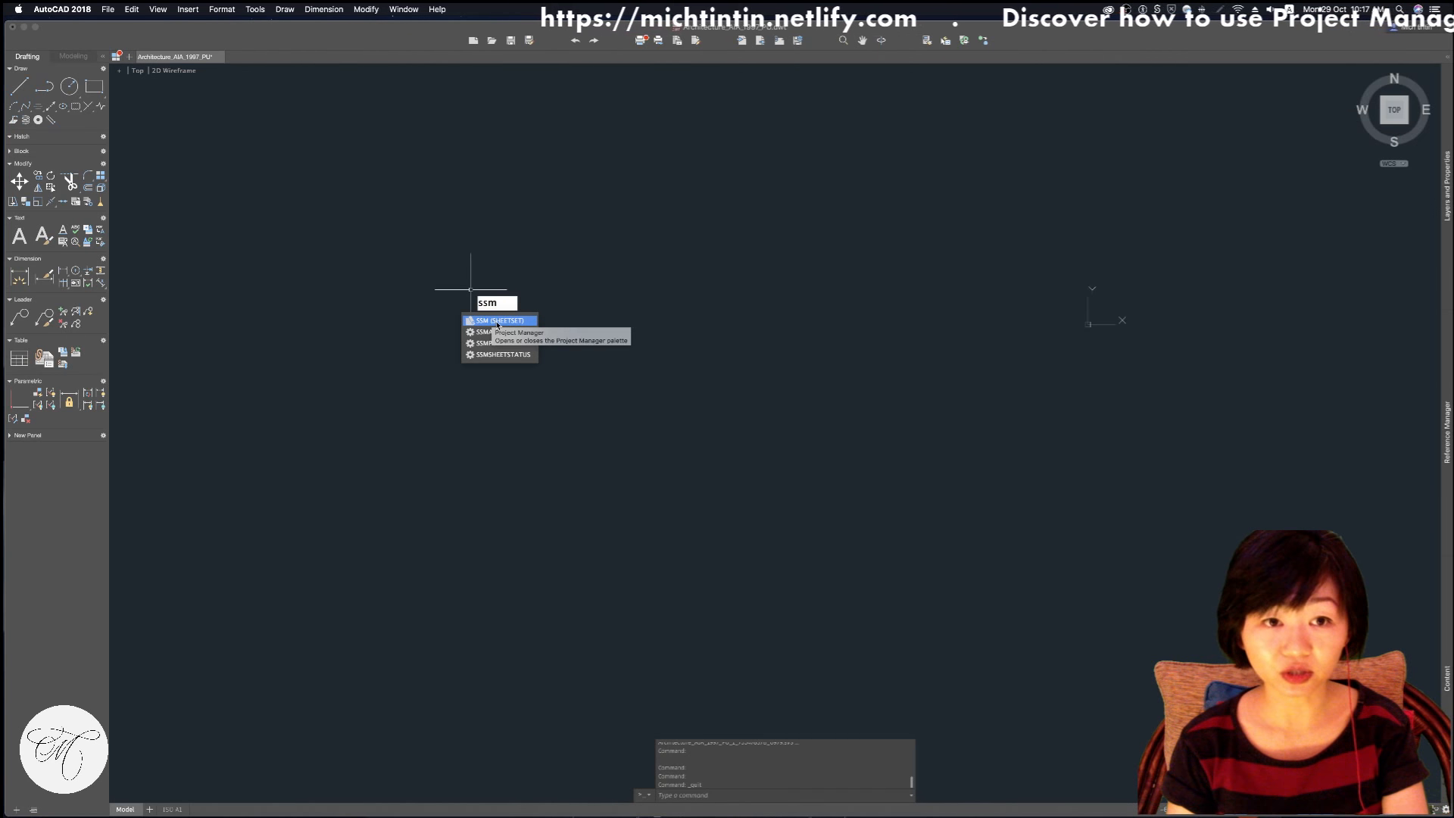
Open the Project Manager palette with the SSM command
{"action": "left_click", "coordinate": [496, 321]}
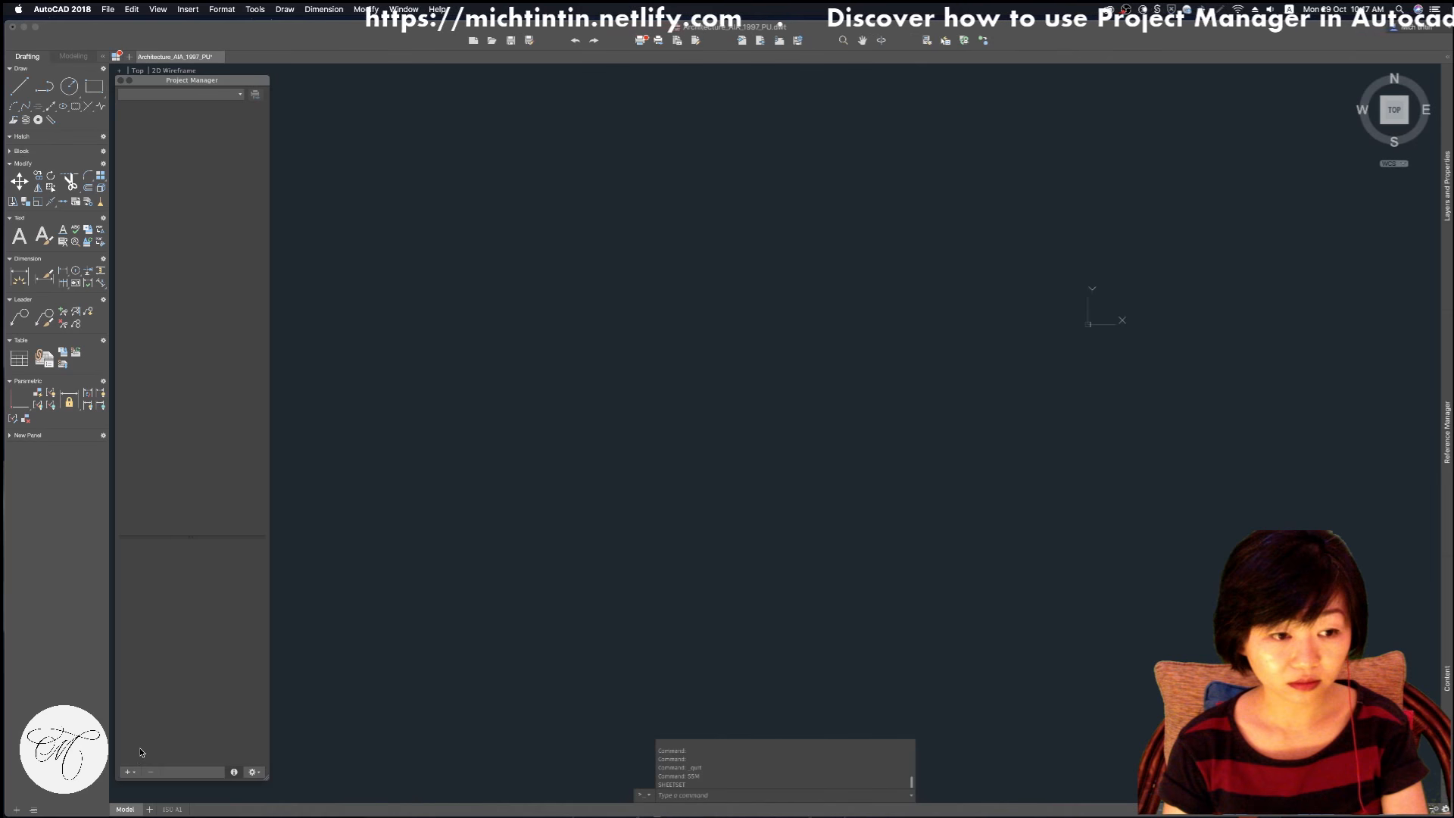
Launch Keynote alongside the open drawing
{"action": "key", "text": "super+Tab"}
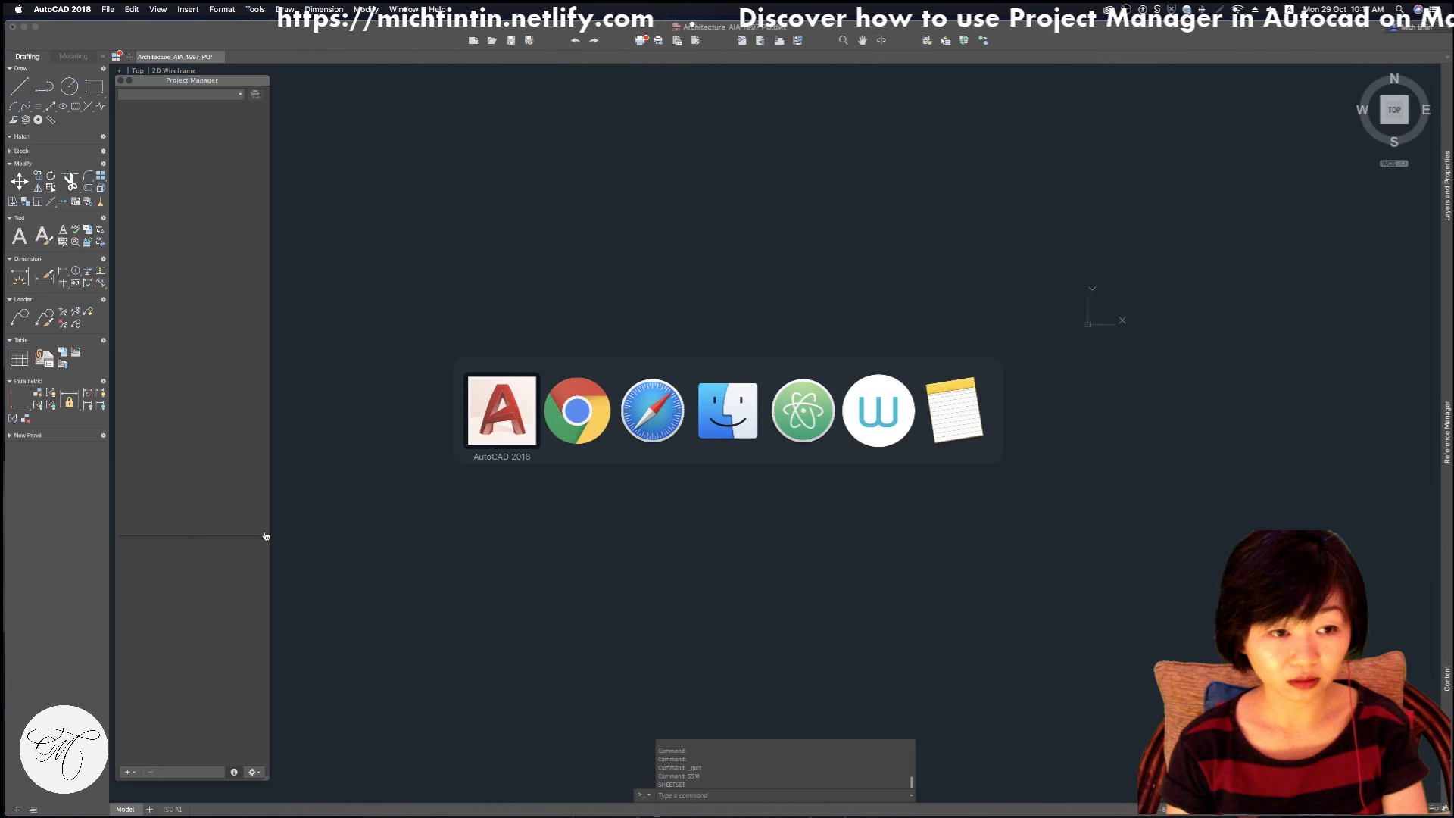
{"action": "key", "text": "super+Tab"}
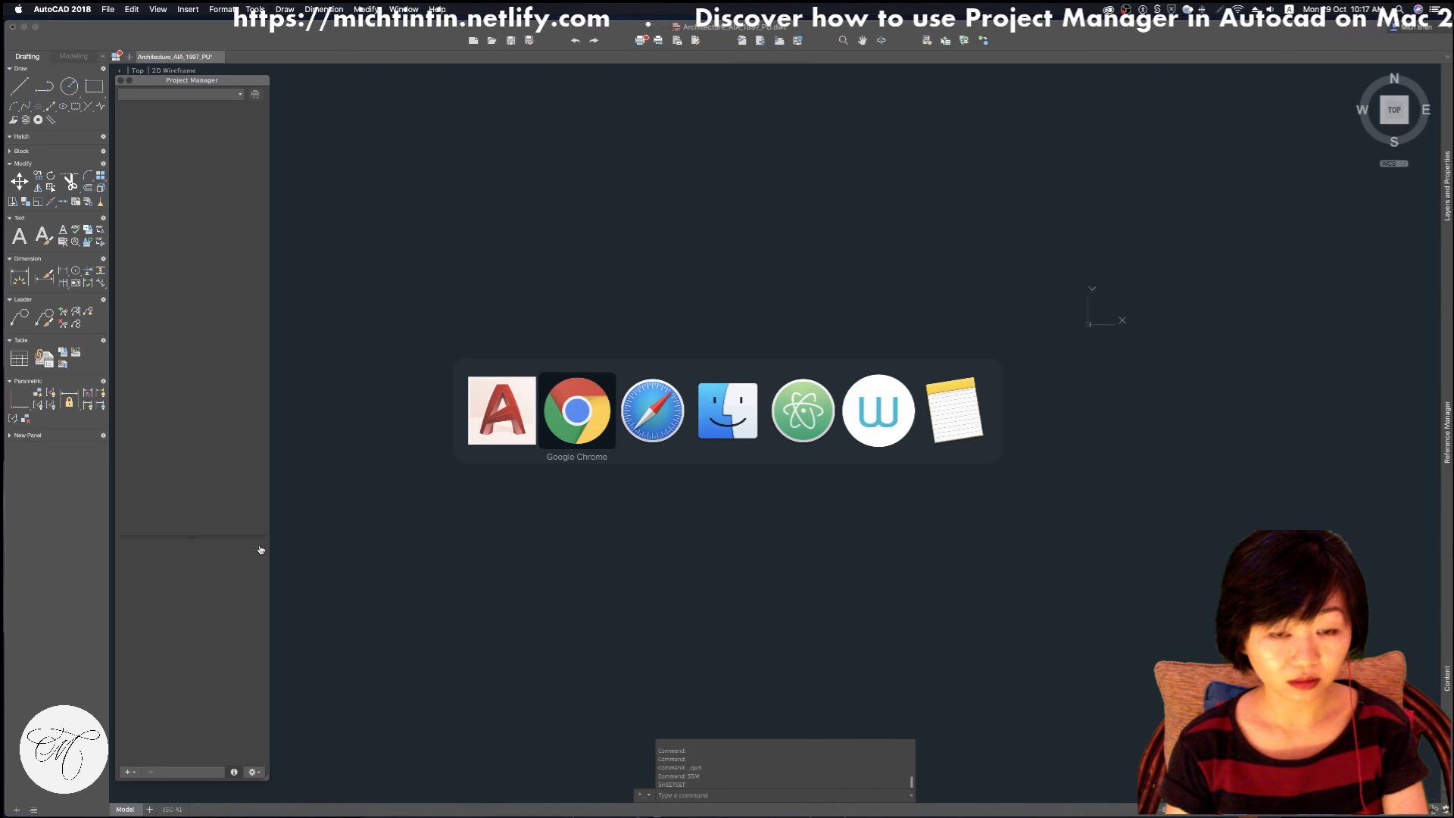
{"action": "key", "text": "Escape"}
{"action": "mouse_move", "coordinate": [574, 810]}
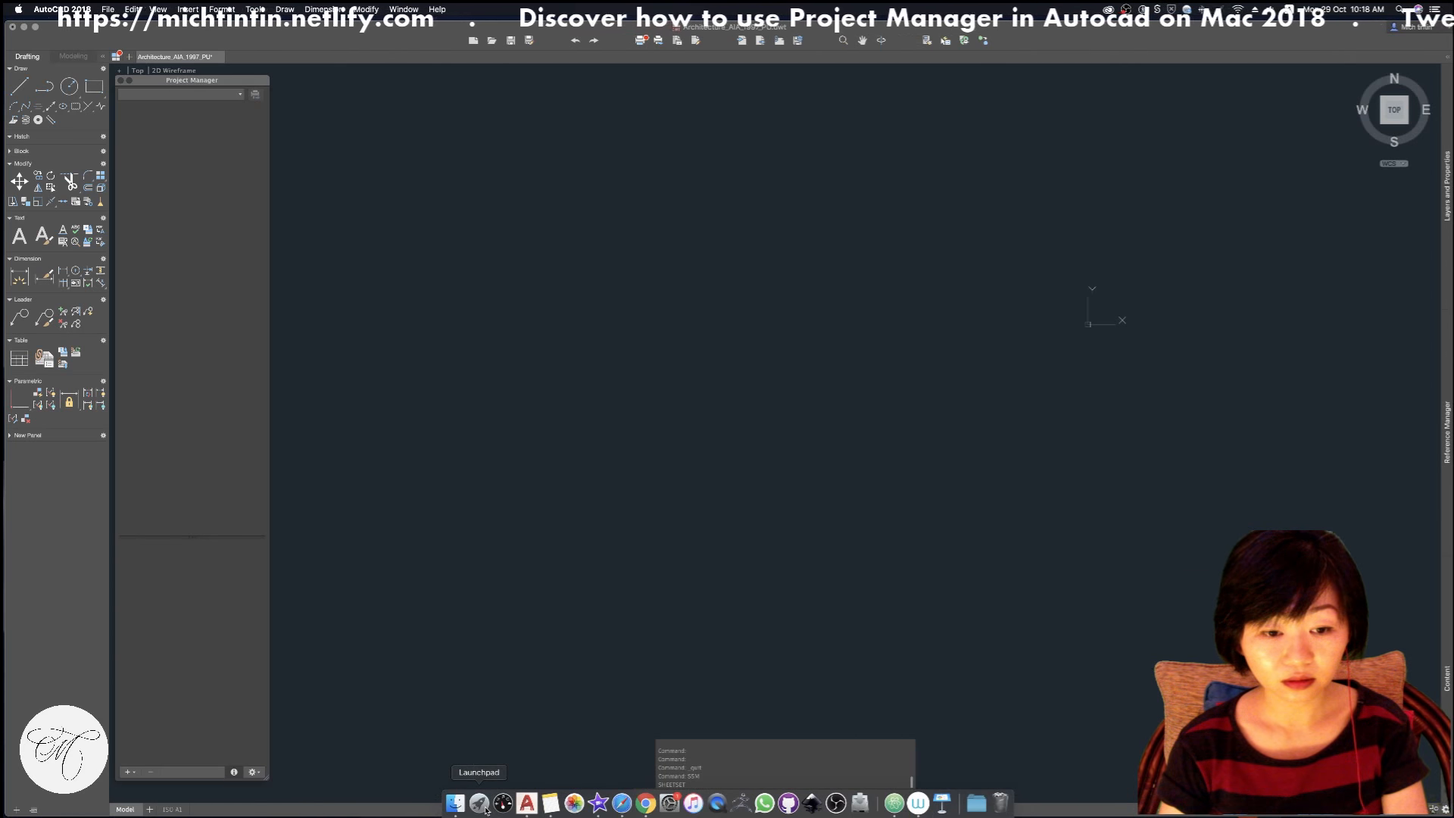
{"action": "left_click", "coordinate": [479, 803]}
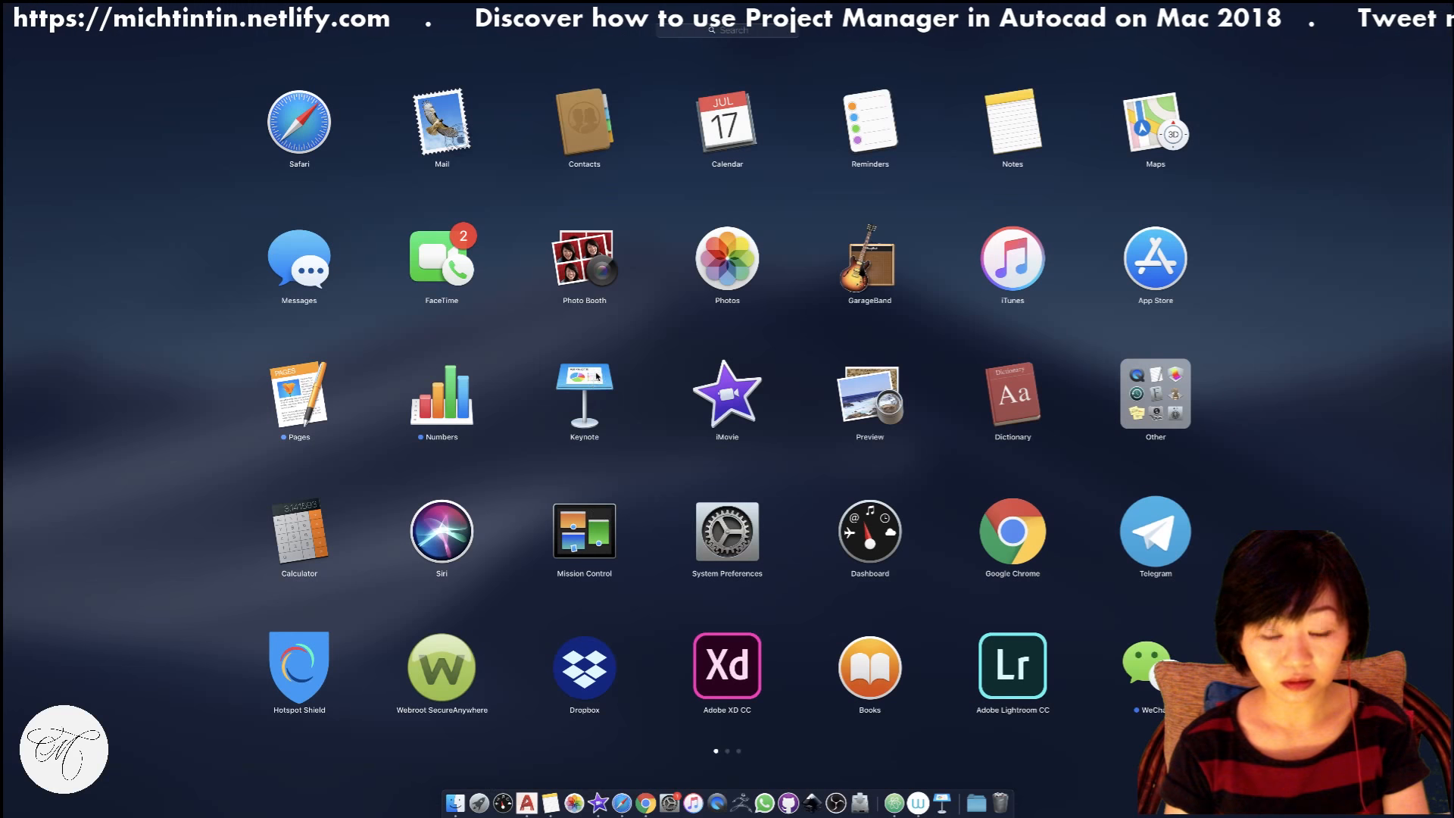
{"action": "left_click", "coordinate": [597, 377]}
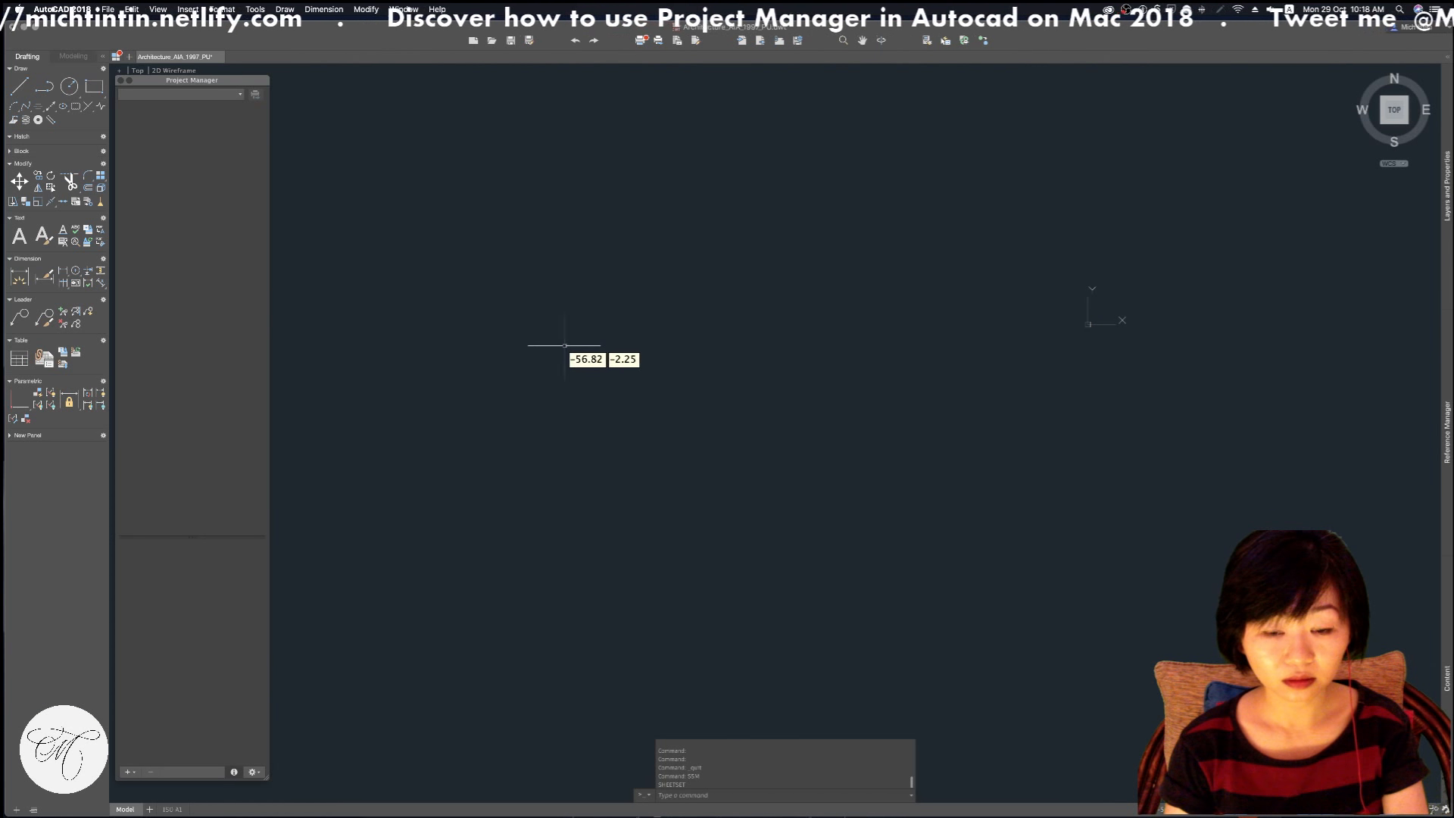
{"action": "left_click", "coordinate": [129, 774]}
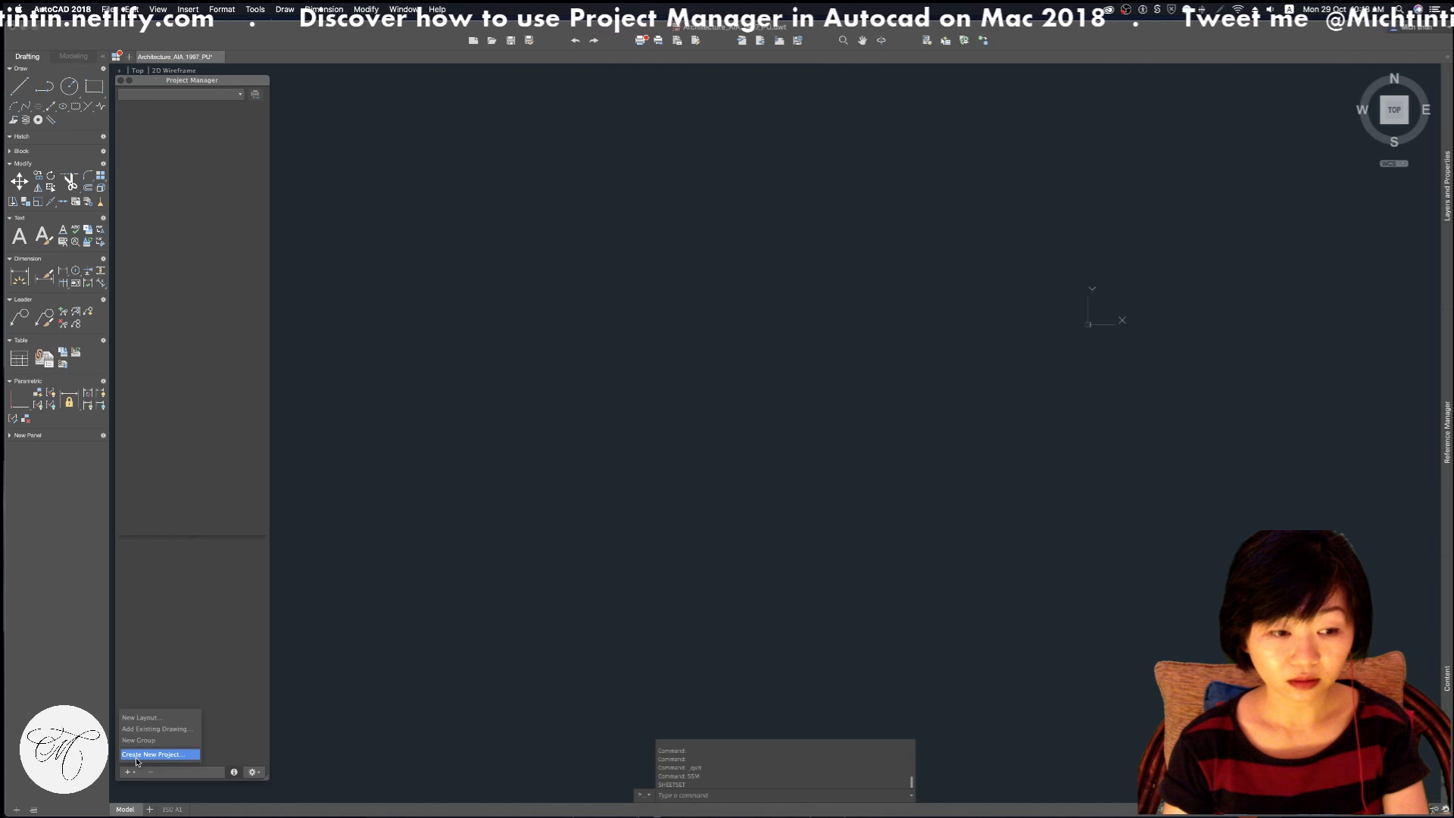
{"action": "left_click", "coordinate": [140, 757]}
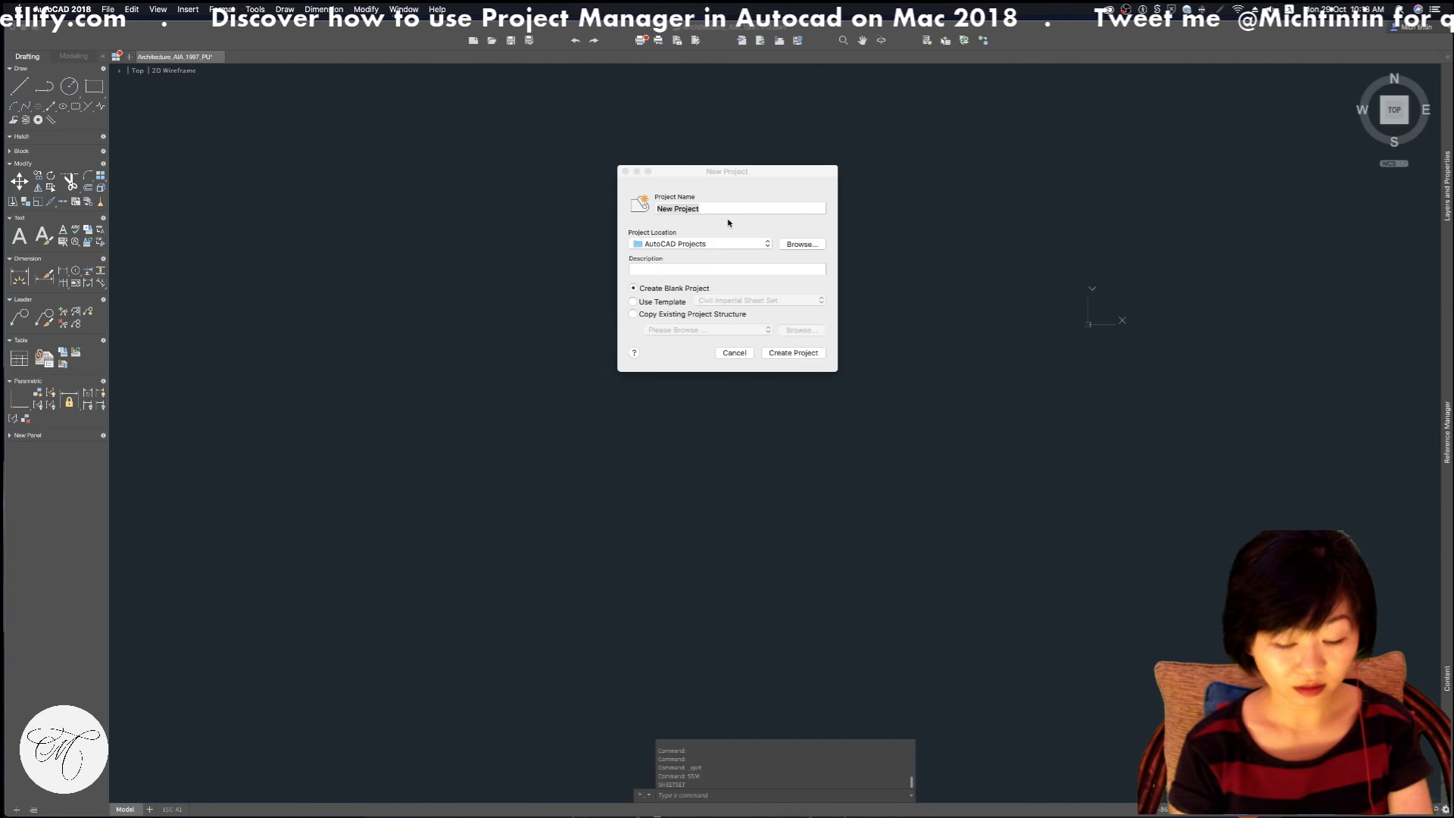
{"action": "left_click", "coordinate": [734, 353]}
{"action": "left_click", "coordinate": [729, 358]}
Switch to Finder and browse from the home folder to the 1_DWG folder inside 2018
{"action": "key", "text": "super+Tab"}
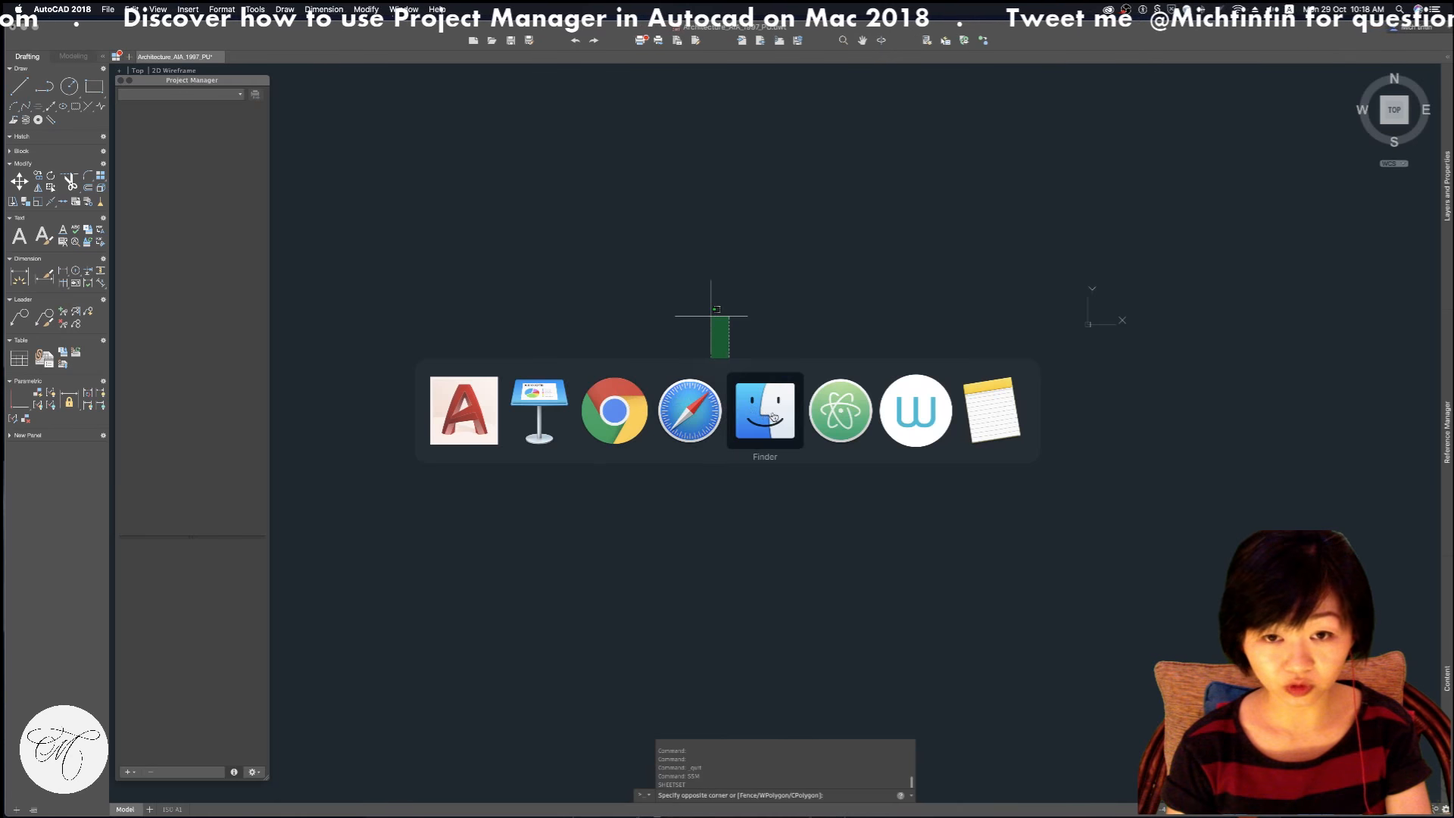
{"action": "left_click", "coordinate": [752, 391]}
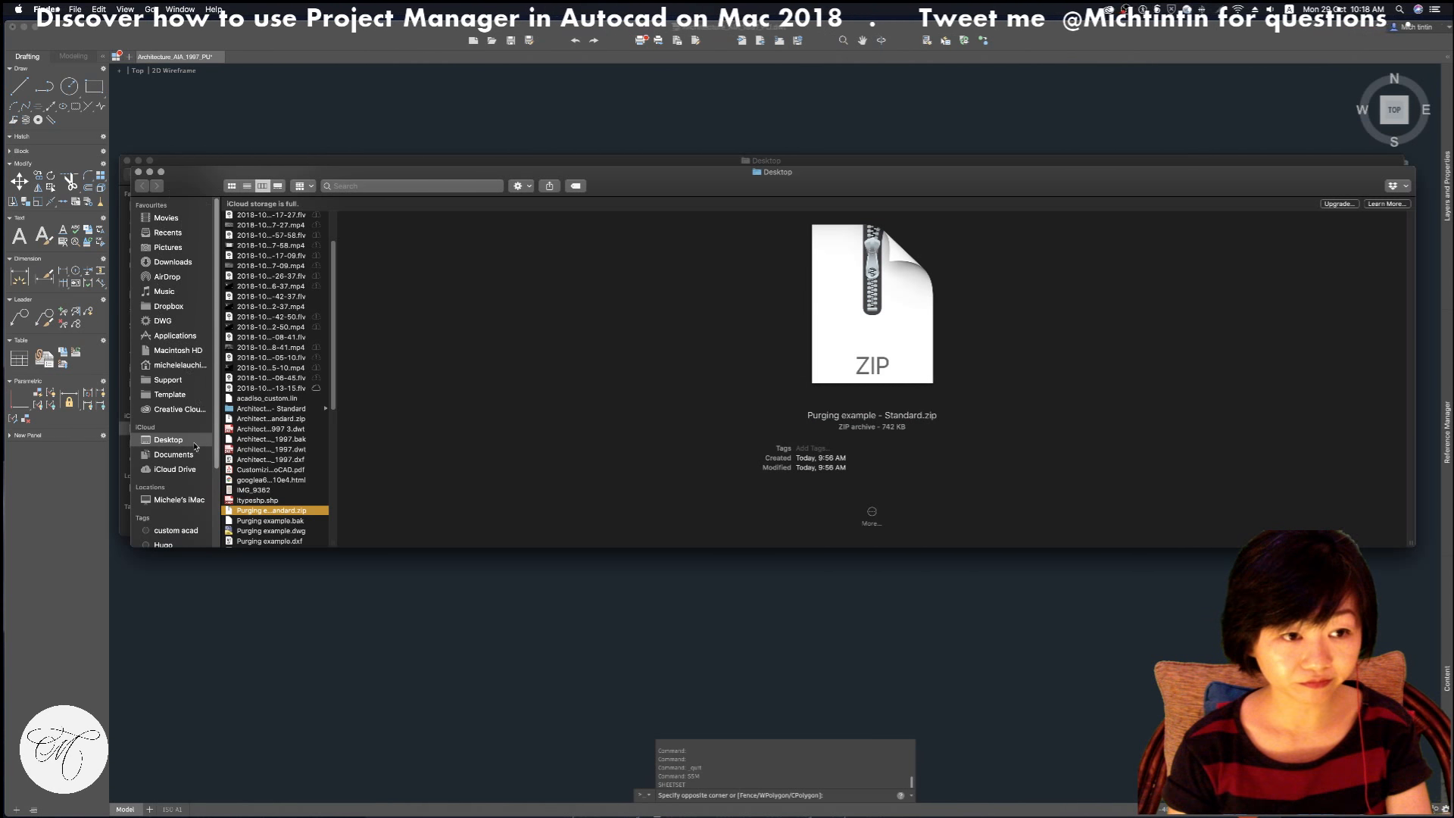
{"action": "left_click", "coordinate": [183, 365]}
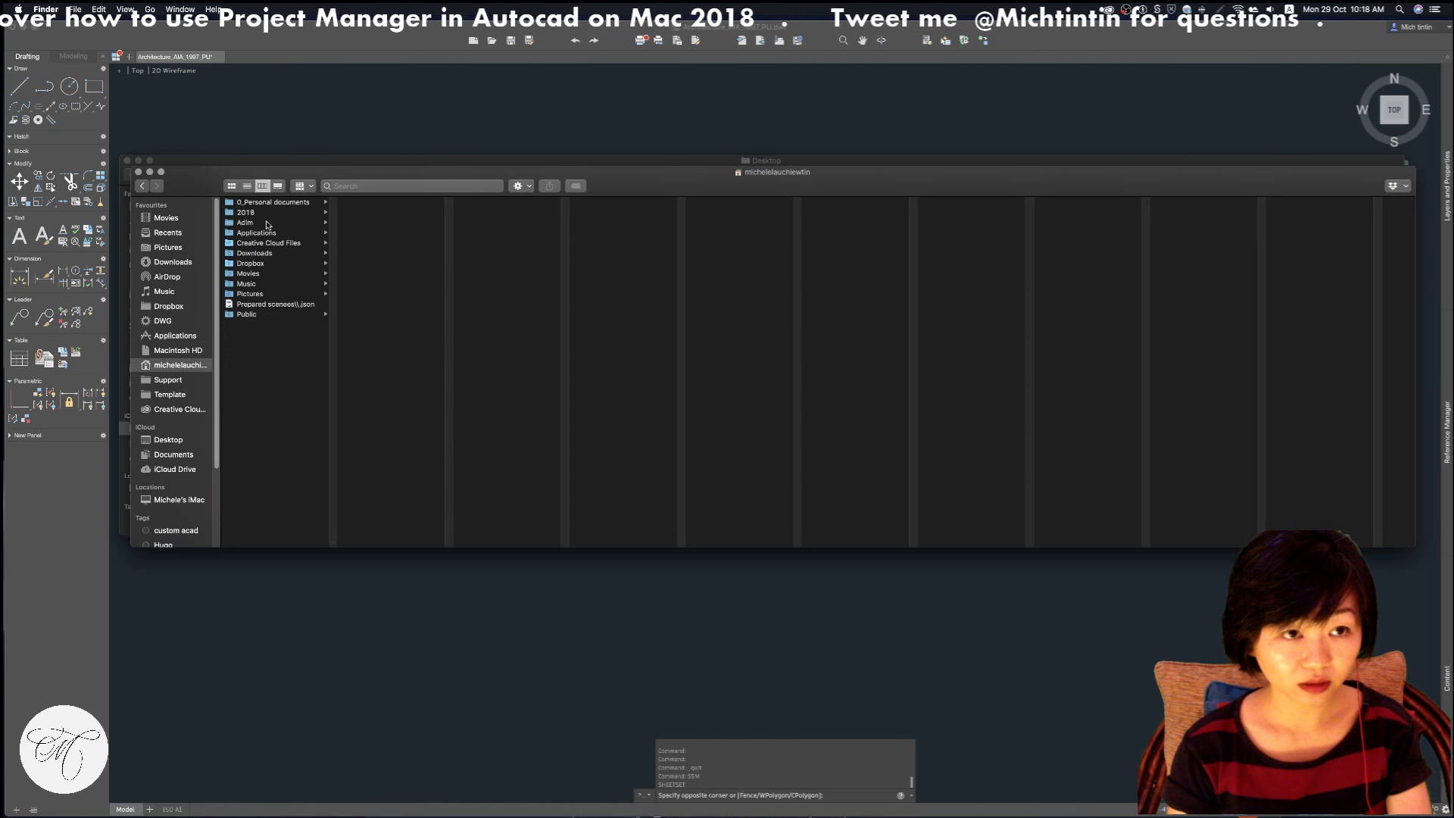
{"action": "left_click", "coordinate": [277, 213]}
{"action": "left_click", "coordinate": [371, 203]}
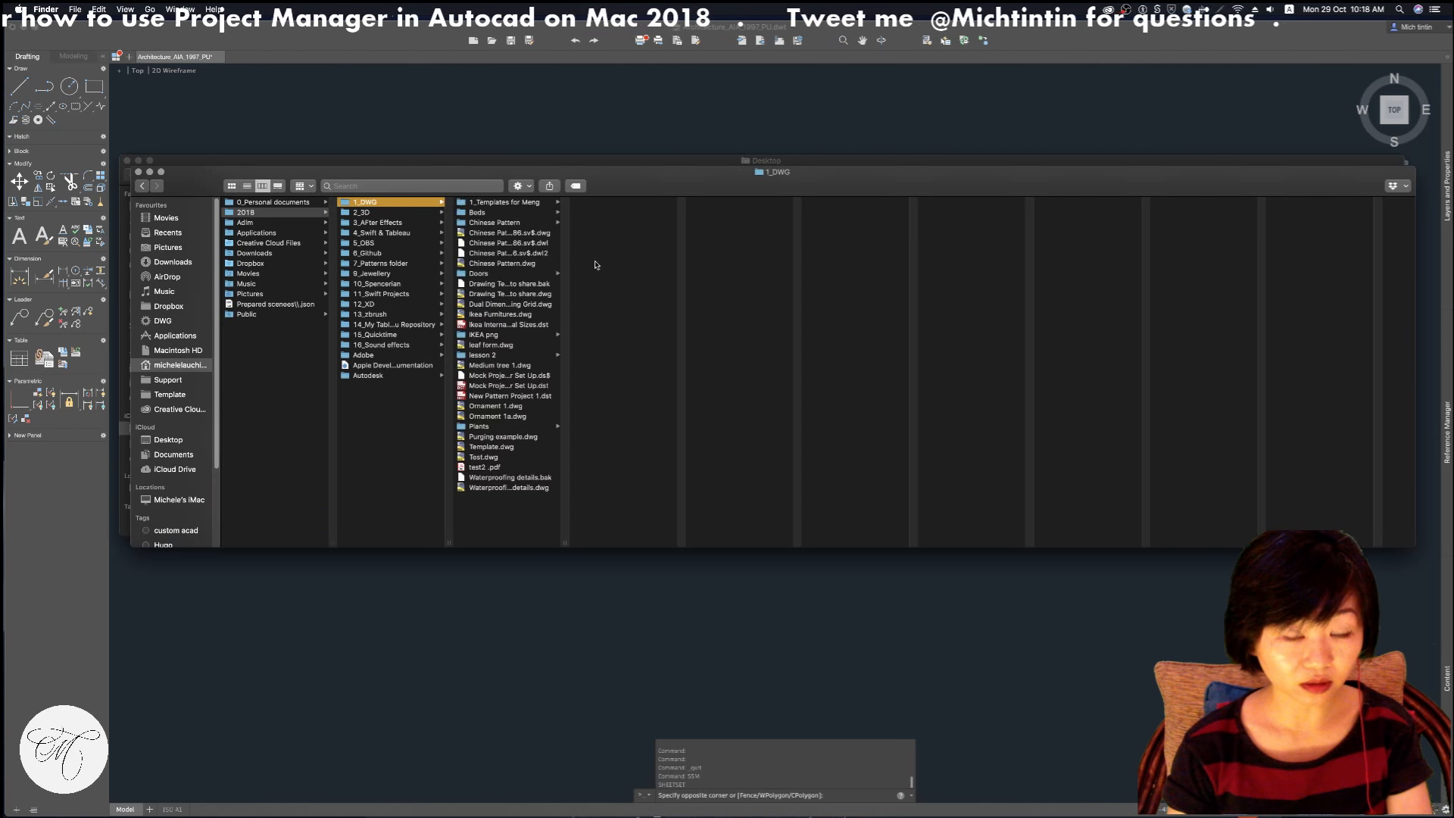
Open the drawing "Drawing Template to share.dwg" in AutoCAD
{"action": "left_click", "coordinate": [528, 294]}
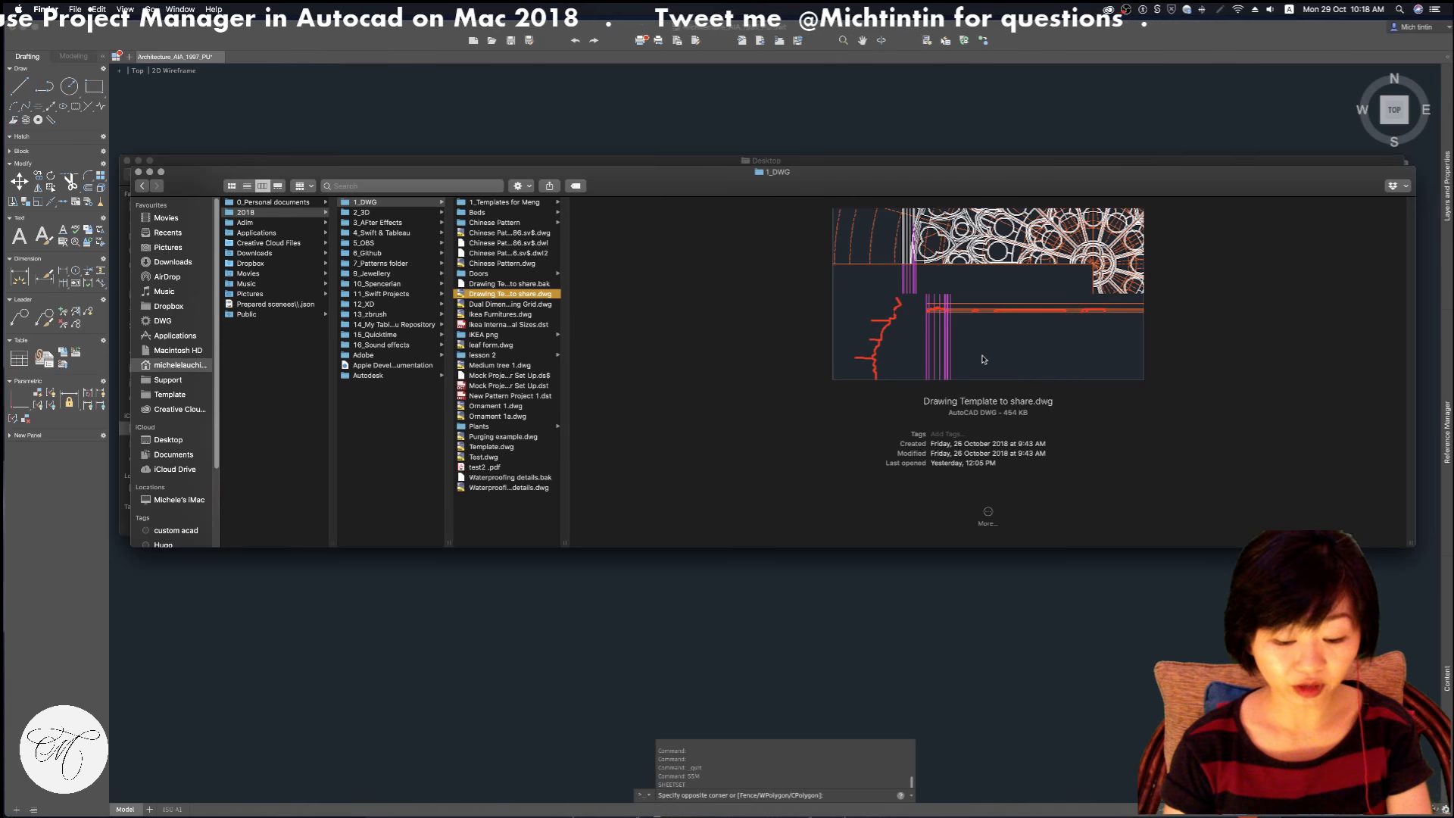
{"action": "key", "text": "Return"}
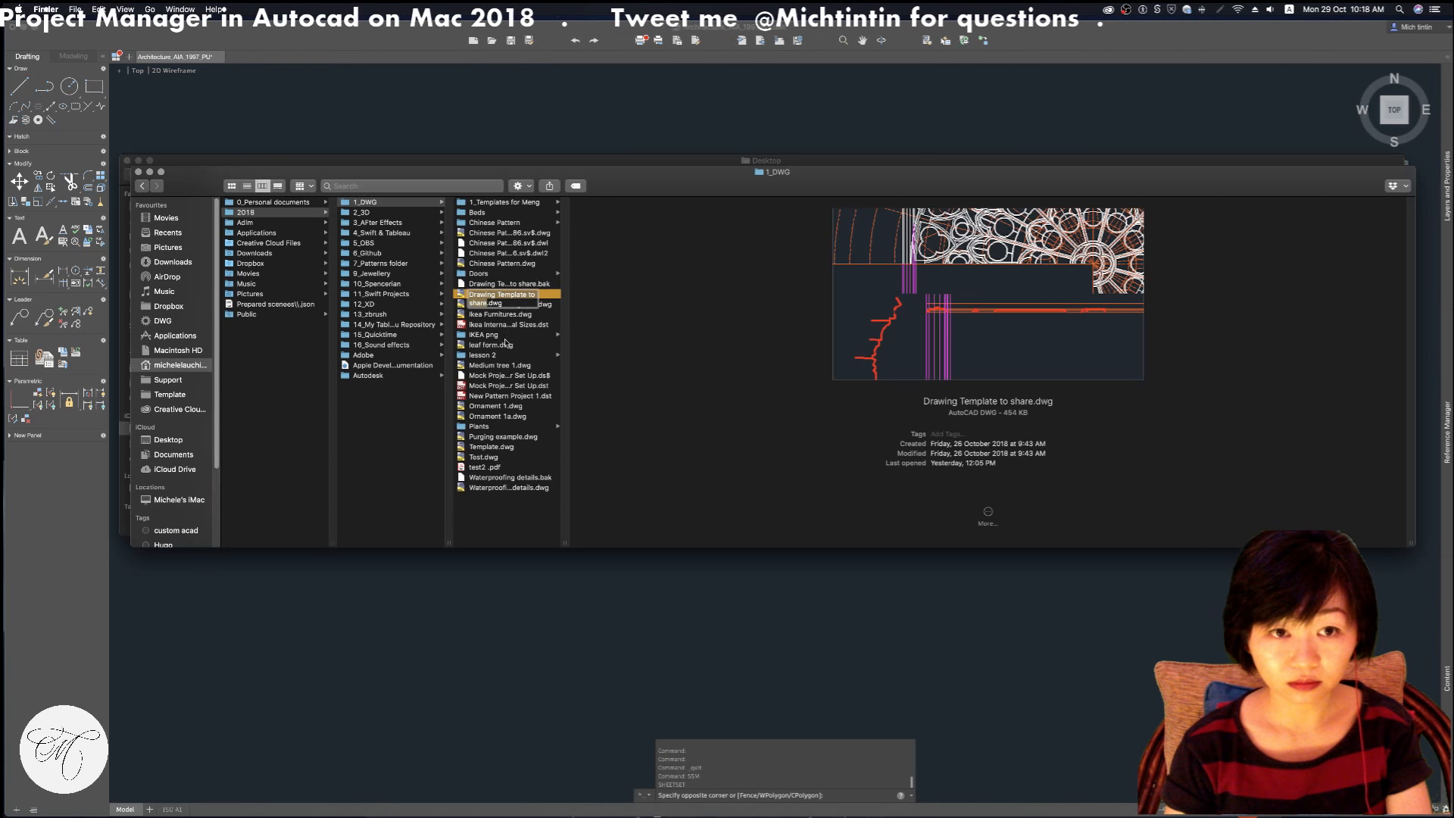
{"action": "key", "text": "Return"}
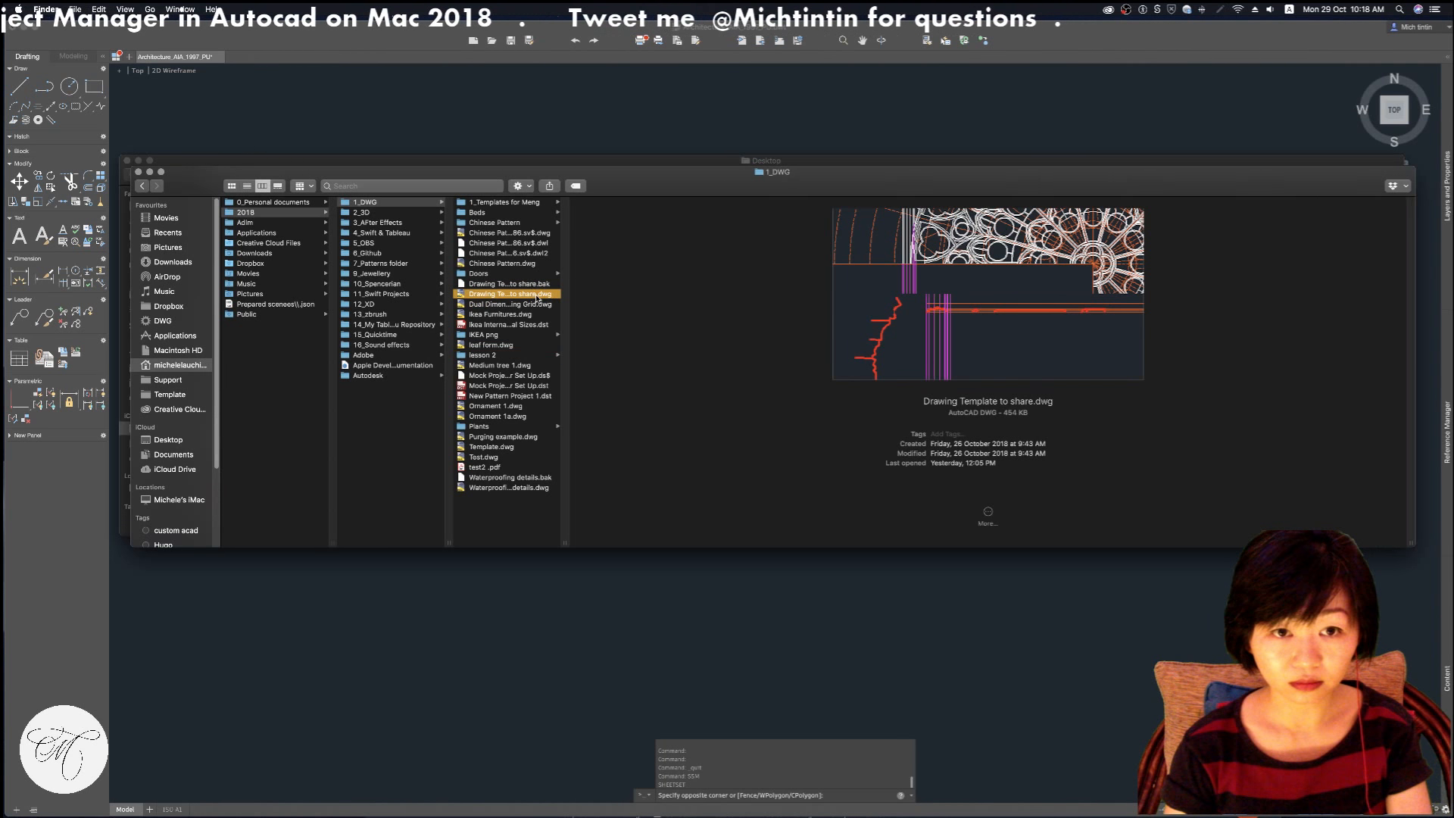
{"action": "key", "text": "Return"}
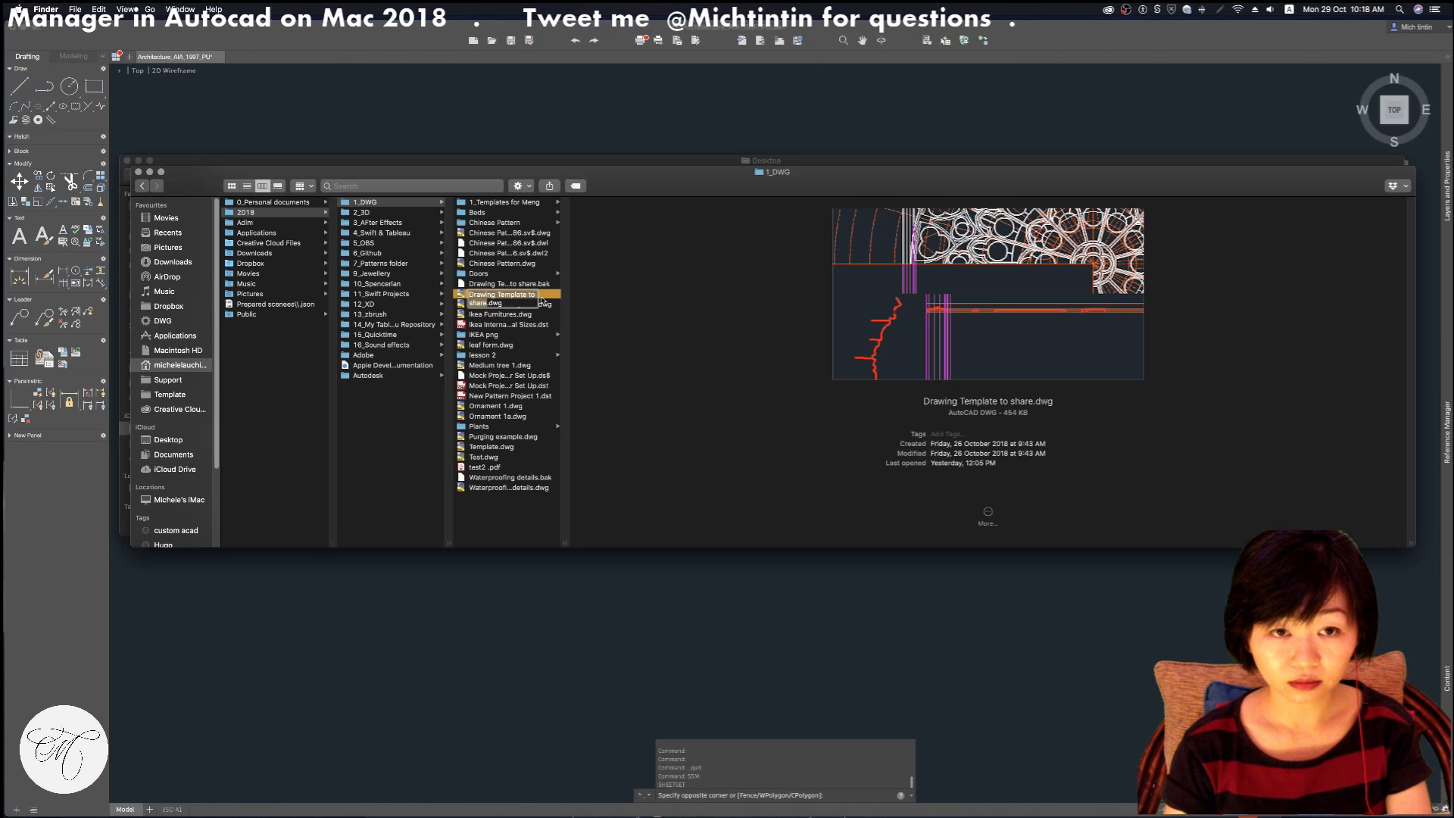
{"action": "left_click", "coordinate": [516, 335]}
{"action": "left_click", "coordinate": [535, 295]}
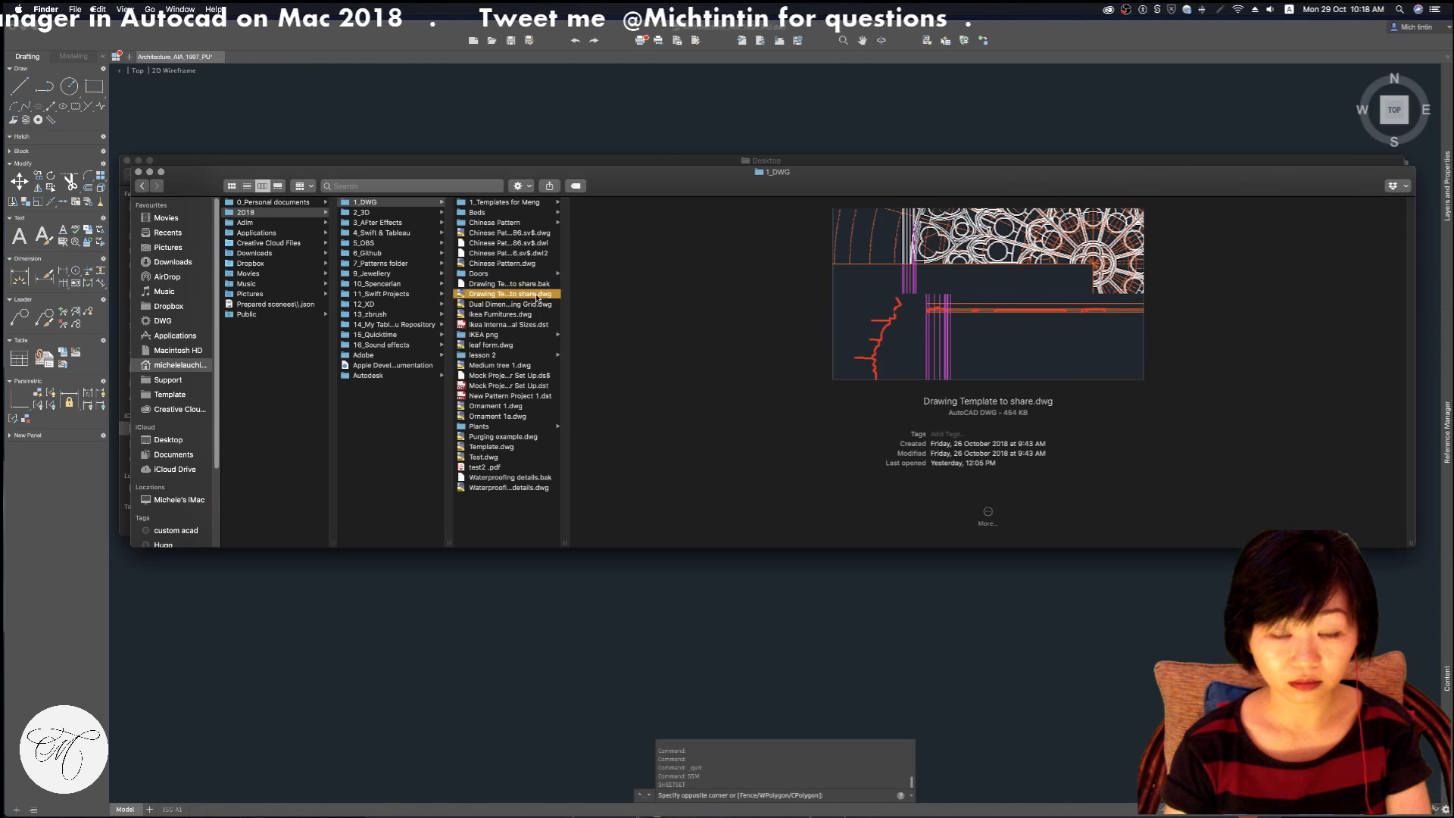
{"action": "double_click", "coordinate": [537, 296]}
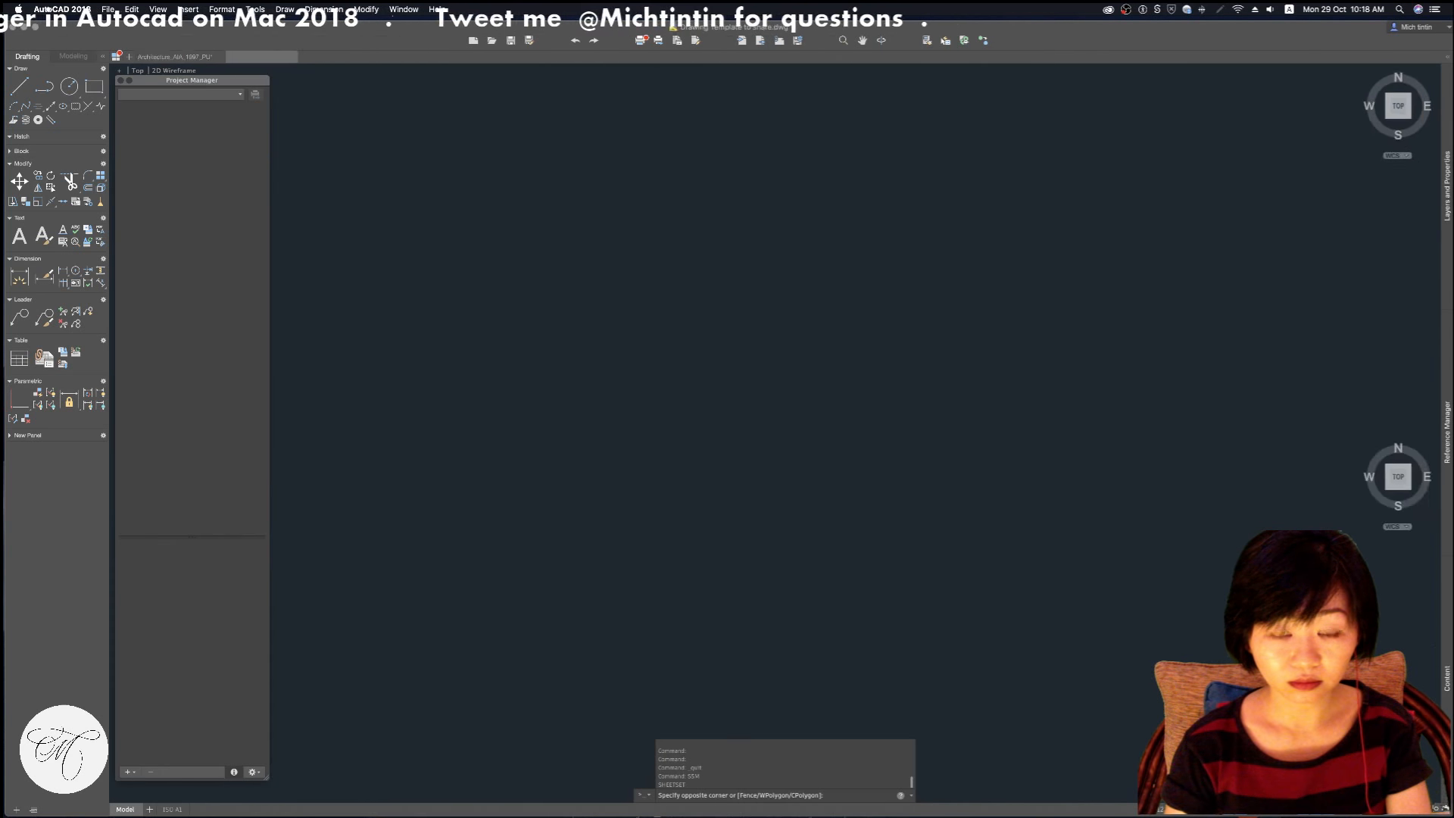
{"action": "key", "text": "super+Tab"}
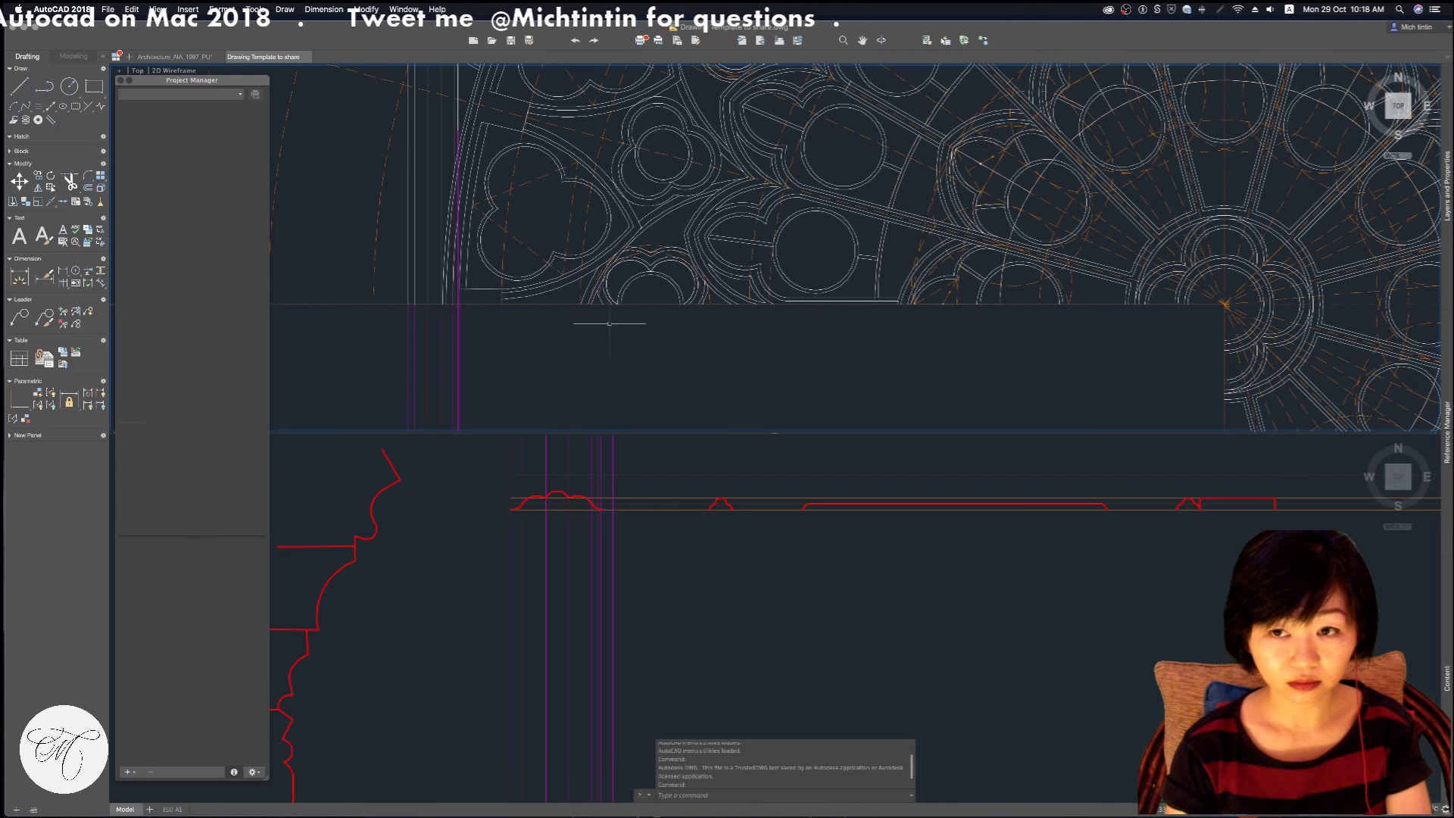
{"action": "left_click", "coordinate": [671, 465]}
{"action": "key", "text": "Escape"}
{"action": "key", "text": "Escape"}
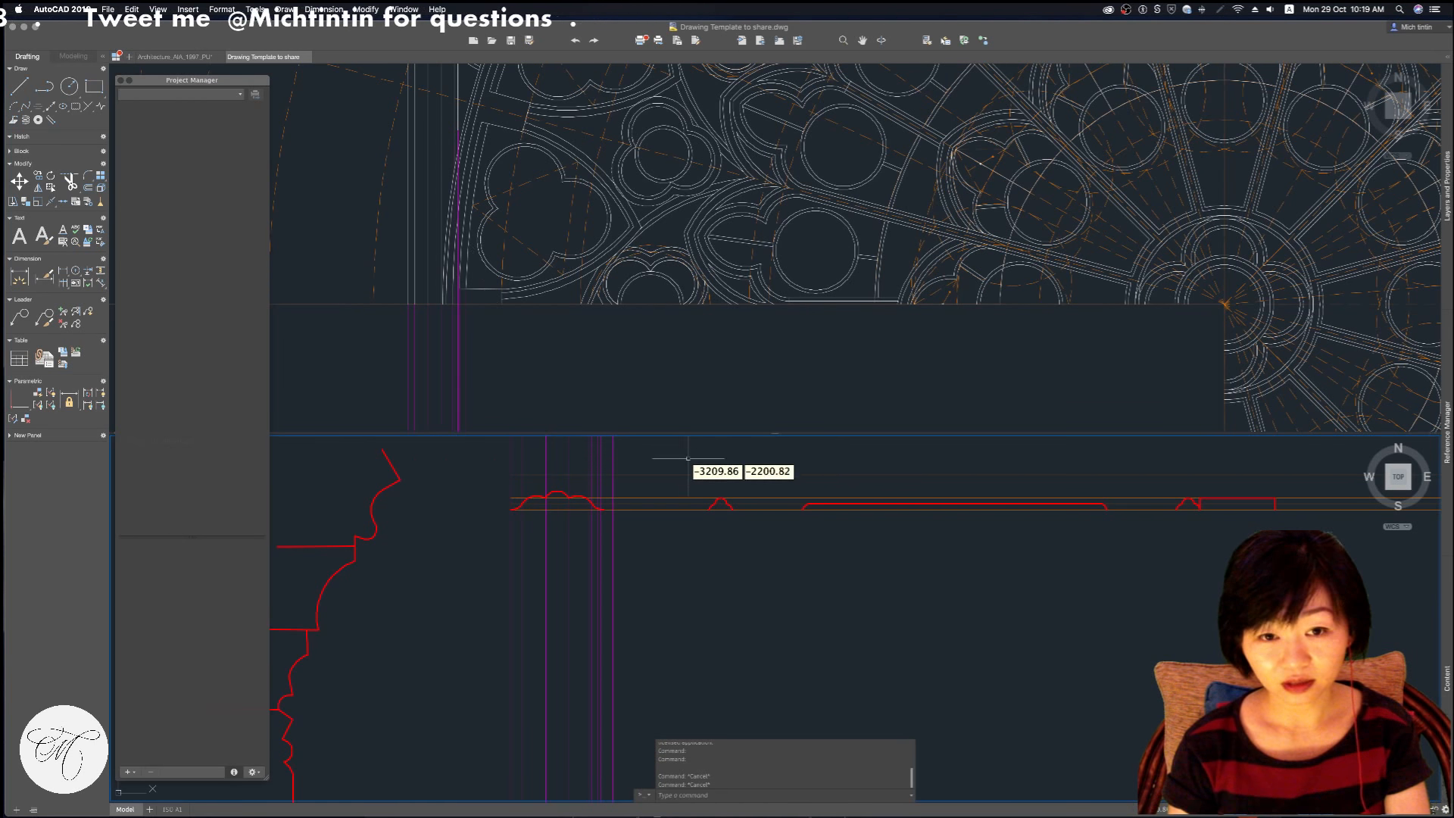
{"action": "key", "text": "Escape"}
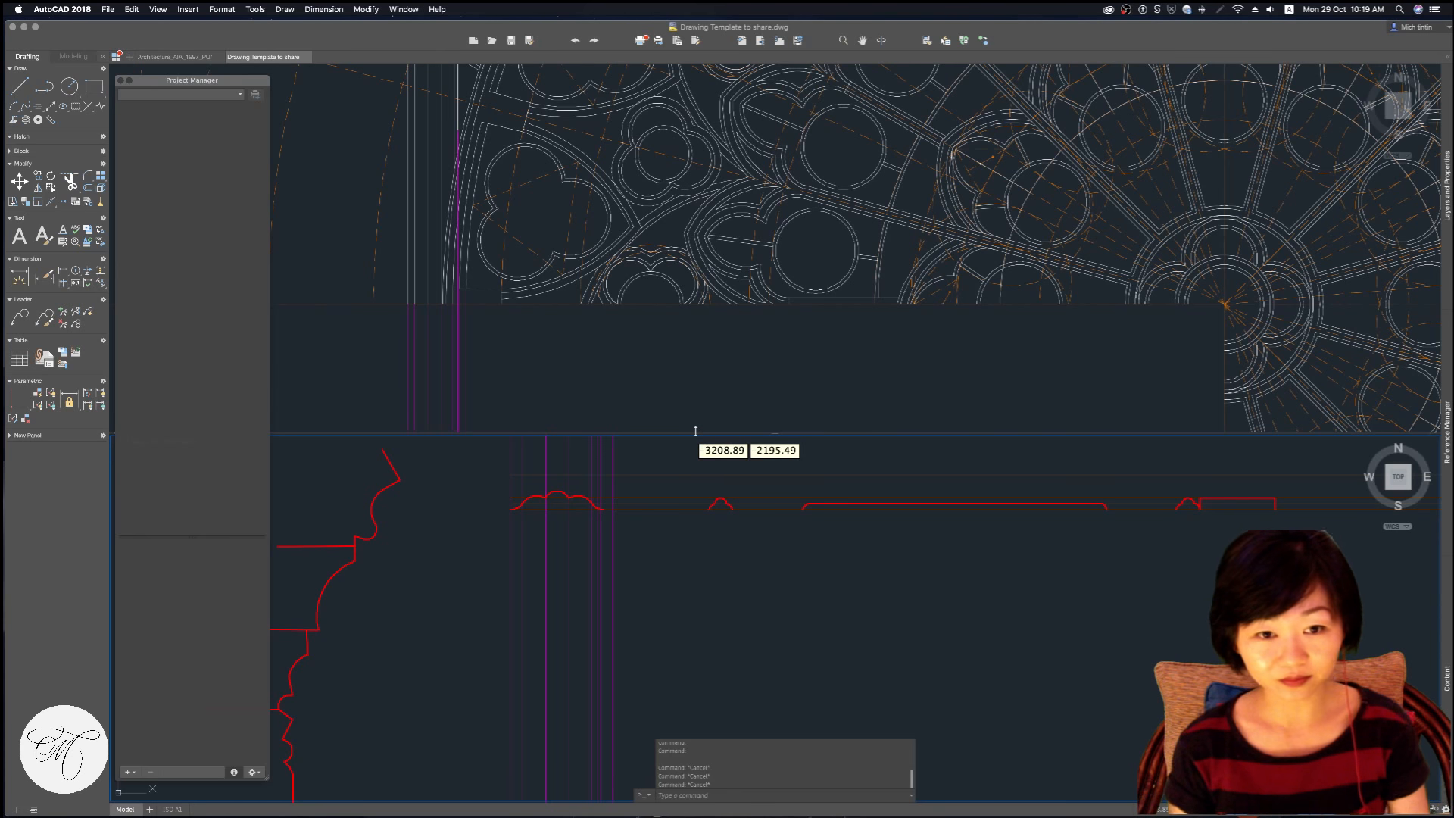
{"action": "left_click", "coordinate": [635, 456]}
{"action": "key", "text": "Escape"}
{"action": "key", "text": "Escape"}
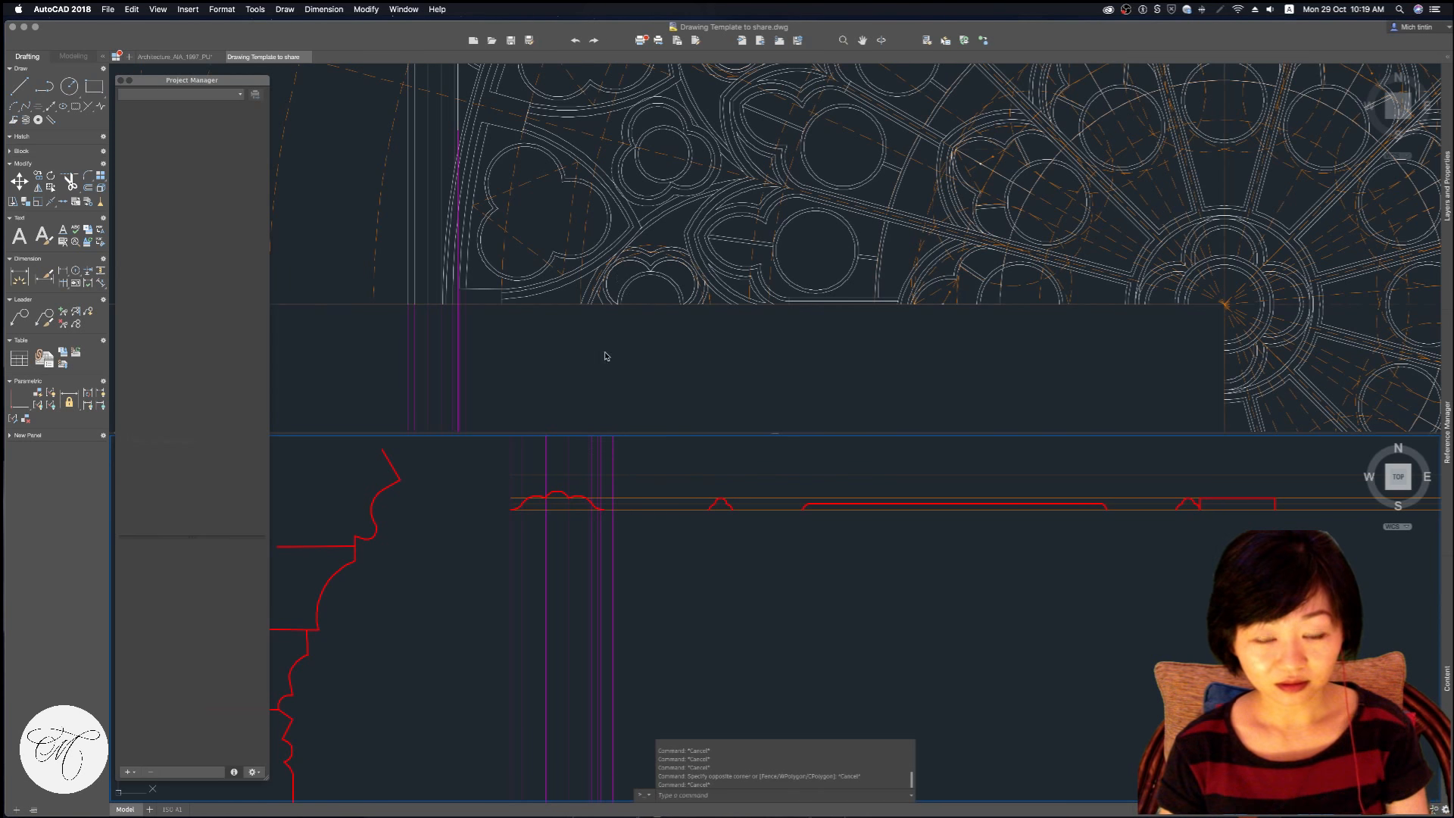
{"action": "key", "text": "Escape"}
{"action": "key", "text": "Escape"}
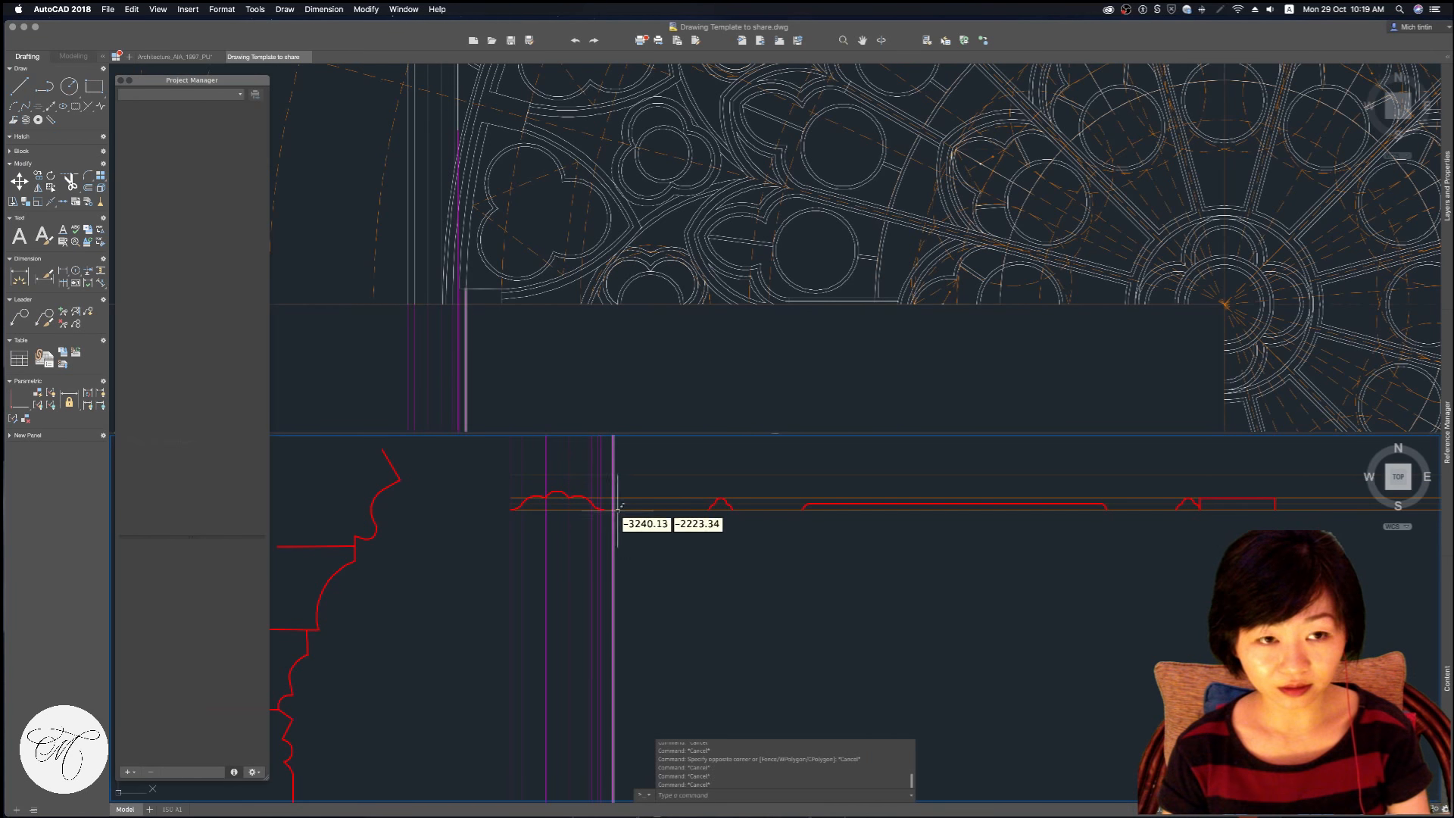
Change the model space display to the Single viewport configuration using the VPORTS command
{"action": "type", "text": "Vport"}
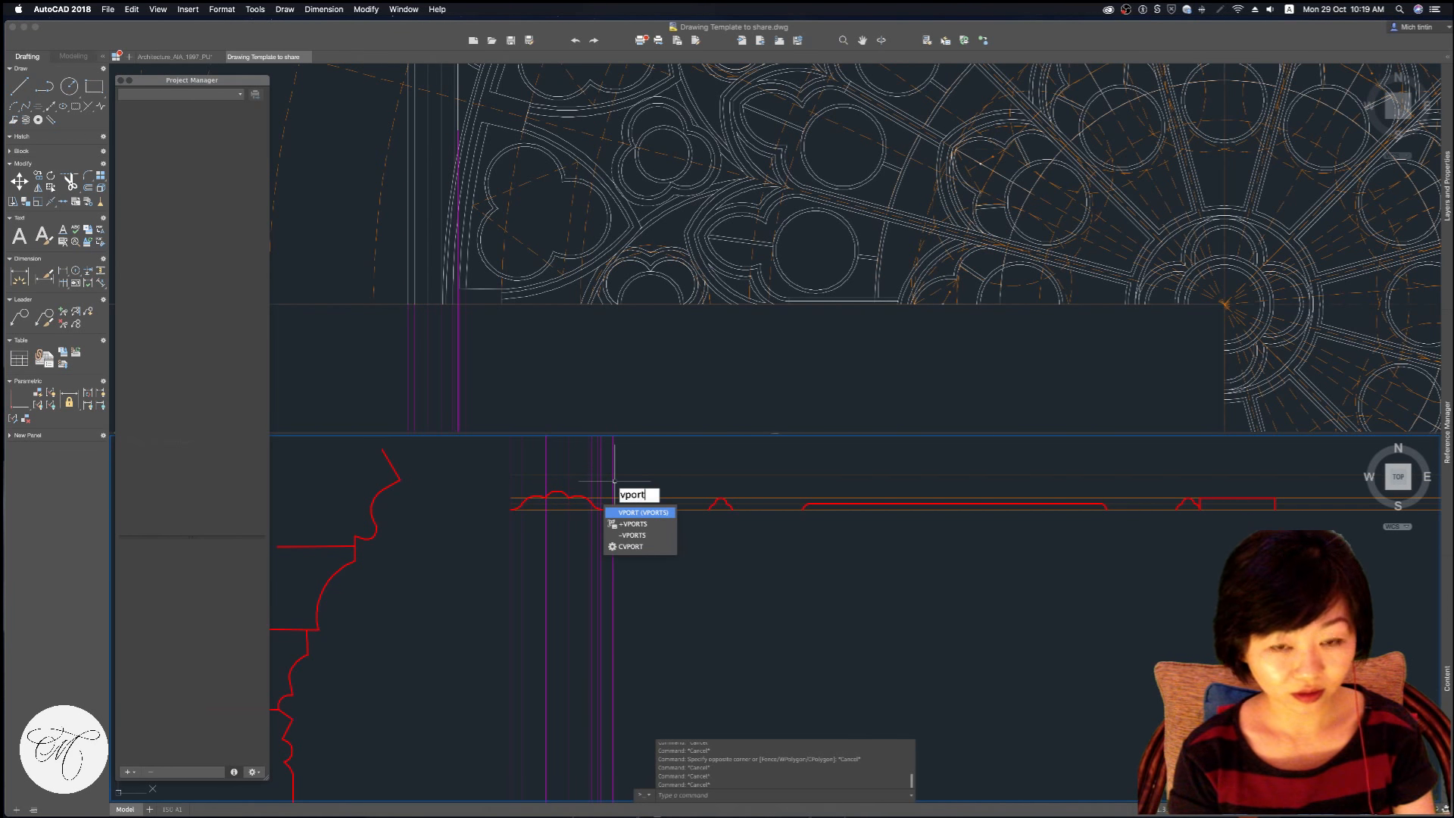
{"action": "key", "text": "Return"}
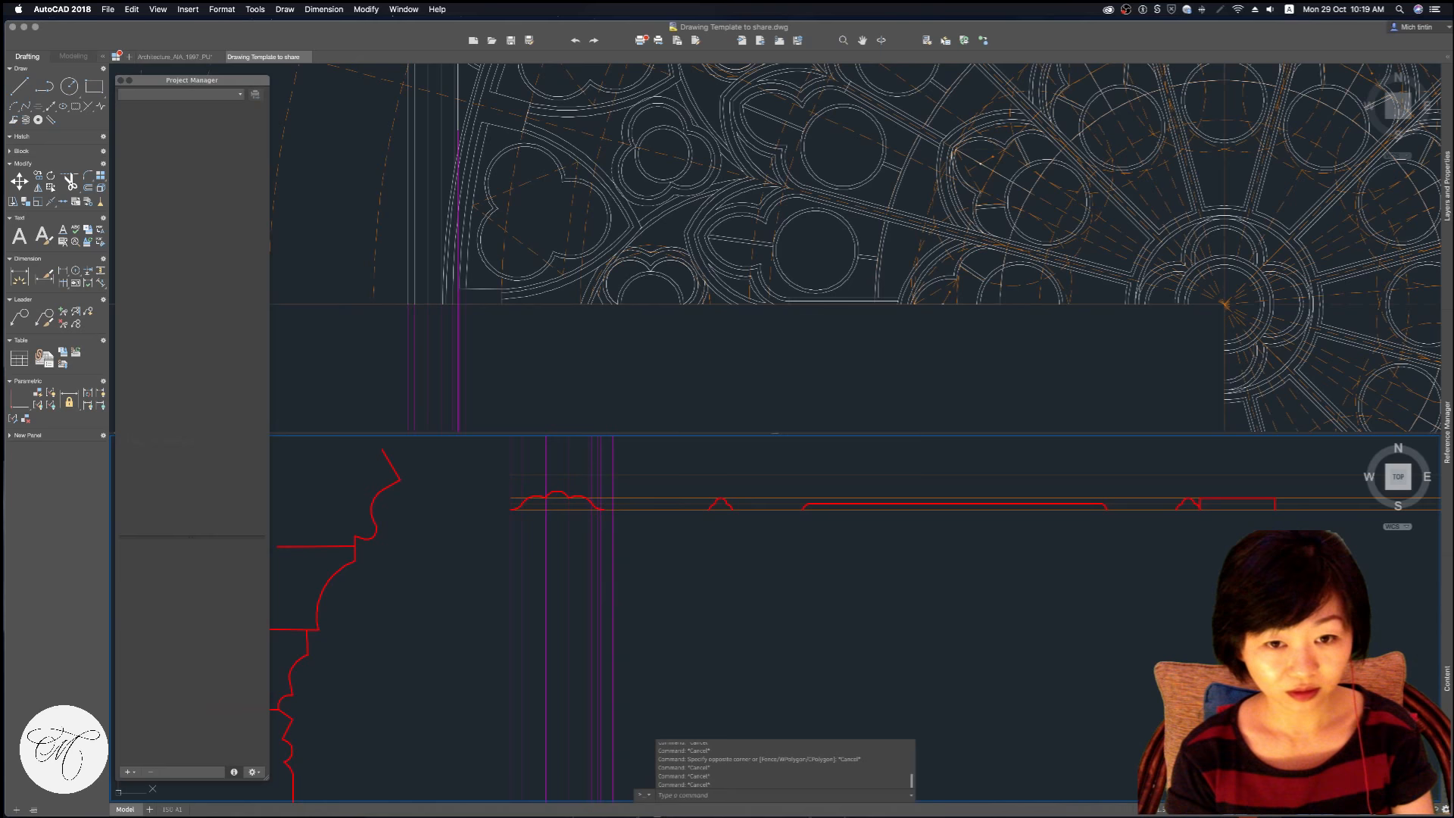
{"action": "left_click", "coordinate": [555, 324]}
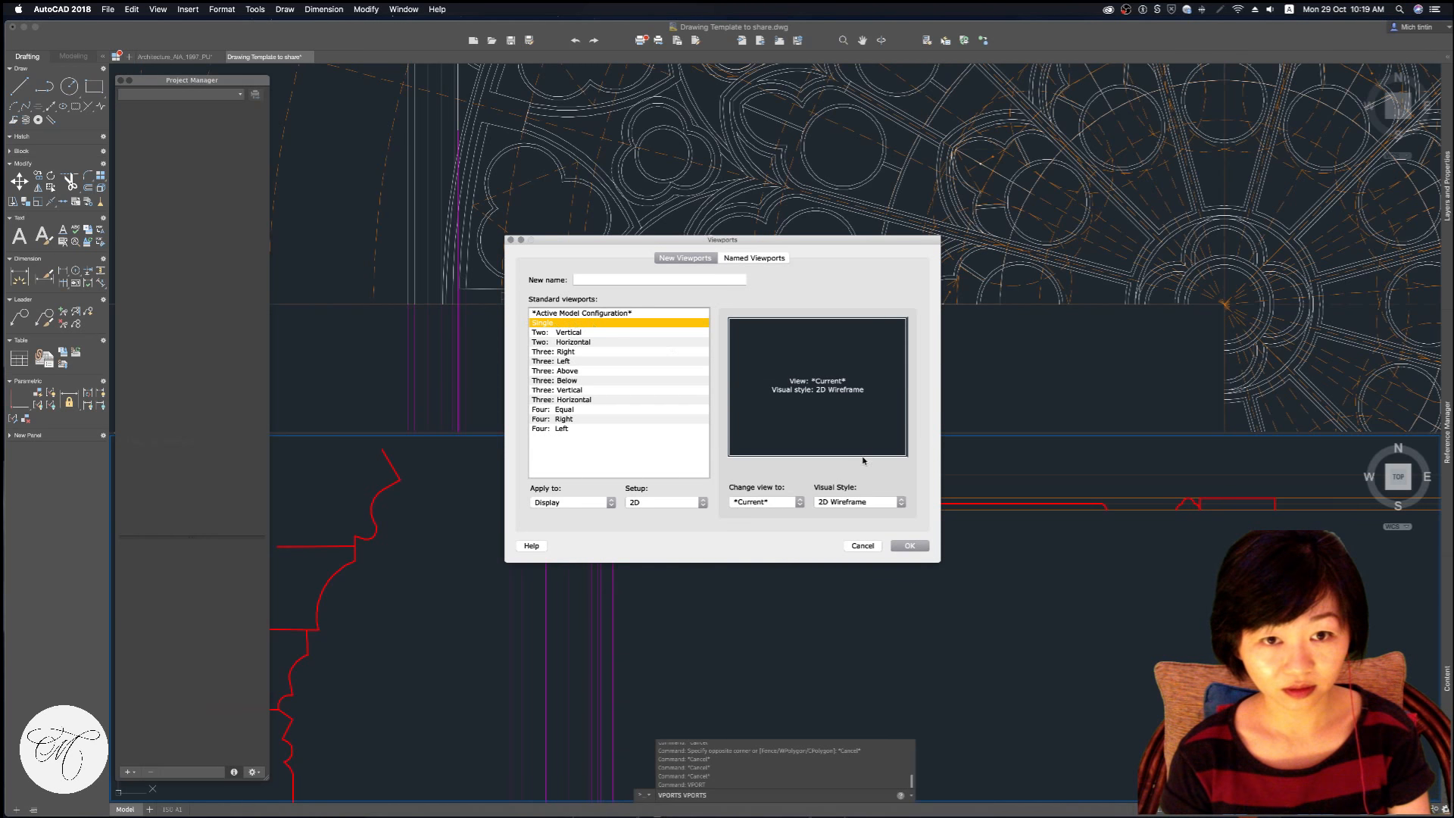
{"action": "left_click", "coordinate": [909, 546]}
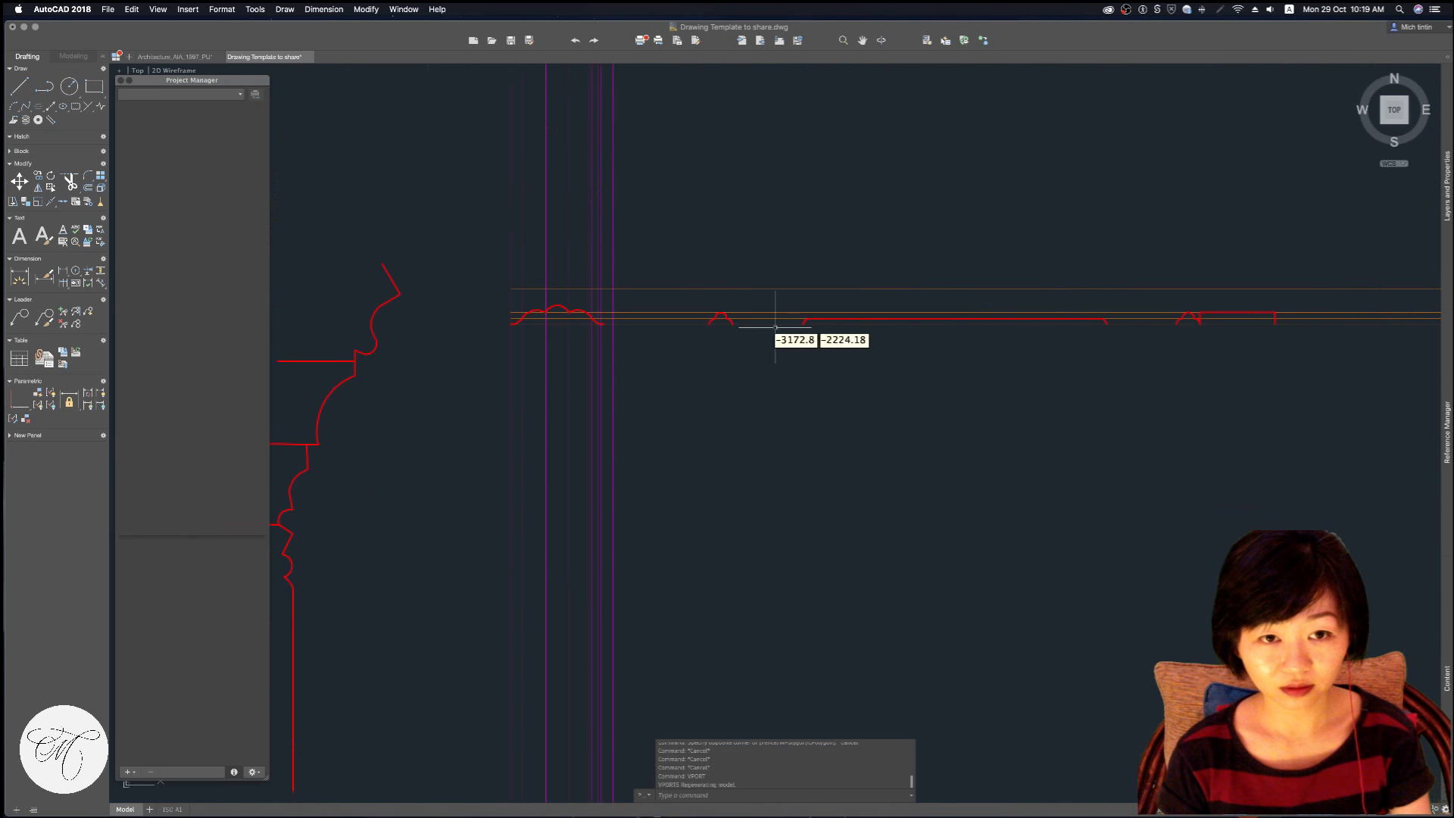
Draw a wide horizontal rectangle enclosing the red profile and the orange horizontal lines below the rosette pattern
{"action": "scroll", "coordinate": [713, 280], "scroll_direction": "up", "scroll_amount": 5}
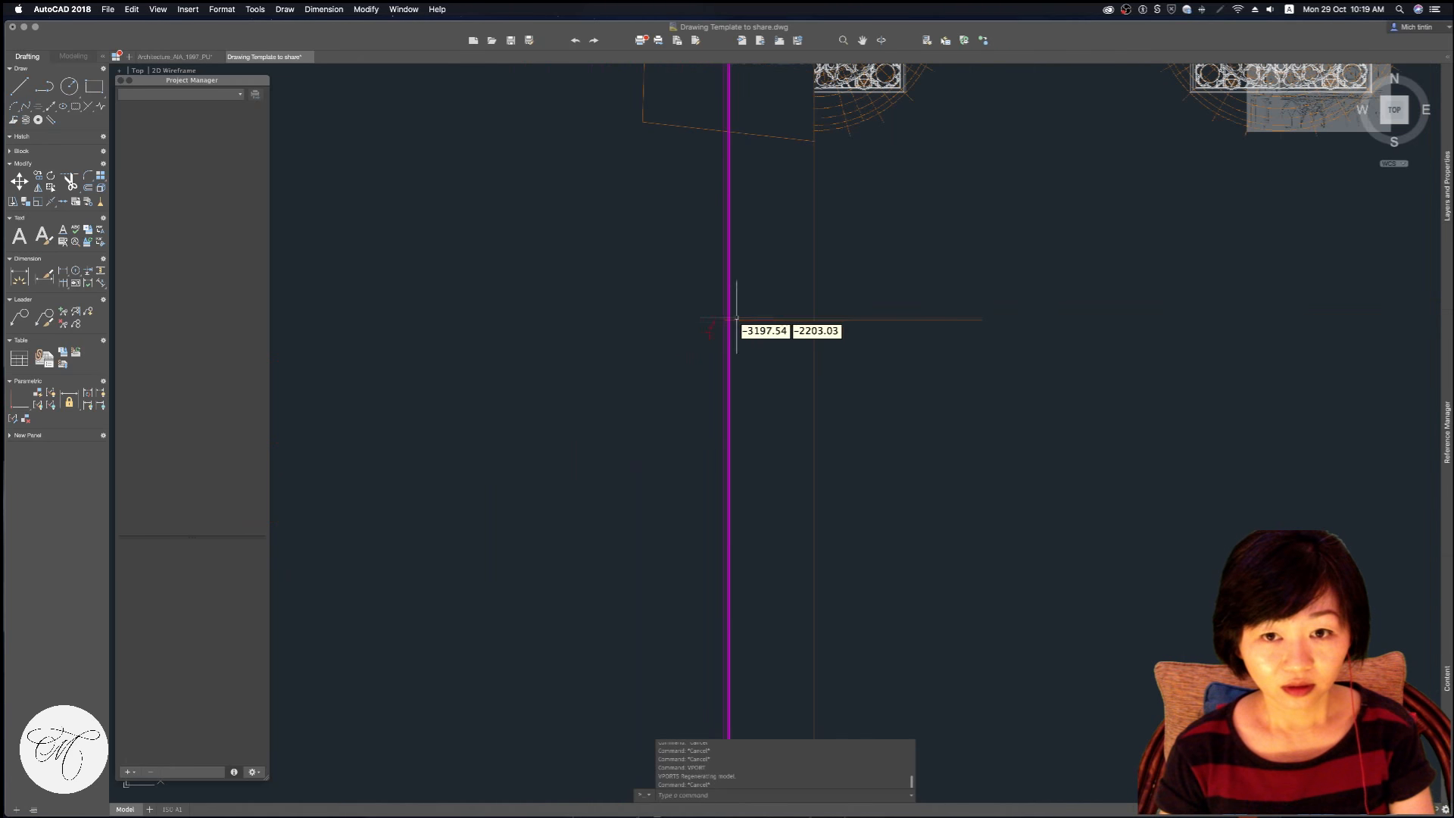
{"action": "middle_click_drag", "start_coordinate": [776, 433], "coordinate": [637, 600]}
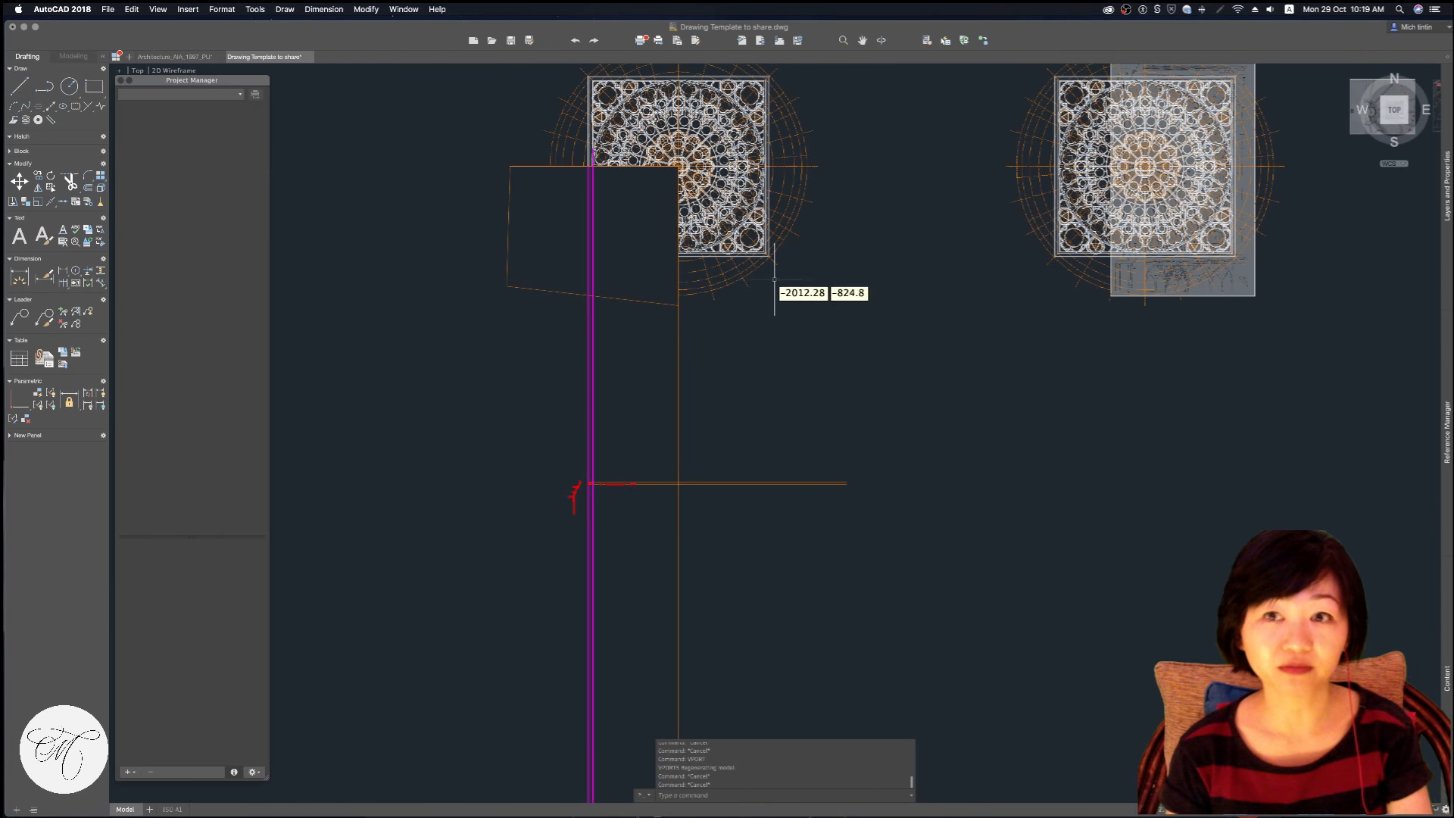
{"action": "type", "text": "rec"}
{"action": "key", "text": "Return"}
{"action": "left_click", "coordinate": [532, 438]}
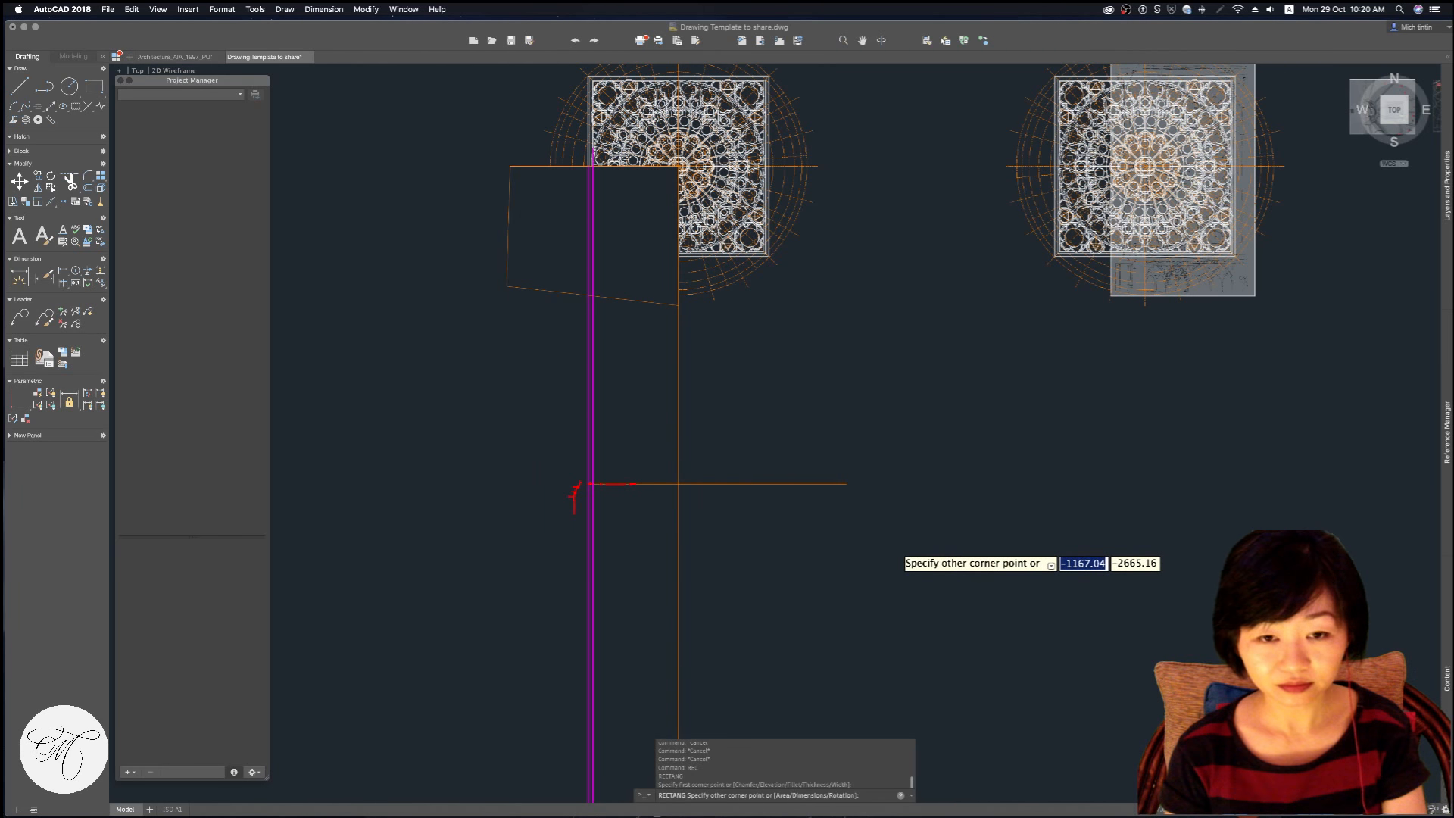
{"action": "left_click", "coordinate": [899, 549]}
Add a multiline text label just above the rectangle and set its text height to 10
{"action": "key", "text": "Return"}
{"action": "left_click", "coordinate": [764, 384]}
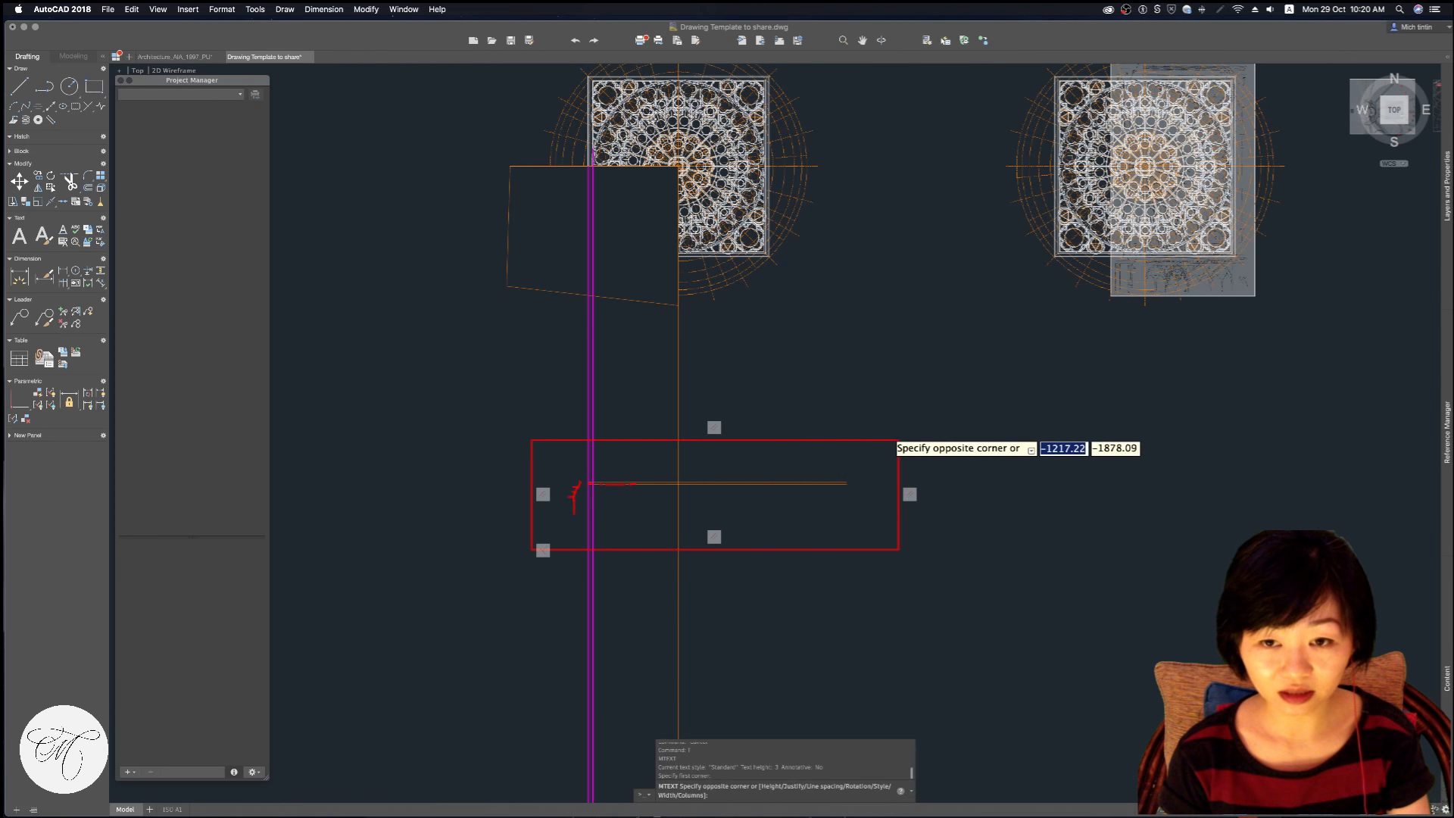
{"action": "left_click", "coordinate": [886, 447]}
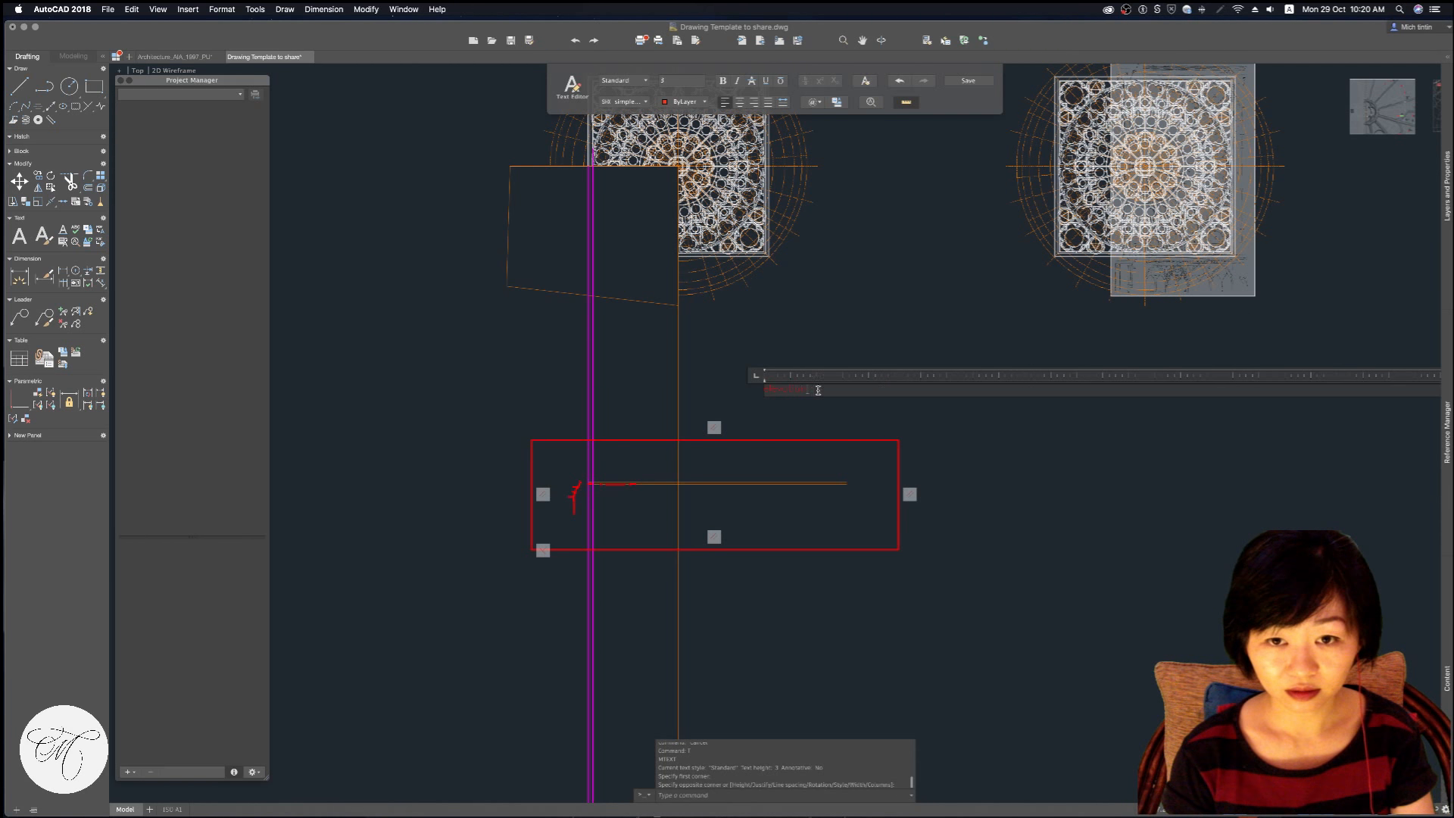
{"action": "left_click", "coordinate": [698, 84]}
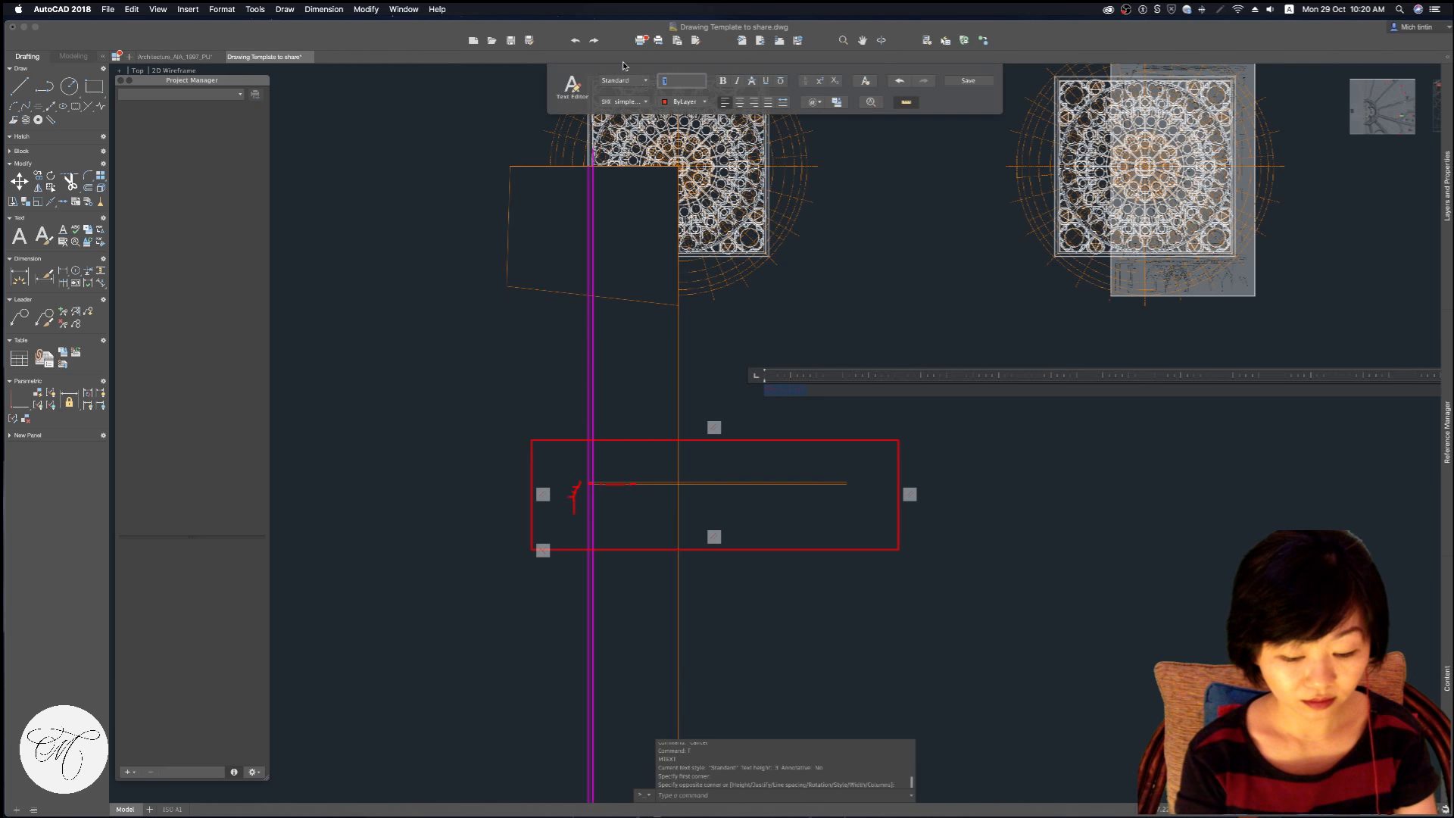
{"action": "type", "text": "10"}
{"action": "key", "text": "Return"}
{"action": "key", "text": "Escape"}
{"action": "key", "text": "Escape"}
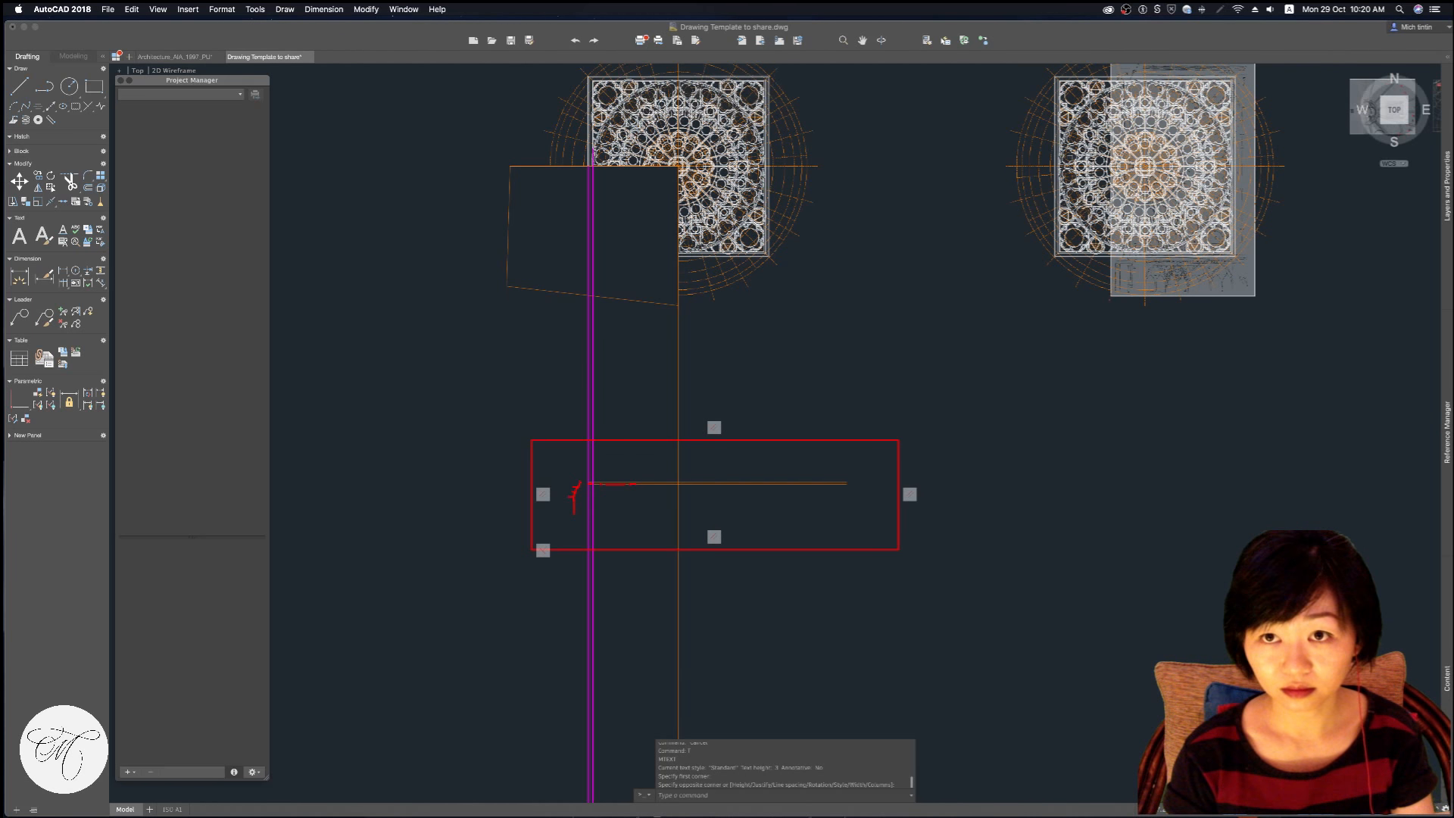
Scale the elevation label by a factor of 5 from its lower-left corner
{"action": "type", "text": "sc"}
{"action": "key", "text": "Return"}
{"action": "left_click", "coordinate": [810, 351]}
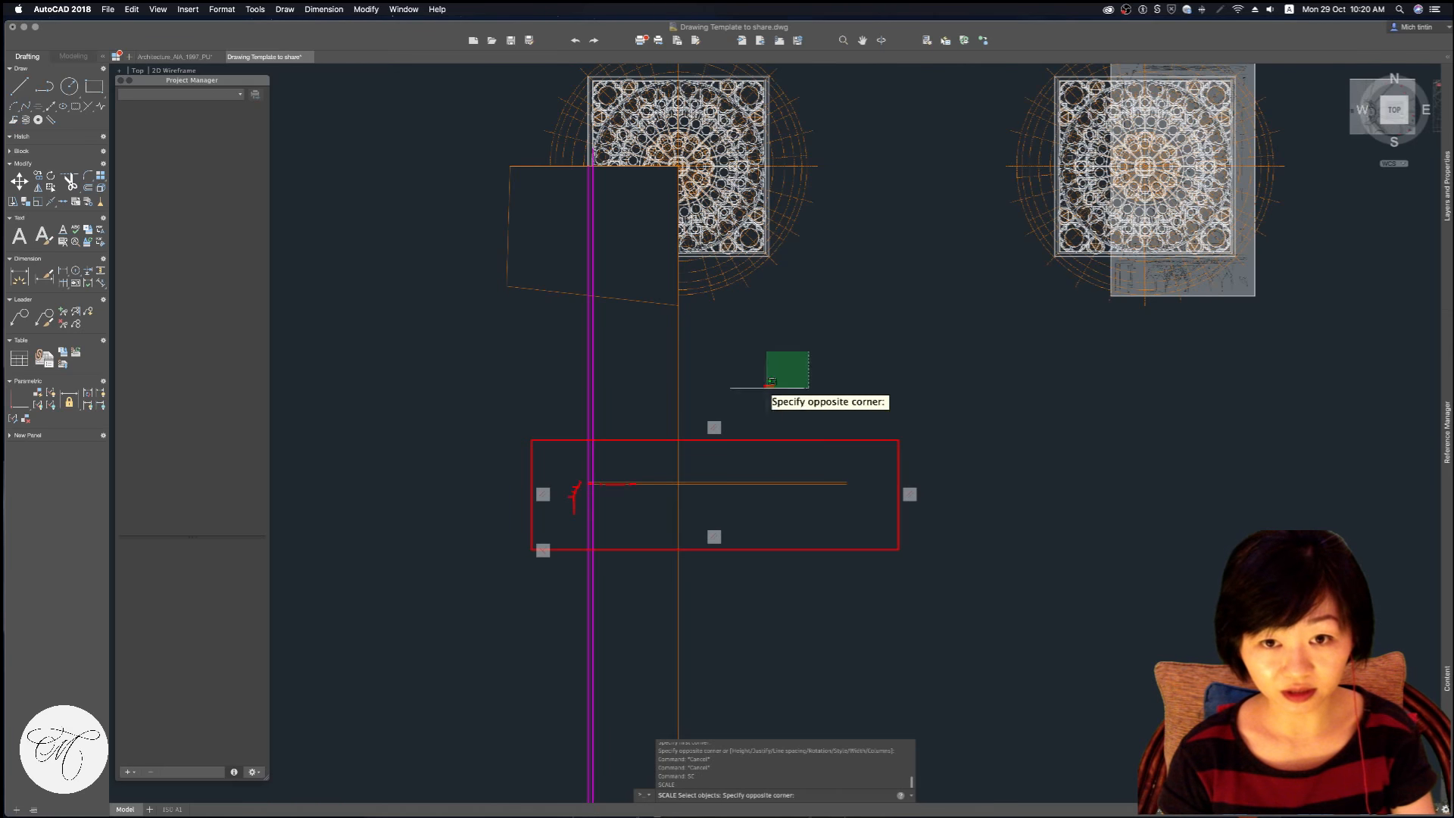
{"action": "left_click", "coordinate": [767, 388]}
{"action": "key", "text": "Return"}
{"action": "left_click", "coordinate": [767, 386]}
{"action": "type", "text": "5"}
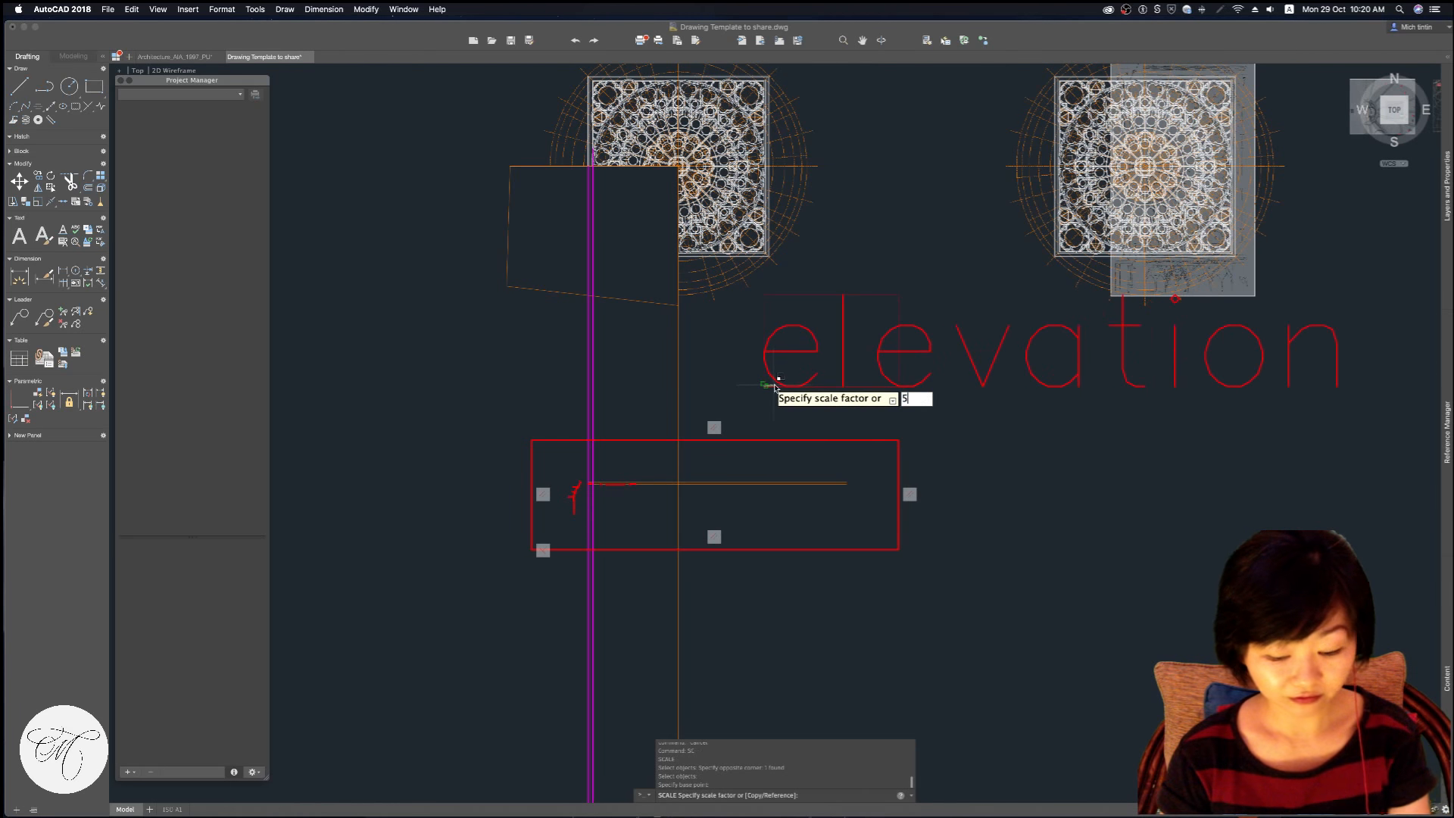
{"action": "key", "text": "Escape"}
Move the elevation label to just above the upper-right corner of the wide red rectangle
{"action": "type", "text": "m"}
{"action": "key", "text": "Return"}
{"action": "left_click", "coordinate": [824, 359]}
{"action": "left_click", "coordinate": [784, 396]}
{"action": "key", "text": "Return"}
{"action": "left_click", "coordinate": [765, 381]}
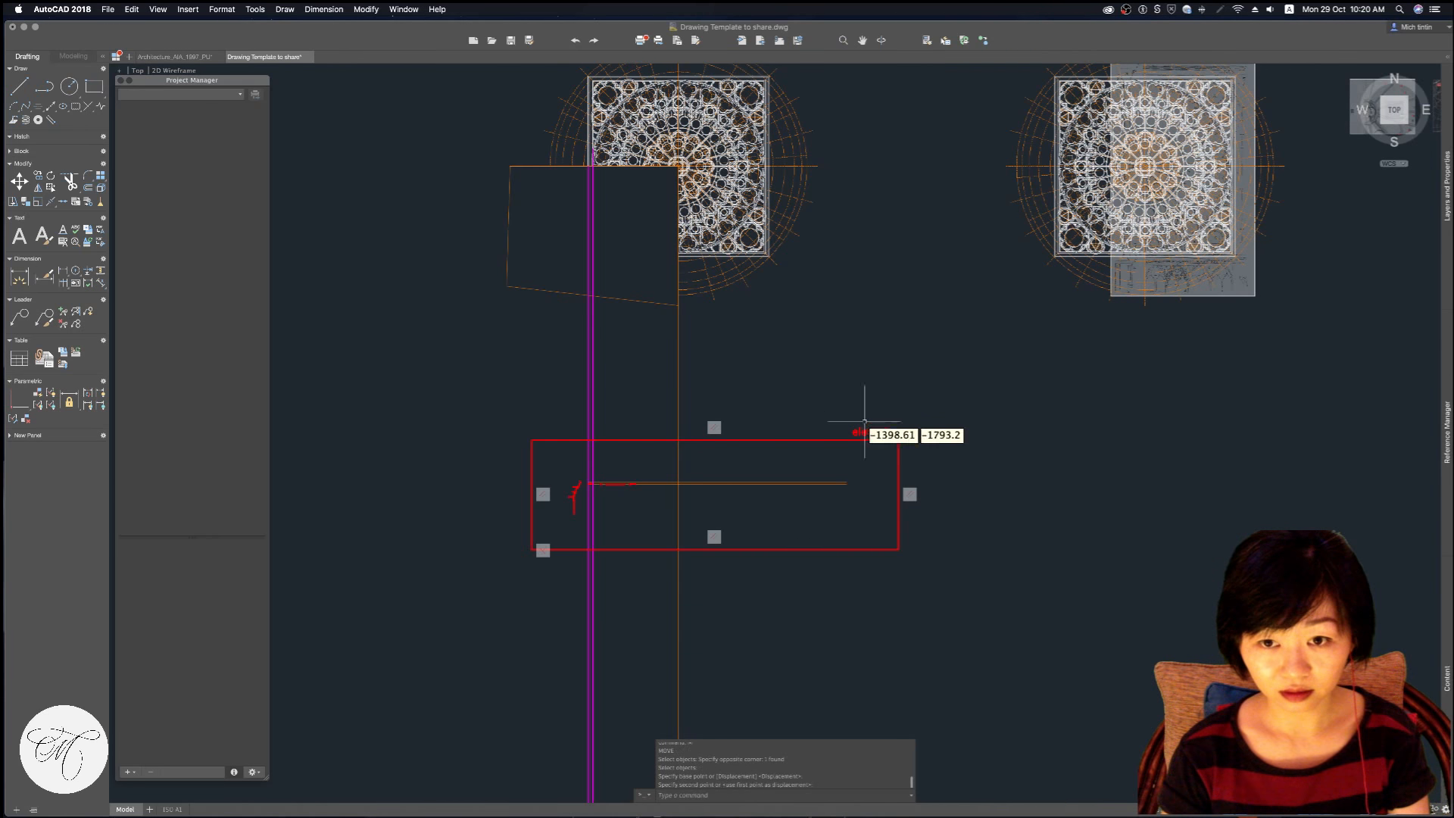
{"action": "key", "text": "Escape"}
Draw a large, nearly square rectangle enclosing the left rosette pattern and the orange outline overlapping it
{"action": "scroll", "coordinate": [799, 305], "scroll_direction": "down", "scroll_amount": 1}
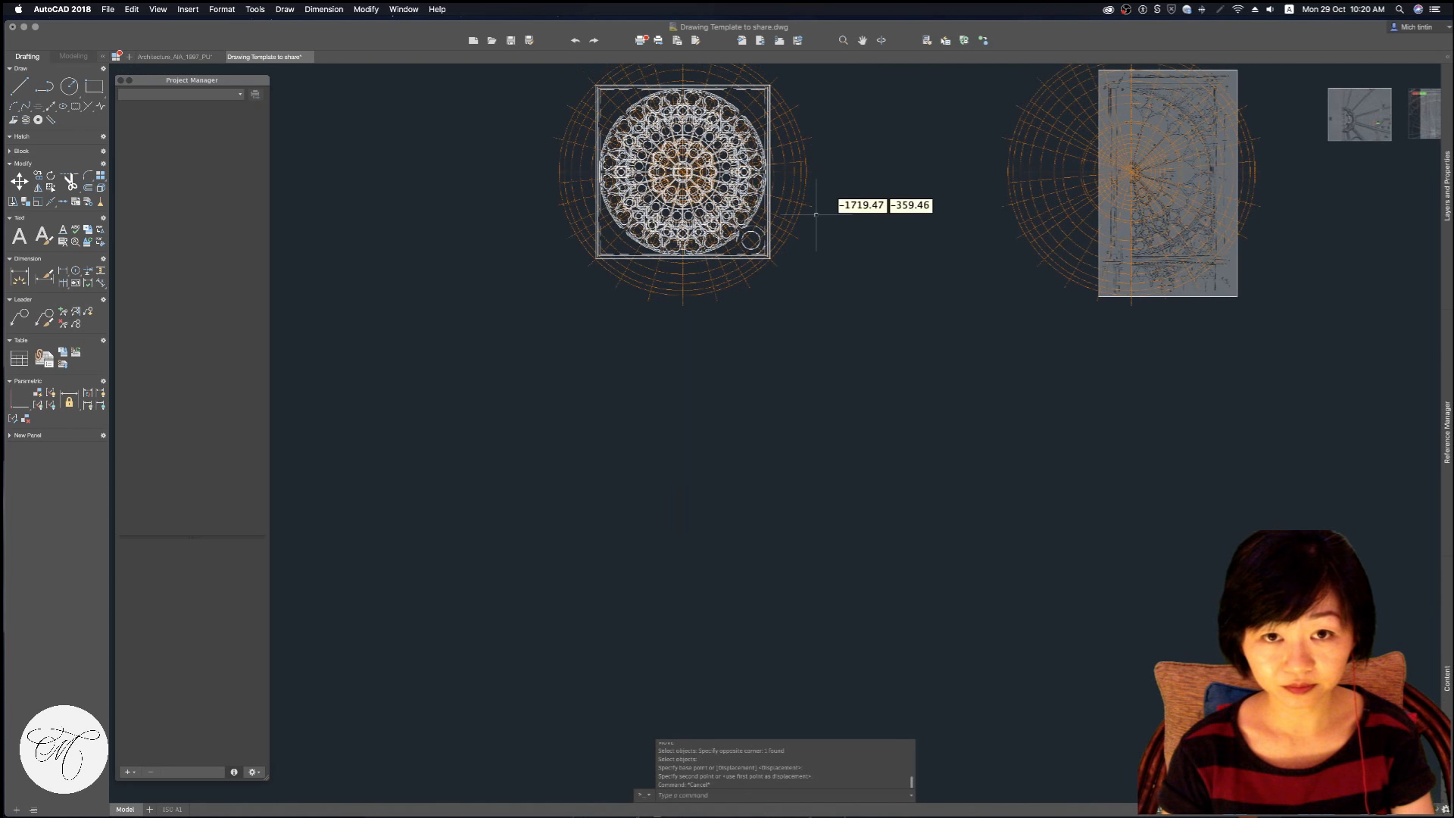
{"action": "key", "text": "Escape"}
{"action": "key", "text": "Escape"}
{"action": "mouse_move", "coordinate": [701, 303]}
{"action": "middle_mouse_down"}
{"action": "mouse_move", "coordinate": [665, 475]}
{"action": "mouse_move", "coordinate": [684, 509]}
{"action": "mouse_move", "coordinate": [698, 460]}
{"action": "middle_mouse_up"}
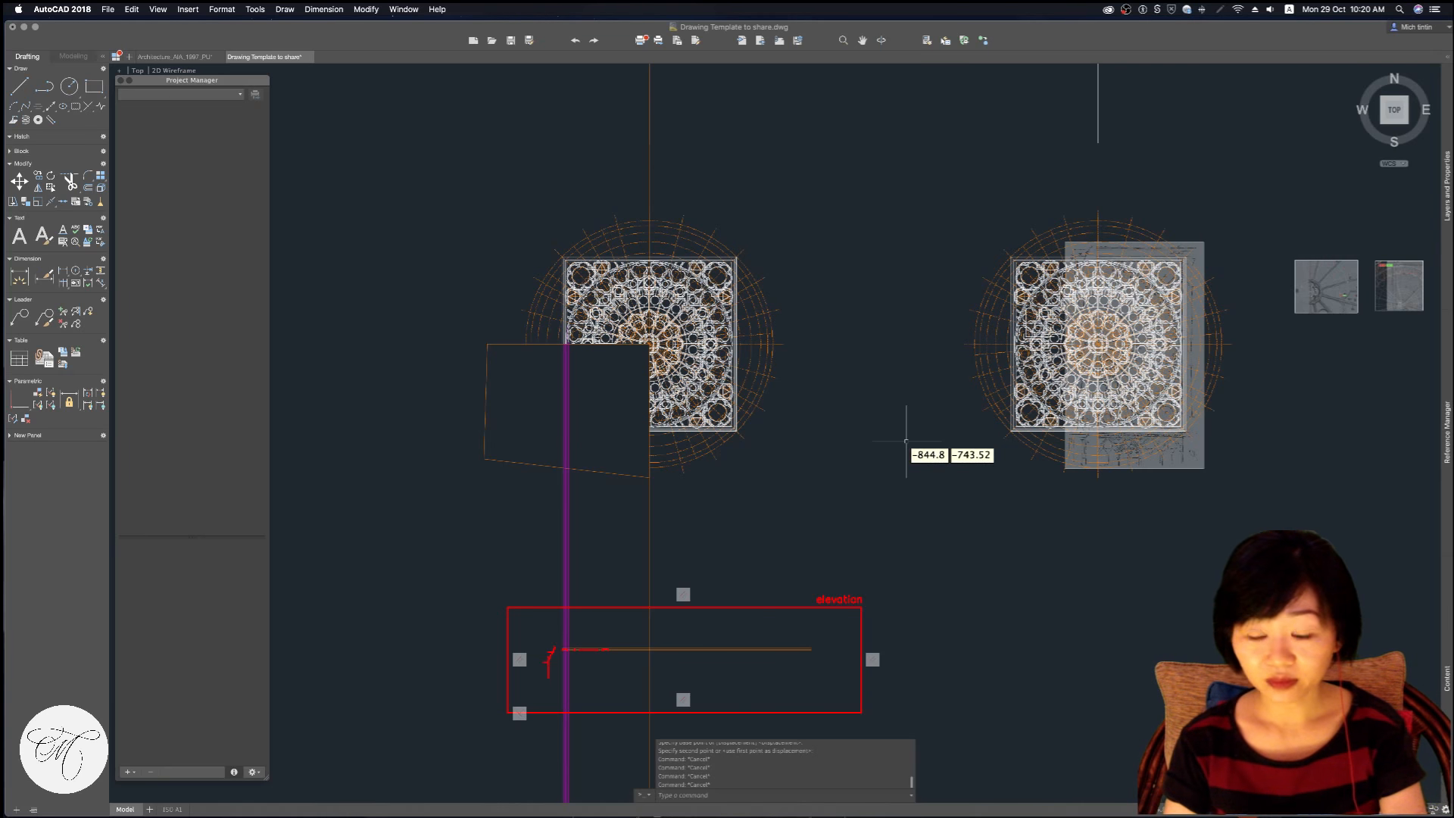
{"action": "key", "text": "Escape"}
{"action": "key", "text": "Escape"}
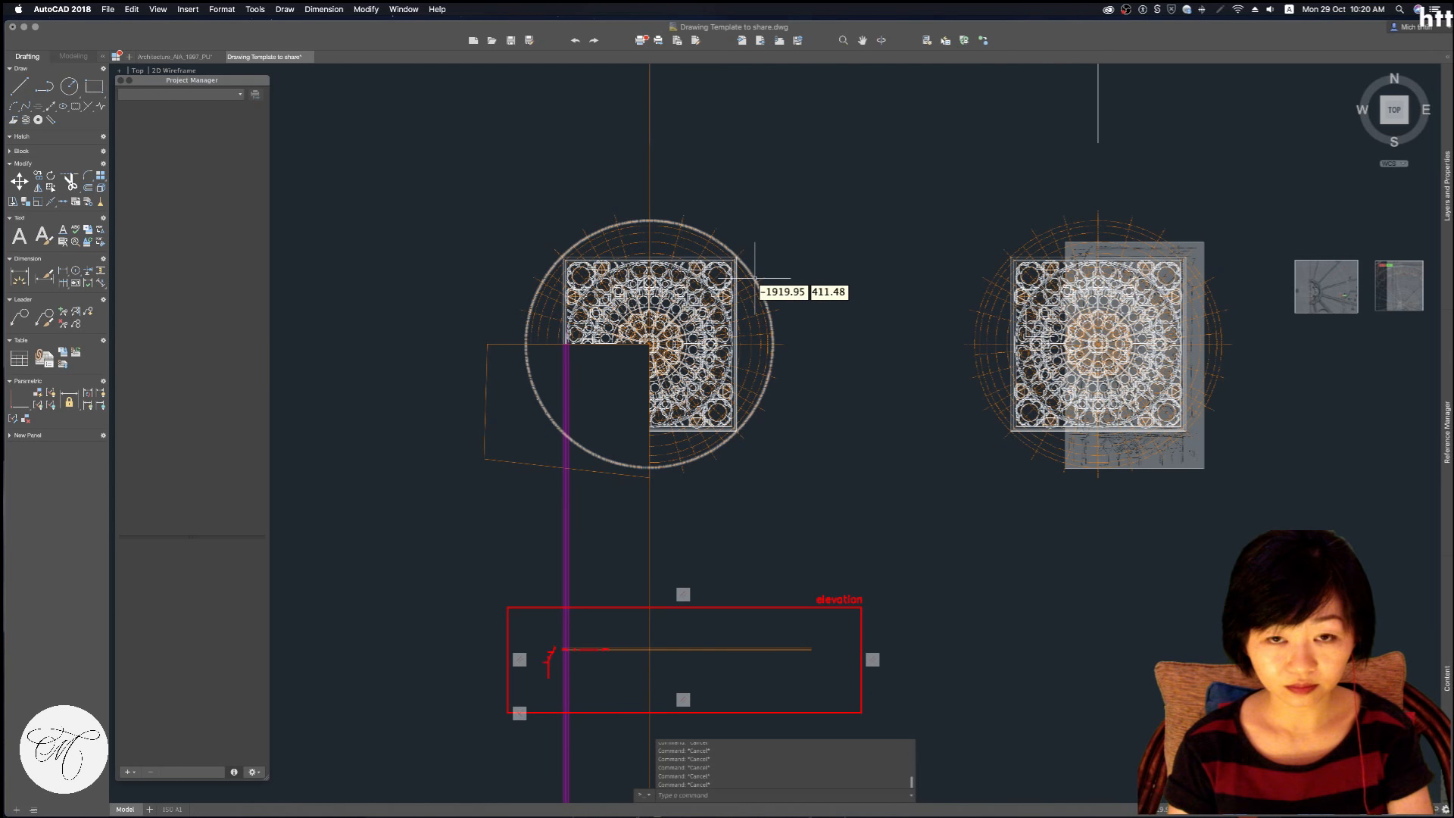
{"action": "type", "text": "rec"}
{"action": "key", "text": "Return"}
{"action": "left_click", "coordinate": [429, 162]}
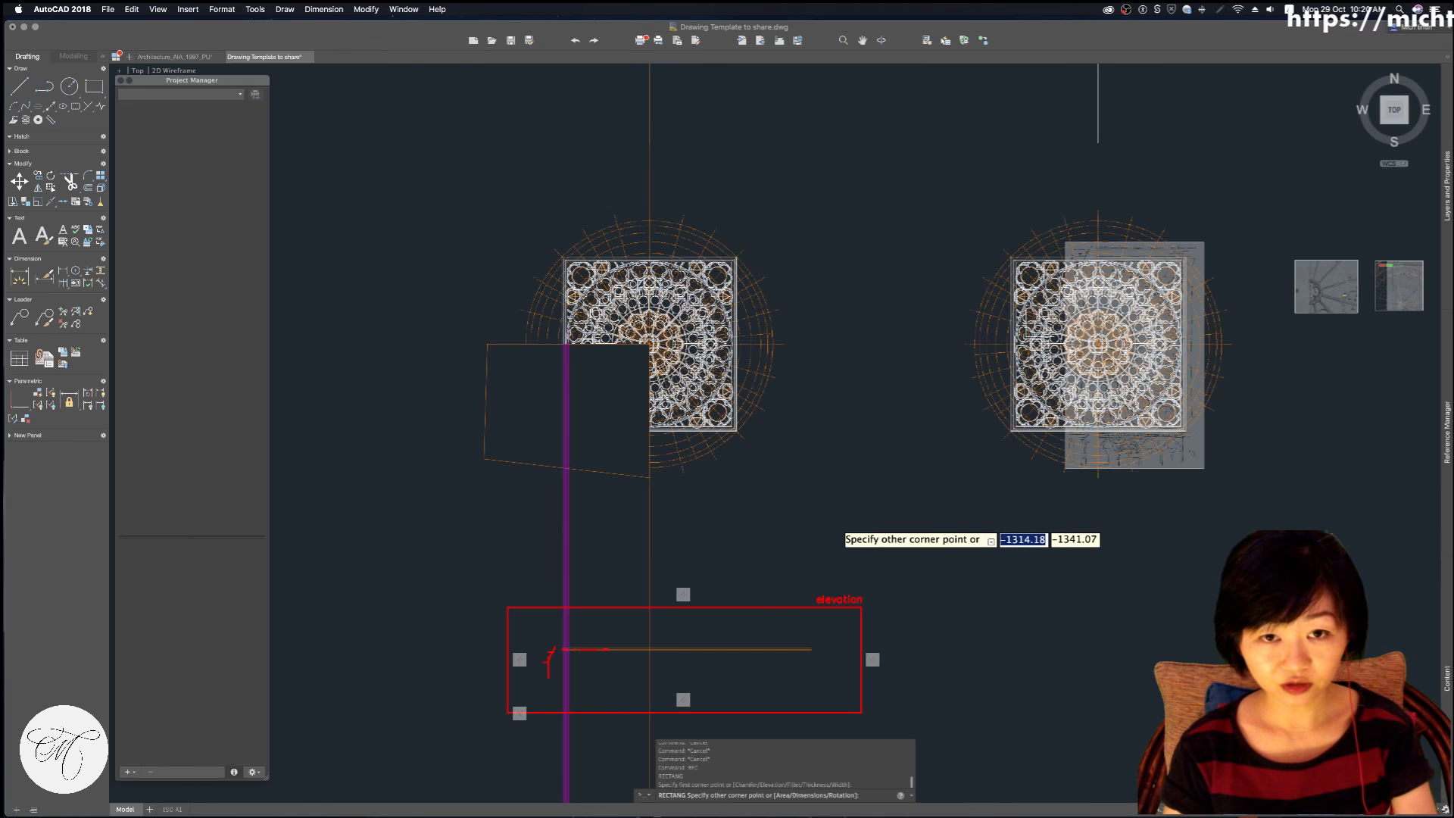
Copy the elevation label to just above the upper-right corner of the rectangle around the rosette
{"action": "type", "text": "co"}
{"action": "key", "text": "Return"}
{"action": "left_click", "coordinate": [839, 599]}
{"action": "key", "text": "Return"}
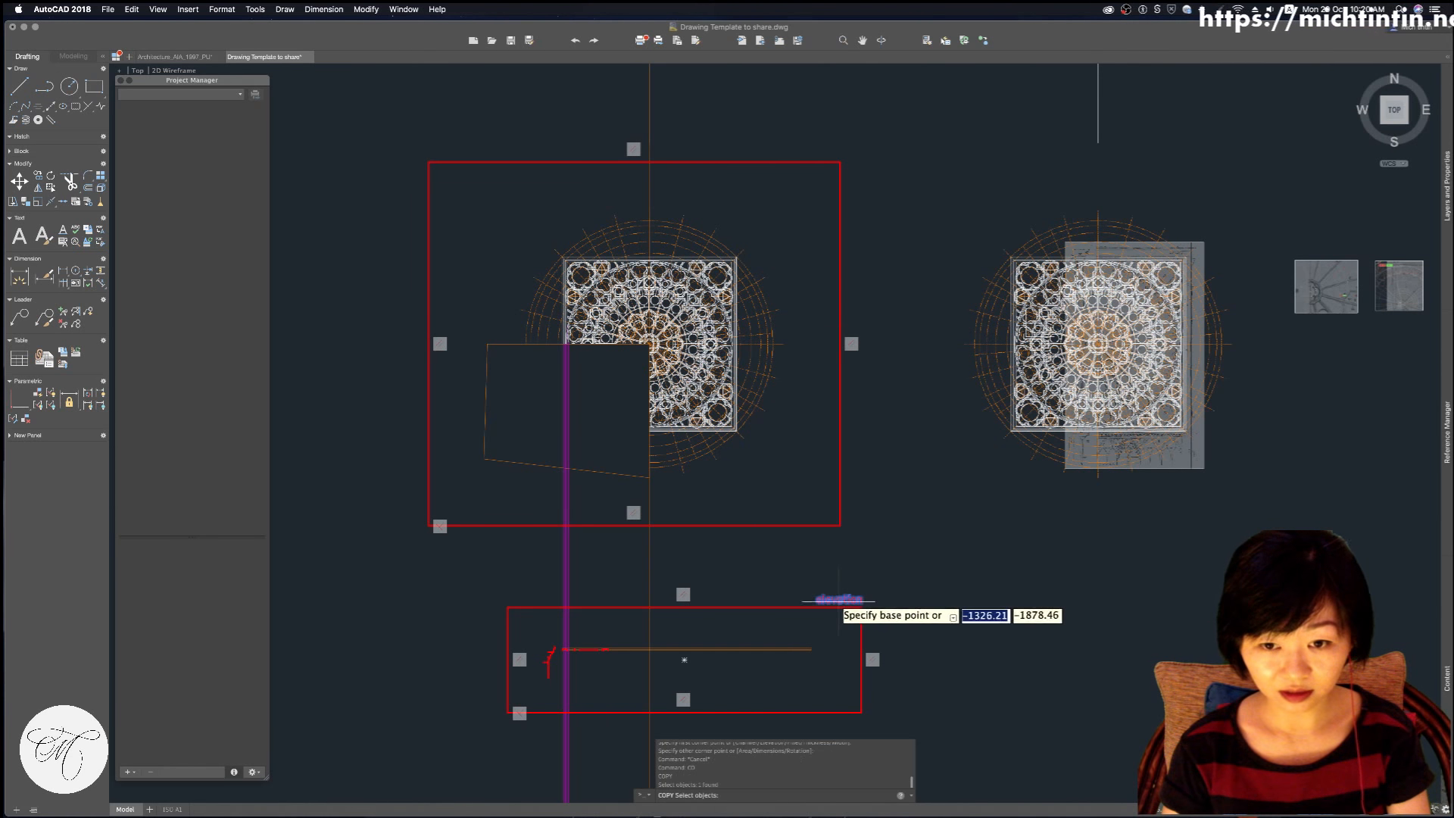
{"action": "left_click", "coordinate": [851, 598]}
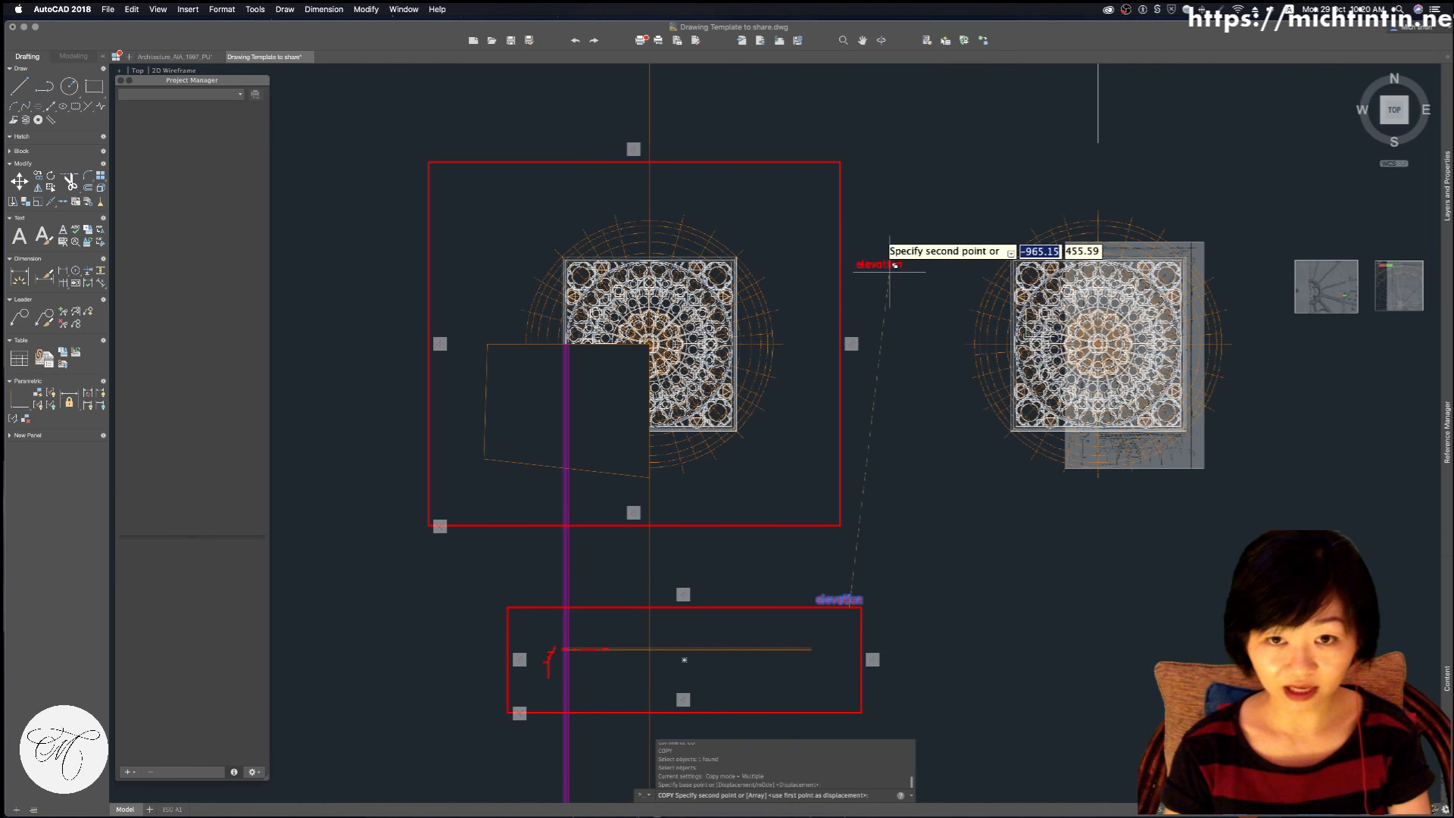
{"action": "left_click", "coordinate": [828, 154]}
{"action": "key", "text": "Escape"}
{"action": "key", "text": "Escape"}
Change the text of the copied label above the rosette rectangle to "Plan"
{"action": "type", "text": "ed"}
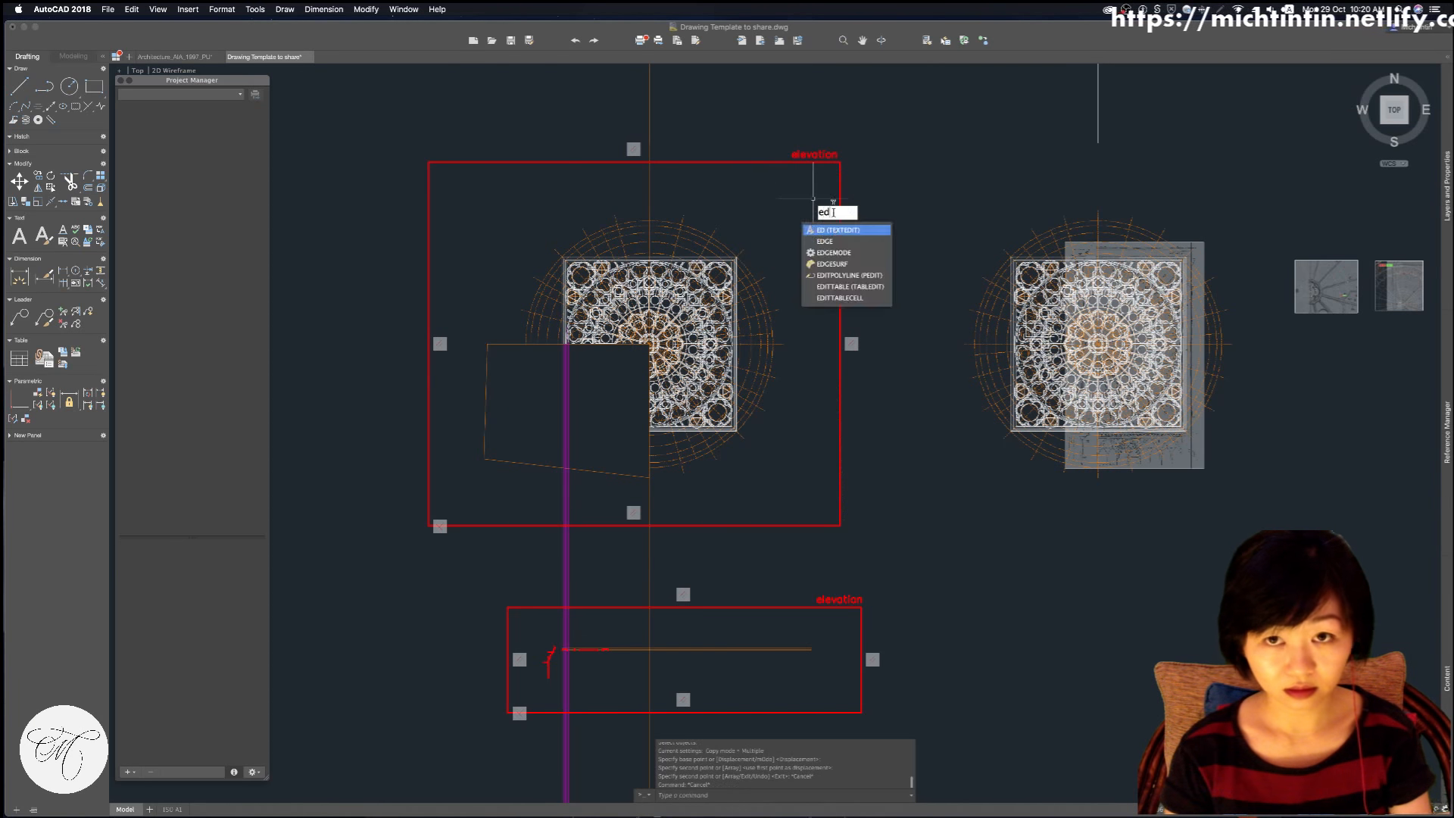
{"action": "key", "text": "Return"}
{"action": "left_click", "coordinate": [822, 154]}
{"action": "type", "text": "plan"}
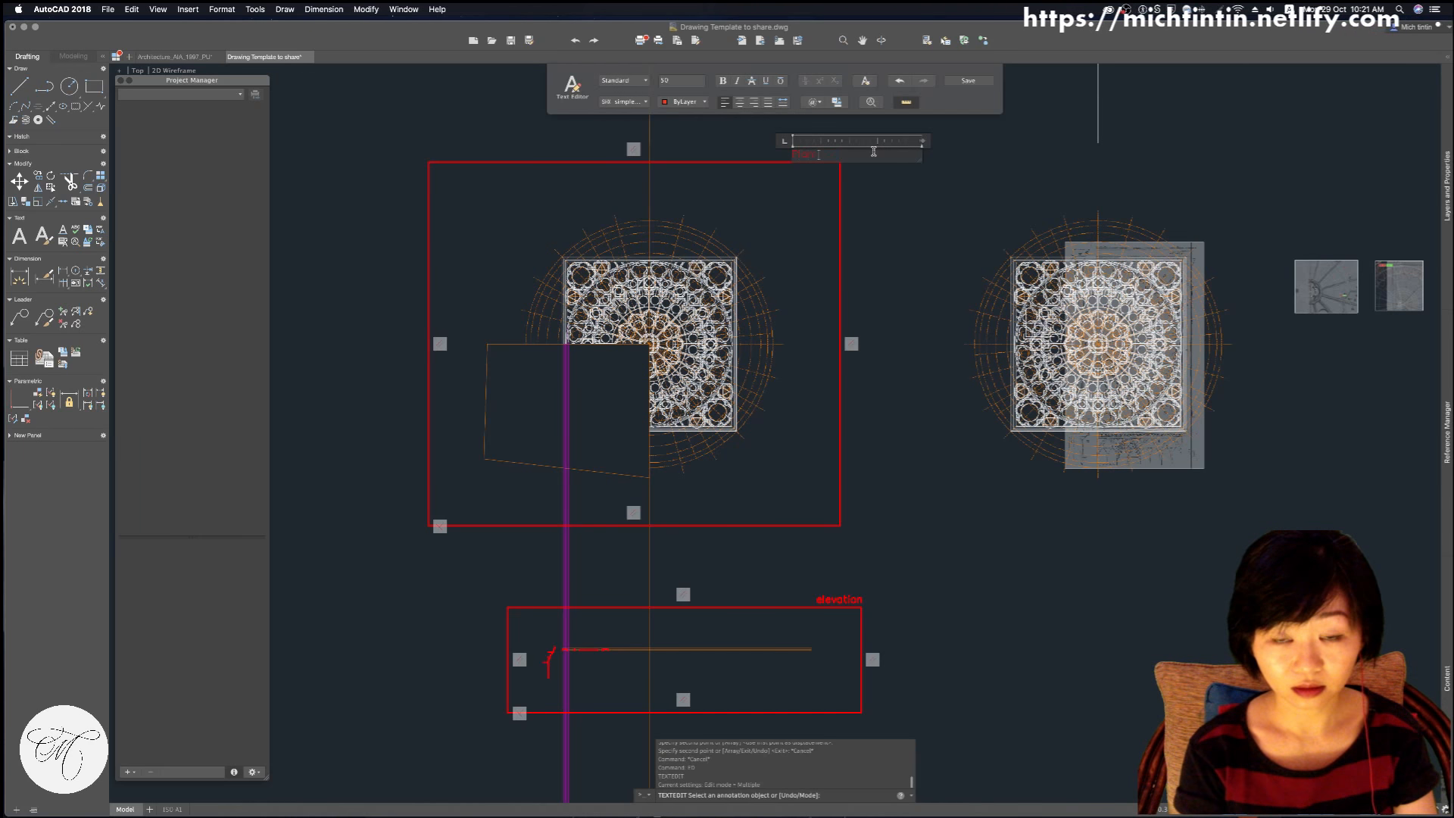
{"action": "key", "text": "BackSpace"}
{"action": "key", "text": "BackSpace"}
{"action": "left_click", "coordinate": [920, 249]}
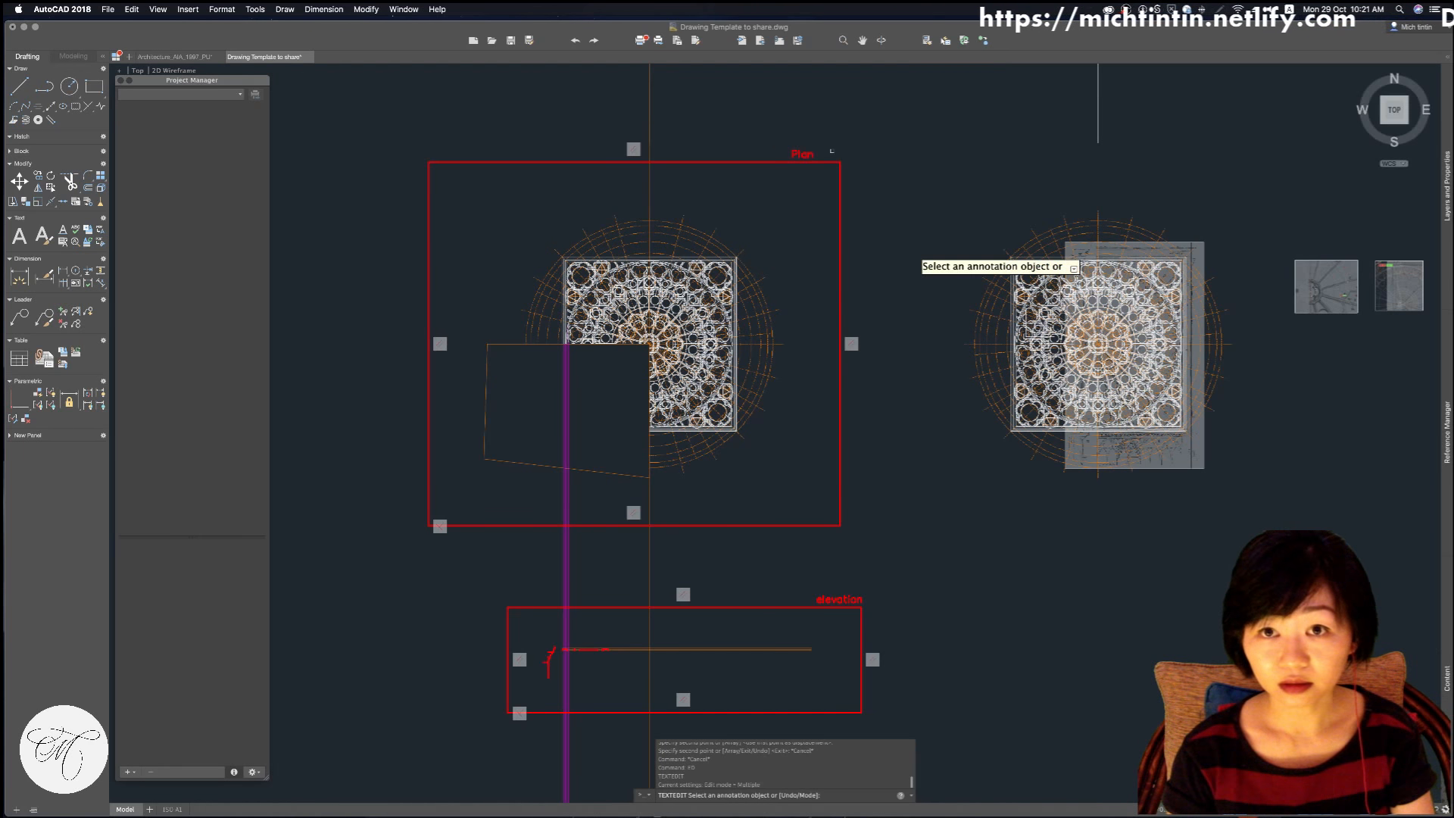
{"action": "key", "text": "Escape"}
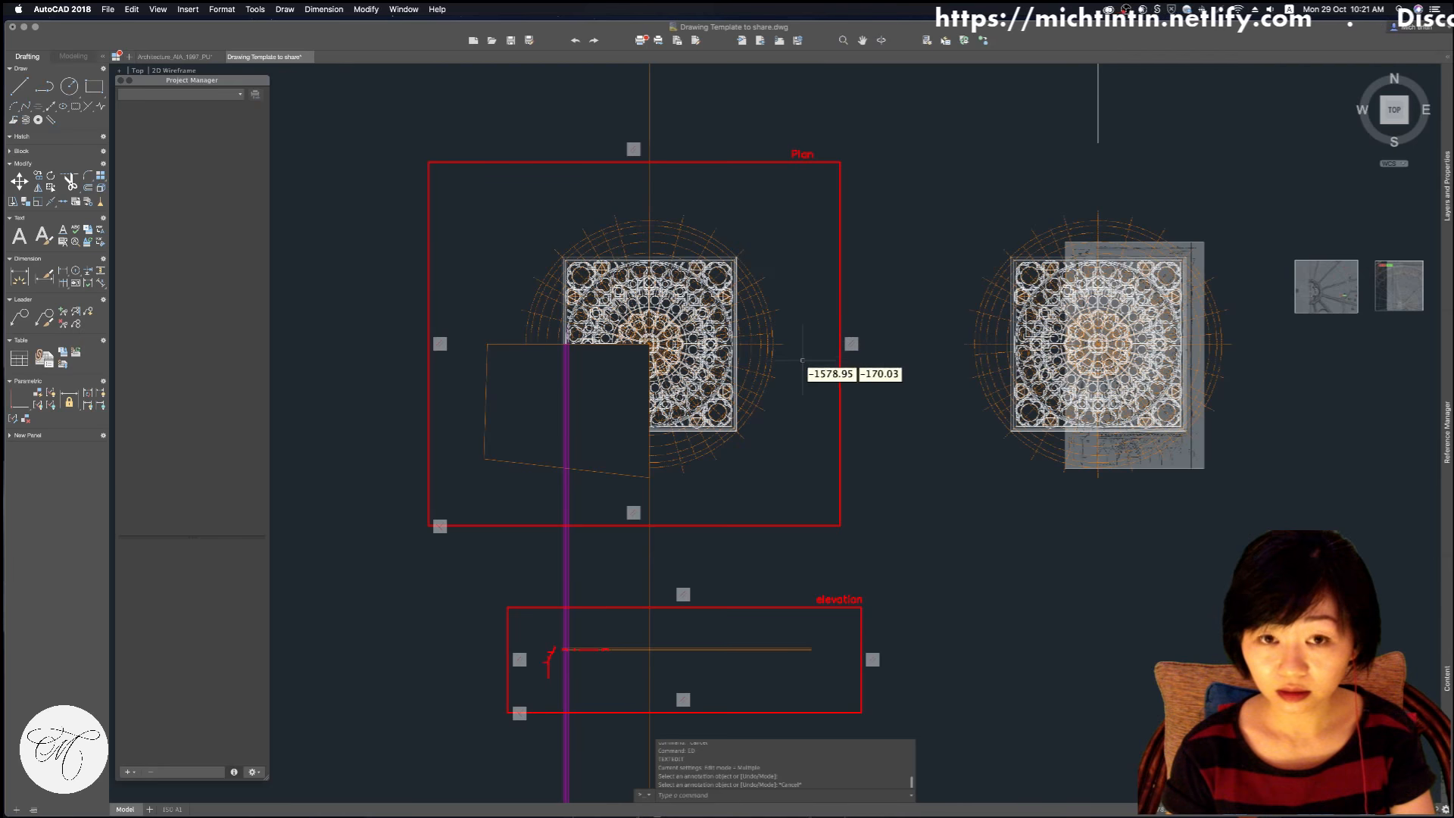
{"action": "scroll", "coordinate": [808, 372], "scroll_direction": "down", "scroll_amount": 1}
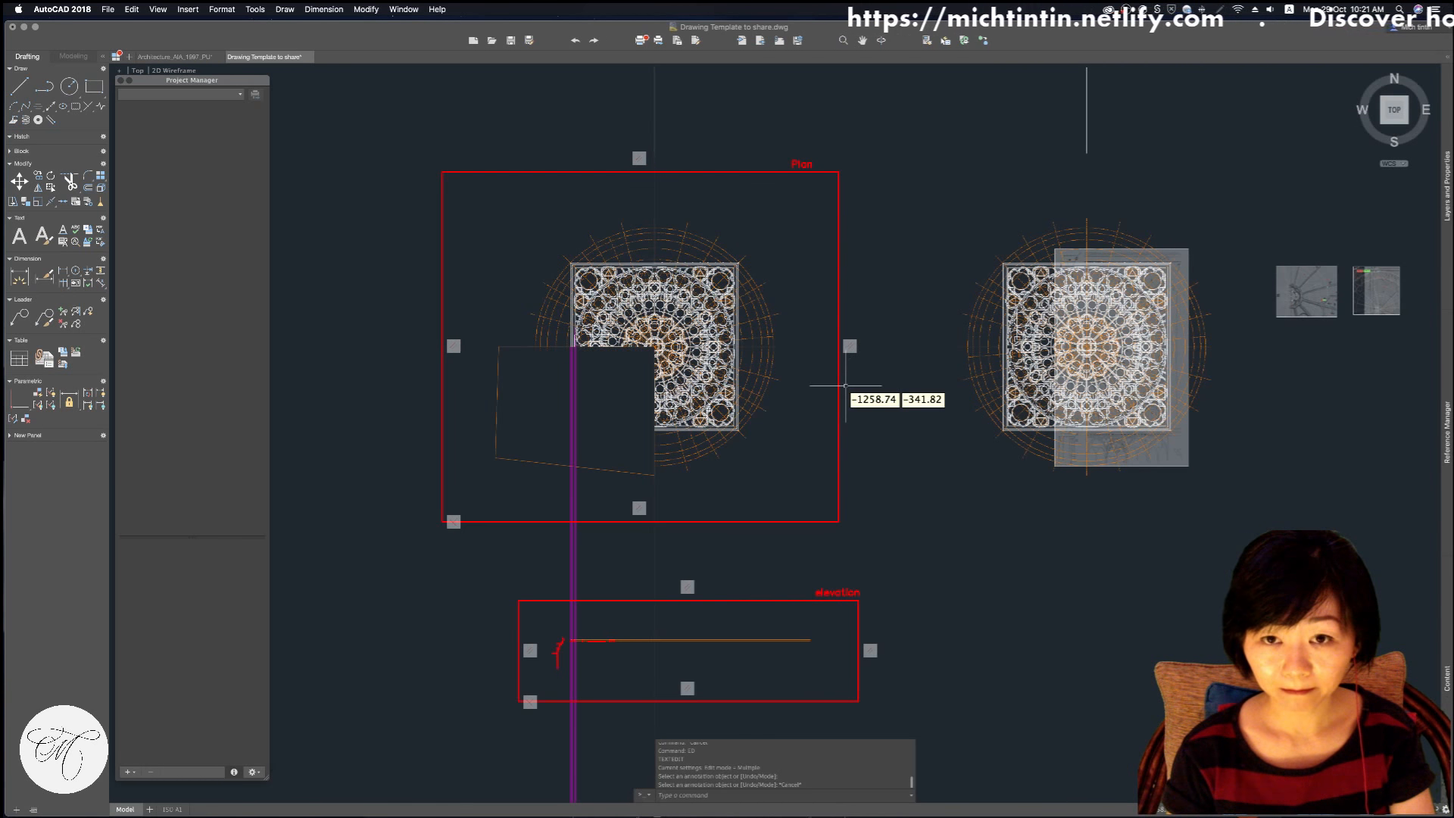
{"action": "scroll", "coordinate": [803, 379], "scroll_direction": "down", "scroll_amount": 1}
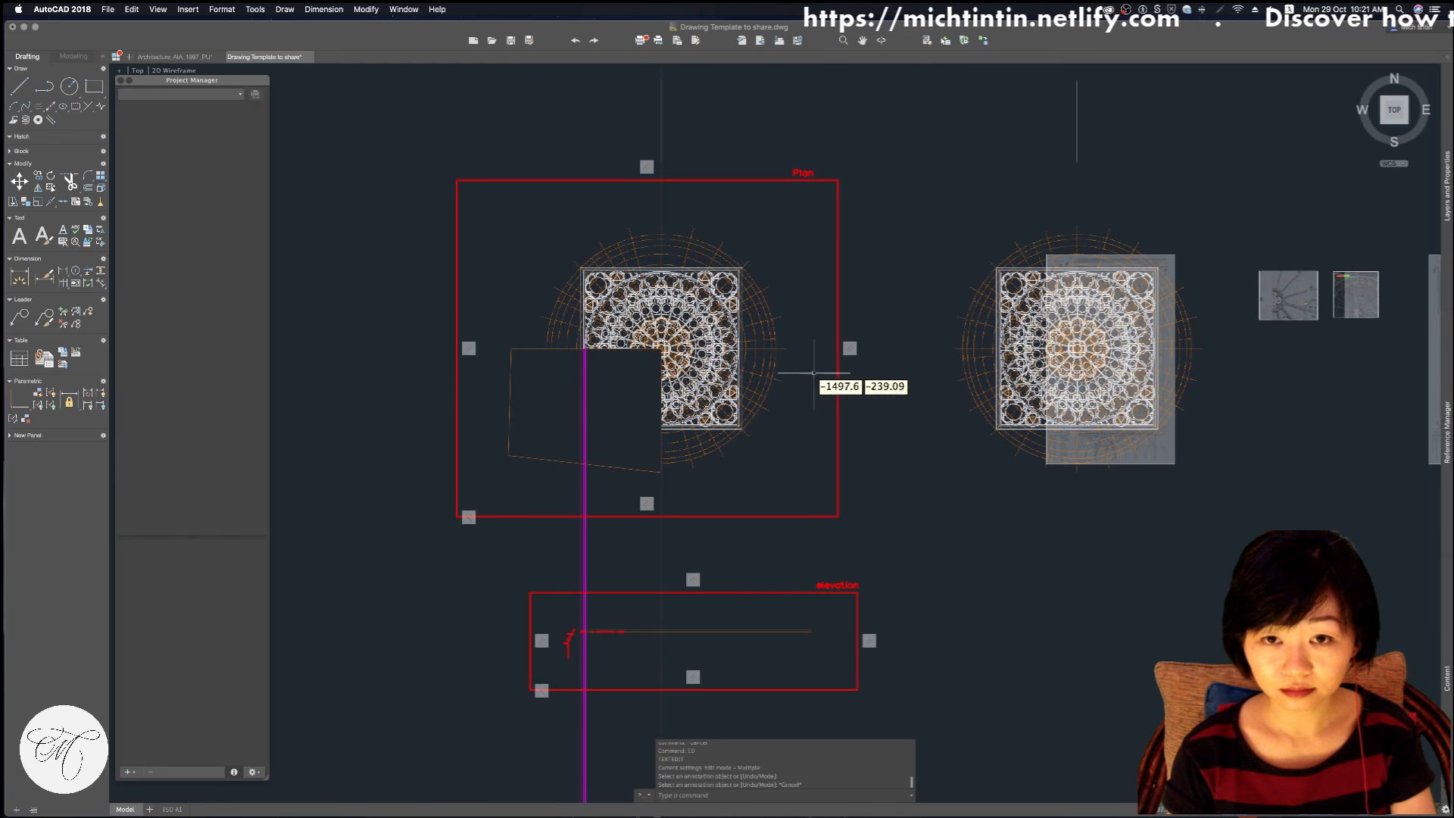
{"action": "middle_click_drag", "start_coordinate": [935, 378], "coordinate": [1211, 338]}
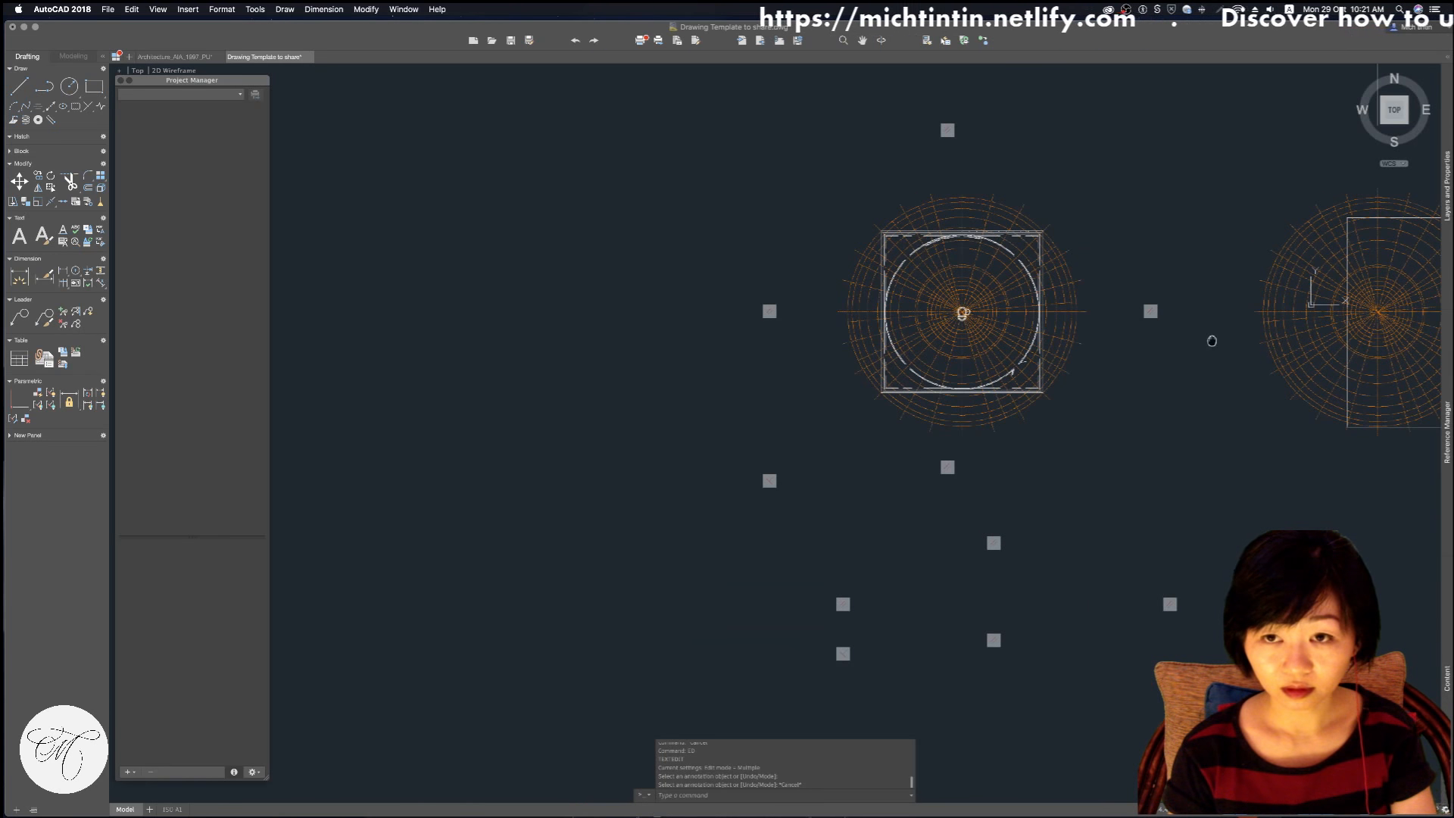
{"action": "key", "text": "Escape"}
{"action": "key", "text": "Escape"}
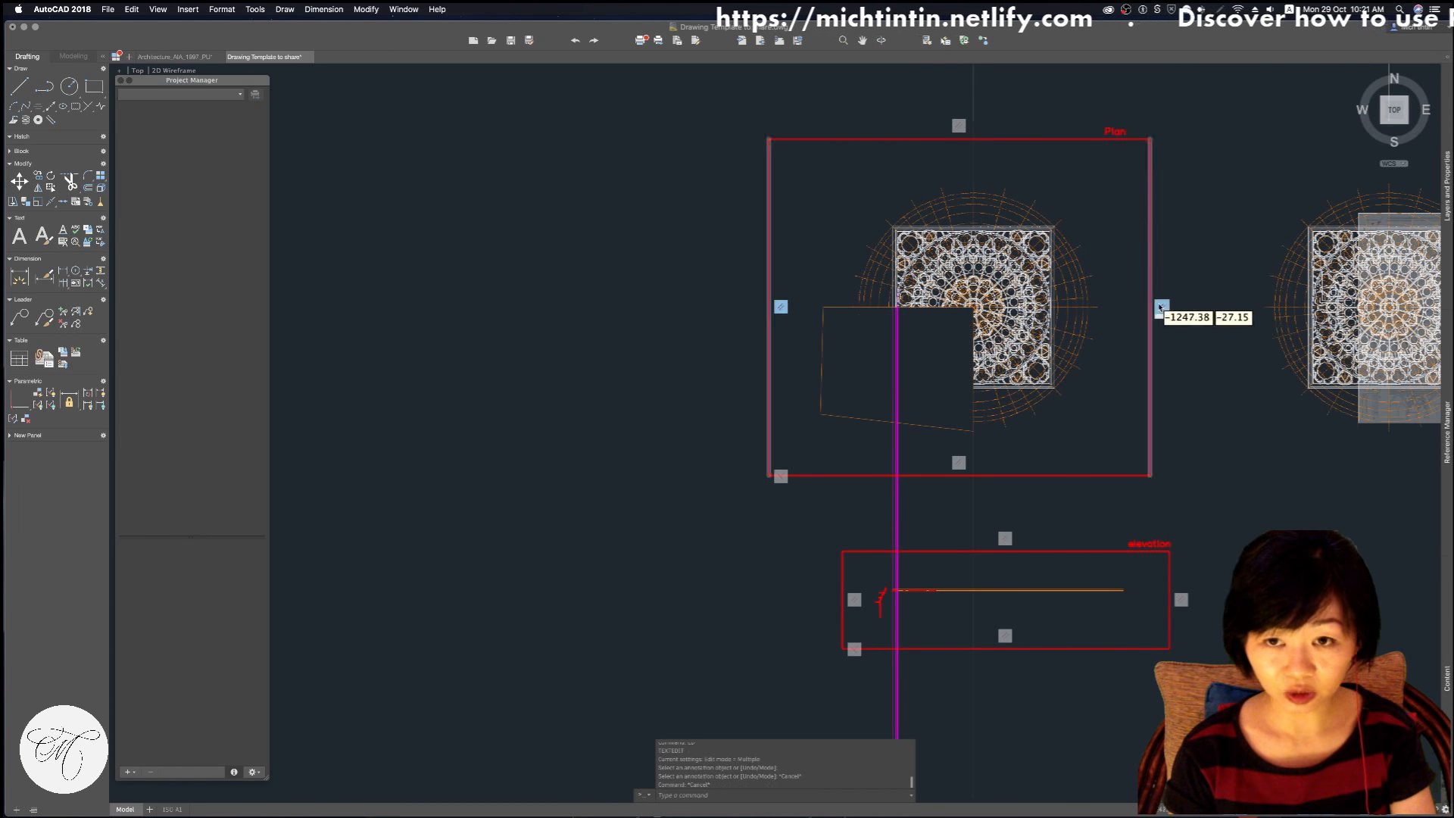
{"action": "type", "text": "co"}
{"action": "key", "text": "Return"}
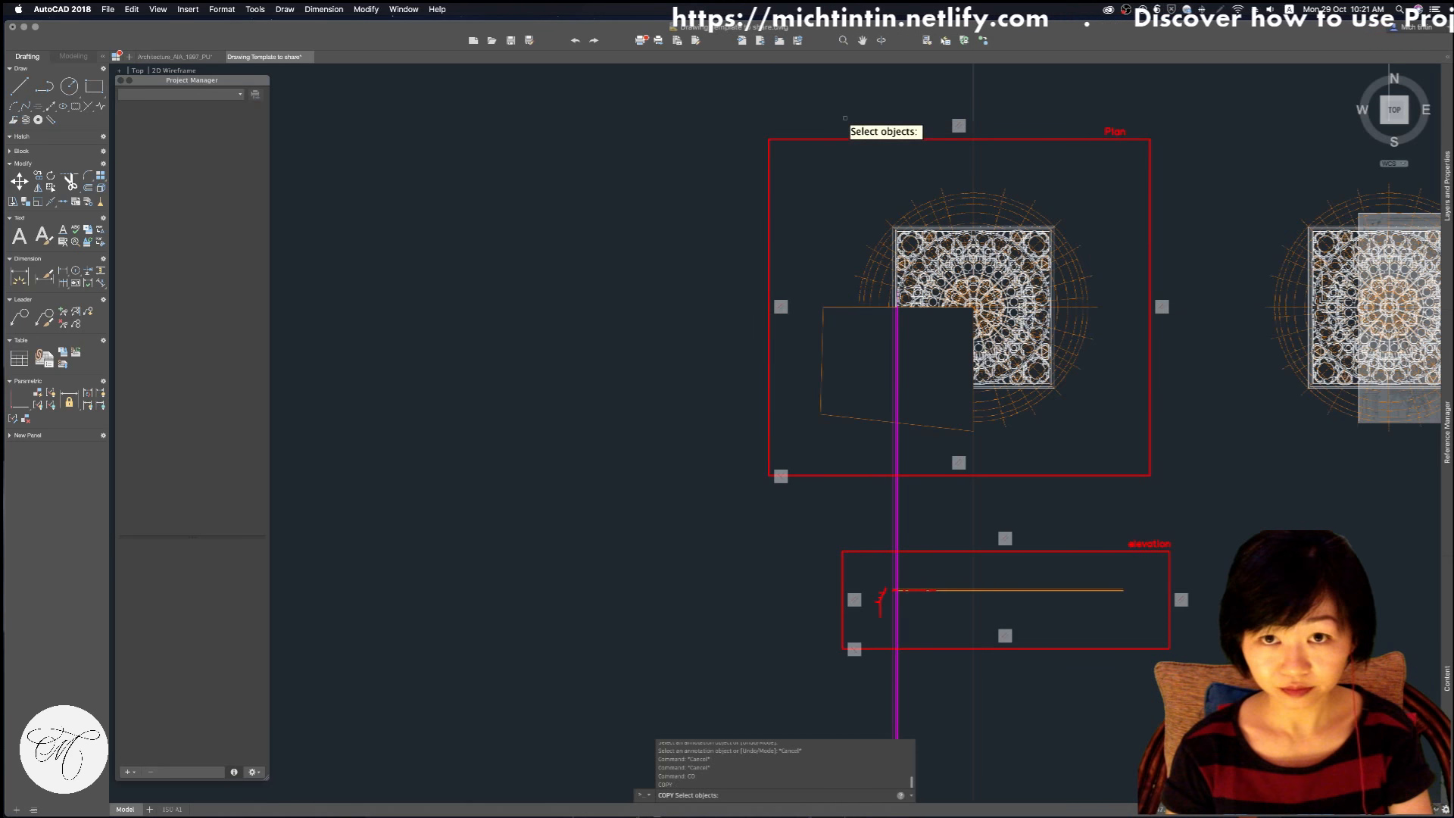
{"action": "key", "text": "Escape"}
{"action": "key", "text": "Escape"}
{"action": "key", "text": "Escape"}
Scale down the rosette rectangle from its lower-left corner, using its left edge as the reference length
{"action": "type", "text": "sc"}
{"action": "key", "text": "Return"}
{"action": "left_click", "coordinate": [891, 119]}
{"action": "left_click", "coordinate": [871, 176]}
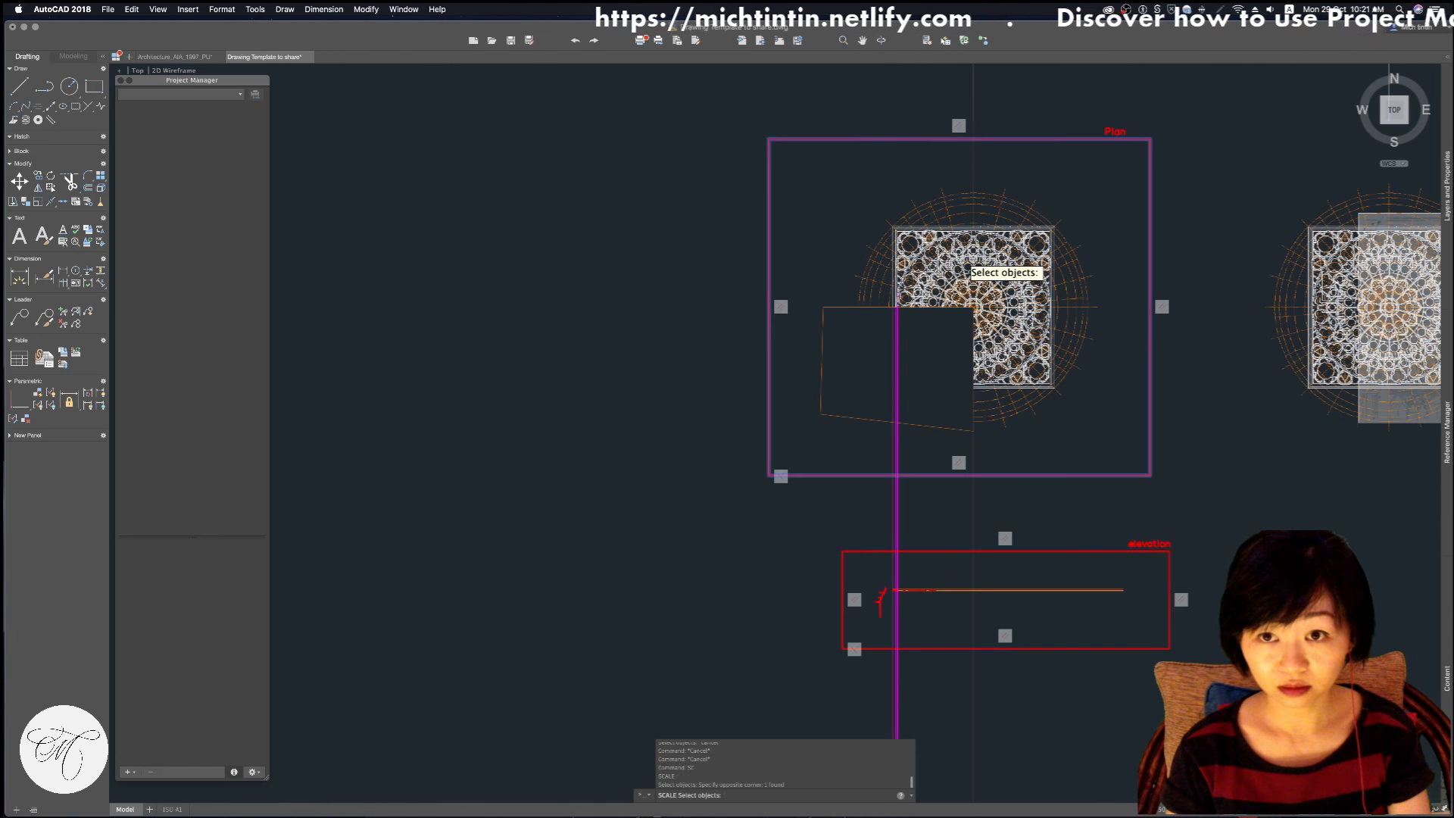
{"action": "key", "text": "Return"}
{"action": "left_click", "coordinate": [773, 475]}
{"action": "type", "text": "r"}
{"action": "key", "text": "Return"}
{"action": "left_click", "coordinate": [769, 475]}
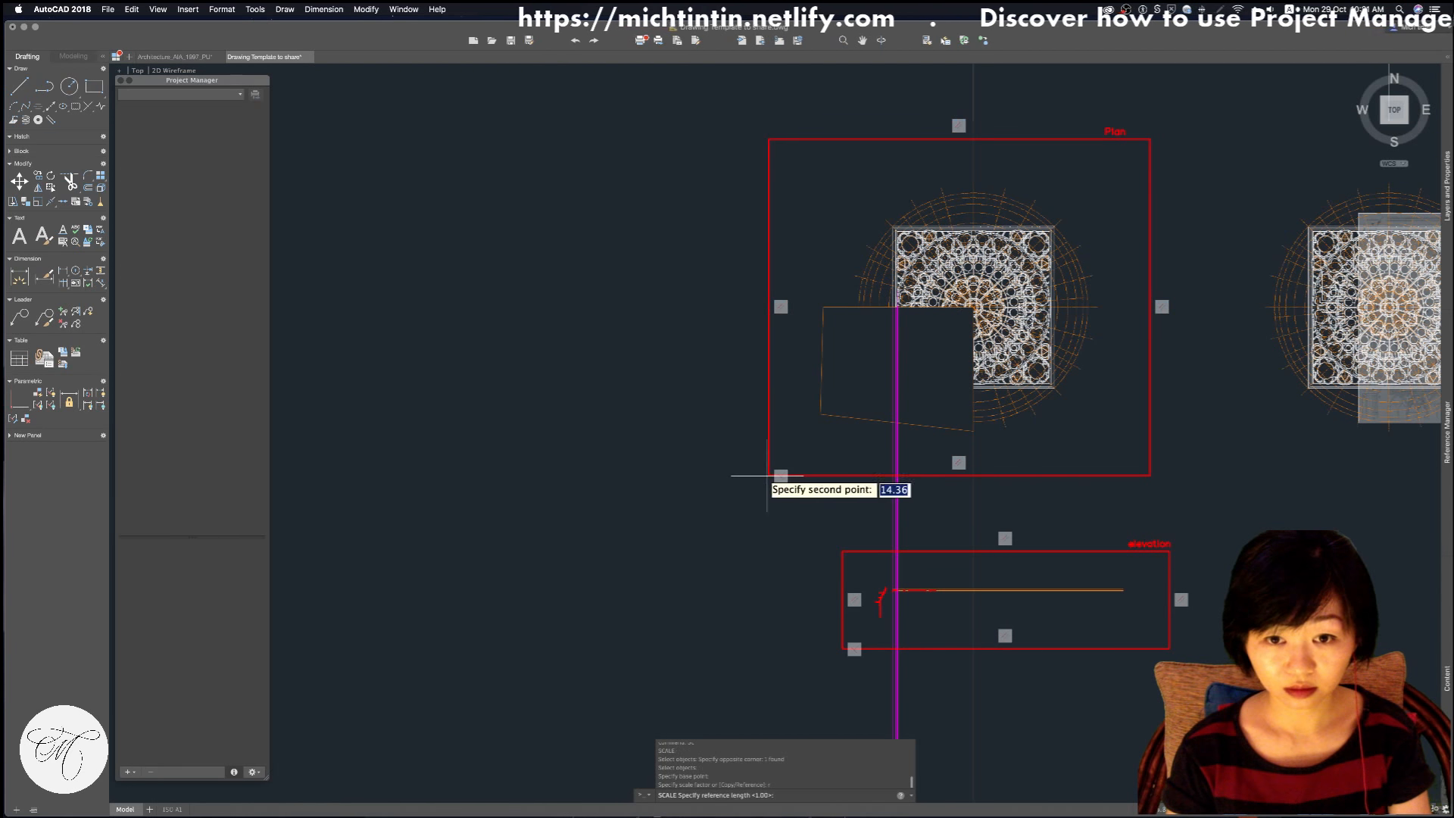
{"action": "left_click", "coordinate": [769, 138]}
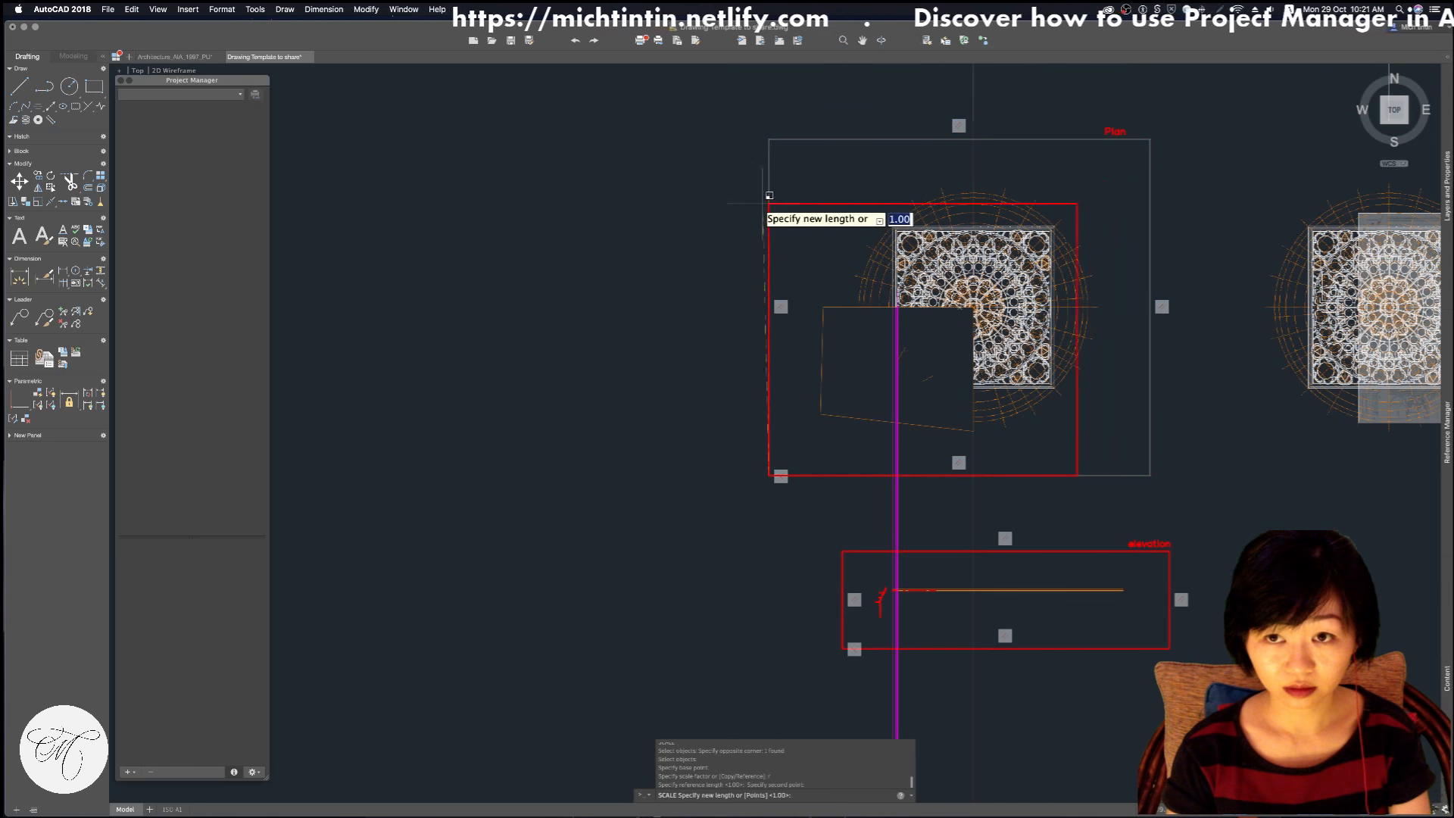
{"action": "key", "text": "Escape"}
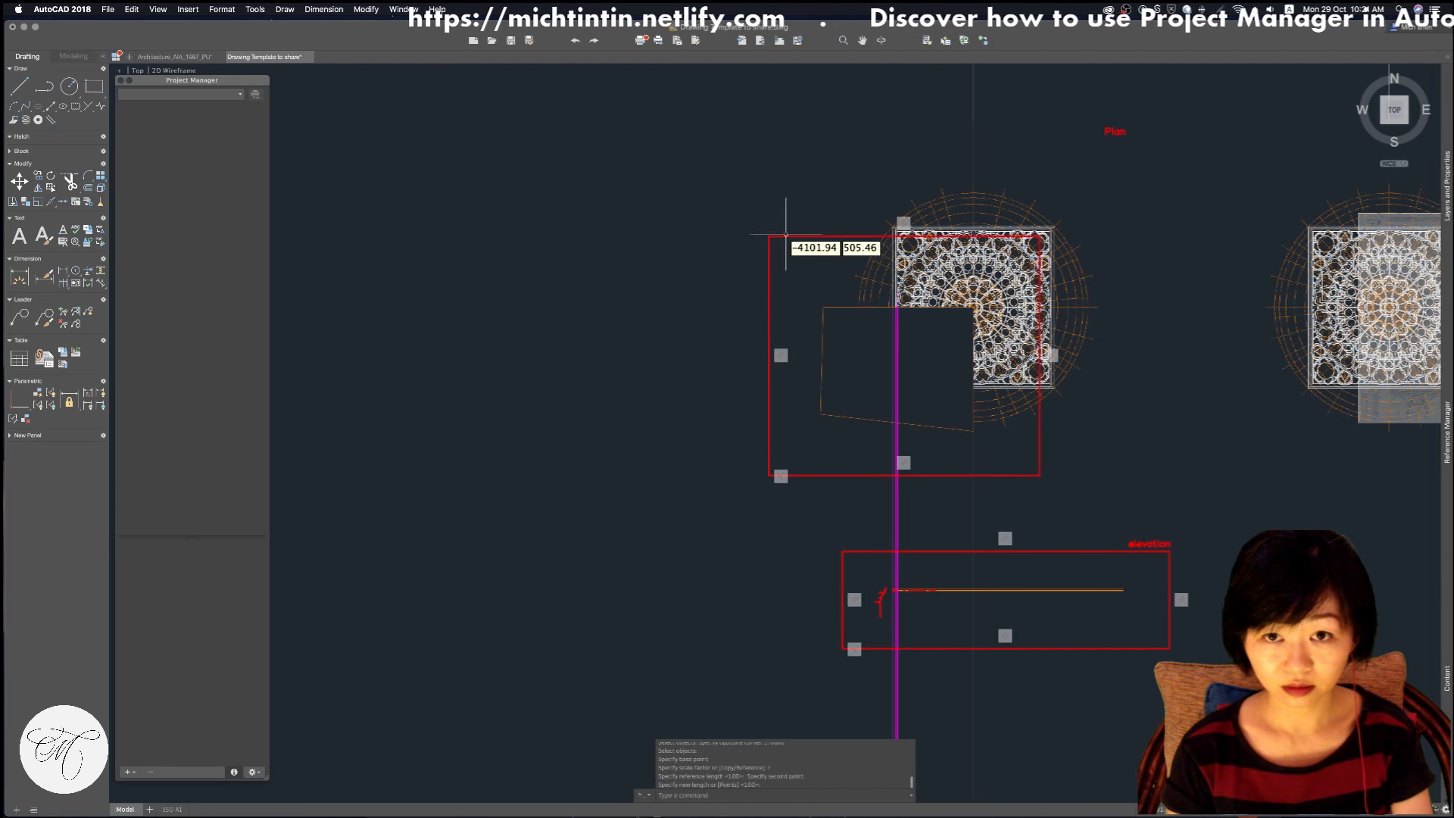
Move the reduced rectangle so that it is centred around the left rosette pattern
{"action": "type", "text": "m"}
{"action": "key", "text": "space"}
{"action": "left_click", "coordinate": [814, 220]}
{"action": "left_click", "coordinate": [800, 261]}
{"action": "key", "text": "space"}
{"action": "left_click", "coordinate": [816, 265]}
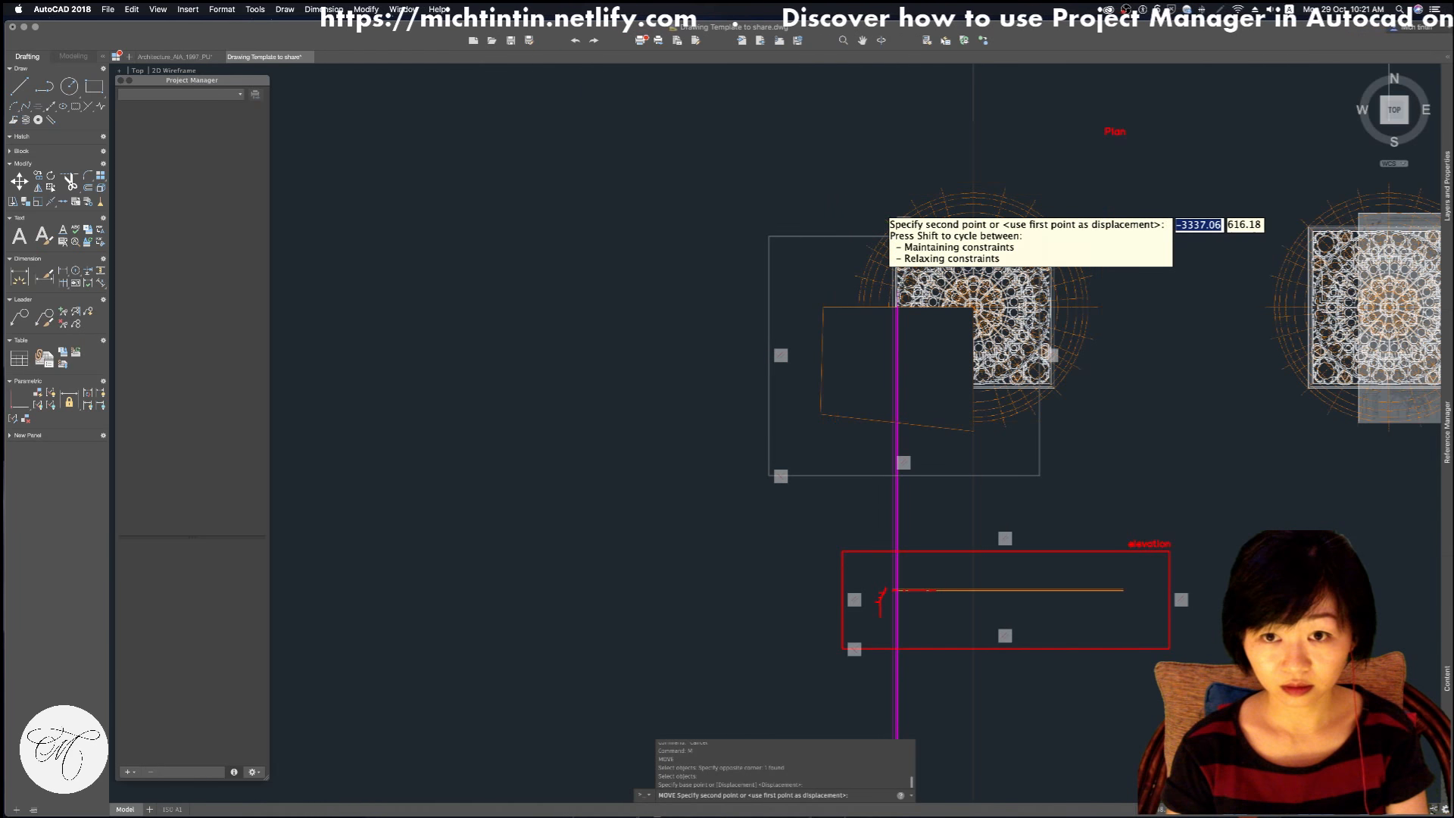
{"action": "left_click", "coordinate": [891, 212]}
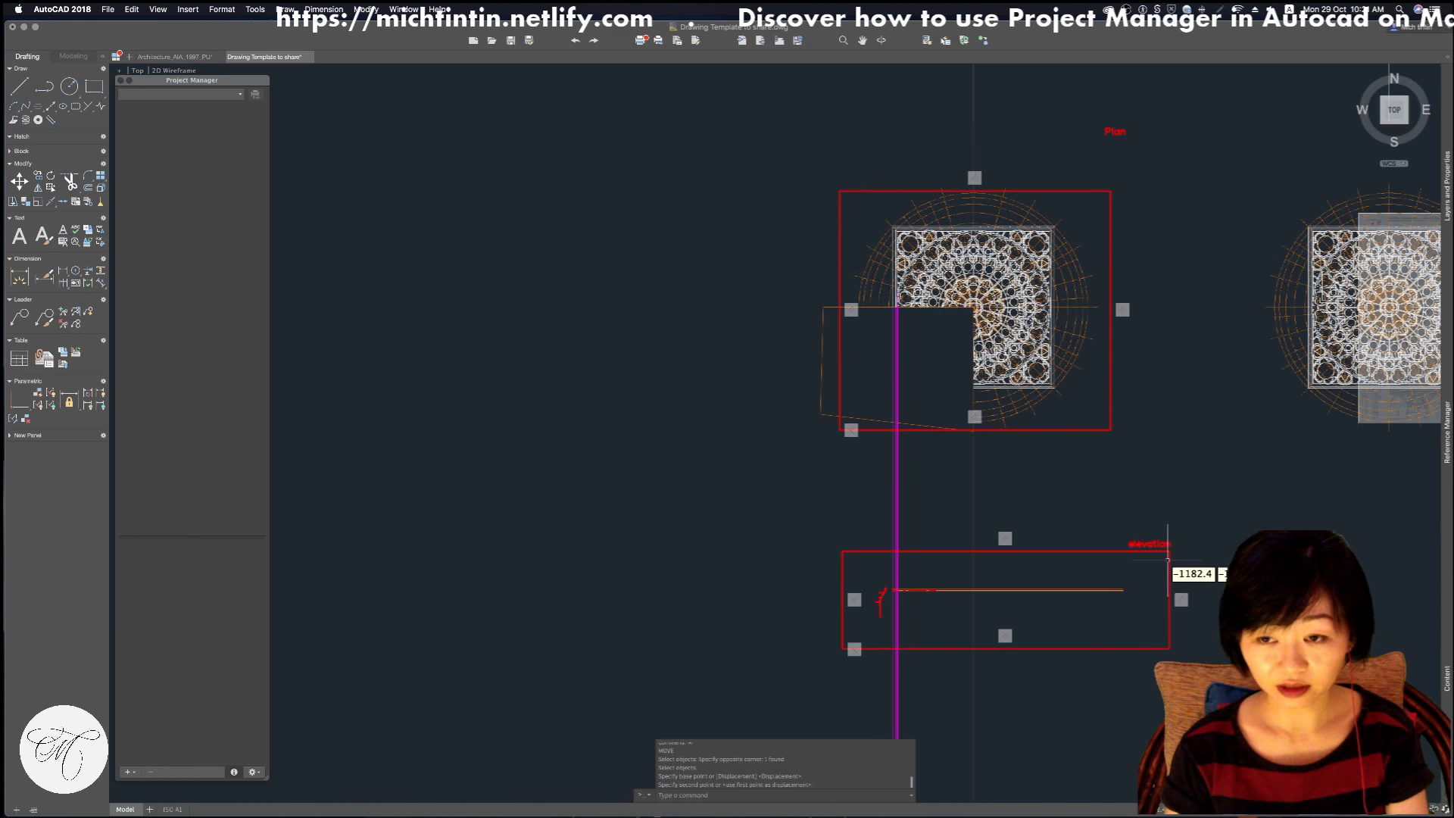
{"action": "key", "text": "Escape"}
{"action": "type", "text": "s"}
{"action": "key", "text": "Return"}
{"action": "left_click", "coordinate": [1195, 667]}
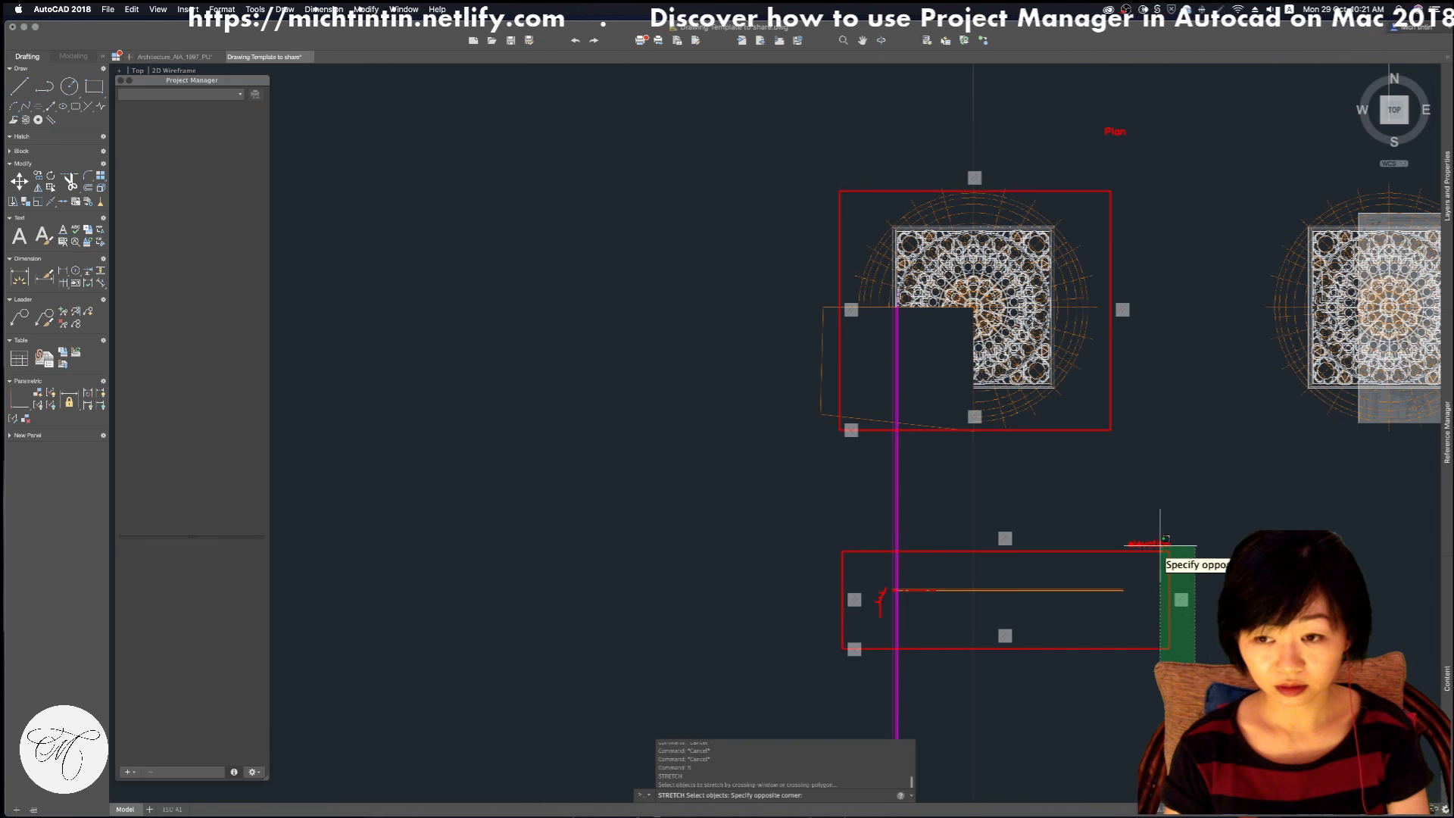
{"action": "key", "text": "Escape"}
Try to narrow the elevation rectangle by grip-stretching its right edge inward, and undo the attempt
{"action": "left_click", "coordinate": [1168, 598]}
{"action": "key", "text": "Escape"}
{"action": "key", "text": "Escape"}
{"action": "left_click", "coordinate": [1187, 575]}
{"action": "left_click", "coordinate": [1165, 599]}
{"action": "left_click", "coordinate": [1168, 599]}
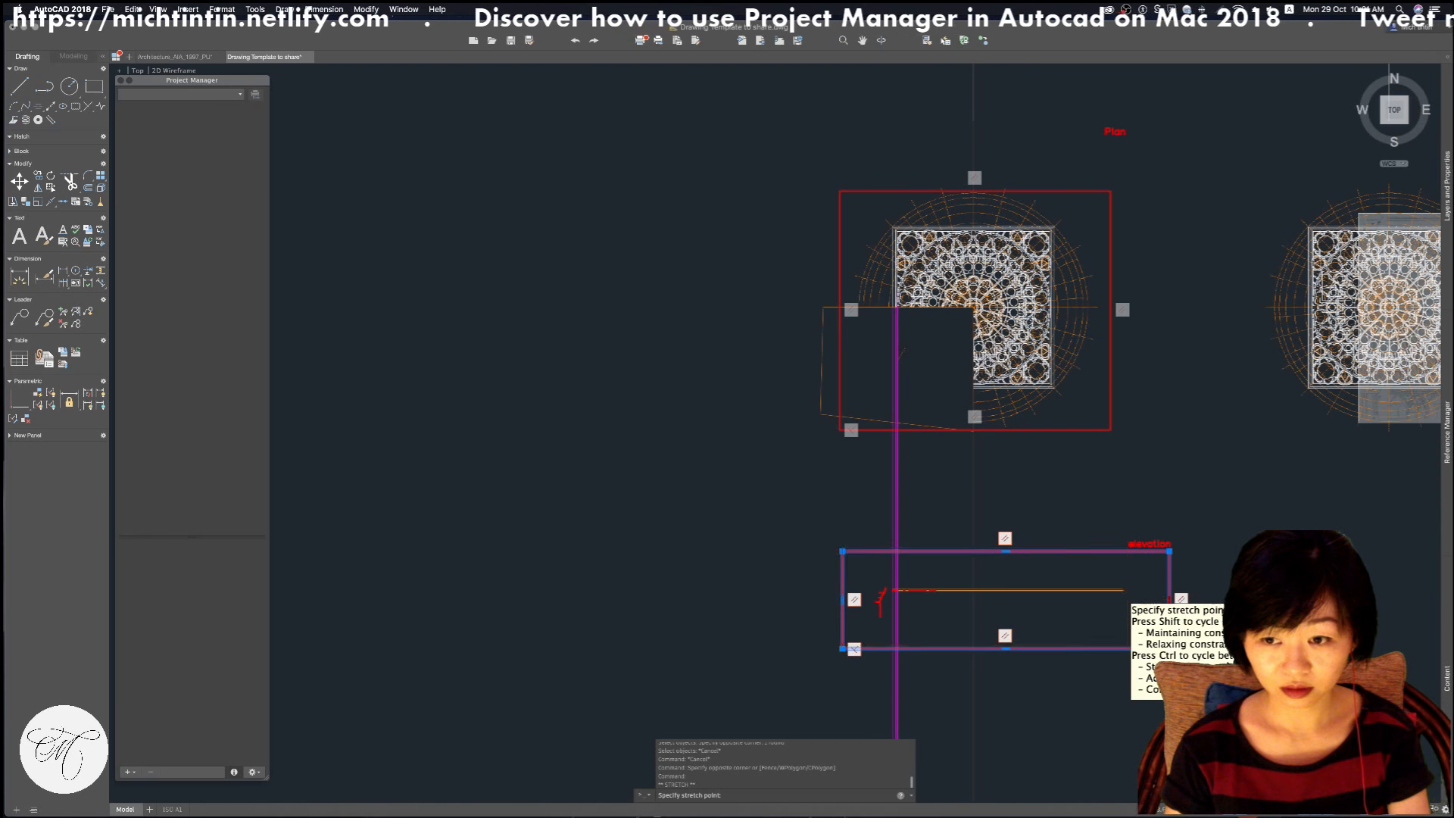
{"action": "left_click", "coordinate": [1125, 596]}
{"action": "type", "text": "u"}
{"action": "key", "text": "Return"}
{"action": "key", "text": "Escape"}
{"action": "type", "text": "s"}
{"action": "key", "text": "Return"}
{"action": "left_click", "coordinate": [1178, 651]}
{"action": "left_click", "coordinate": [1162, 497]}
{"action": "left_click", "coordinate": [1149, 496], "text": "shift"}
{"action": "left_click", "coordinate": [1131, 559], "text": "shift"}
{"action": "left_click", "coordinate": [1171, 544]}
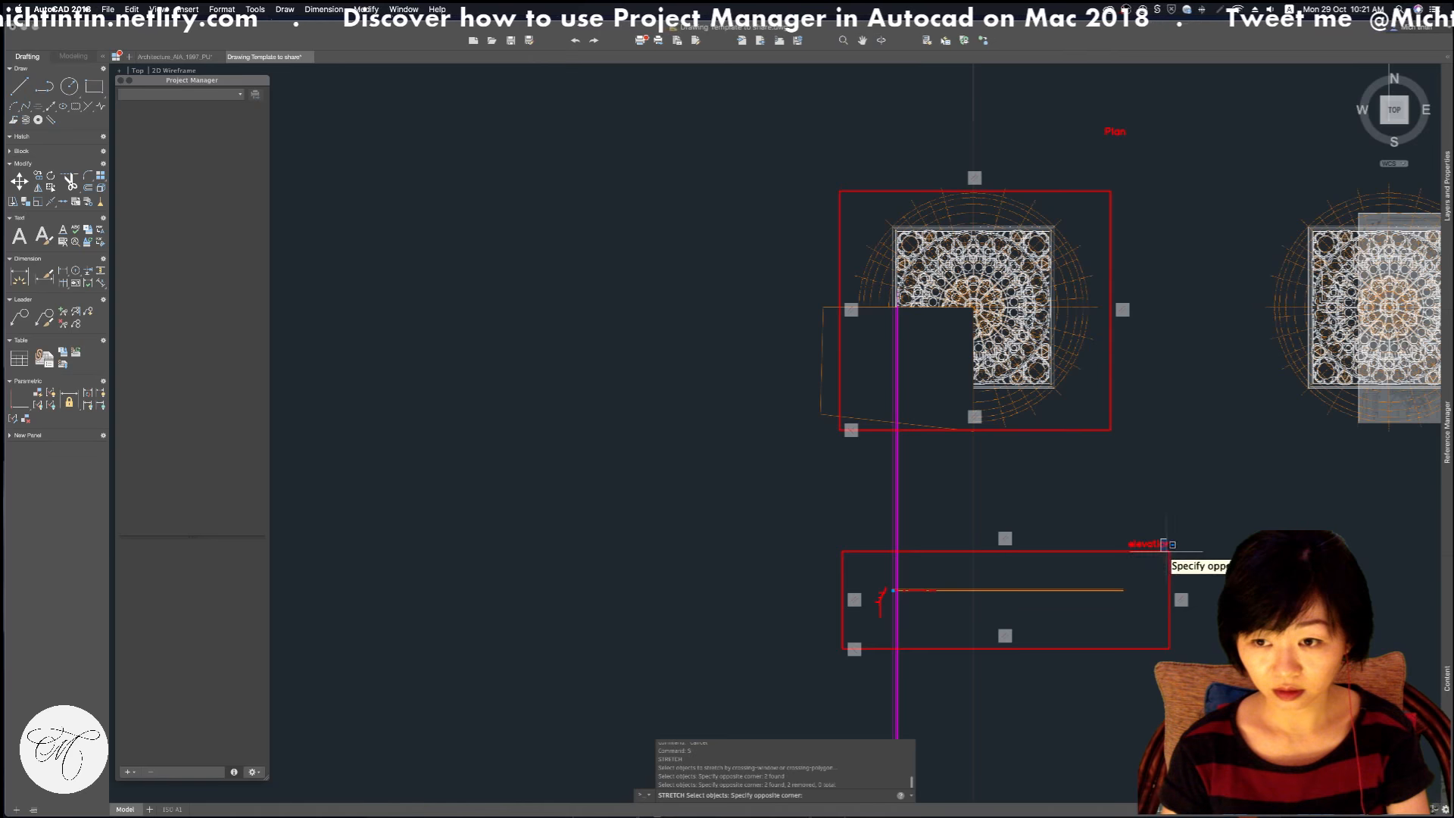
{"action": "left_click", "coordinate": [1201, 559]}
{"action": "left_click", "coordinate": [1243, 496], "text": "shift"}
{"action": "left_click", "coordinate": [1163, 661], "text": "shift"}
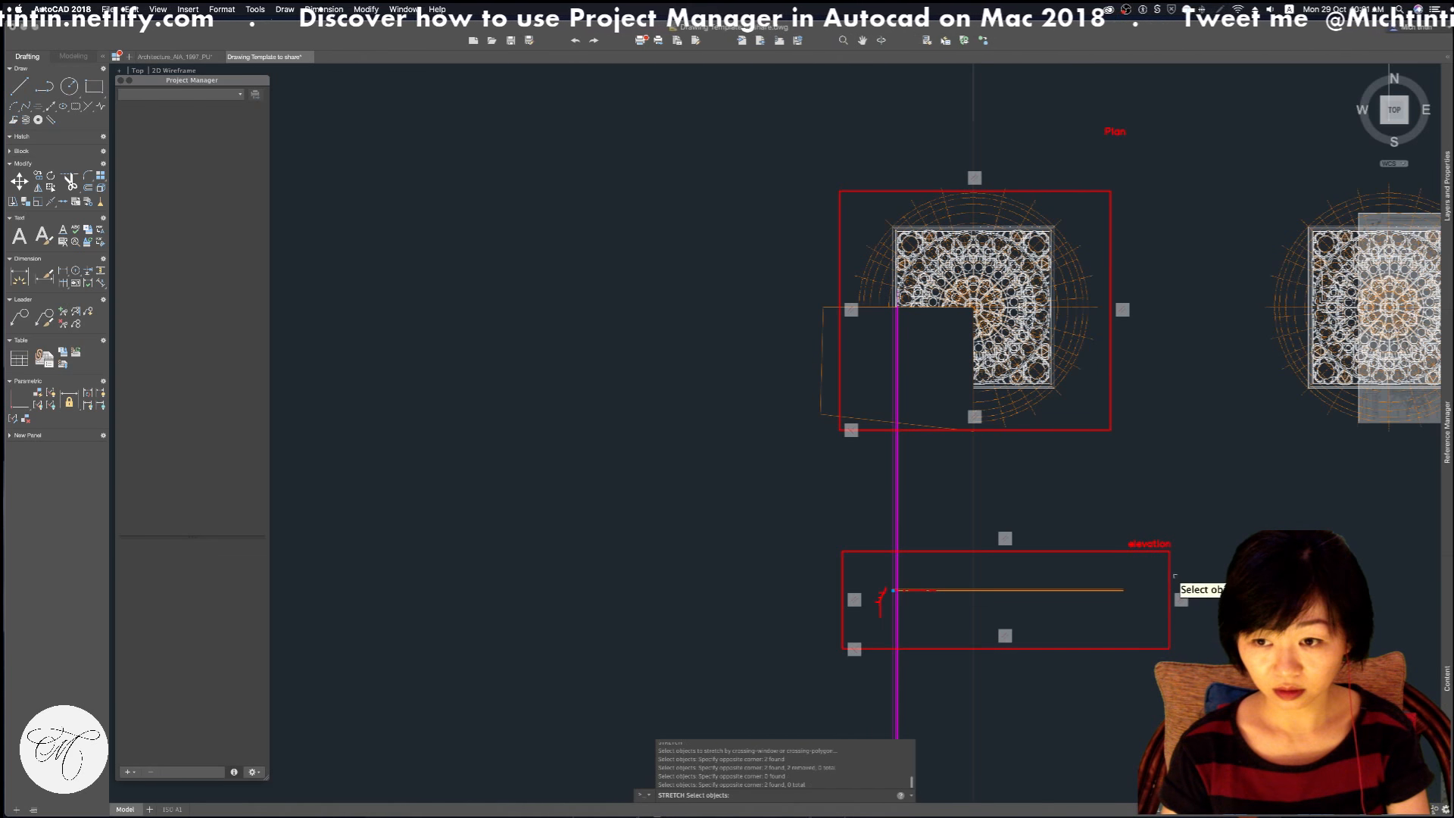
{"action": "left_click", "coordinate": [1175, 600]}
{"action": "key", "text": "Escape"}
{"action": "key", "text": "Escape"}
Move the elevation label a short distance left along the top edge of its rectangle
{"action": "type", "text": "m"}
{"action": "key", "text": "Return"}
{"action": "left_click", "coordinate": [1150, 544]}
{"action": "key", "text": "Return"}
{"action": "left_click", "coordinate": [1195, 478]}
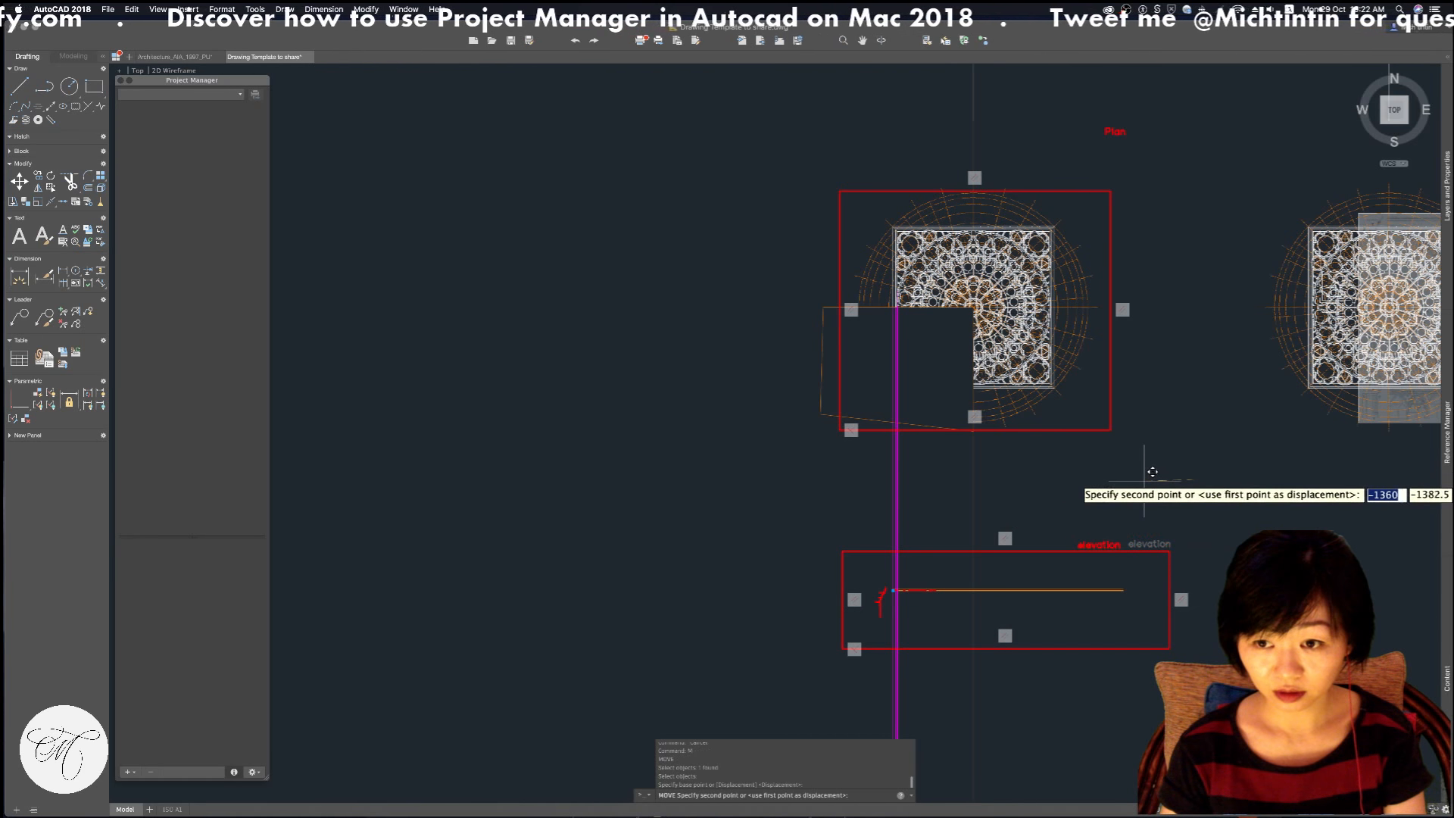
{"action": "key", "text": "Escape"}
Stretch the elevation rectangle's right edge inward by about 320 units with Ortho on, ending near the horizontal lines' right end
{"action": "type", "text": "s"}
{"action": "key", "text": "Return"}
{"action": "left_click", "coordinate": [1183, 678]}
{"action": "left_click", "coordinate": [1160, 479]}
{"action": "key", "text": "Return"}
{"action": "left_click", "coordinate": [1218, 427]}
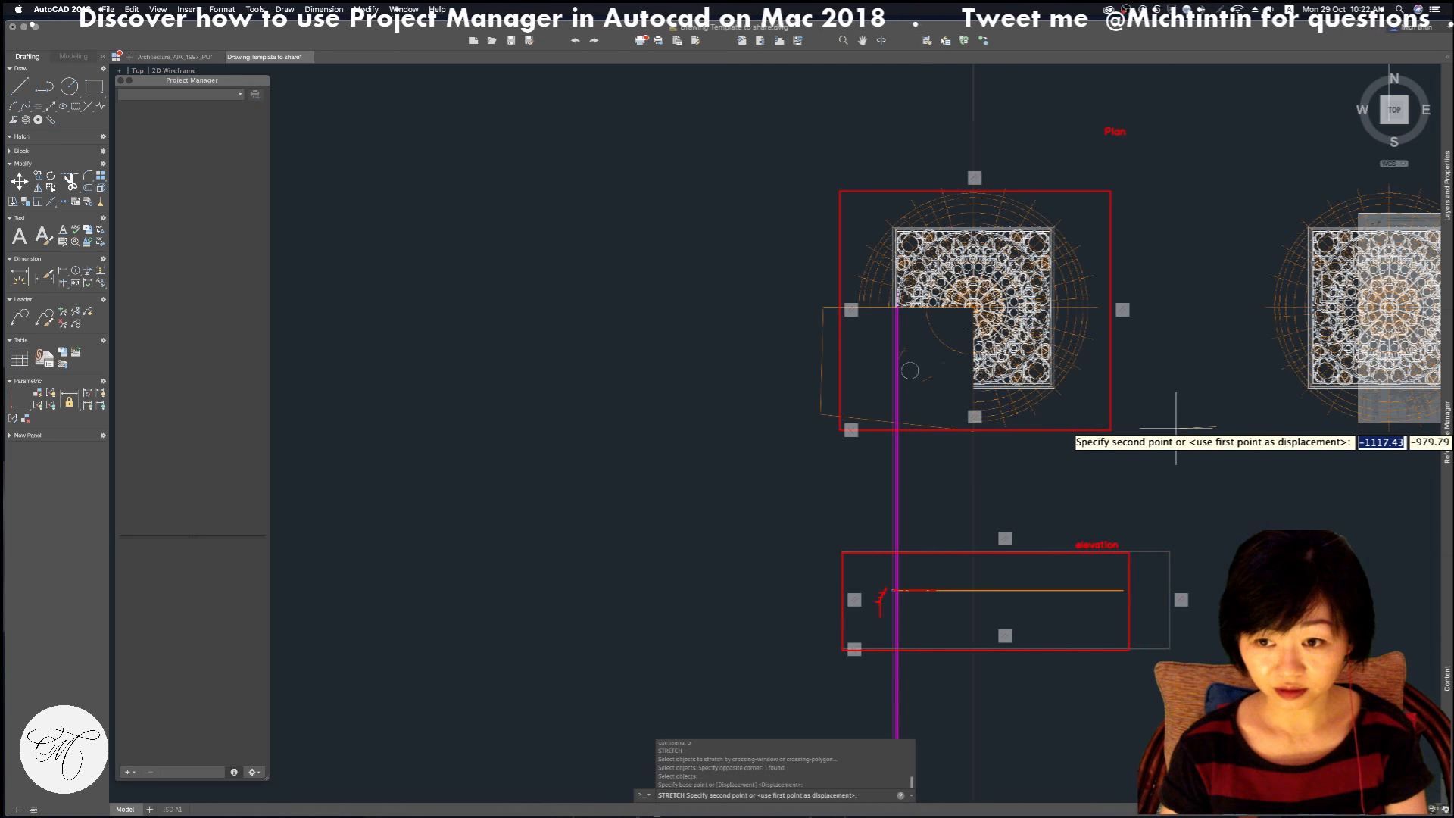
{"action": "key", "text": "F8"}
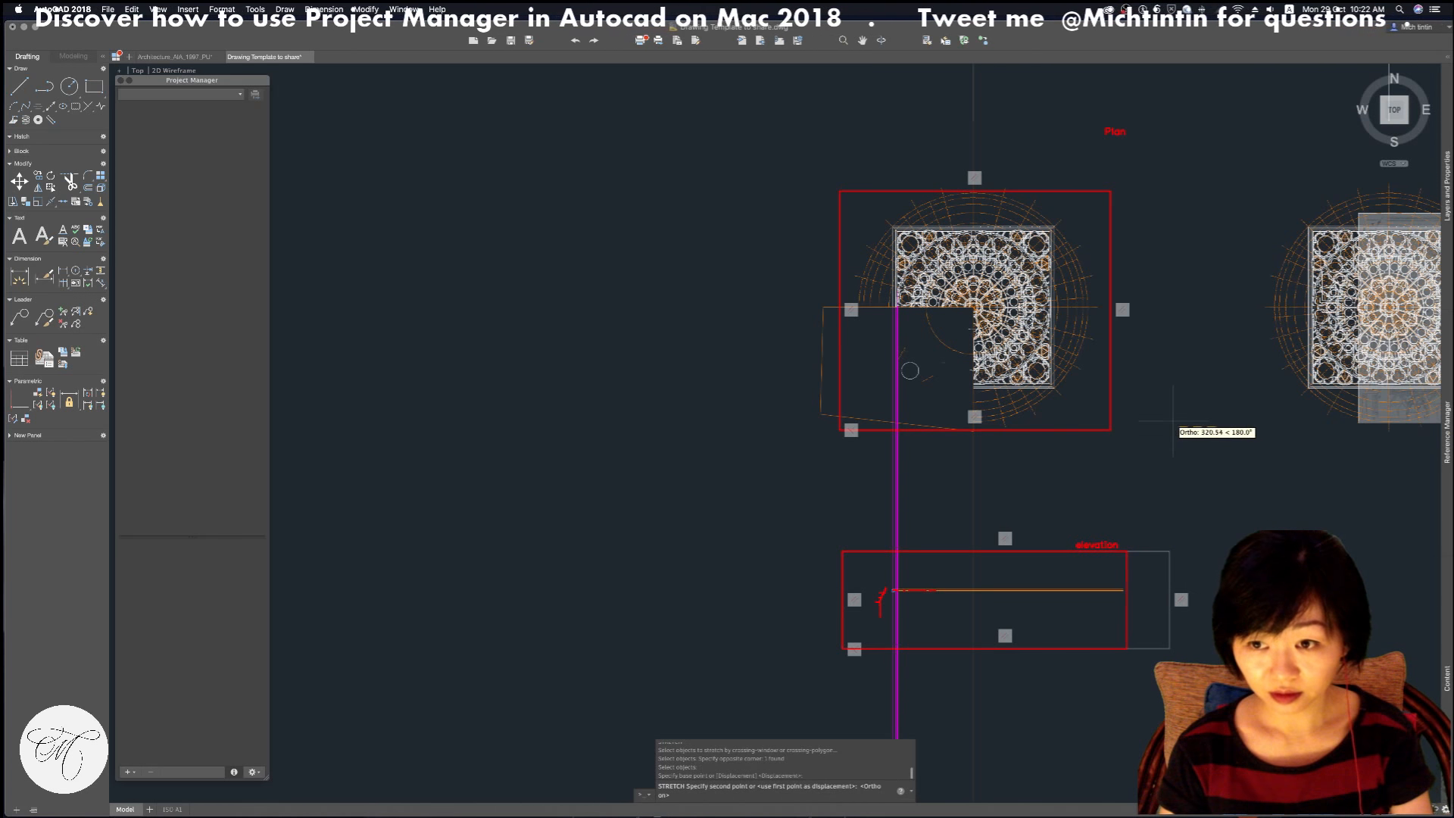
{"action": "key", "text": "Escape"}
{"action": "key", "text": "Escape"}
Move the Plan label freely, with Ortho off, to just above the rosette rectangle's upper-right corner
{"action": "type", "text": "m"}
{"action": "key", "text": "Return"}
{"action": "key", "text": "Return"}
{"action": "left_click", "coordinate": [1151, 111]}
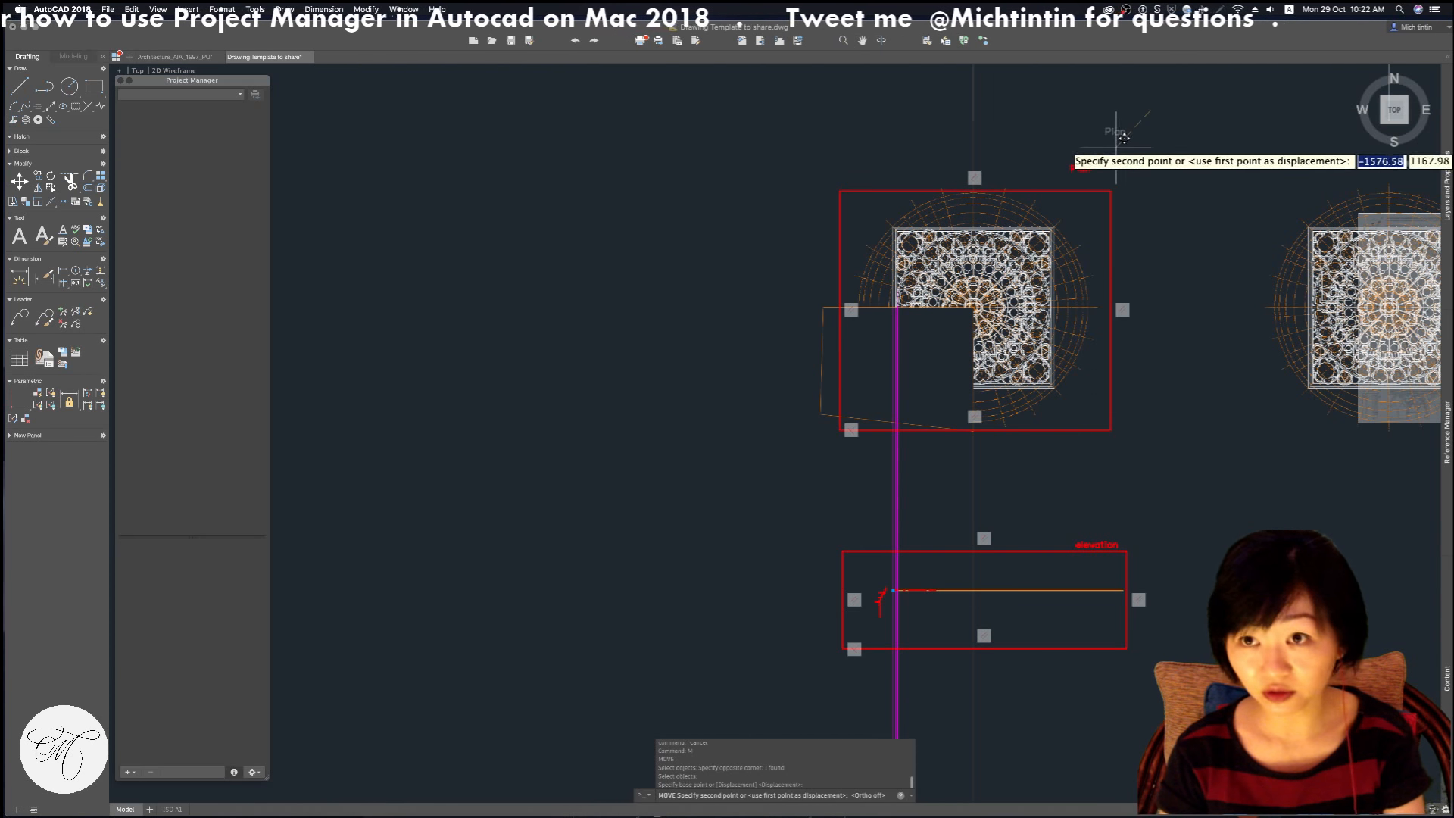
{"action": "key", "text": "F8"}
{"action": "left_click", "coordinate": [1131, 162]}
{"action": "key", "text": "Escape"}
{"action": "key", "text": "Escape"}
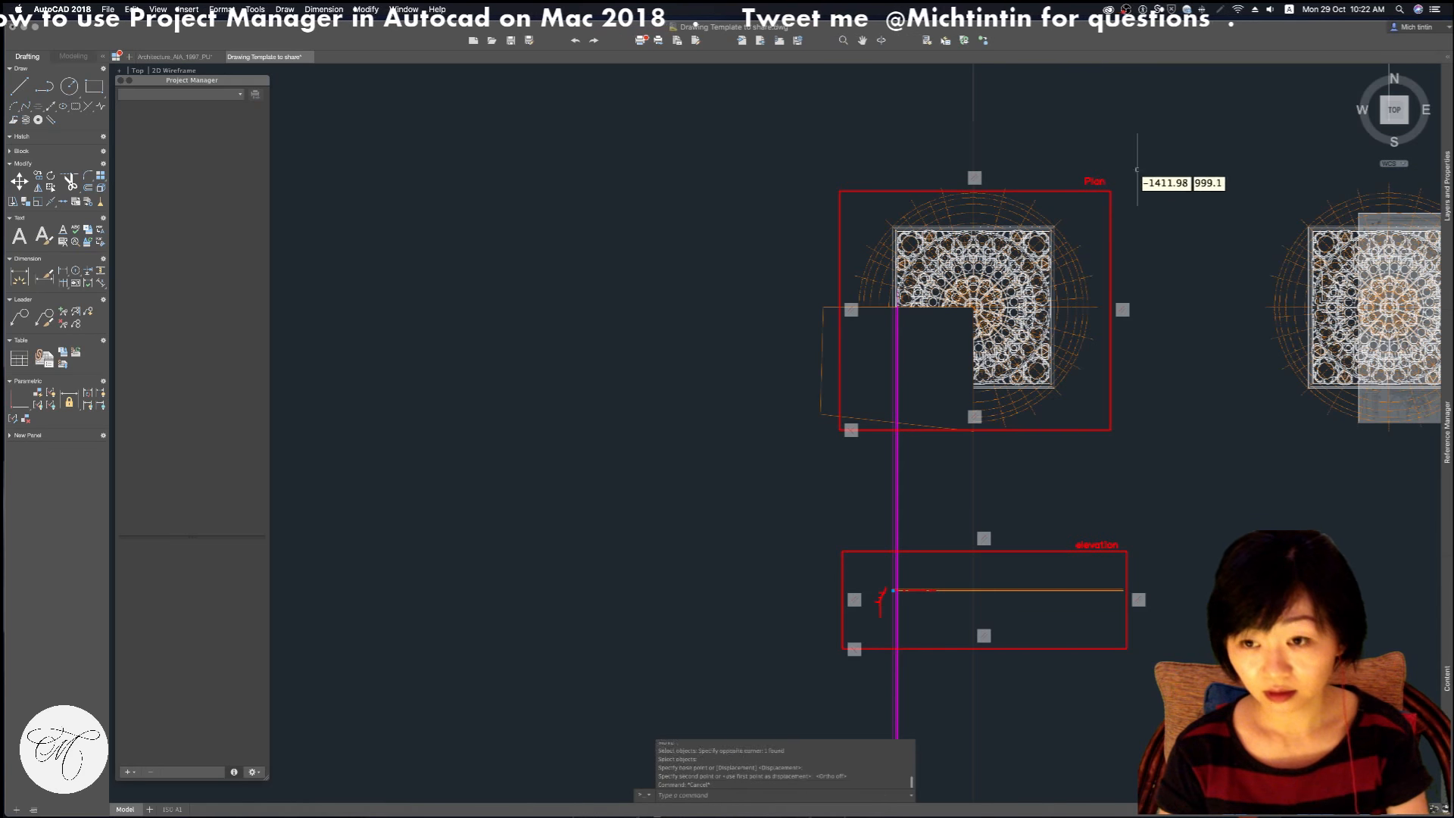
Start a new project in Project Manager and name it "Notredame Rose Window Template"
{"action": "mouse_move", "coordinate": [854, 477]}
{"action": "middle_mouse_down"}
{"action": "mouse_move", "coordinate": [649, 448]}
{"action": "mouse_move", "coordinate": [662, 451]}
{"action": "middle_mouse_up"}
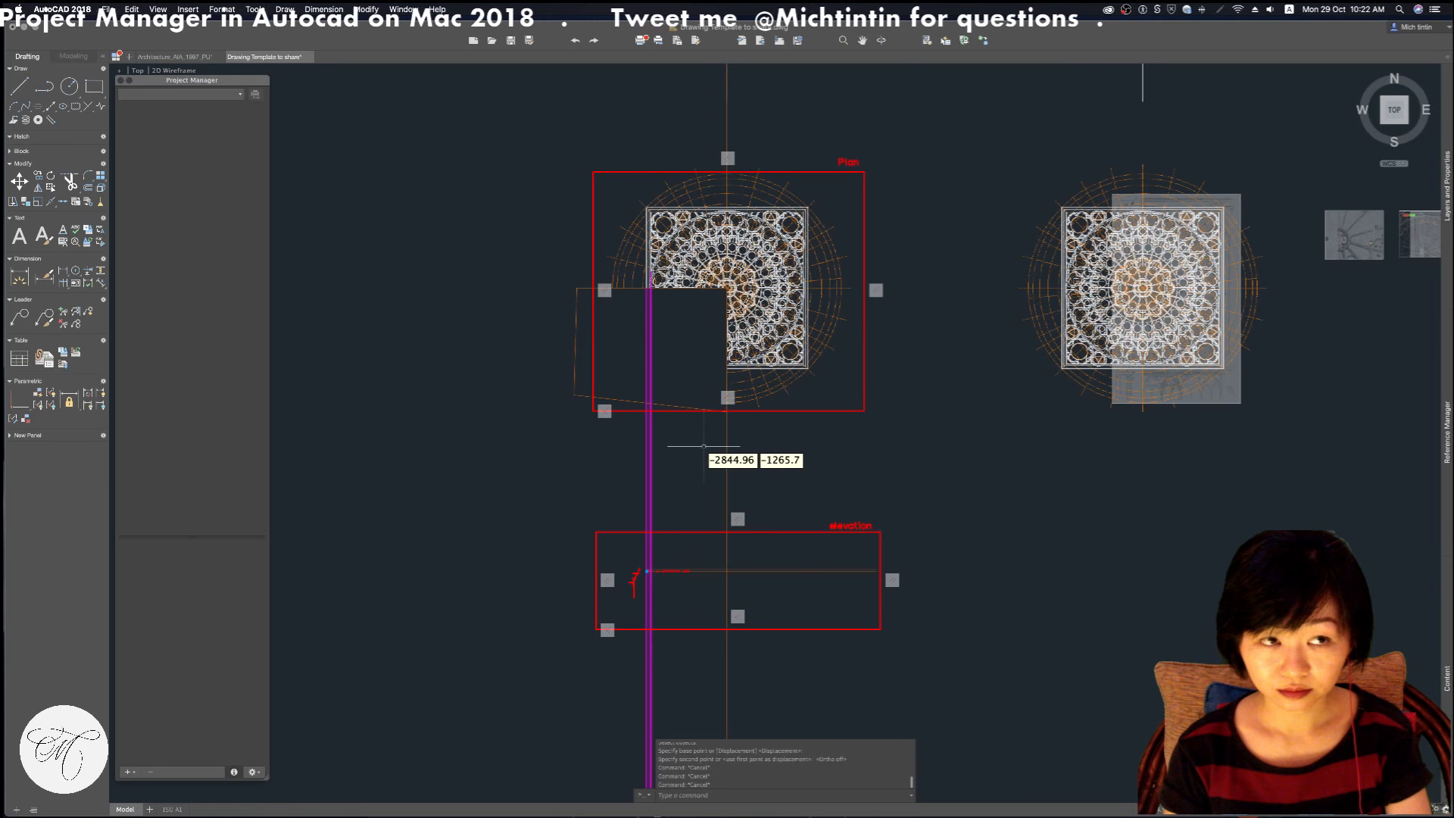
{"action": "left_click", "coordinate": [127, 773]}
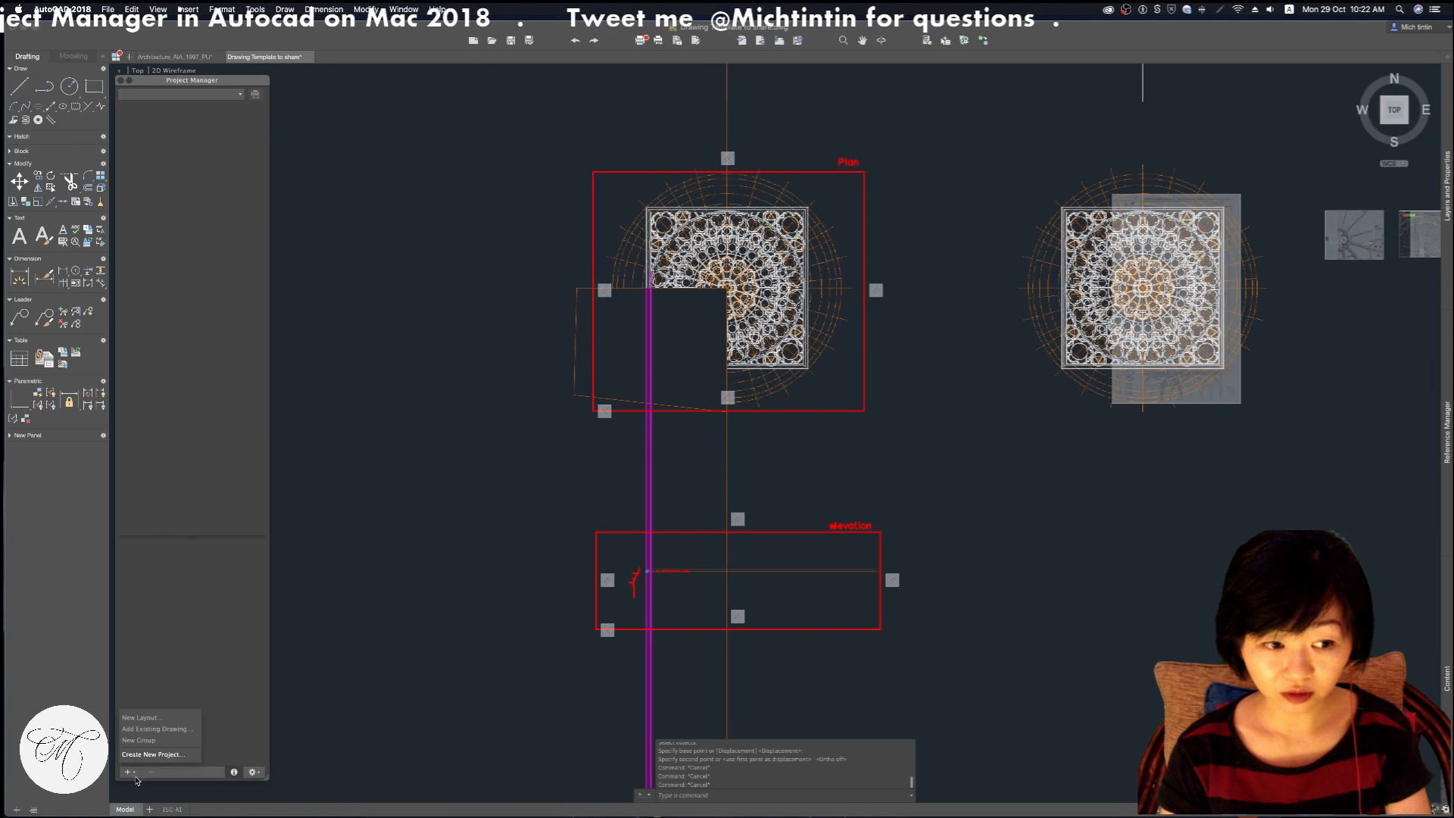
{"action": "left_click", "coordinate": [148, 755]}
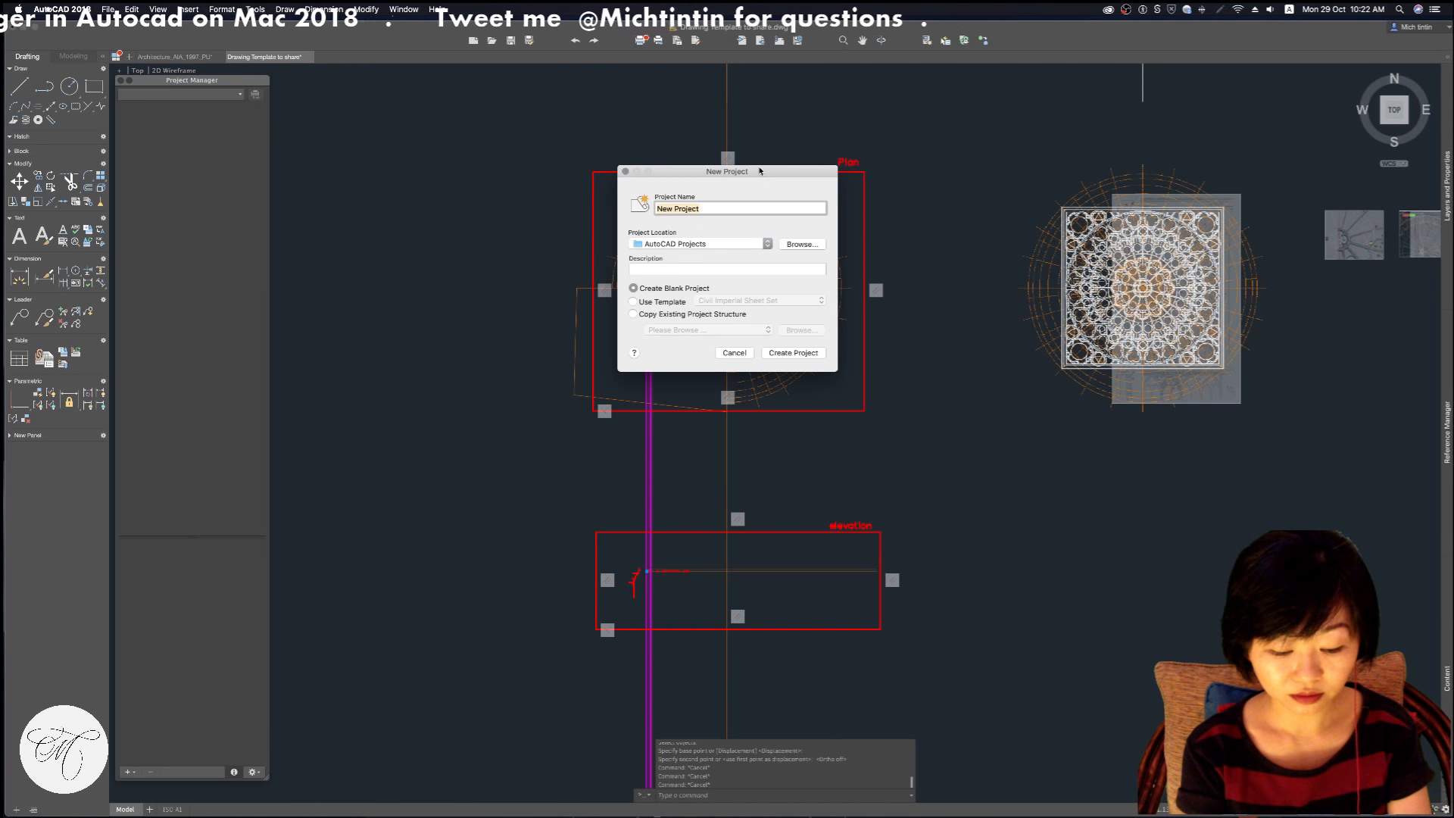
{"action": "type", "text": "Notredame Rose W"}
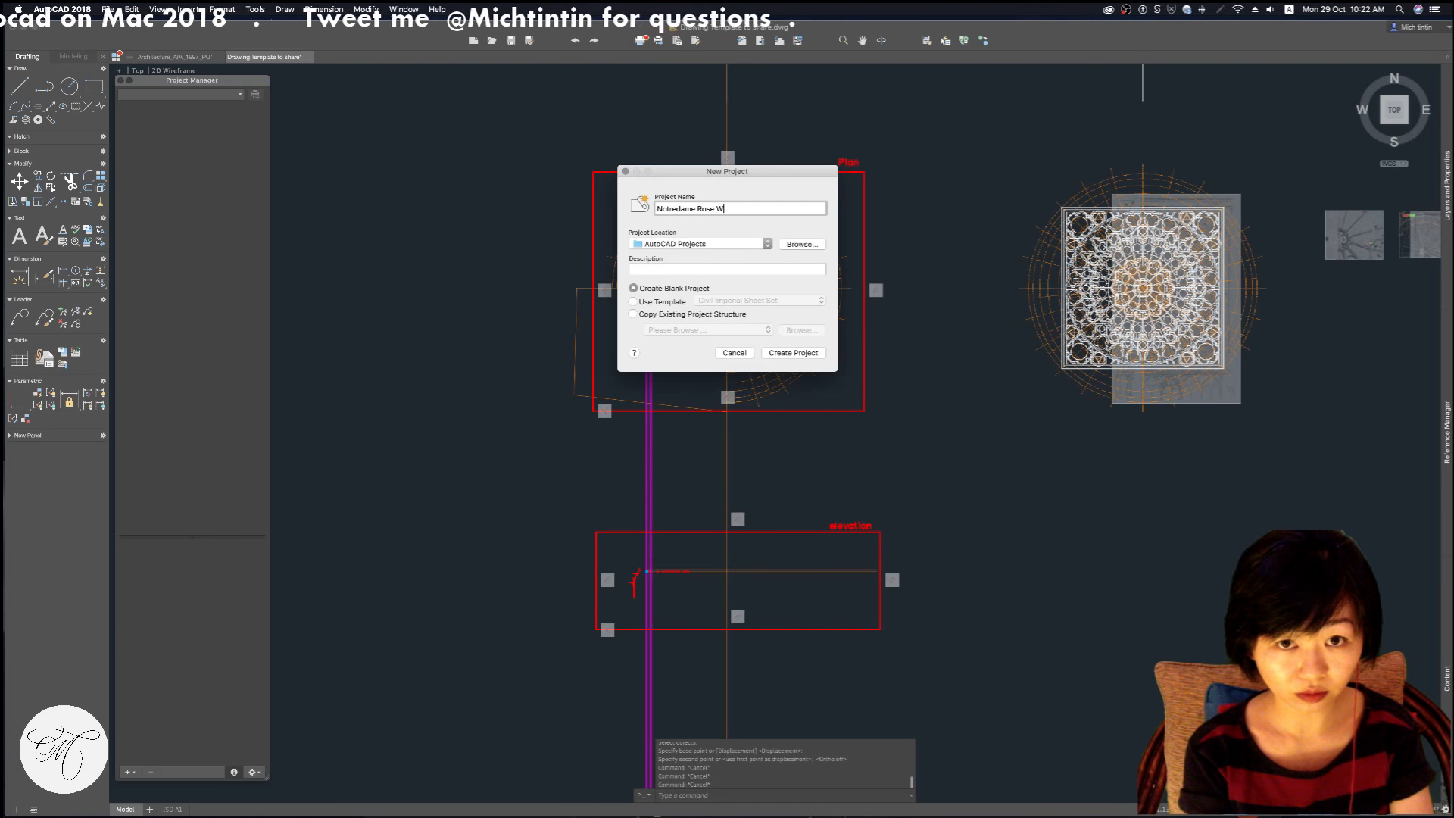
{"action": "type", "text": "indow"}
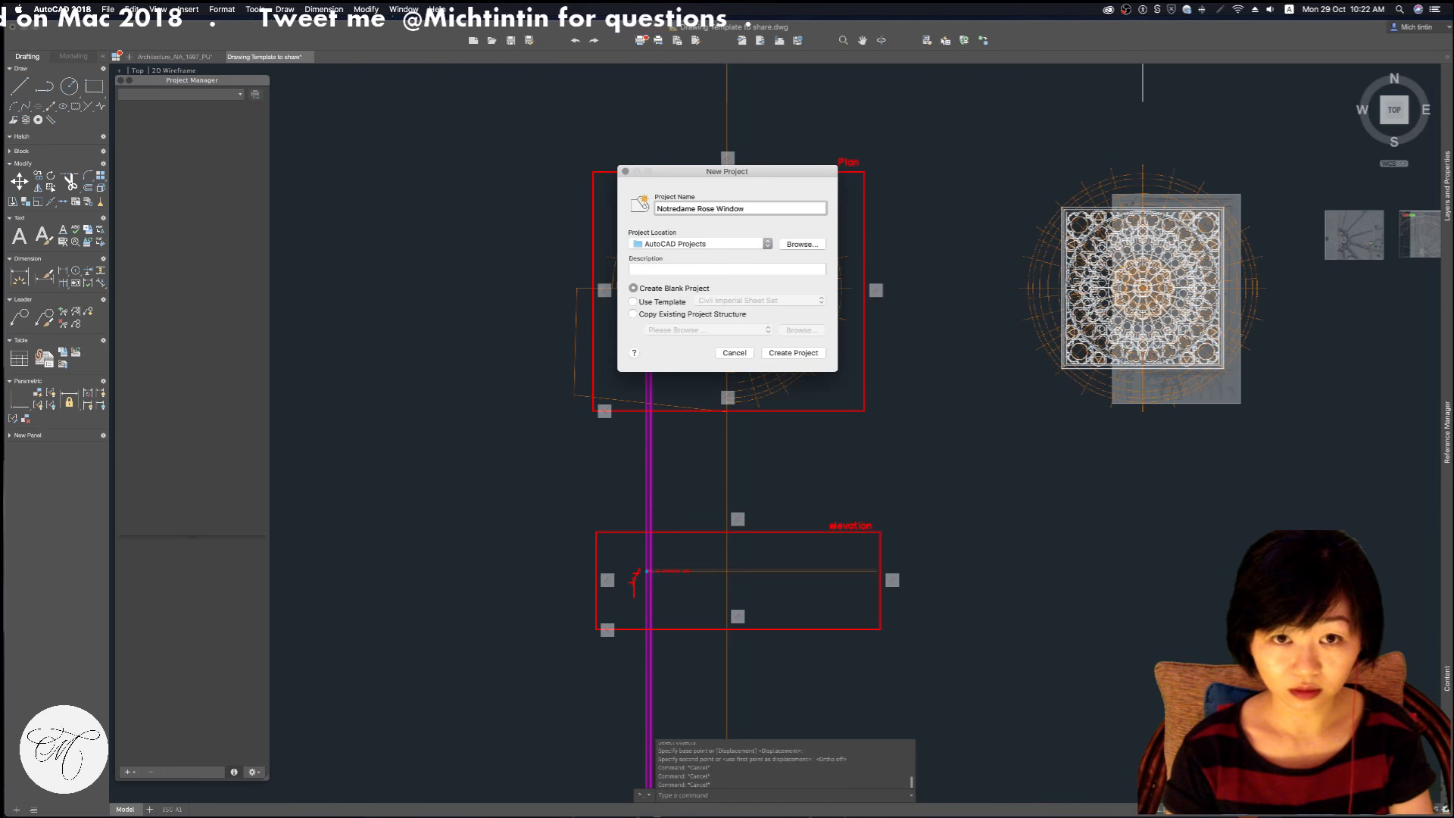
{"action": "type", "text": " Template"}
Reuse the project name as its description, then create the blank project and save it in the AutoCAD Projects folder
{"action": "left_click", "coordinate": [779, 269]}
{"action": "left_click", "coordinate": [754, 205]}
{"action": "key", "text": "ctrl+c"}
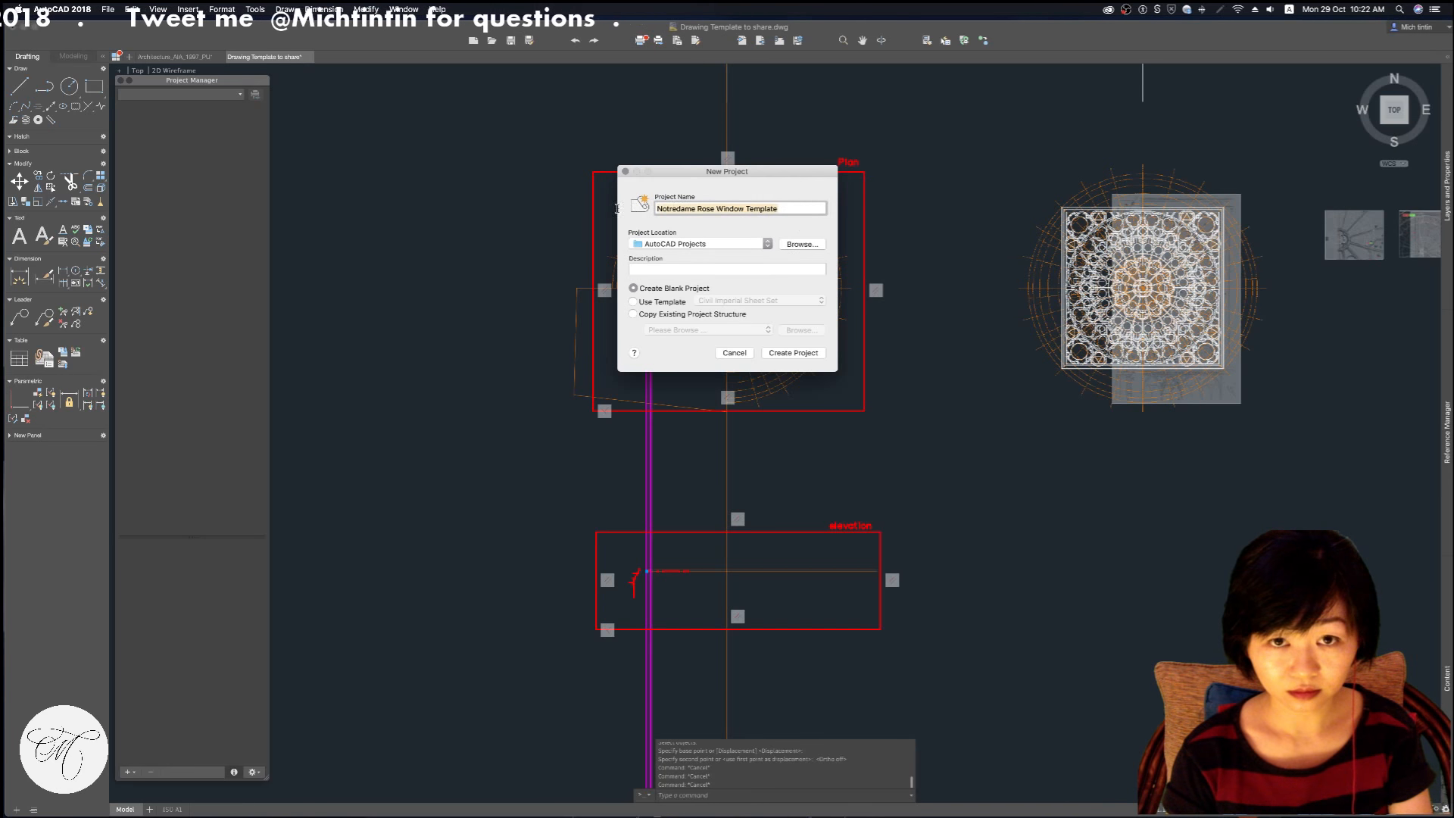
{"action": "left_click", "coordinate": [783, 269]}
{"action": "key", "text": "ctrl+v"}
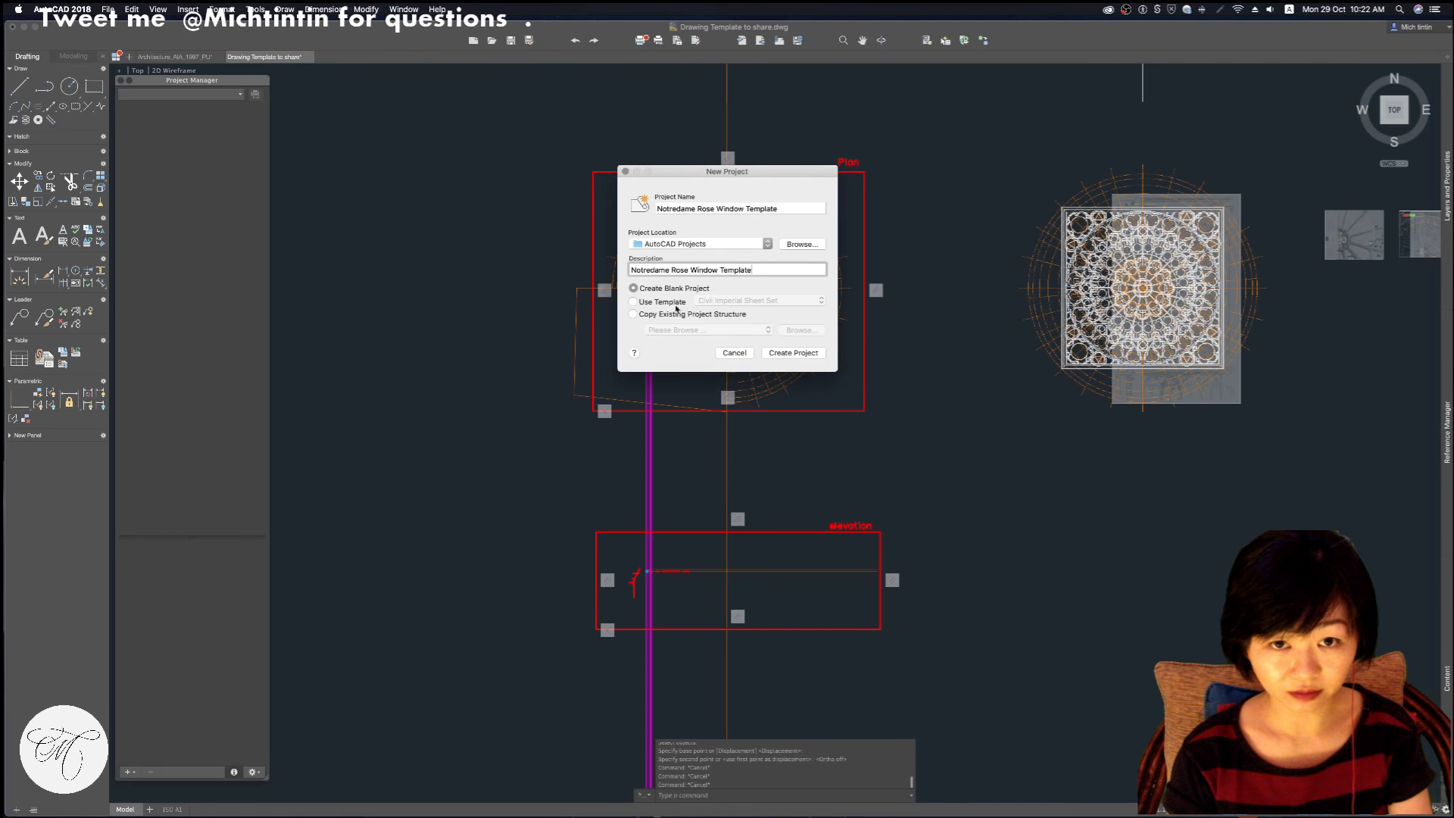
{"action": "left_click", "coordinate": [794, 353]}
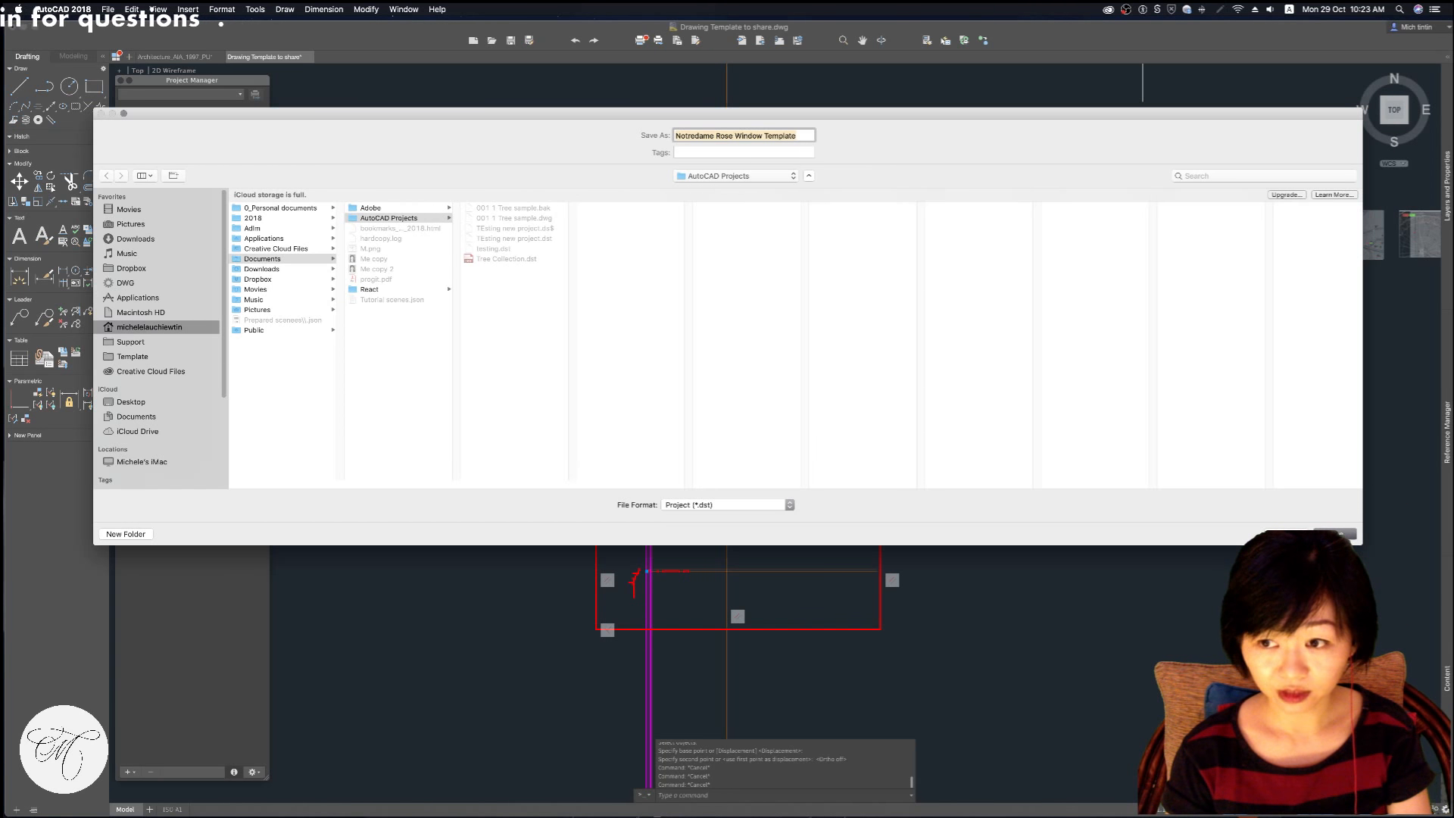
{"action": "left_click", "coordinate": [1350, 532]}
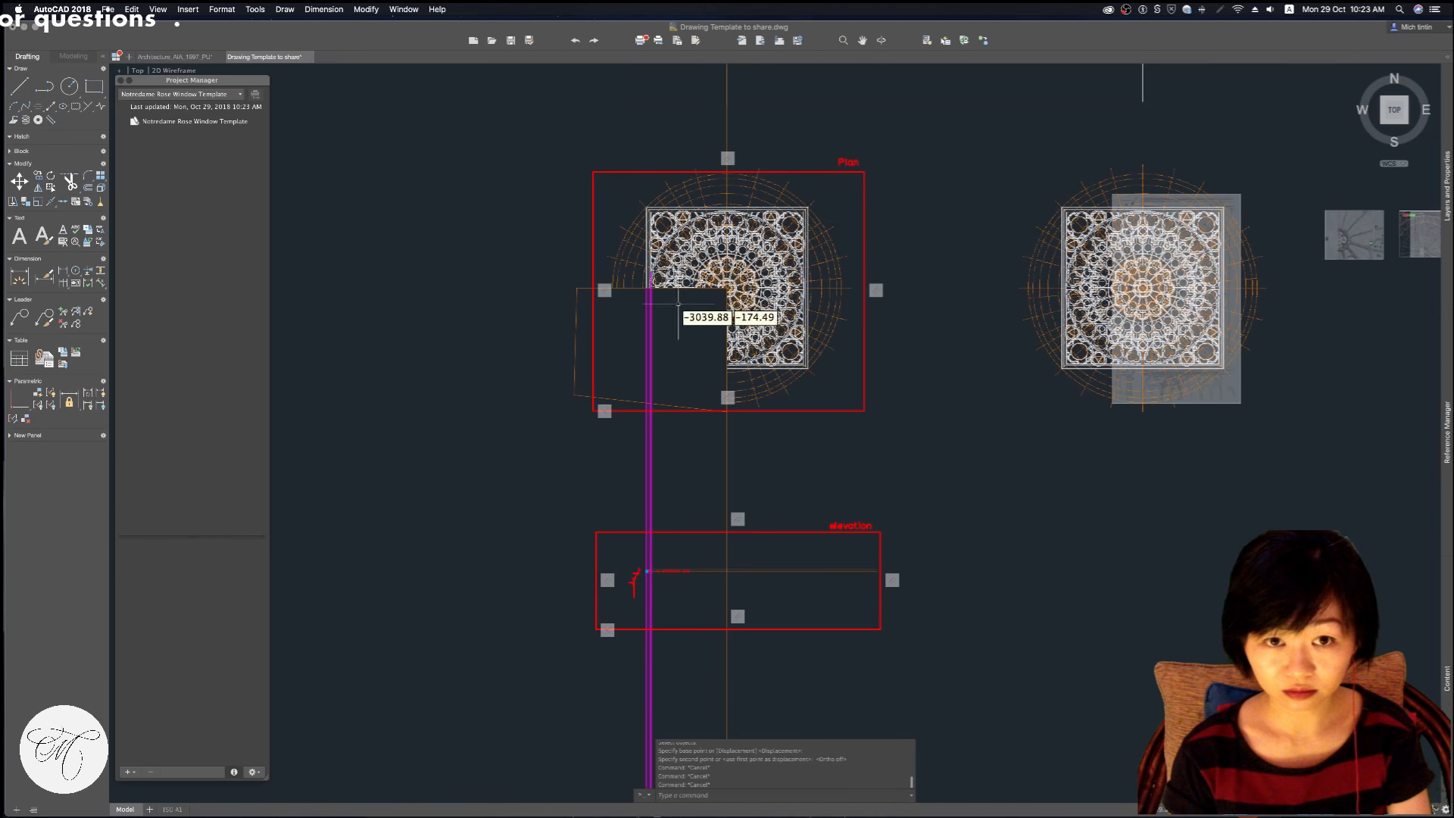
Select the Notredame Rose Window Template project and examine its property fields, such as Project Number and Project Name
{"action": "left_click", "coordinate": [178, 121]}
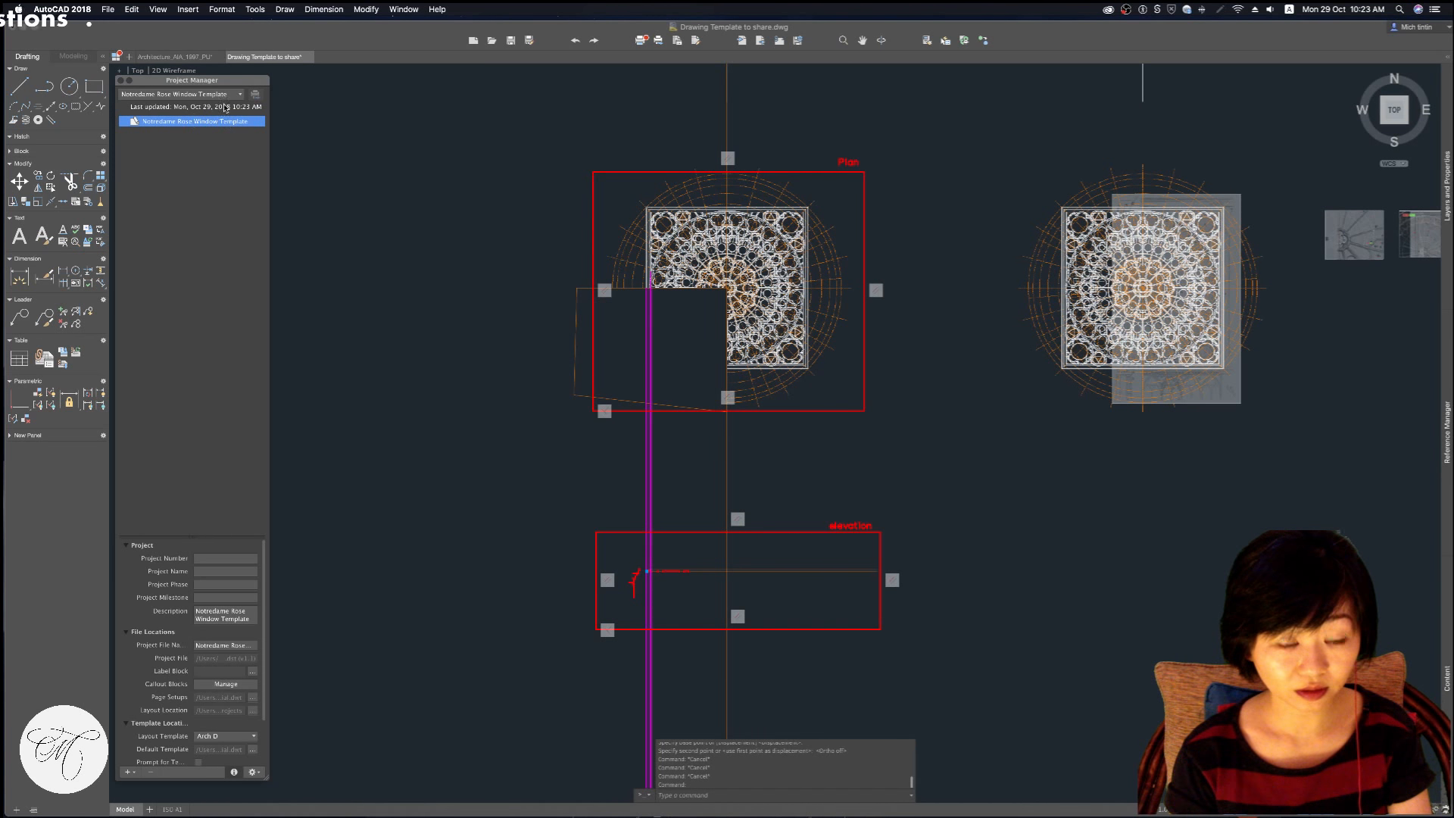
{"action": "left_click", "coordinate": [229, 559]}
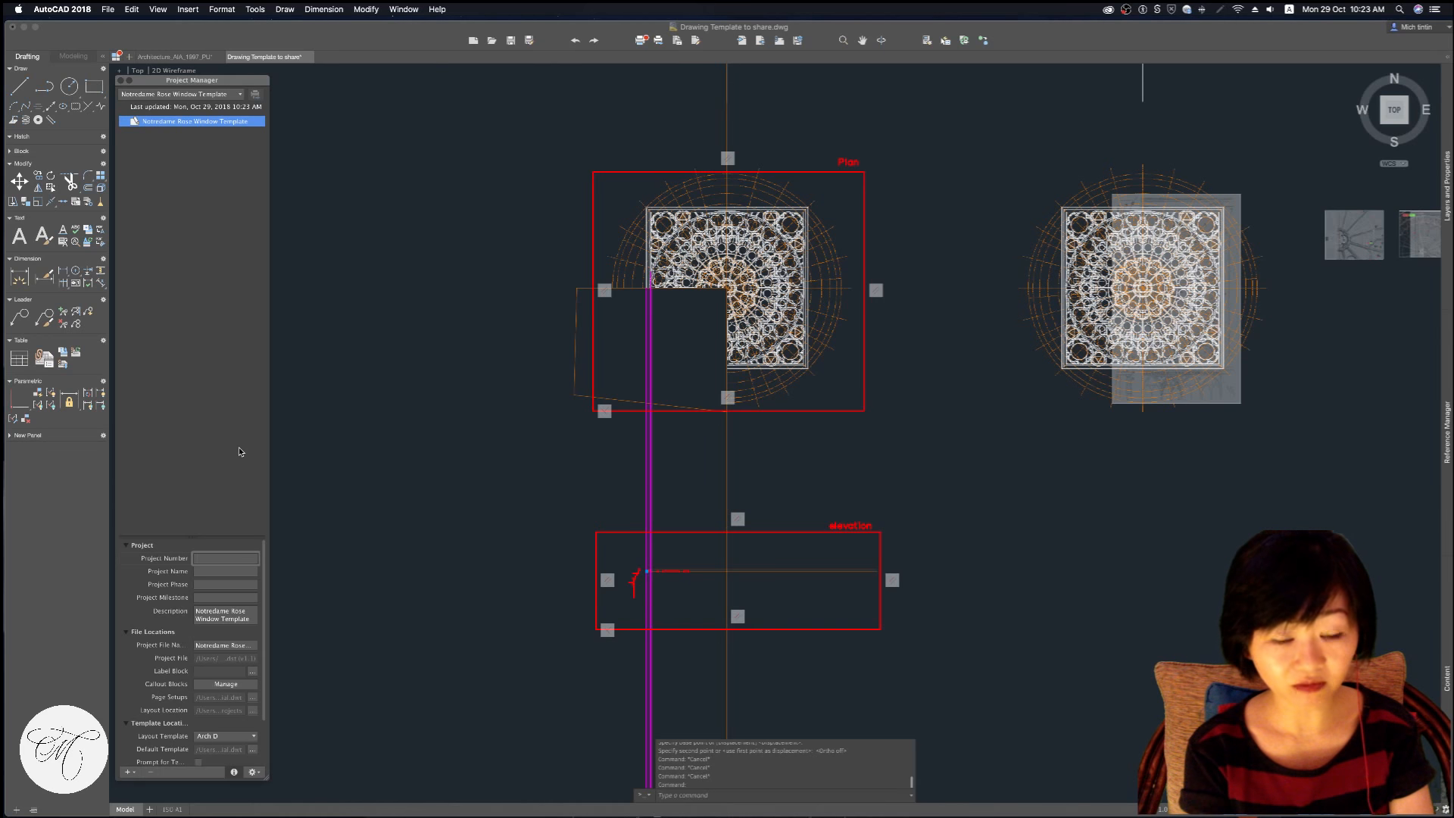
{"action": "left_click", "coordinate": [225, 558]}
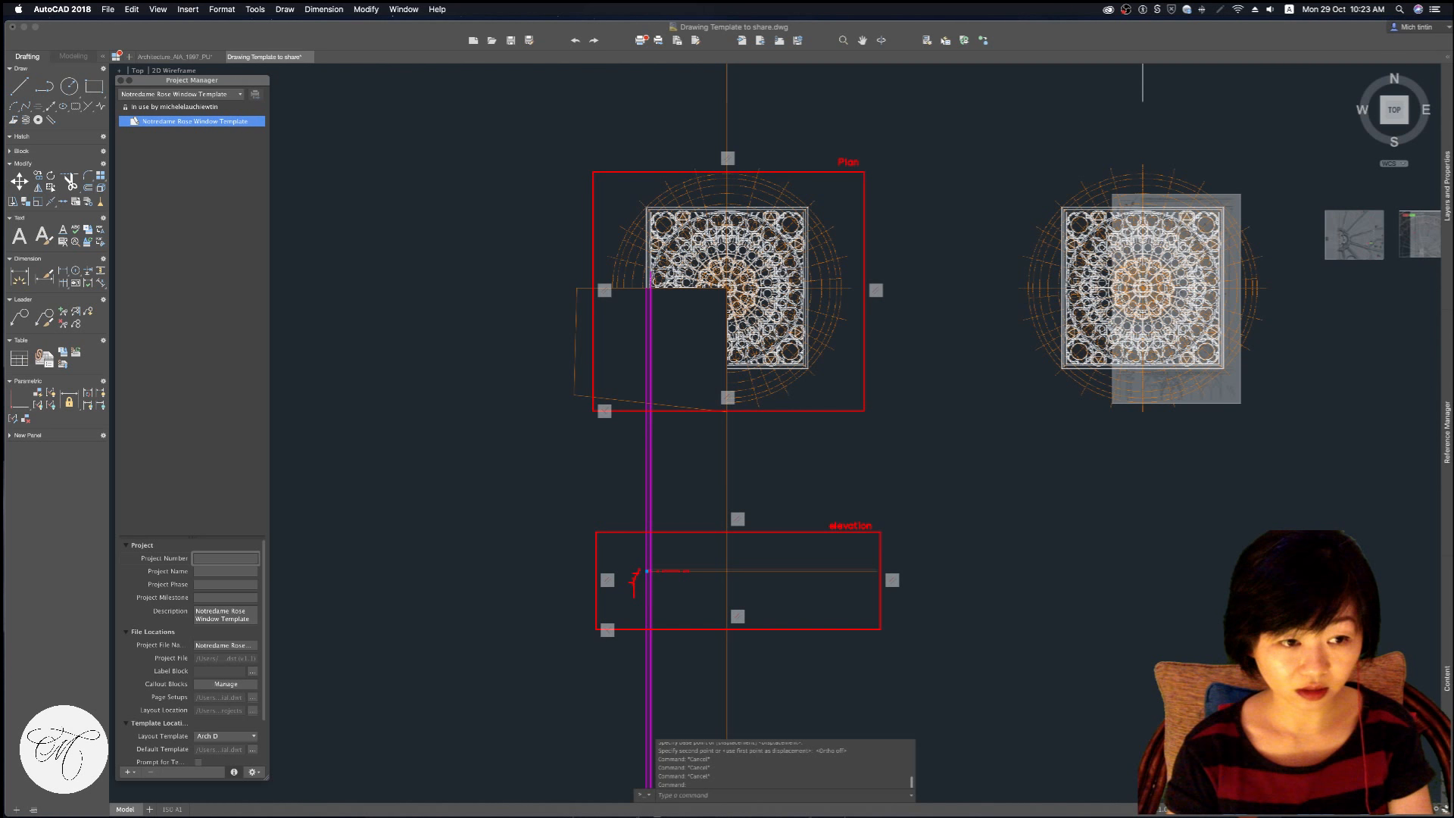
{"action": "left_click", "coordinate": [240, 447]}
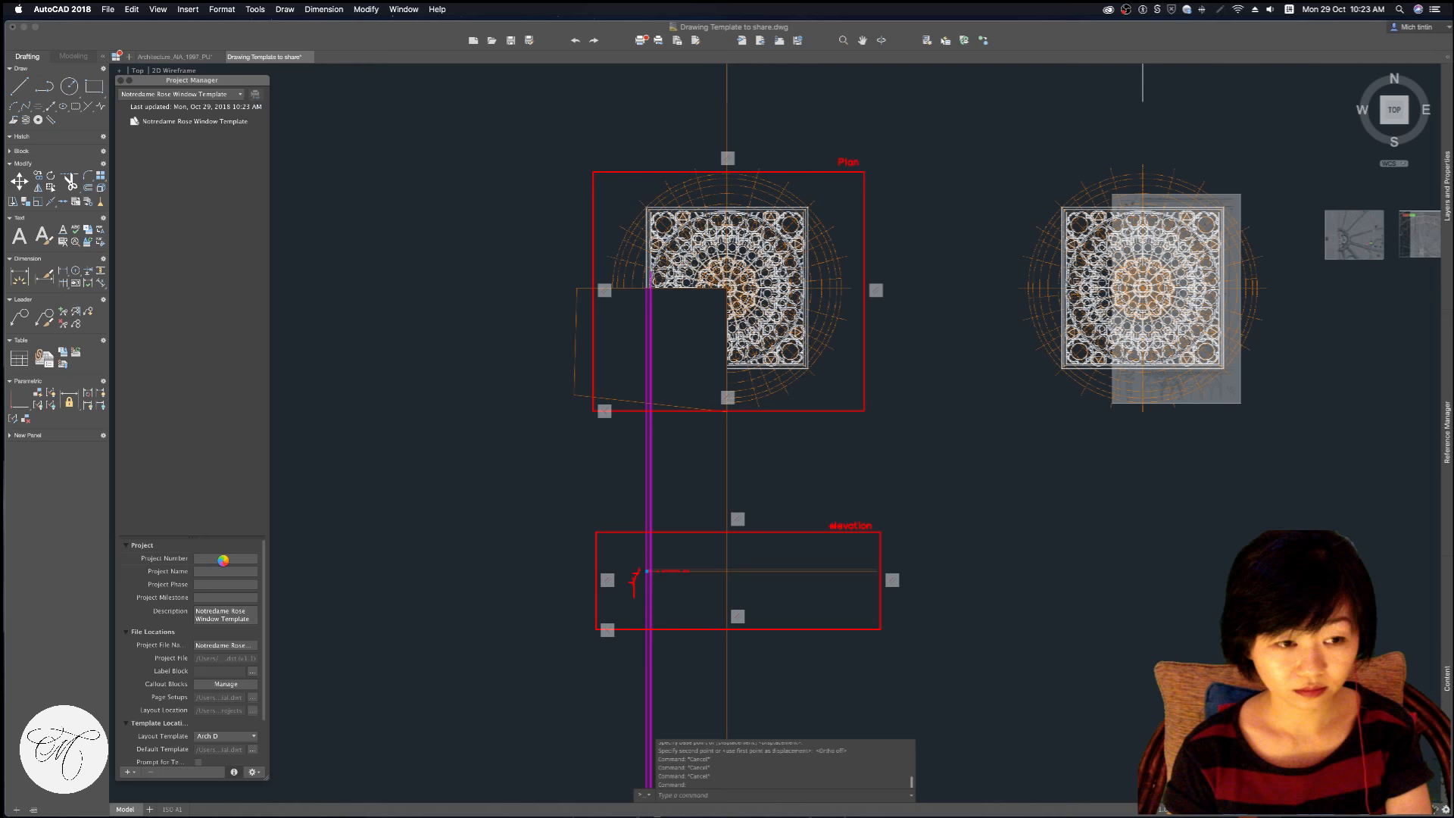
{"action": "left_click", "coordinate": [219, 247]}
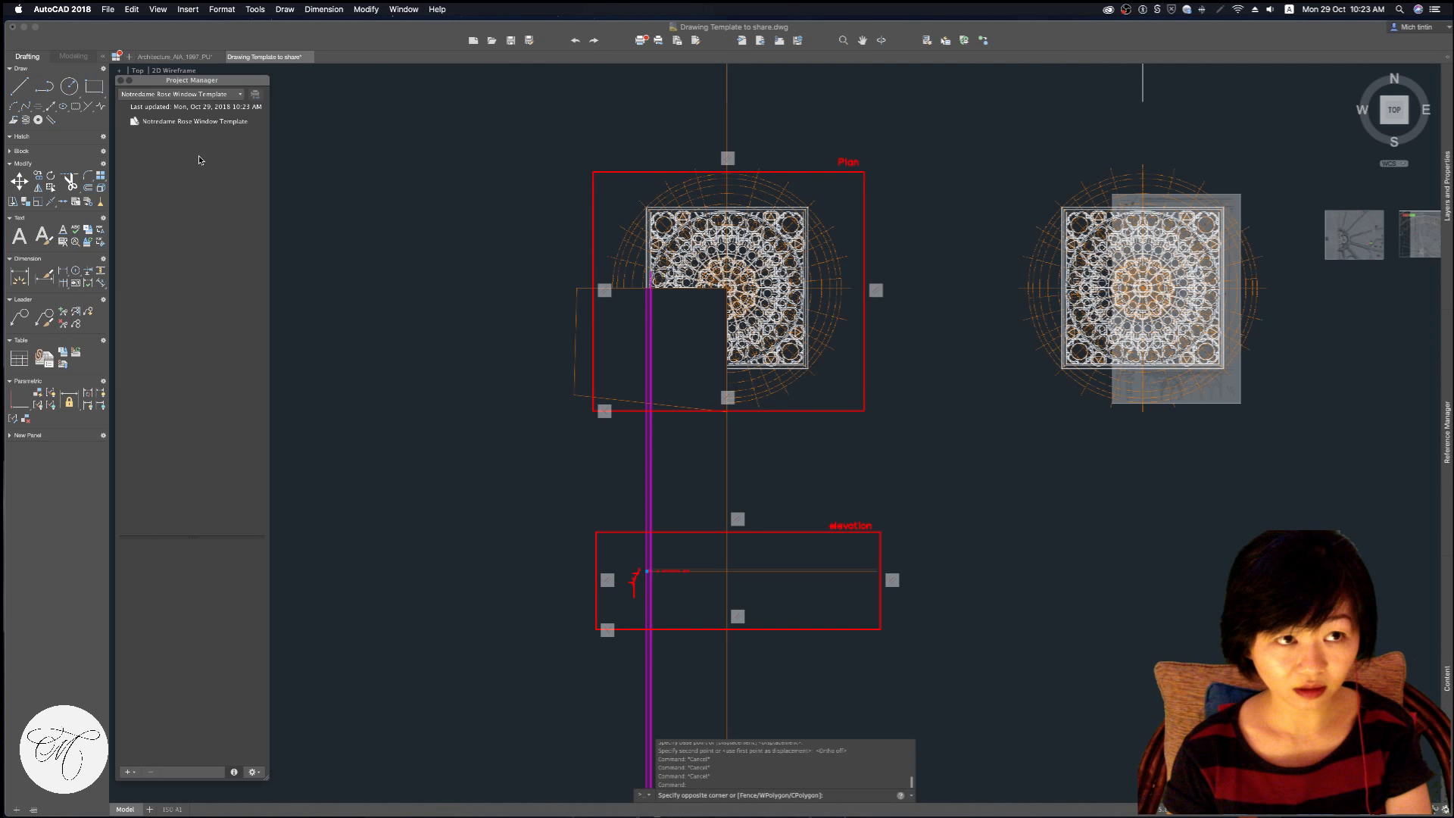
{"action": "left_click", "coordinate": [231, 122]}
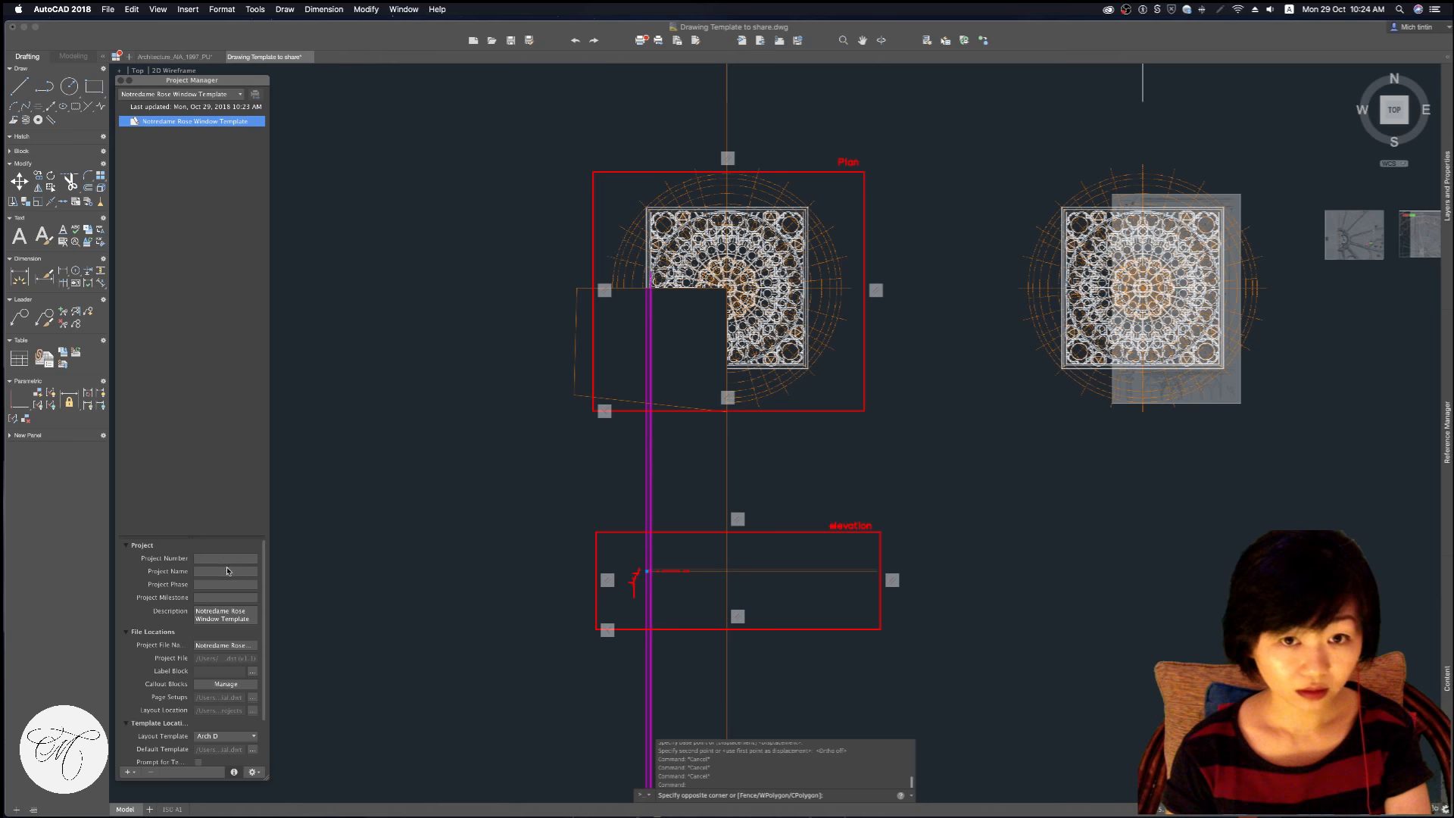
Examine the placeholder fields under Project Name and Address in the ISO A1 layout's title block, highlighting the block to point them out
{"action": "key", "text": "super+Tab"}
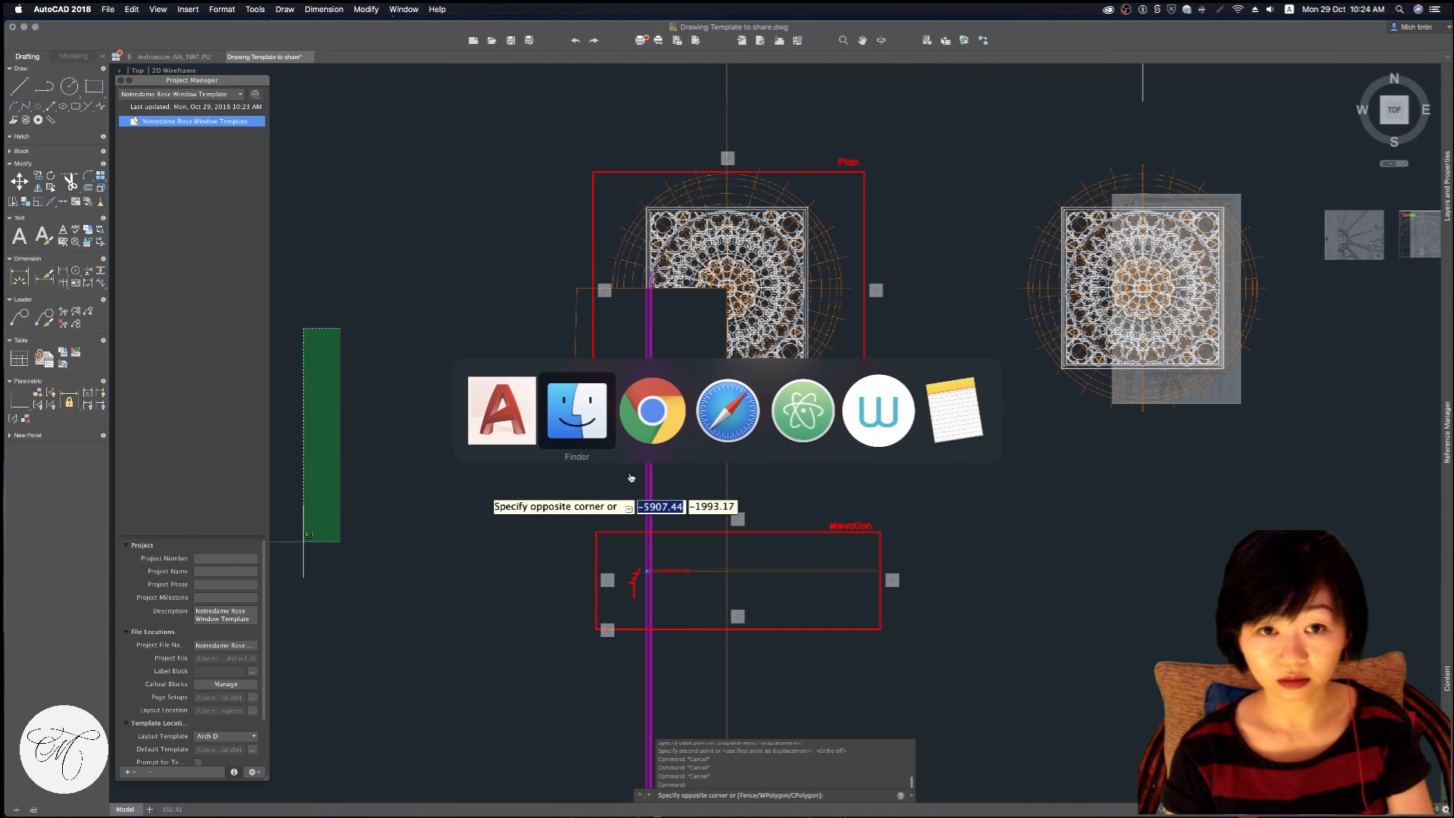
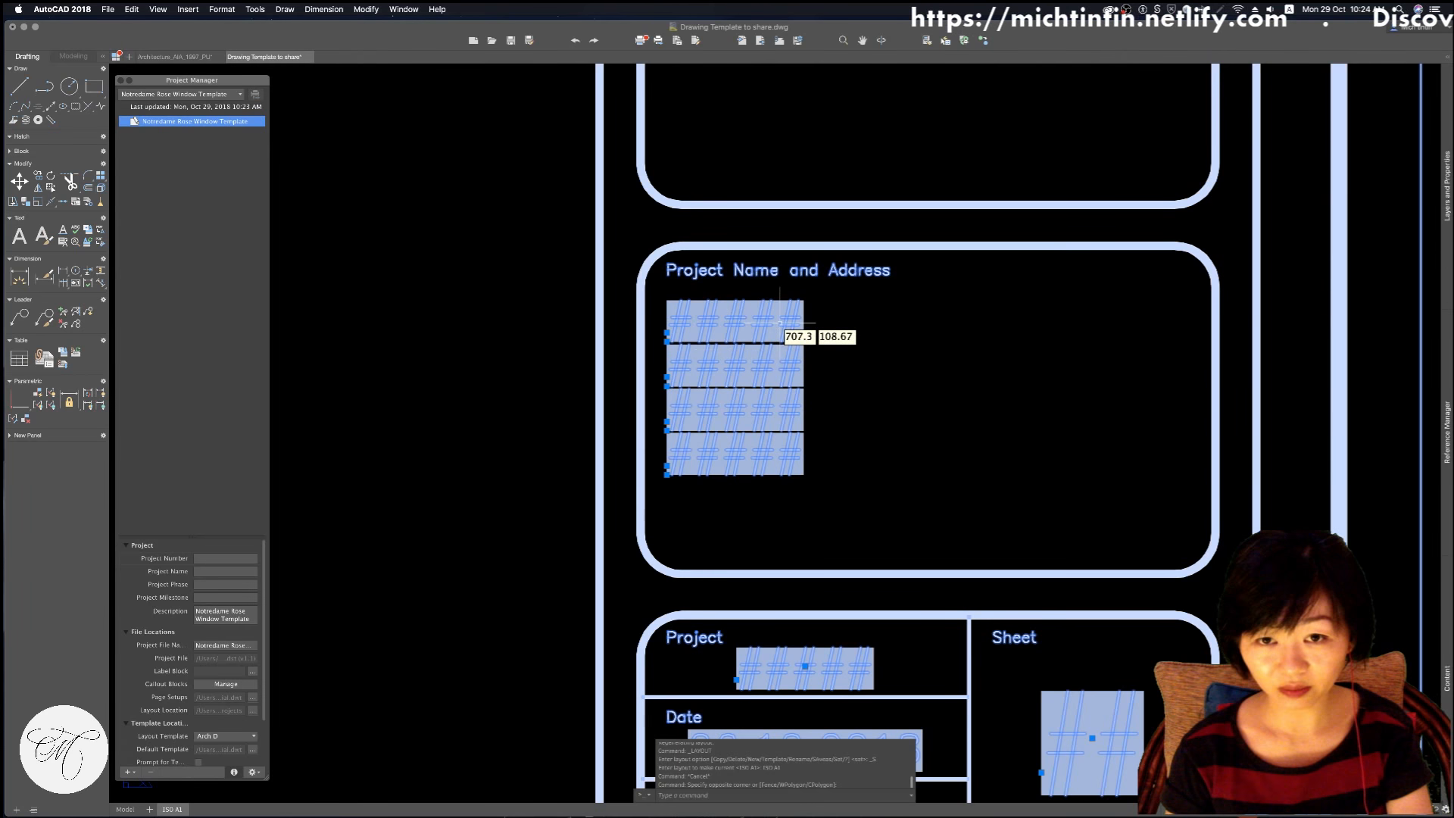
{"action": "key", "text": "Escape"}
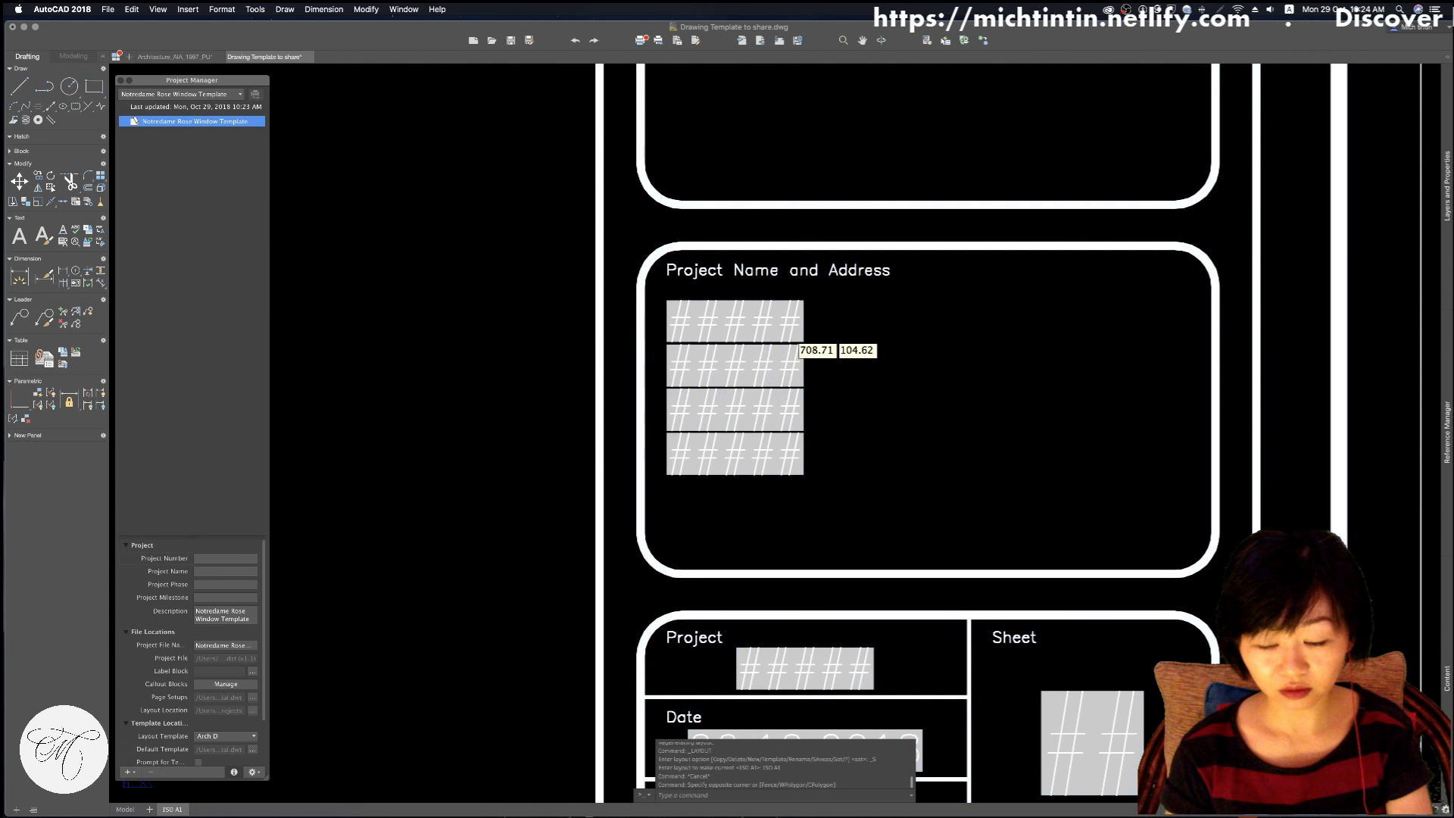
{"action": "left_click", "coordinate": [789, 321]}
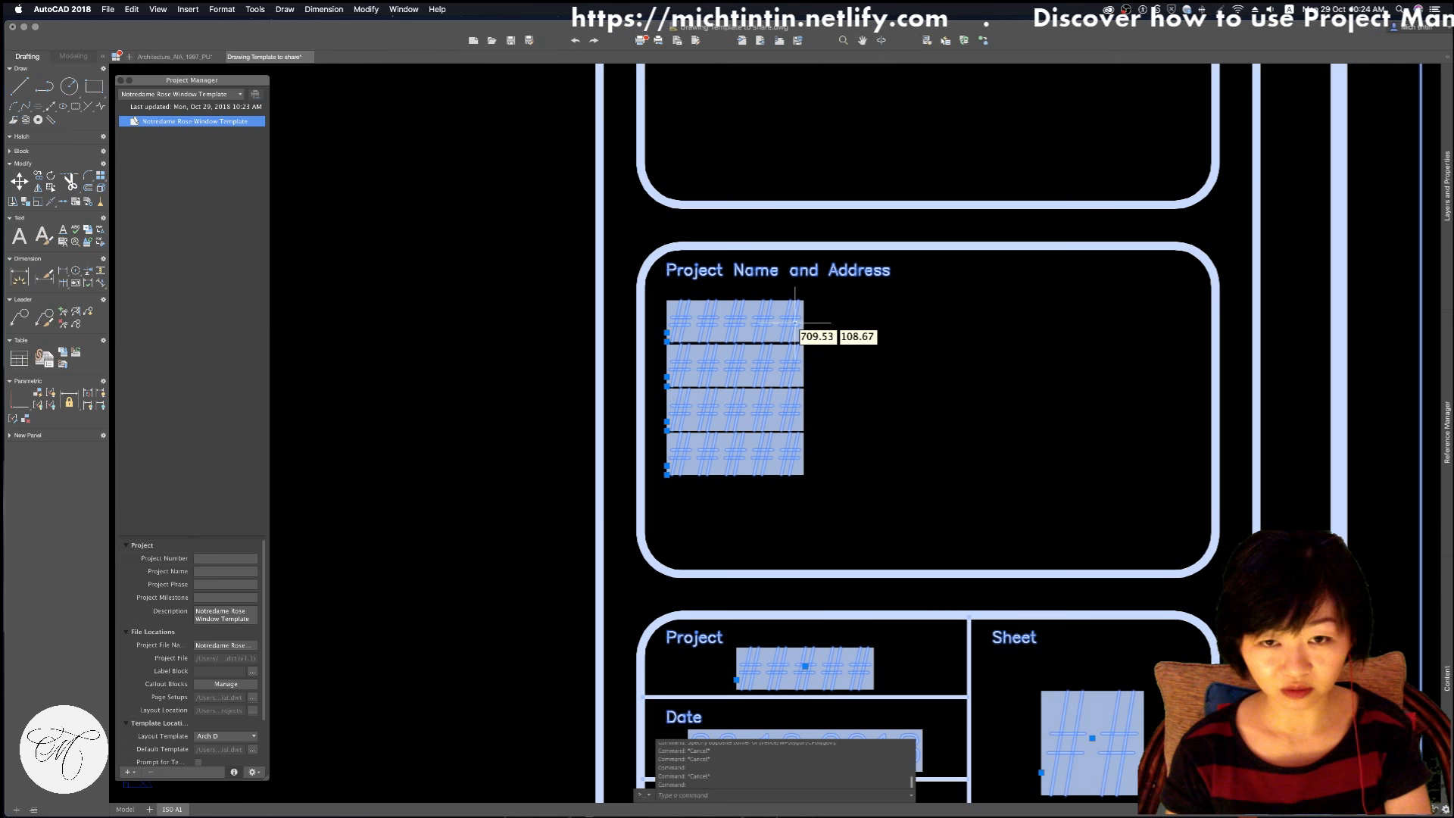
{"action": "key", "text": "Escape"}
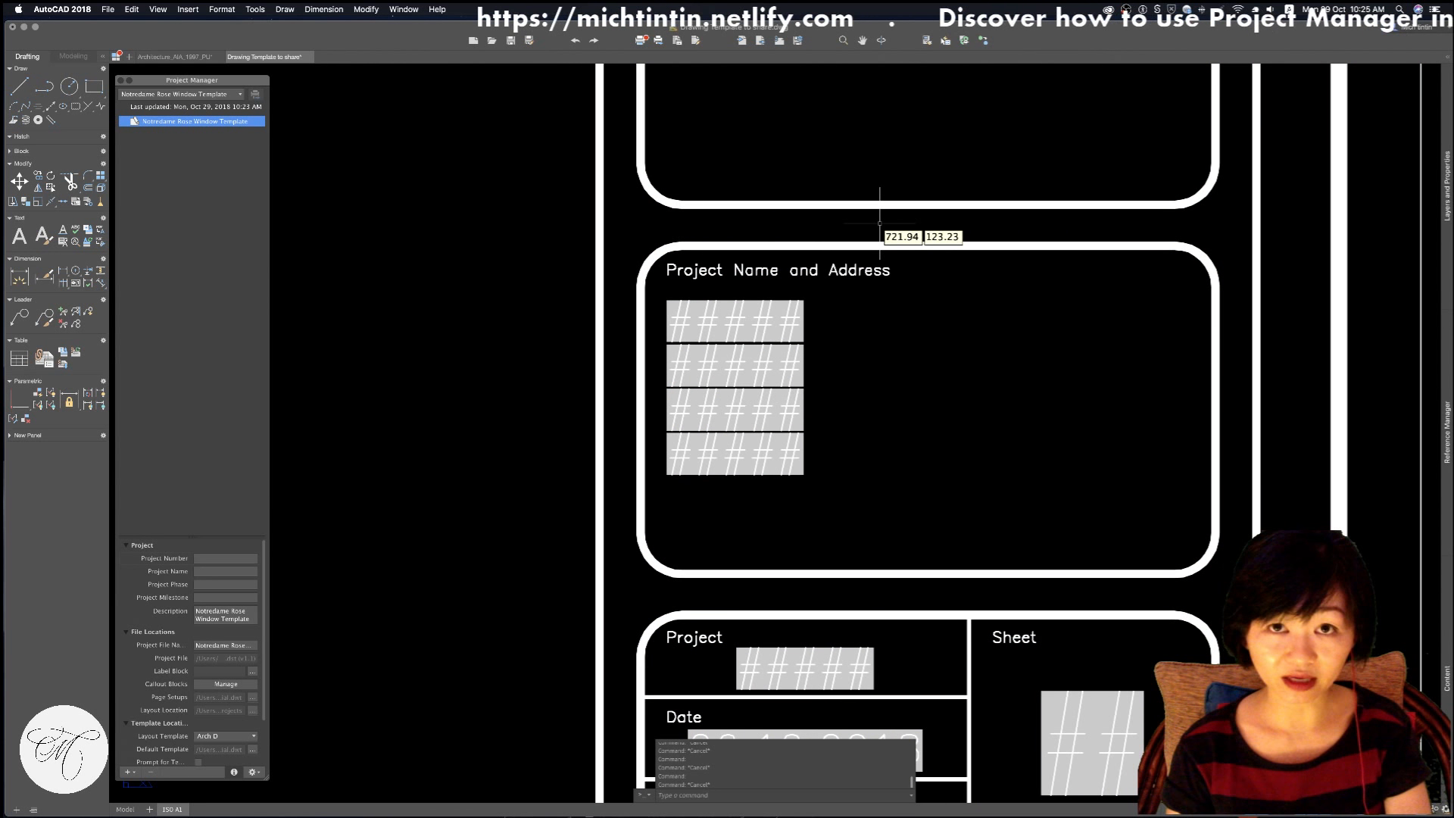
{"action": "key", "text": "Escape"}
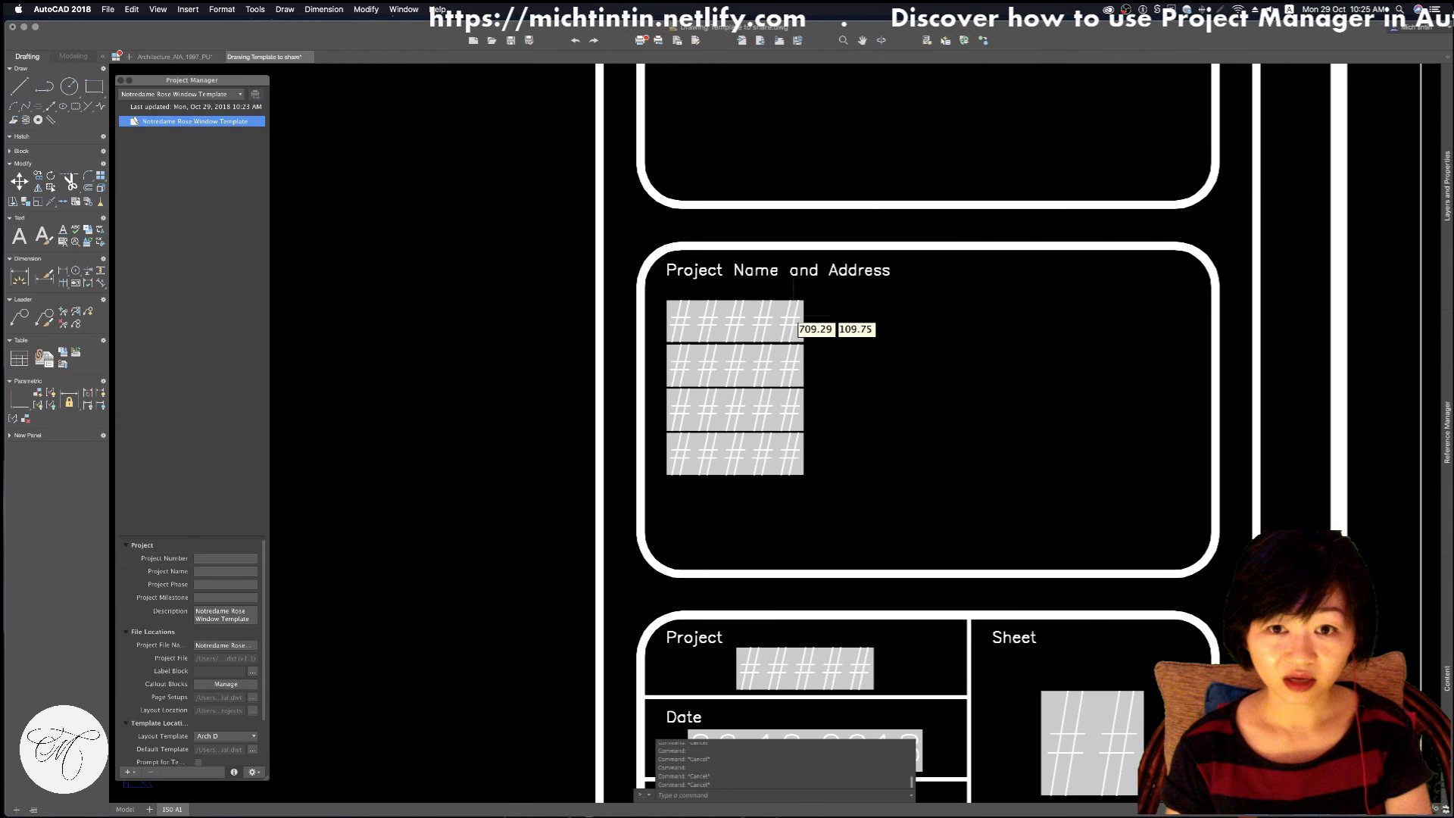
{"action": "key", "text": "super+a"}
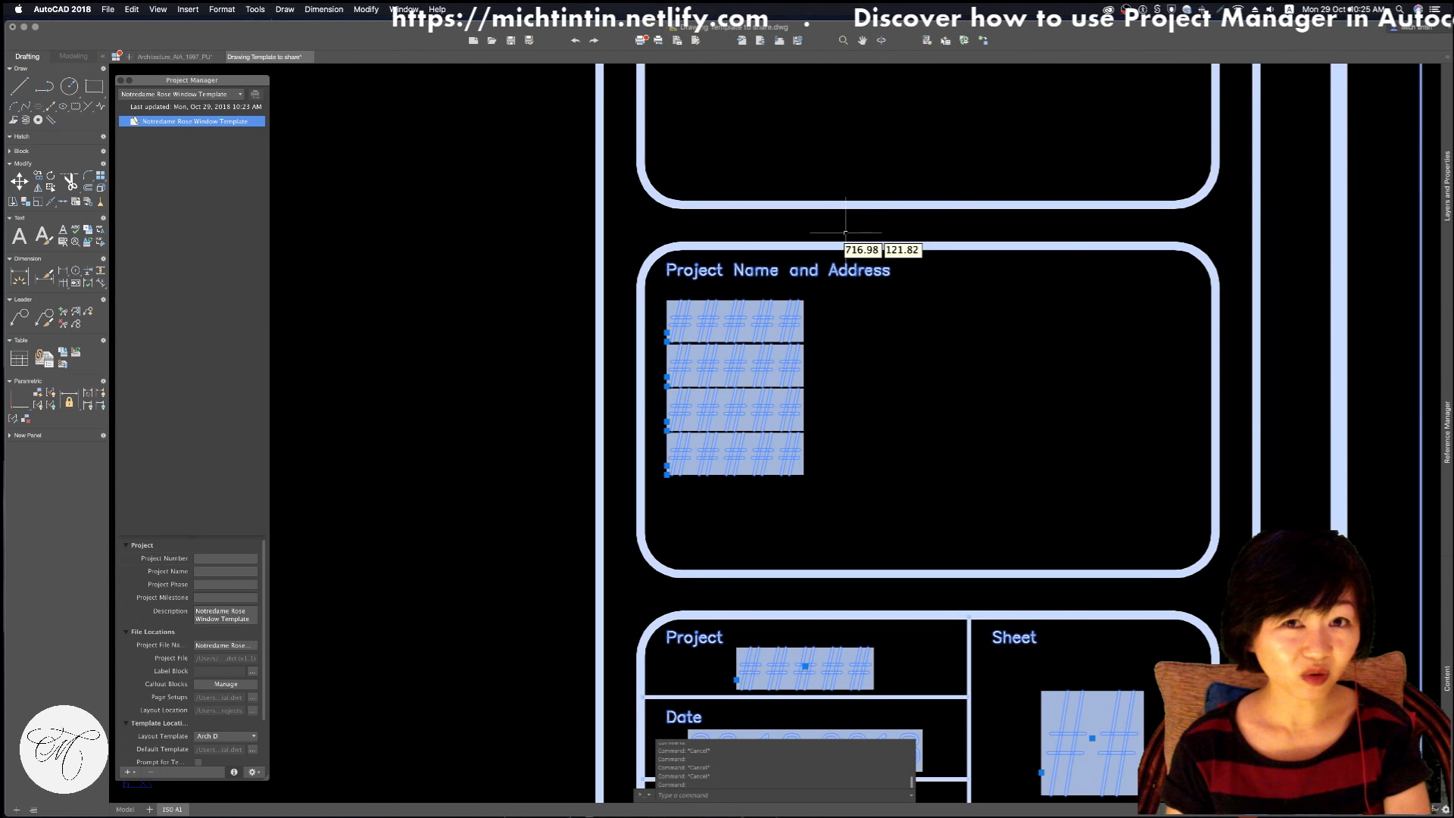
{"action": "key", "text": "Escape"}
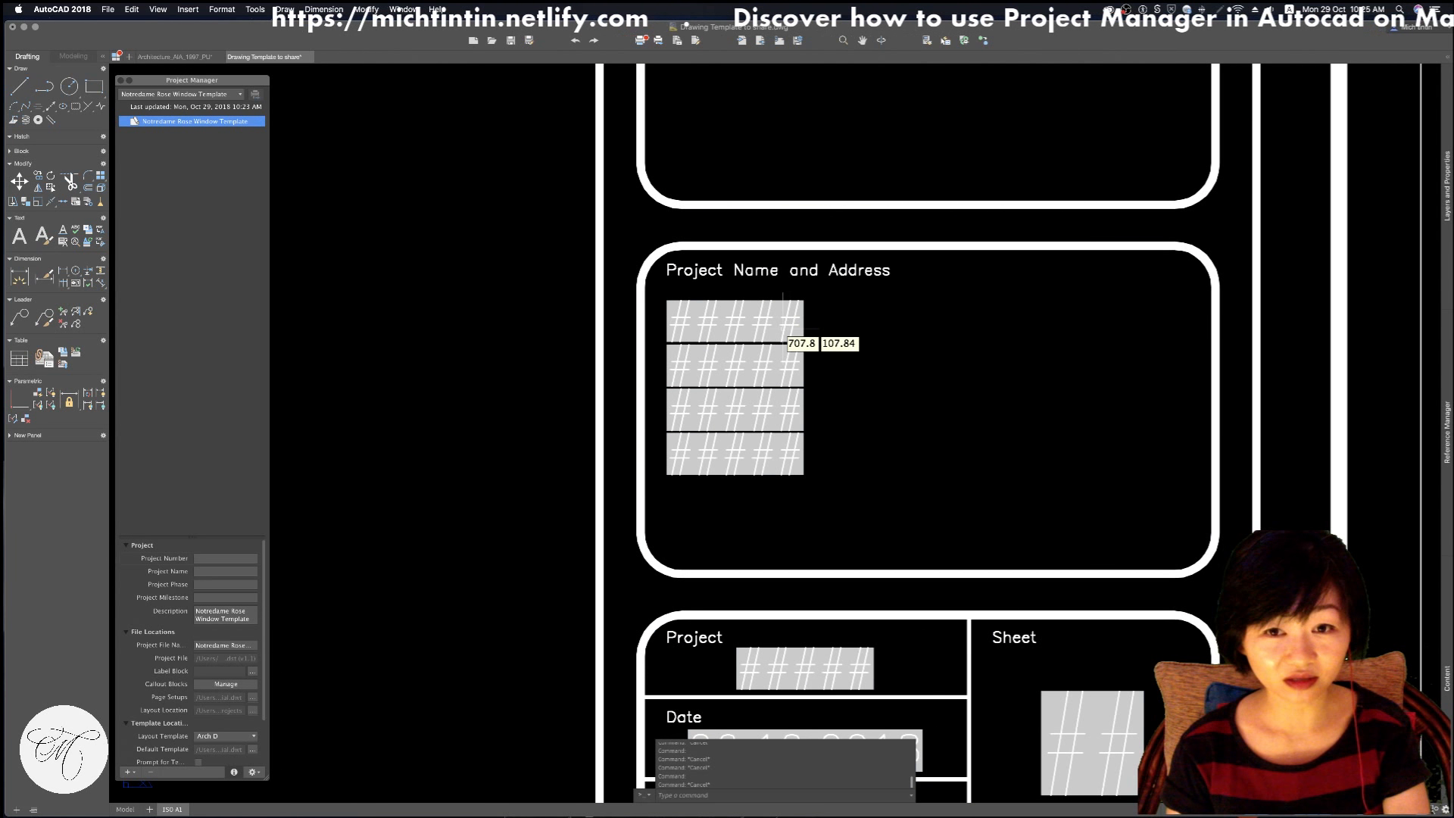
{"action": "key", "text": "super+a"}
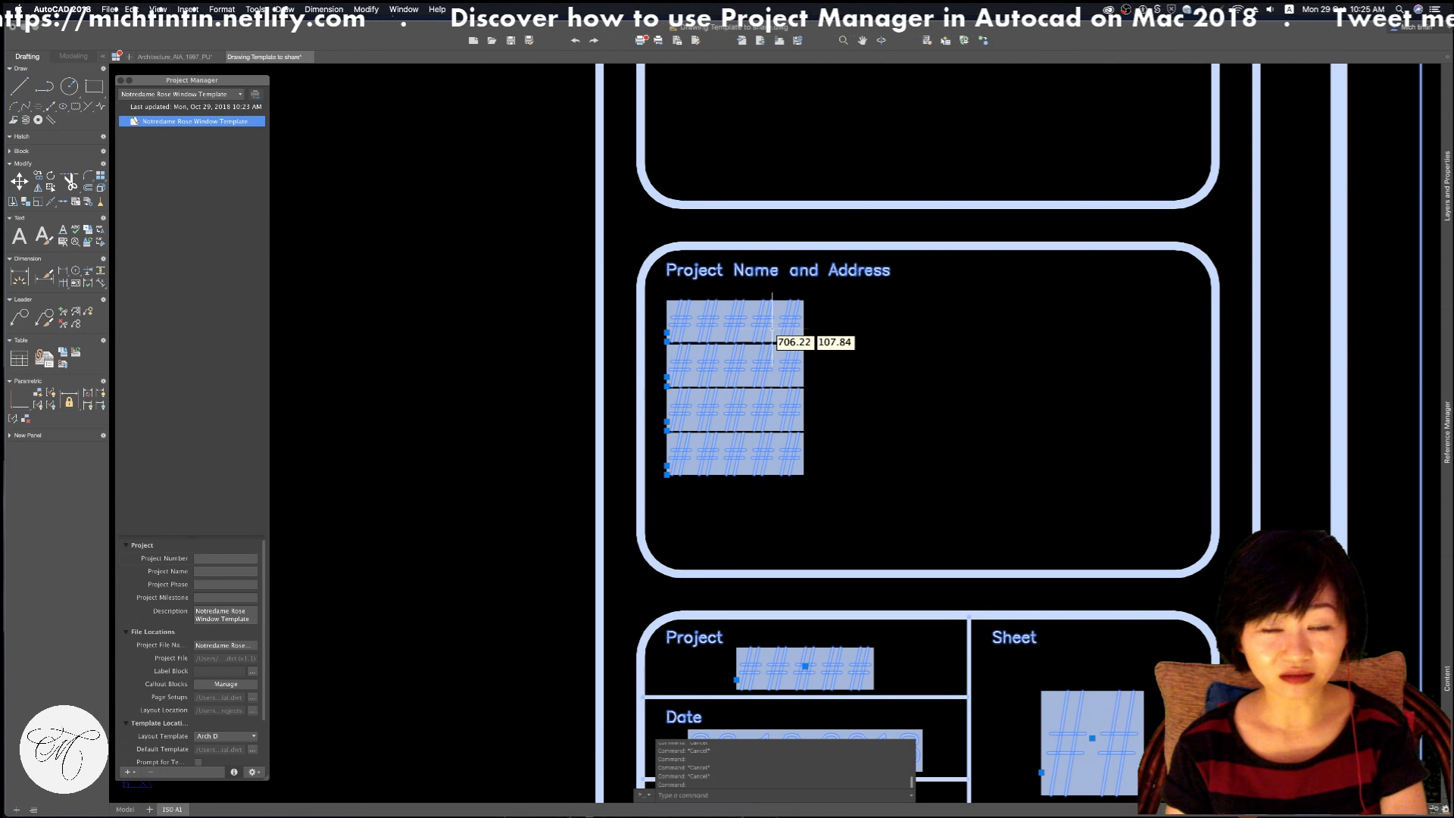
{"action": "key", "text": "Escape"}
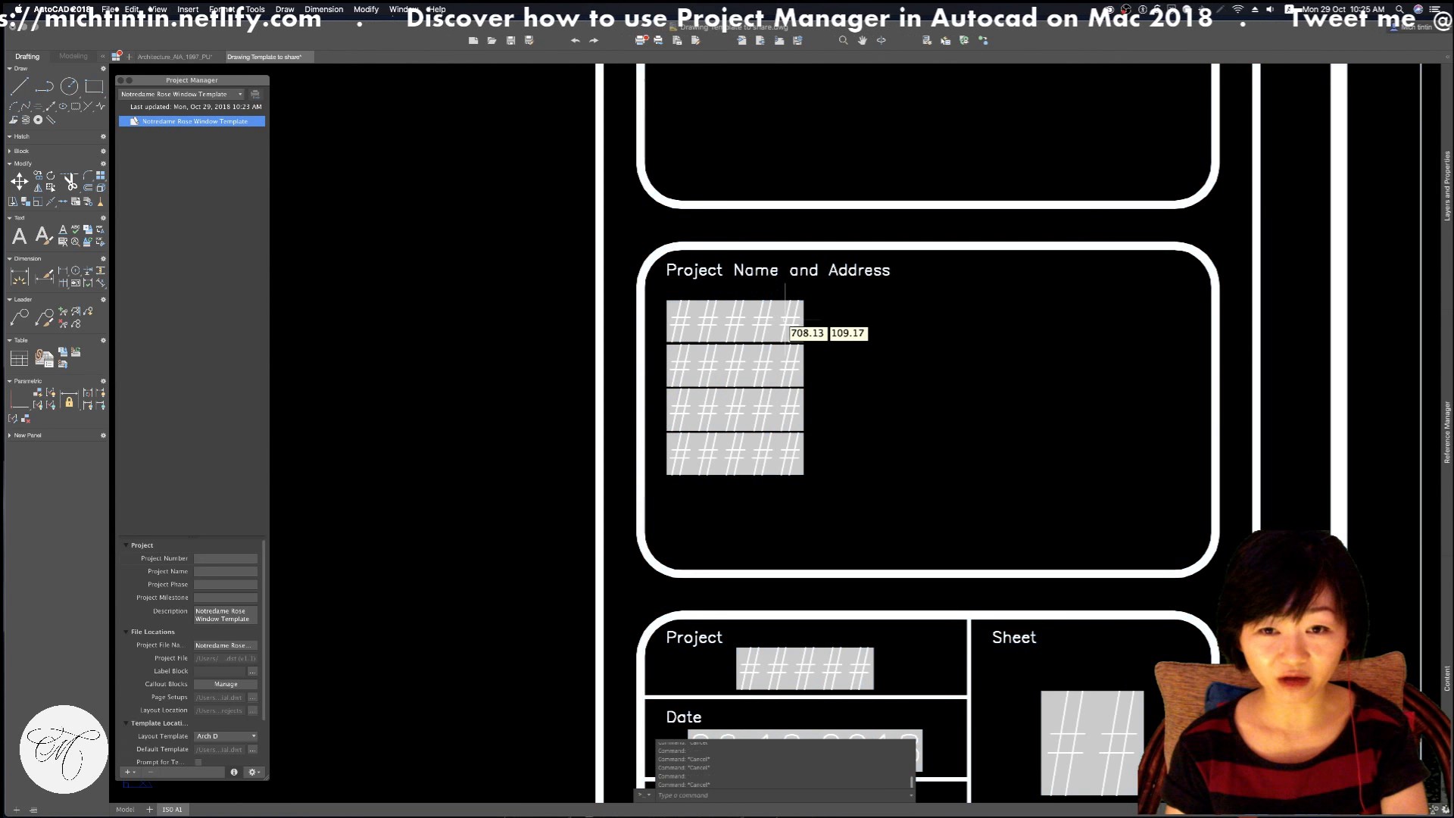
{"action": "key", "text": "super+a"}
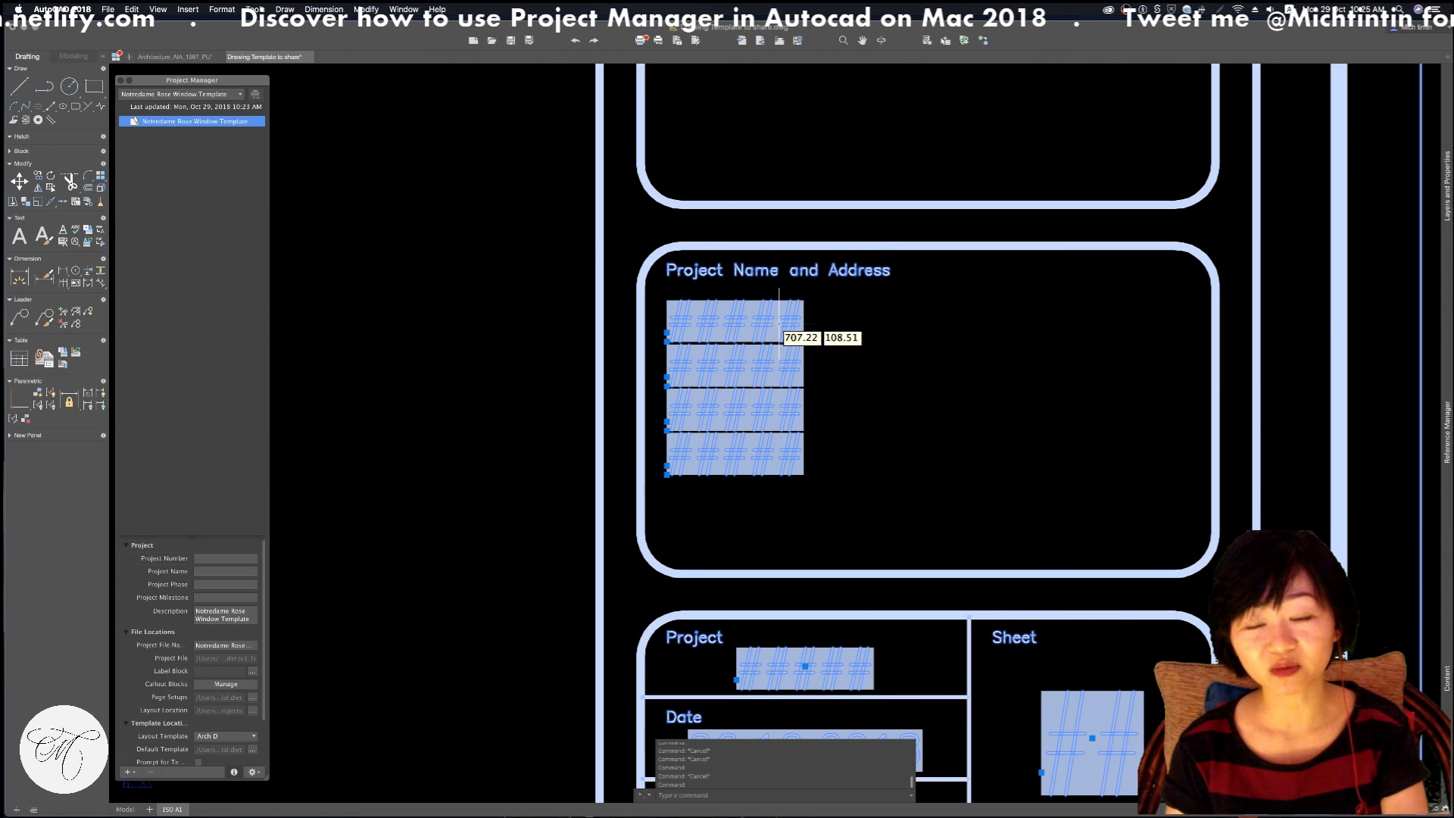
{"action": "key", "text": "Escape"}
{"action": "key", "text": "super+a"}
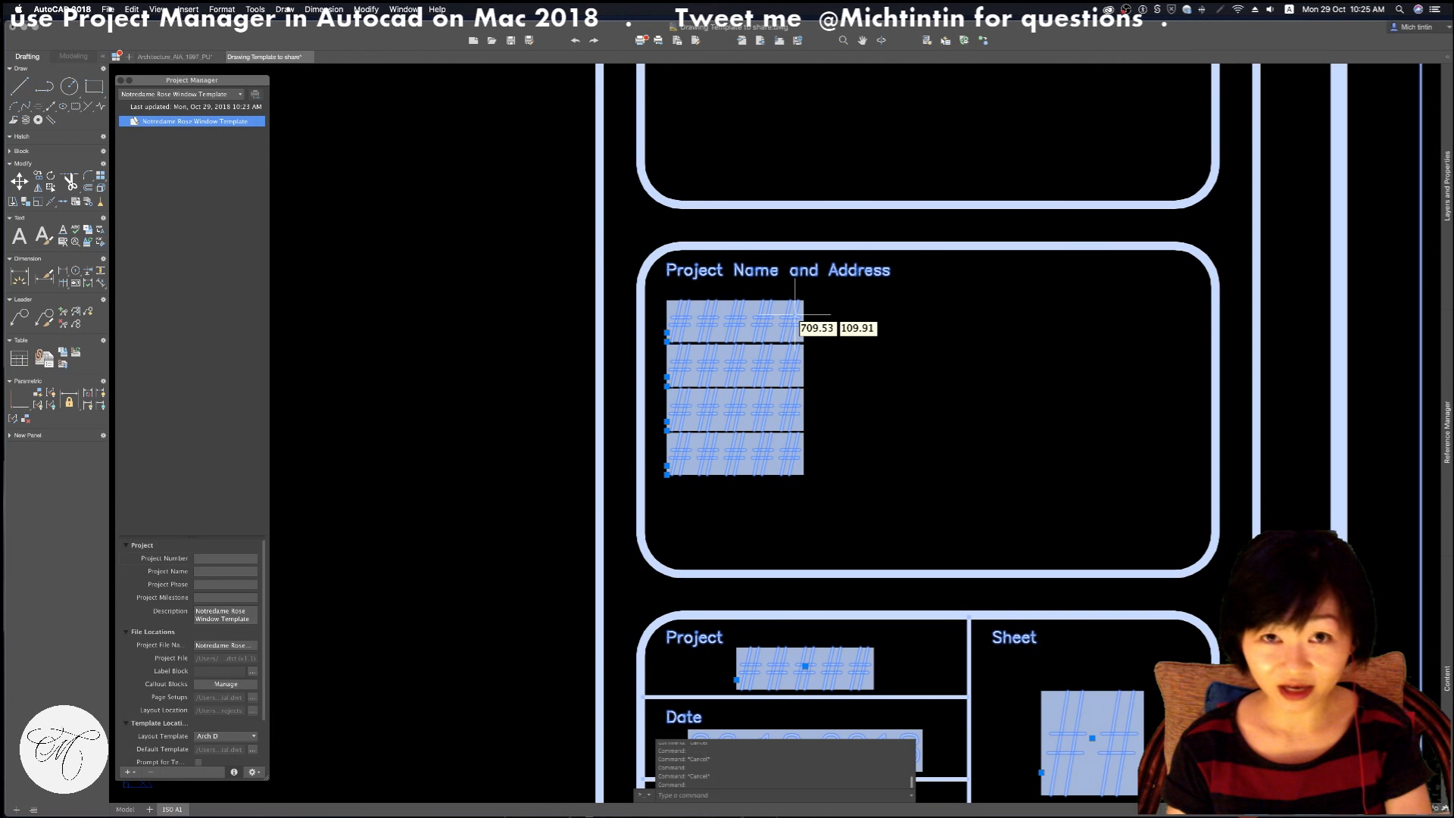
{"action": "key", "text": "Escape"}
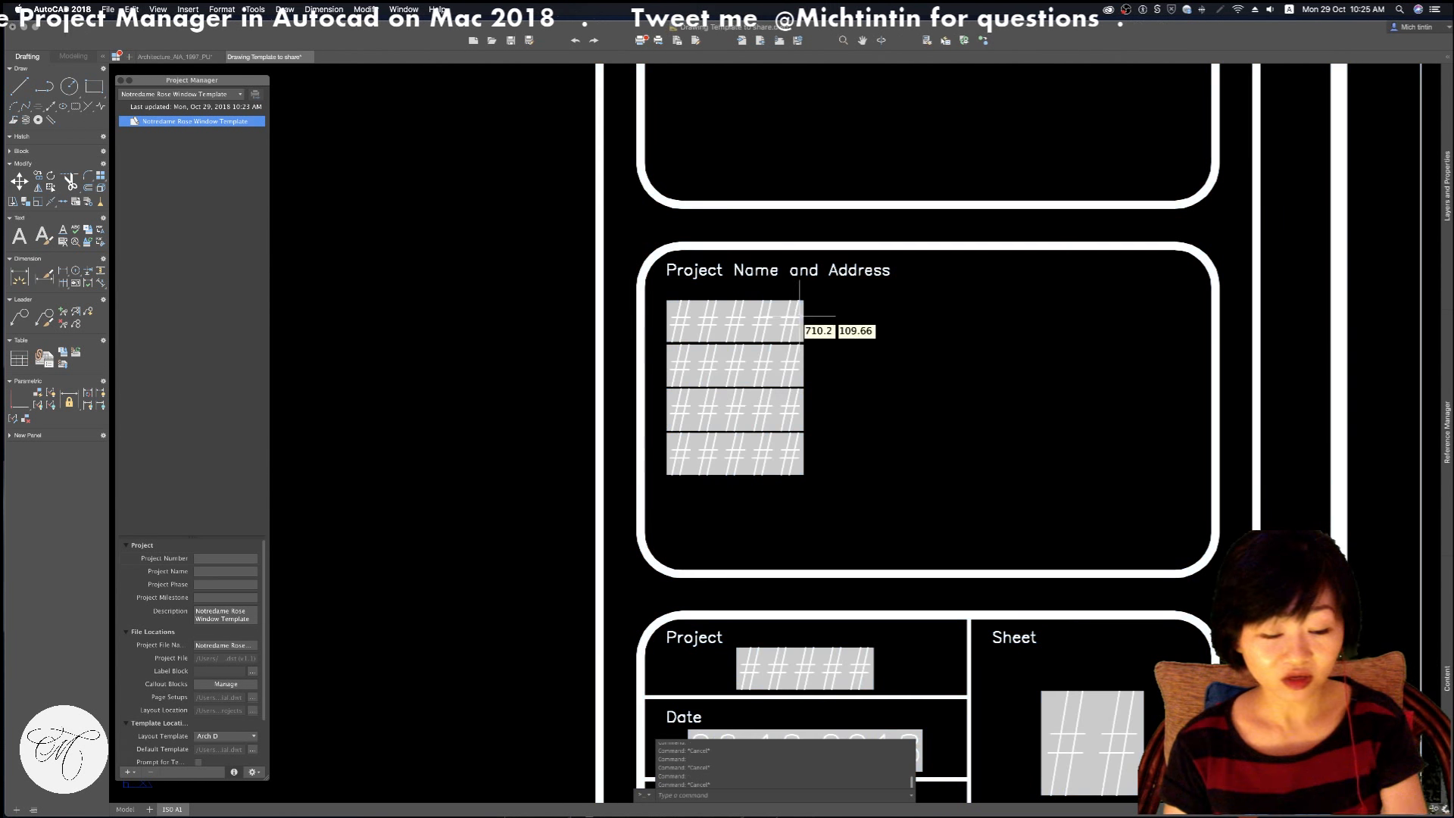
{"action": "key", "text": "super+a"}
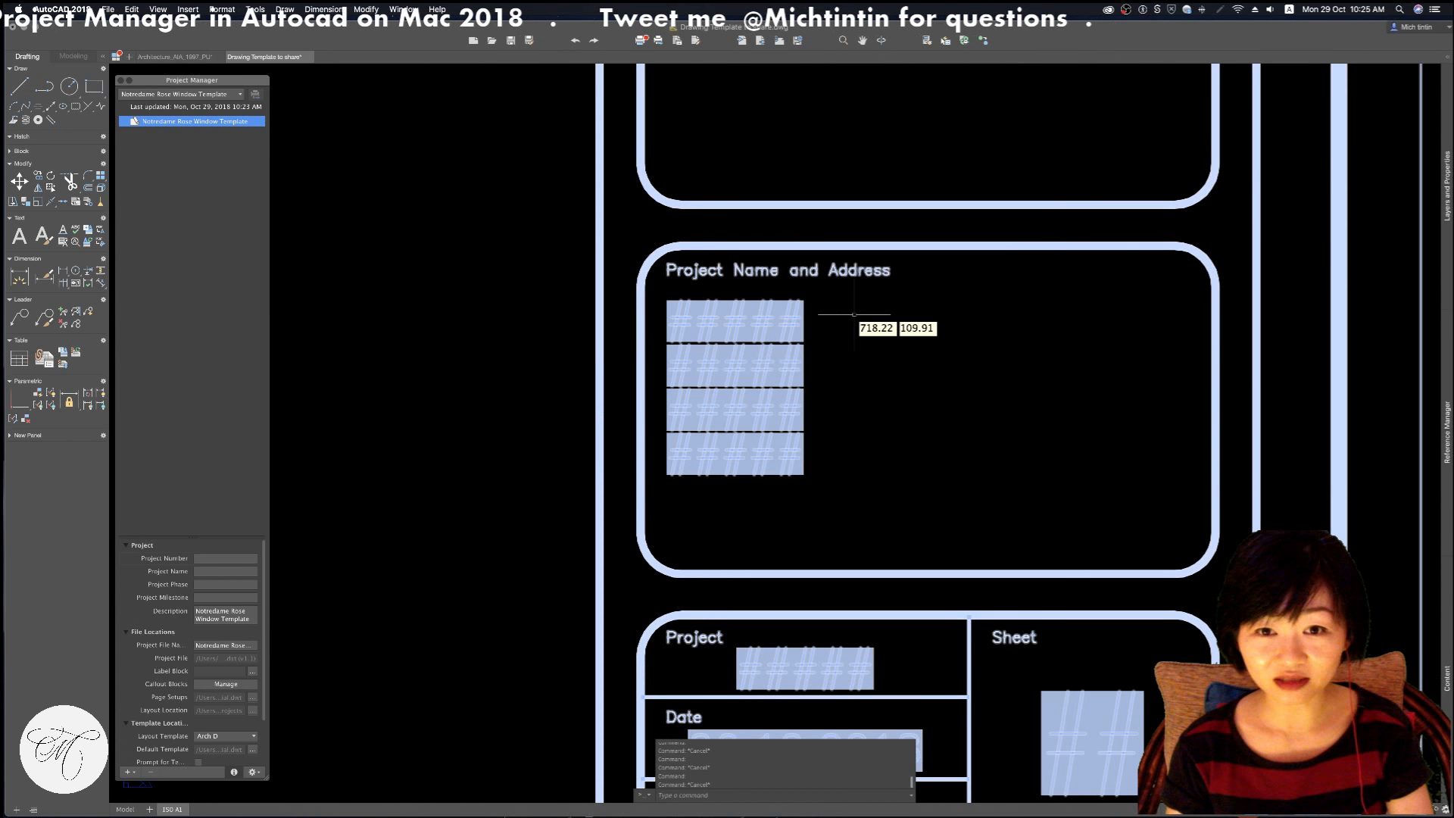
{"action": "key", "text": "super+Tab"}
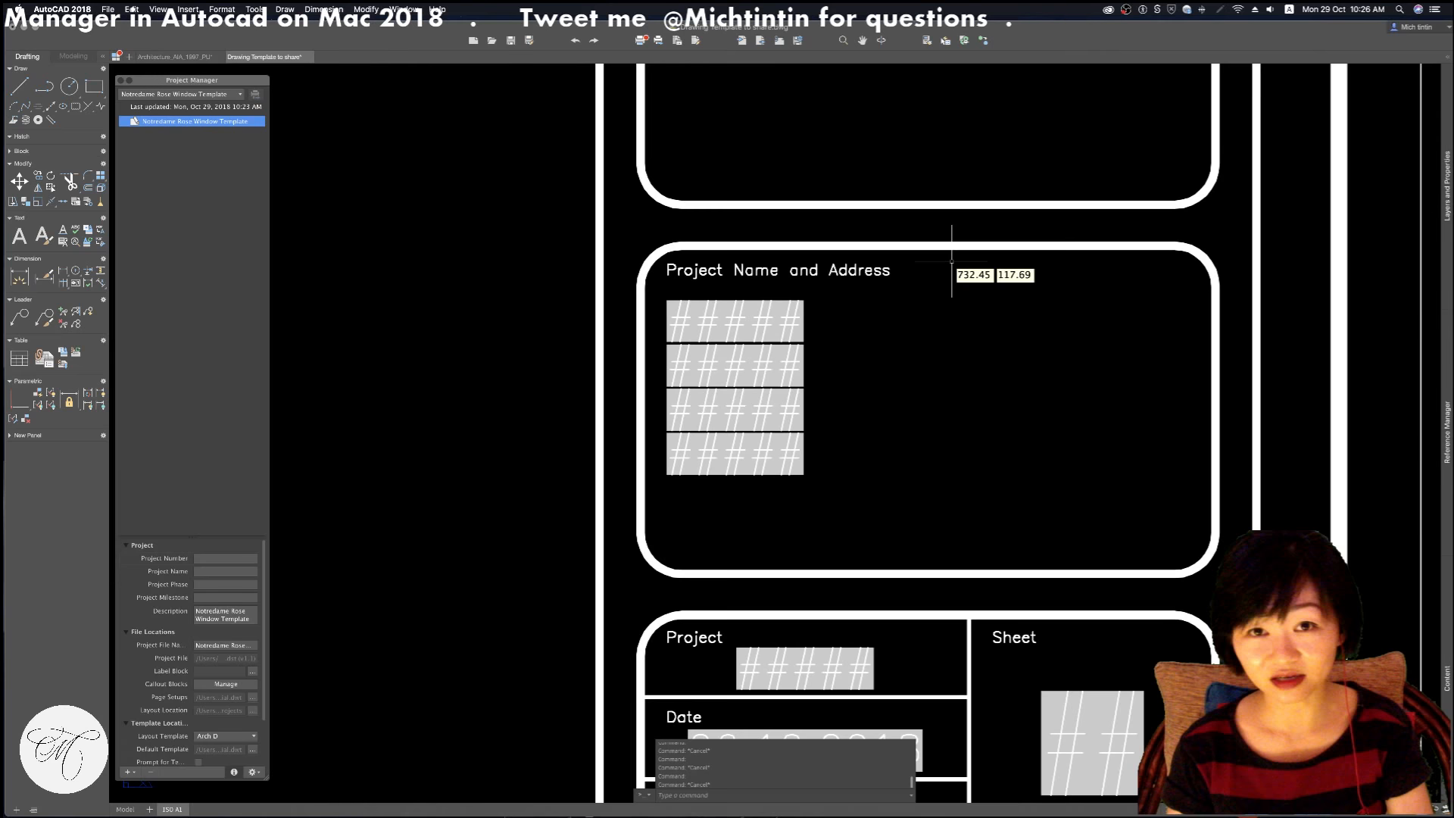
{"action": "left_click_drag", "start_coordinate": [953, 261], "coordinate": [750, 400]}
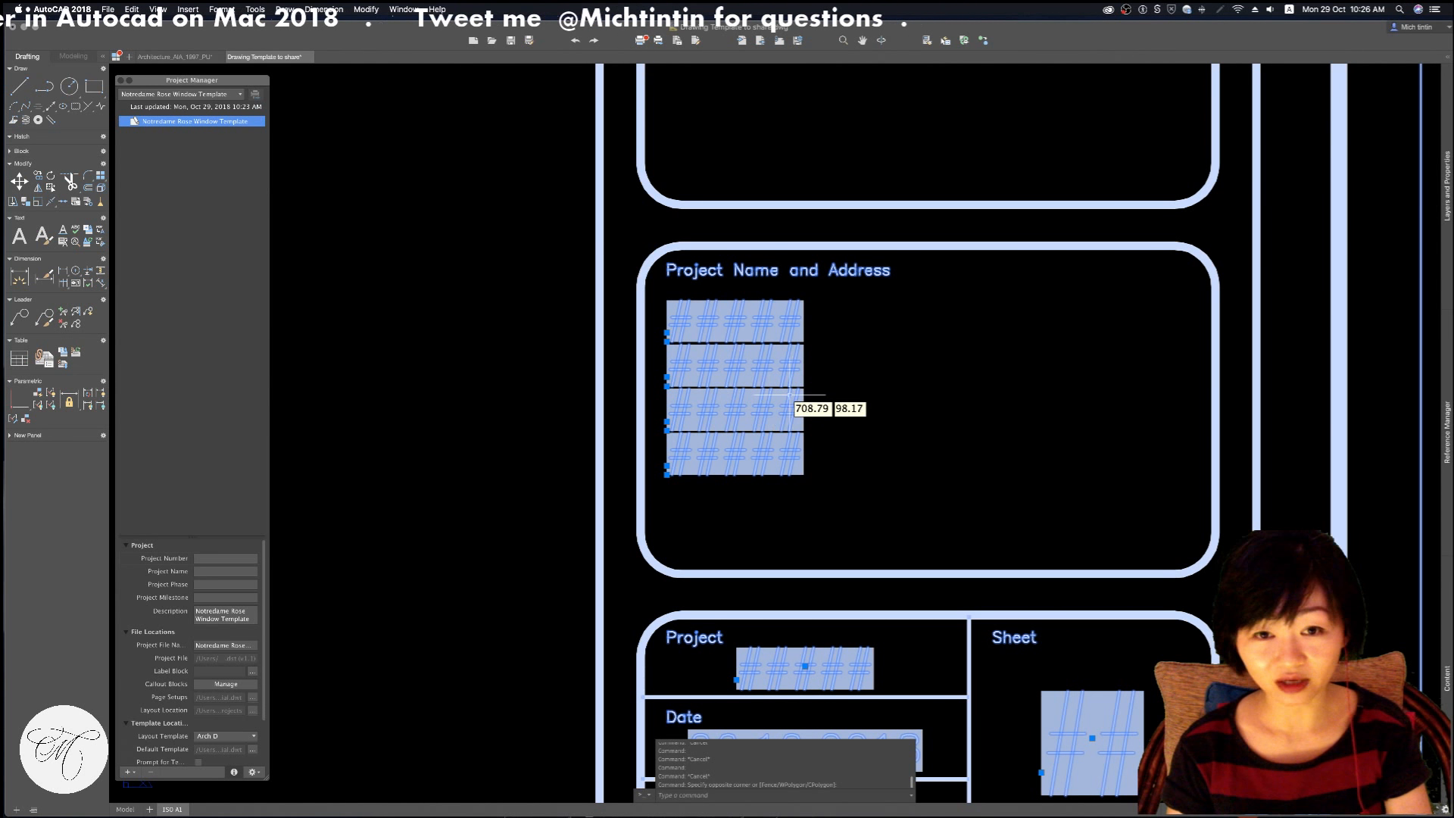
{"action": "key", "text": "Escape"}
{"action": "key", "text": "super+Tab"}
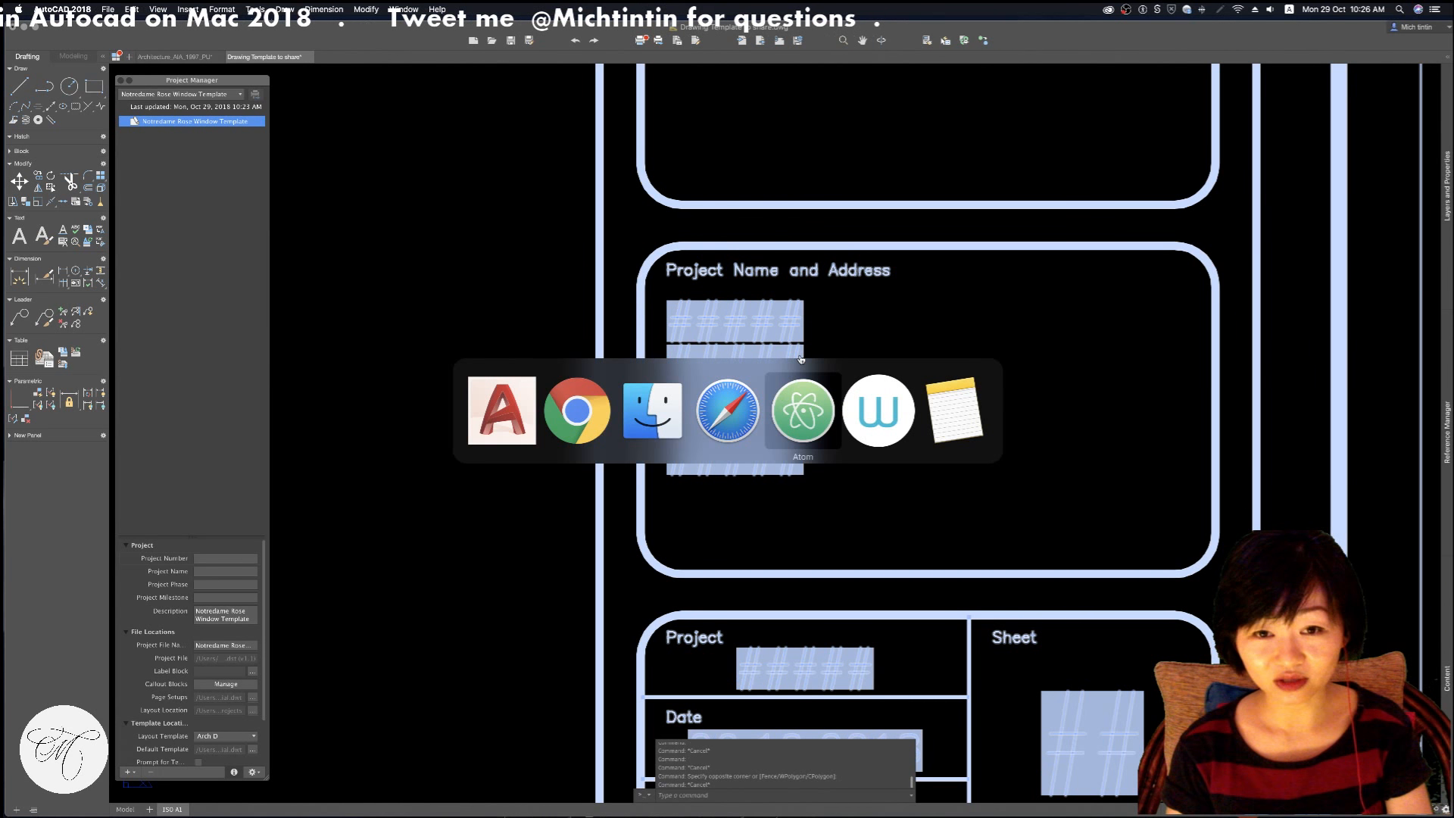
{"action": "key", "text": "Escape"}
{"action": "key", "text": "super+Tab"}
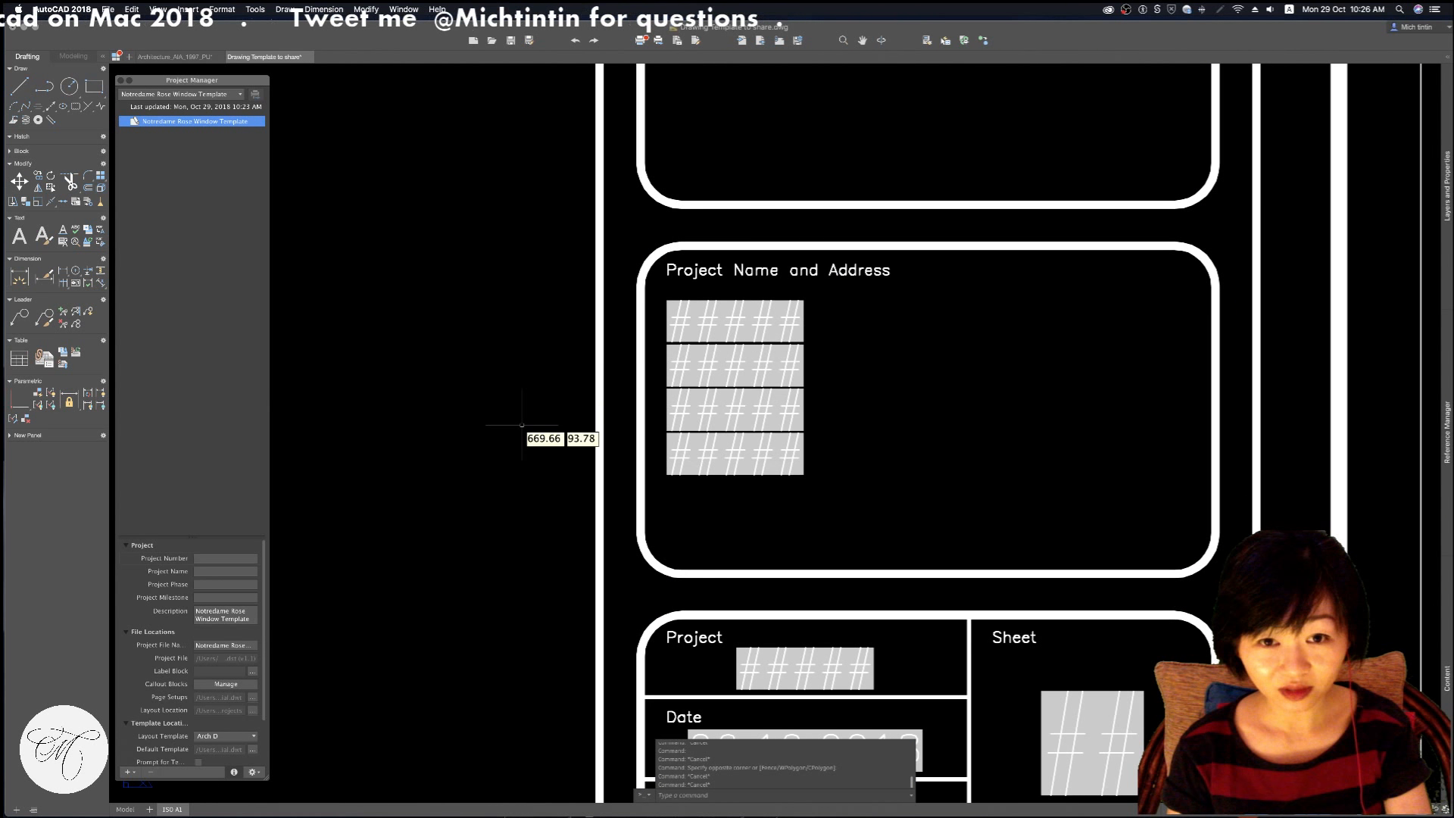
{"action": "key", "text": "super+Tab"}
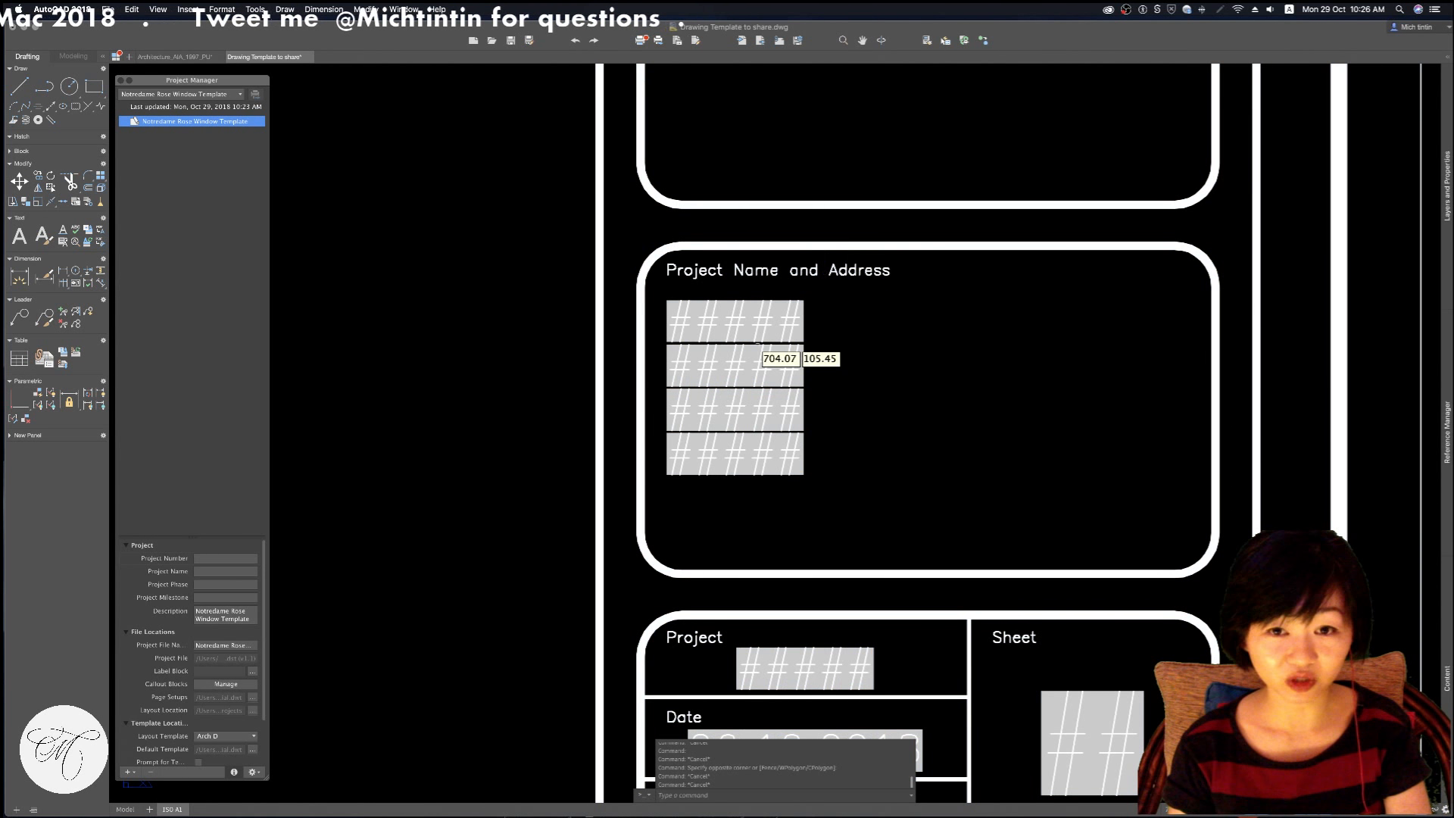
{"action": "left_click", "coordinate": [747, 331]}
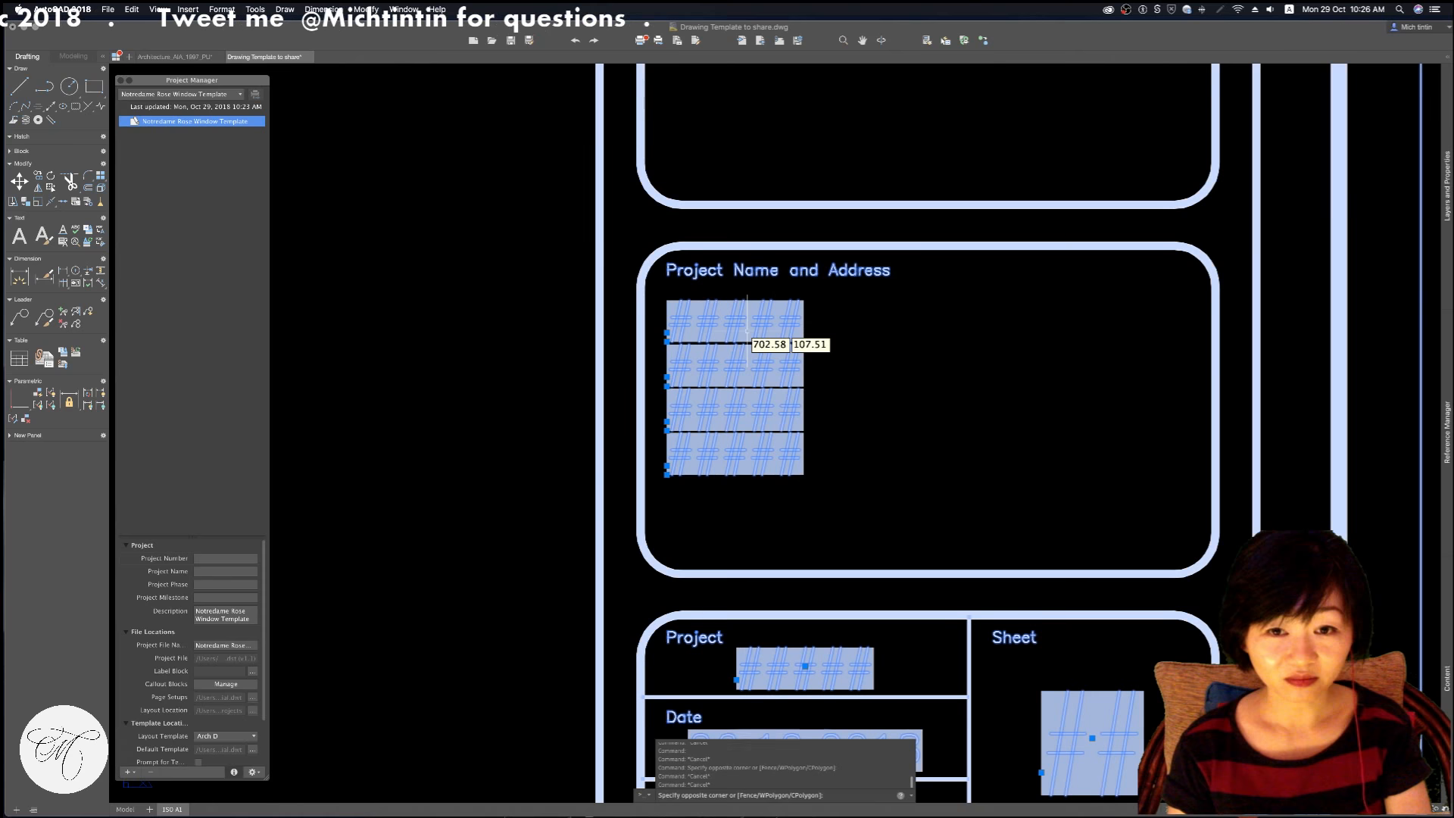
{"action": "left_click", "coordinate": [747, 331]}
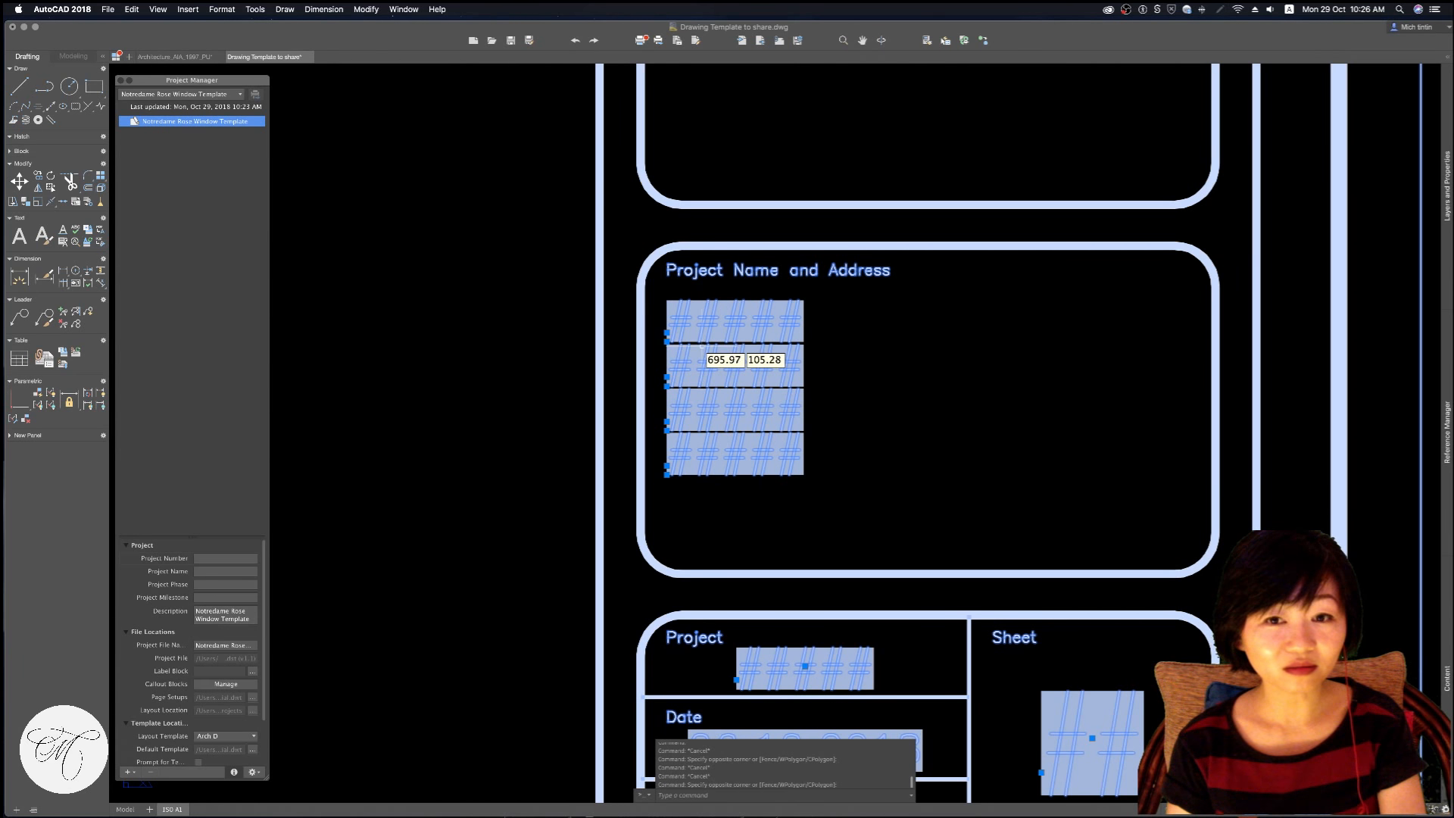
{"action": "key", "text": "super+Tab"}
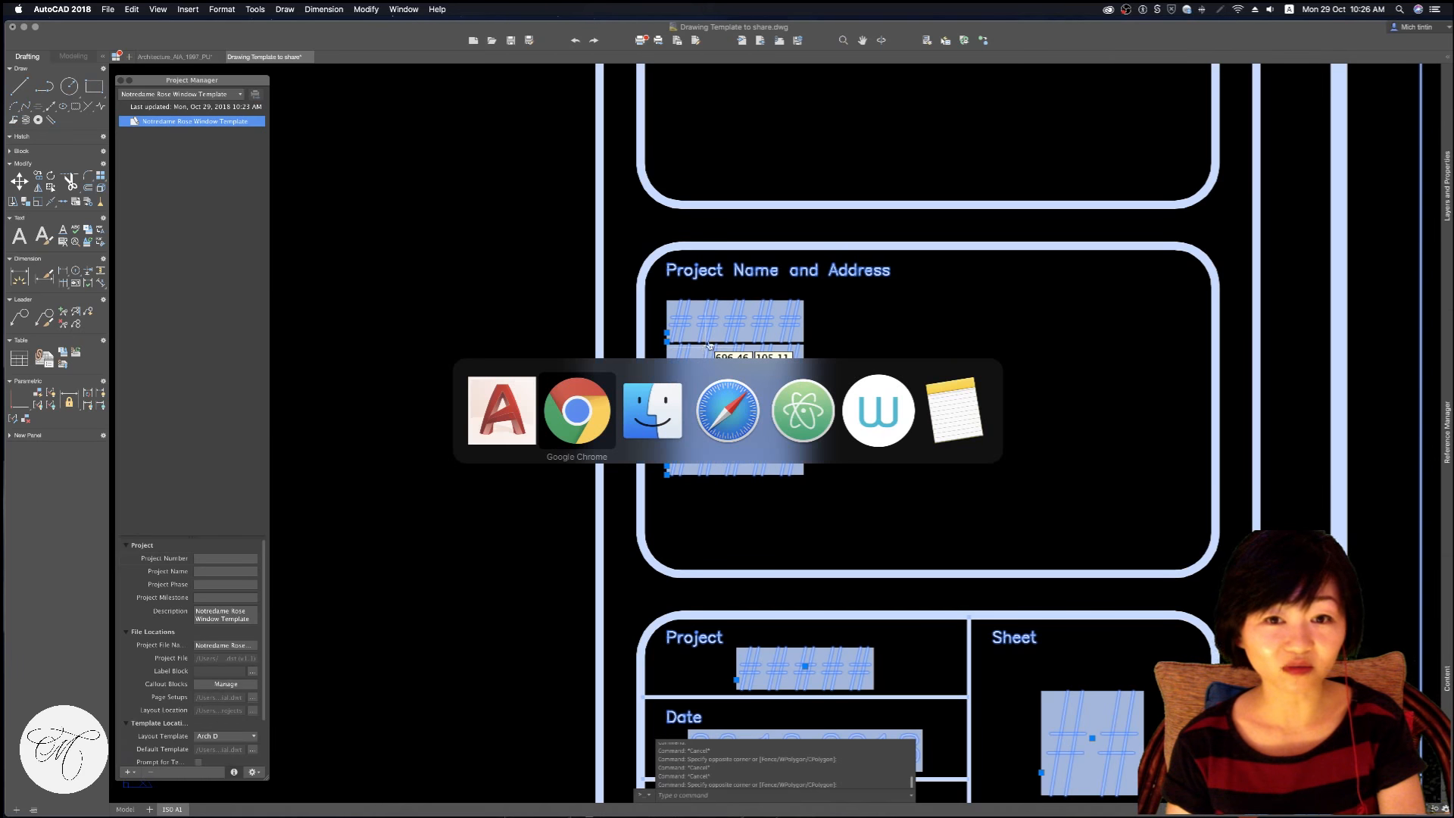
{"action": "key", "text": "Escape"}
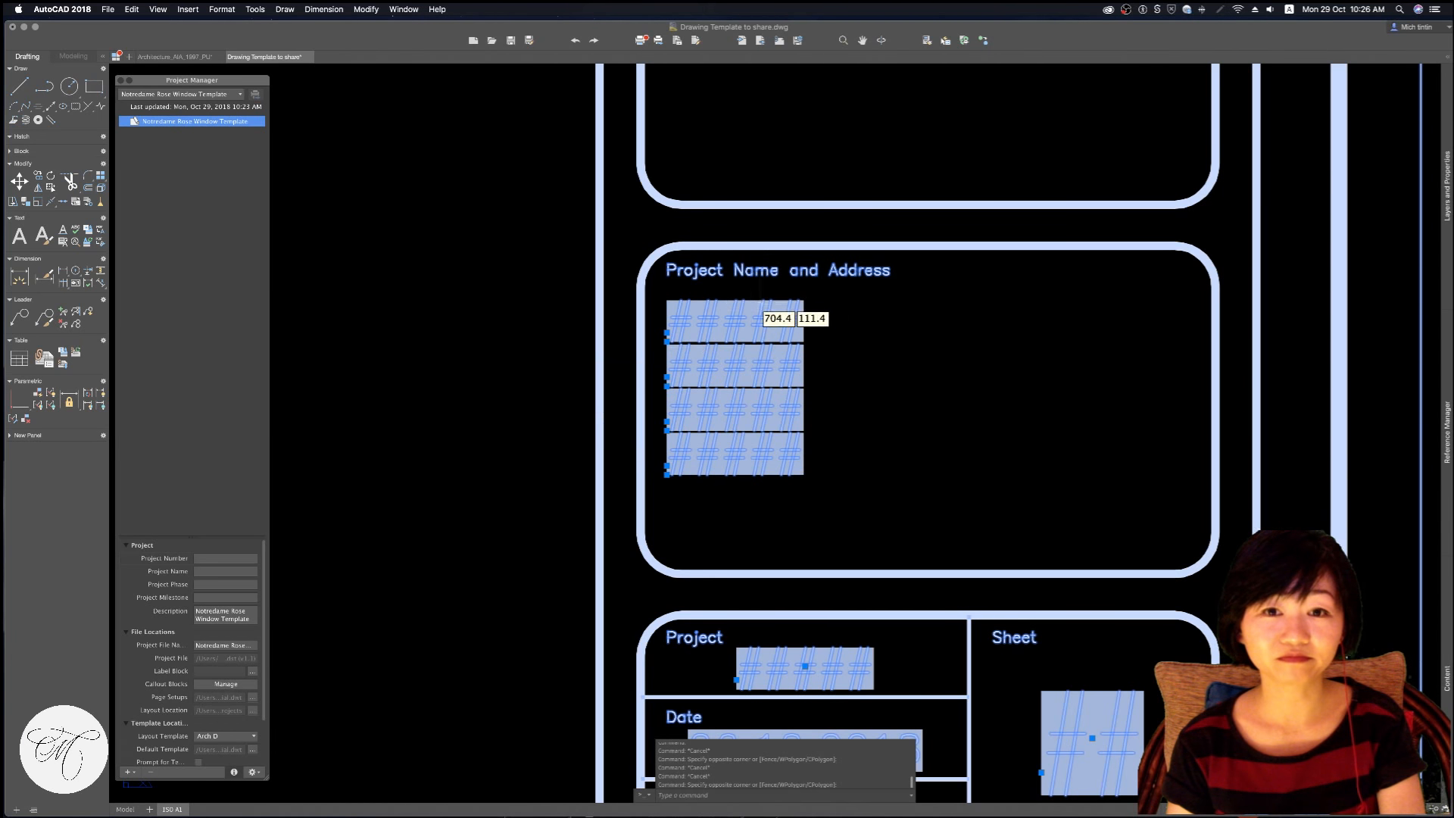
{"action": "scroll", "coordinate": [789, 356], "scroll_direction": "down", "scroll_amount": 4}
{"action": "key", "text": "super+Tab"}
{"action": "key", "text": "Escape"}
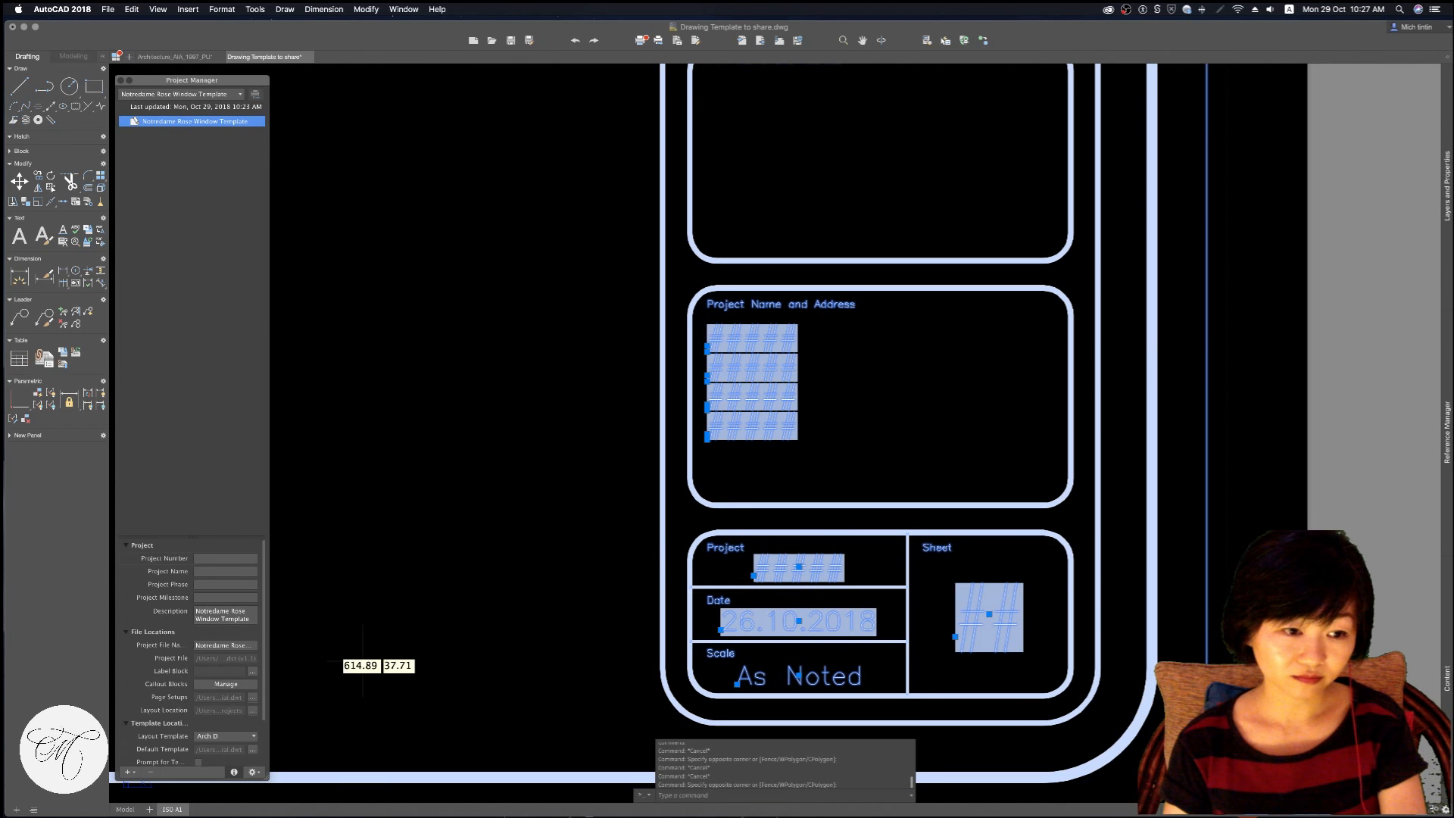
Enter "French Rose Window" as the Project Number in the Notredame Rose Window Template properties
{"action": "left_click", "coordinate": [223, 558]}
{"action": "left_click", "coordinate": [223, 522]}
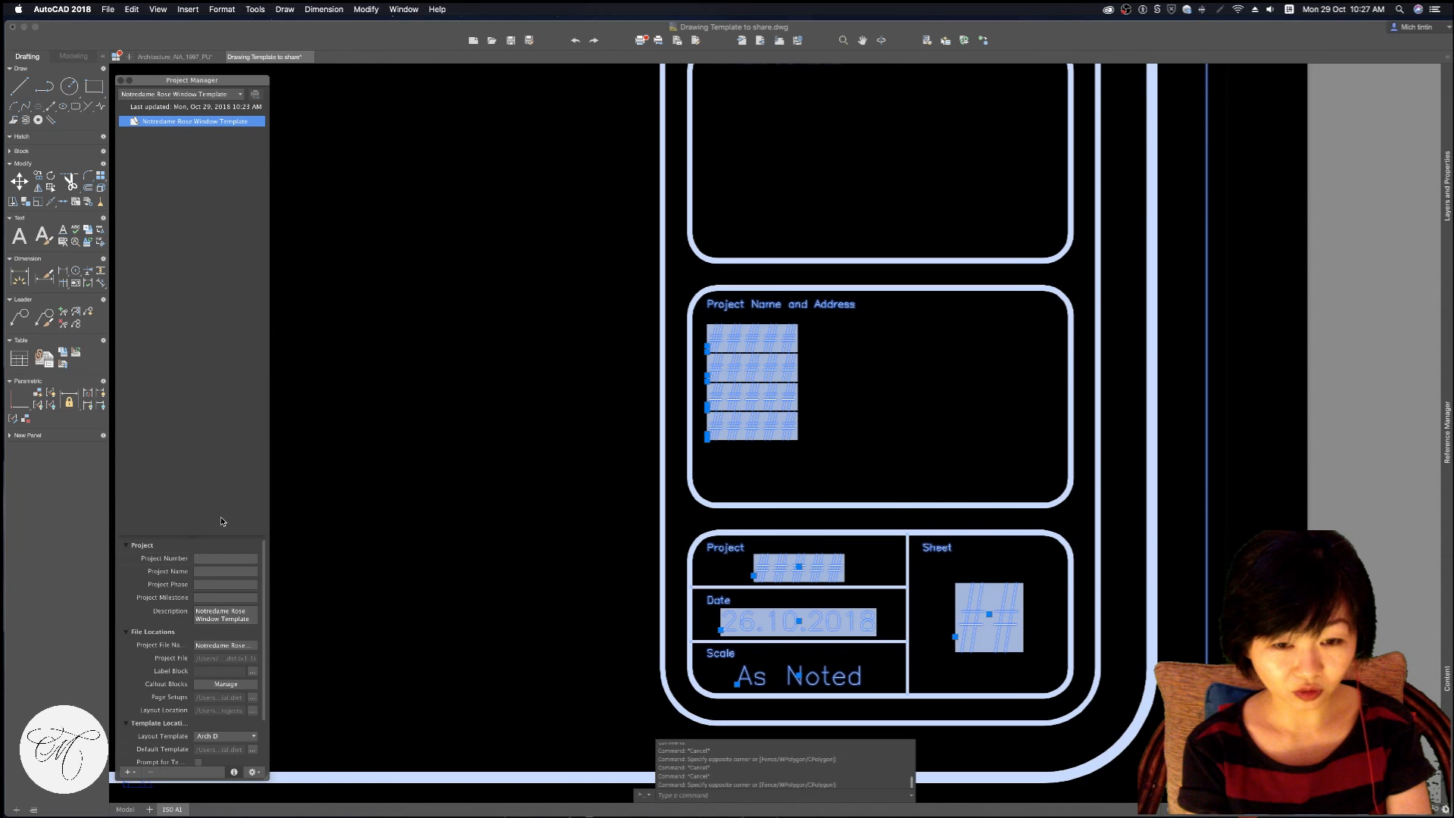
{"action": "type", "text": "Fre"}
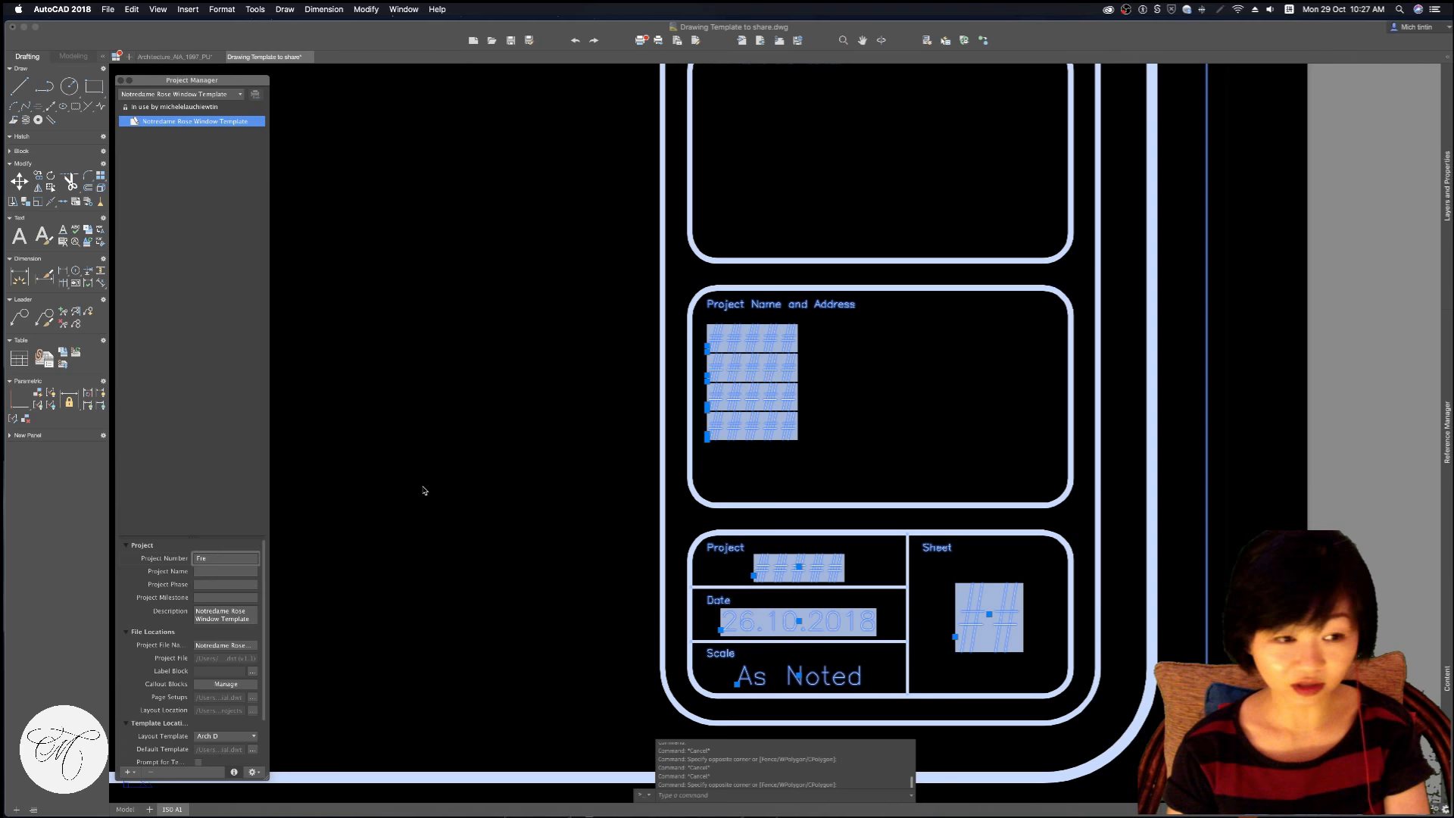
{"action": "left_click", "coordinate": [227, 564]}
{"action": "left_click", "coordinate": [216, 561]}
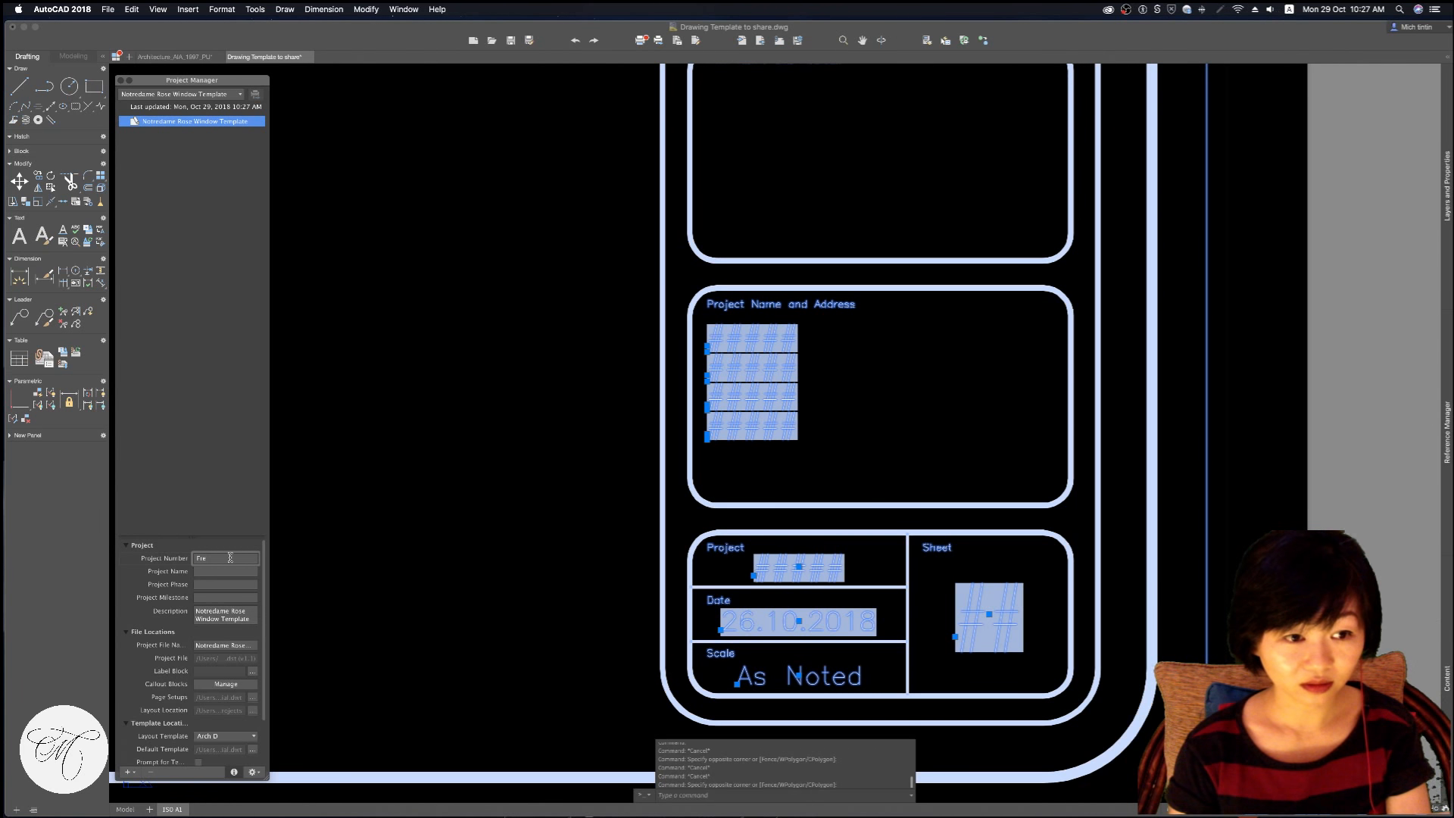
{"action": "type", "text": "nch"}
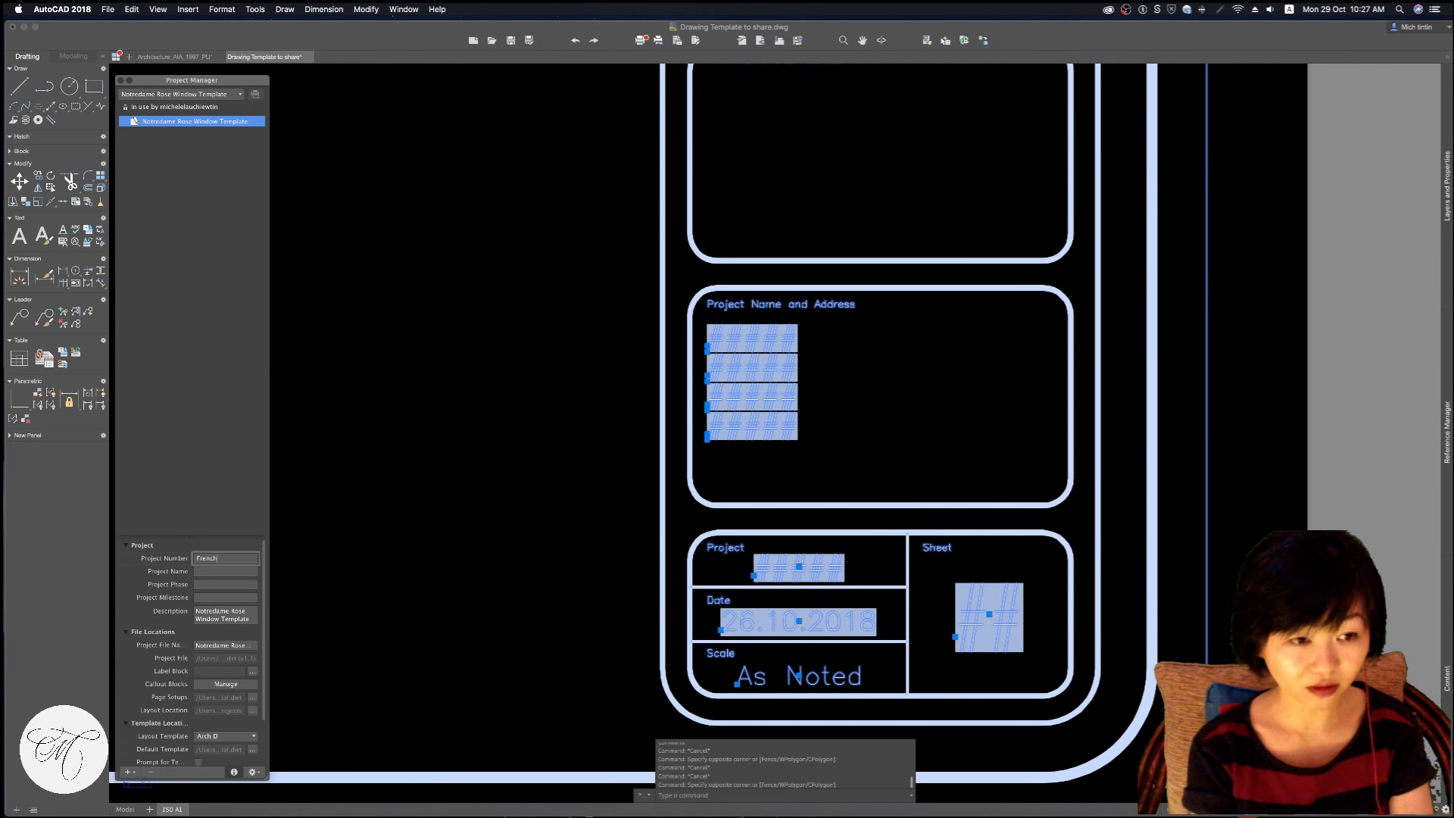
{"action": "type", "text": " Rose"}
{"action": "type", "text": "ow"}
{"action": "key", "text": "BackSpace"}
{"action": "key", "text": "BackSpace"}
{"action": "key", "text": "BackSpace"}
{"action": "type", "text": "indow"}
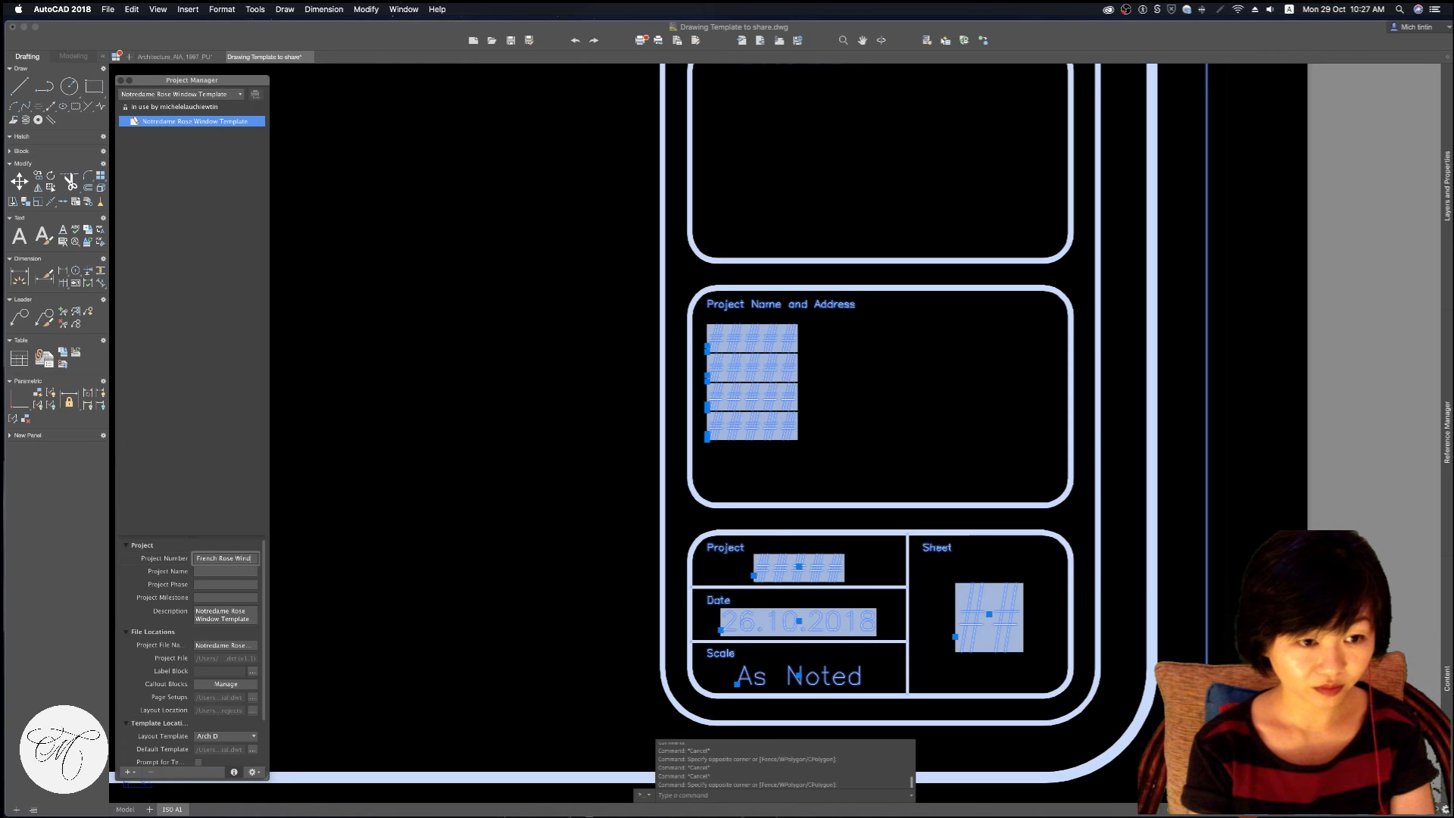
Set the Project Number to "Window" and the Project Name to "Notredam Rose Window"
{"action": "left_click", "coordinate": [236, 571]}
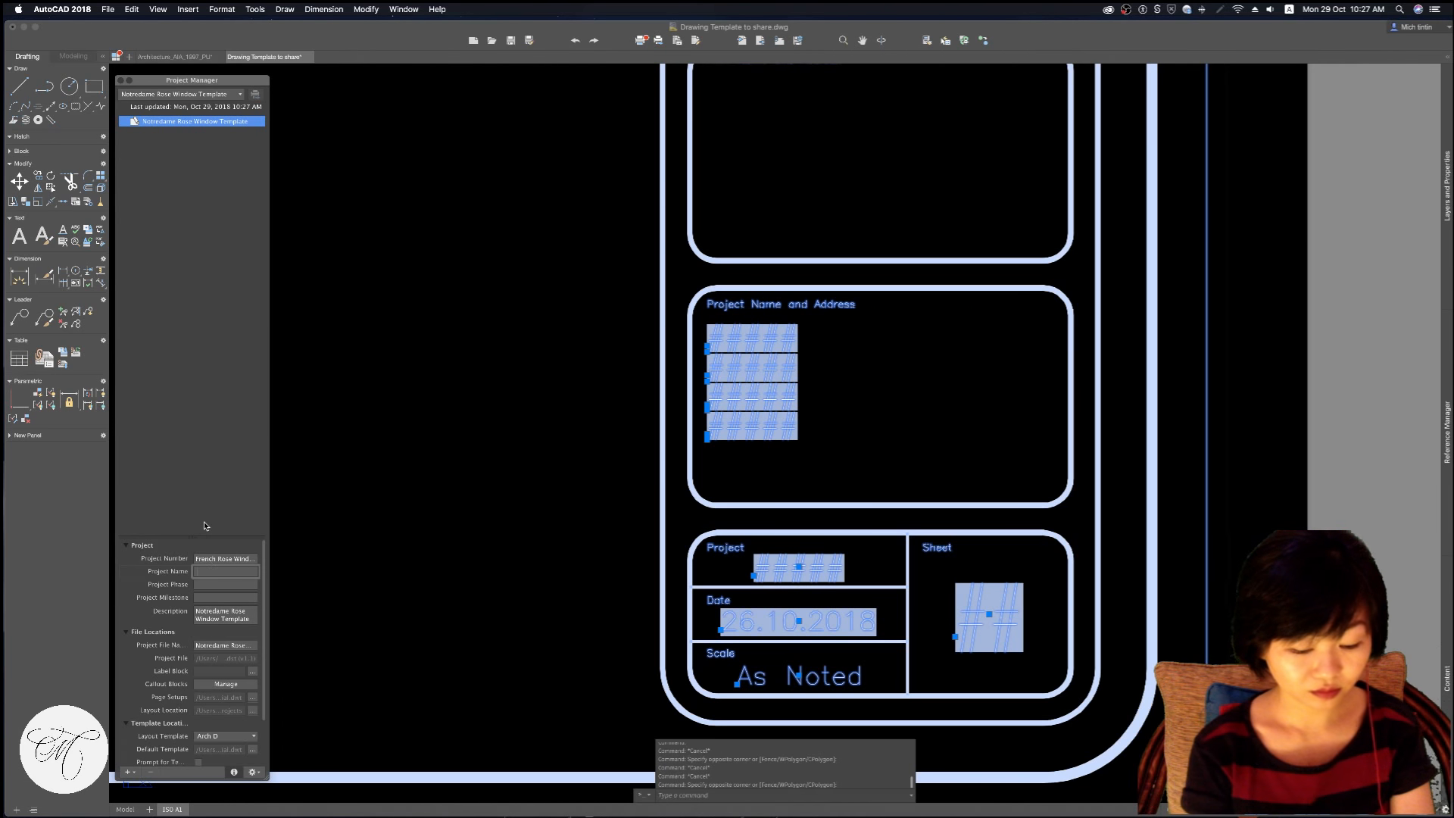
{"action": "type", "text": "Notredam"}
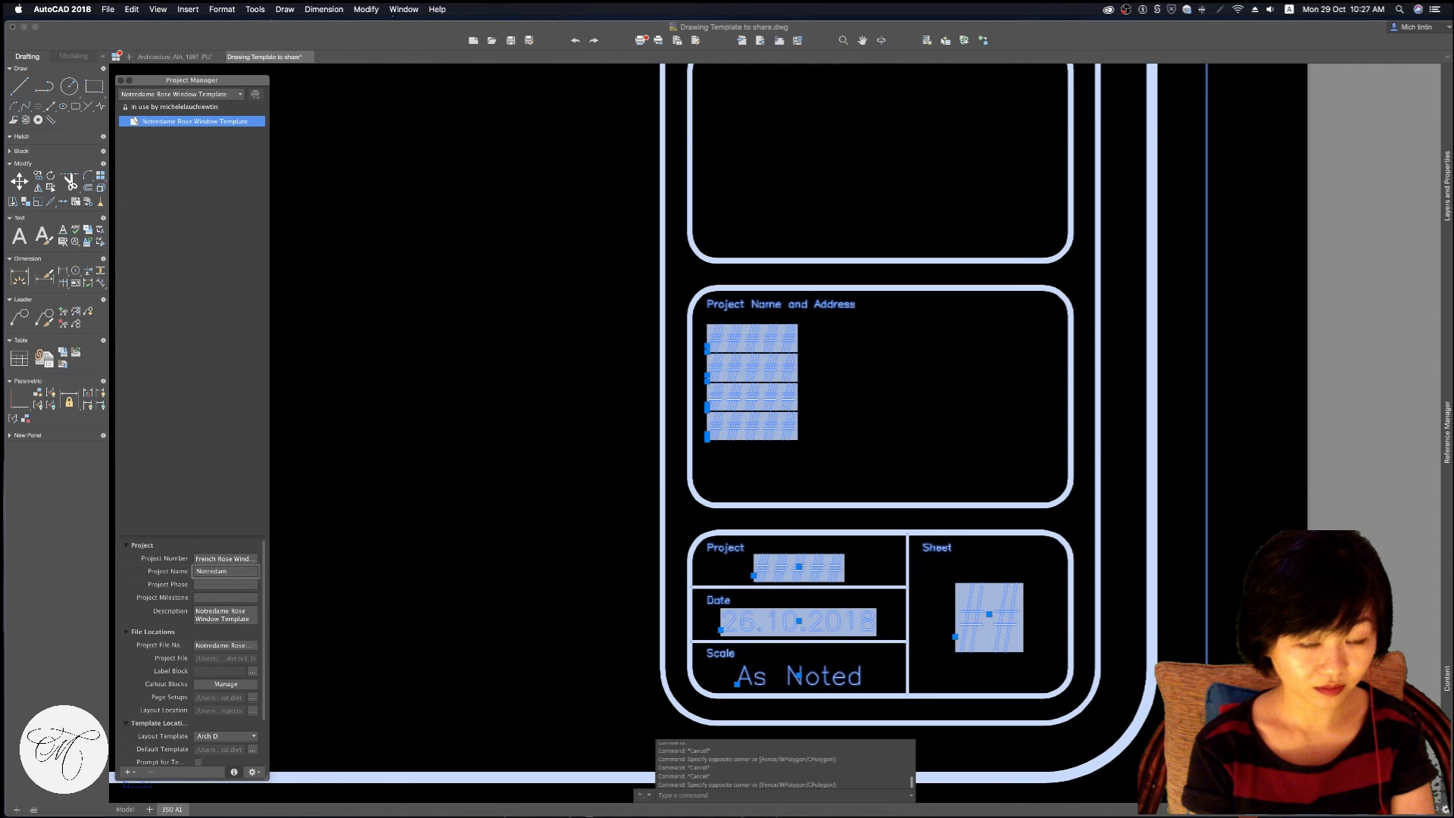
{"action": "left_click", "coordinate": [203, 562]}
{"action": "type", "text": "WQ"}
{"action": "type", "text": "indow"}
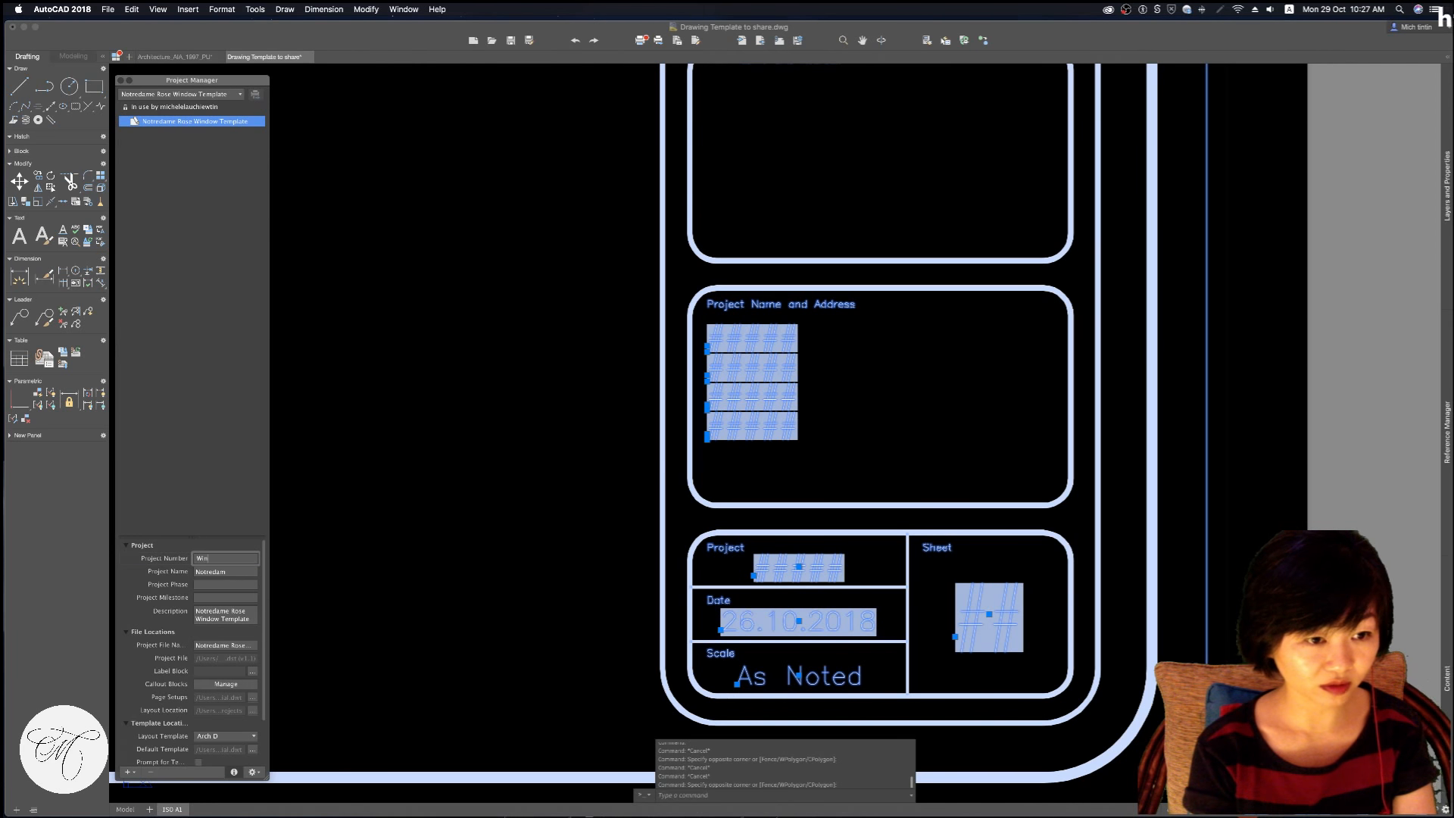
{"action": "left_click", "coordinate": [241, 573]}
{"action": "type", "text": "Notredam Rose"}
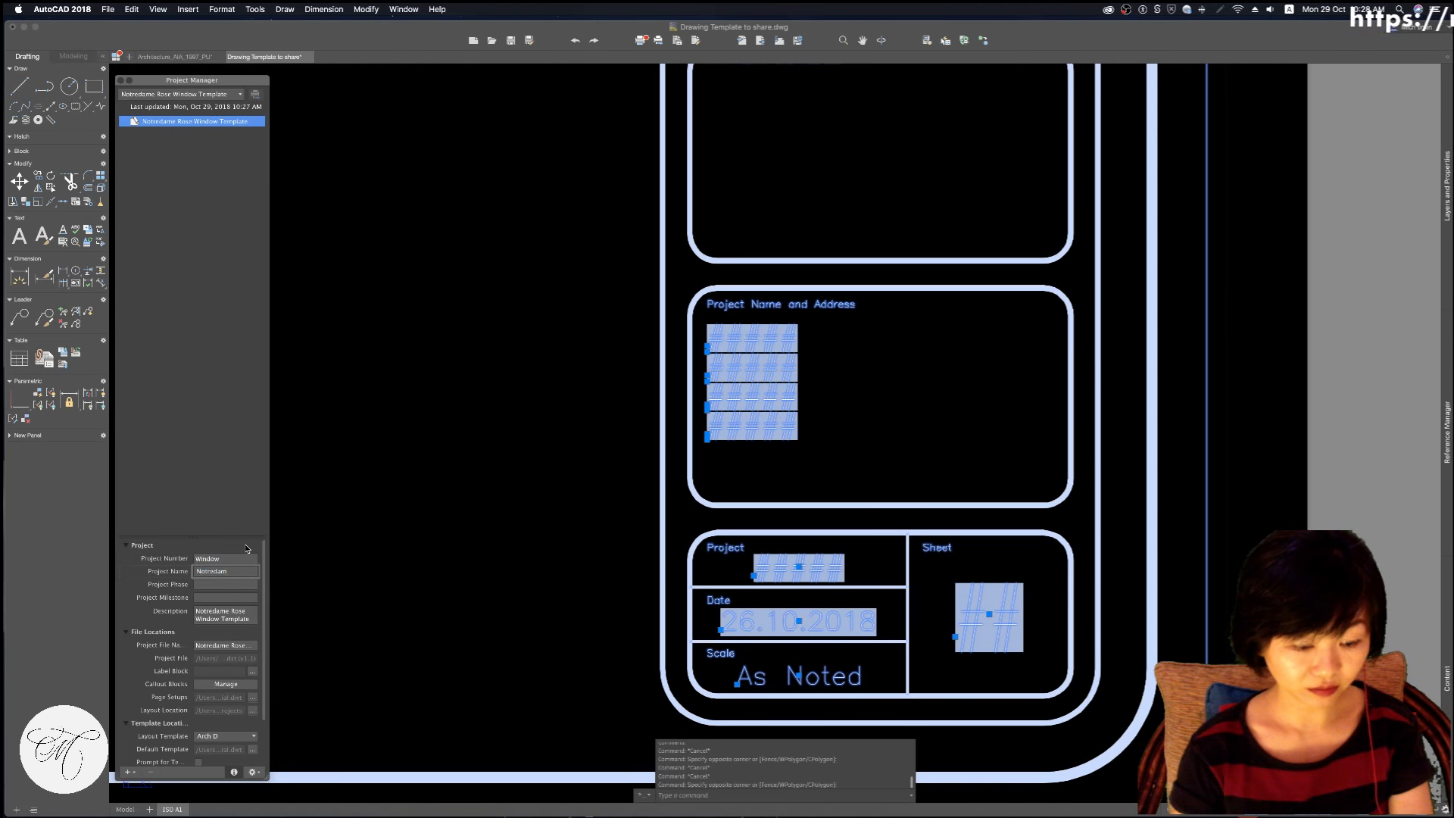
{"action": "type", "text": "Window"}
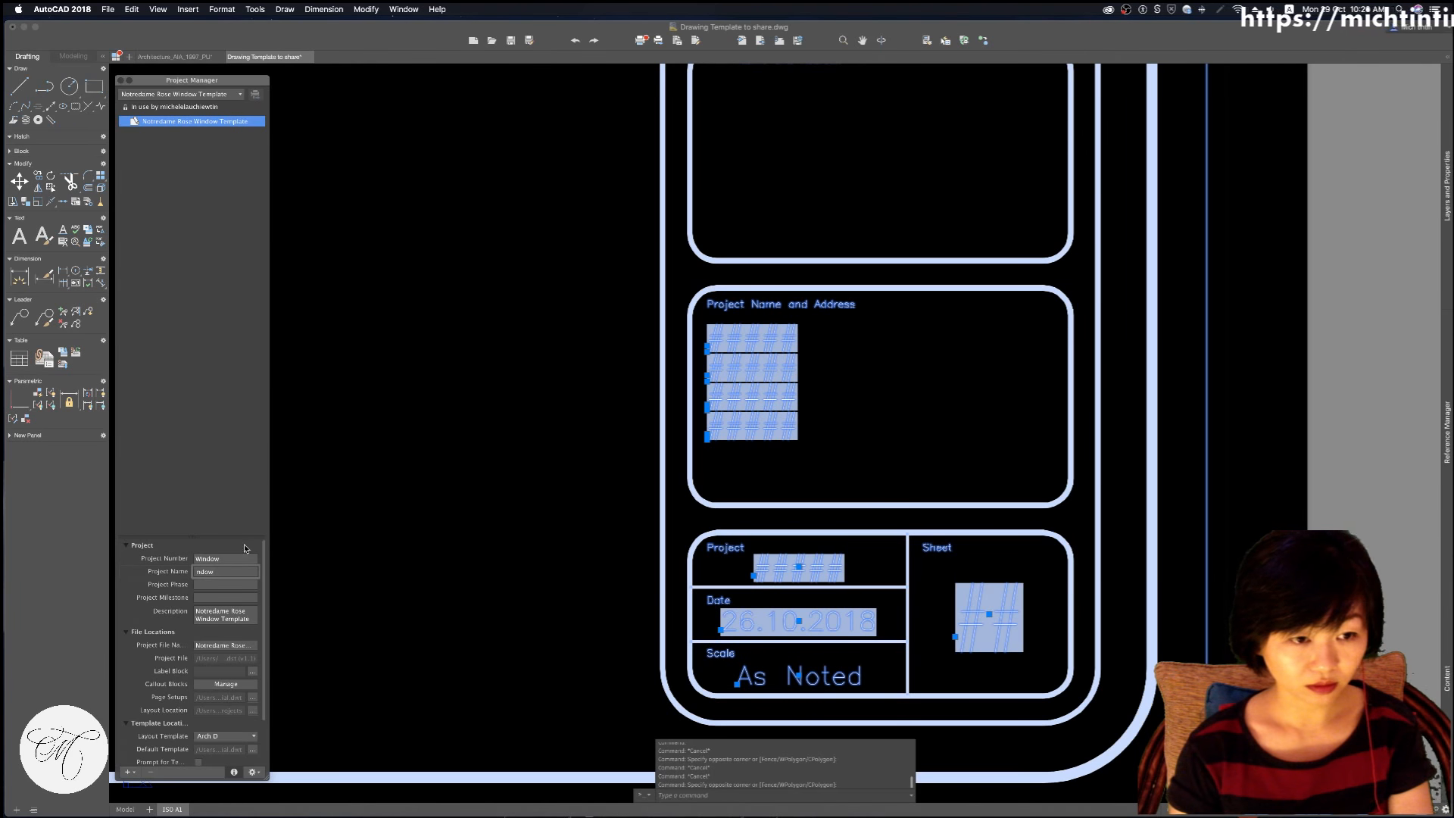
{"action": "key", "text": "Tab"}
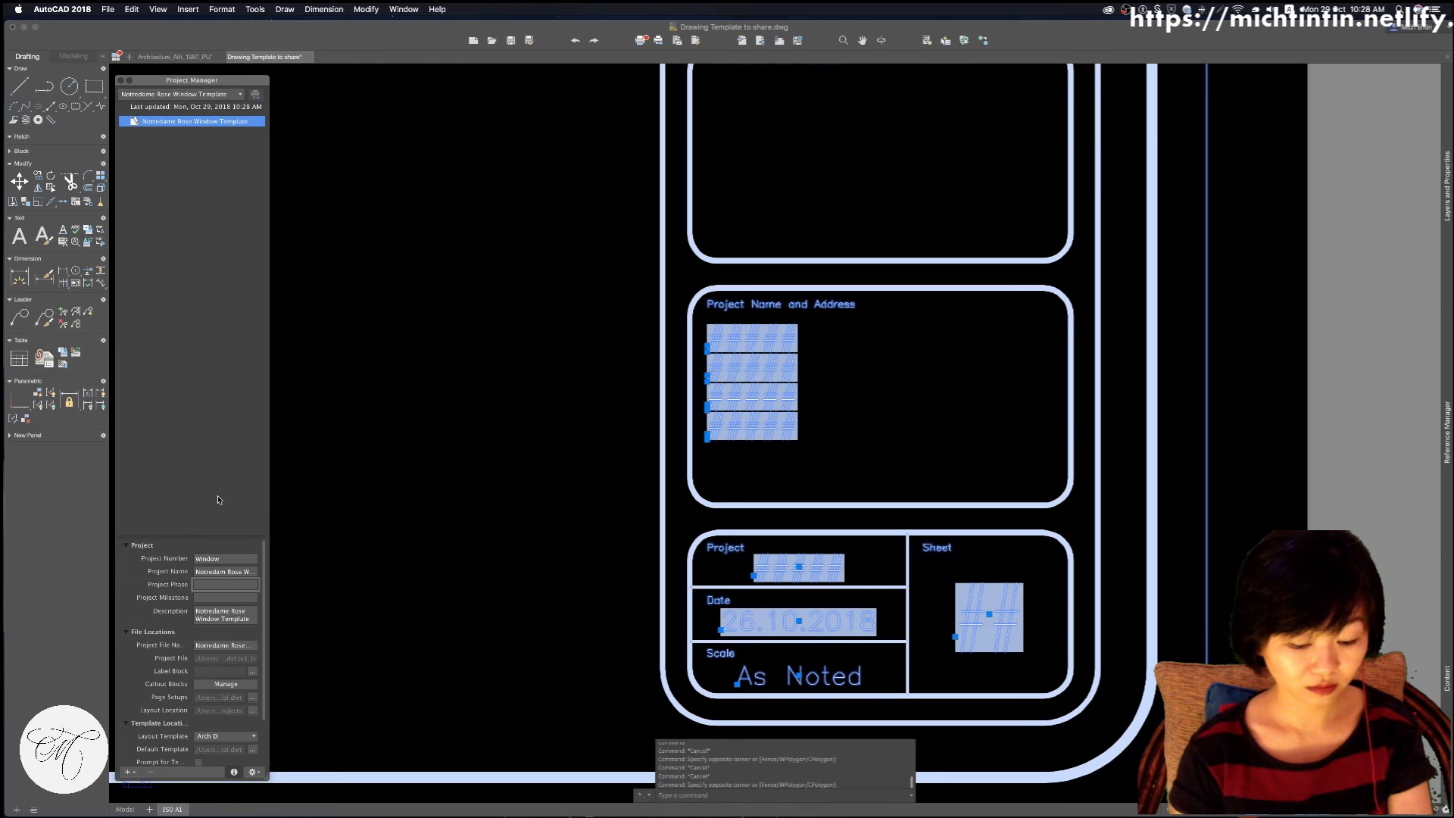
Set the Project Phase to "Draft 1" and the Project Milestone to "-", keeping the existing description
{"action": "type", "text": "Draft 1"}
{"action": "left_click", "coordinate": [230, 610]}
{"action": "left_click", "coordinate": [237, 598]}
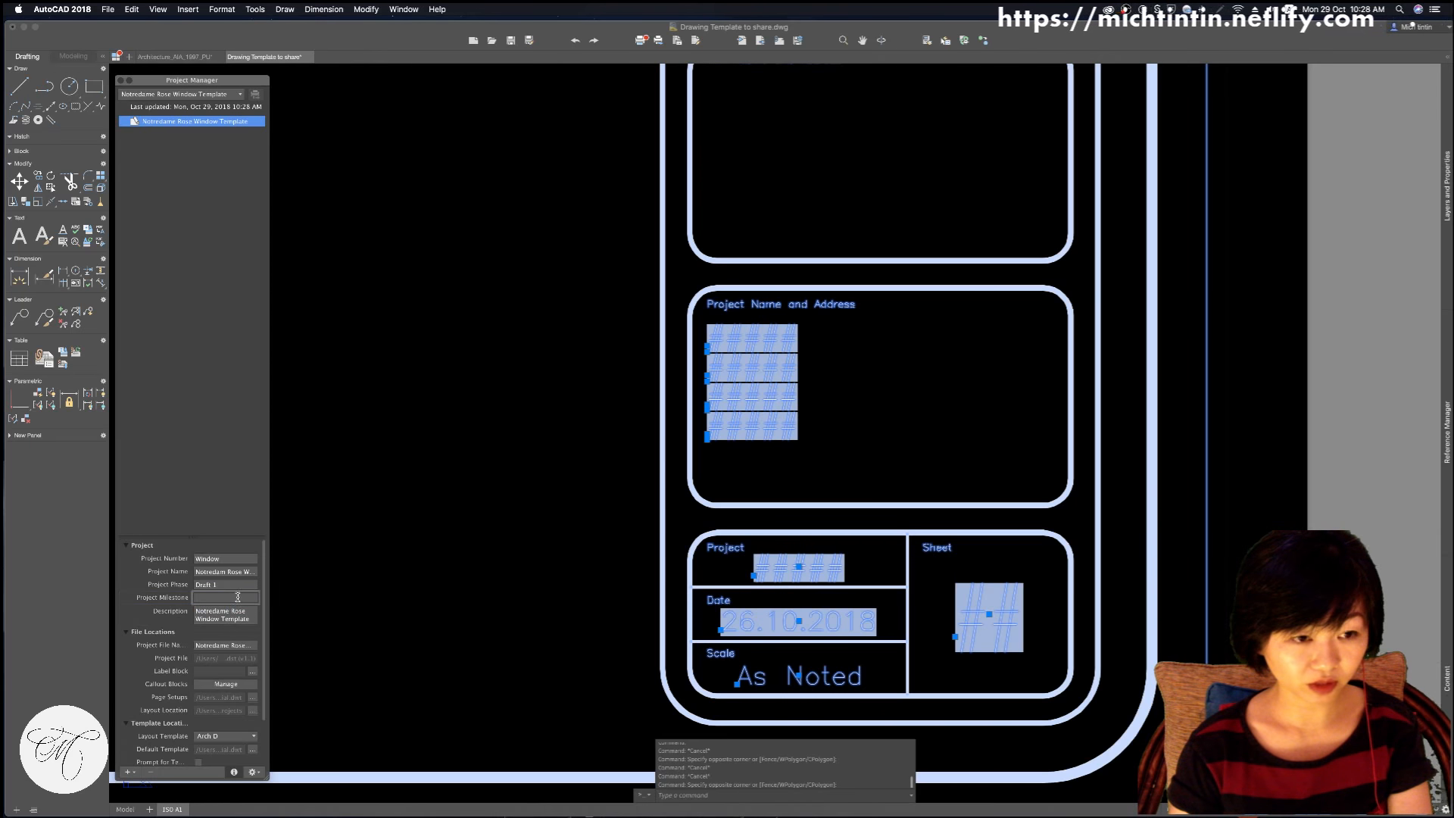
{"action": "type", "text": "-"}
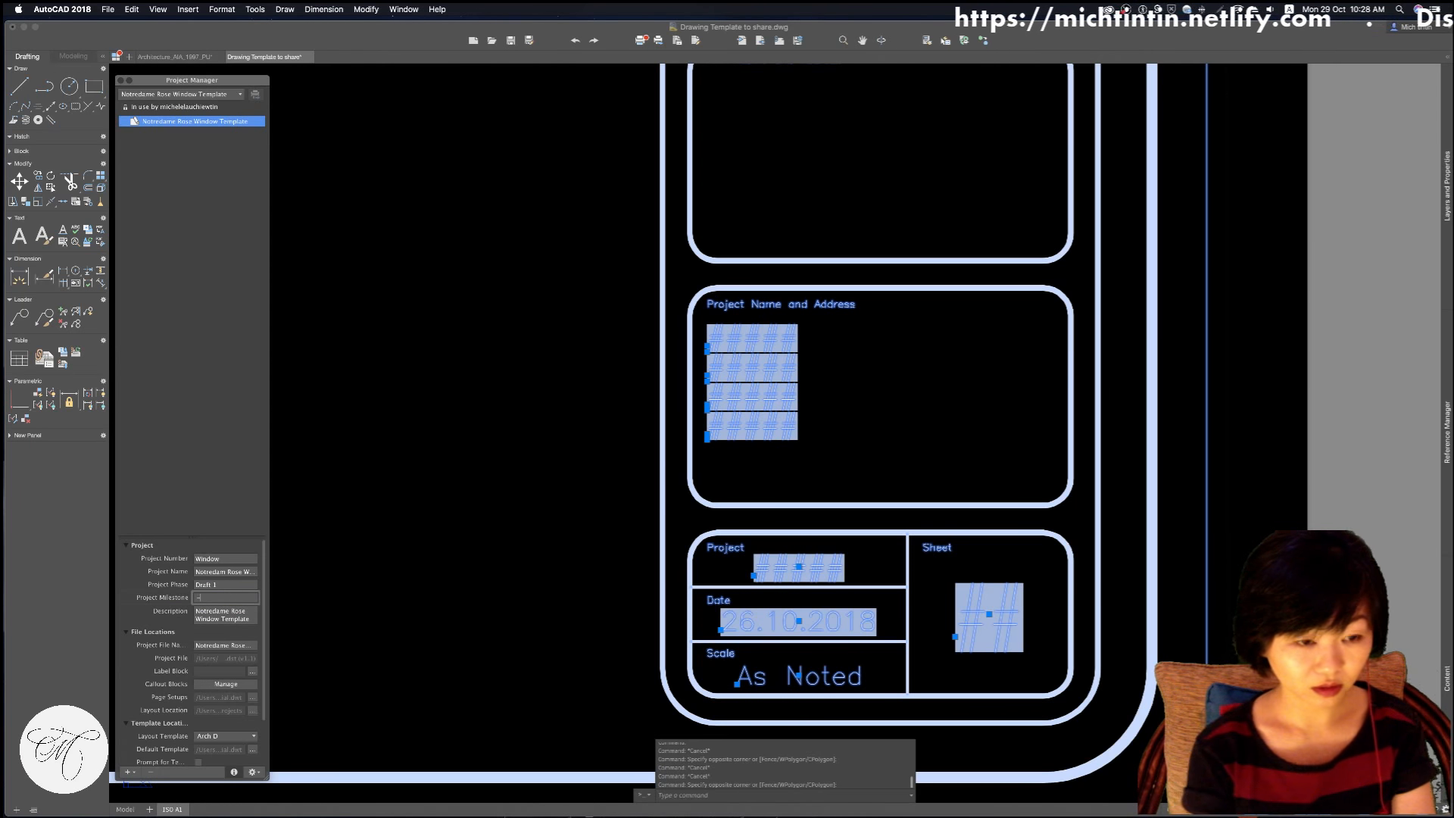
{"action": "key", "text": "Tab"}
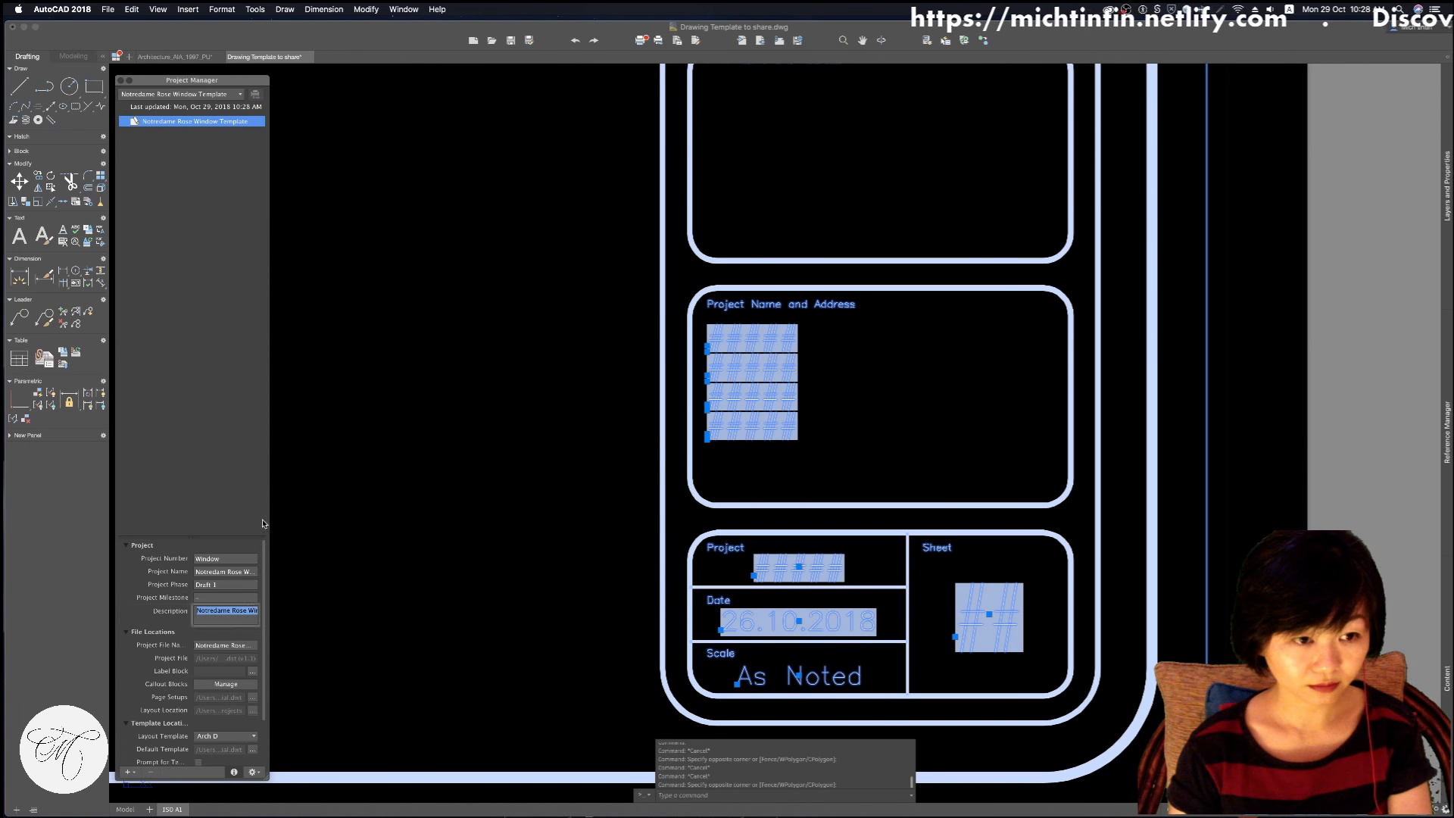
{"action": "left_click", "coordinate": [234, 617]}
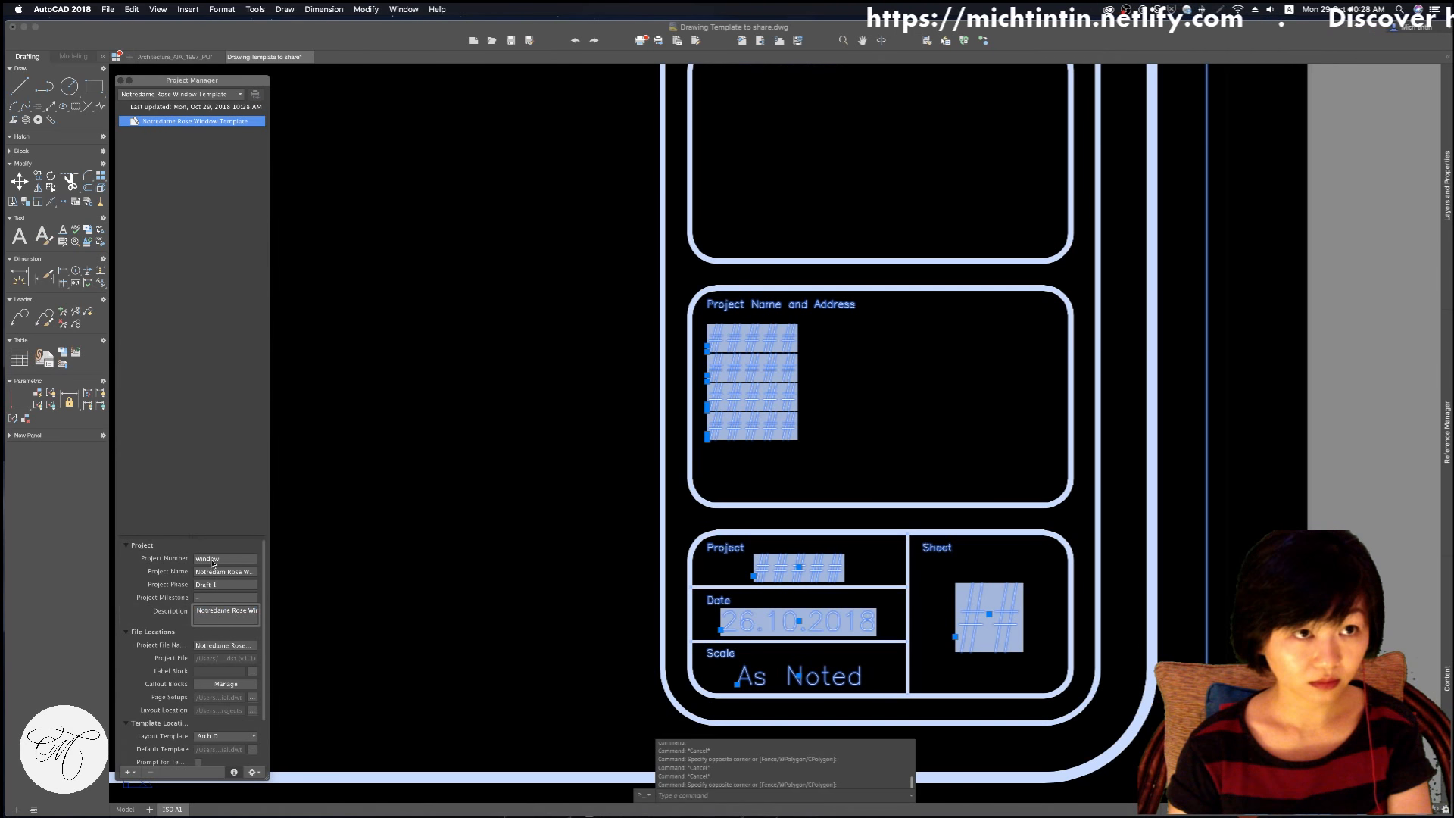
{"action": "scroll", "coordinate": [221, 638], "scroll_direction": "down", "scroll_amount": 3}
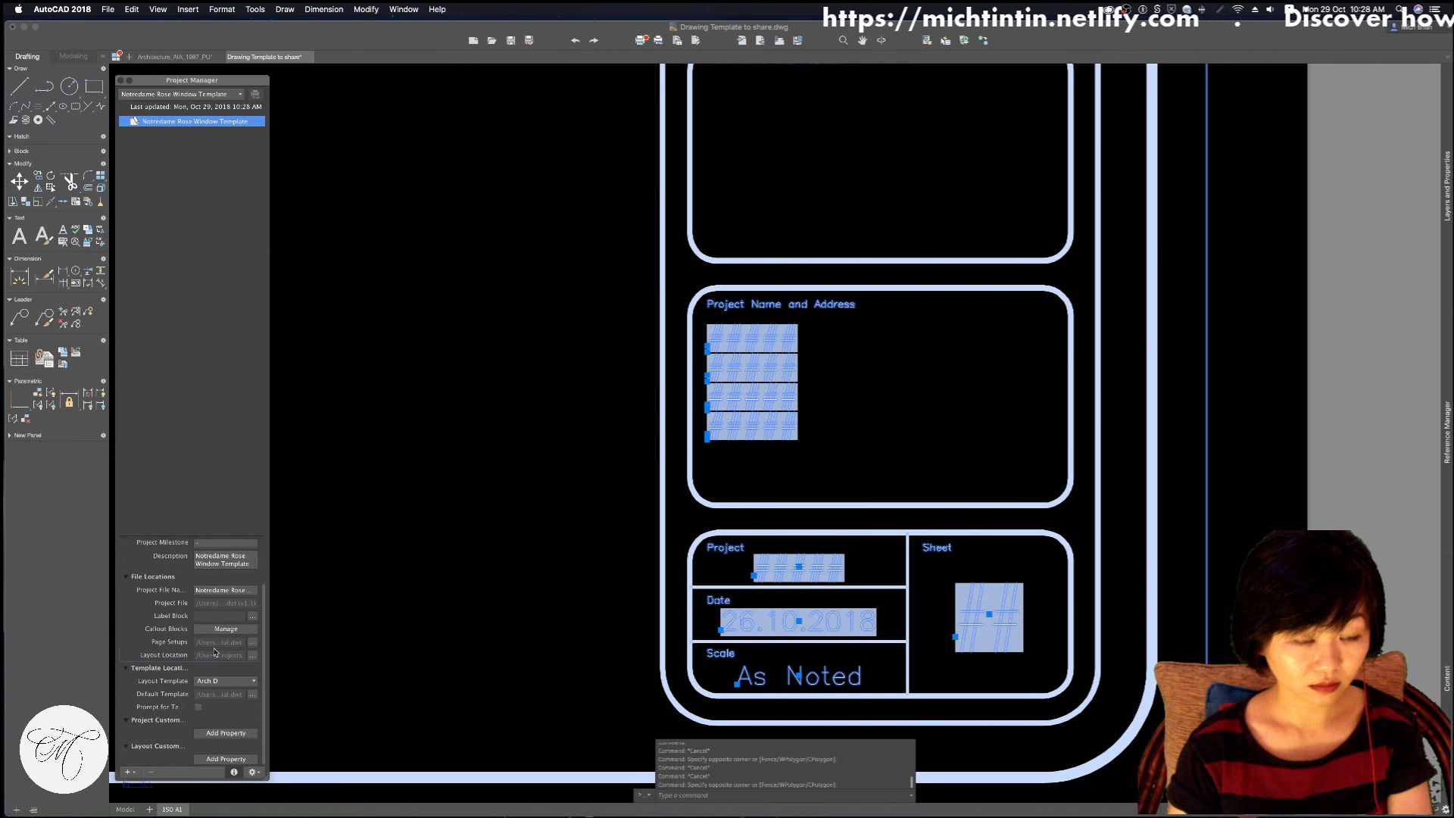
{"action": "left_click", "coordinate": [218, 508]}
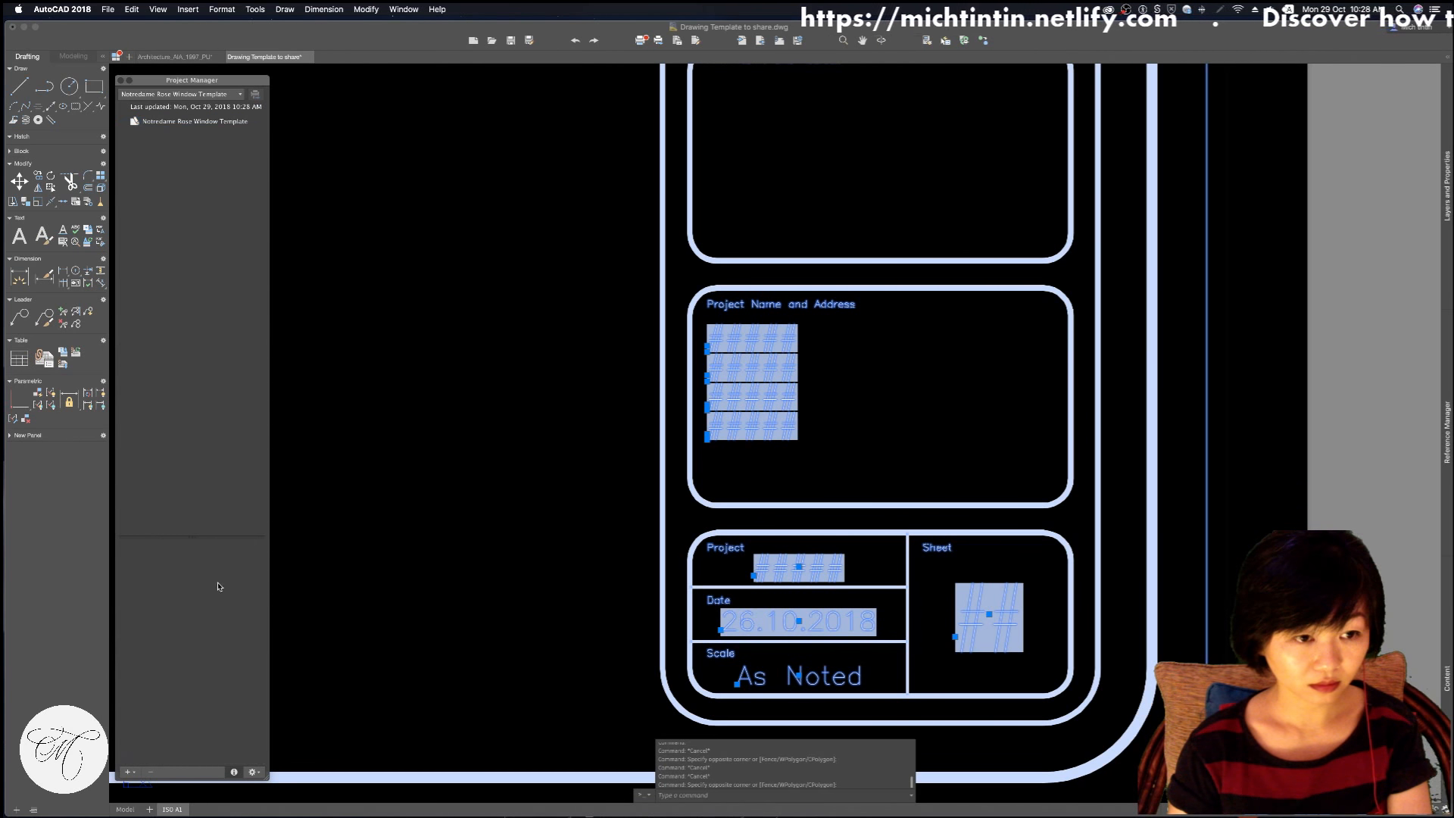
{"action": "left_click", "coordinate": [232, 122]}
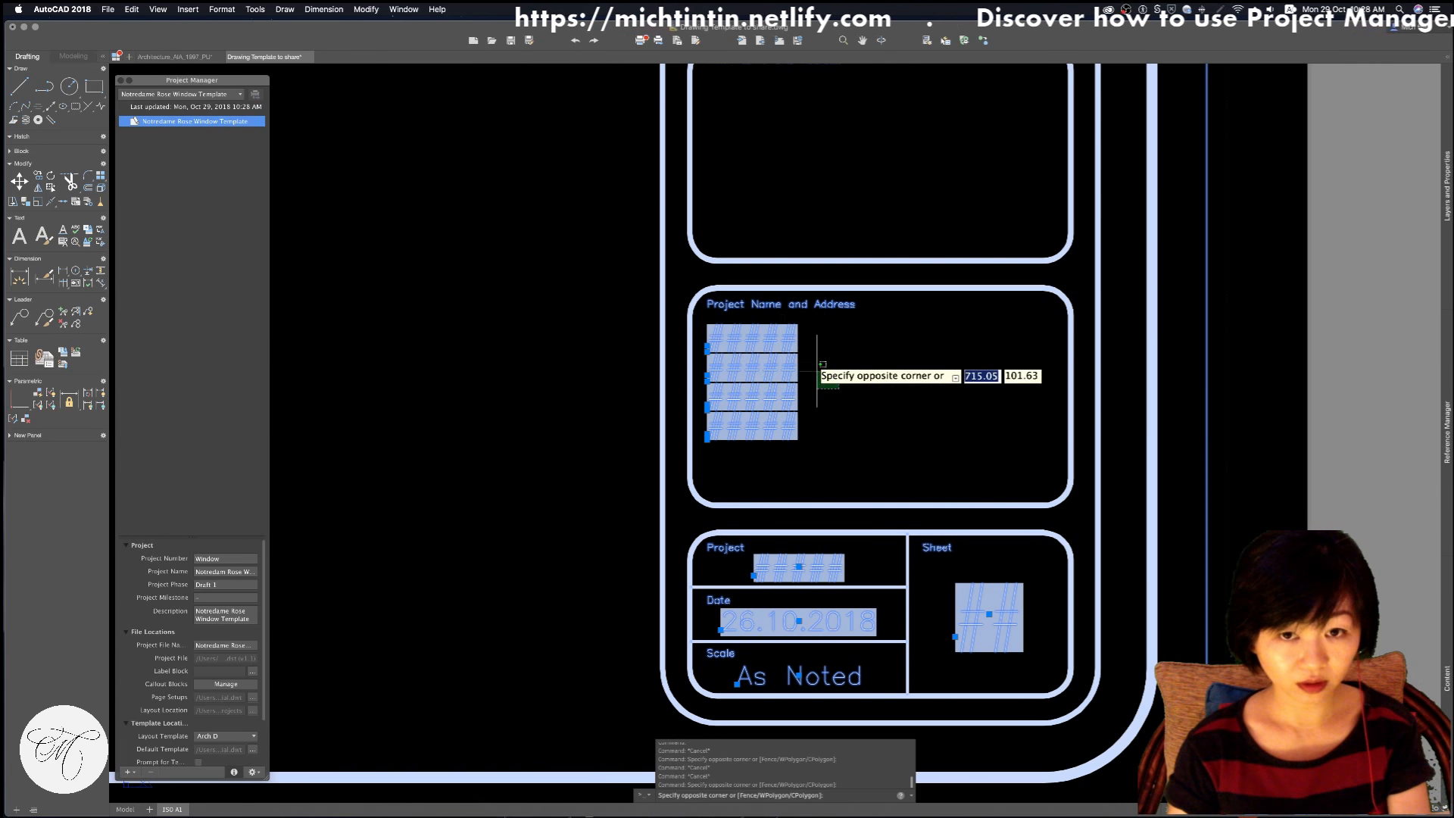
Clear the selection of the title block in the ISO A1 layout
{"action": "key", "text": "Escape"}
{"action": "key", "text": "Escape"}
{"action": "left_click", "coordinate": [788, 337]}
{"action": "left_click", "coordinate": [782, 371]}
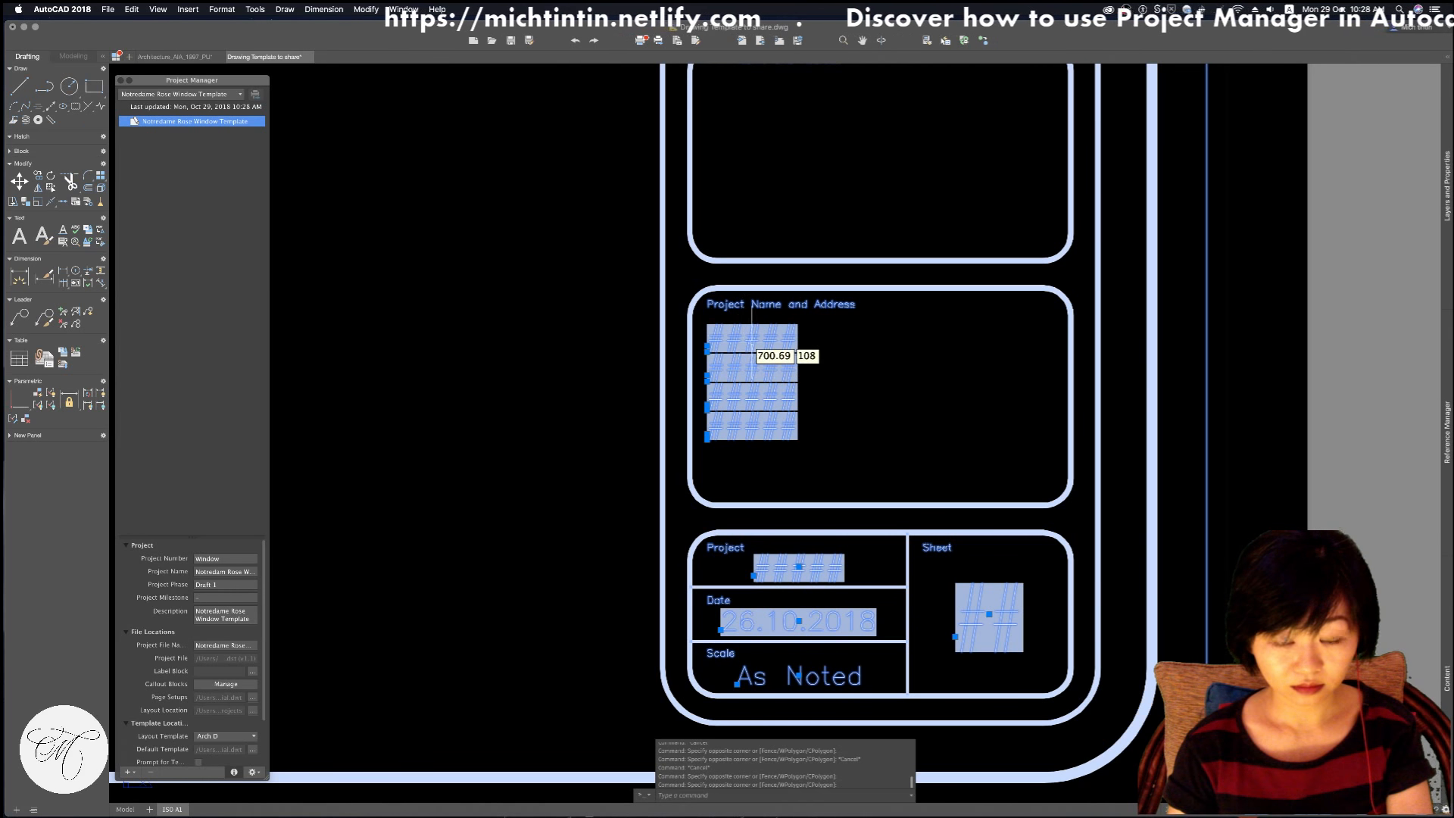
{"action": "key", "text": "Escape"}
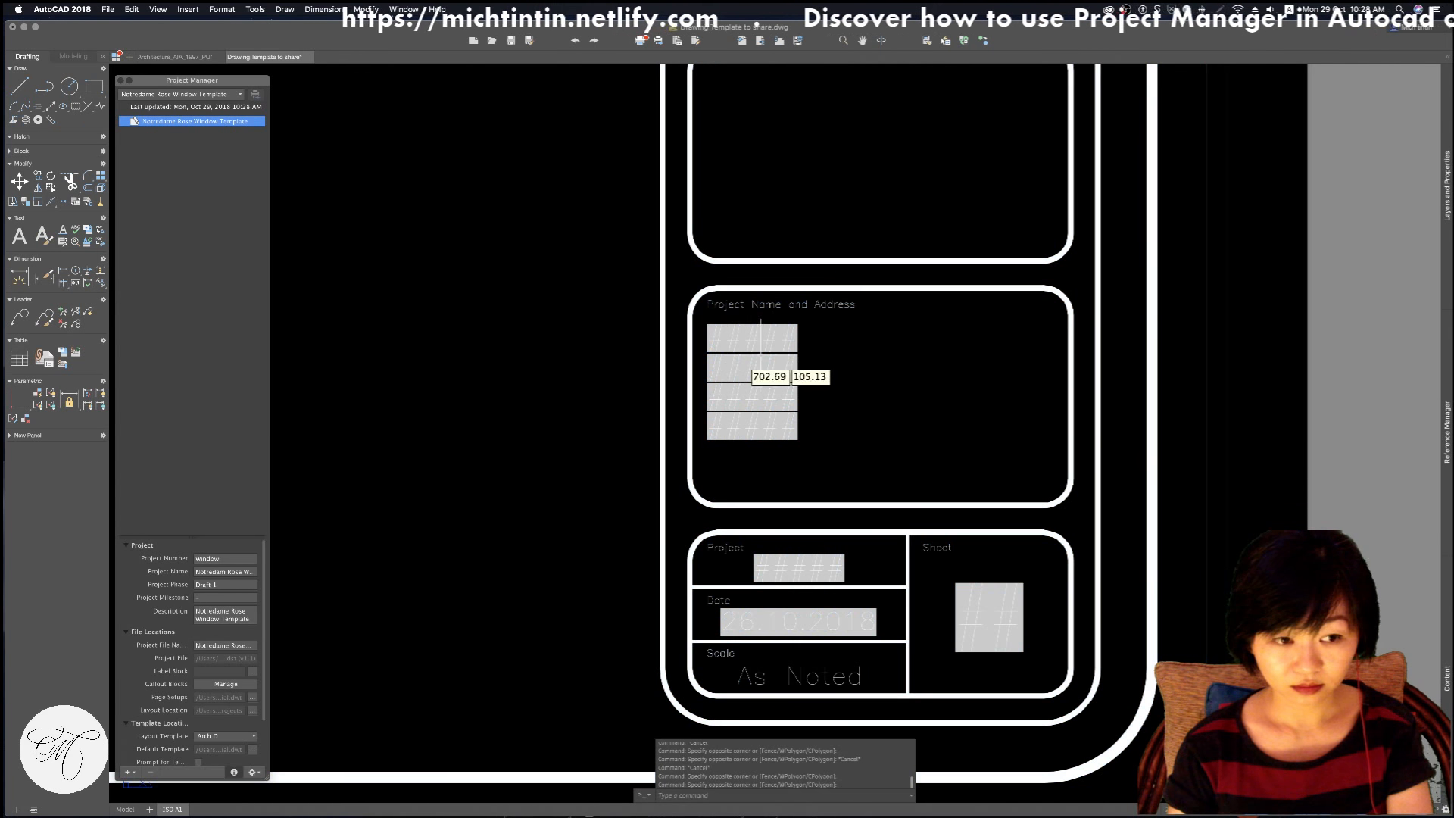
Open the project's Label Block setting, look through the Desktop for a drawing, and cancel the file browser
{"action": "left_click", "coordinate": [212, 597]}
{"action": "left_click", "coordinate": [229, 647]}
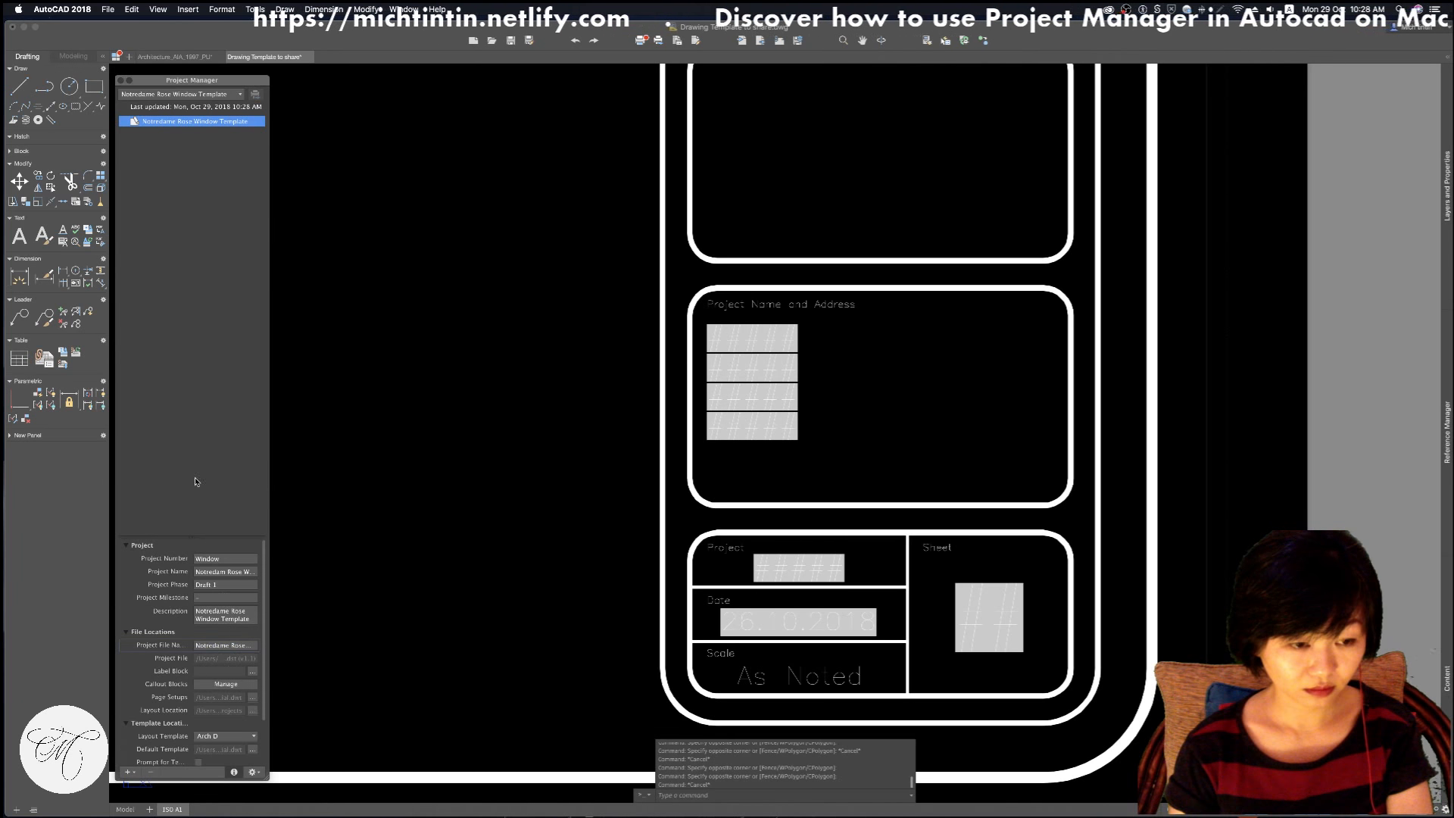
{"action": "left_click", "coordinate": [238, 584]}
{"action": "left_click", "coordinate": [242, 601]}
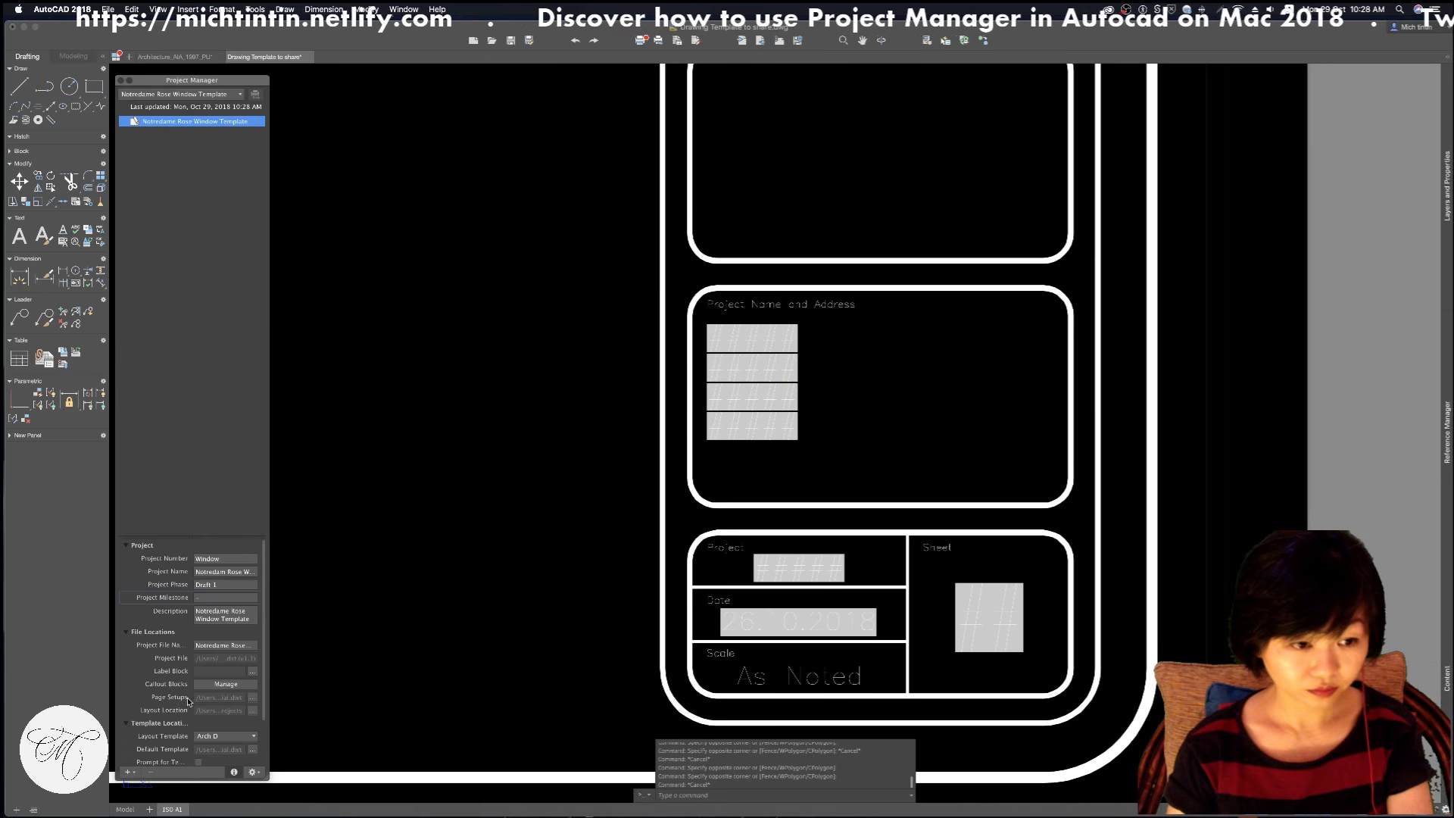
{"action": "scroll", "coordinate": [190, 682], "scroll_direction": "down", "scroll_amount": 3}
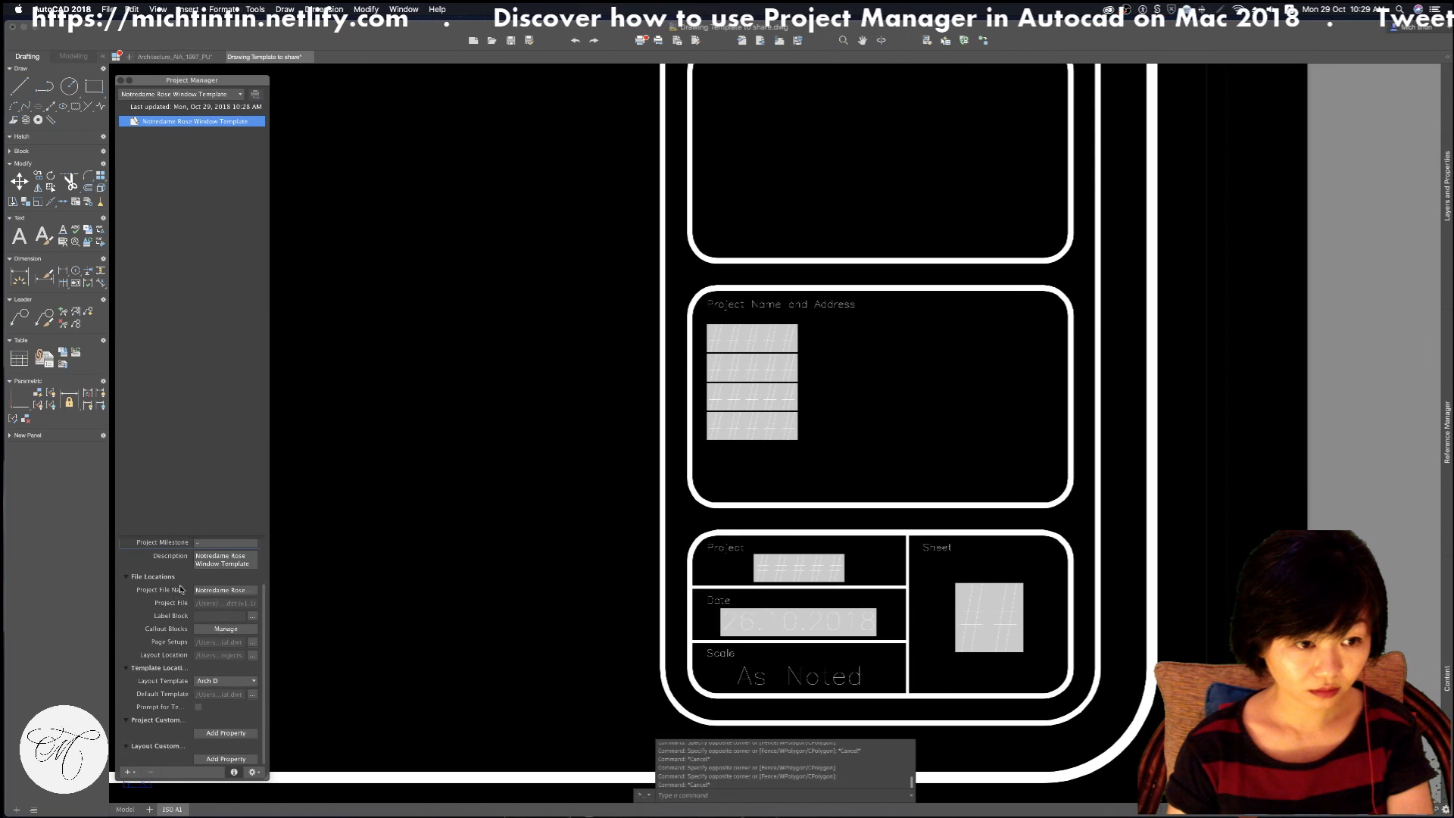
{"action": "left_click", "coordinate": [253, 616]}
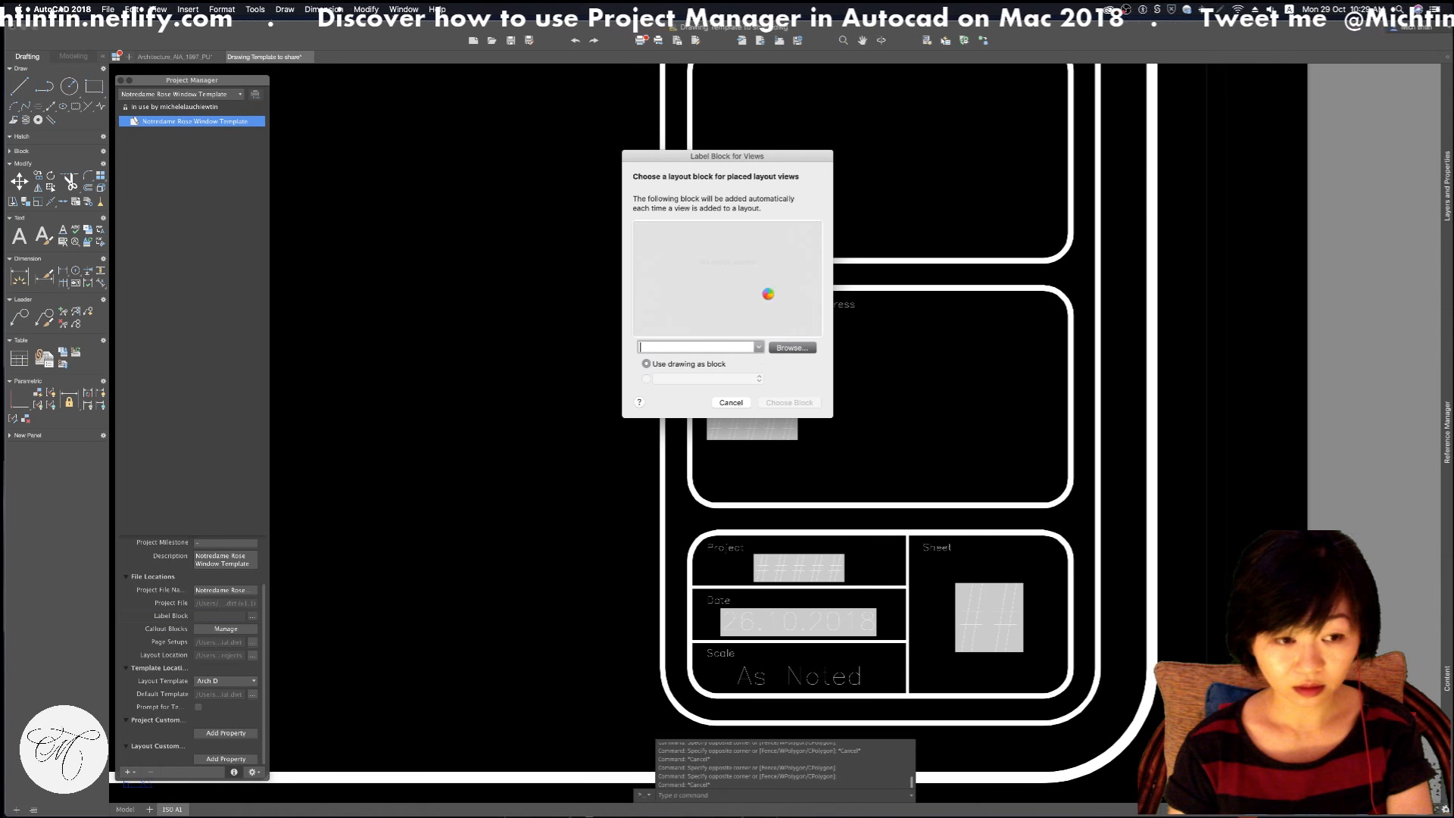
{"action": "left_click", "coordinate": [790, 348]}
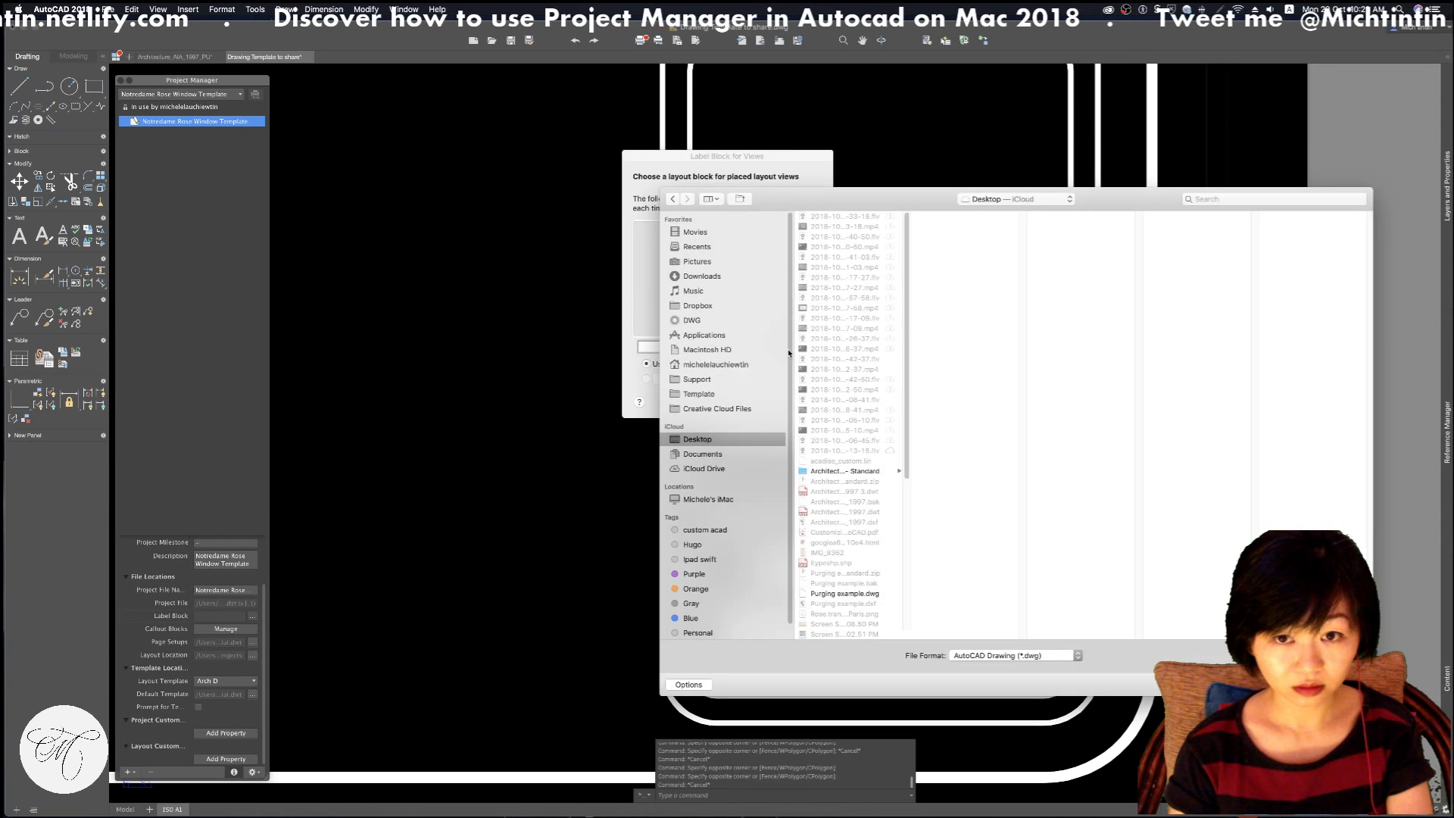
{"action": "key", "text": "Escape"}
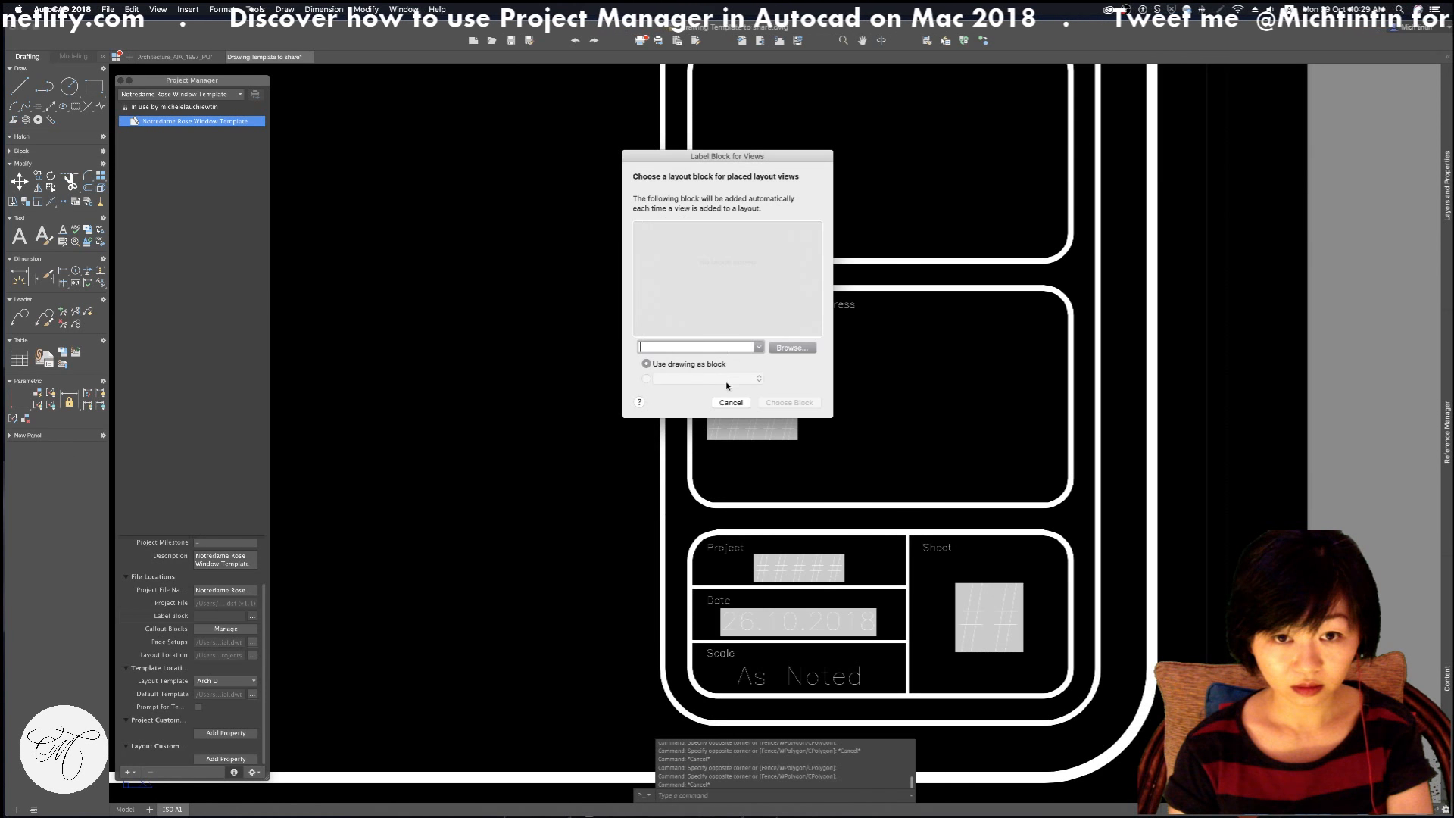
Compare the previews of the two recent title block drawings offered as the label block for views
{"action": "left_click", "coordinate": [760, 348]}
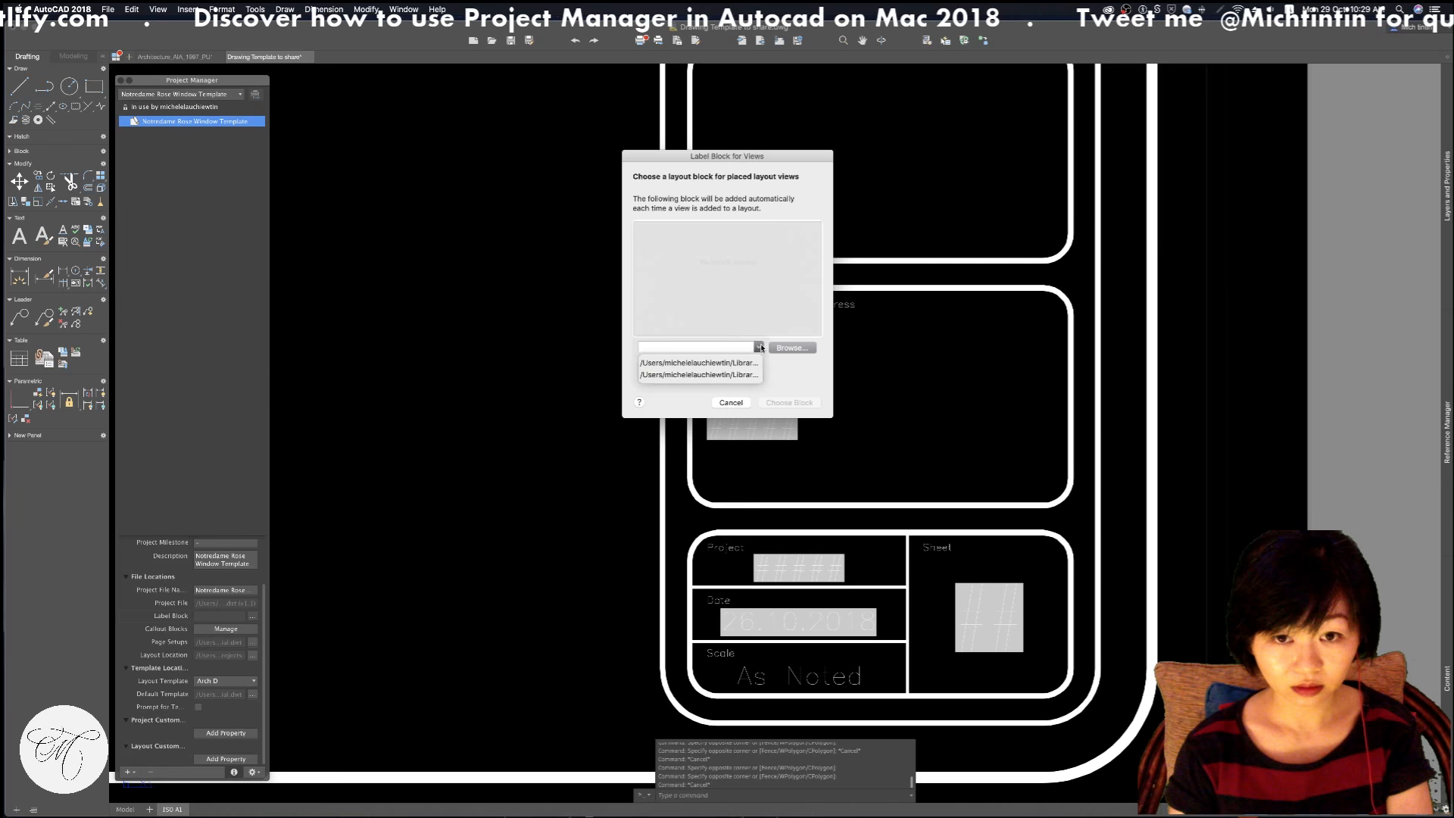
{"action": "left_click", "coordinate": [750, 362]}
{"action": "left_click", "coordinate": [760, 347]}
{"action": "left_click", "coordinate": [739, 379]}
{"action": "left_click", "coordinate": [760, 348]}
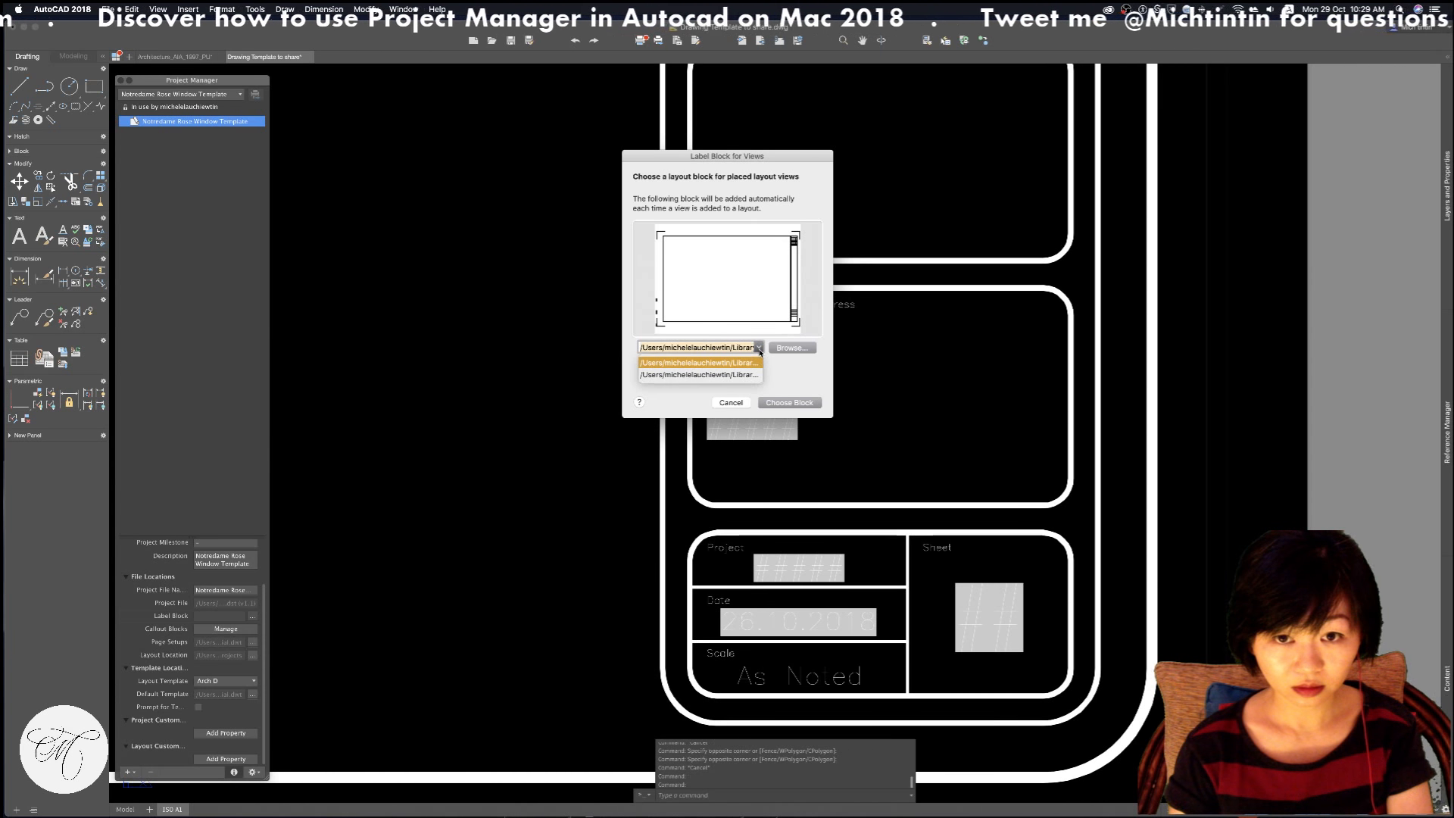
{"action": "left_click", "coordinate": [750, 363]}
{"action": "left_click", "coordinate": [759, 348]}
{"action": "left_click", "coordinate": [744, 375]}
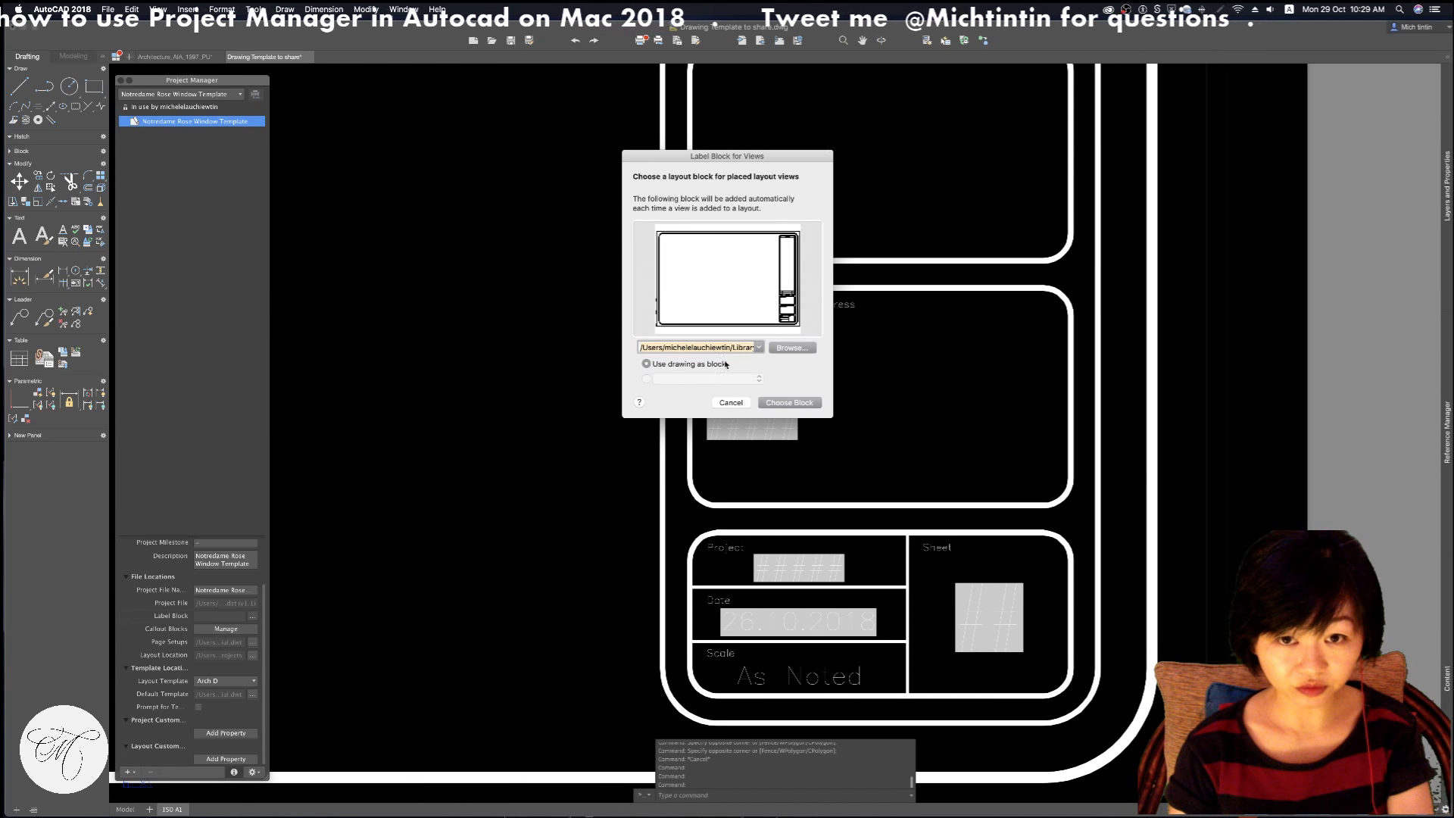
Choose the recent drawing with the narrow title strip and corner marks as the project's label block, using the whole drawing as the block
{"action": "left_click", "coordinate": [759, 347]}
{"action": "left_click", "coordinate": [748, 375]}
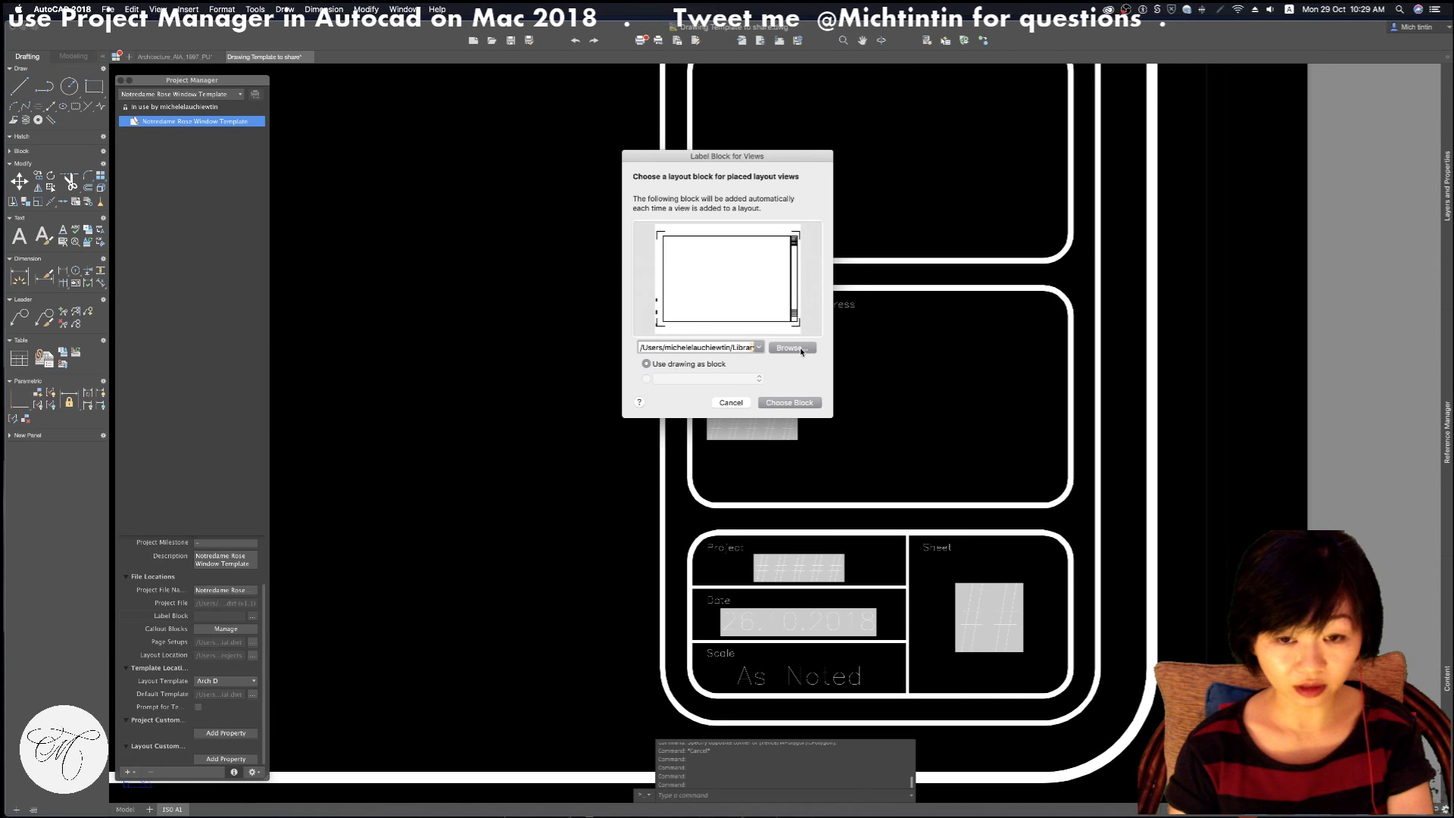
{"action": "left_click", "coordinate": [799, 350]}
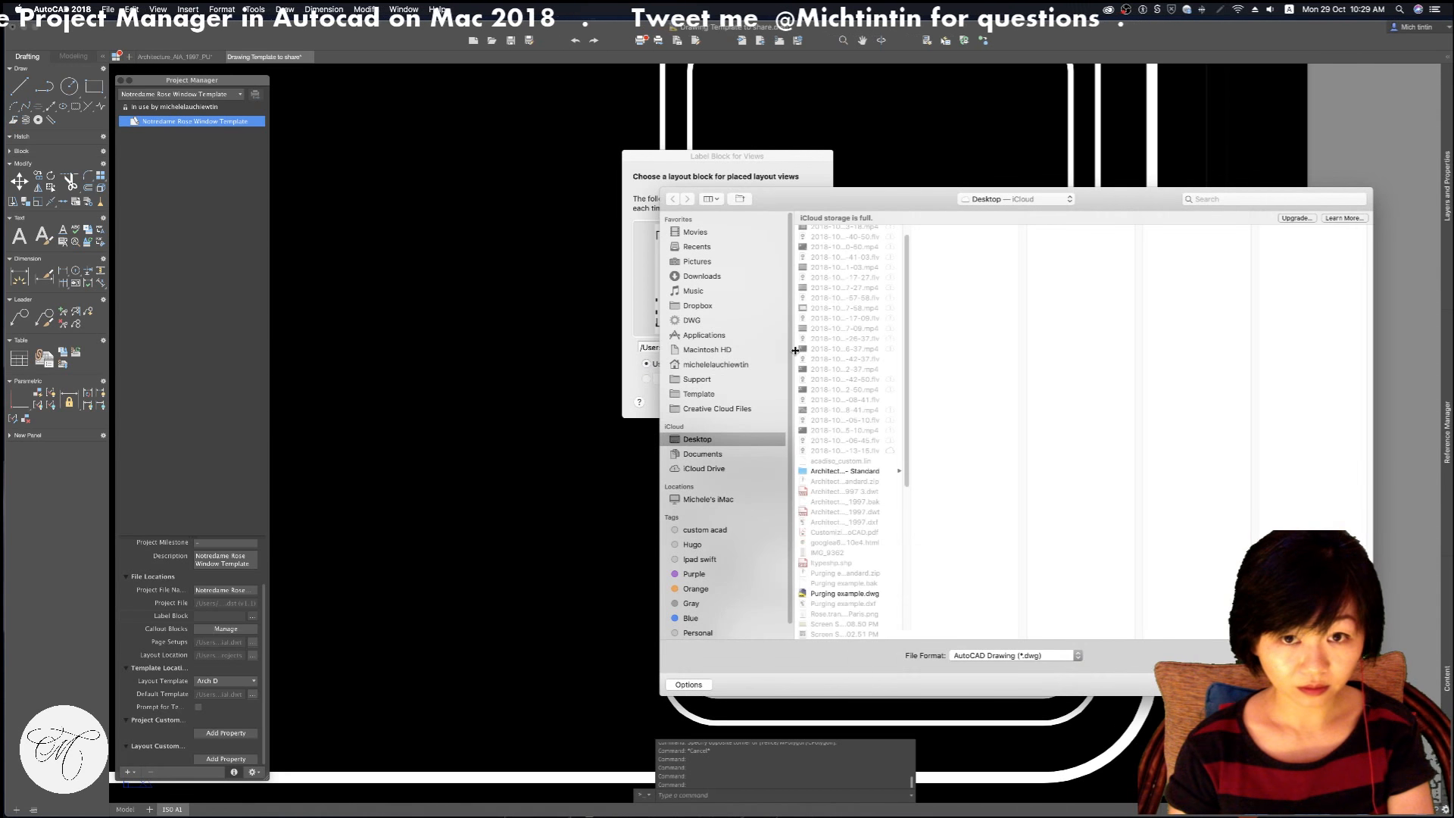
{"action": "key", "text": "Escape"}
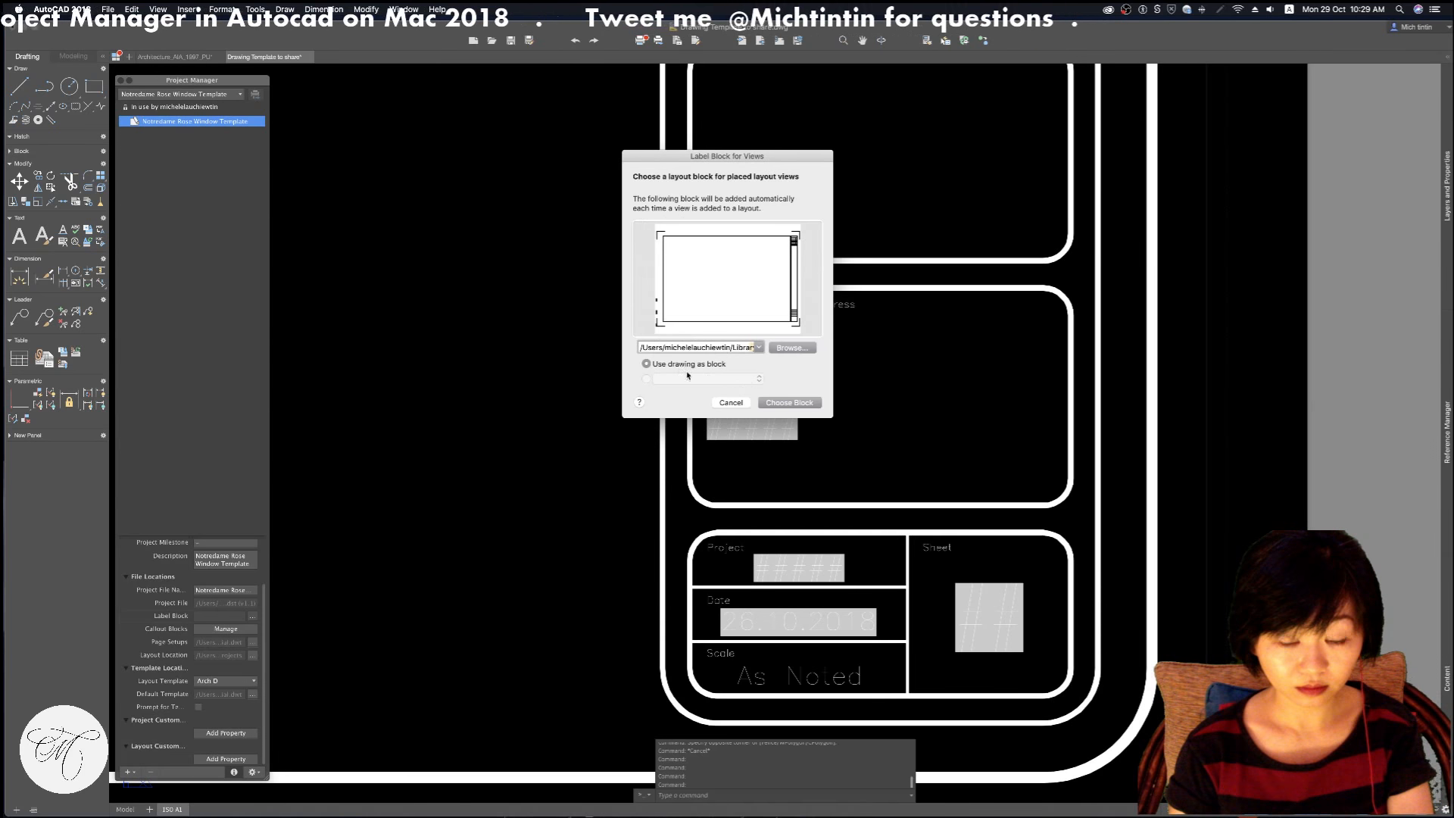
{"action": "left_click", "coordinate": [780, 406]}
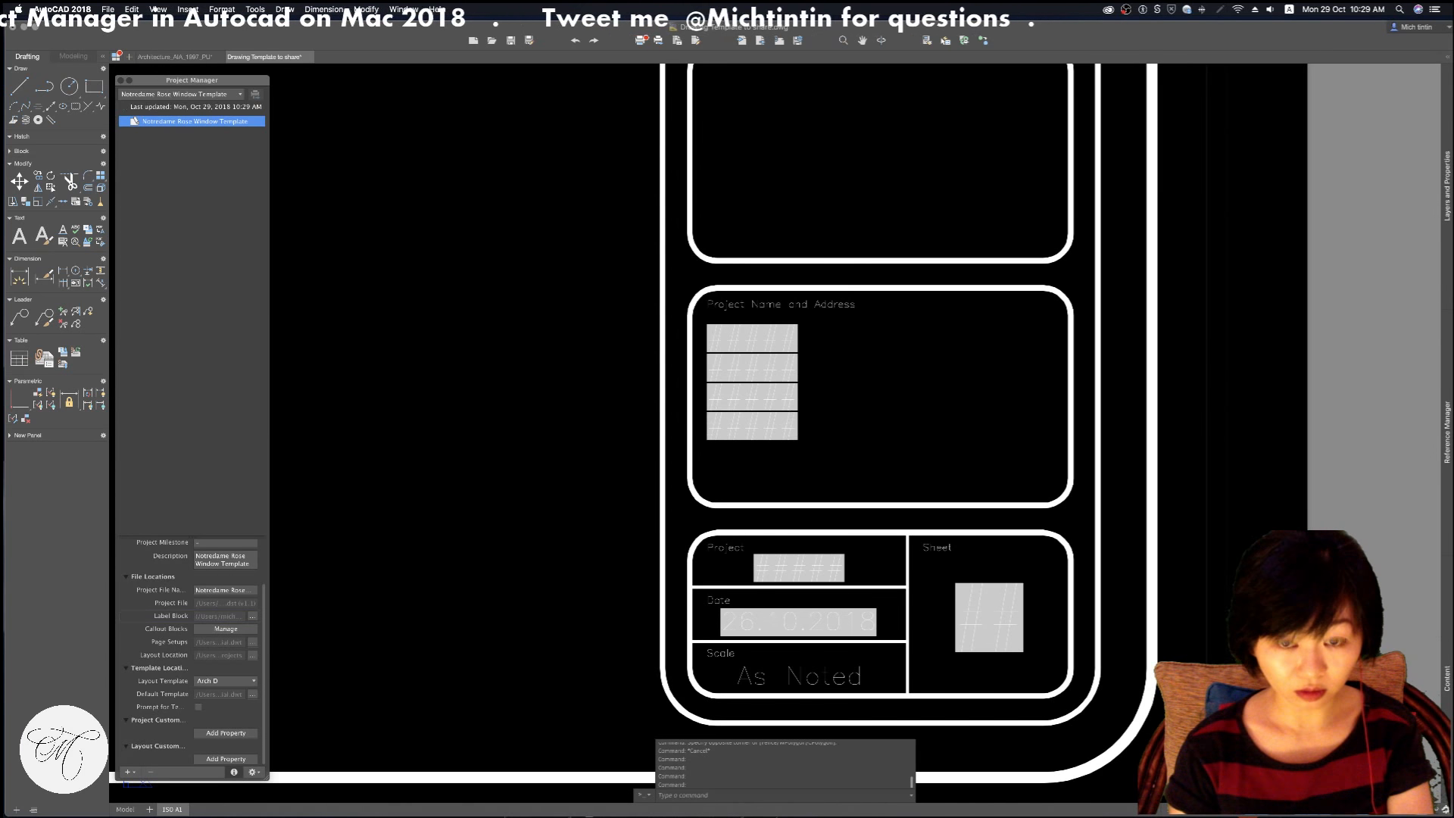
Add a new blank layout after ISO A1 in the drawing
{"action": "scroll", "coordinate": [604, 416], "scroll_direction": "down", "scroll_amount": 4}
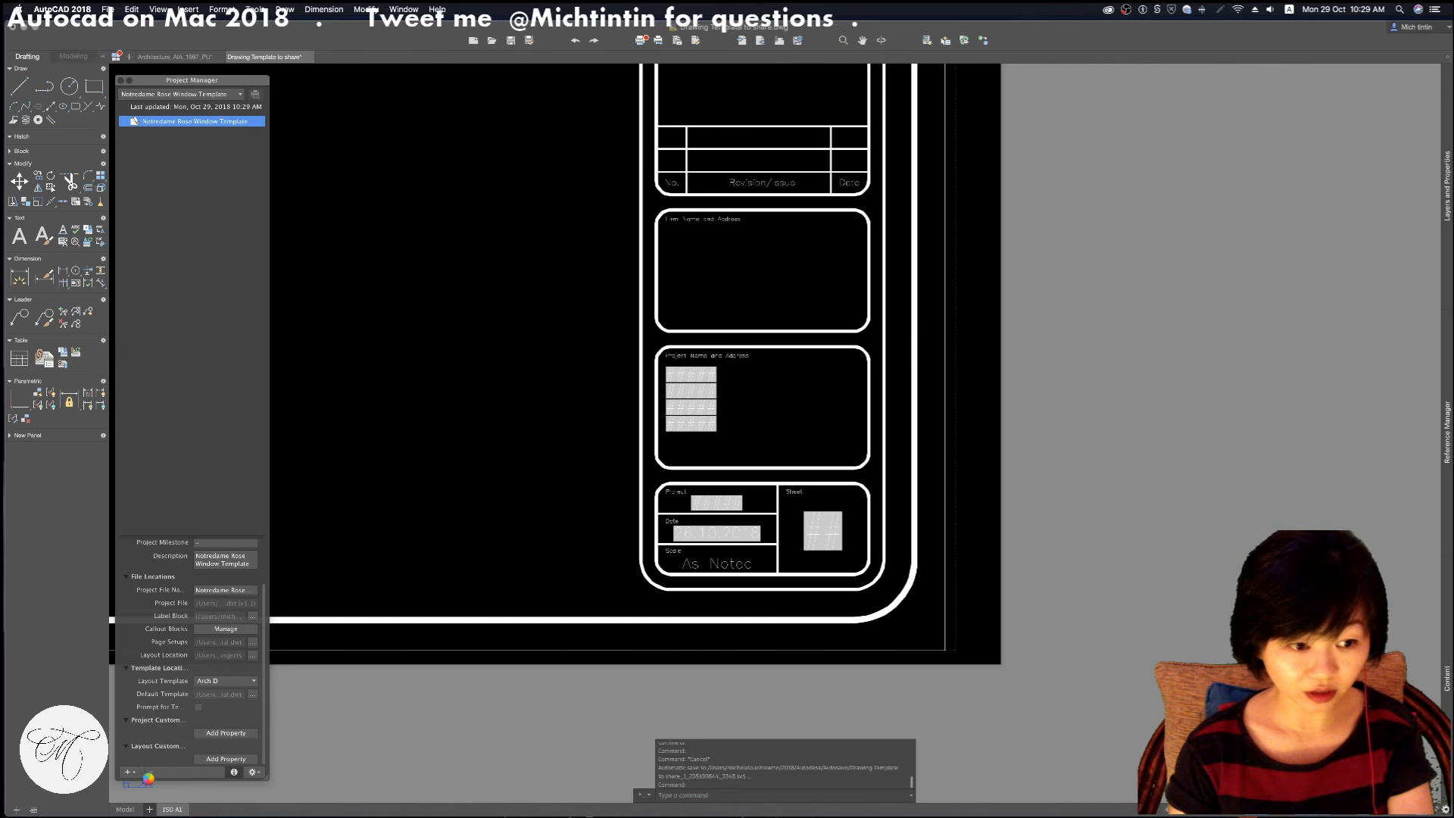
{"action": "left_click", "coordinate": [150, 809]}
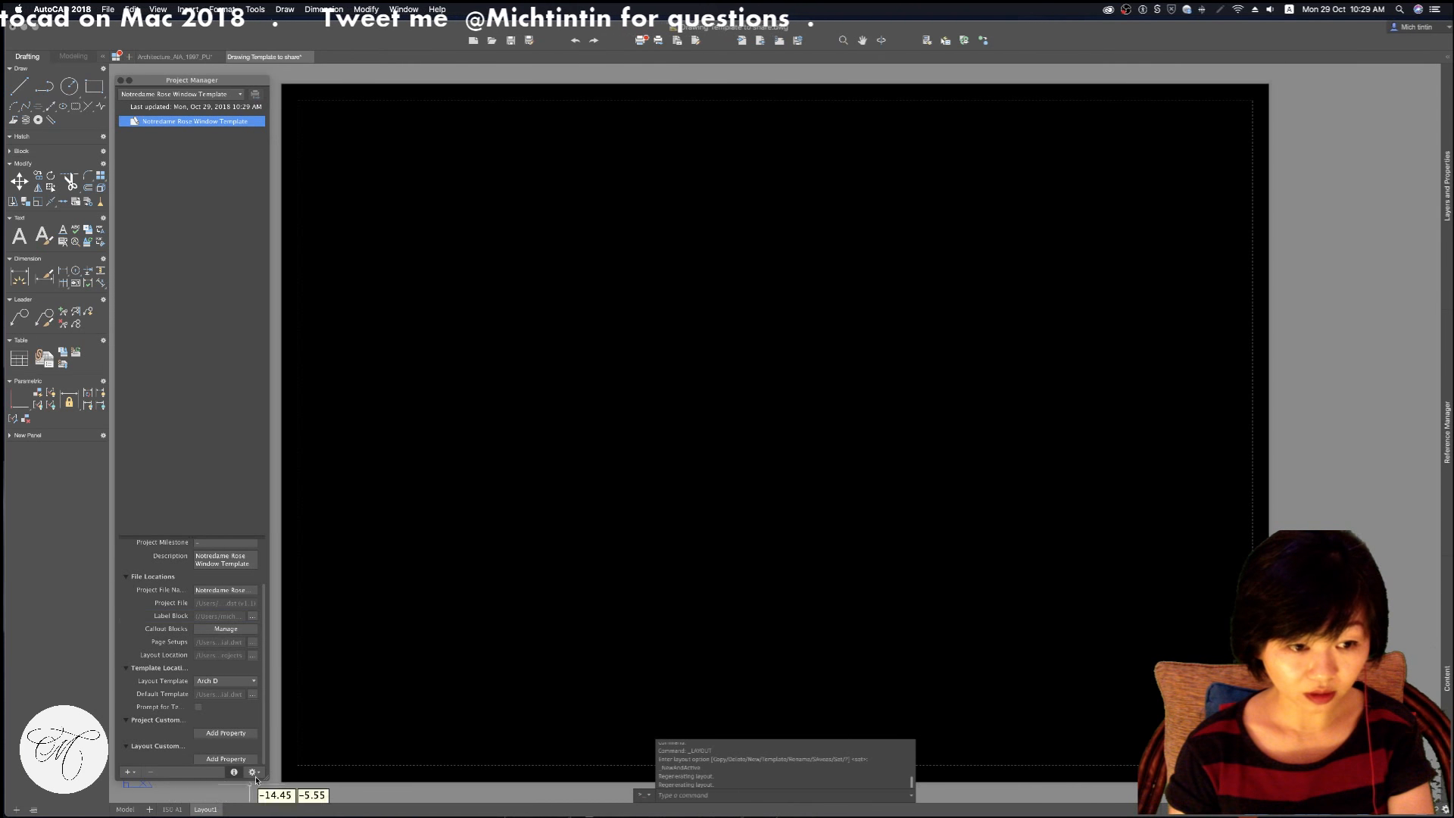
{"action": "scroll", "coordinate": [456, 515], "scroll_direction": "down", "scroll_amount": 5}
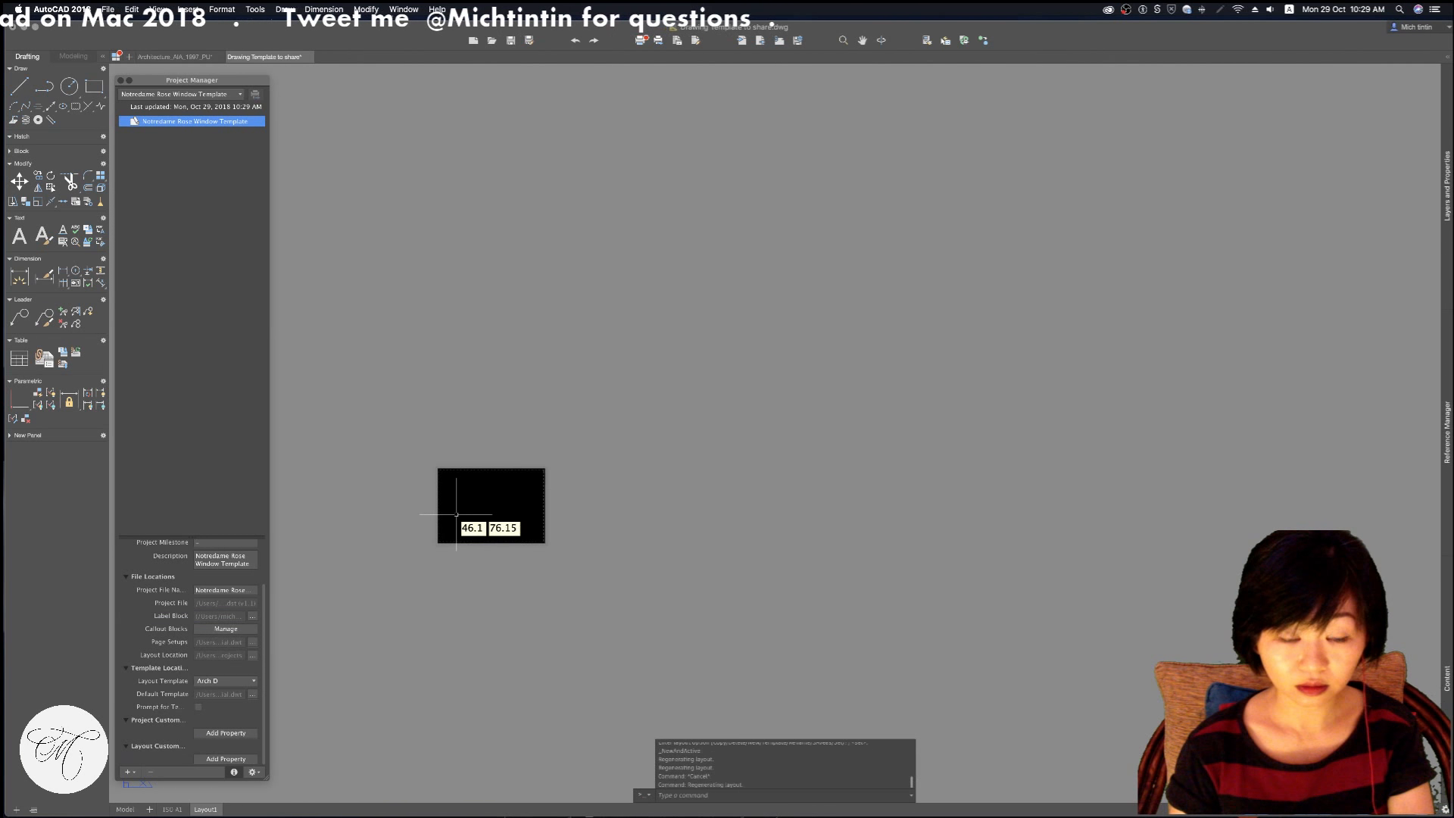
{"action": "scroll", "coordinate": [456, 515], "scroll_direction": "up", "scroll_amount": 5}
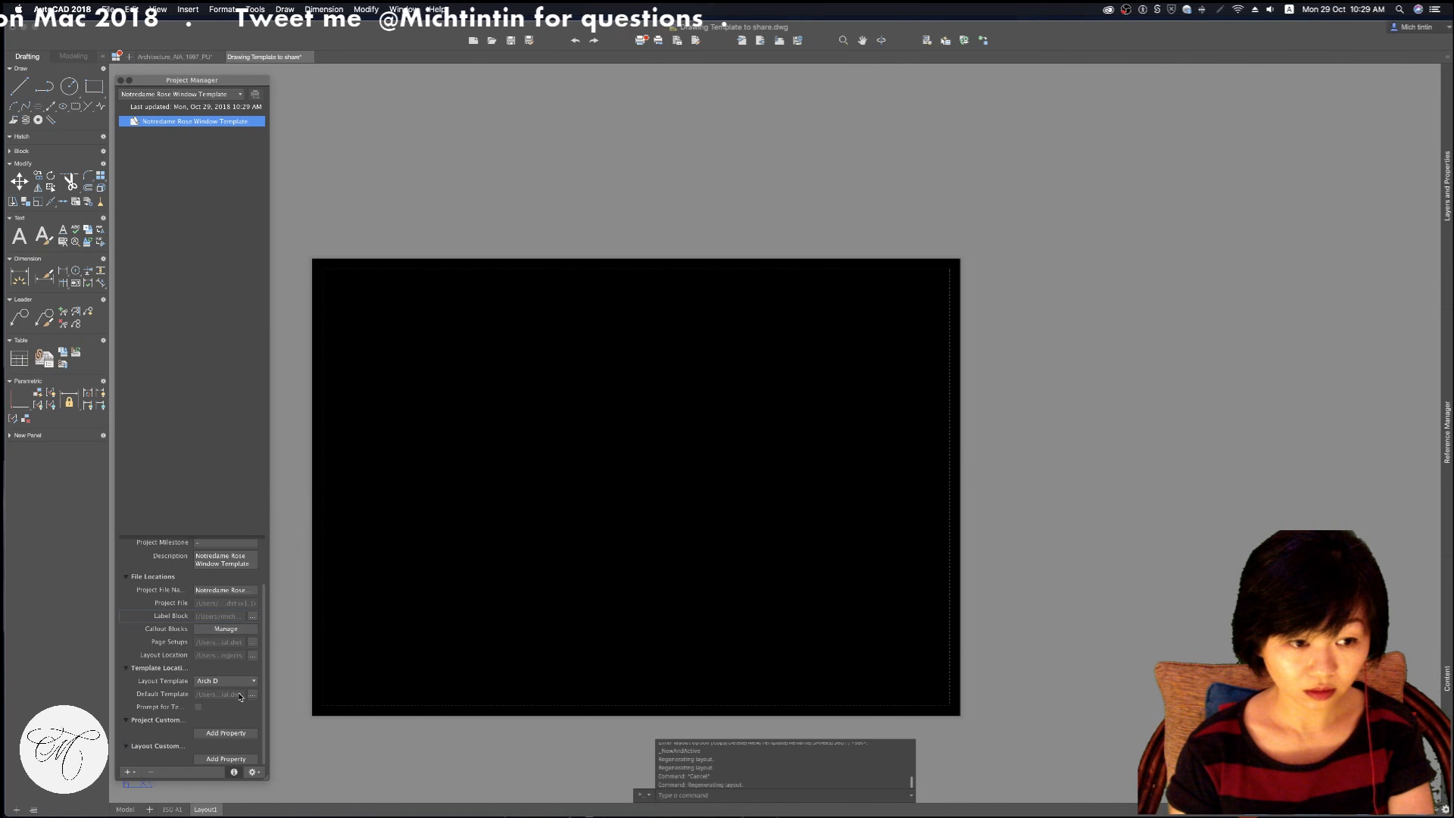
Check the project's Layout Template choices, look at the Callout Blocks setting and its drawing browser, and cancel without adding a block
{"action": "left_click", "coordinate": [247, 682]}
{"action": "left_click", "coordinate": [230, 697]}
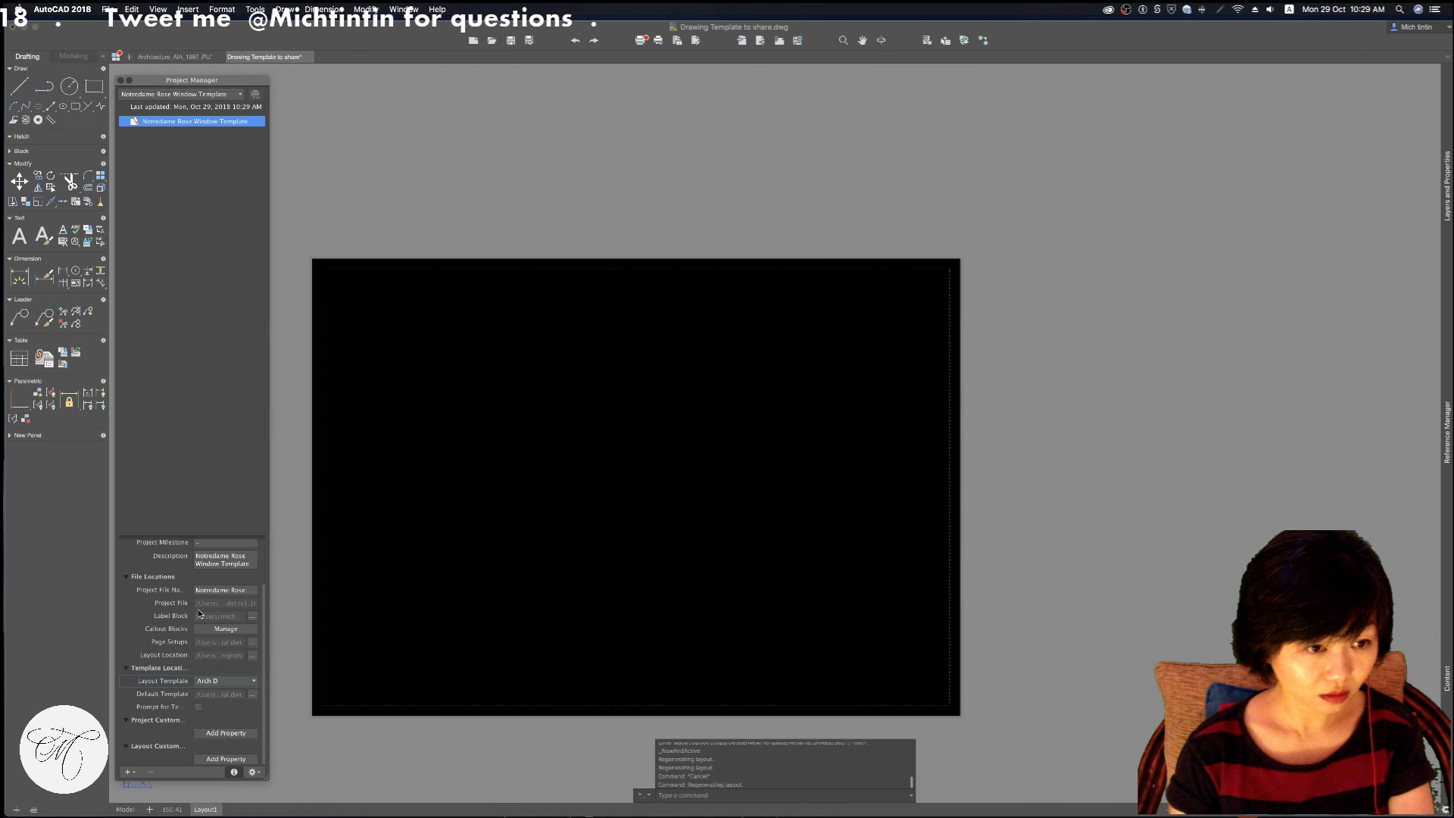
{"action": "left_click", "coordinate": [226, 629]}
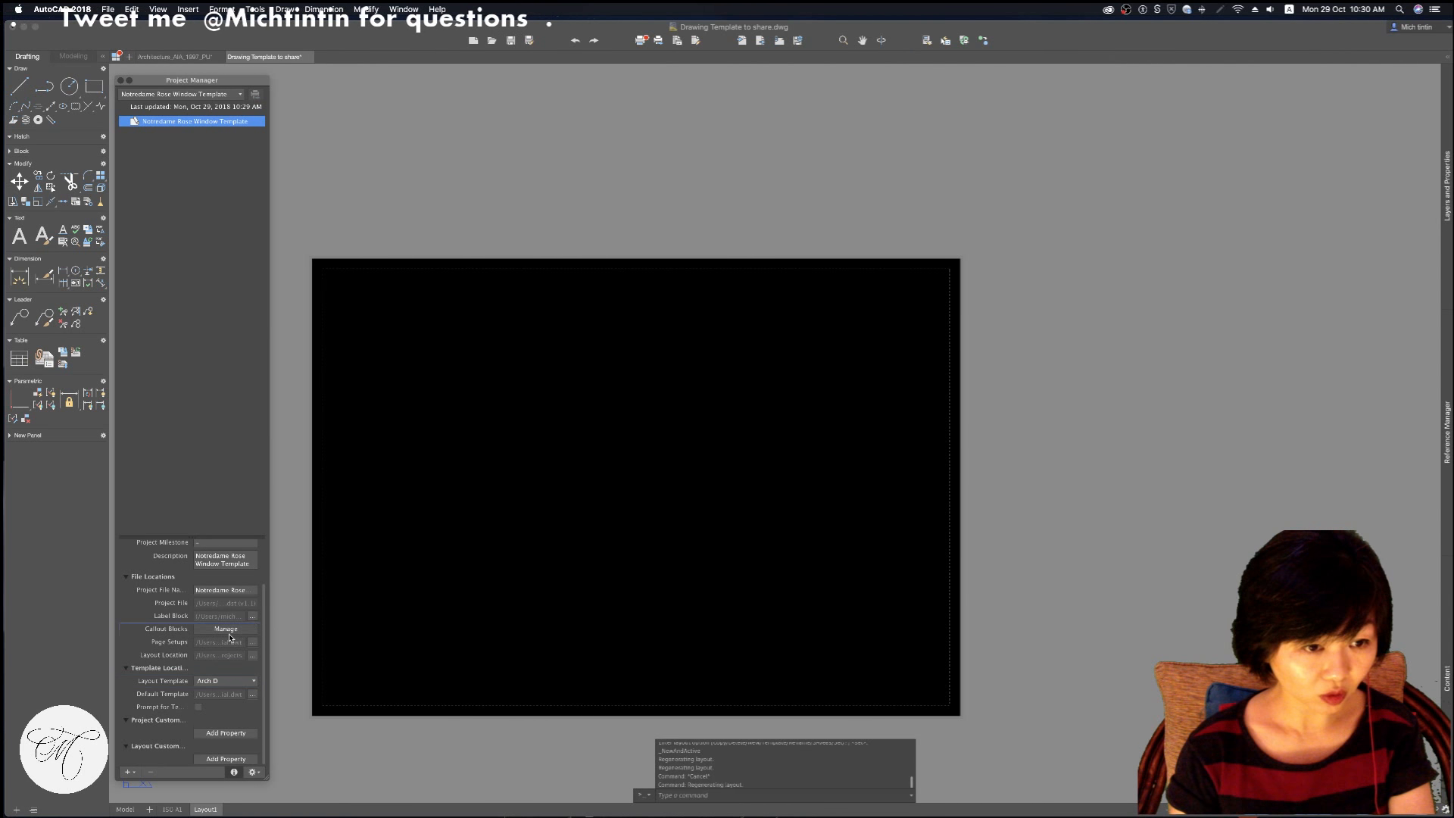
{"action": "left_click", "coordinate": [106, 525]}
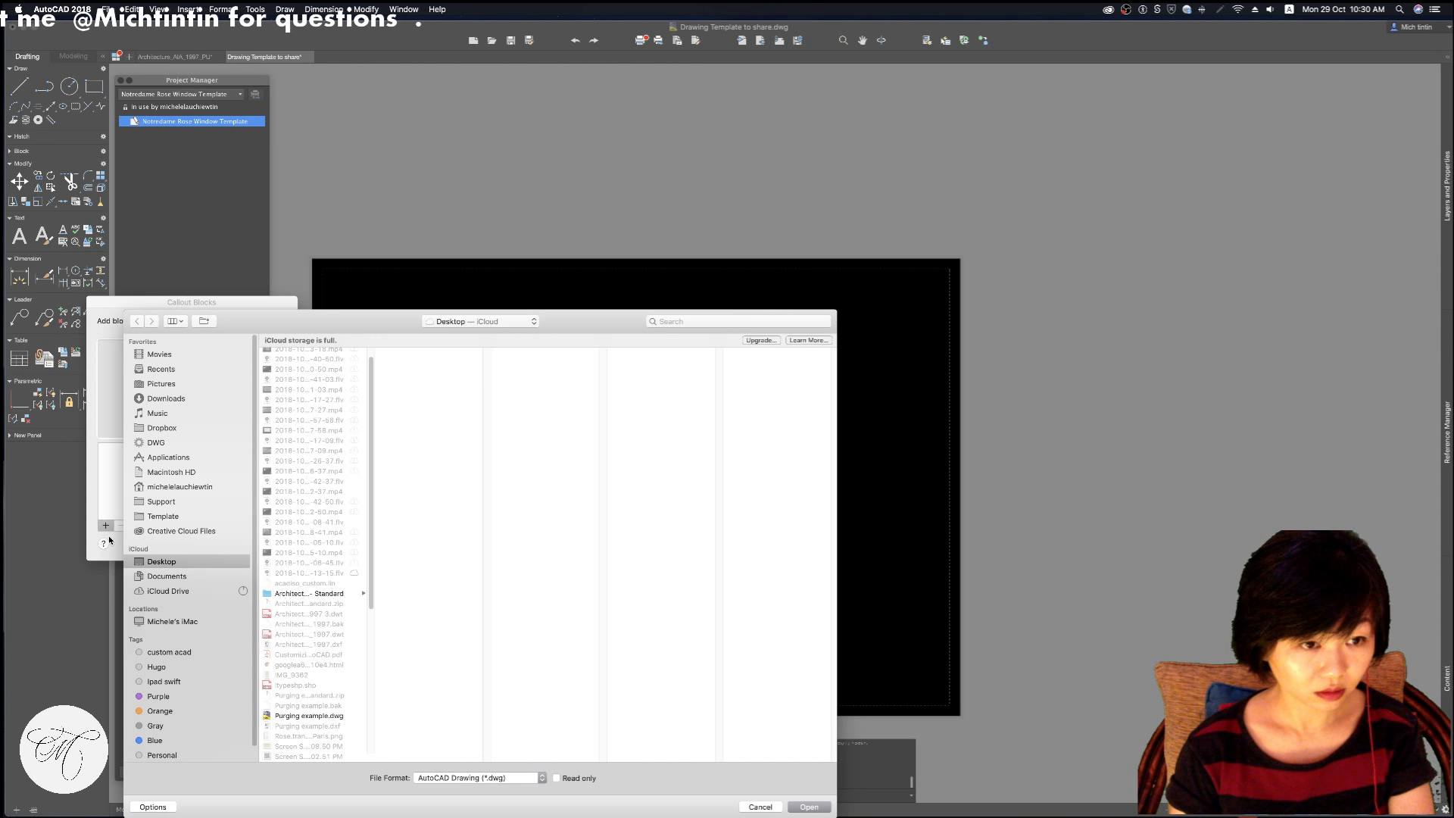
{"action": "key", "text": "Escape"}
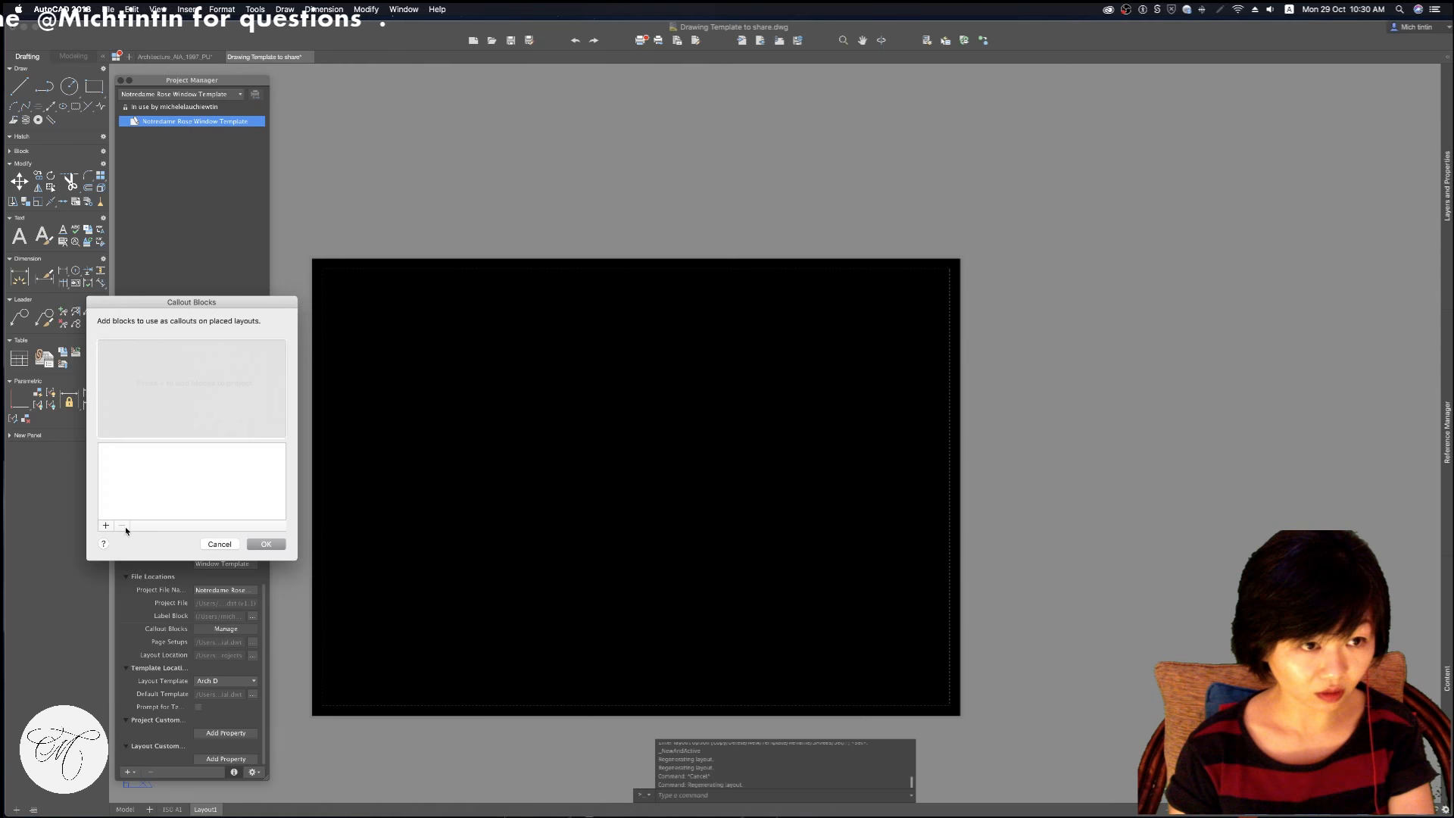
{"action": "left_click", "coordinate": [220, 544]}
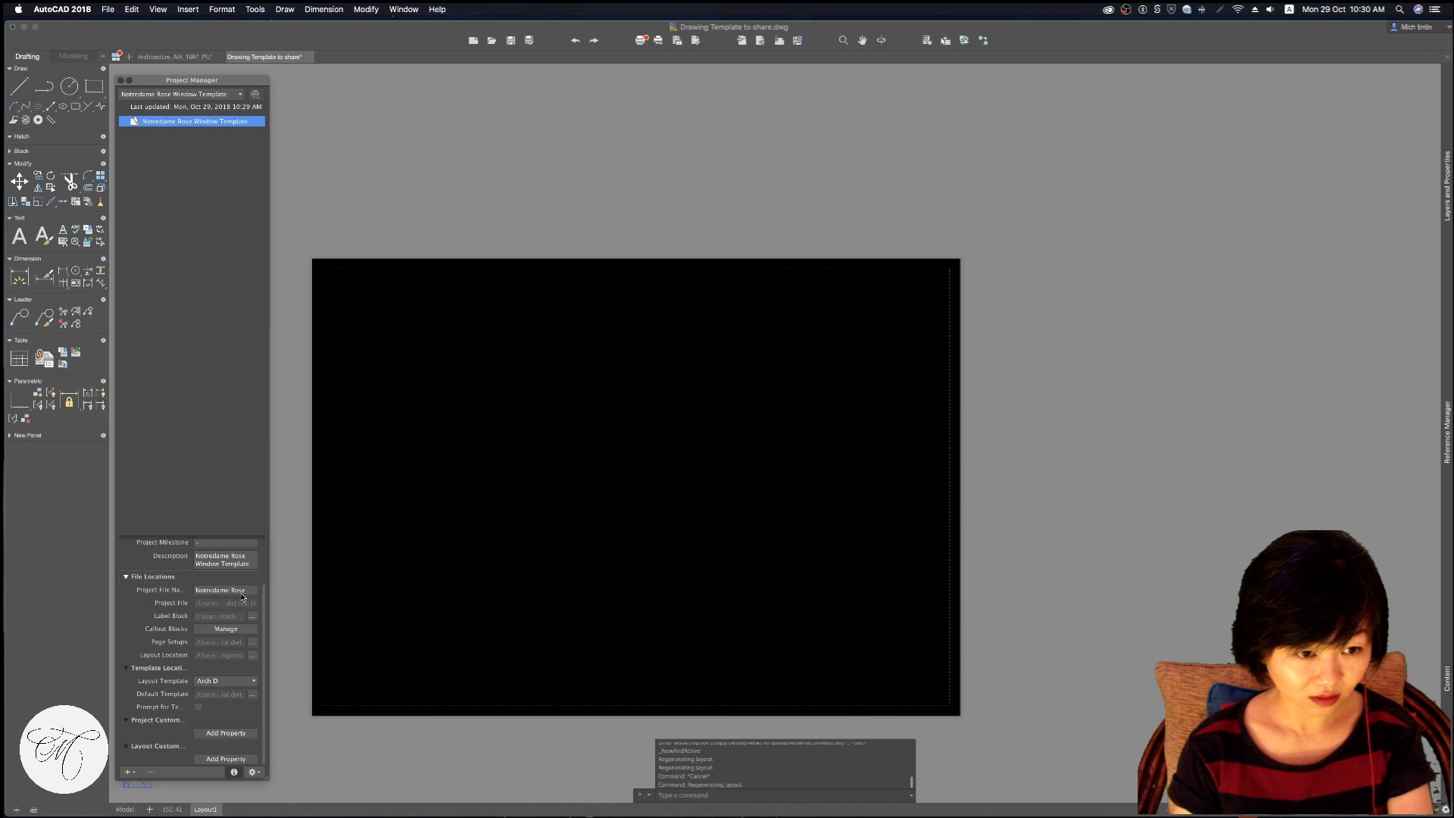
Reopen the Callout Blocks setting, cancel without adding a block, and keep Arch D as the layout template
{"action": "left_click", "coordinate": [236, 630]}
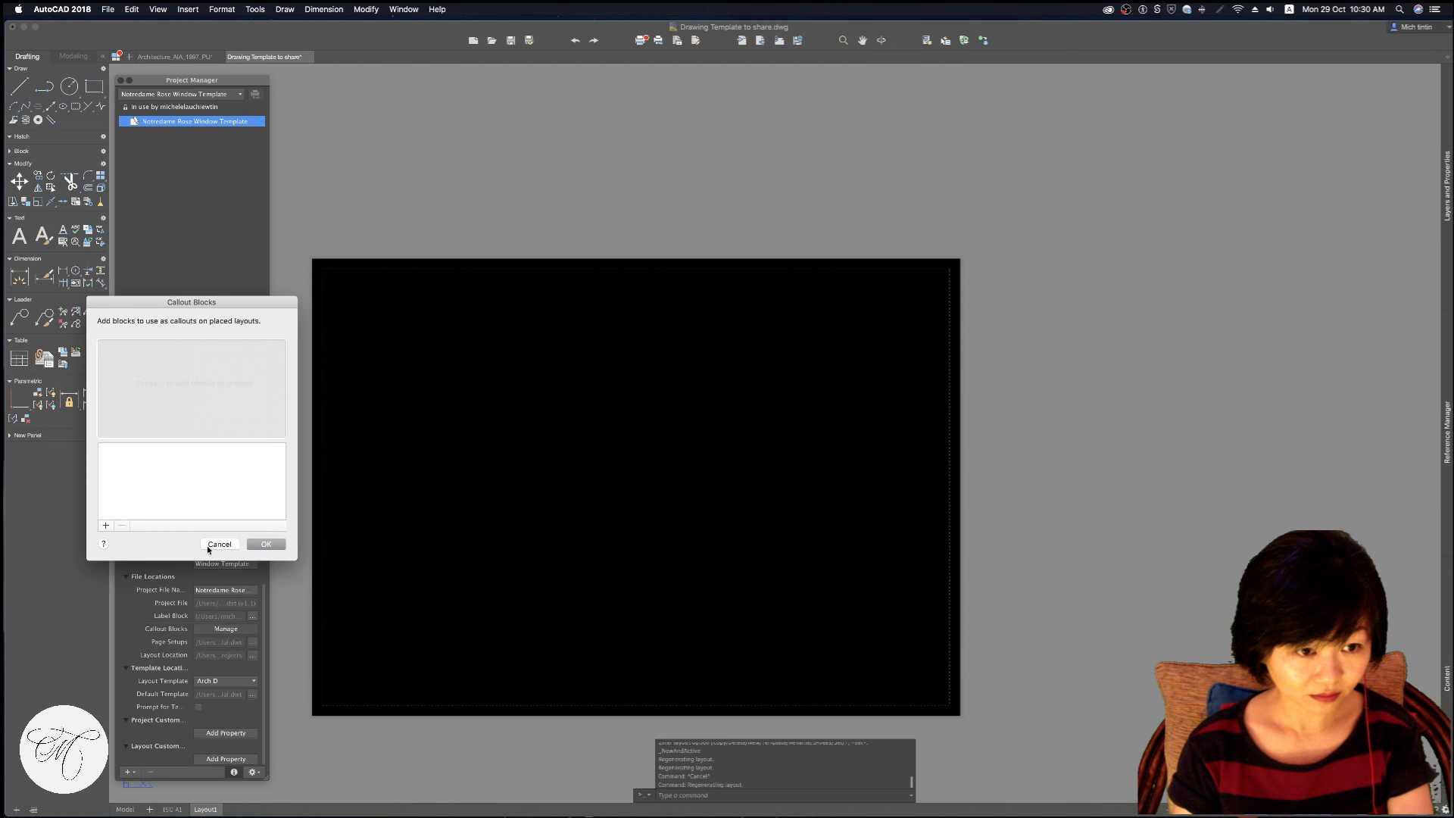
{"action": "left_click", "coordinate": [105, 526]}
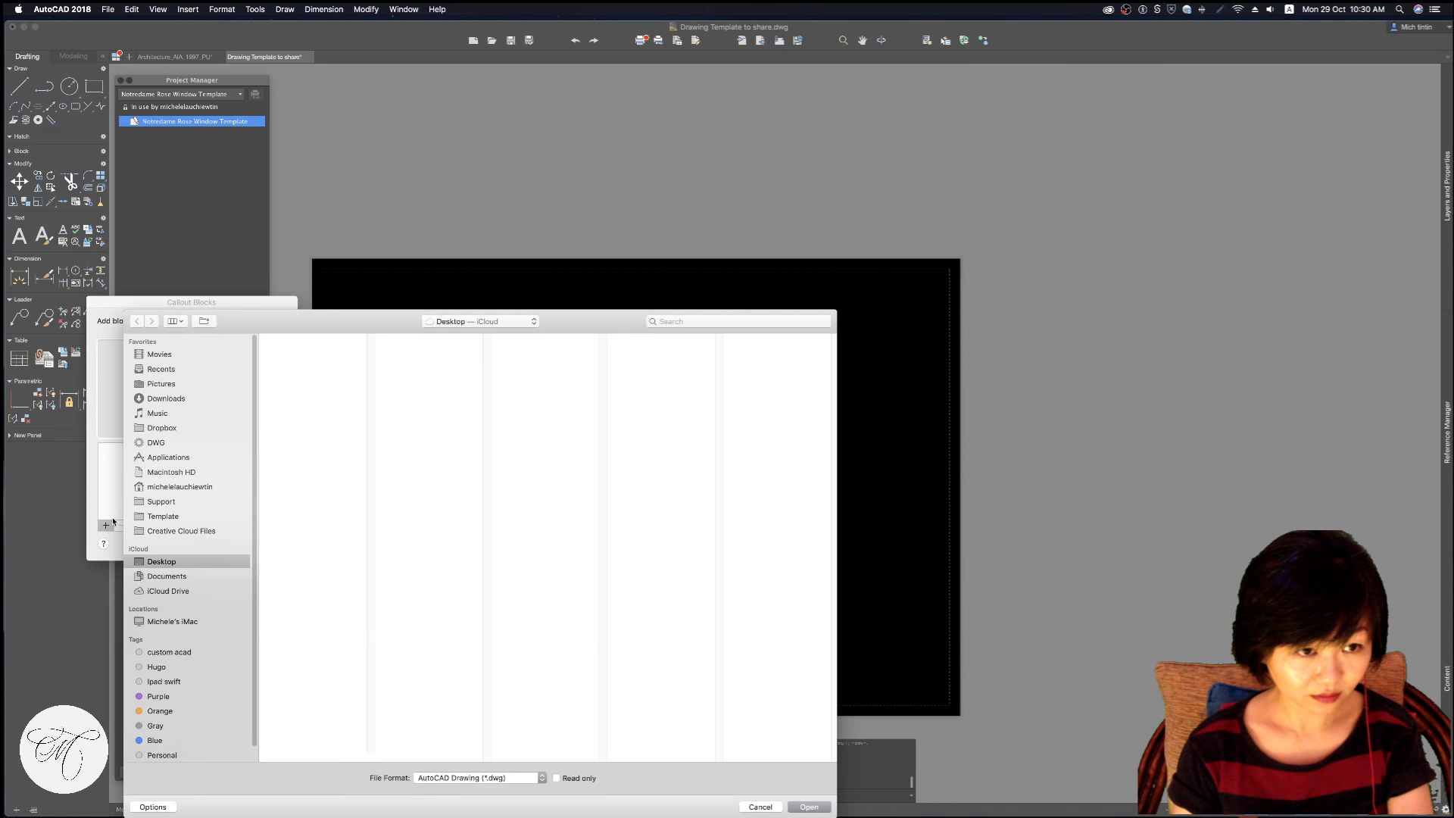
{"action": "key", "text": "Escape"}
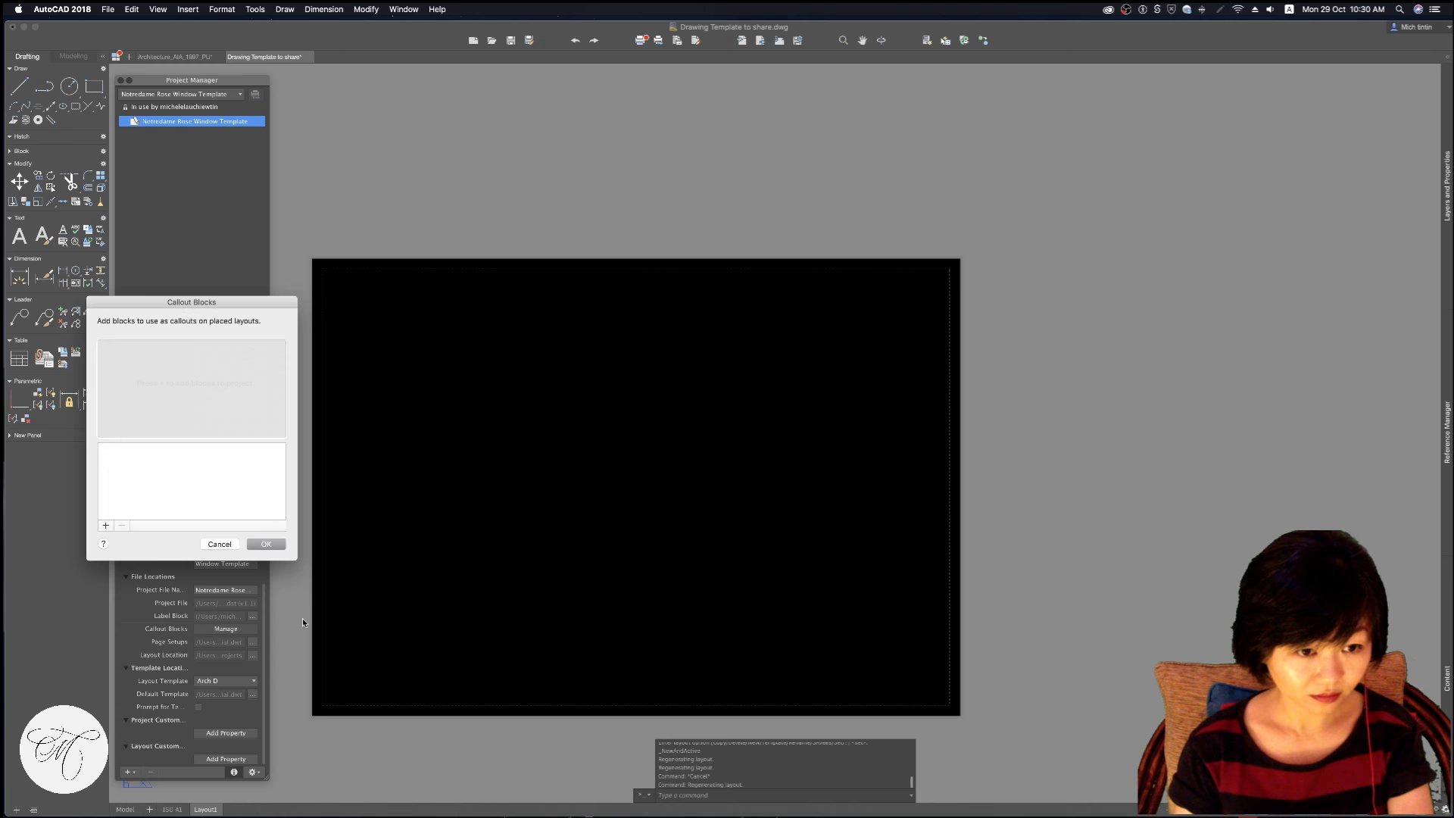
{"action": "left_click", "coordinate": [218, 545]}
{"action": "left_click", "coordinate": [203, 681]}
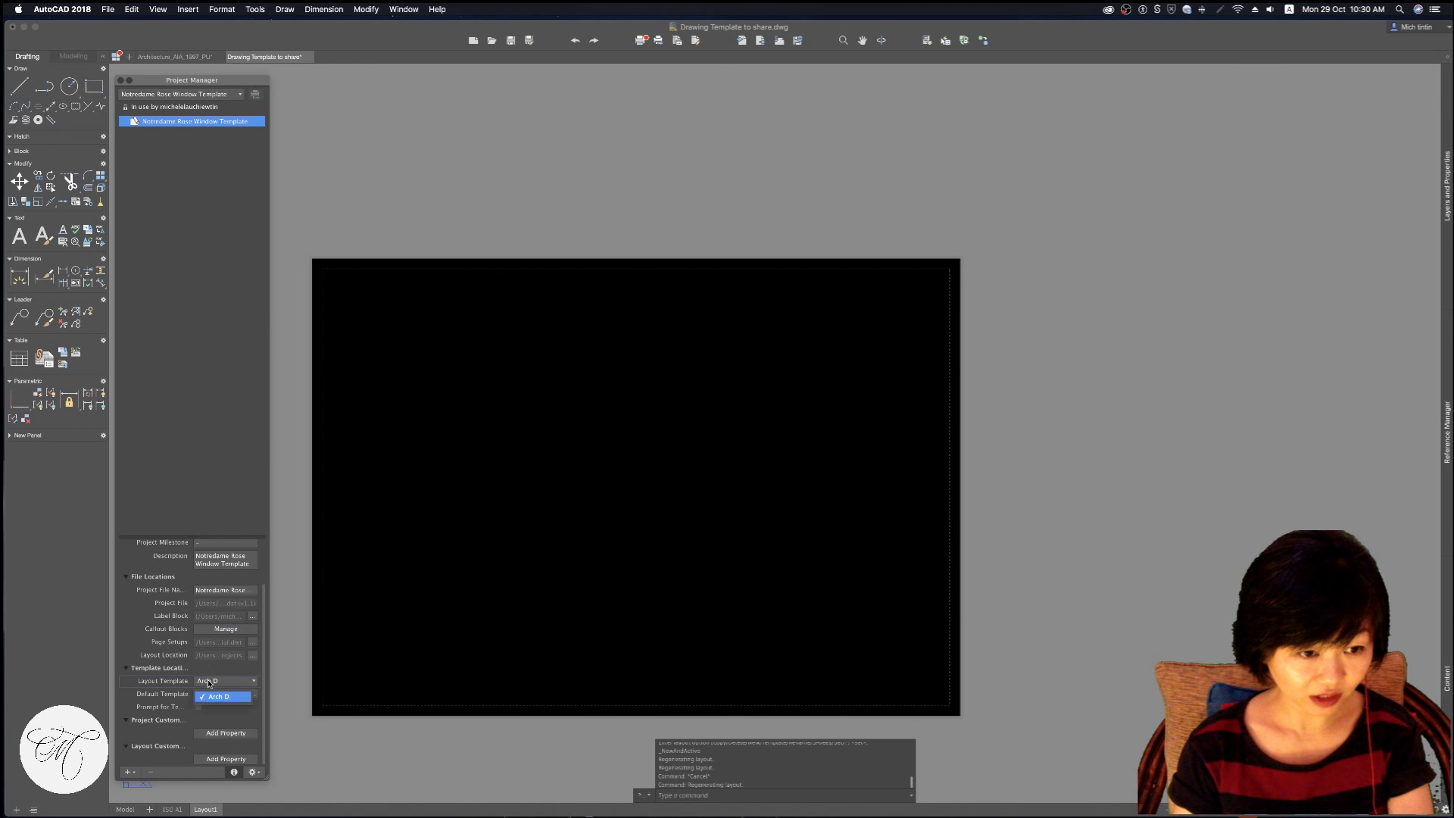
{"action": "left_click", "coordinate": [218, 686]}
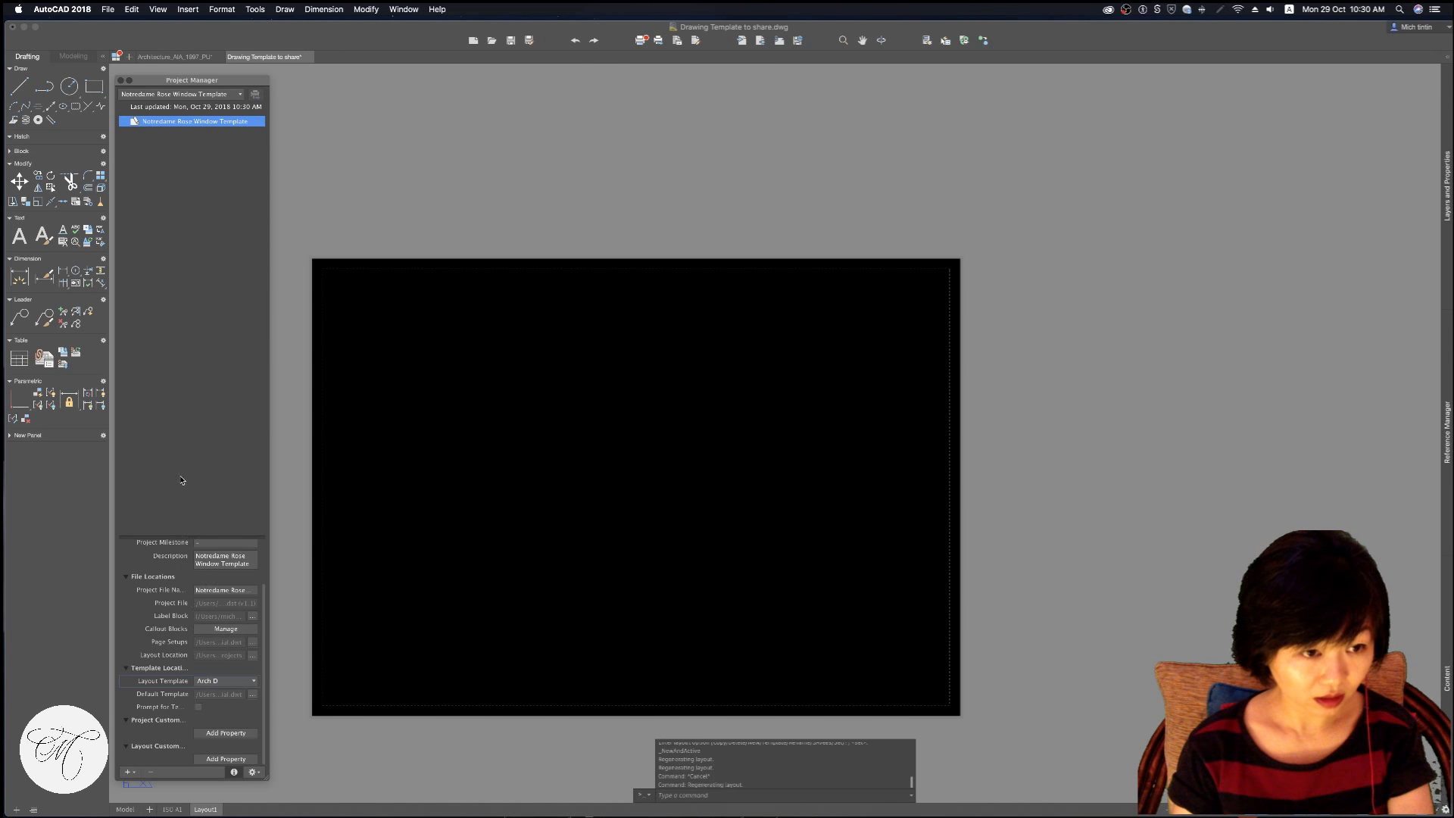
Try to add the existing drawing 001 1 Tree sample.dwg from the AutoCAD Projects folder to the rose window project
{"action": "left_click", "coordinate": [185, 521]}
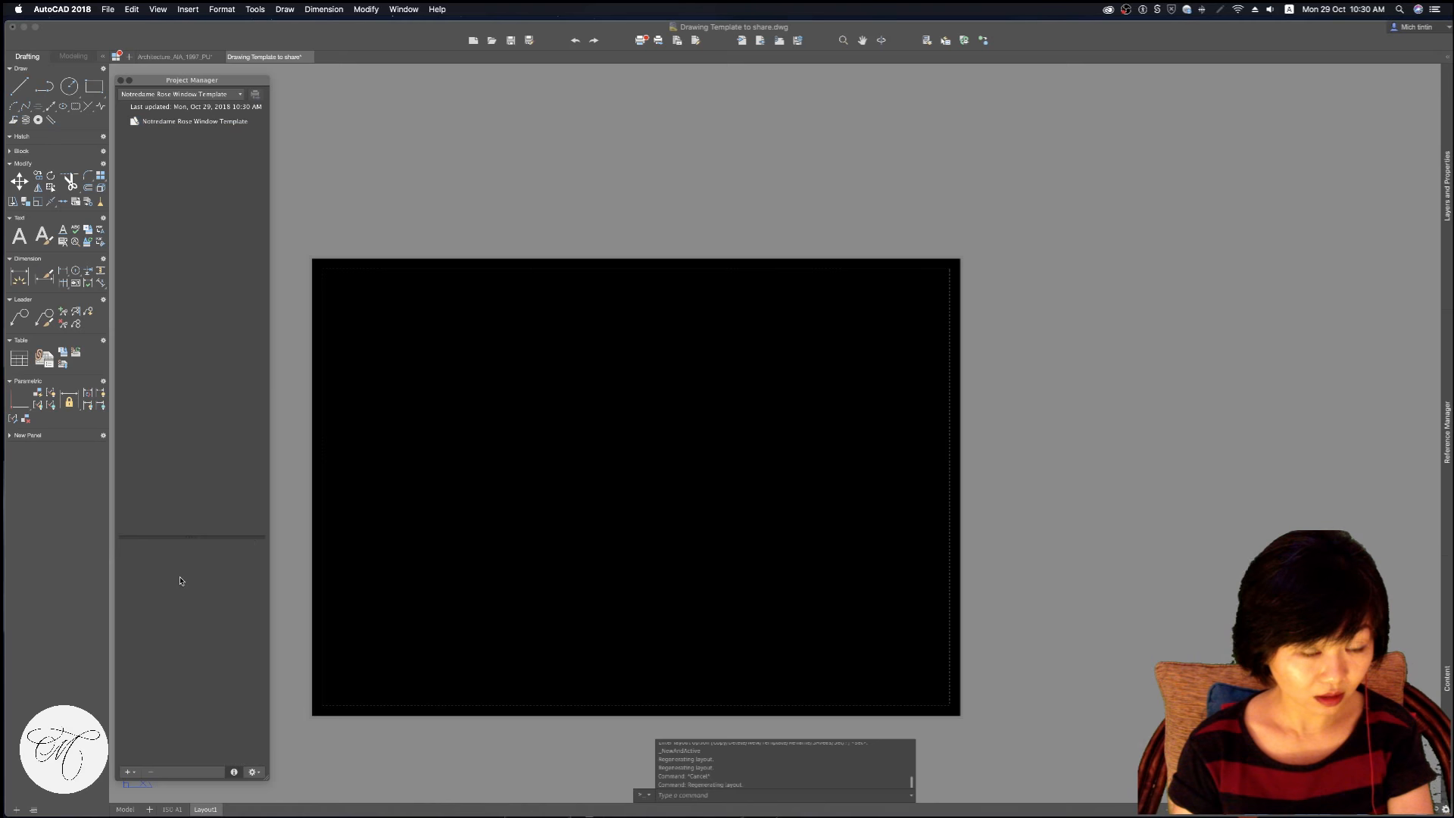
{"action": "left_click", "coordinate": [128, 773]}
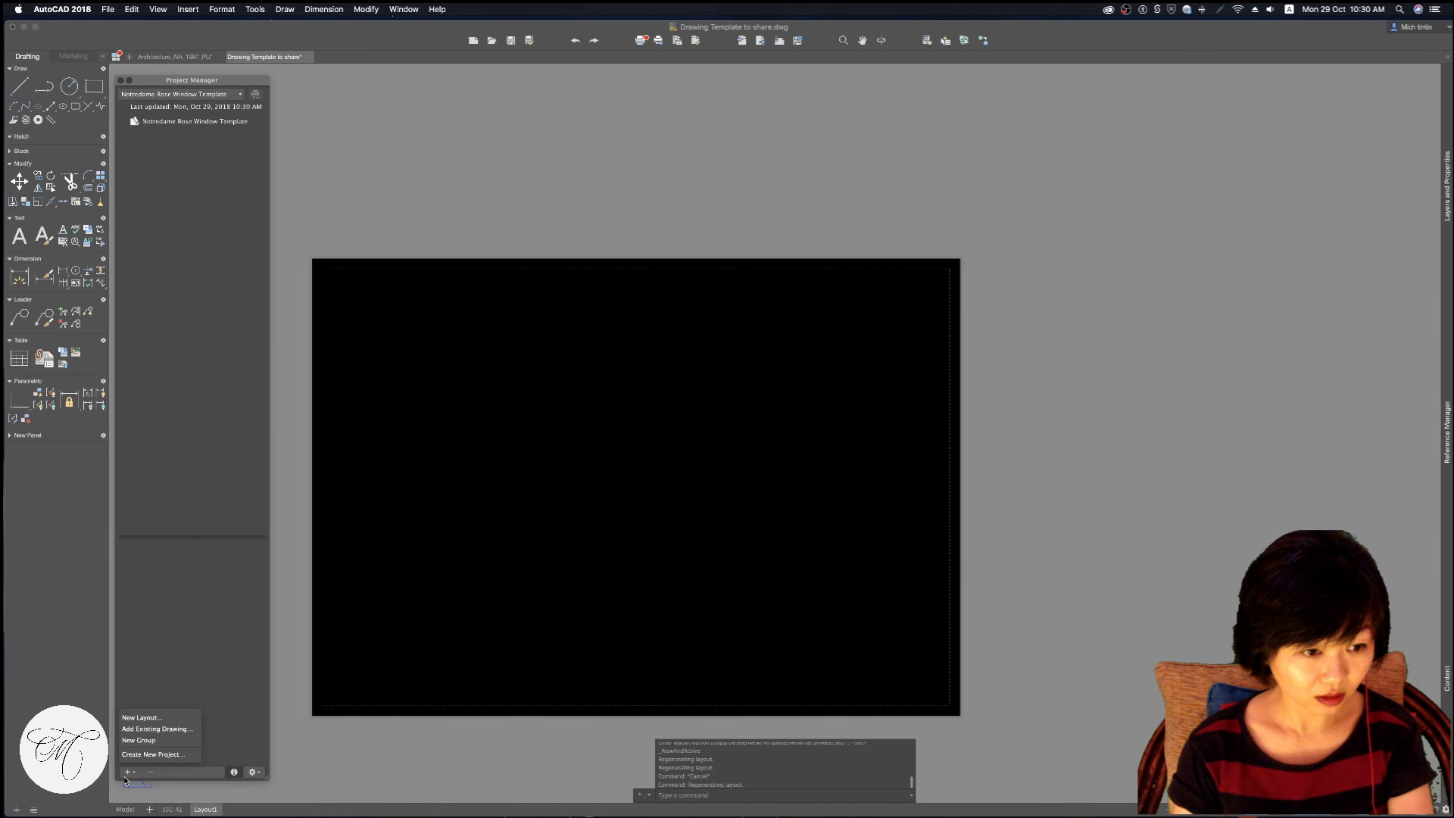
{"action": "left_click", "coordinate": [163, 732]}
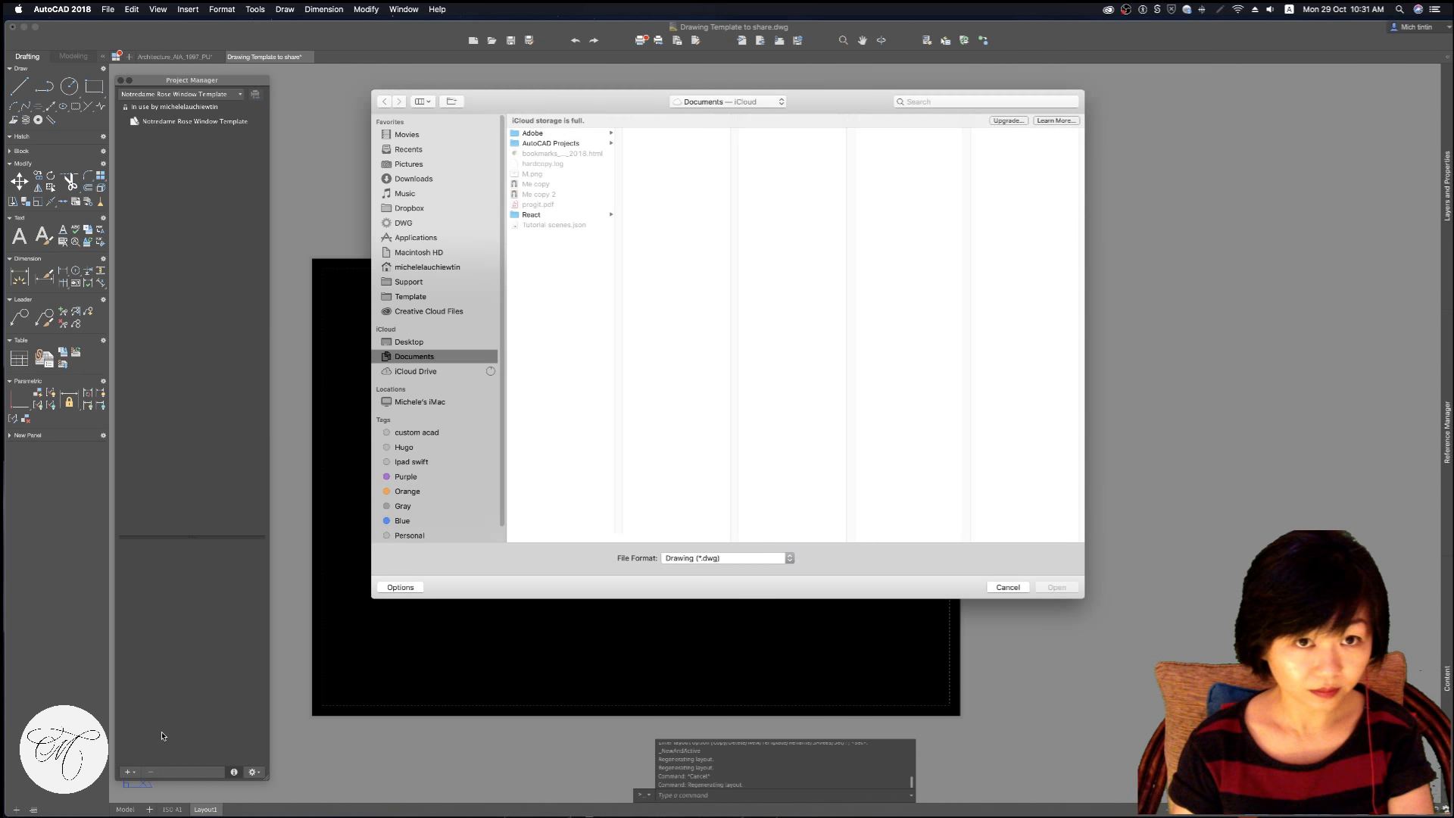
{"action": "left_click", "coordinate": [584, 144]}
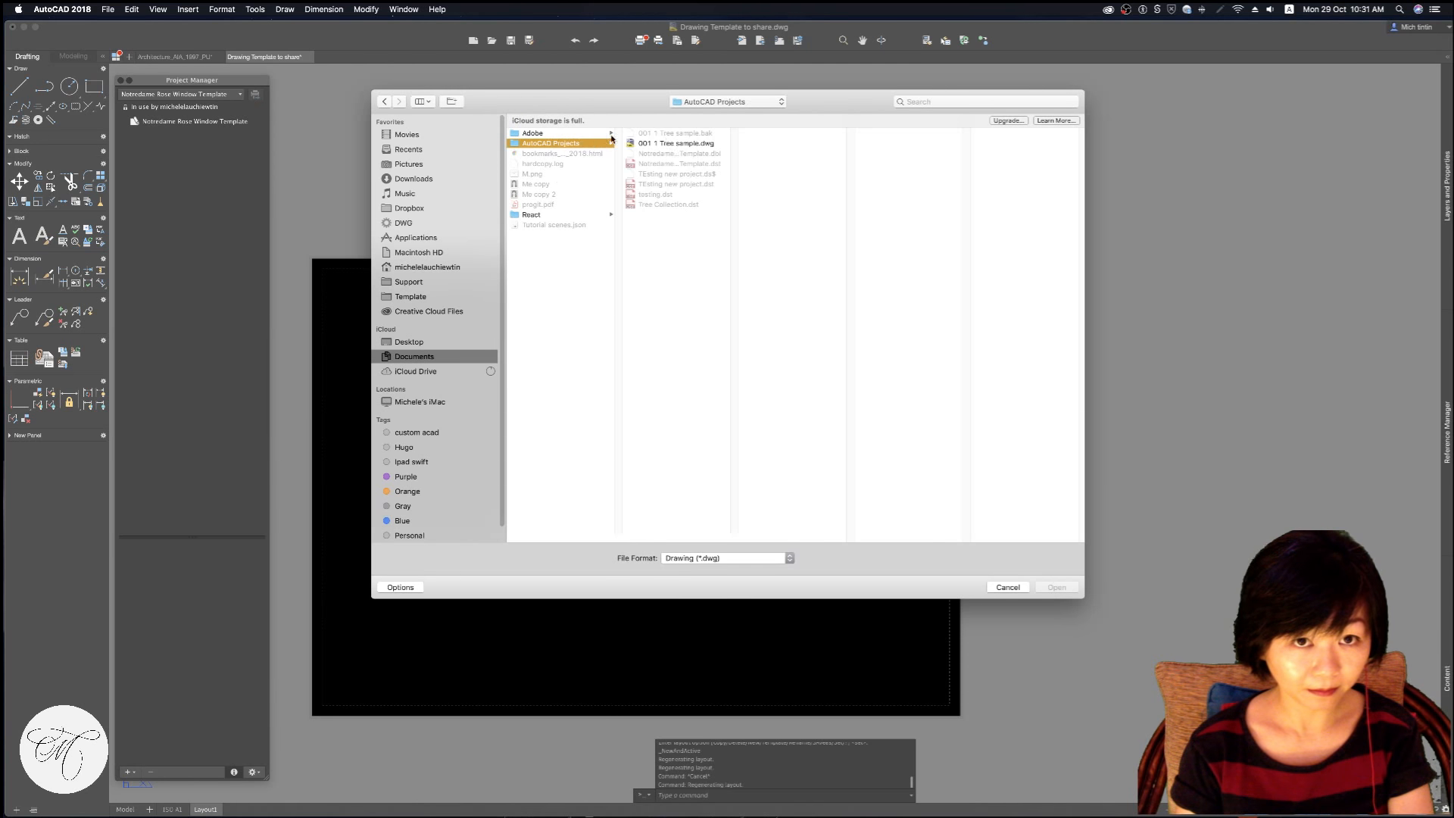
{"action": "left_click", "coordinate": [707, 144]}
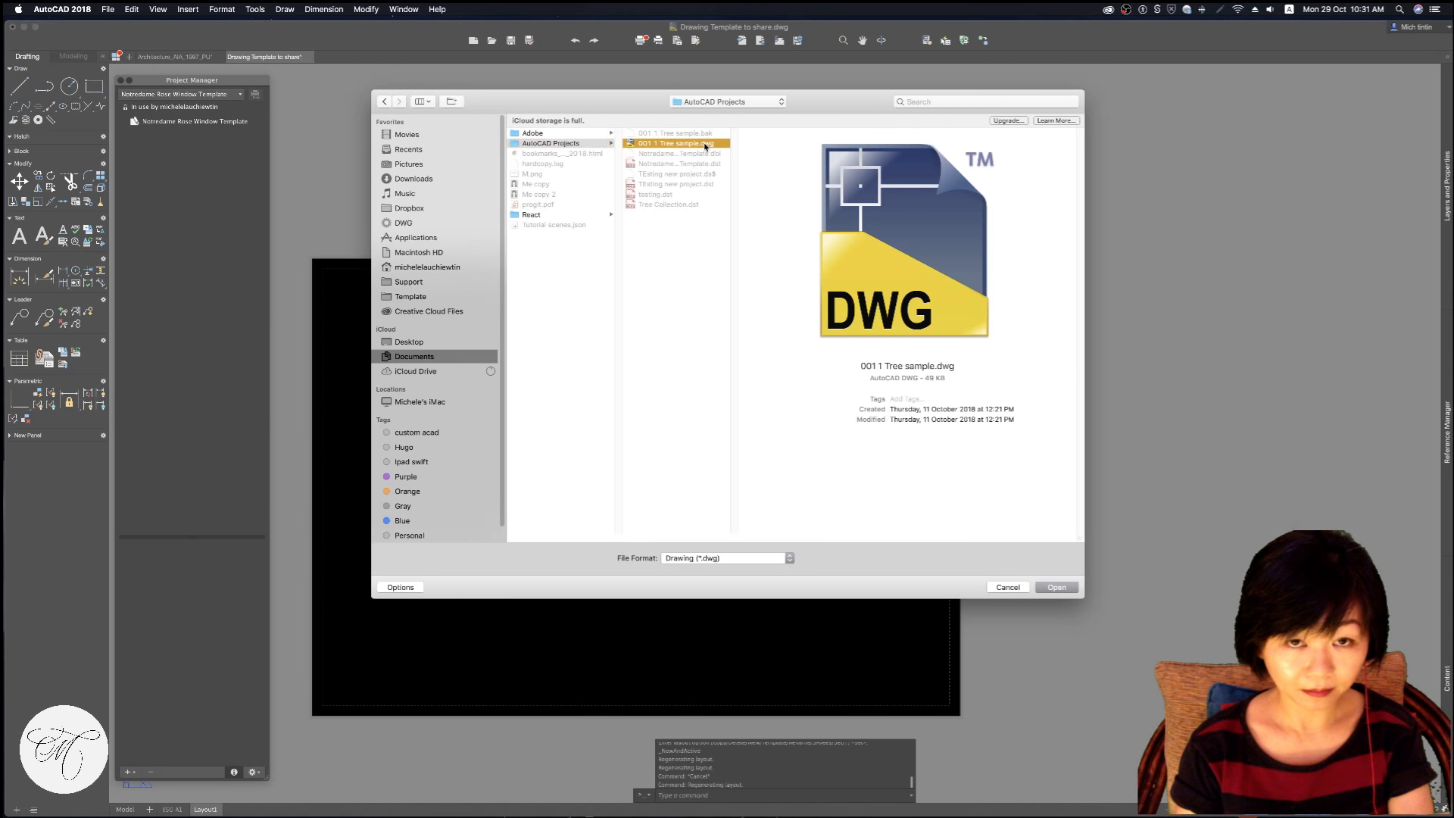
{"action": "double_click", "coordinate": [706, 145]}
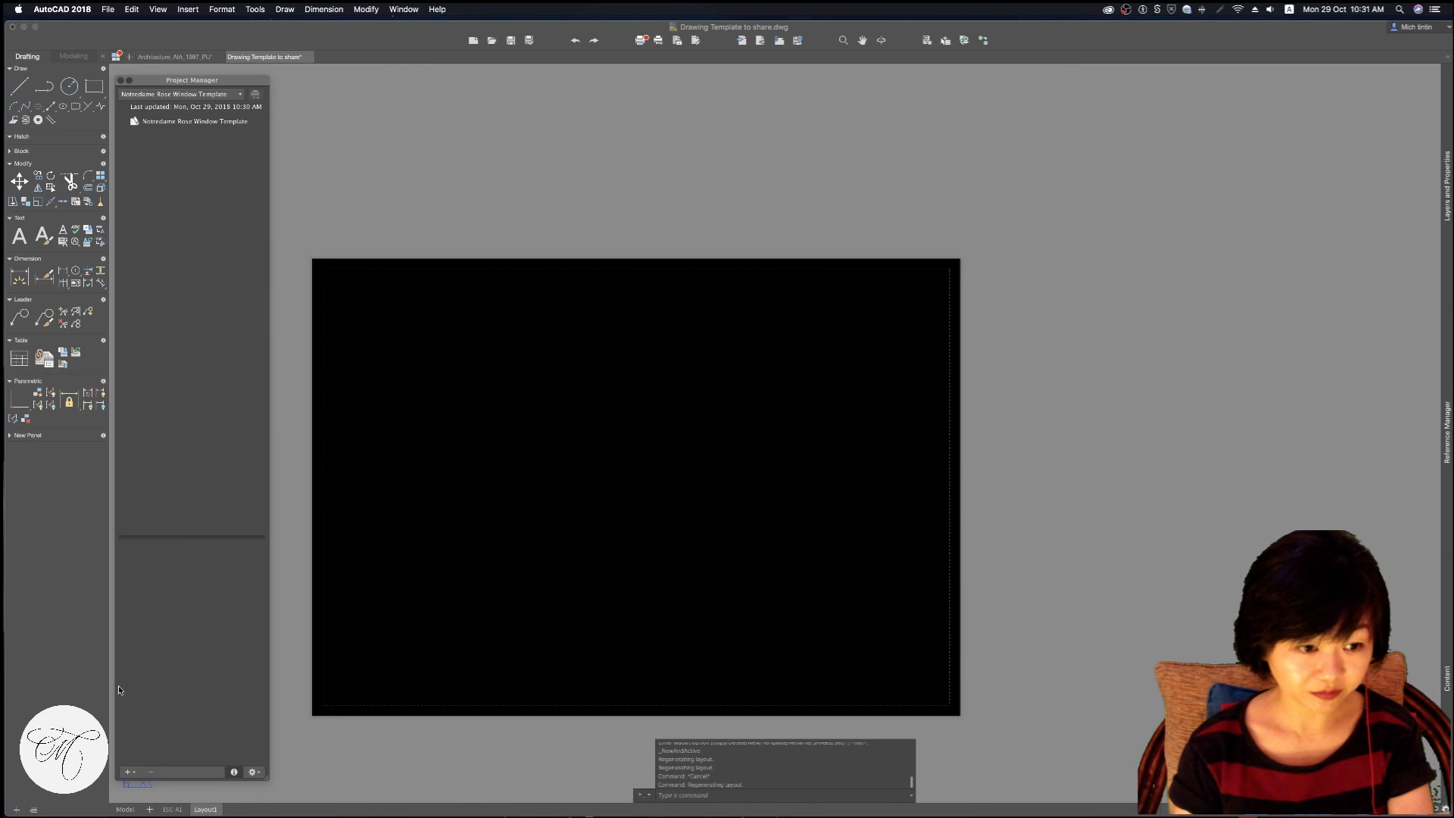
Select the Notredame Rose Window Template project in Project Manager to show its properties
{"action": "left_click", "coordinate": [129, 772]}
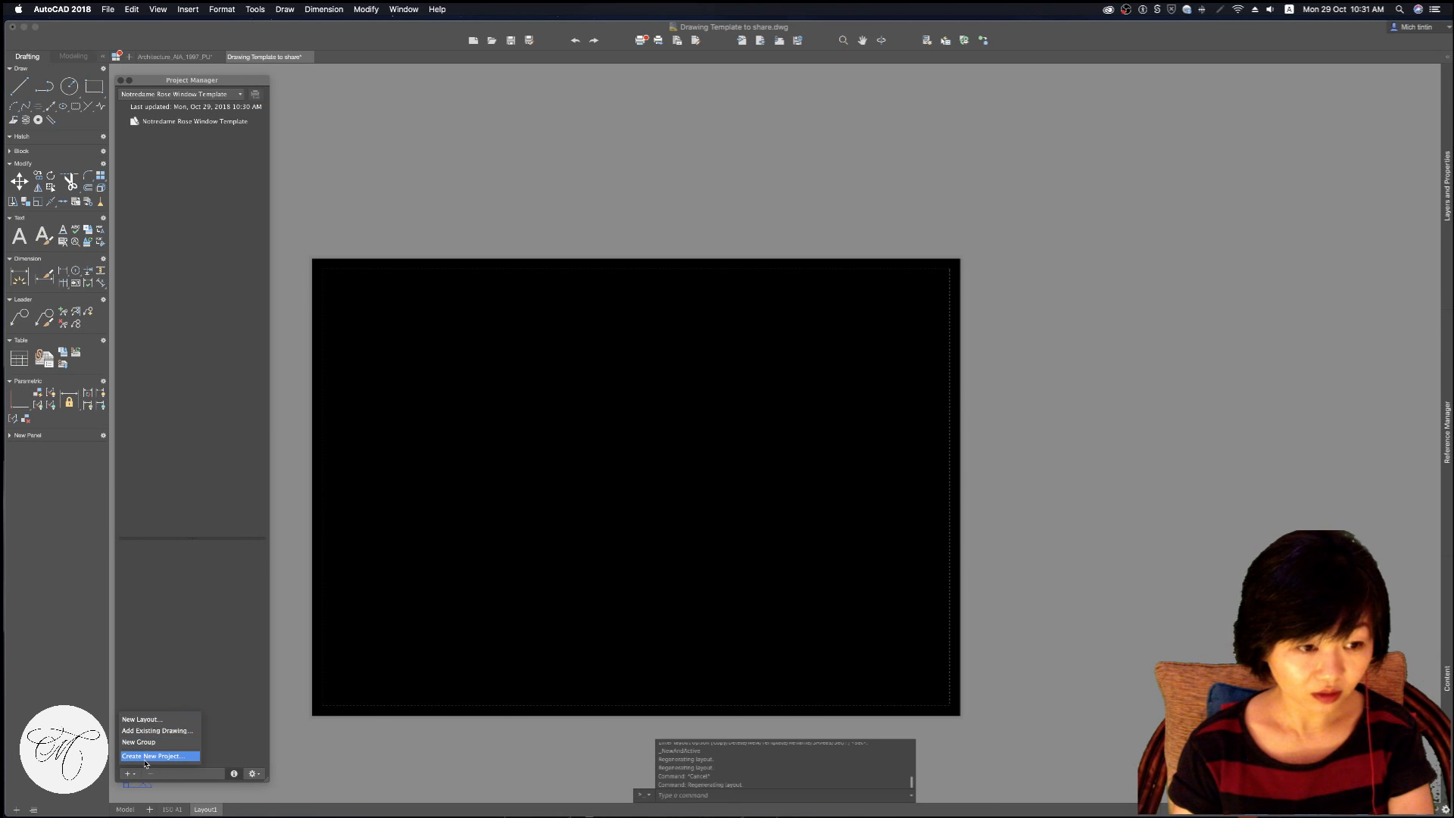
{"action": "left_click", "coordinate": [146, 719]}
{"action": "left_click", "coordinate": [219, 122]}
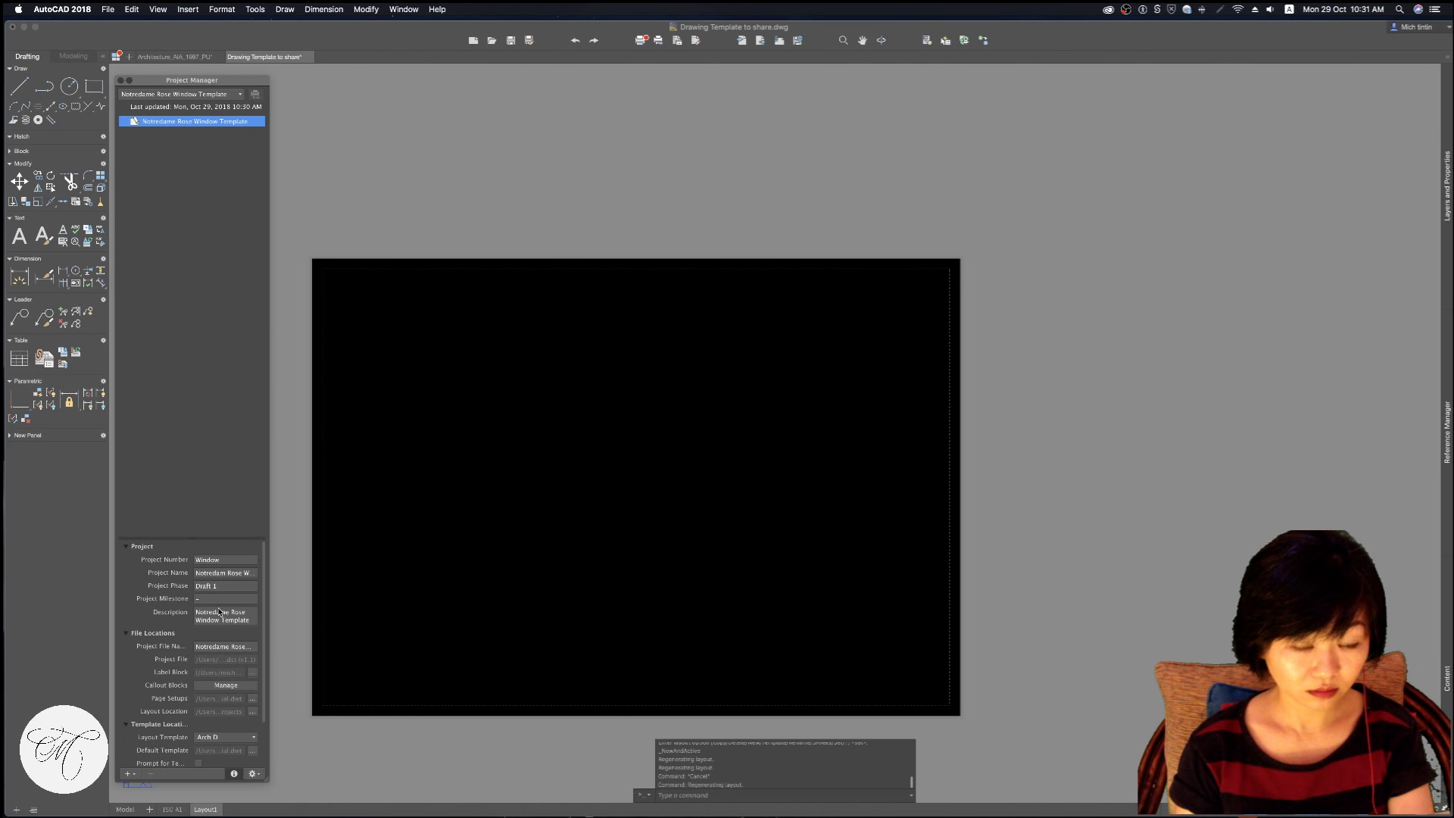
{"action": "left_click", "coordinate": [215, 664]}
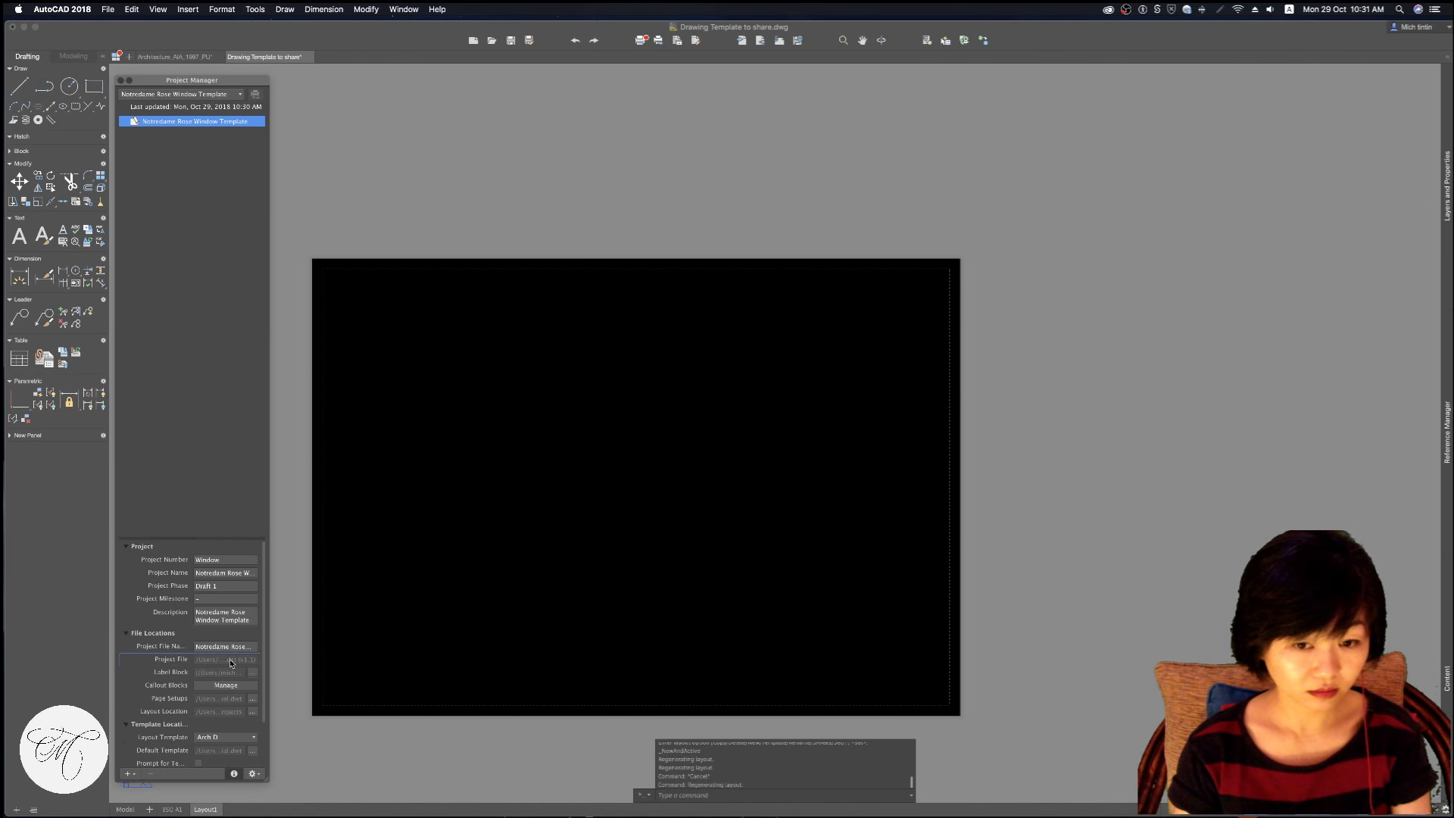
{"action": "left_click", "coordinate": [471, 578]}
{"action": "key", "text": "Escape"}
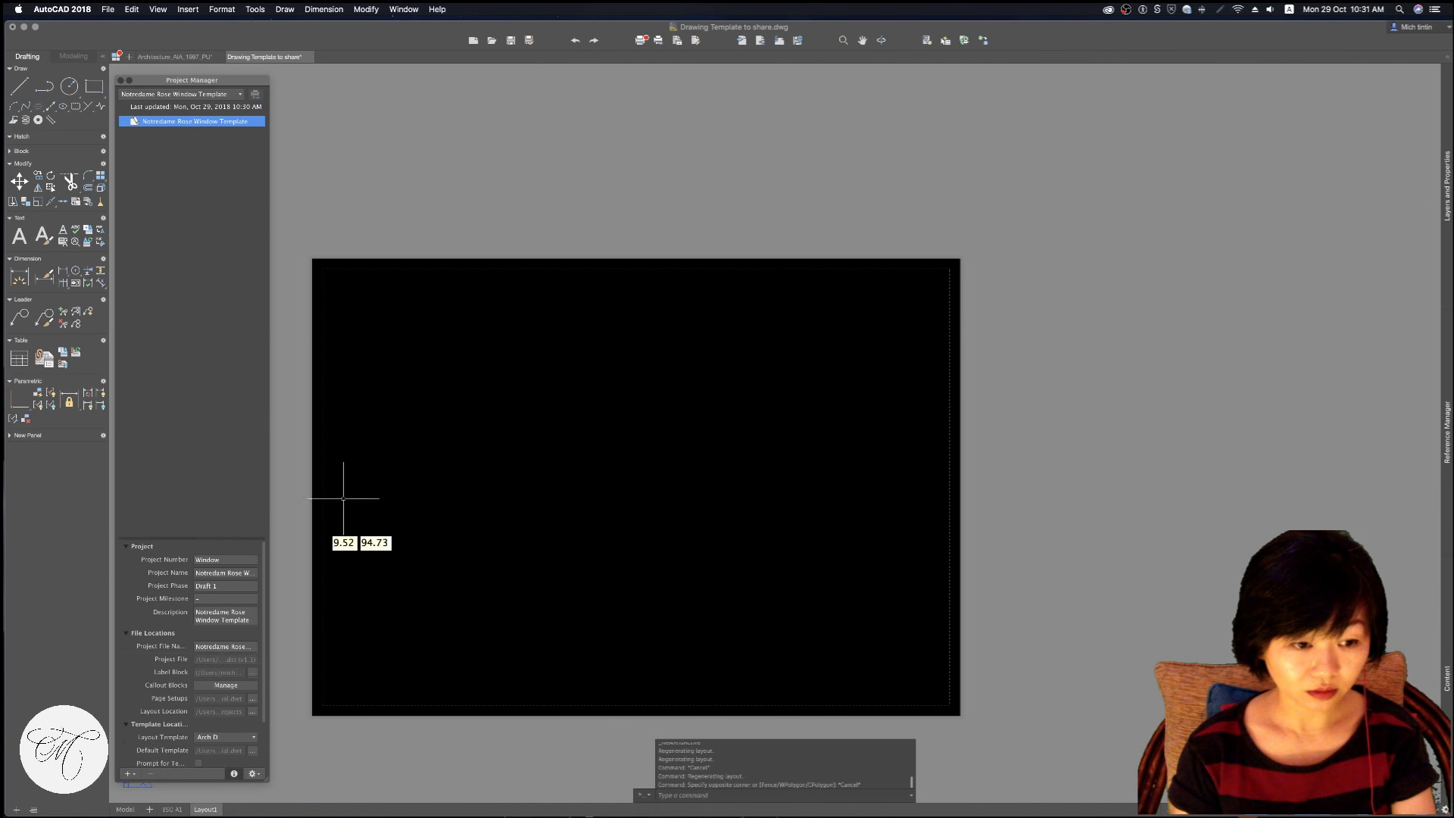
{"action": "left_click", "coordinate": [206, 810]}
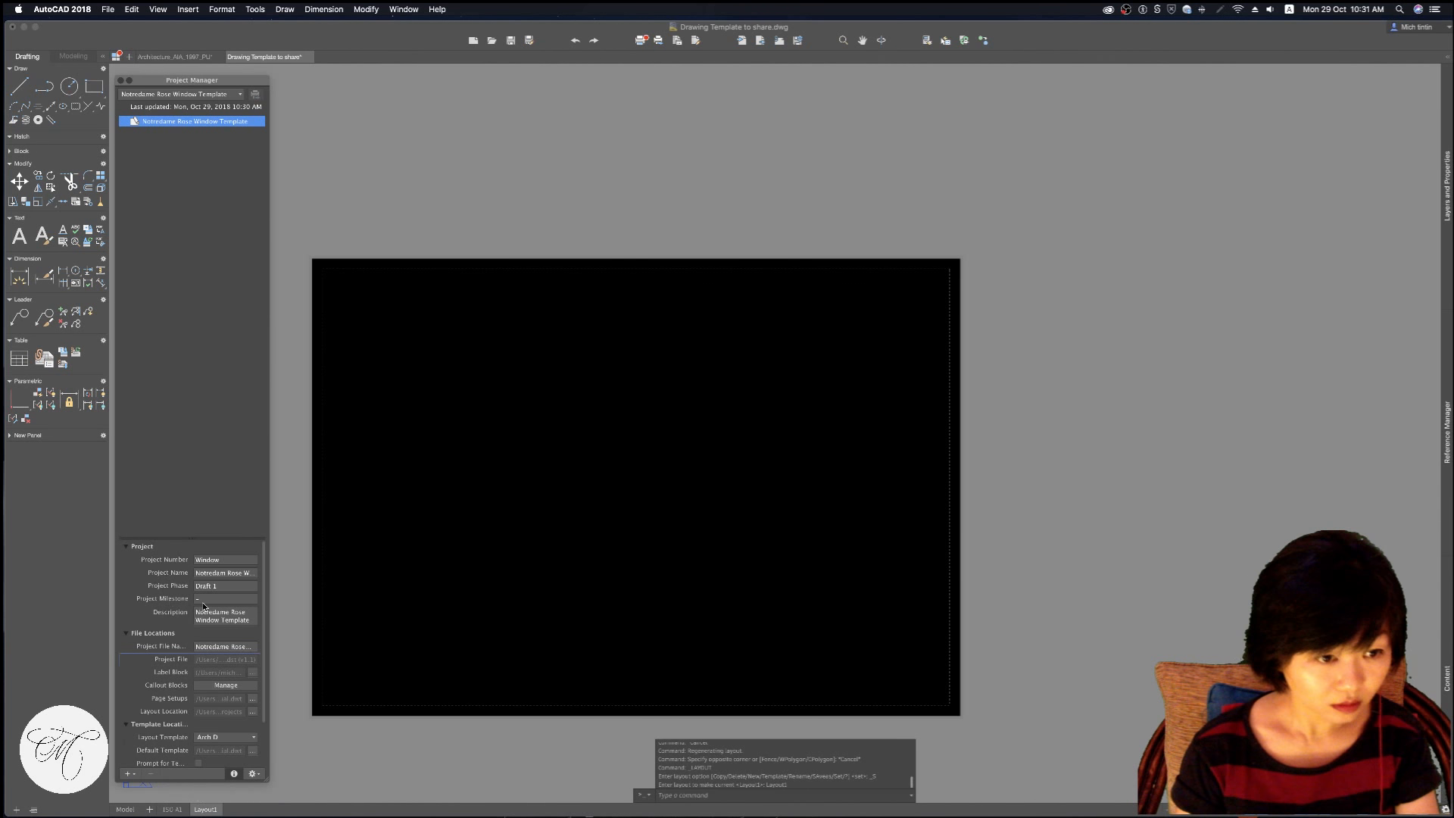
Open the project's Label Block setting, compare the recently used drawings, and choose the one with the wide title block as label block
{"action": "left_click", "coordinate": [233, 646]}
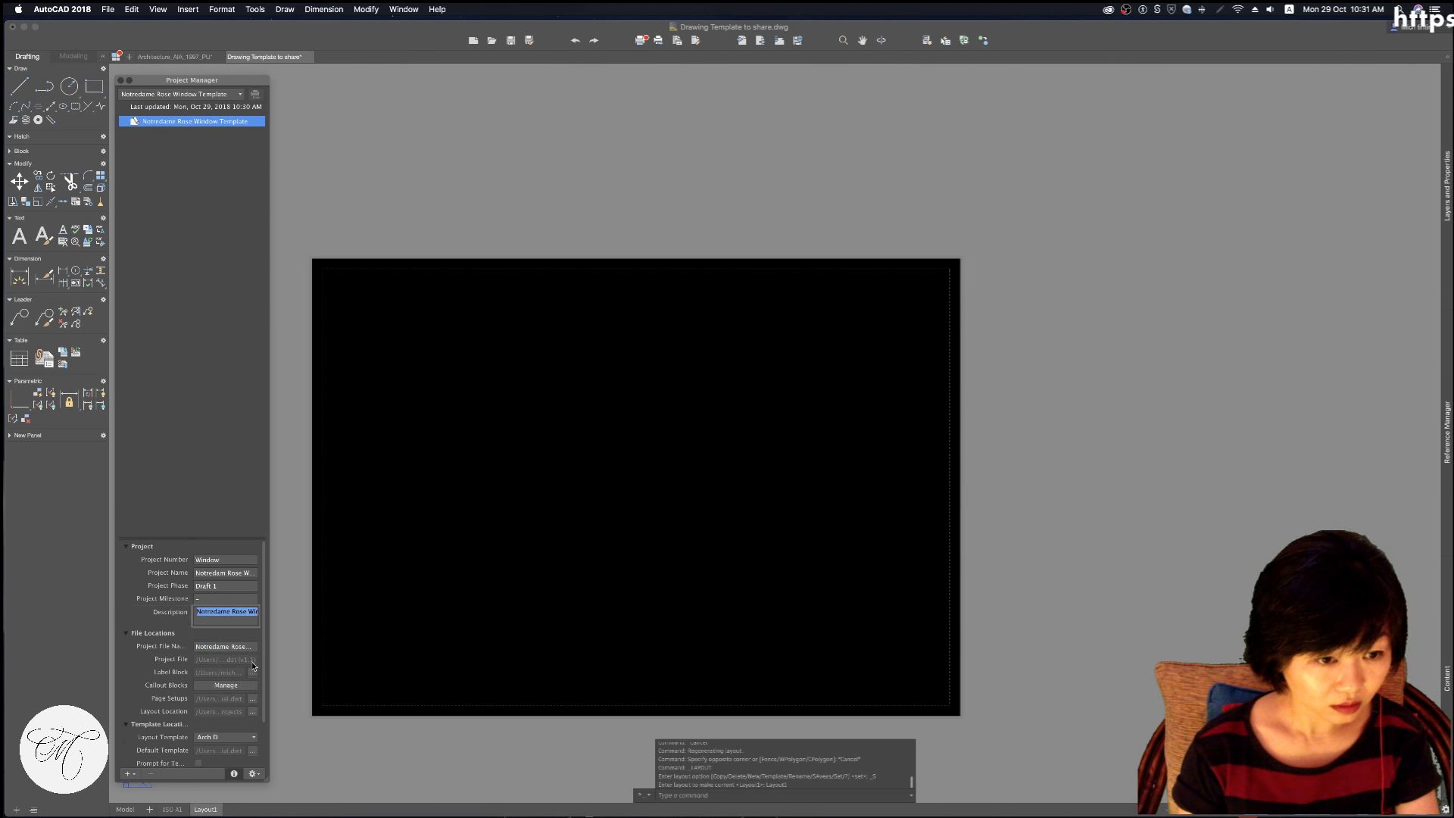
{"action": "left_click", "coordinate": [252, 672]}
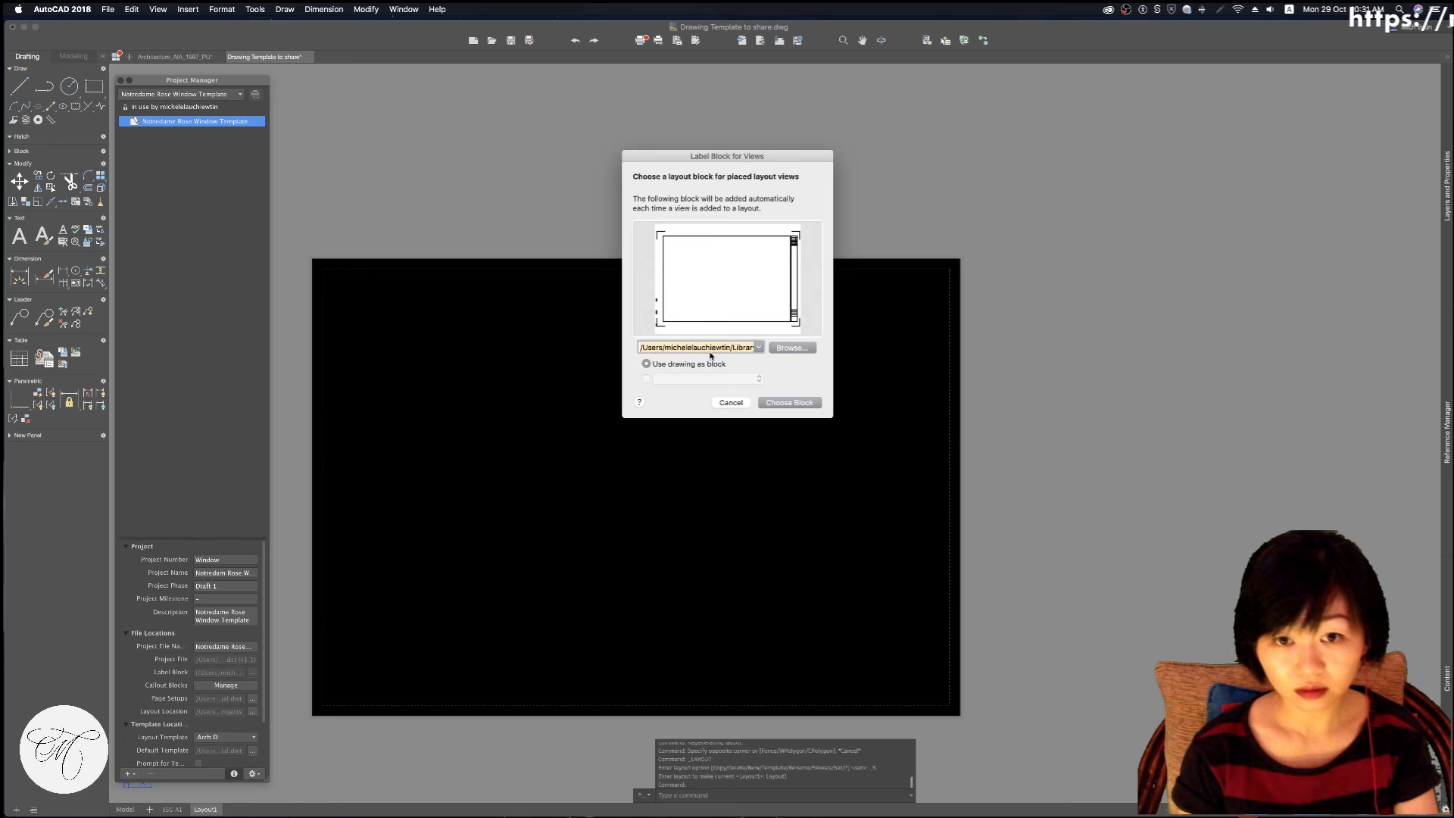
{"action": "left_click", "coordinate": [759, 348]}
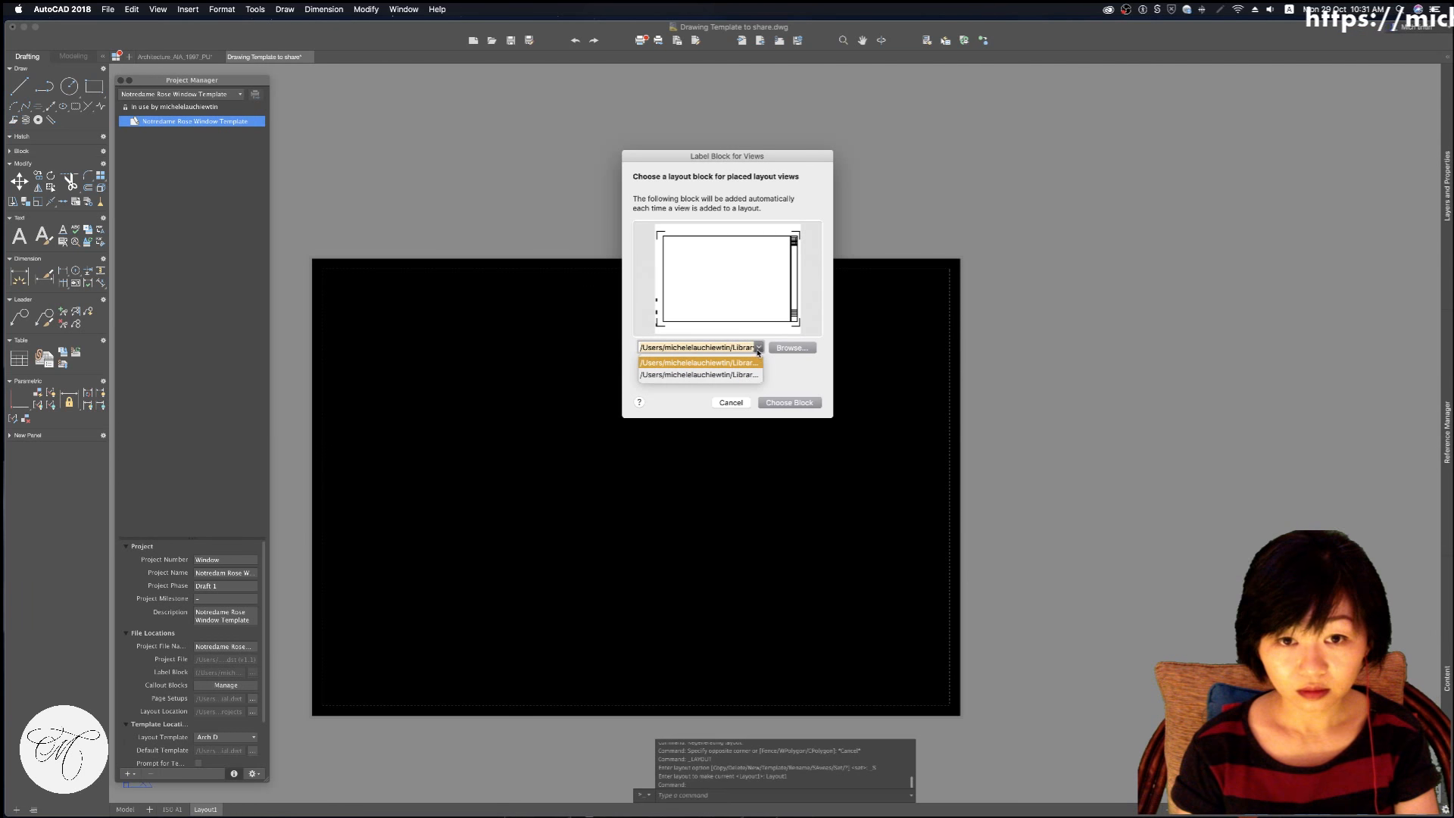
{"action": "left_click", "coordinate": [749, 375]}
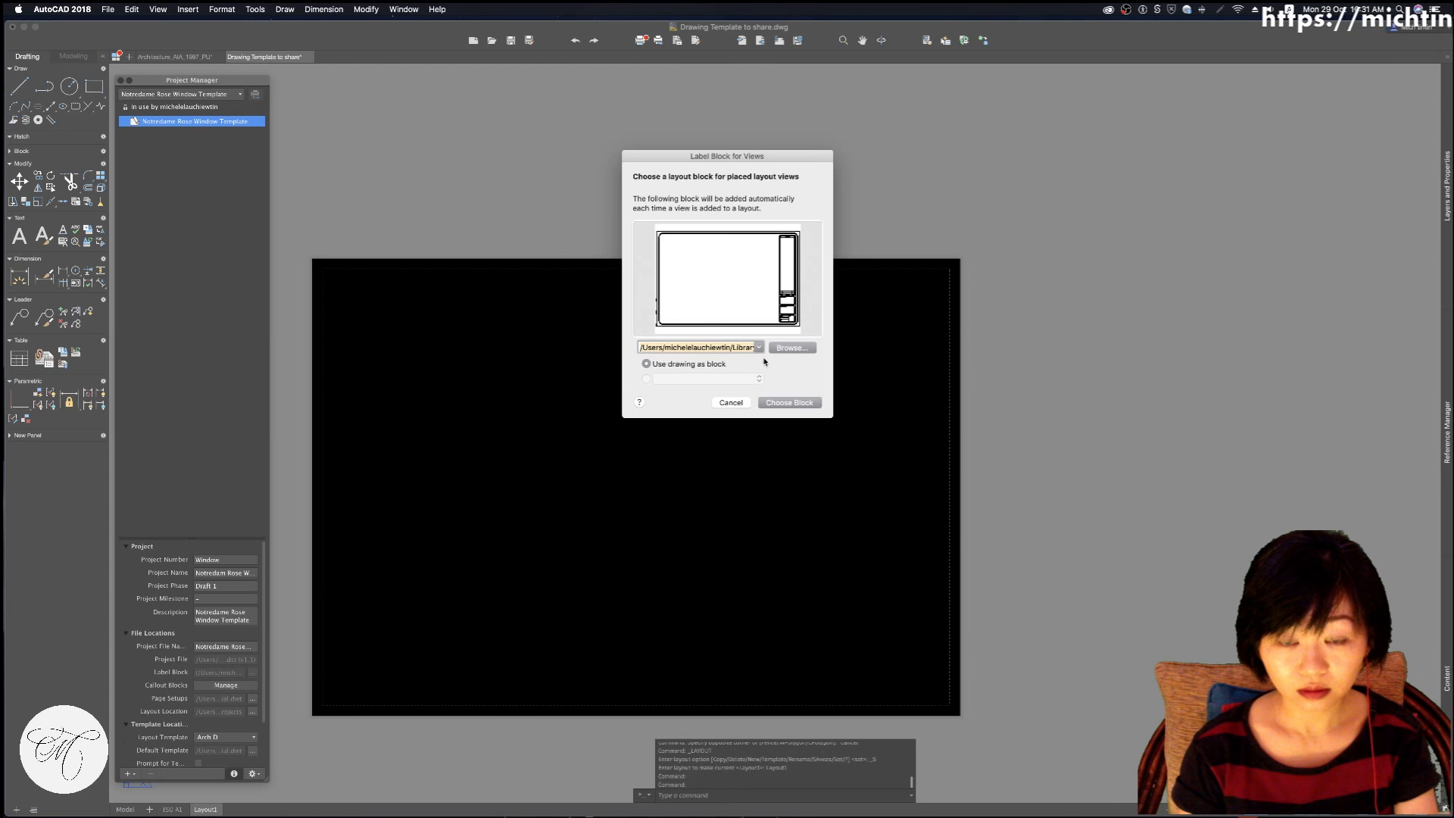
{"action": "left_click", "coordinate": [758, 348]}
{"action": "left_click", "coordinate": [750, 366]}
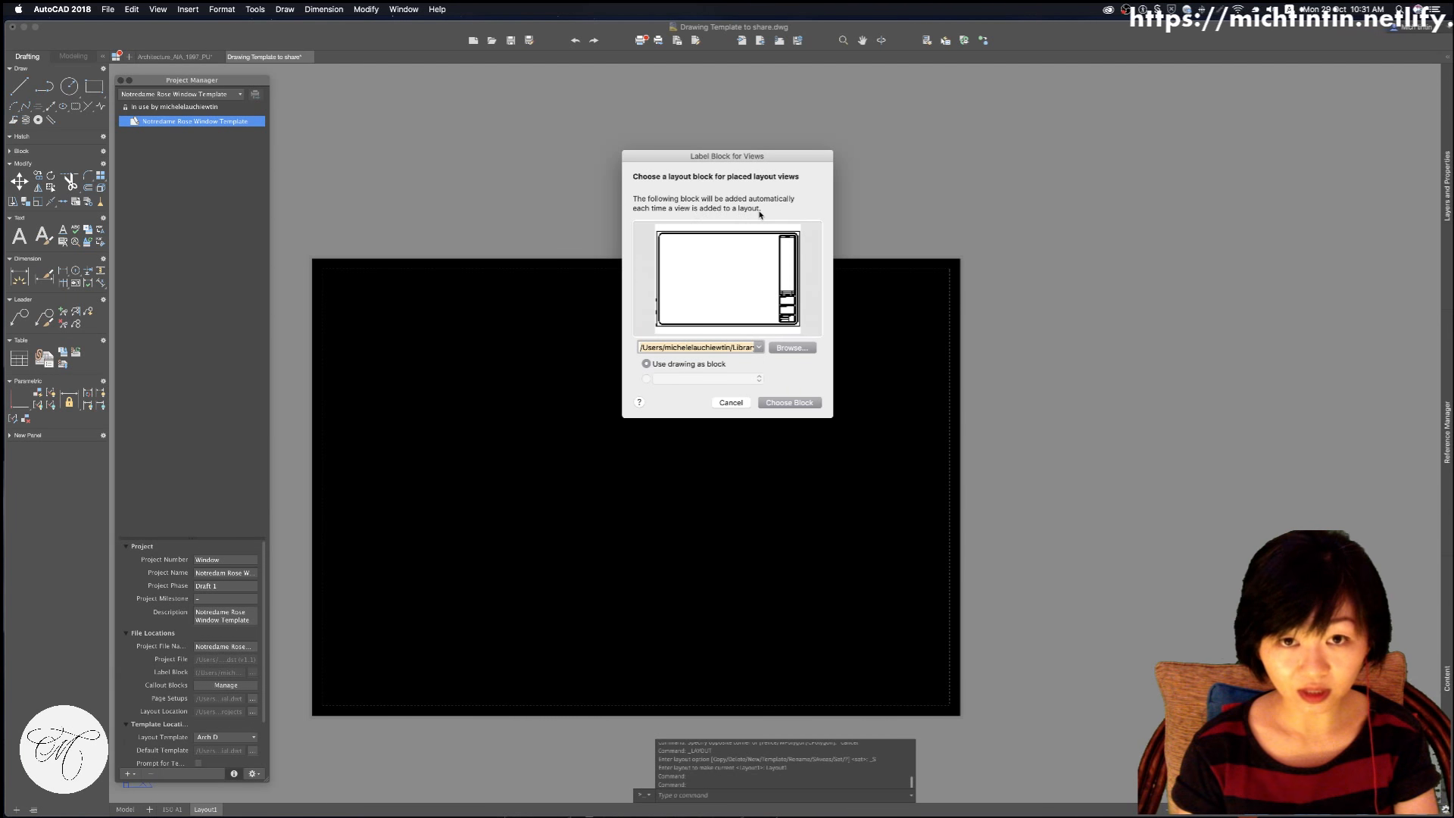
{"action": "left_click", "coordinate": [788, 402]}
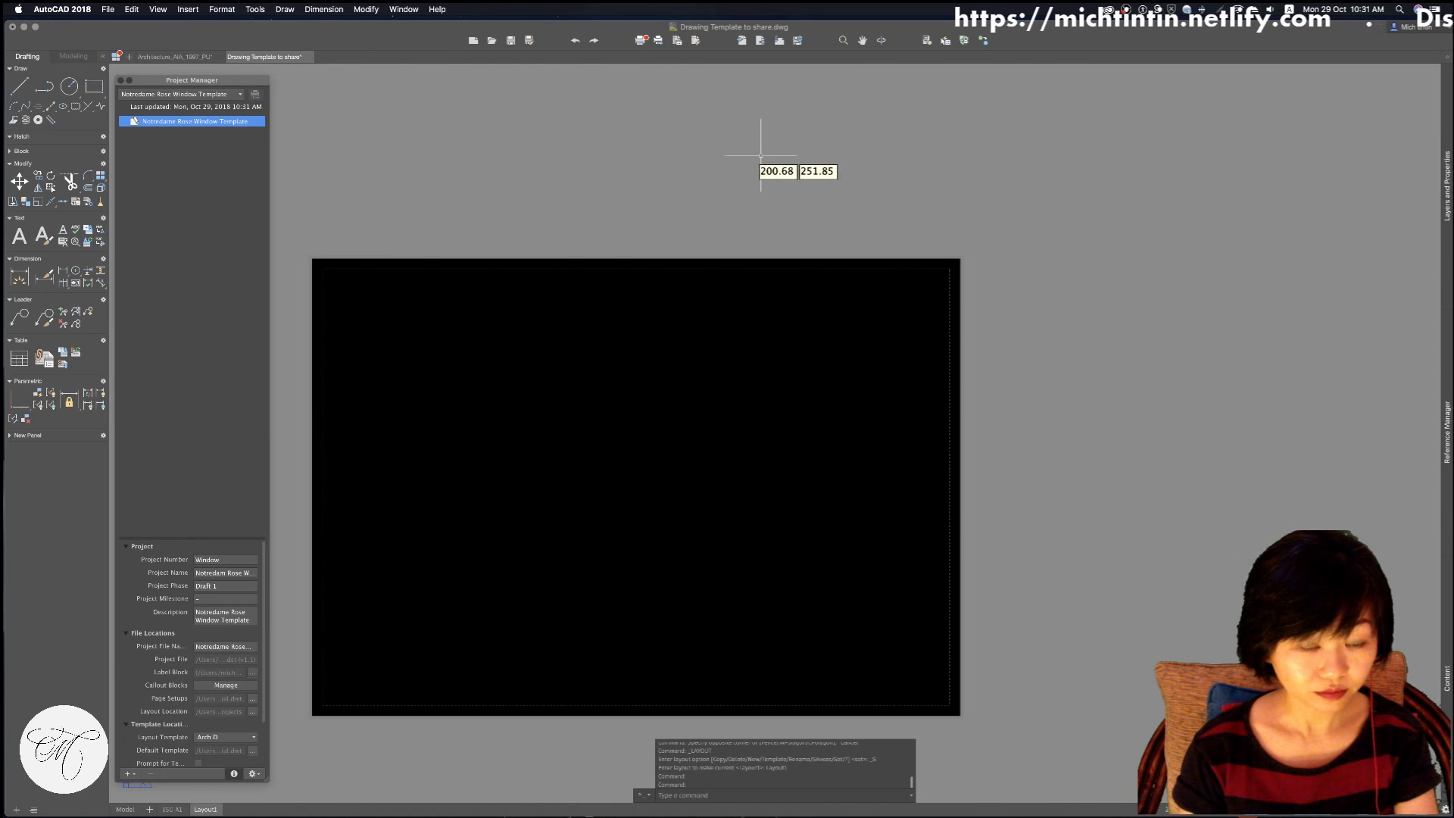
View model space and the ISO A1 layout, and select the layout's entire title block with a crossing window to examine it
{"action": "key", "text": "Escape"}
{"action": "key", "text": "Escape"}
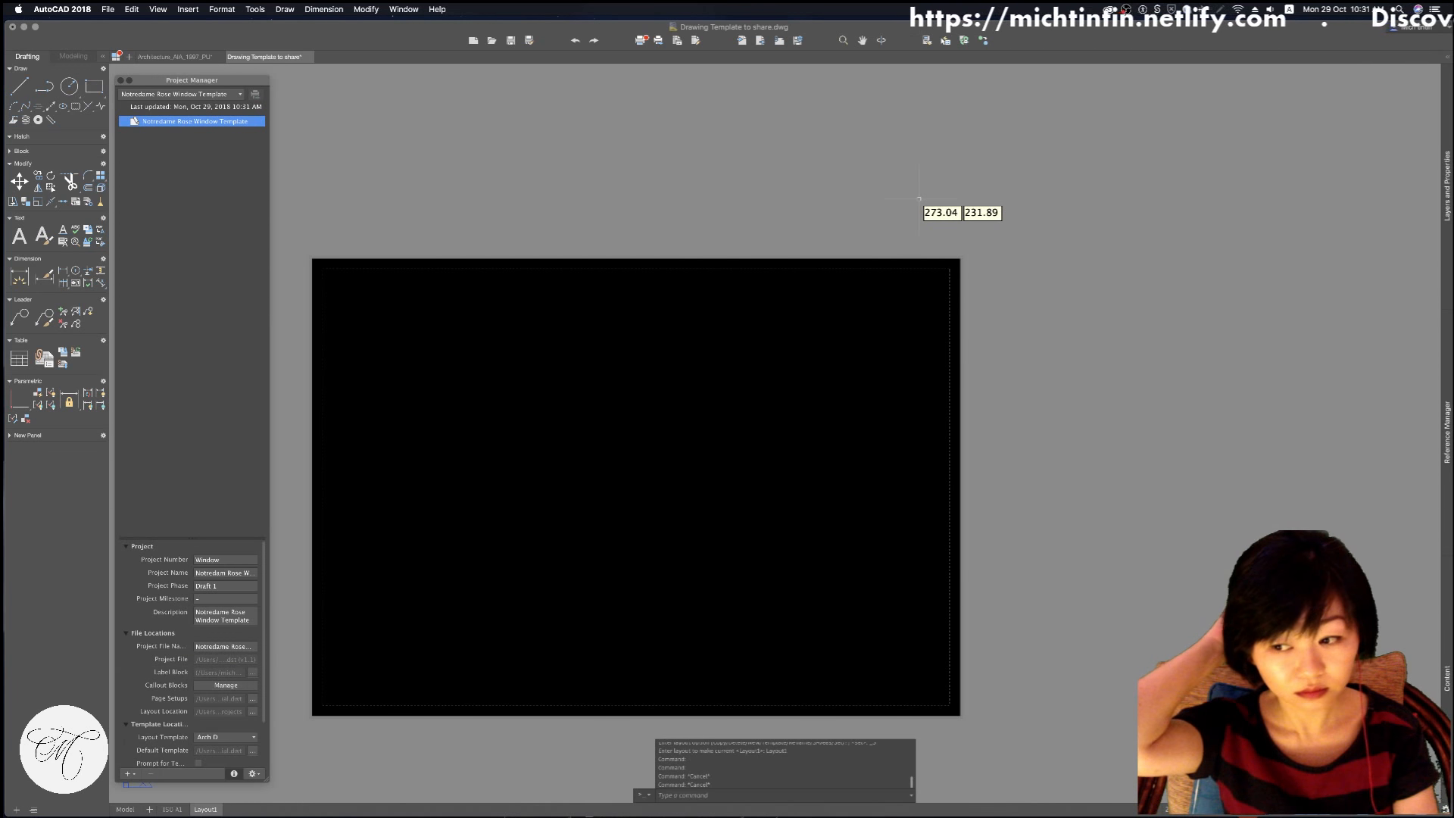
{"action": "key", "text": "Escape"}
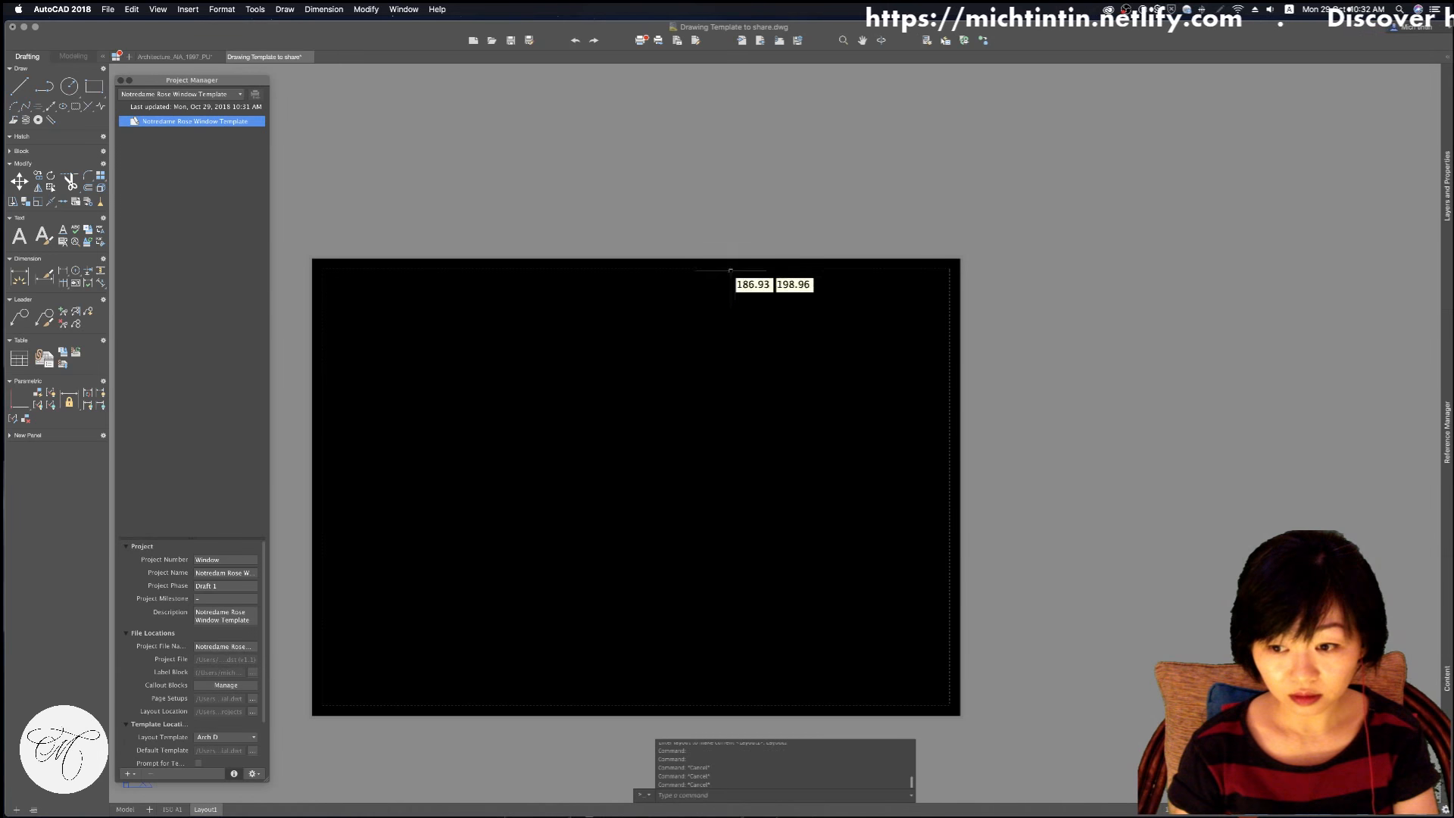
{"action": "scroll", "coordinate": [701, 392], "scroll_direction": "down", "scroll_amount": 5}
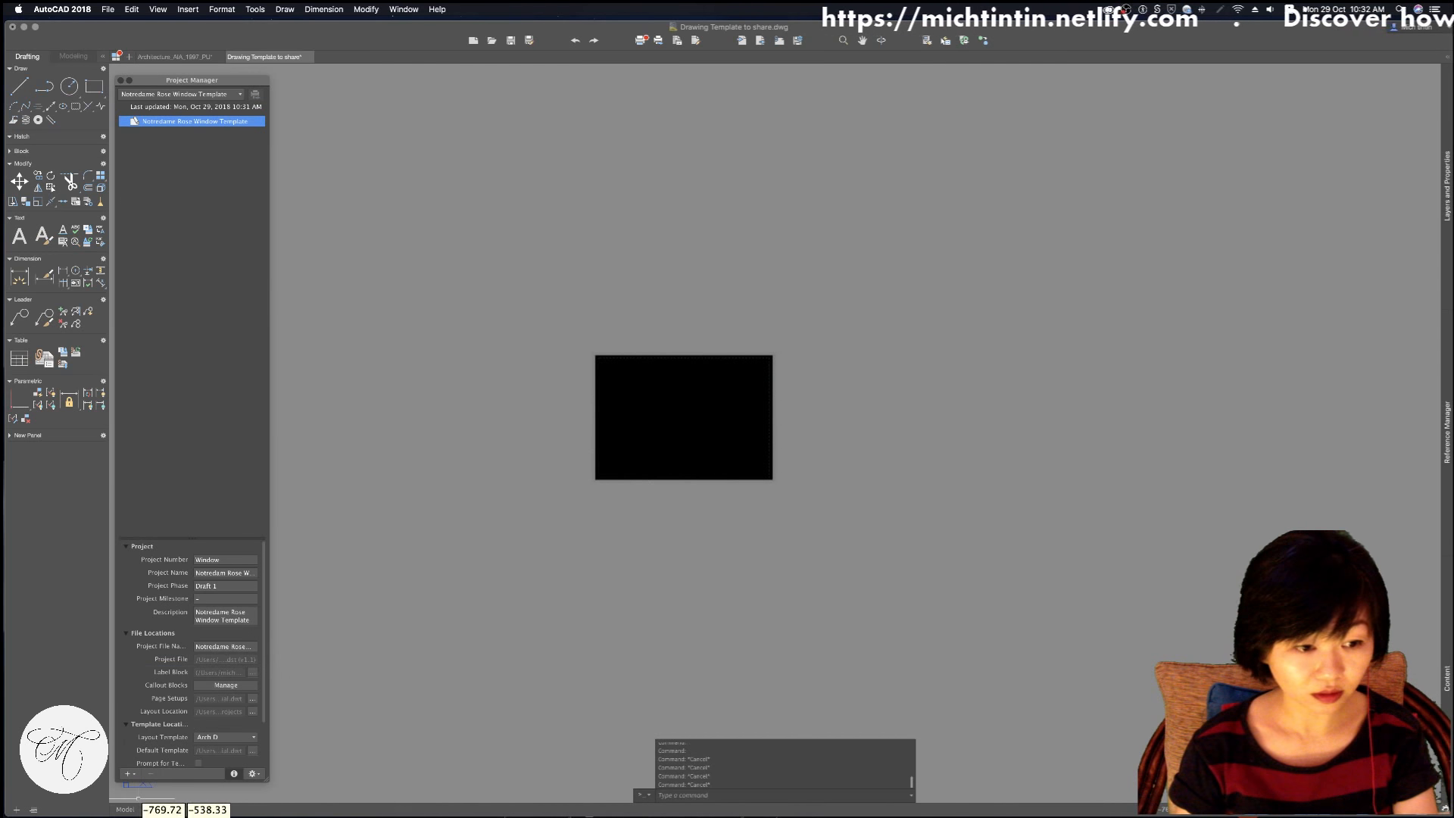
{"action": "left_click", "coordinate": [125, 809]}
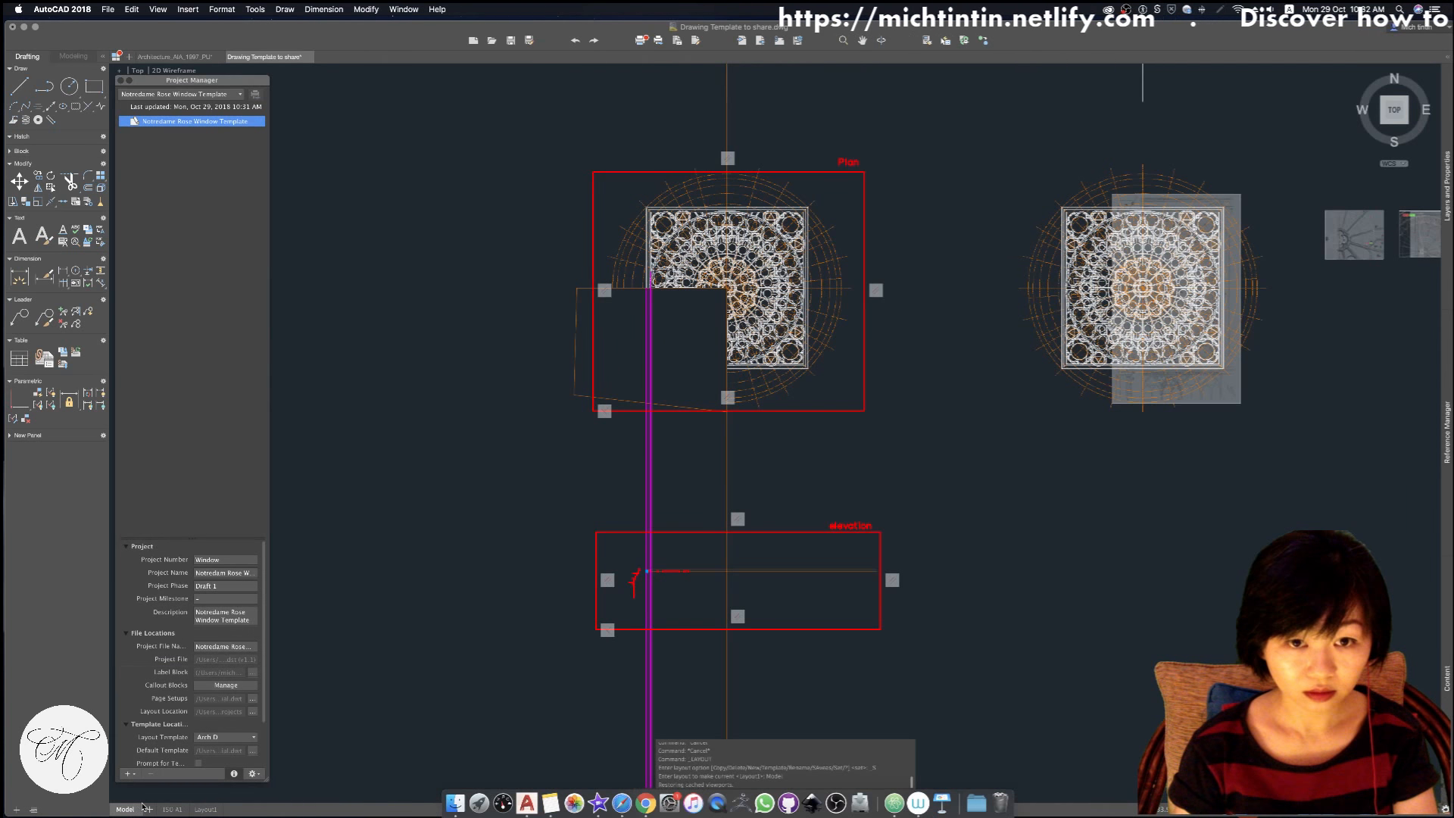
{"action": "left_click", "coordinate": [172, 809]}
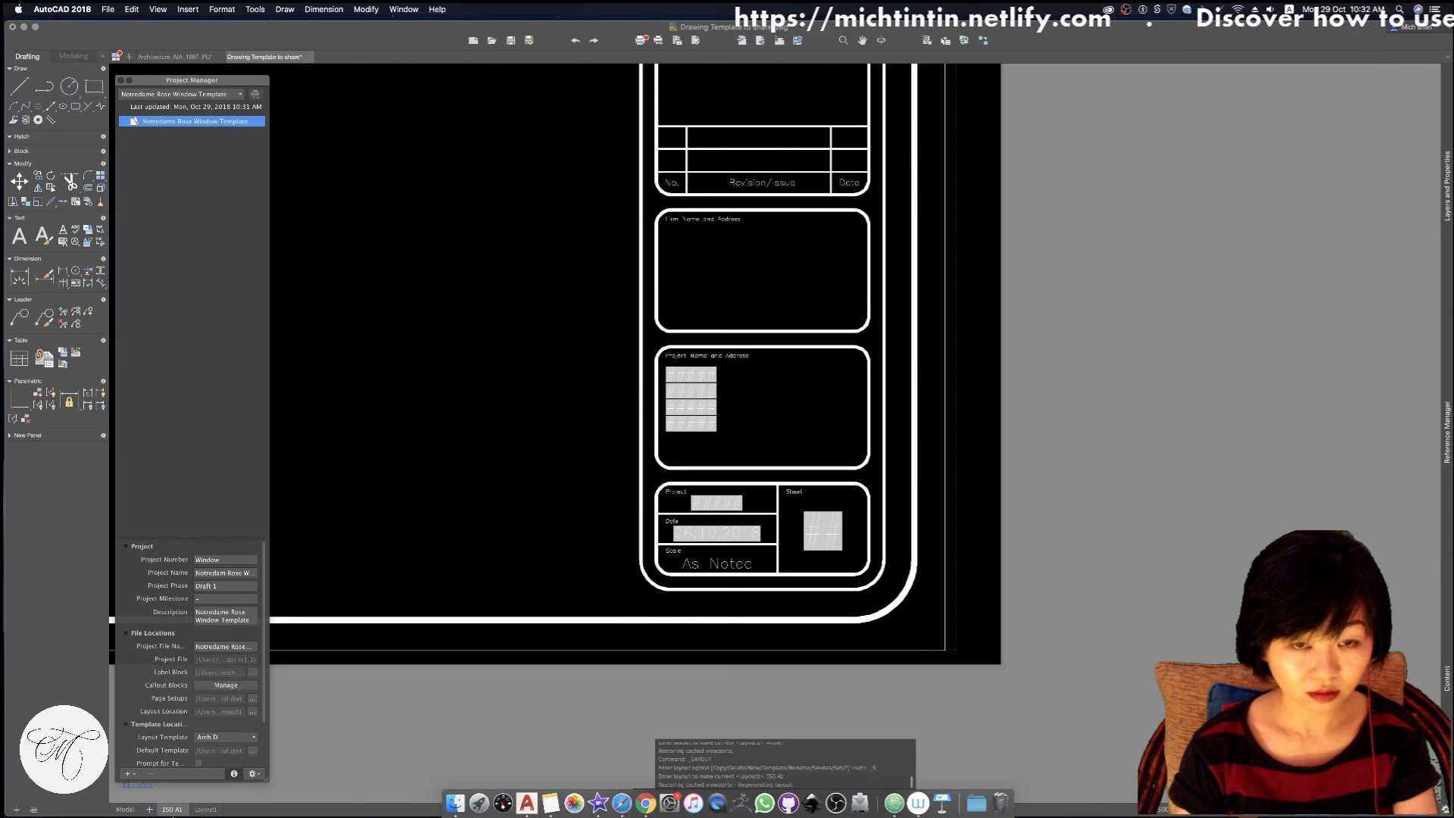
{"action": "scroll", "coordinate": [869, 415], "scroll_direction": "down", "scroll_amount": 5}
{"action": "left_click", "coordinate": [1016, 140]}
{"action": "left_click", "coordinate": [588, 503]}
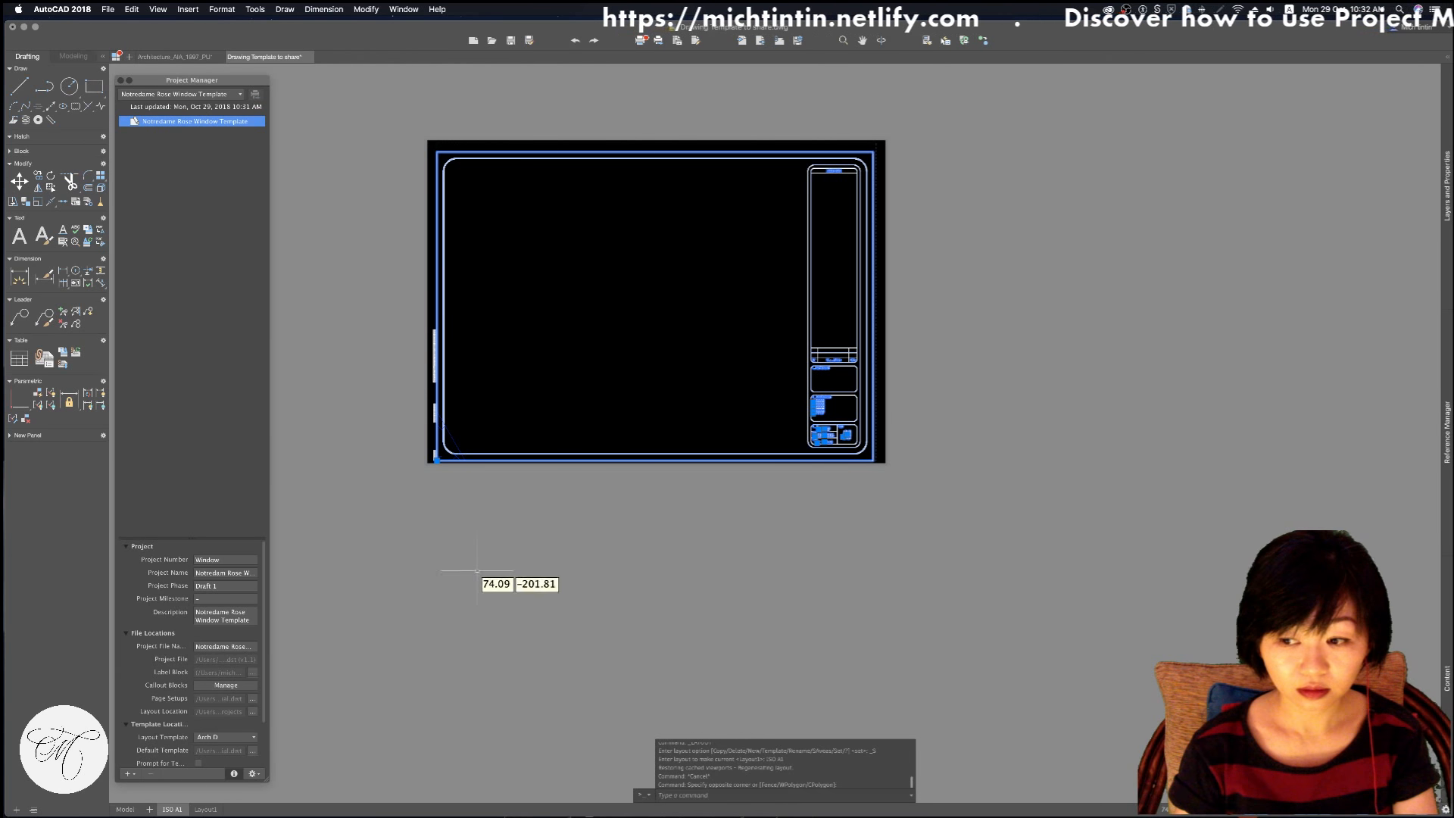
Return to Layout1 and check its blank sheet with nothing selected
{"action": "left_click", "coordinate": [206, 809]}
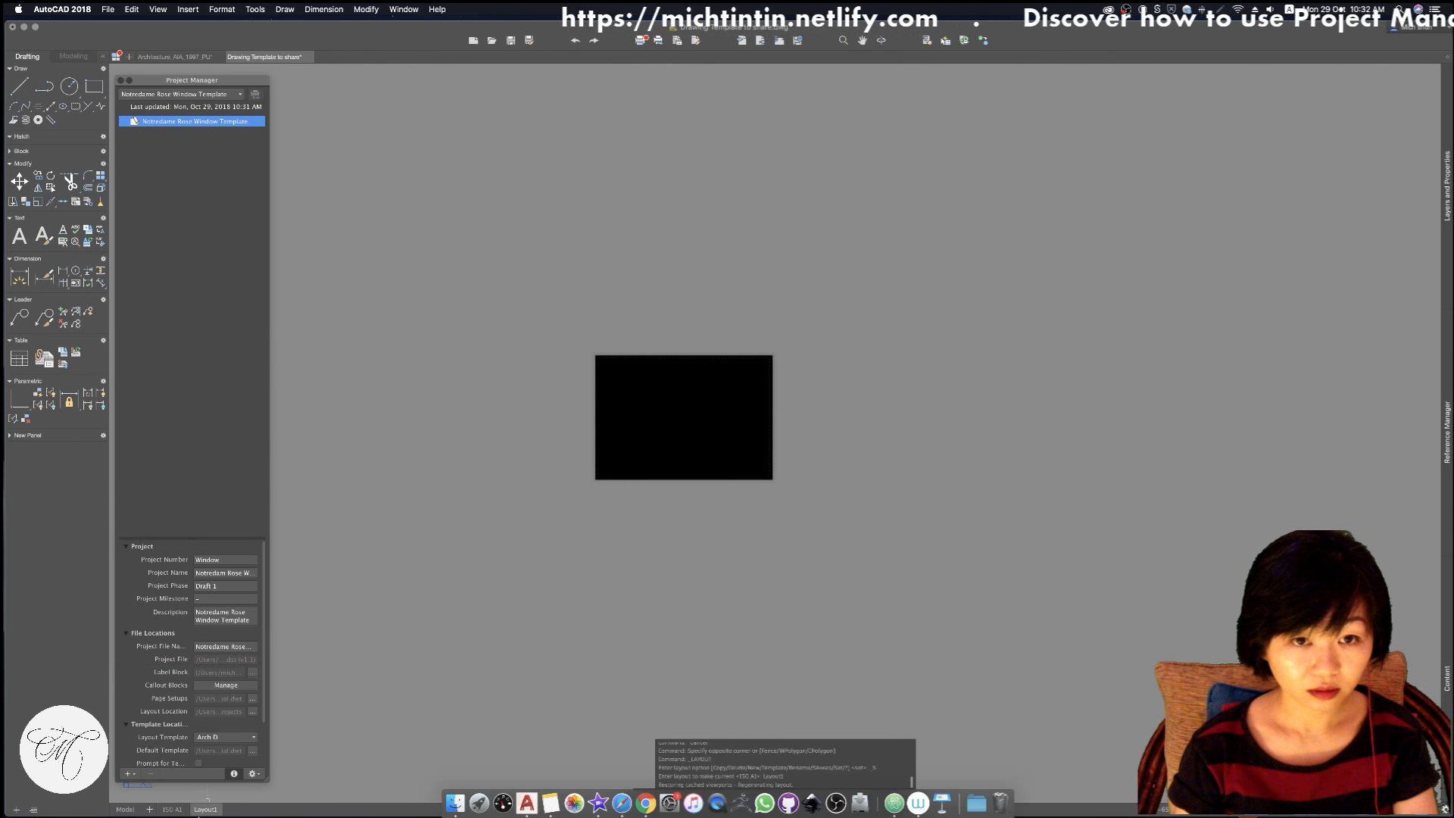
{"action": "left_click", "coordinate": [800, 304]}
{"action": "key", "text": "Escape"}
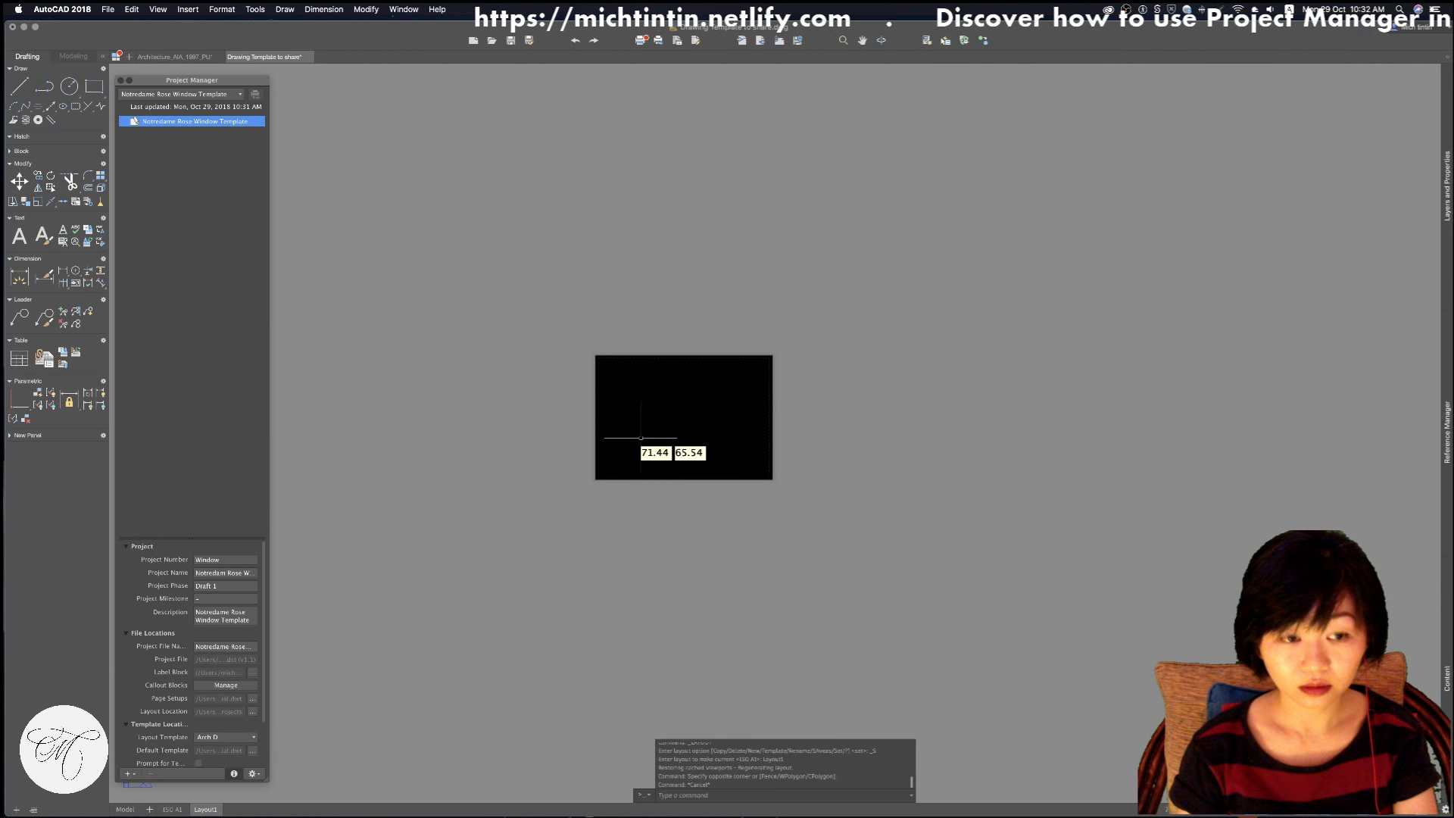
{"action": "mouse_move", "coordinate": [203, 815]}
{"action": "left_click", "coordinate": [206, 810]}
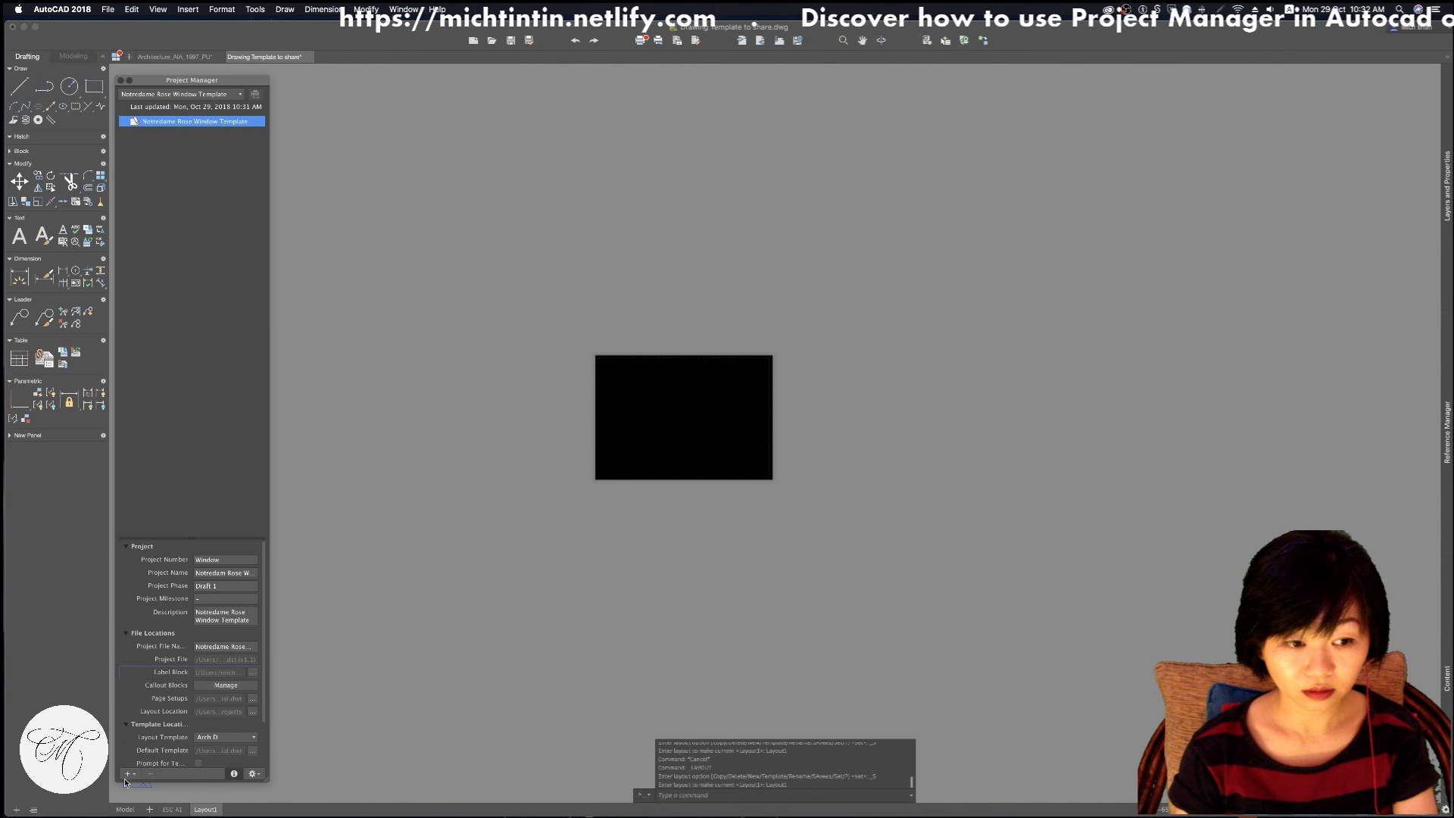
Open the project's Page Setup Manager and check the actions available for the D Size - Full Scale - Monochrome setup
{"action": "left_click", "coordinate": [253, 774]}
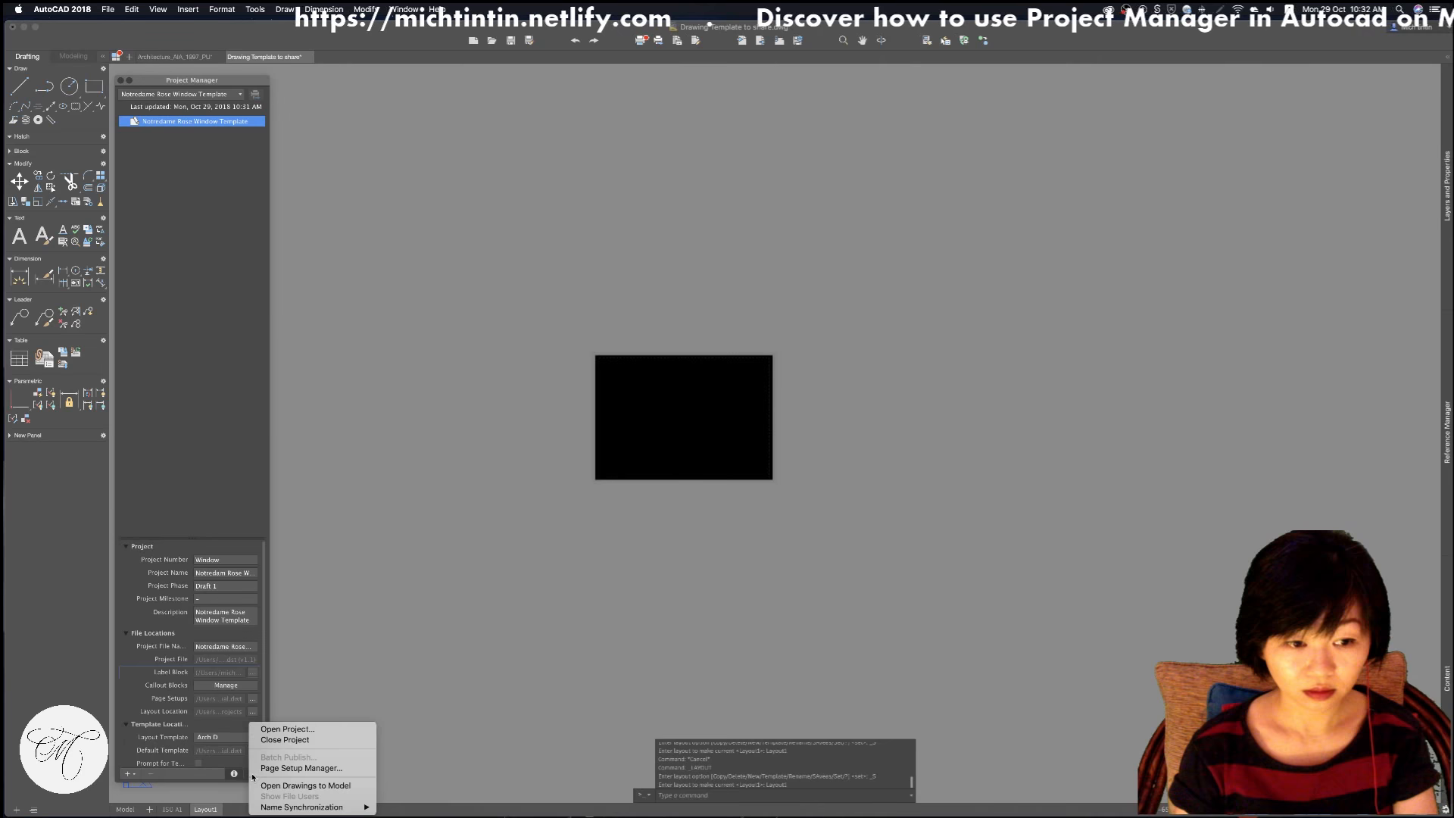
{"action": "left_click", "coordinate": [320, 769]}
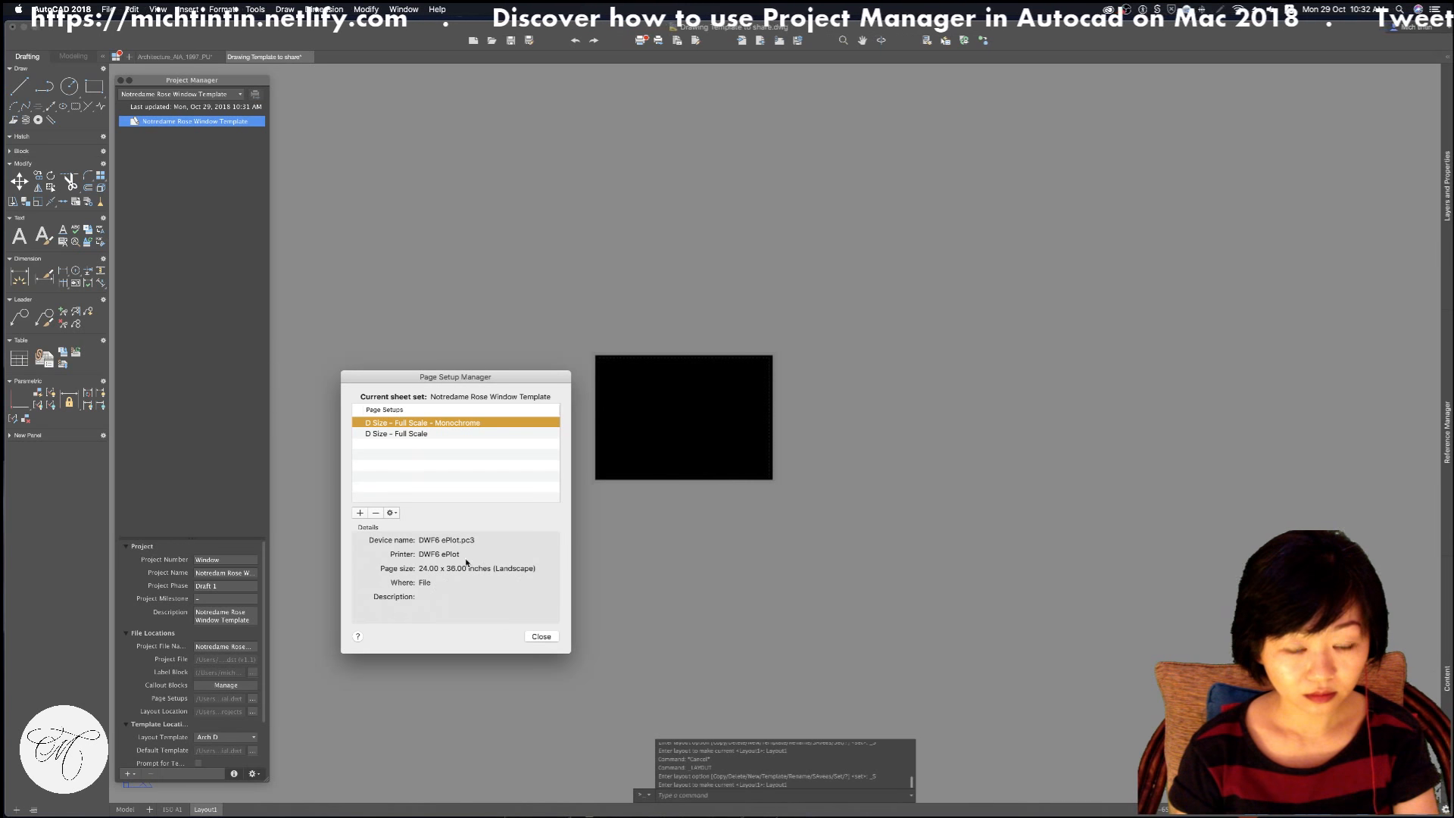
{"action": "left_click", "coordinate": [391, 513]}
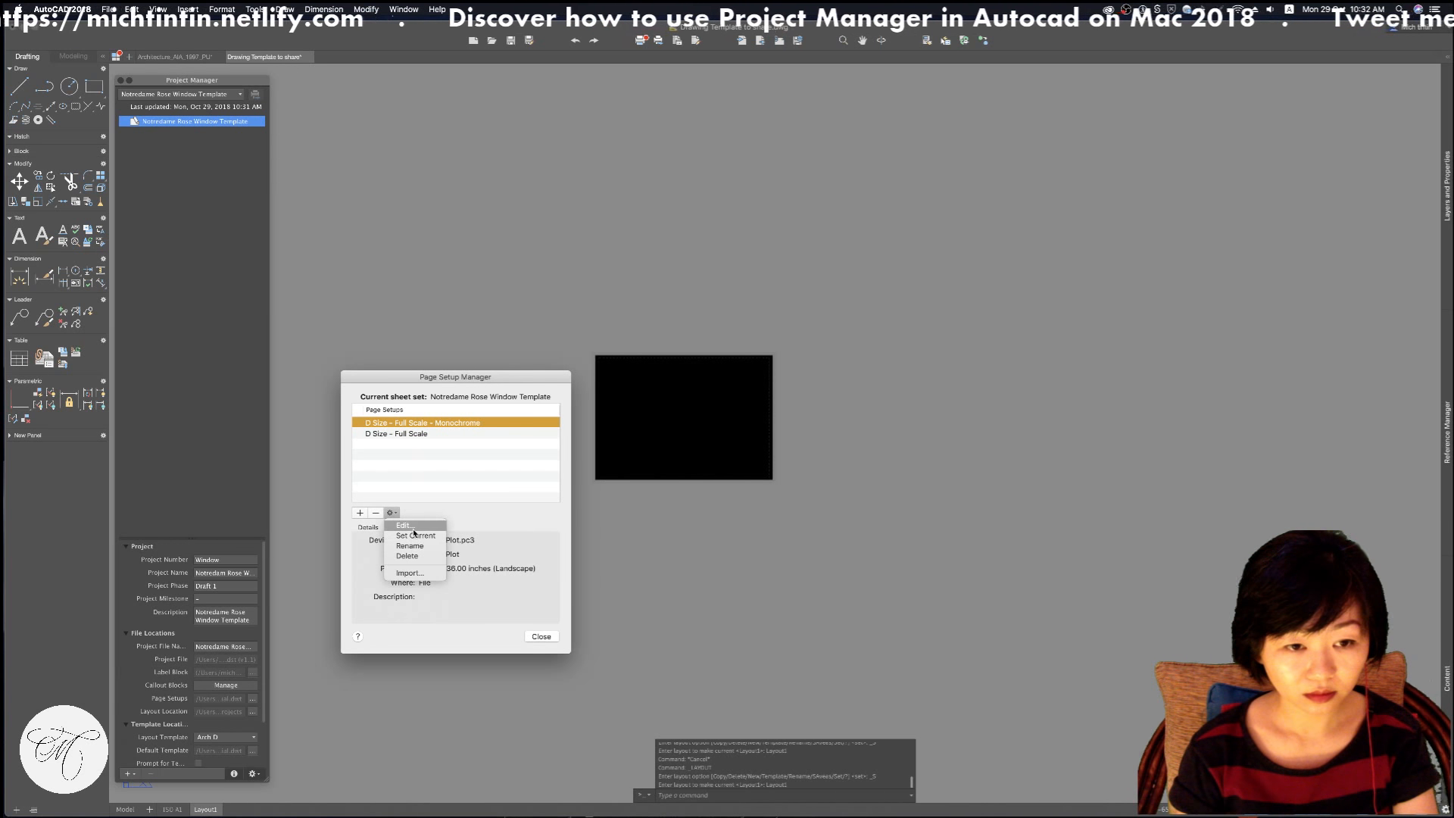
{"action": "left_click", "coordinate": [427, 498]}
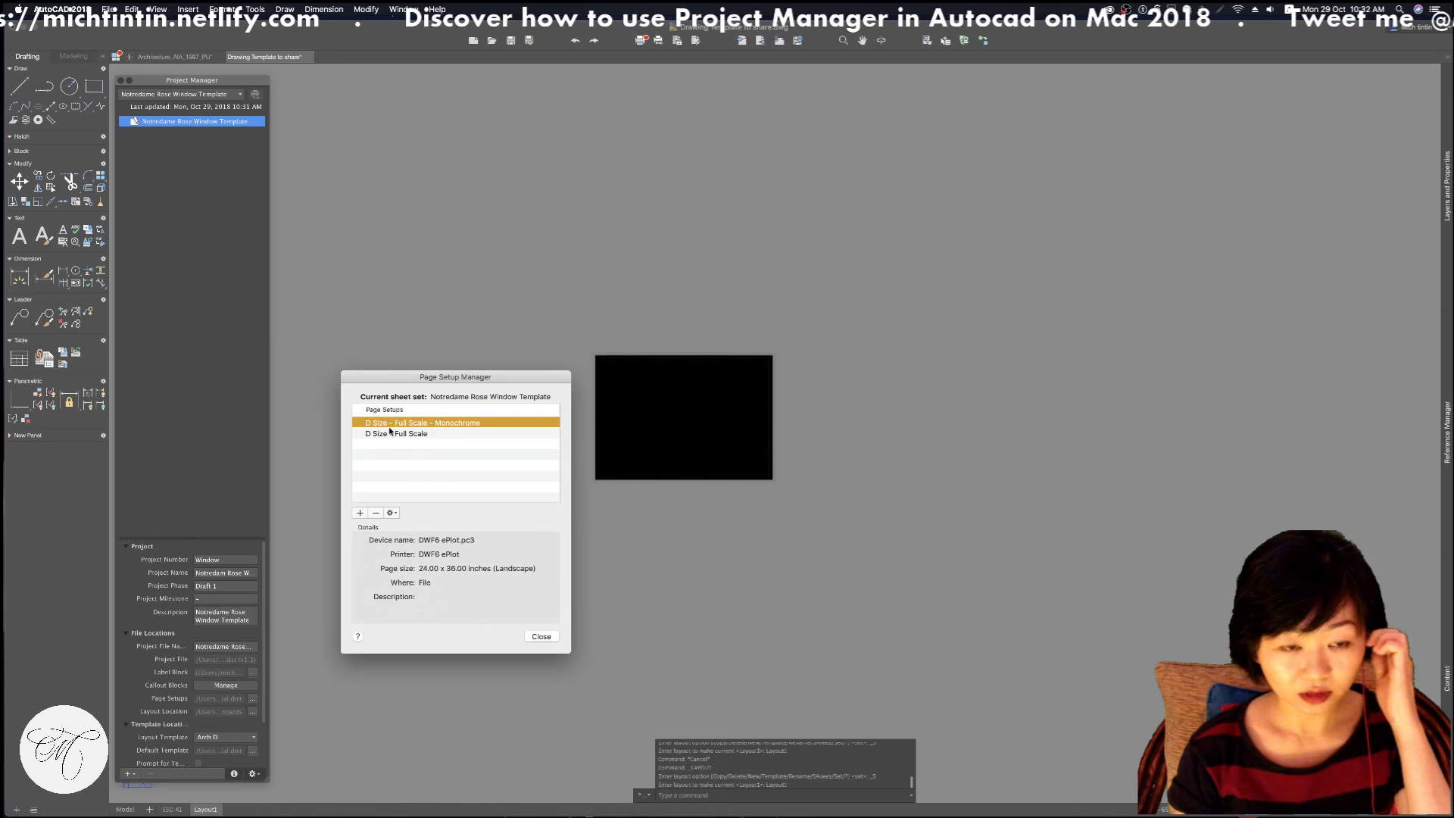
{"action": "double_click", "coordinate": [425, 425]}
{"action": "left_click", "coordinate": [370, 525]}
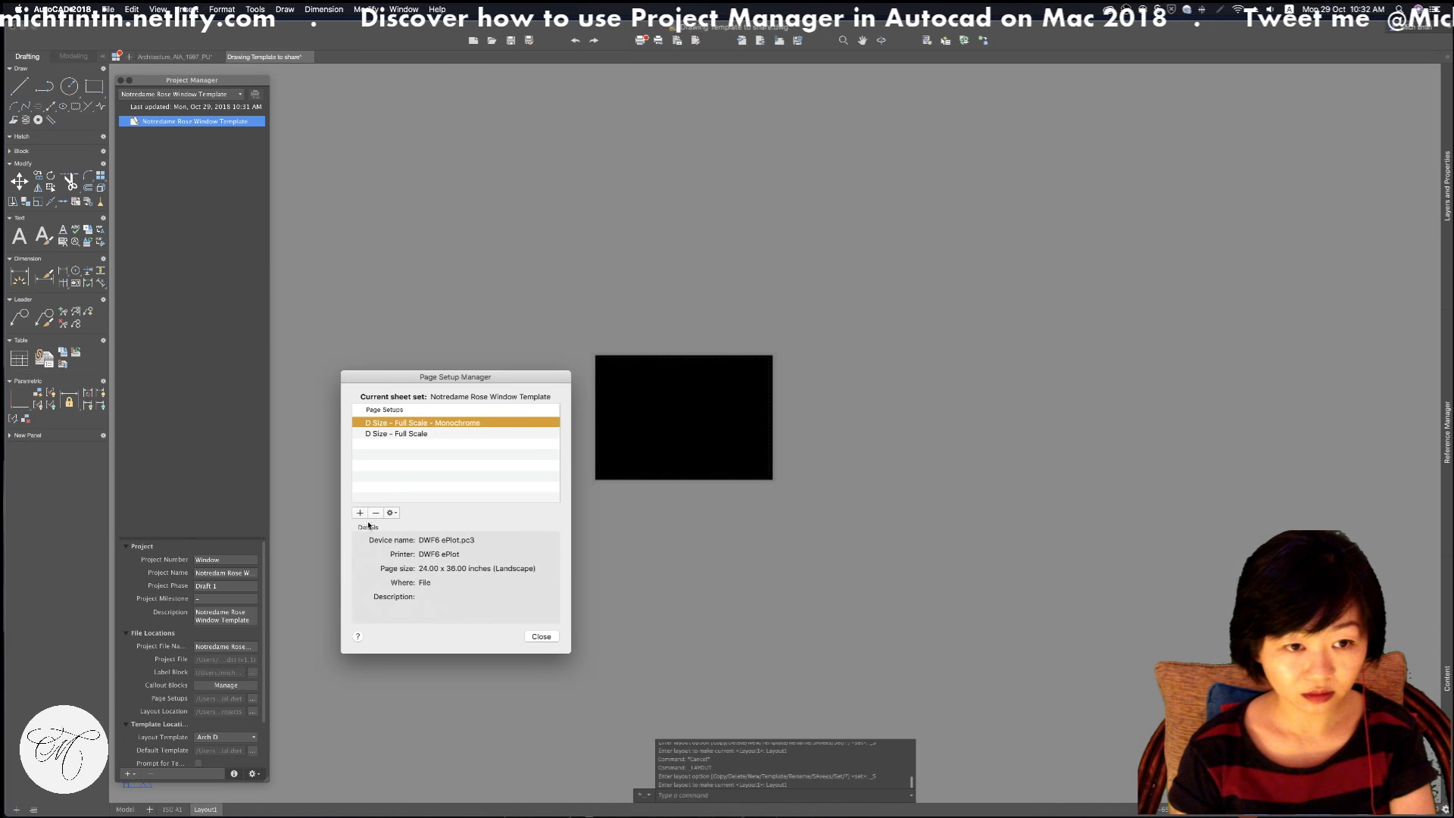
Create a new page setup starting from <None>, keep the suggested name Setup1, and continue to its settings
{"action": "left_click", "coordinate": [360, 514]}
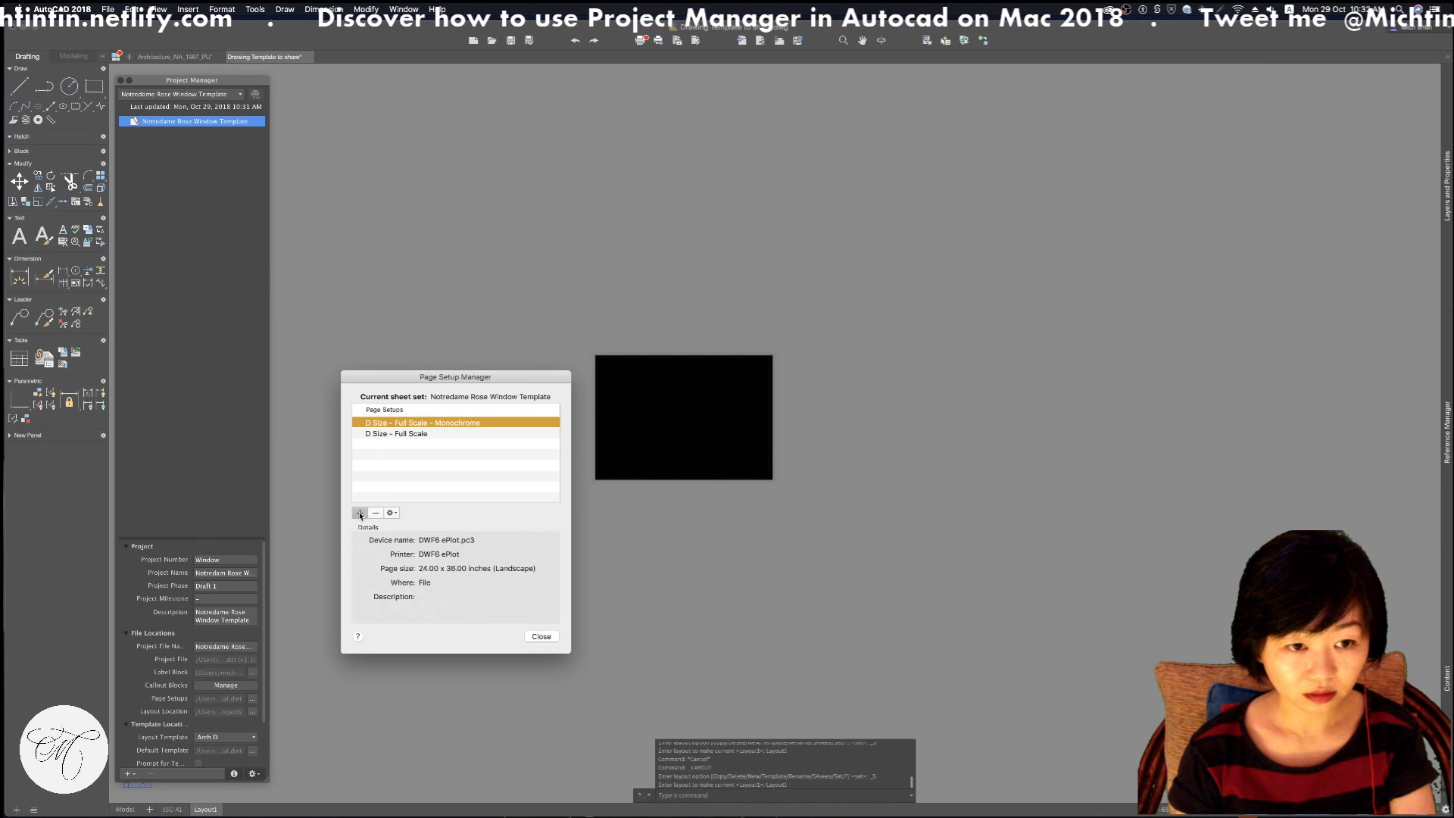
{"action": "left_click", "coordinate": [608, 365]}
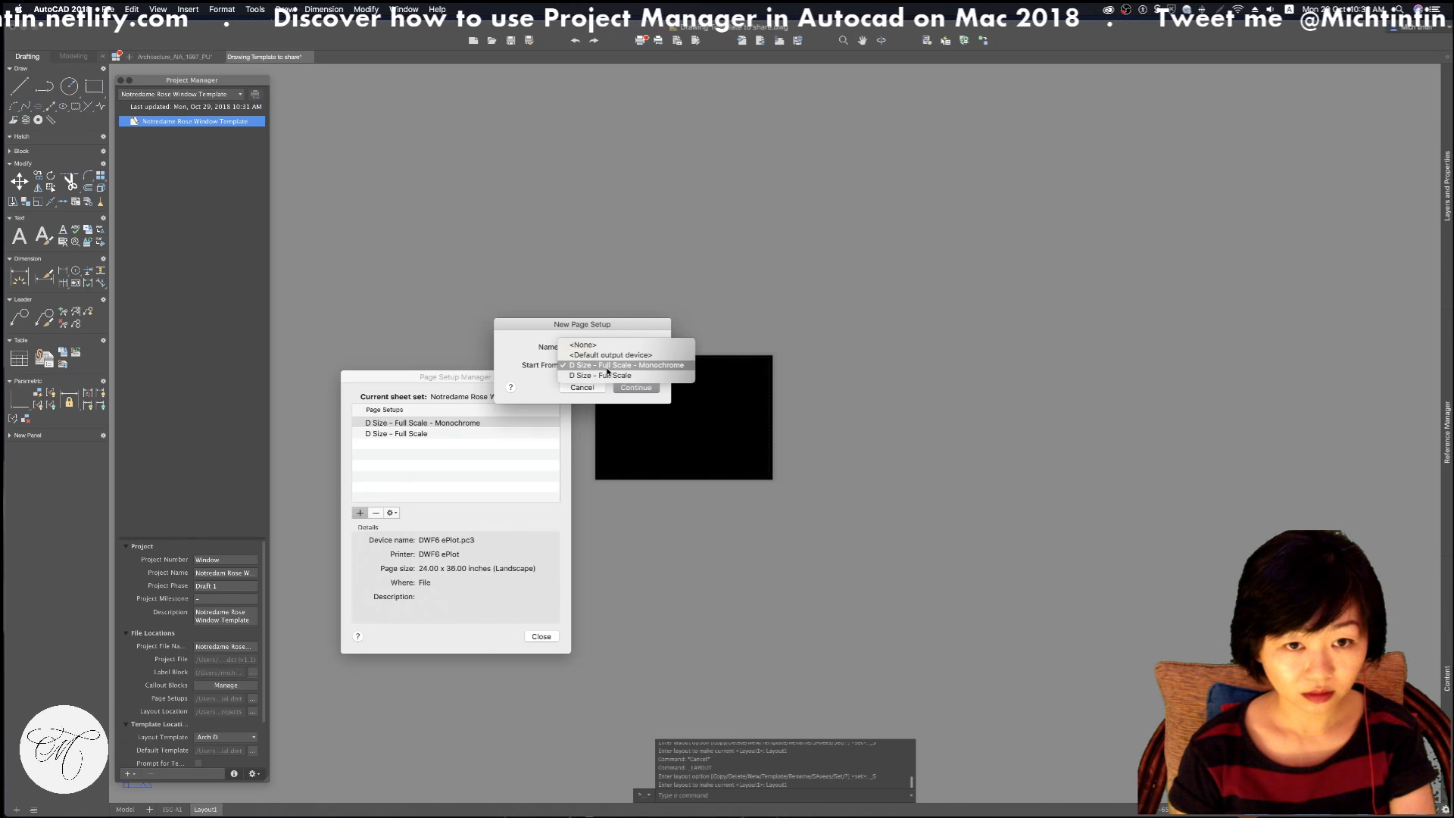
{"action": "left_click", "coordinate": [625, 347]}
{"action": "left_click", "coordinate": [611, 366]}
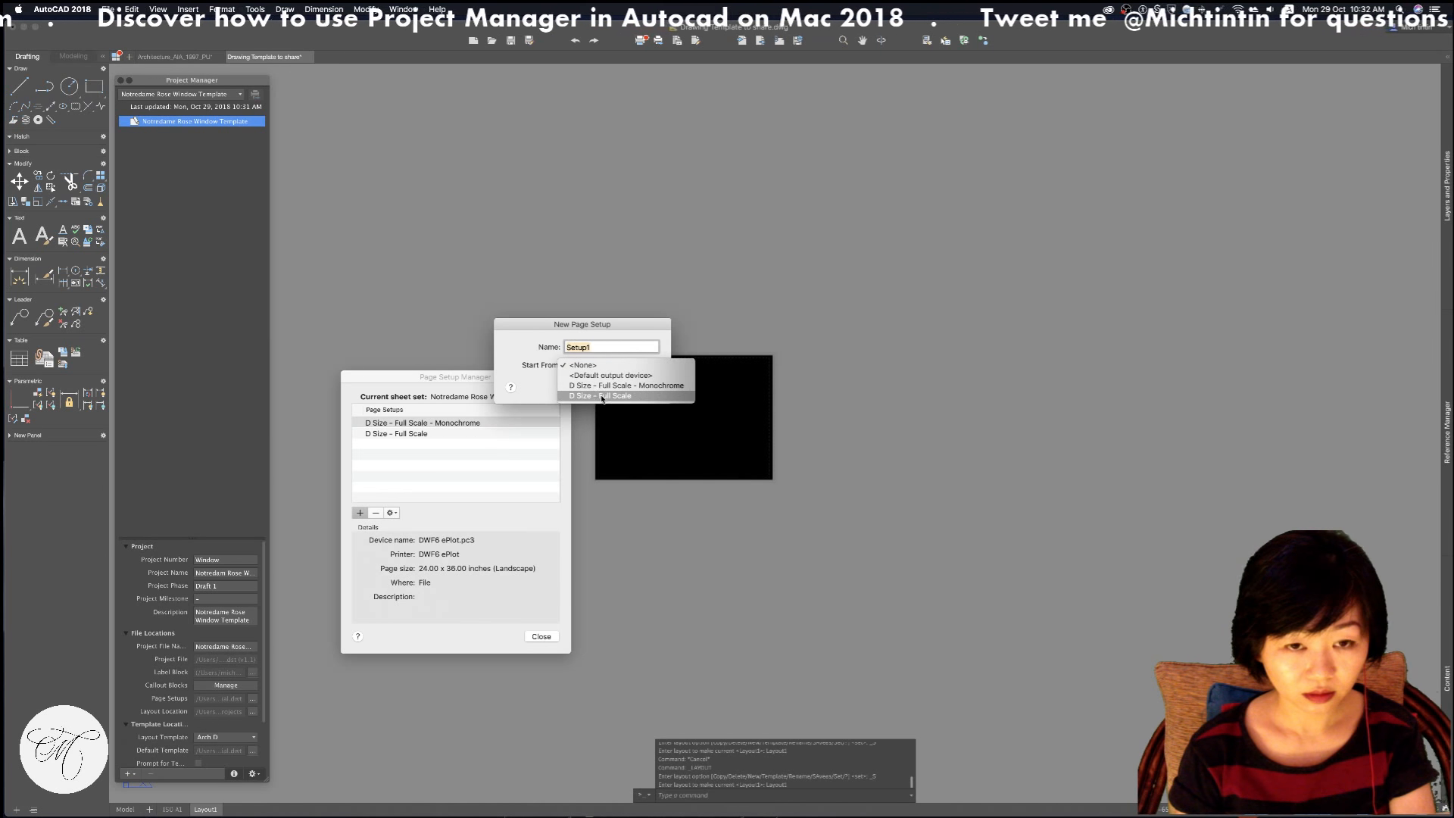
{"action": "left_click", "coordinate": [627, 366]}
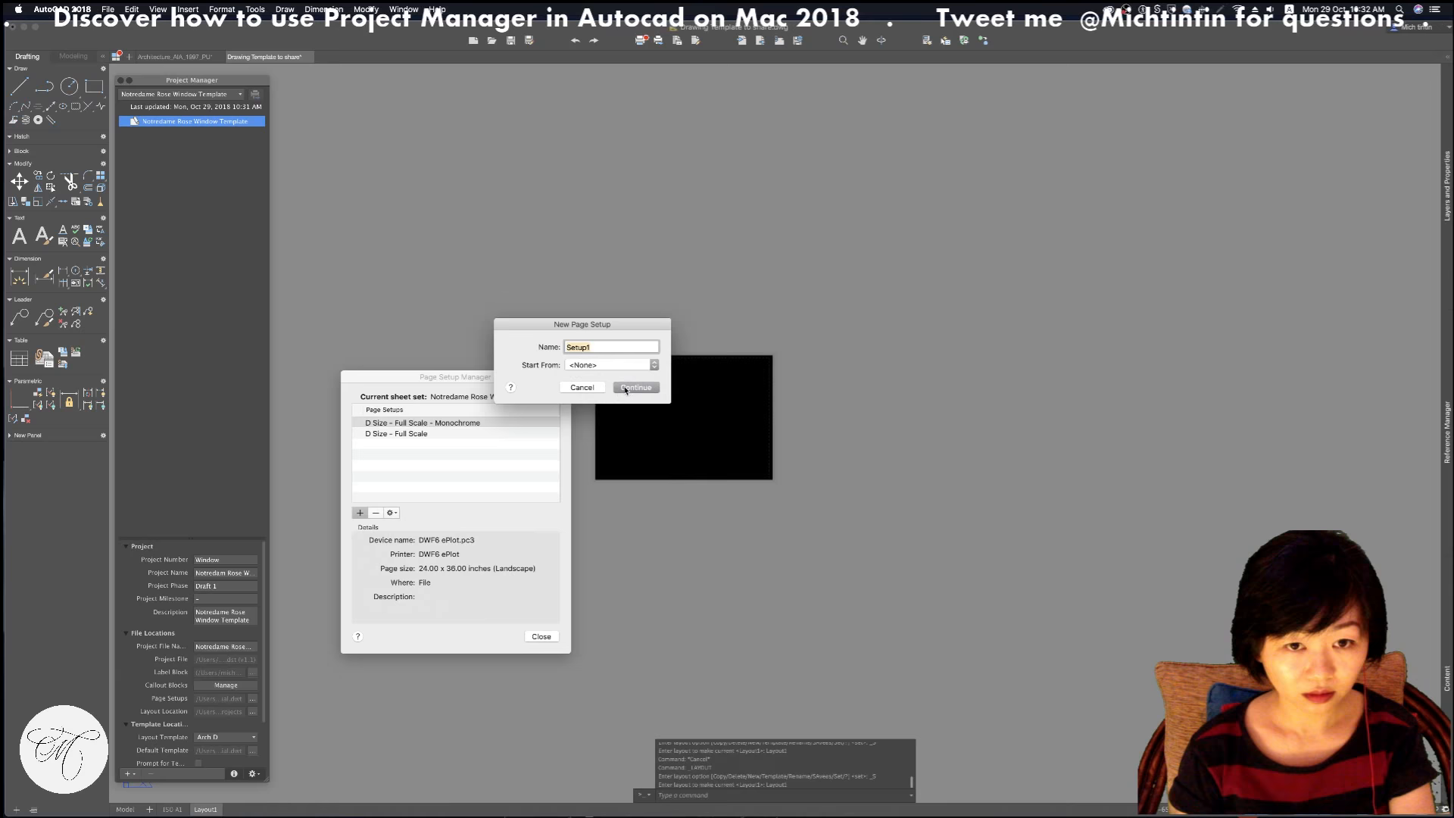
{"action": "left_click", "coordinate": [636, 387]}
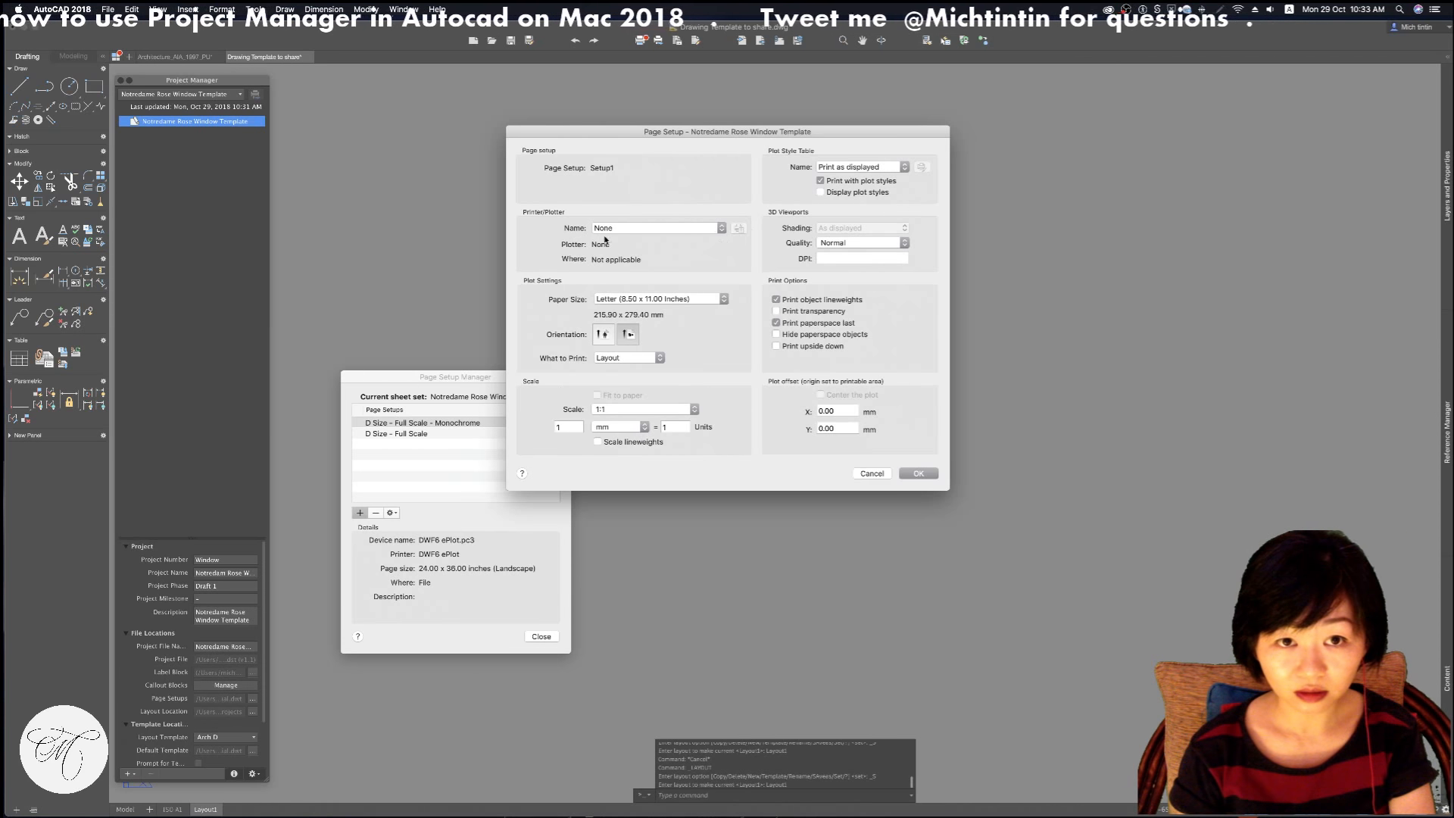
Check the printer choices but keep None, and set the paper size to ISO A3 (420.00 x 297.00 MM)
{"action": "left_click", "coordinate": [639, 229]}
{"action": "left_click", "coordinate": [644, 231]}
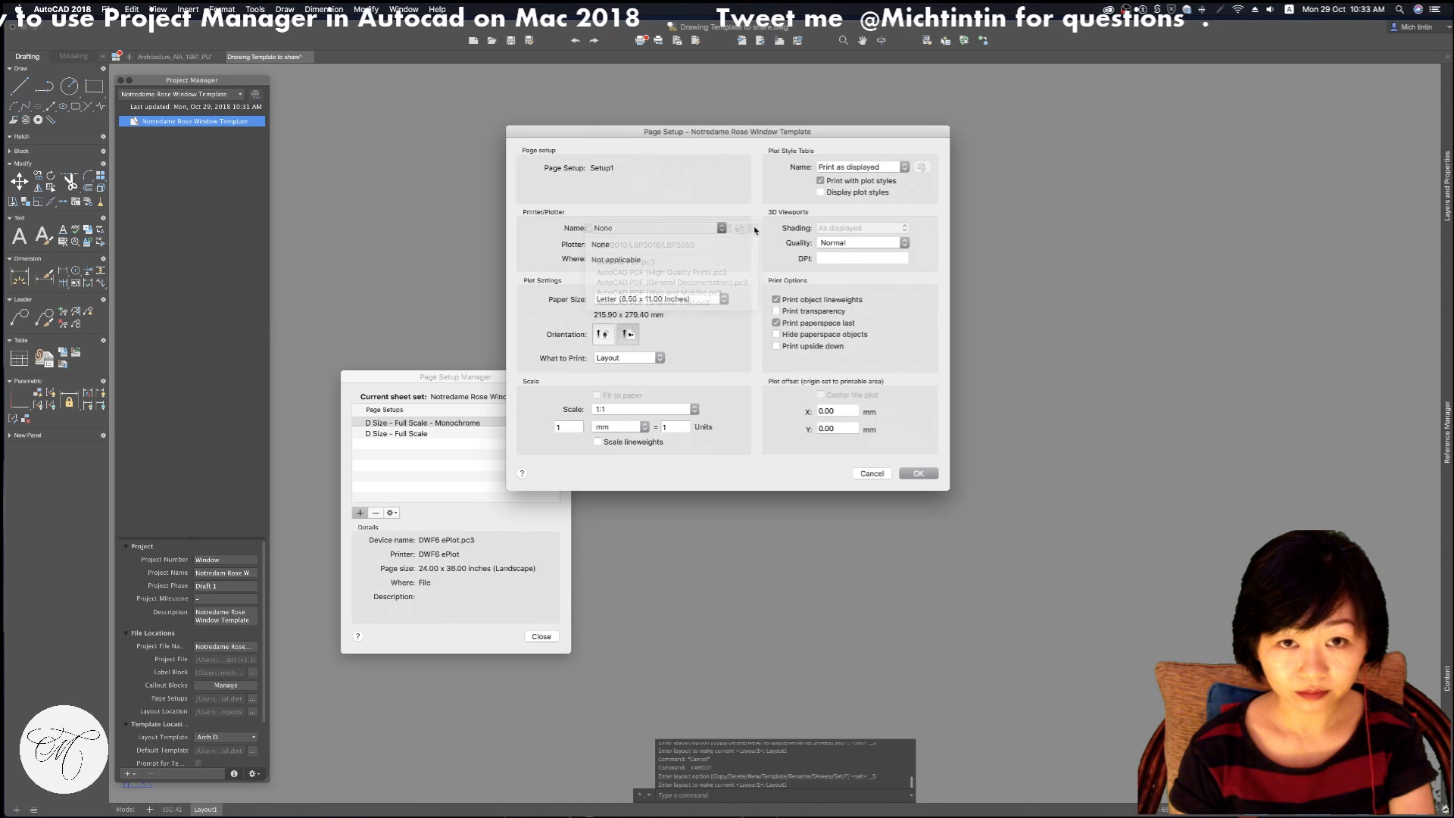
{"action": "left_click", "coordinate": [720, 228]}
{"action": "left_click", "coordinate": [715, 230]}
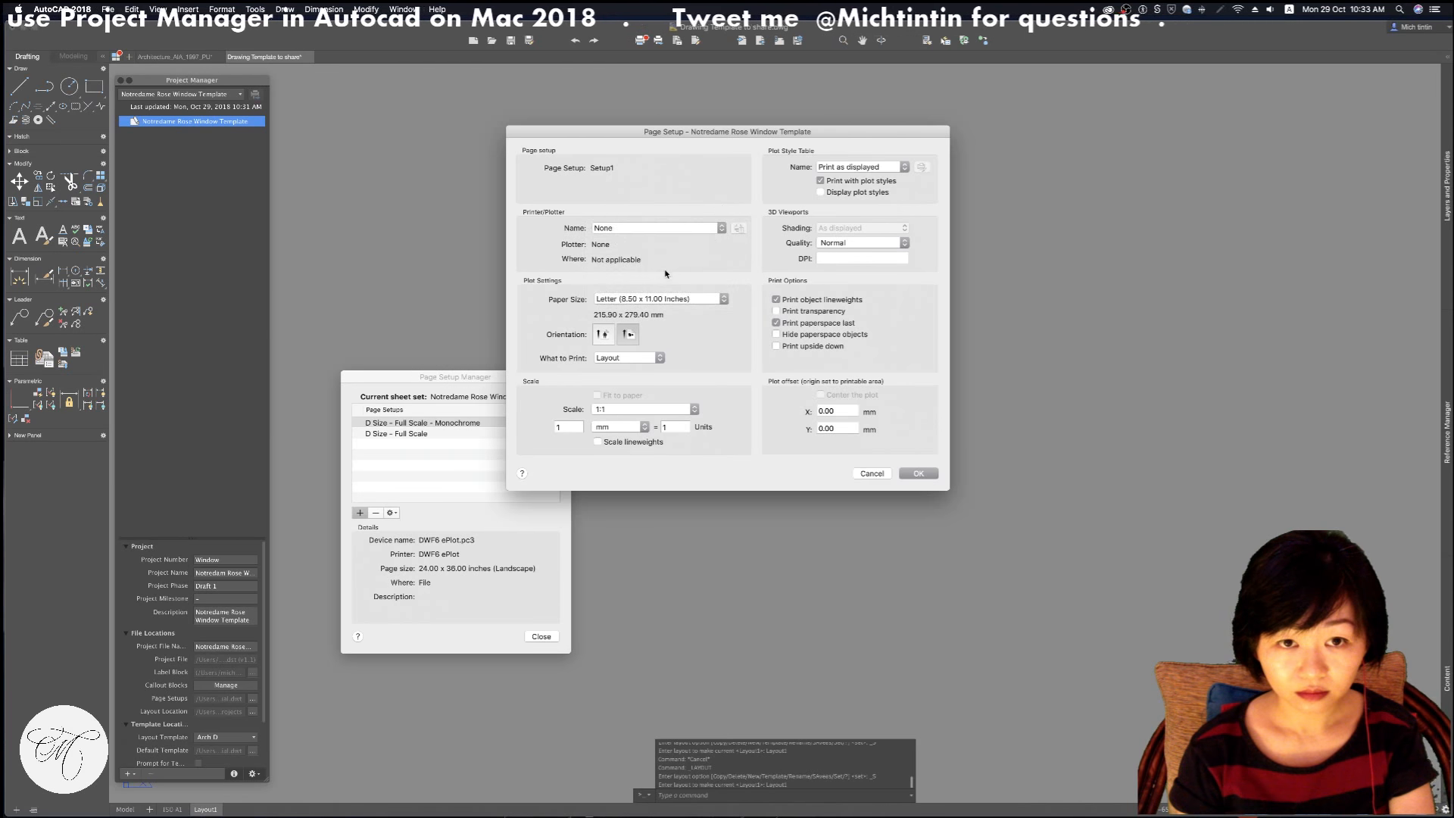
{"action": "left_click", "coordinate": [660, 302]}
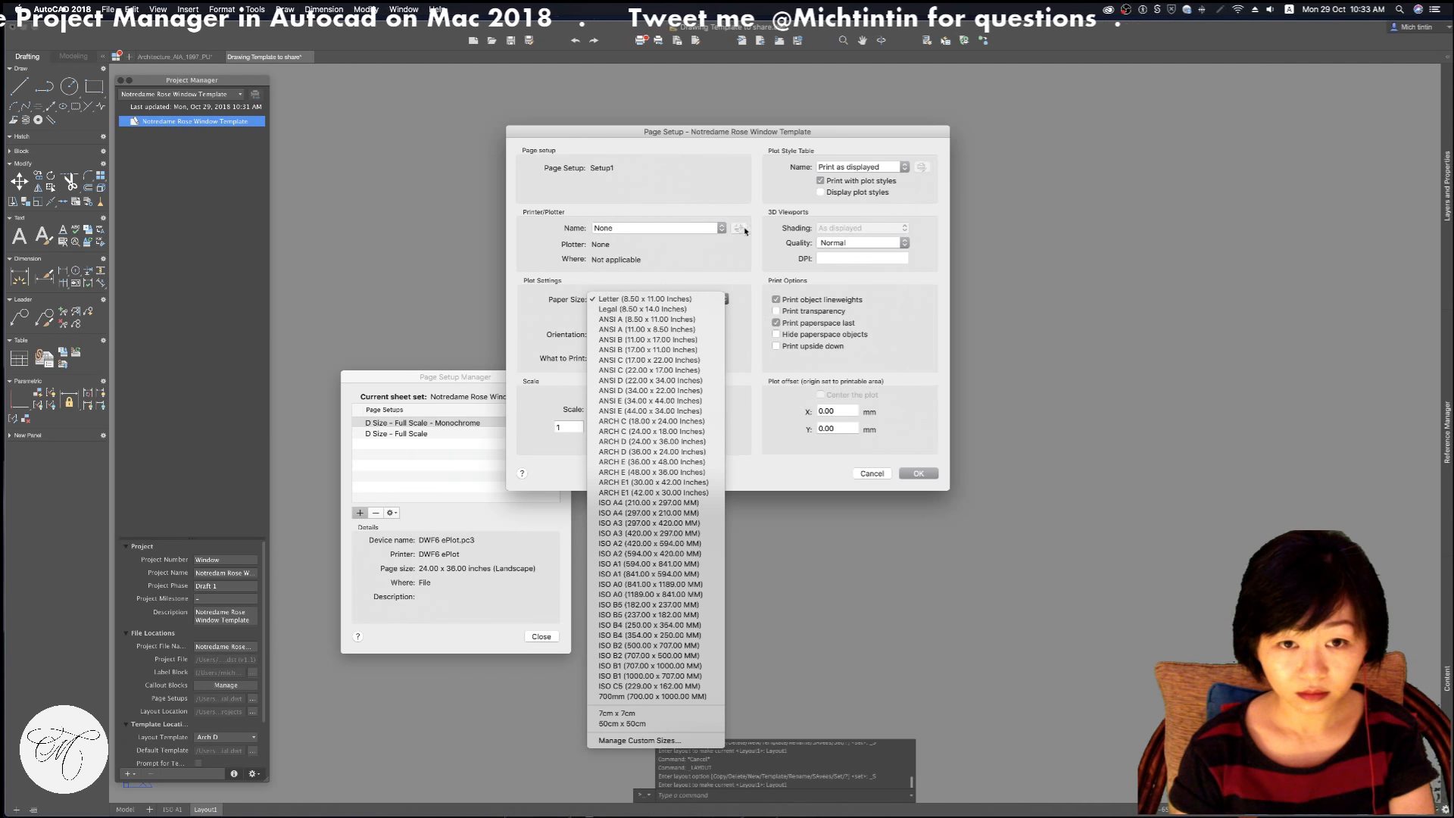
{"action": "left_click", "coordinate": [679, 534]}
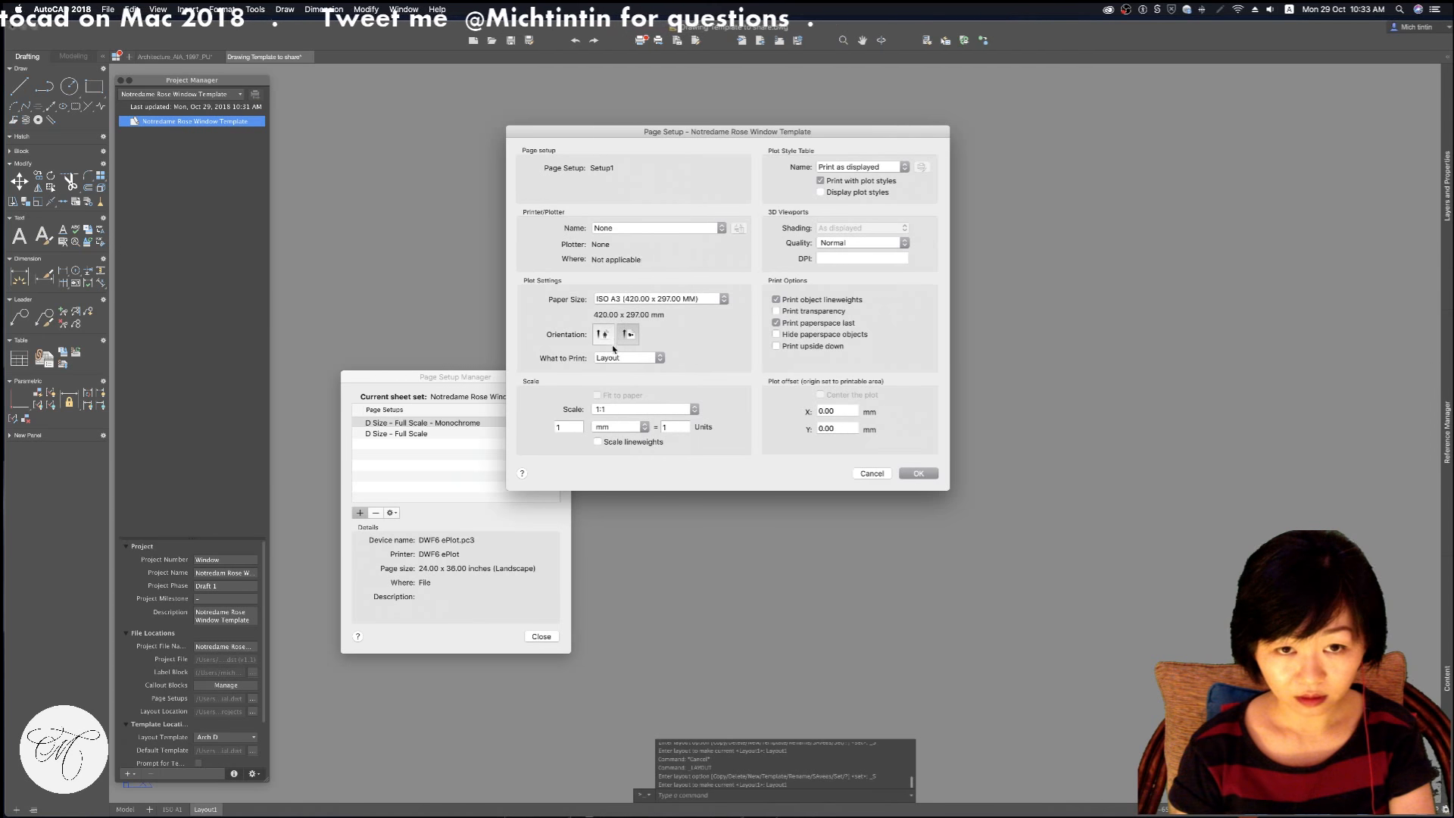
{"action": "left_click", "coordinate": [698, 298]}
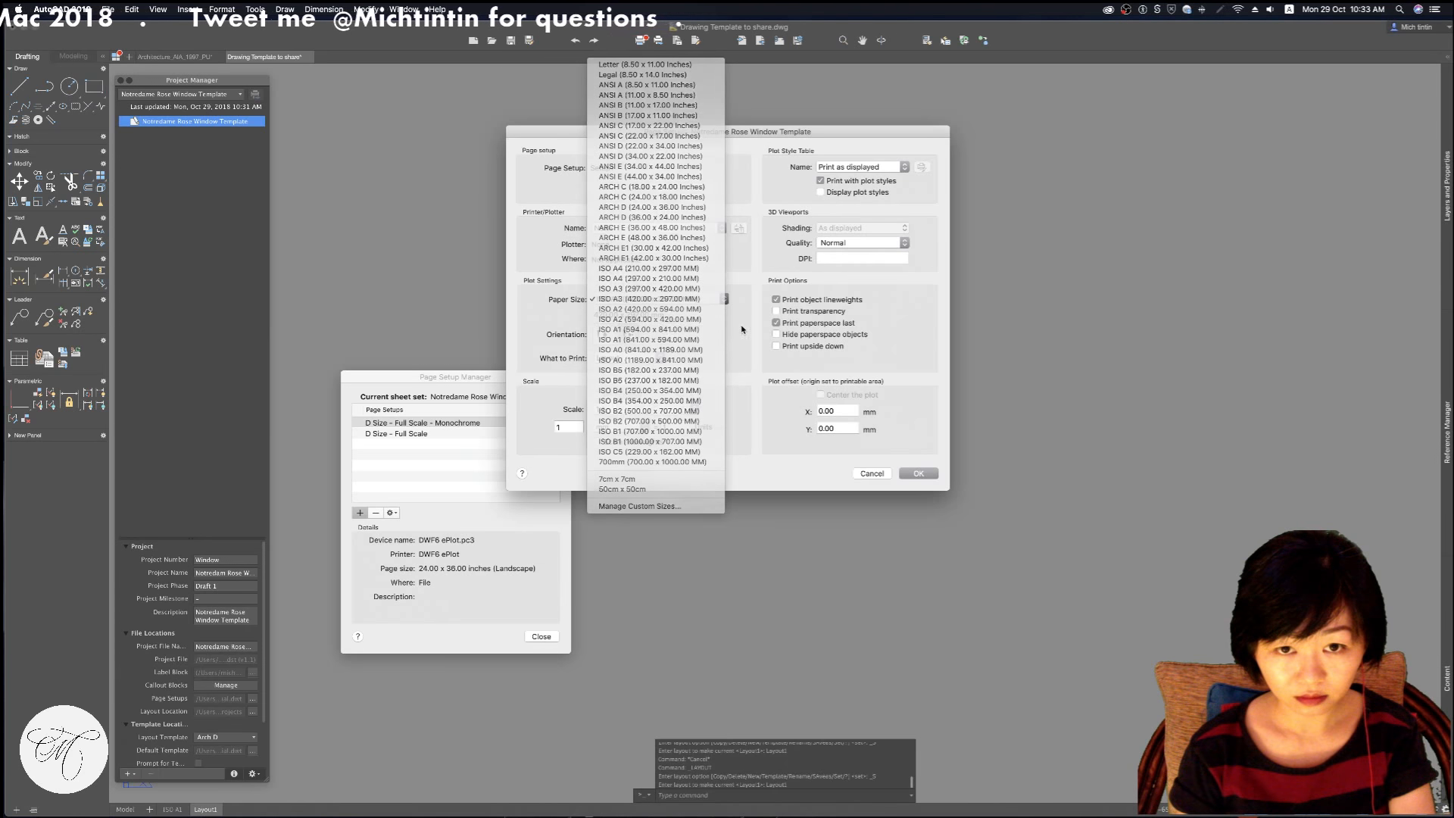
{"action": "key", "text": "Escape"}
Try Display as the area to print for the new page setup and set it back to Layout
{"action": "left_click", "coordinate": [644, 357]}
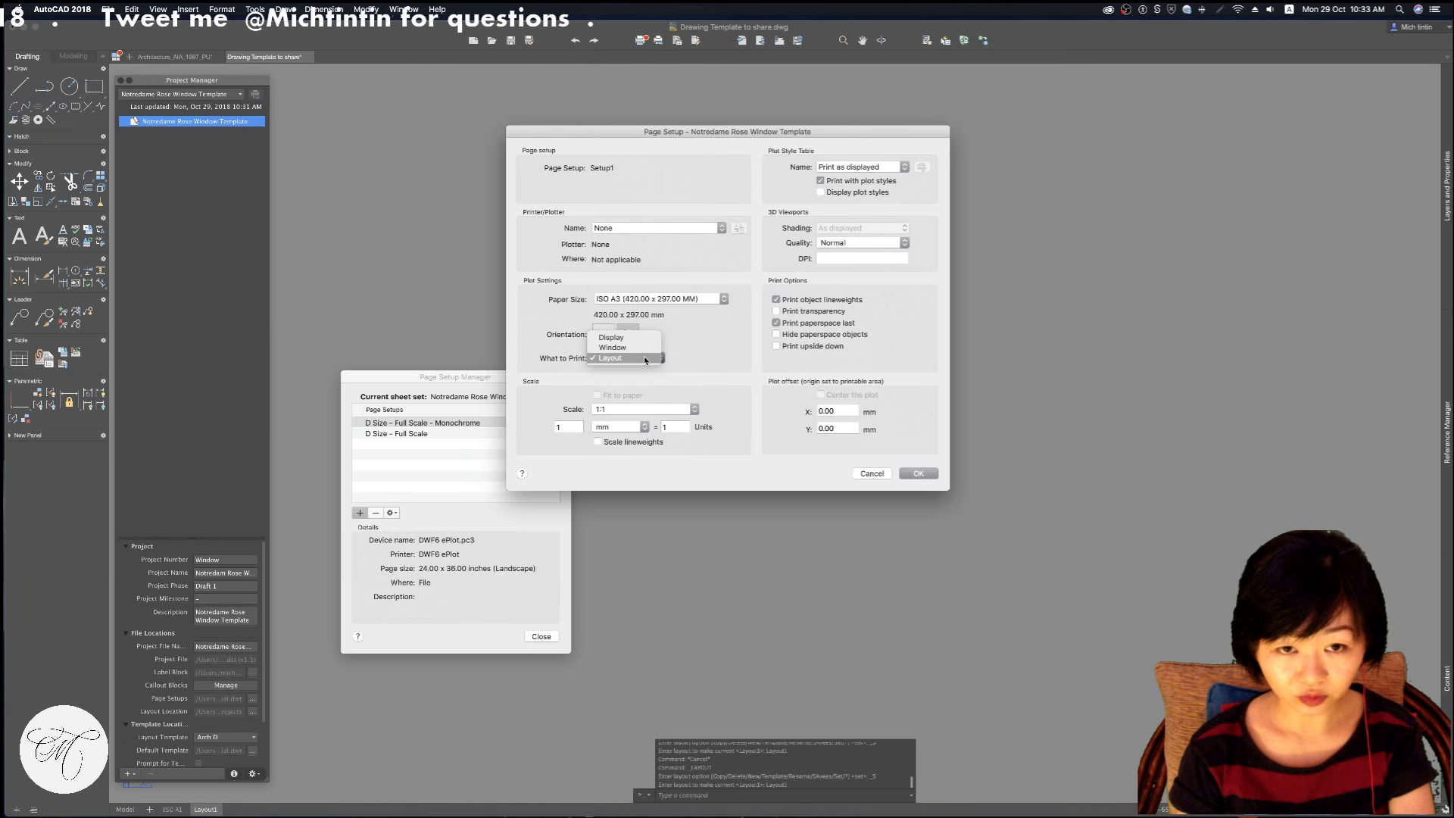
{"action": "left_click", "coordinate": [643, 358]}
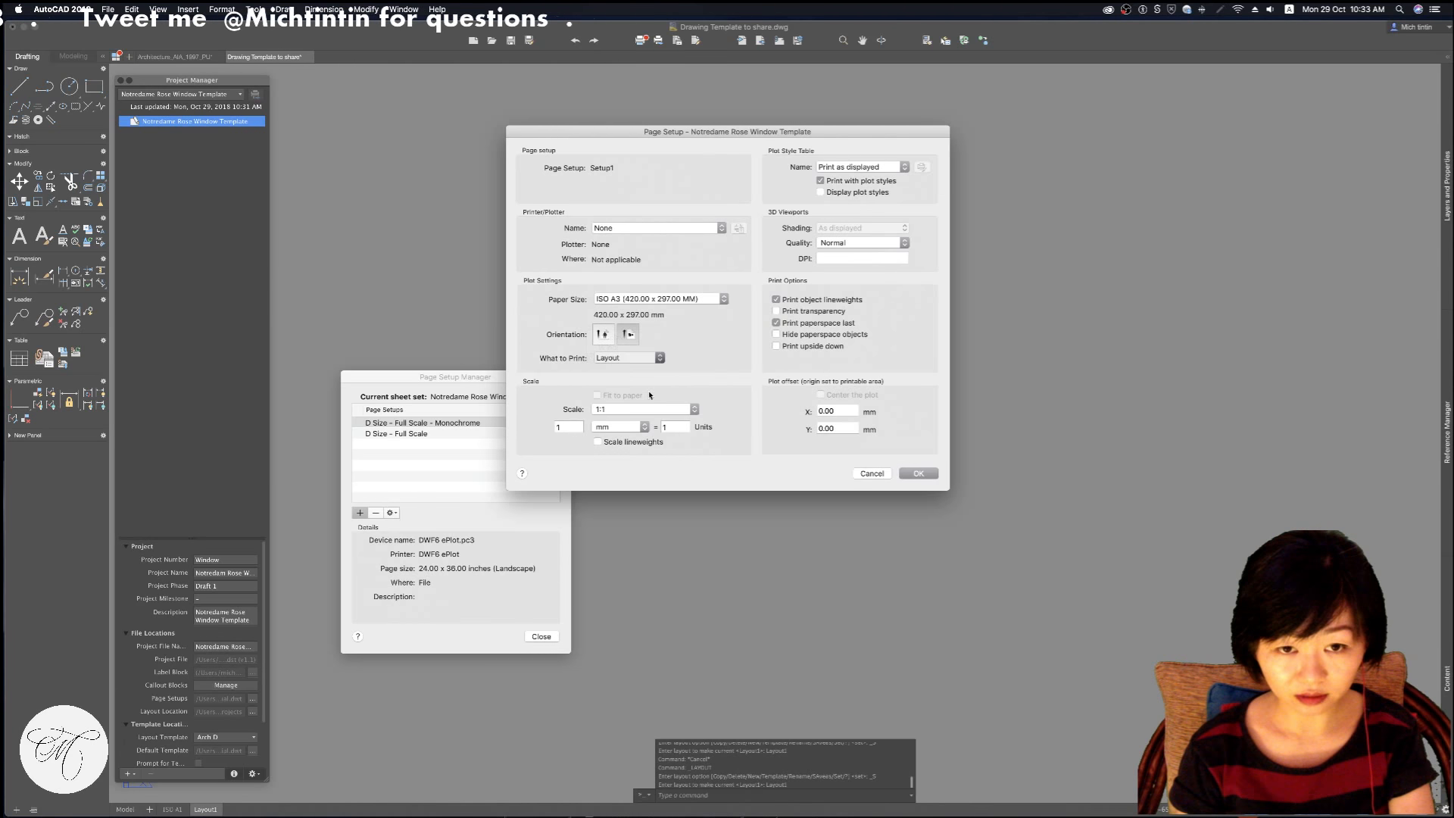
{"action": "left_click", "coordinate": [643, 359]}
{"action": "left_click", "coordinate": [643, 338]}
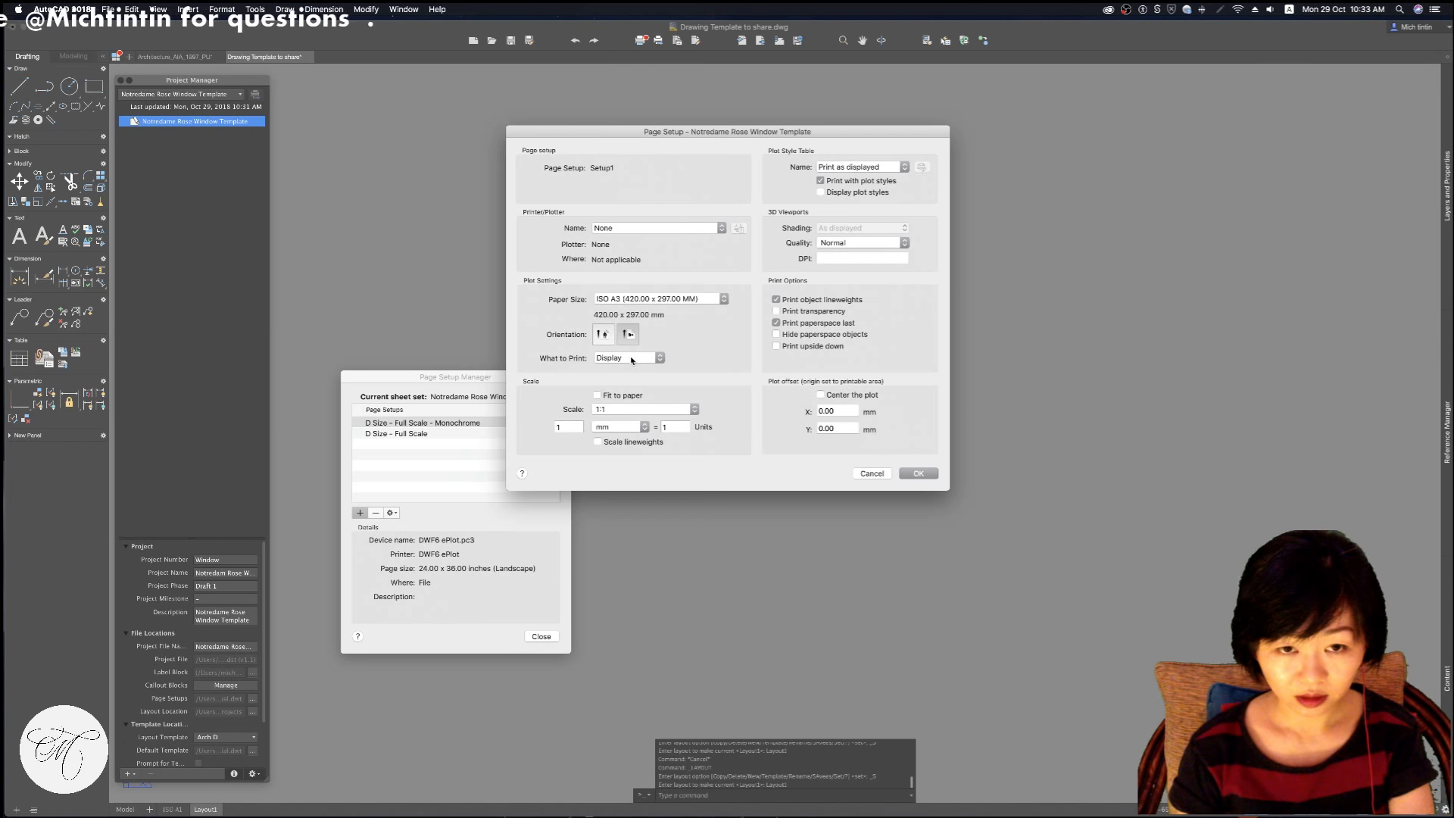
{"action": "left_click", "coordinate": [632, 360]}
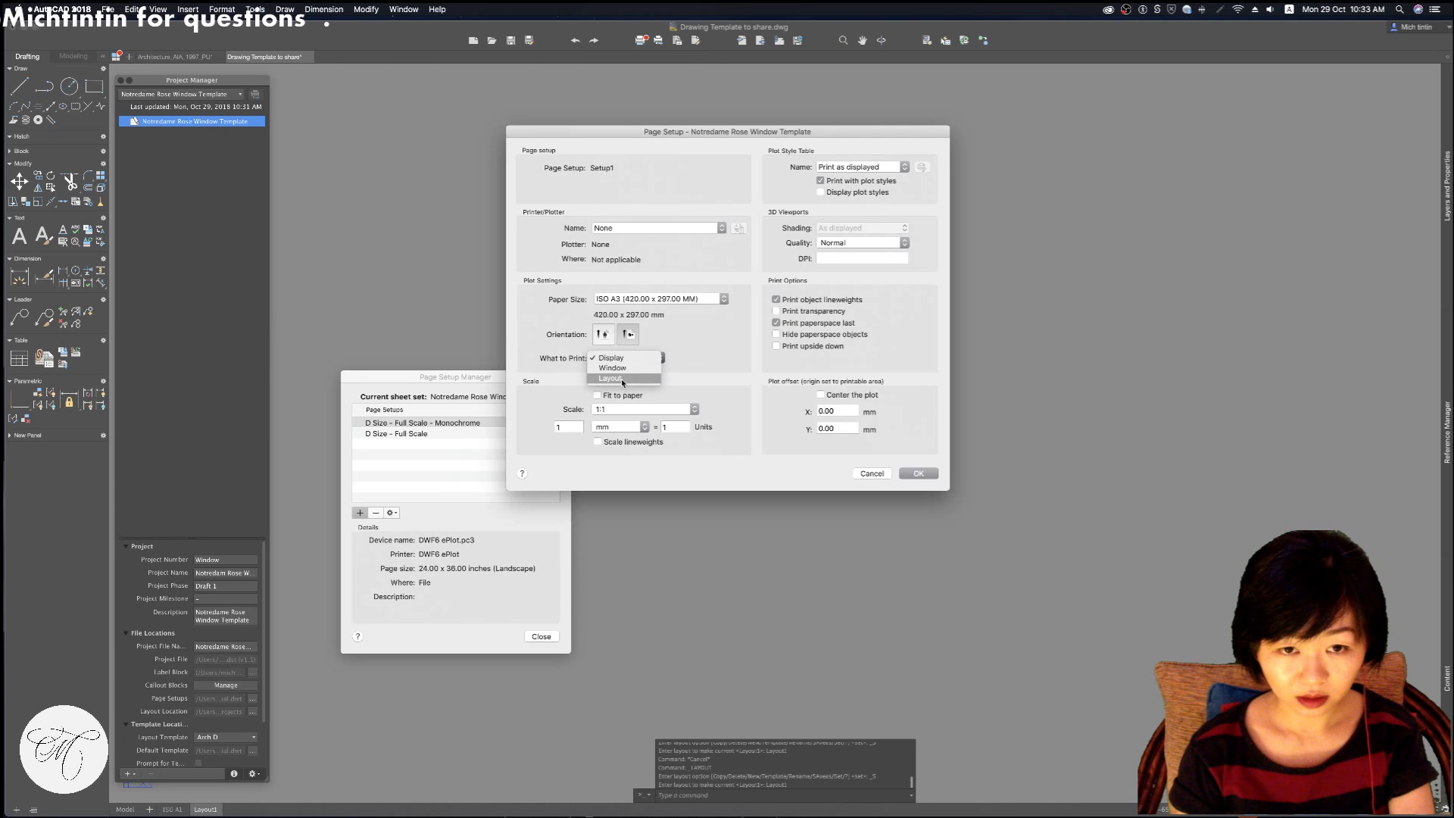
{"action": "left_click", "coordinate": [626, 379]}
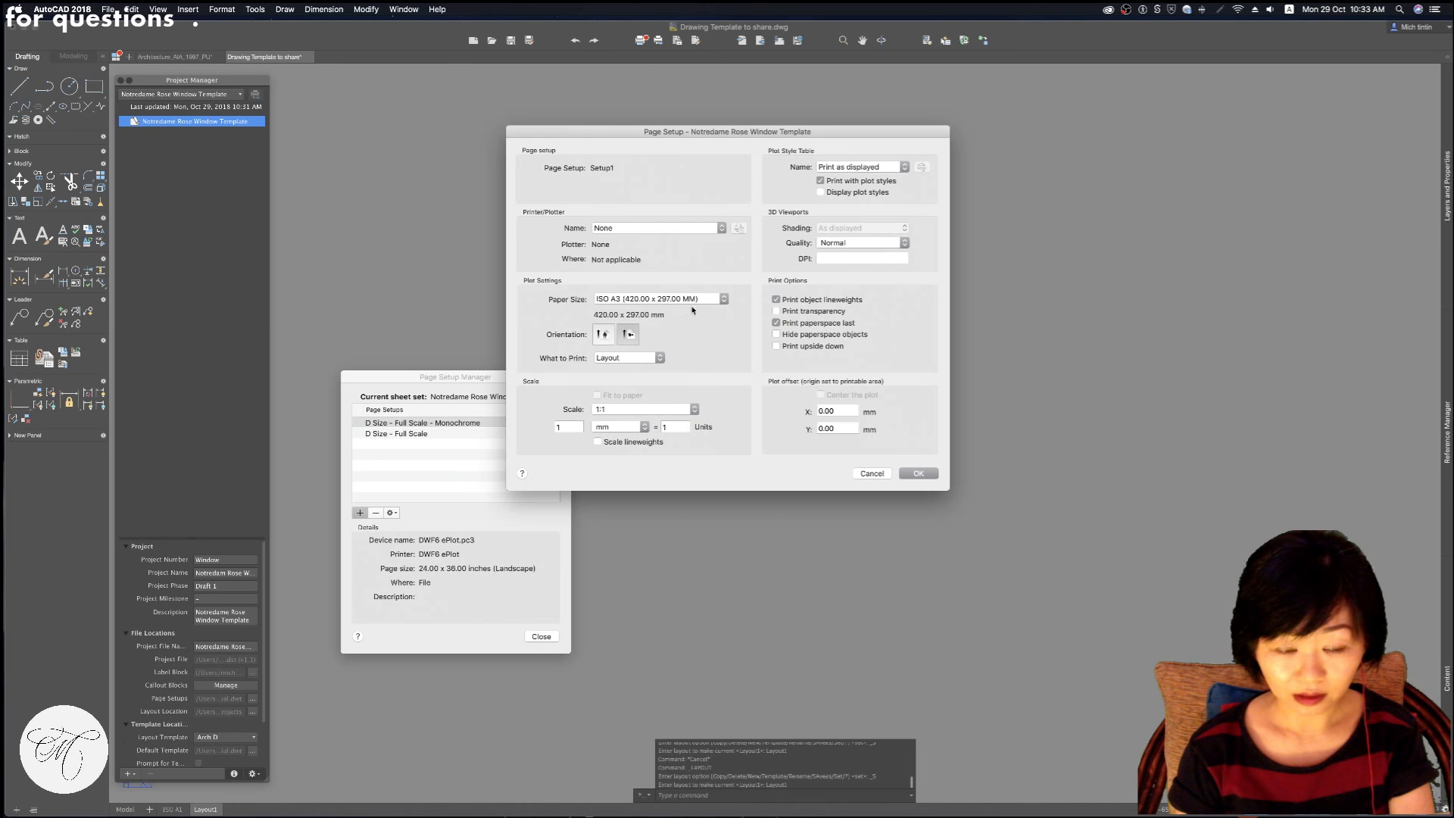
Try Window as the area to print for the new page setup, specifying two corners on the sheet
{"action": "left_click", "coordinate": [628, 358]}
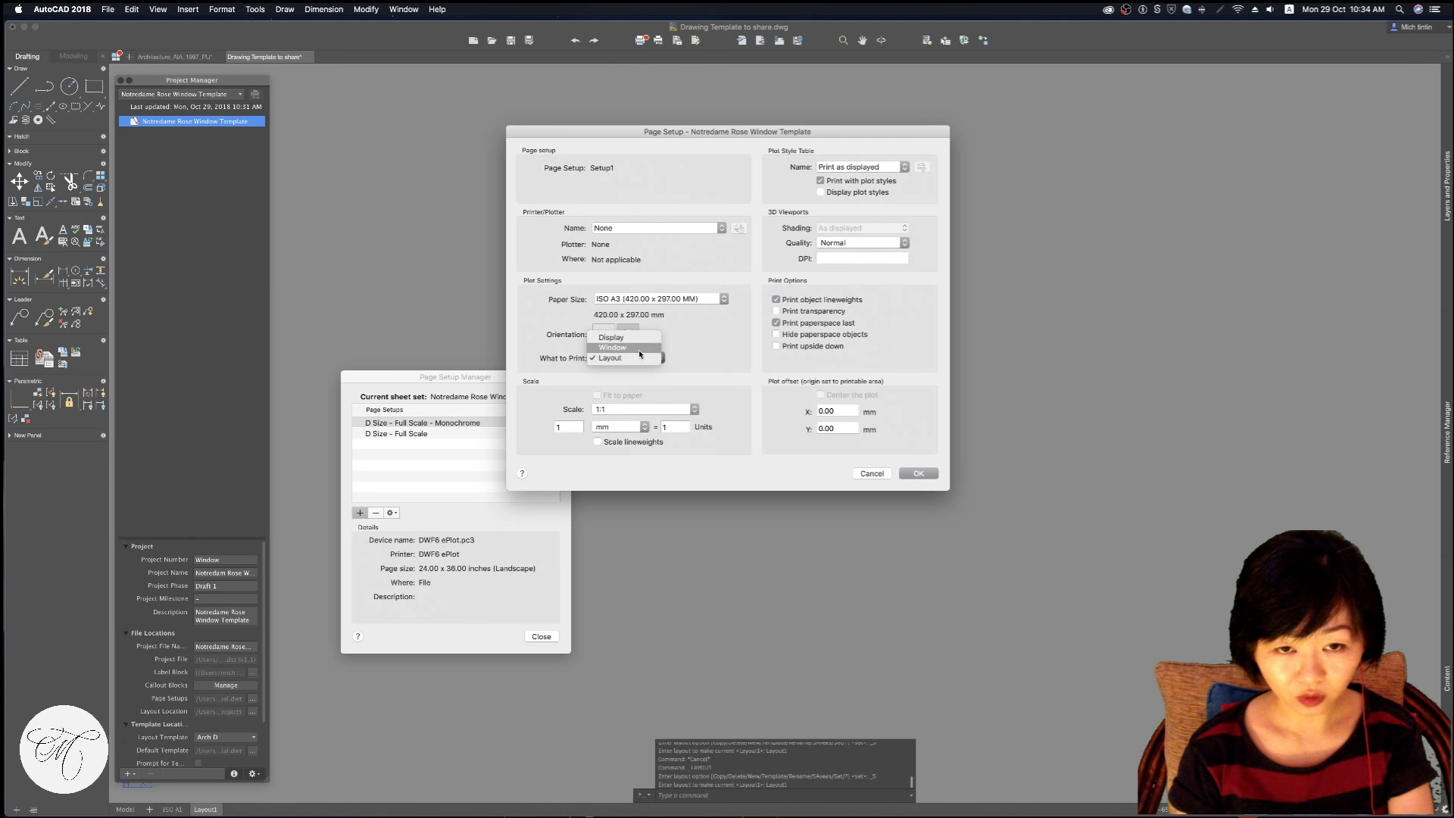
{"action": "left_click", "coordinate": [645, 348]}
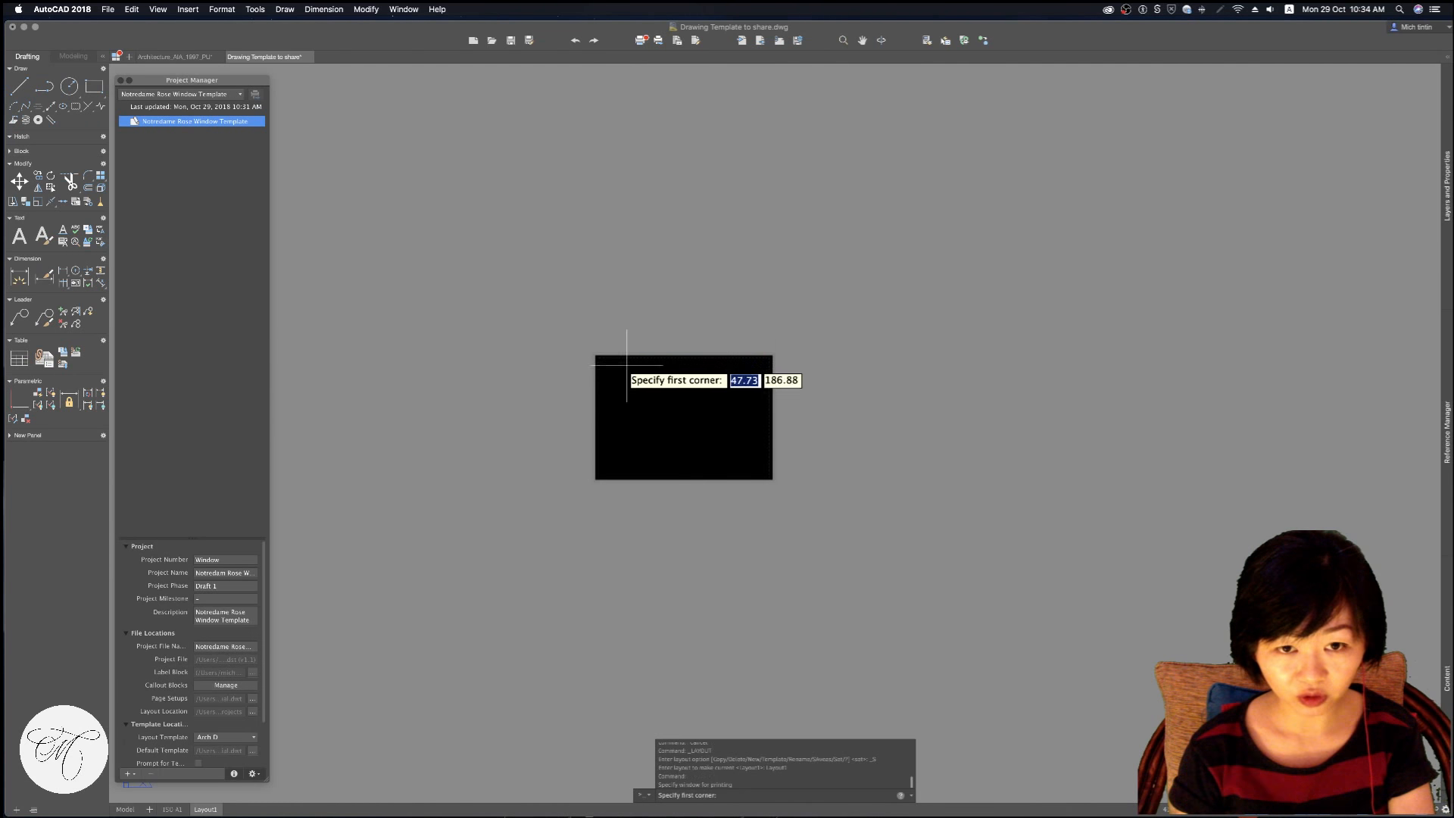
{"action": "scroll", "coordinate": [626, 337], "scroll_direction": "up", "scroll_amount": 4}
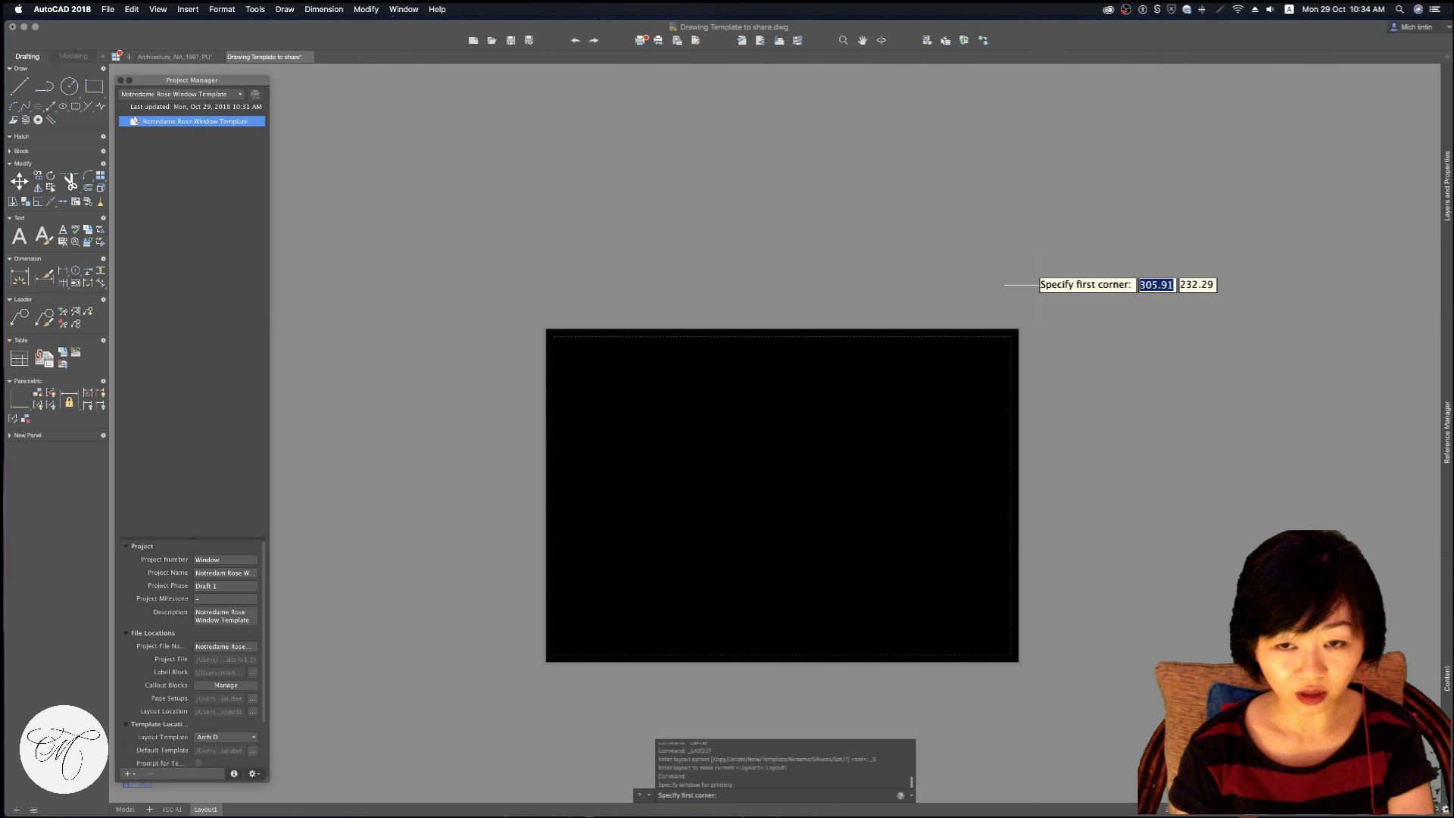
{"action": "left_click", "coordinate": [547, 328]}
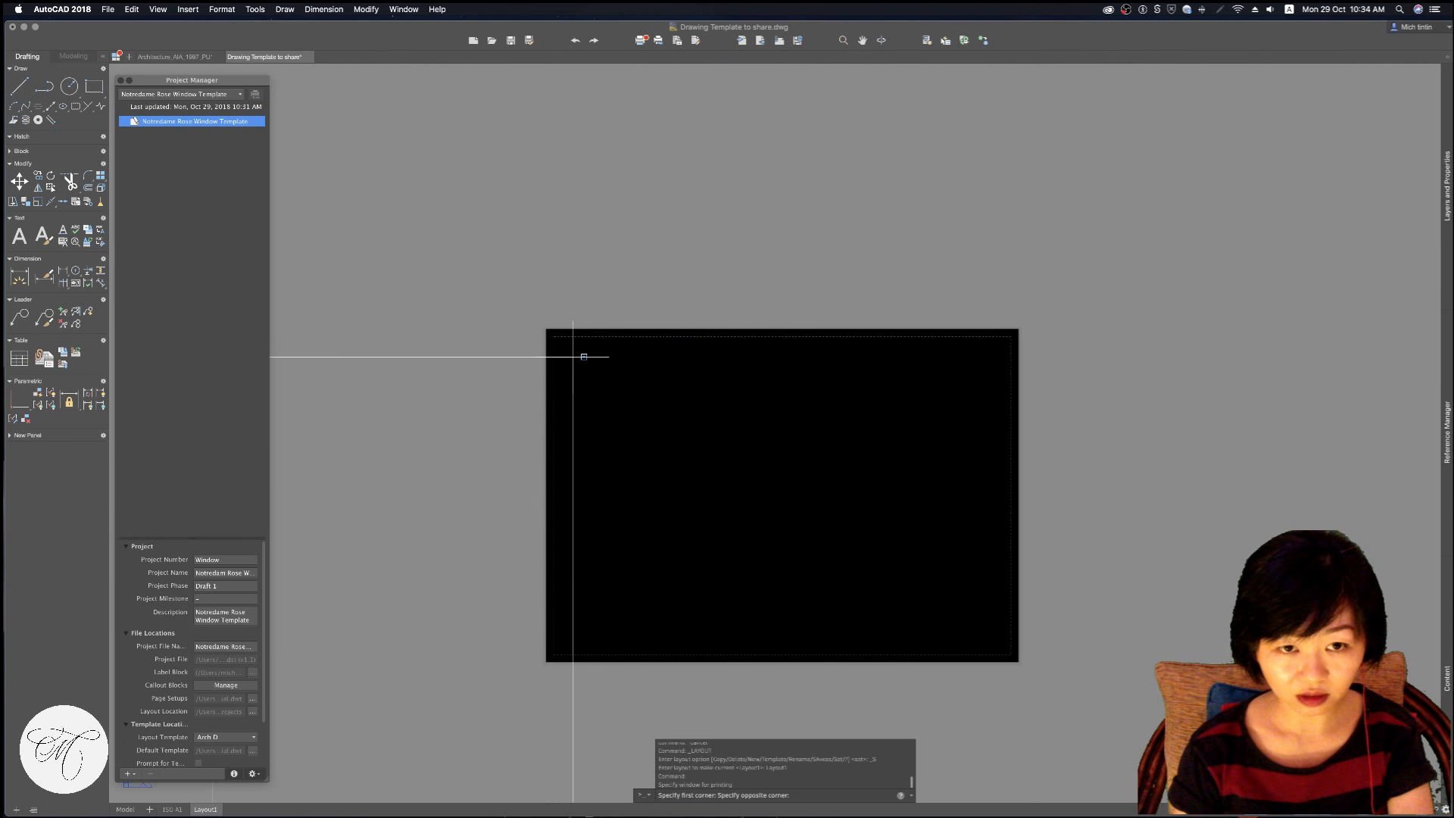
{"action": "left_click", "coordinate": [1020, 330]}
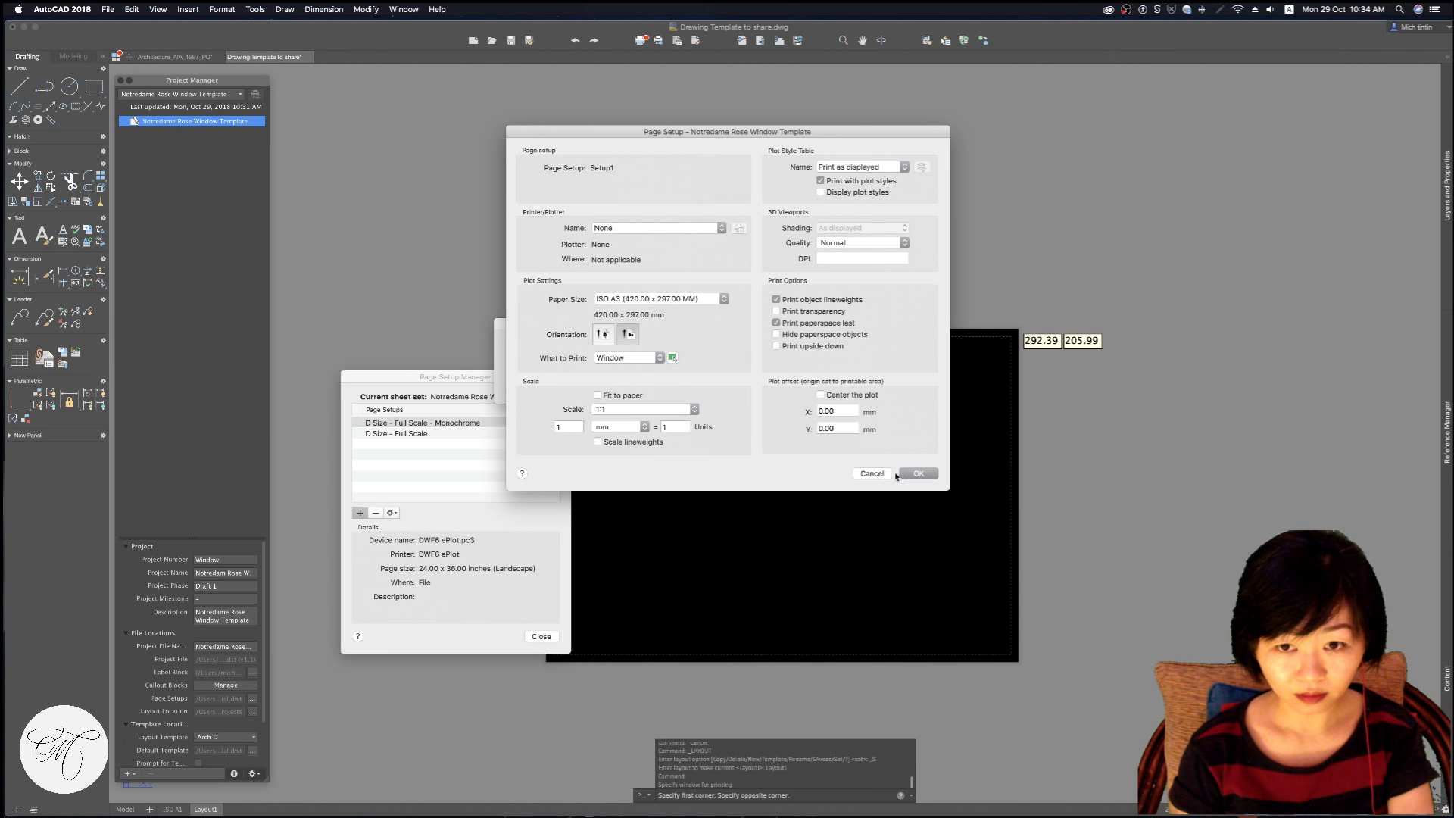
{"action": "left_click", "coordinate": [672, 358]}
{"action": "scroll", "coordinate": [812, 303], "scroll_direction": "down", "scroll_amount": 10}
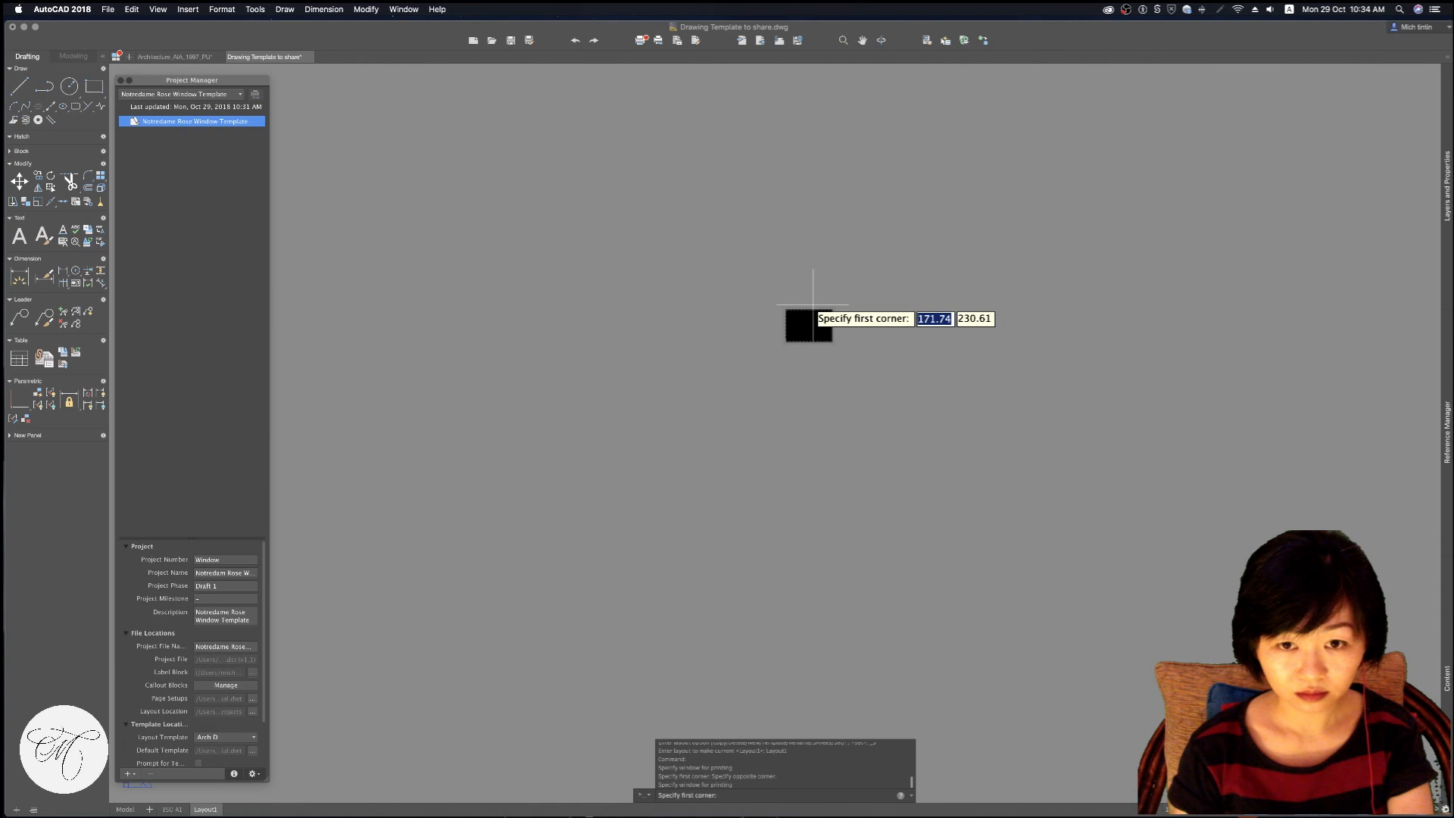
{"action": "scroll", "coordinate": [812, 307], "scroll_direction": "down", "scroll_amount": 10}
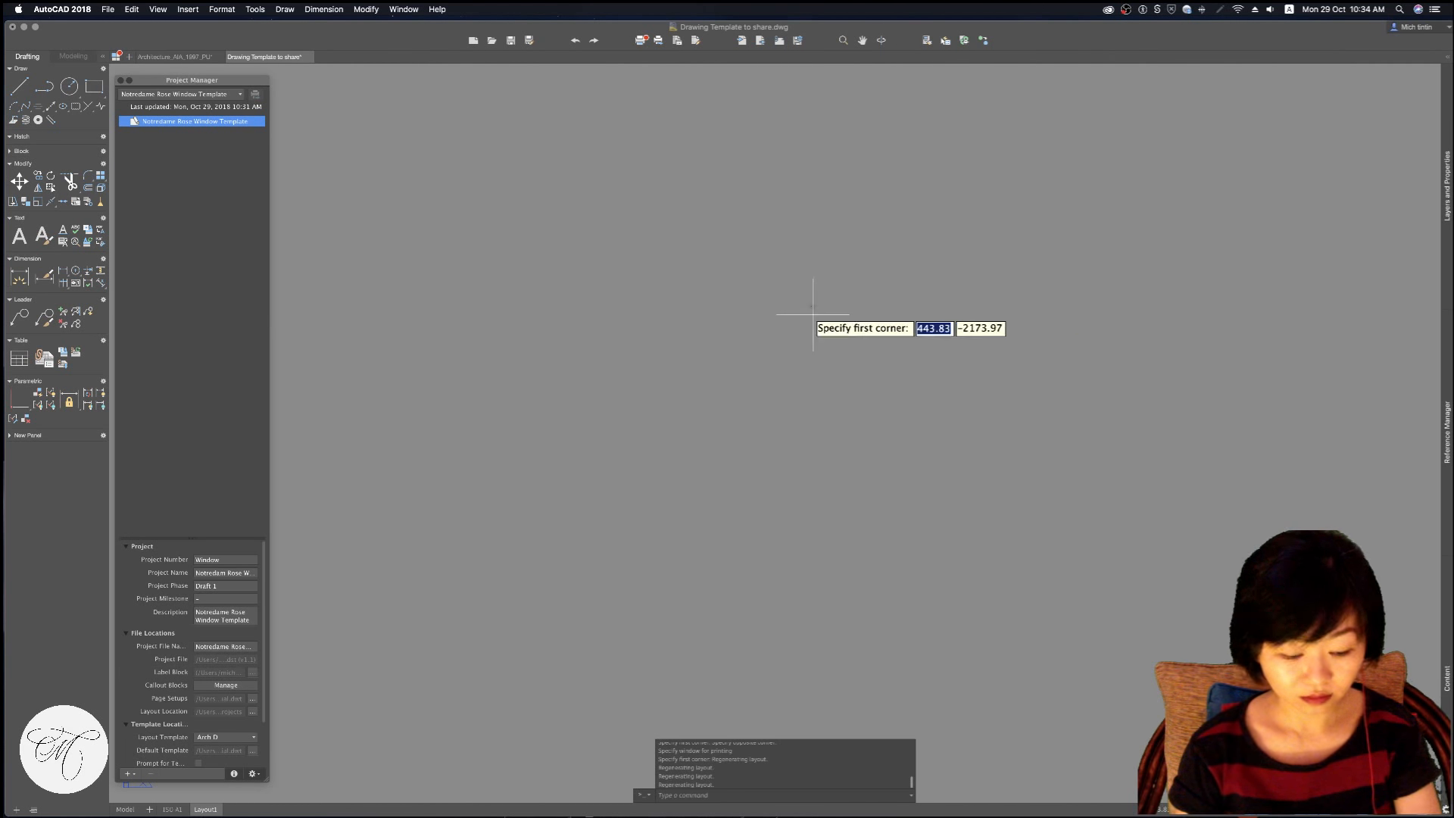
{"action": "scroll", "coordinate": [806, 322], "scroll_direction": "down", "scroll_amount": 3}
{"action": "type", "text": "z"}
{"action": "key", "text": "Return"}
{"action": "type", "text": "e"}
{"action": "key", "text": "Return"}
{"action": "key", "text": "Escape"}
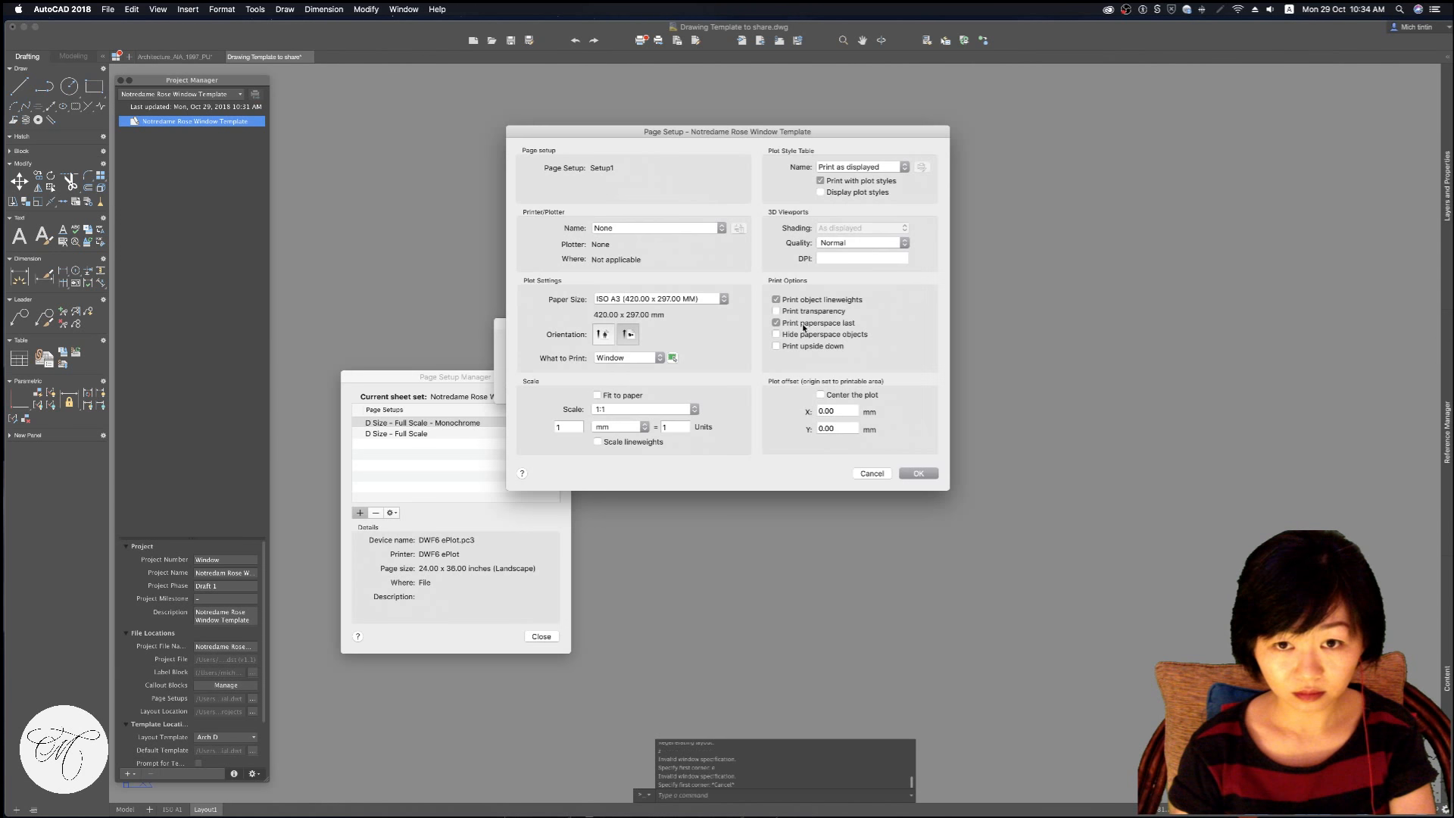
Redefine the print window from just inside the sheet's upper-left corner to its lower-right corner
{"action": "left_click", "coordinate": [672, 357]}
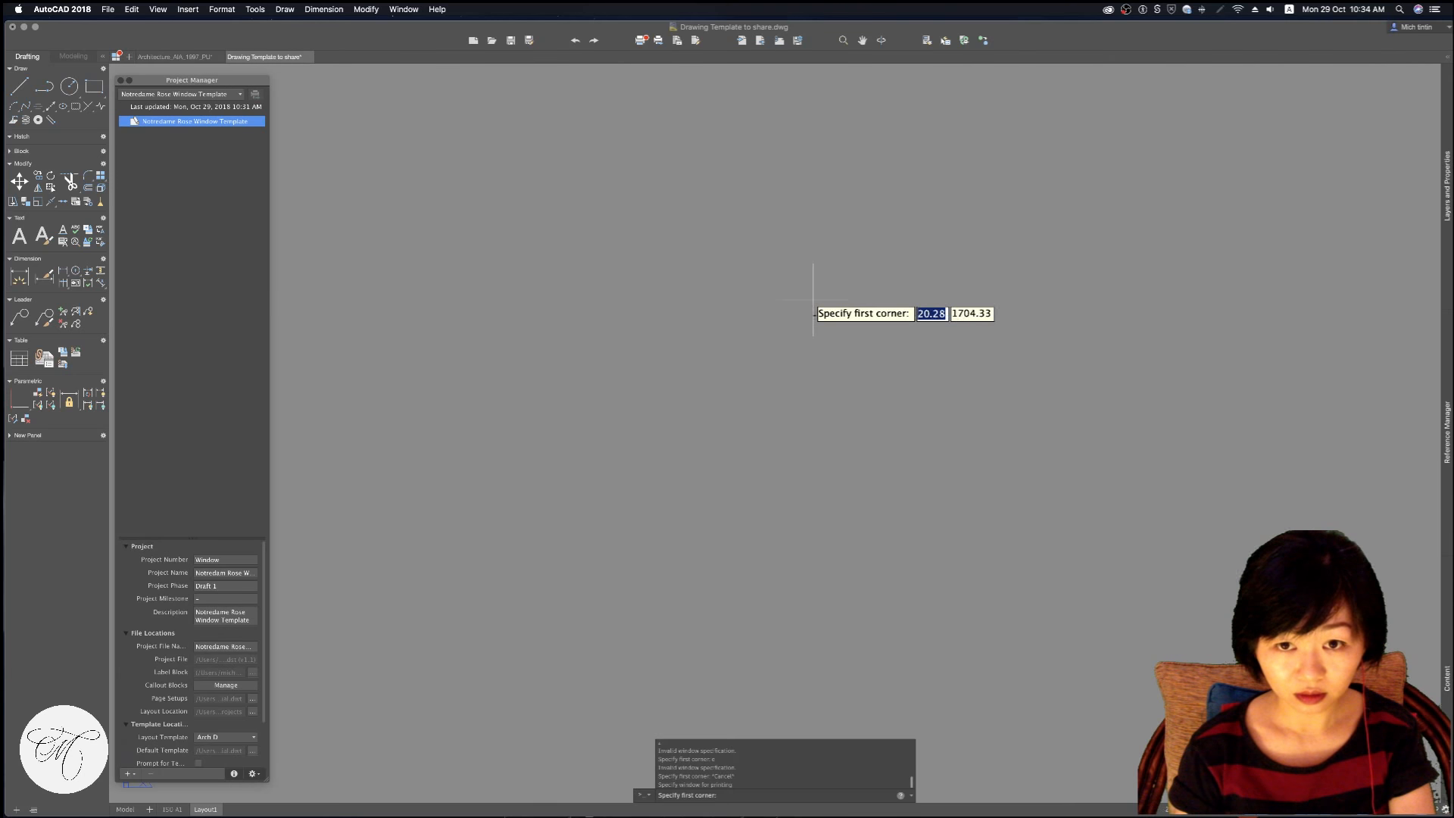
{"action": "scroll", "coordinate": [818, 379], "scroll_direction": "up", "scroll_amount": 5}
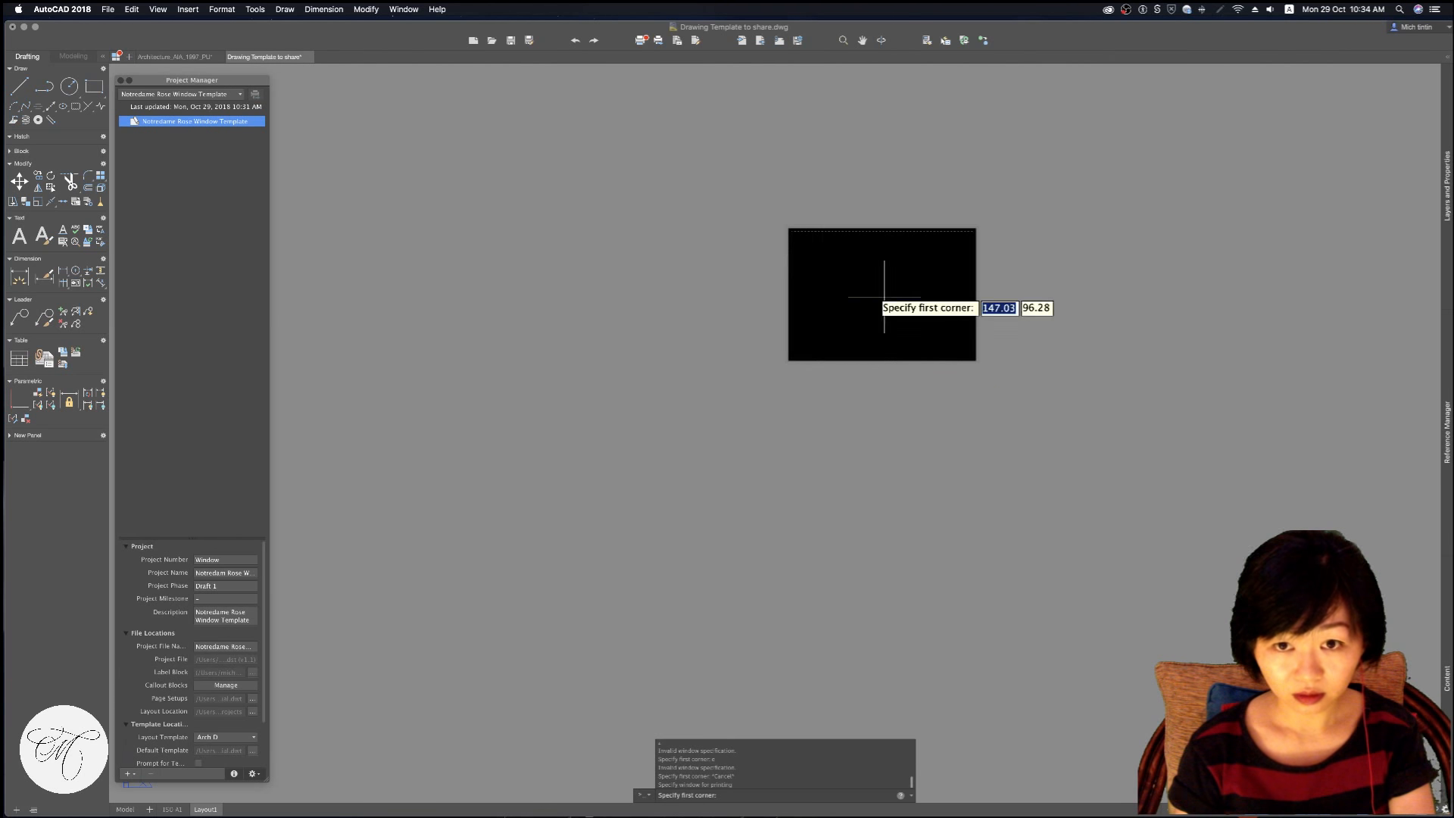
{"action": "left_click", "coordinate": [792, 235]}
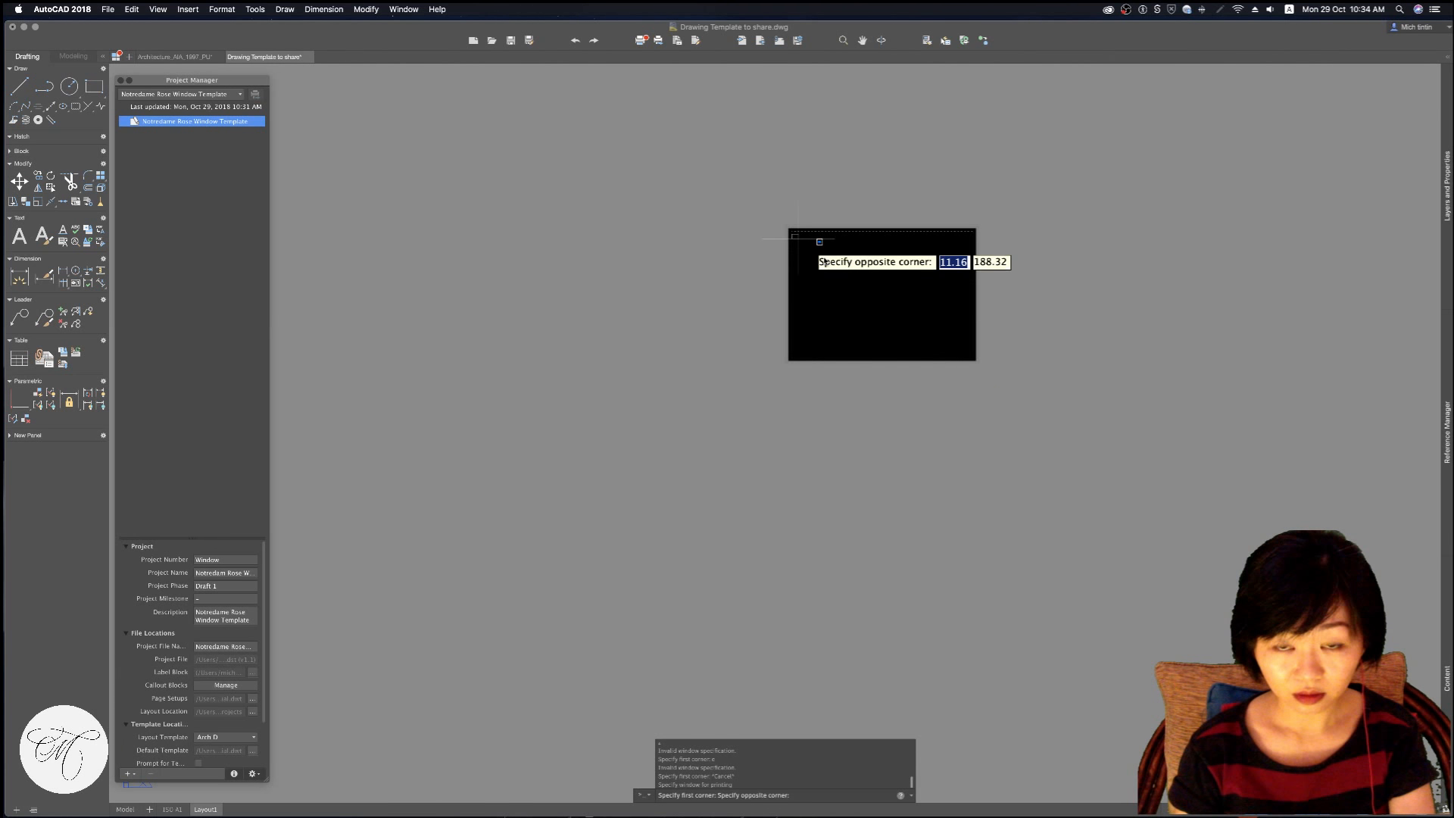
{"action": "left_click", "coordinate": [975, 361]}
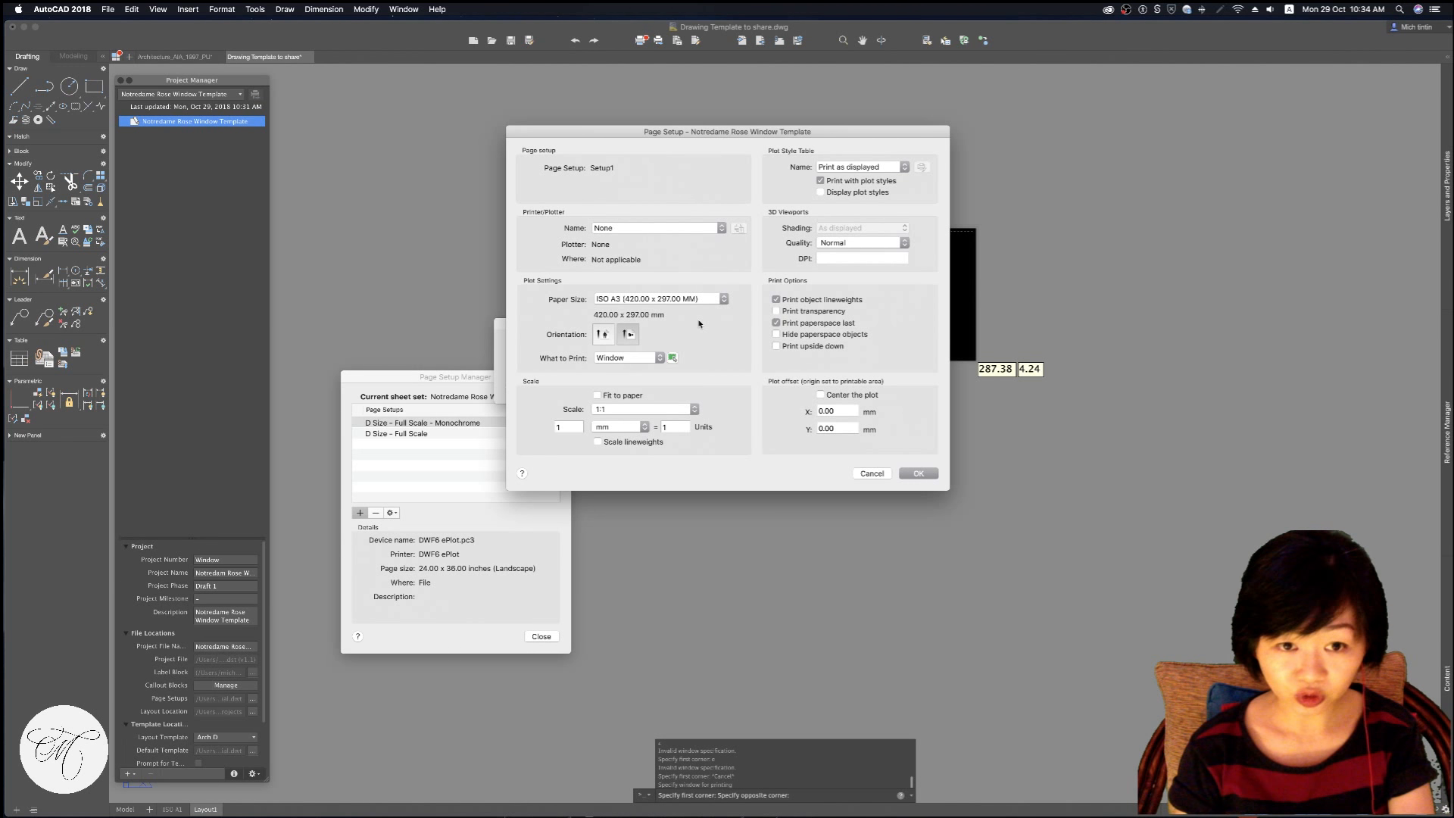
Try Layout and then Display as the area to print, with the scale fitted to the paper
{"action": "left_click", "coordinate": [657, 358]}
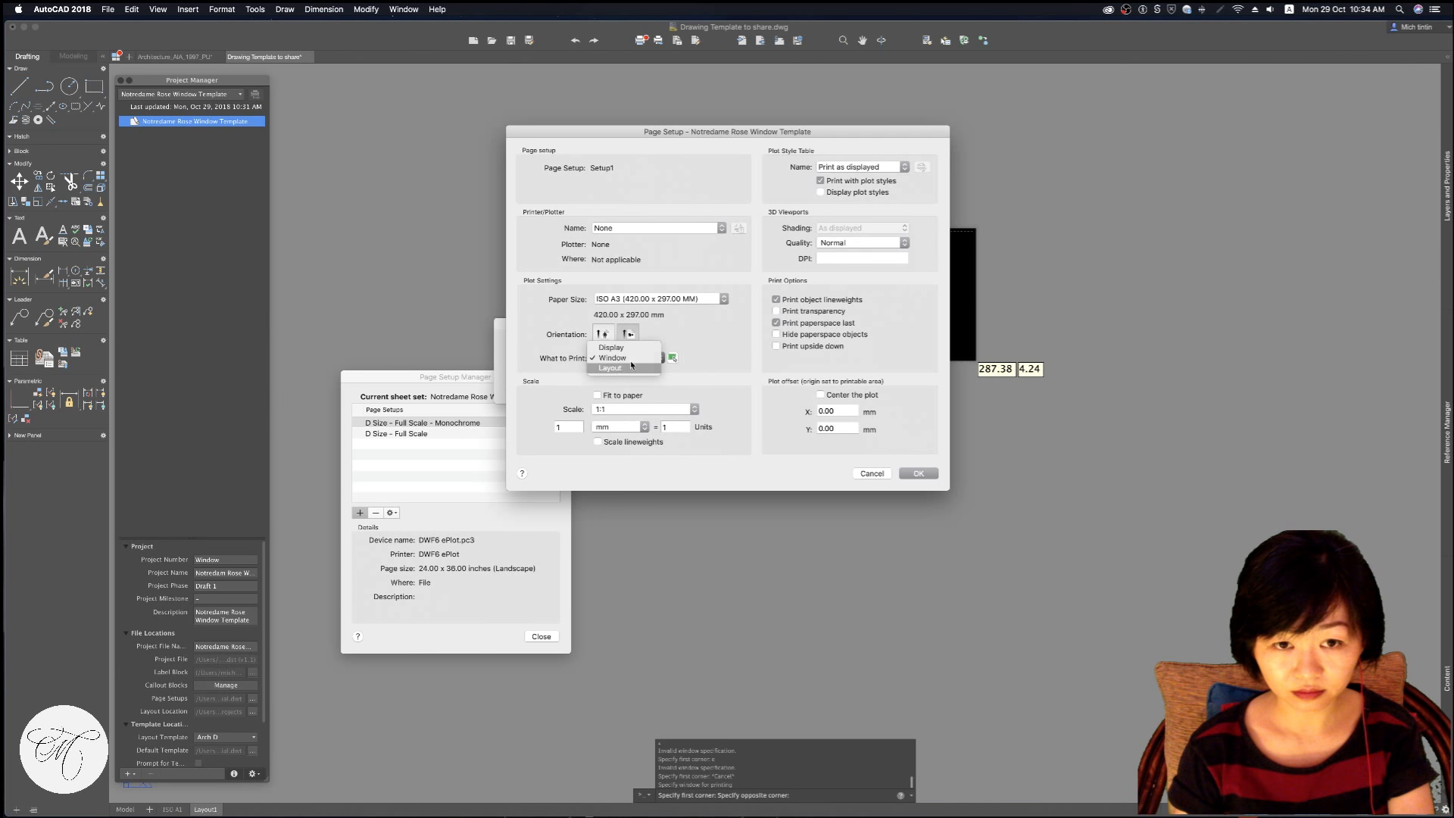
{"action": "left_click", "coordinate": [618, 368]}
{"action": "left_click", "coordinate": [652, 358]}
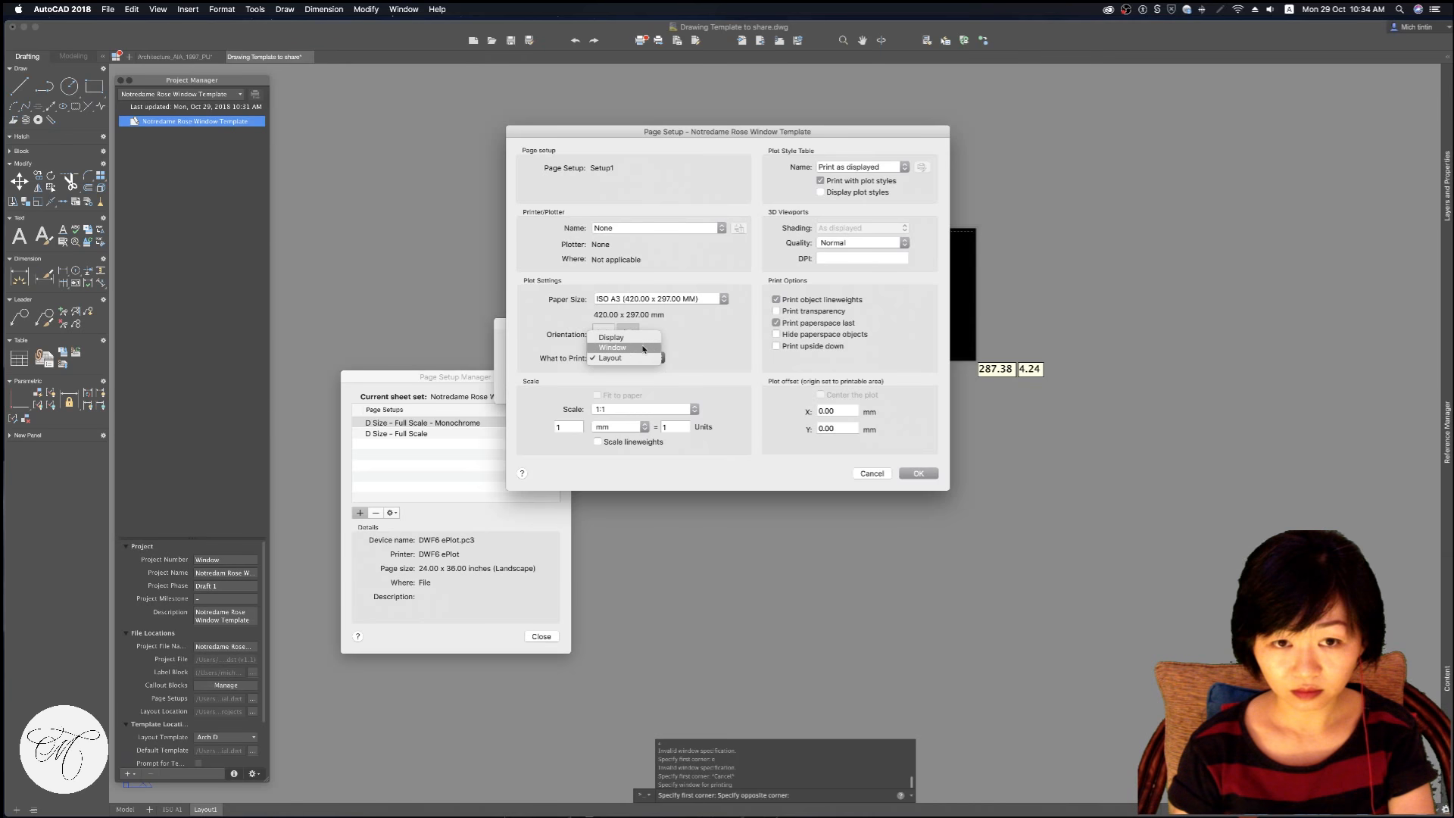
{"action": "left_click", "coordinate": [615, 339]}
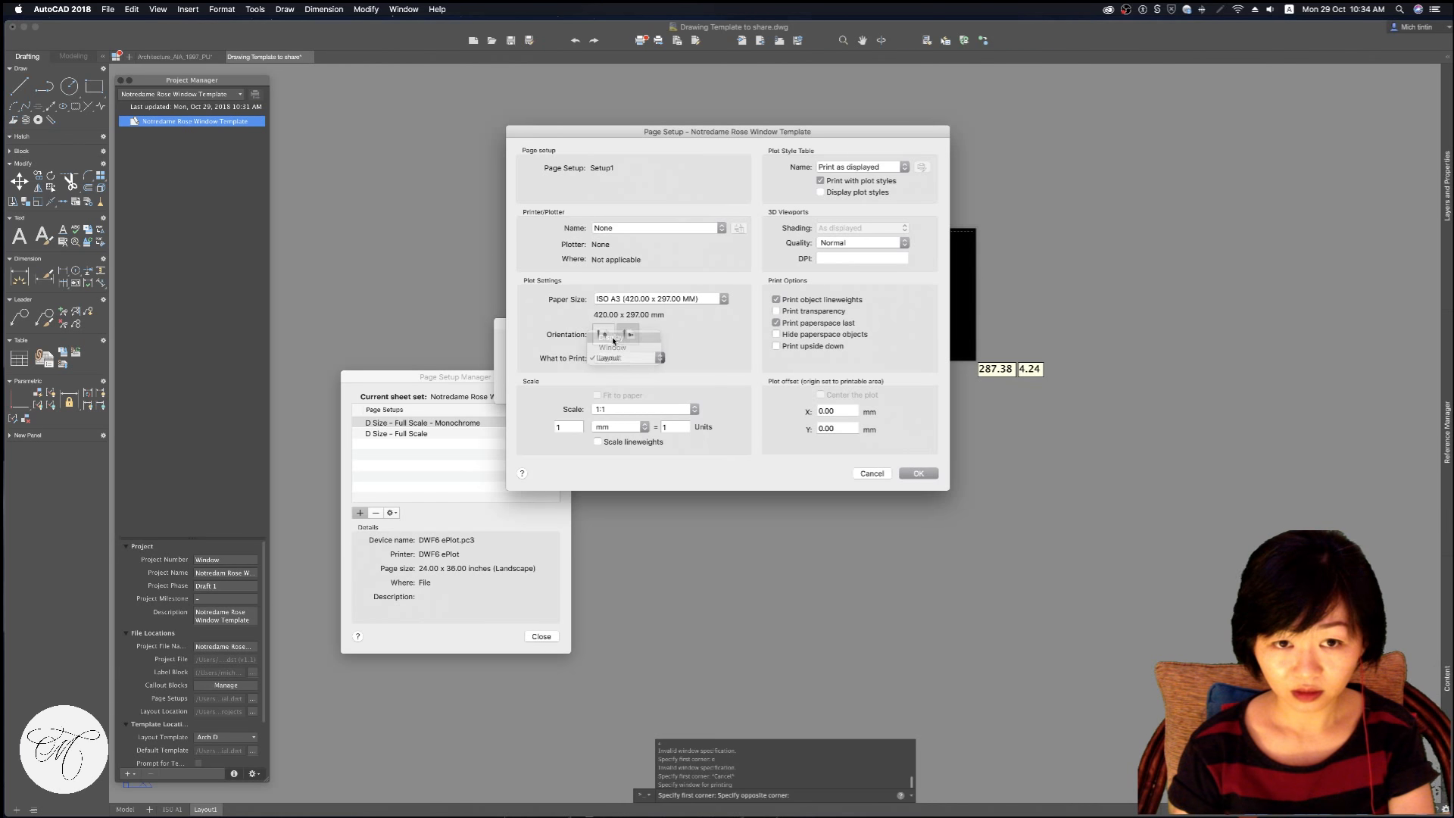
{"action": "left_click", "coordinate": [598, 395]}
{"action": "left_click", "coordinate": [639, 358]}
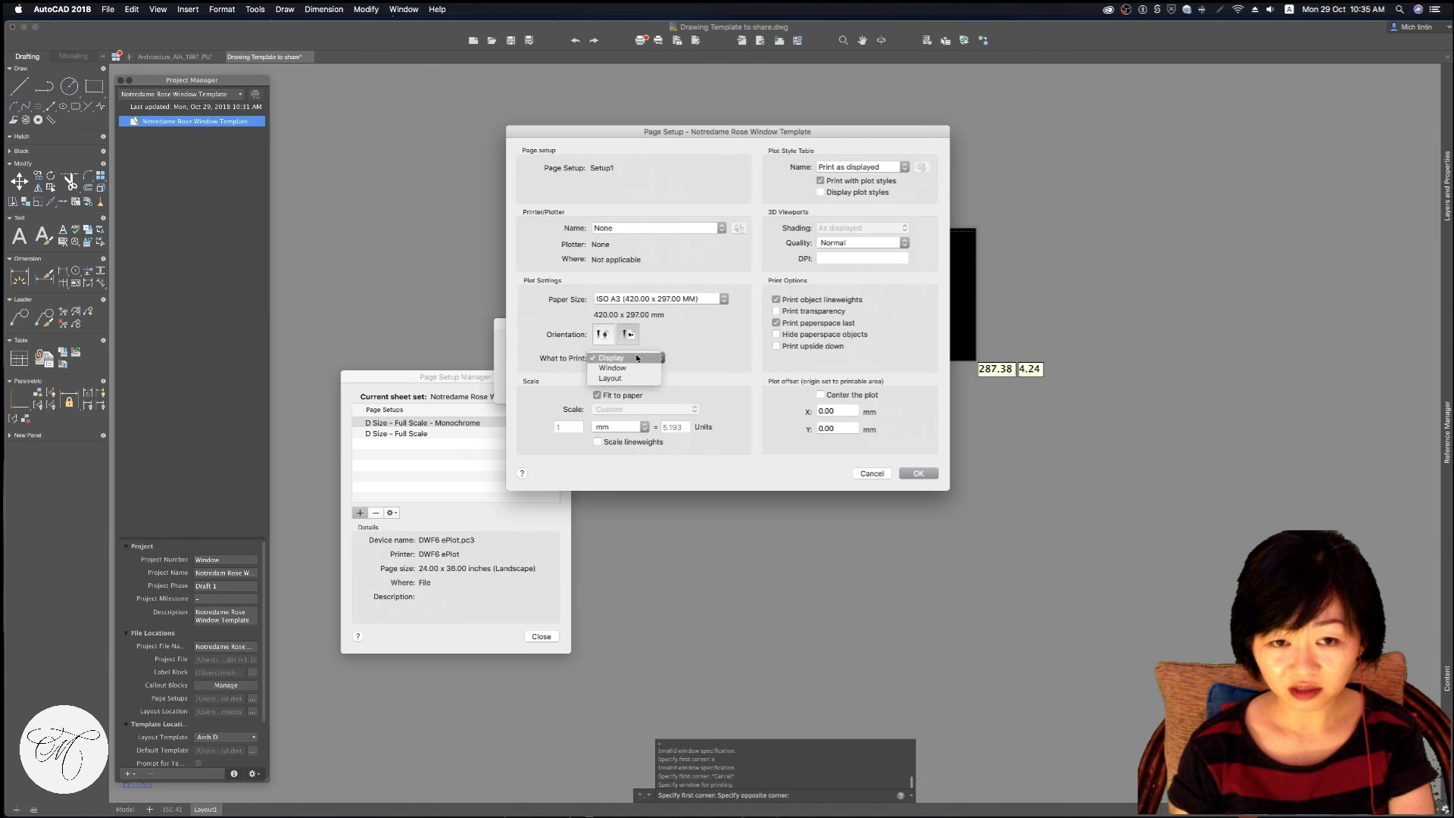
{"action": "left_click", "coordinate": [670, 339]}
{"action": "left_click", "coordinate": [643, 358]}
{"action": "left_click", "coordinate": [699, 371]}
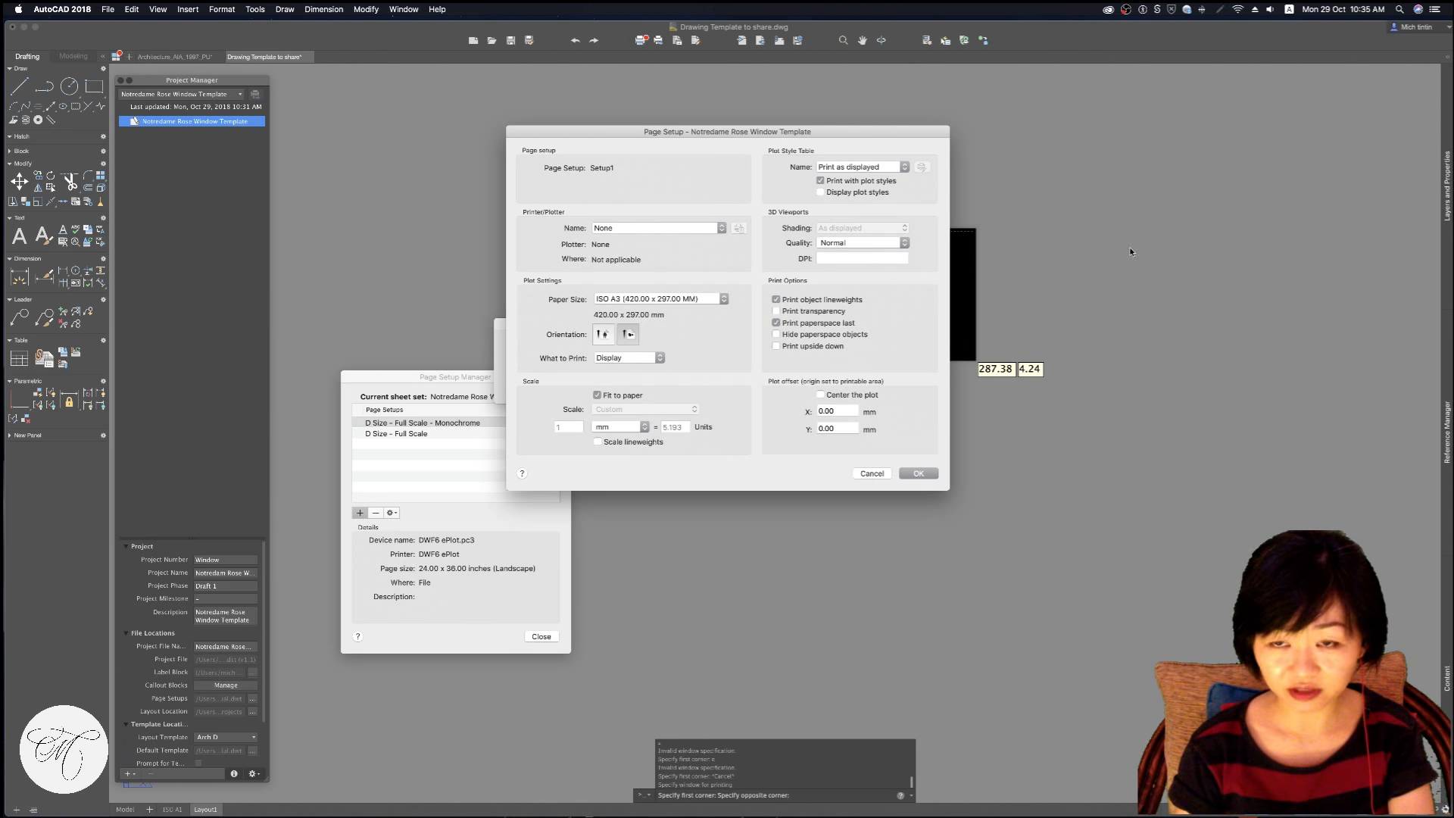
{"action": "left_click", "coordinate": [648, 355]}
{"action": "left_click", "coordinate": [635, 420]}
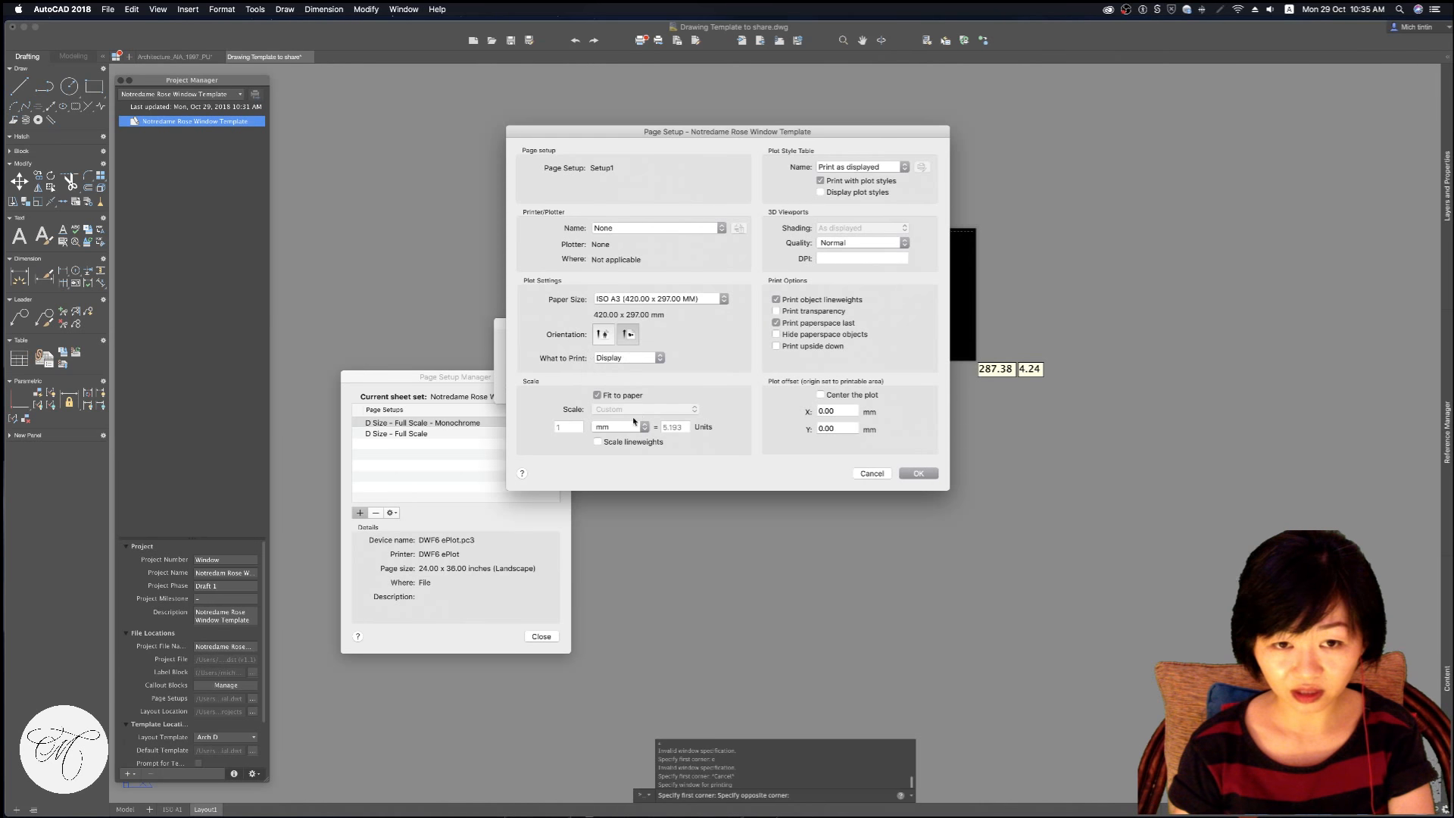
Turn Fit to paper off to check the scale choices, and turn it back on
{"action": "left_click", "coordinate": [597, 395]}
{"action": "left_click", "coordinate": [606, 397]}
{"action": "left_click", "coordinate": [624, 397]}
{"action": "left_click", "coordinate": [636, 397]}
{"action": "left_click", "coordinate": [635, 398]}
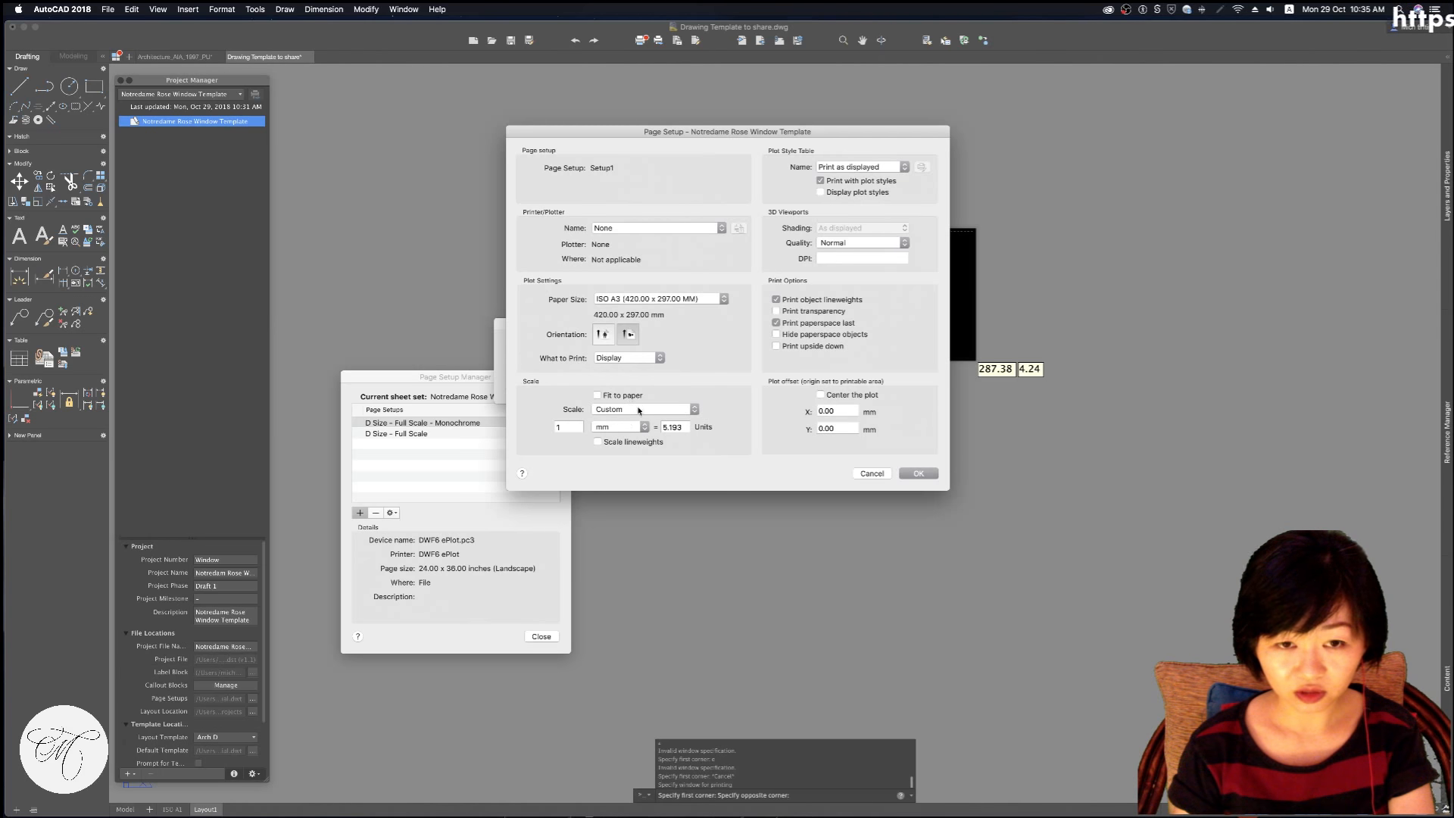
{"action": "left_click", "coordinate": [638, 411]}
{"action": "left_click", "coordinate": [625, 394]}
{"action": "left_click", "coordinate": [626, 394]}
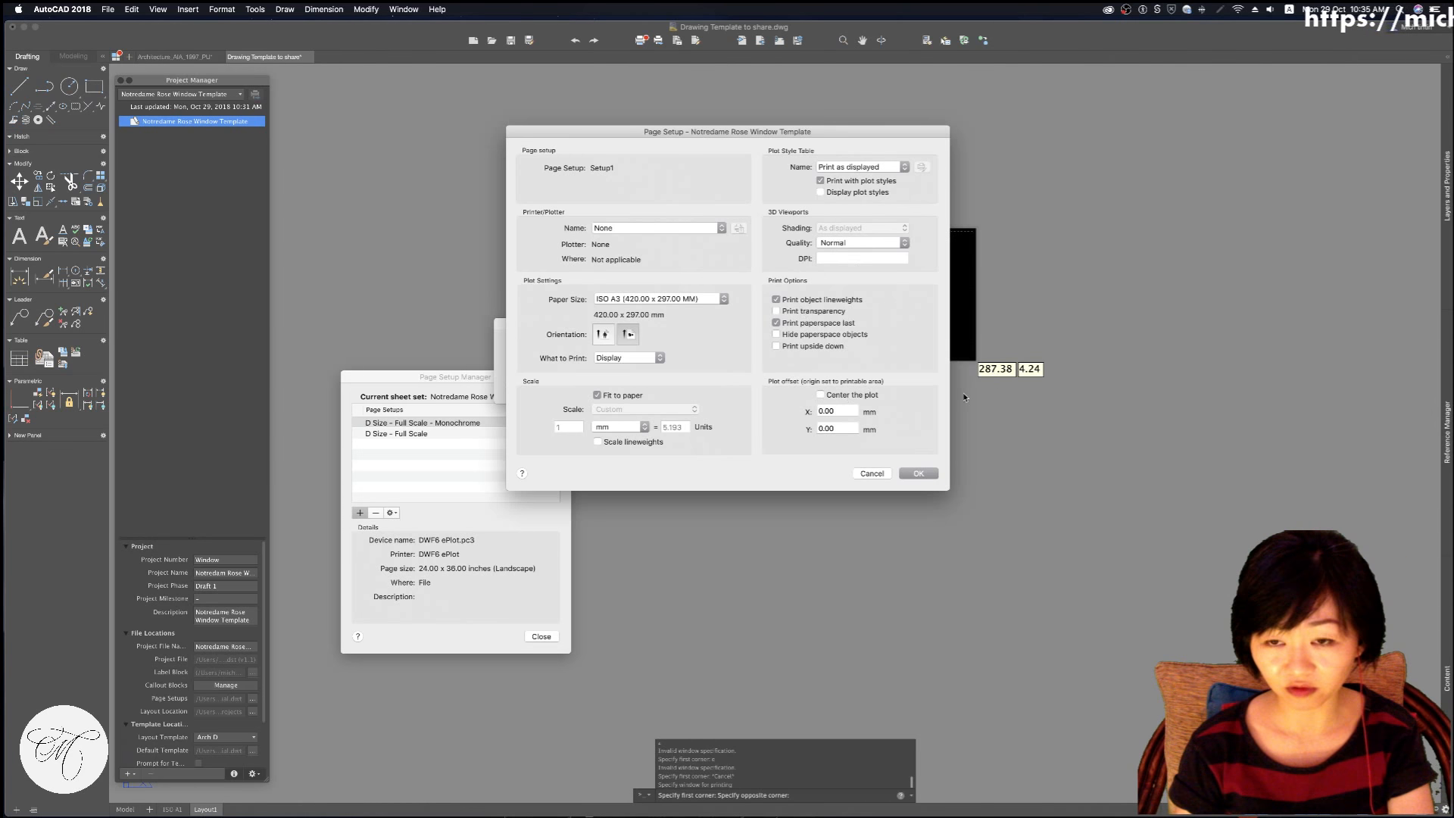
Review the area choices for the page setup and set What to Print back to Layout
{"action": "left_click", "coordinate": [629, 357]}
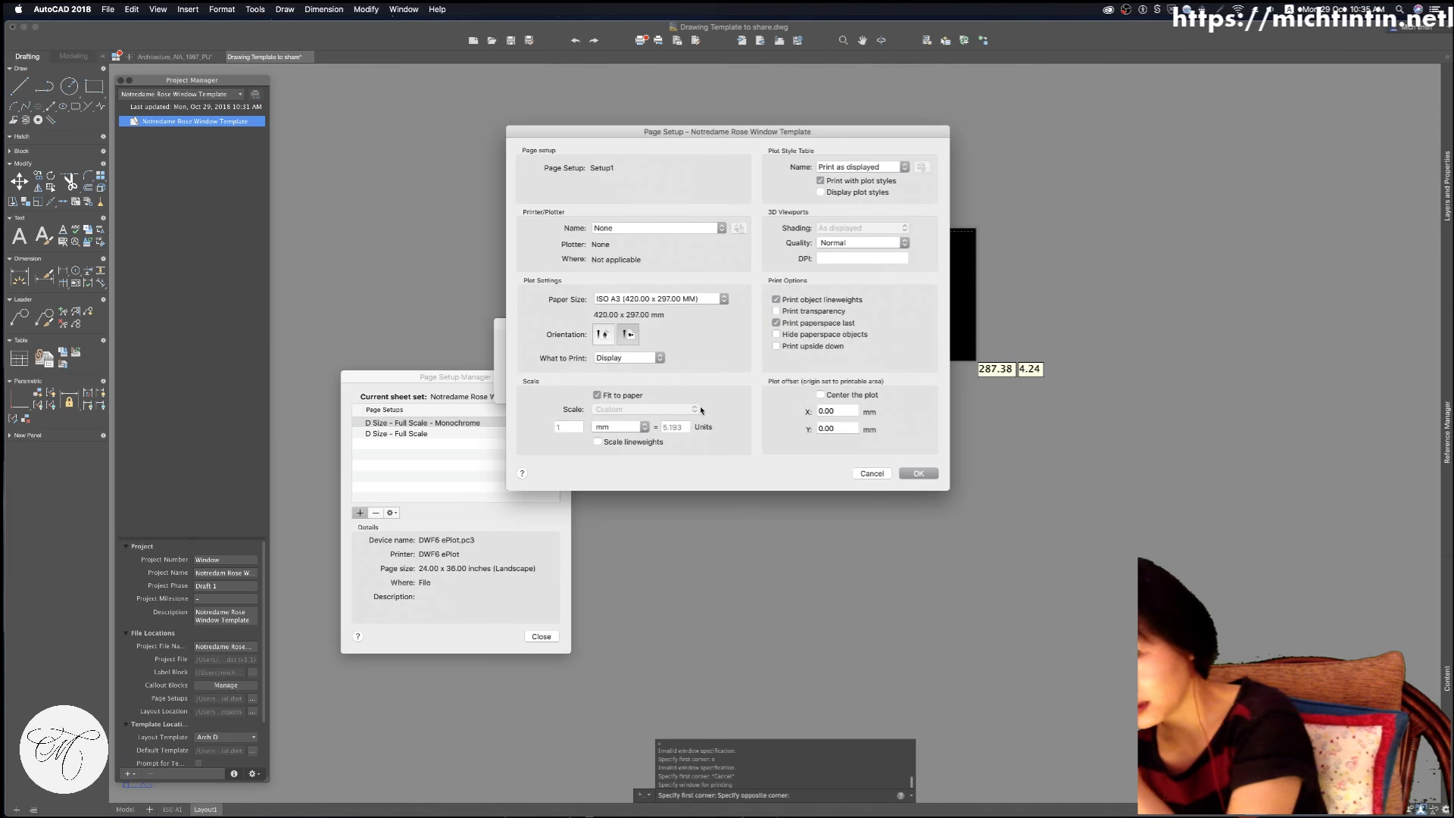
{"action": "left_click", "coordinate": [657, 358]}
{"action": "left_click", "coordinate": [688, 332]}
{"action": "left_click", "coordinate": [643, 359]}
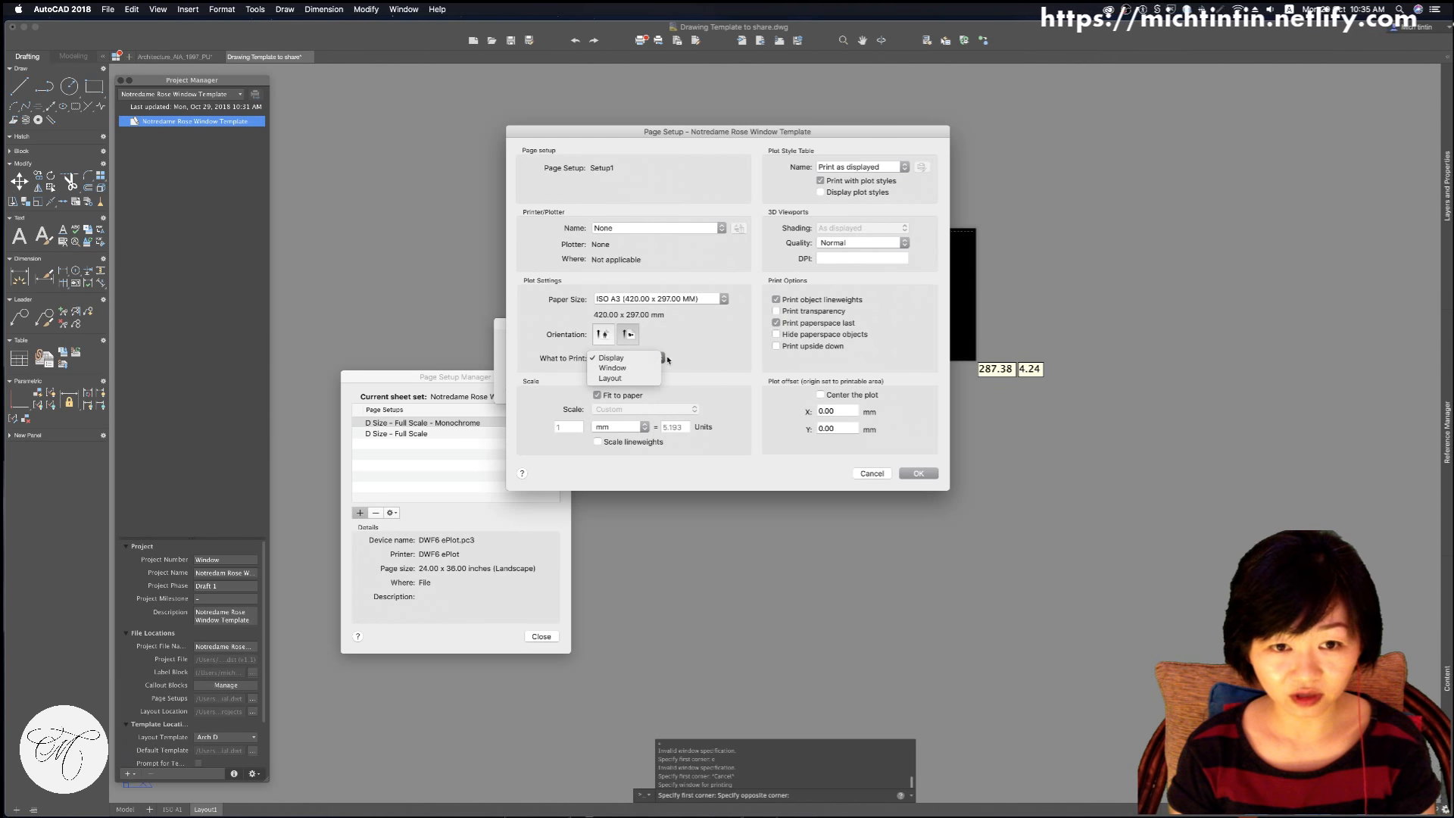
{"action": "left_click", "coordinate": [632, 357]}
{"action": "left_click", "coordinate": [631, 361]}
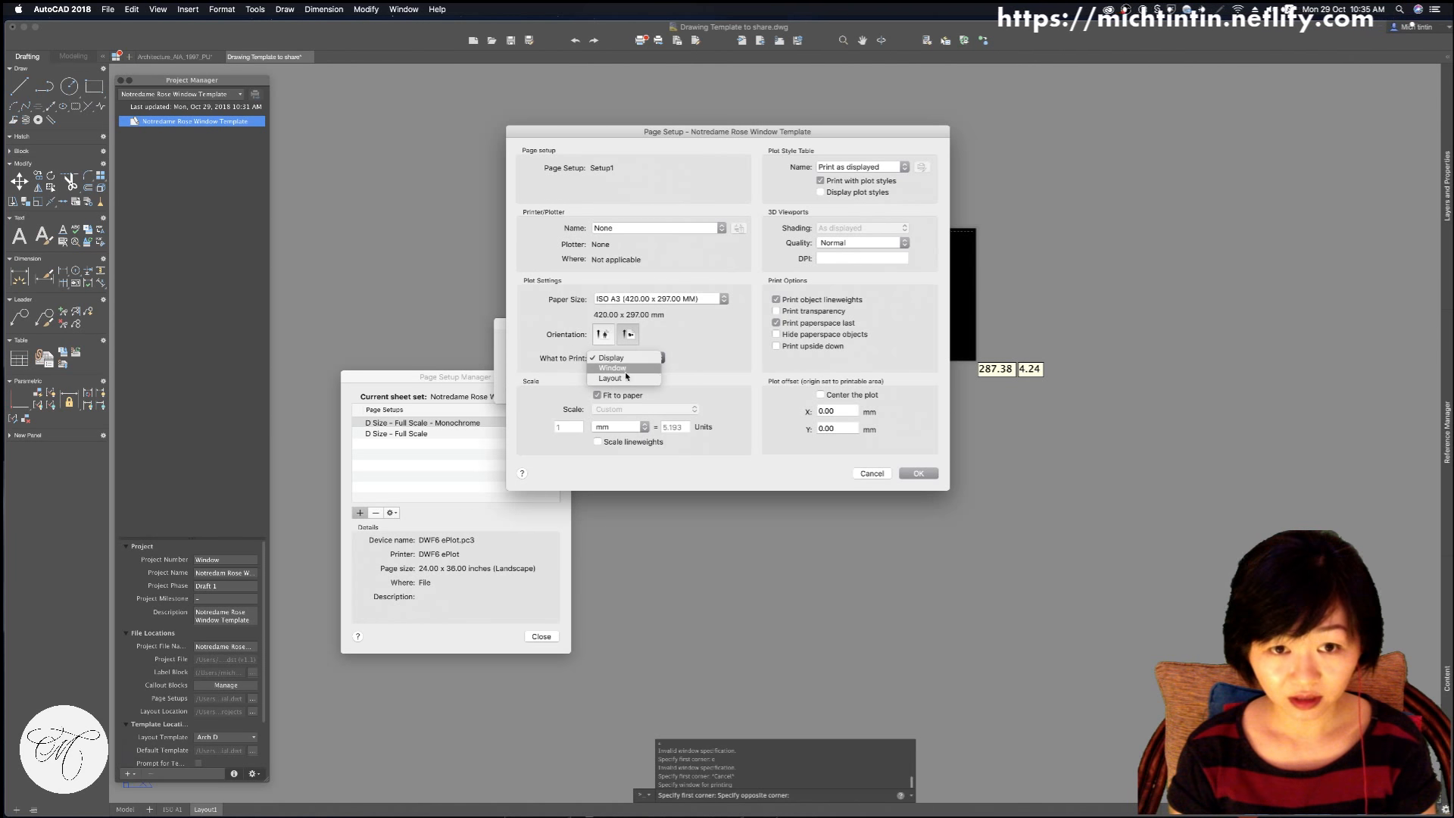
{"action": "left_click", "coordinate": [634, 378]}
Examine the available print scales for the Layout area, keeping the scale at 1:1
{"action": "left_click", "coordinate": [644, 409]}
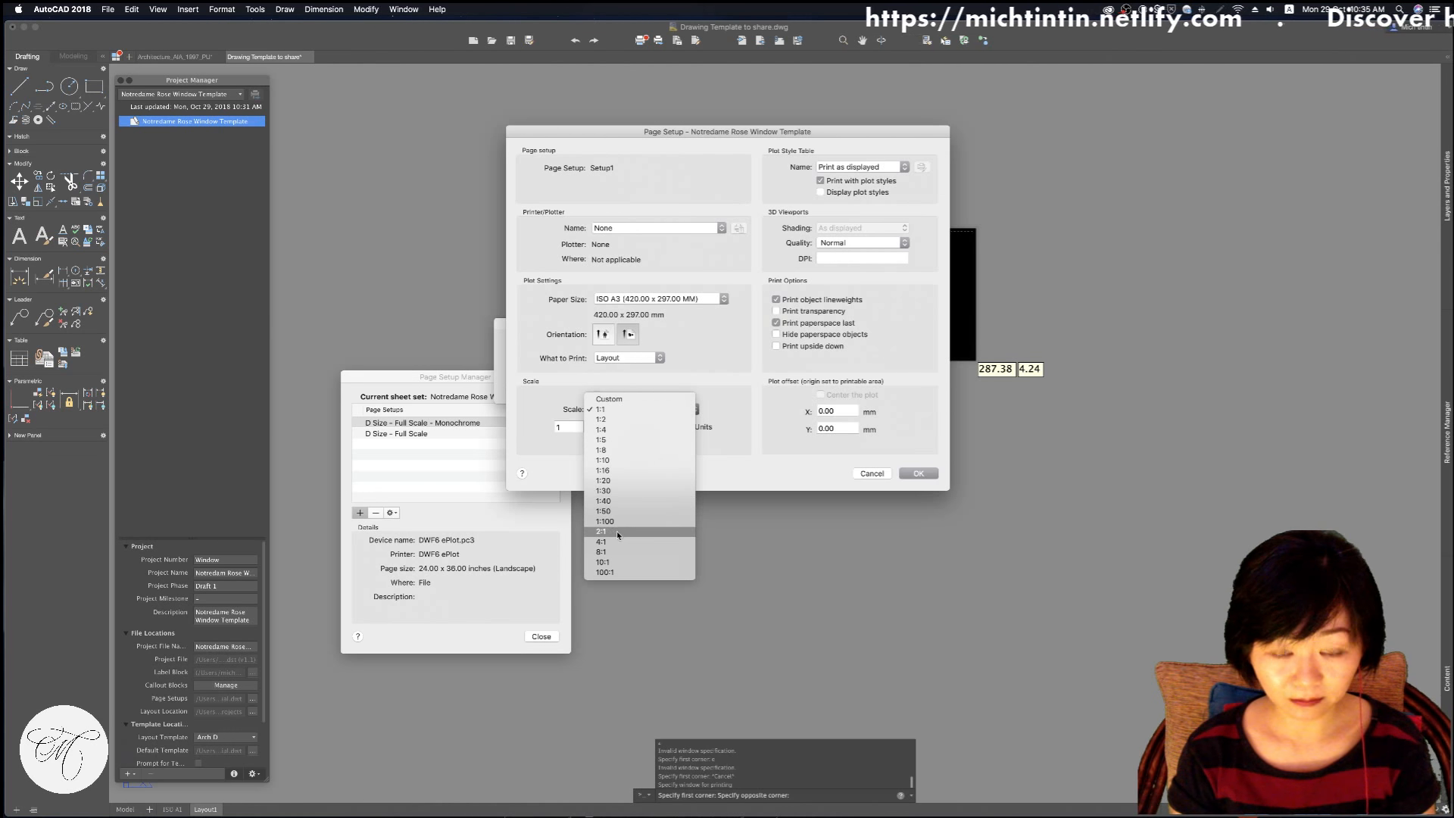
{"action": "left_click", "coordinate": [676, 381]}
{"action": "left_click", "coordinate": [657, 413]}
{"action": "left_click", "coordinate": [653, 383]}
{"action": "left_click", "coordinate": [633, 410]}
{"action": "left_click", "coordinate": [636, 413]}
{"action": "left_click", "coordinate": [641, 415]}
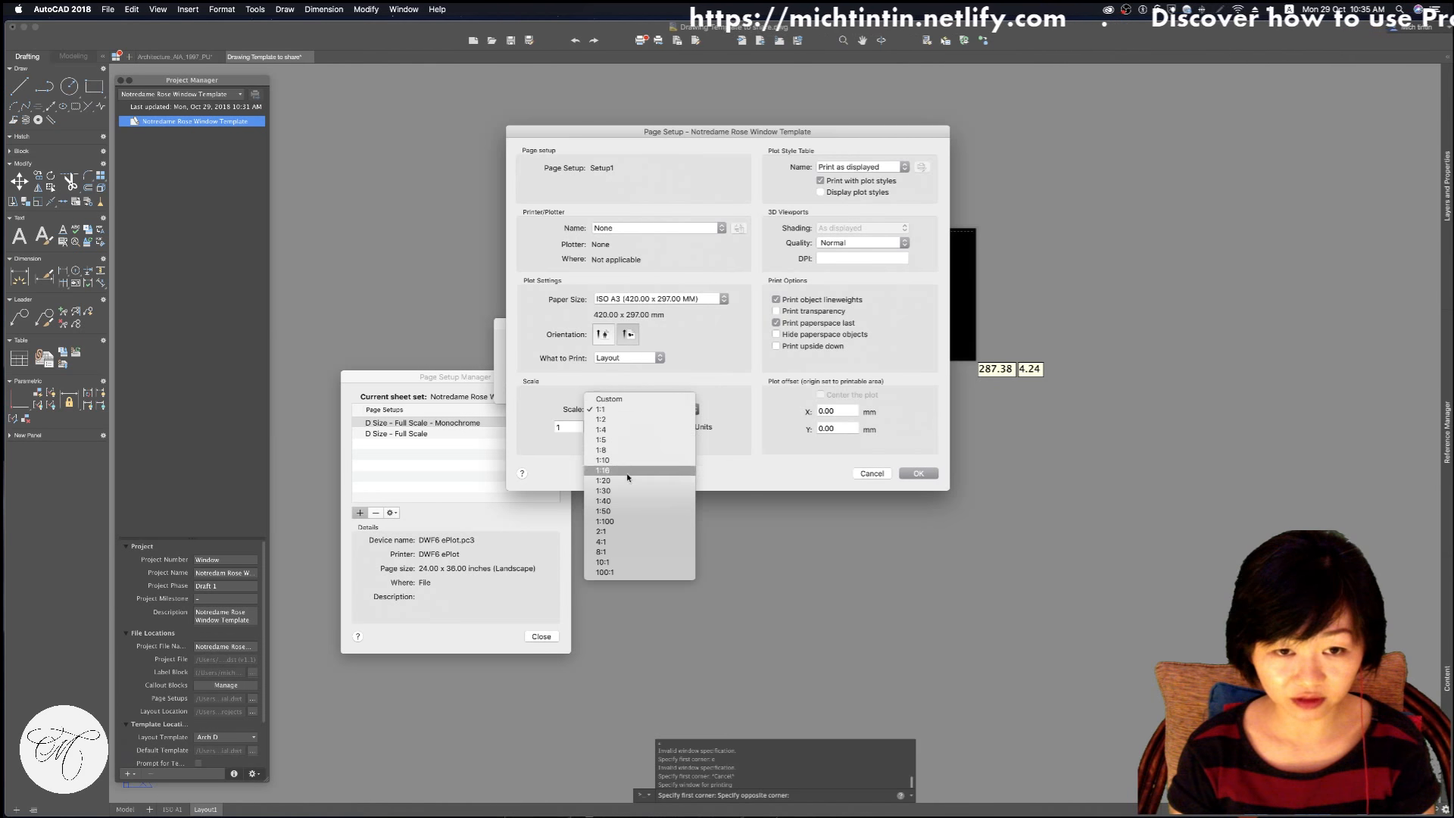
{"action": "left_click", "coordinate": [705, 381]}
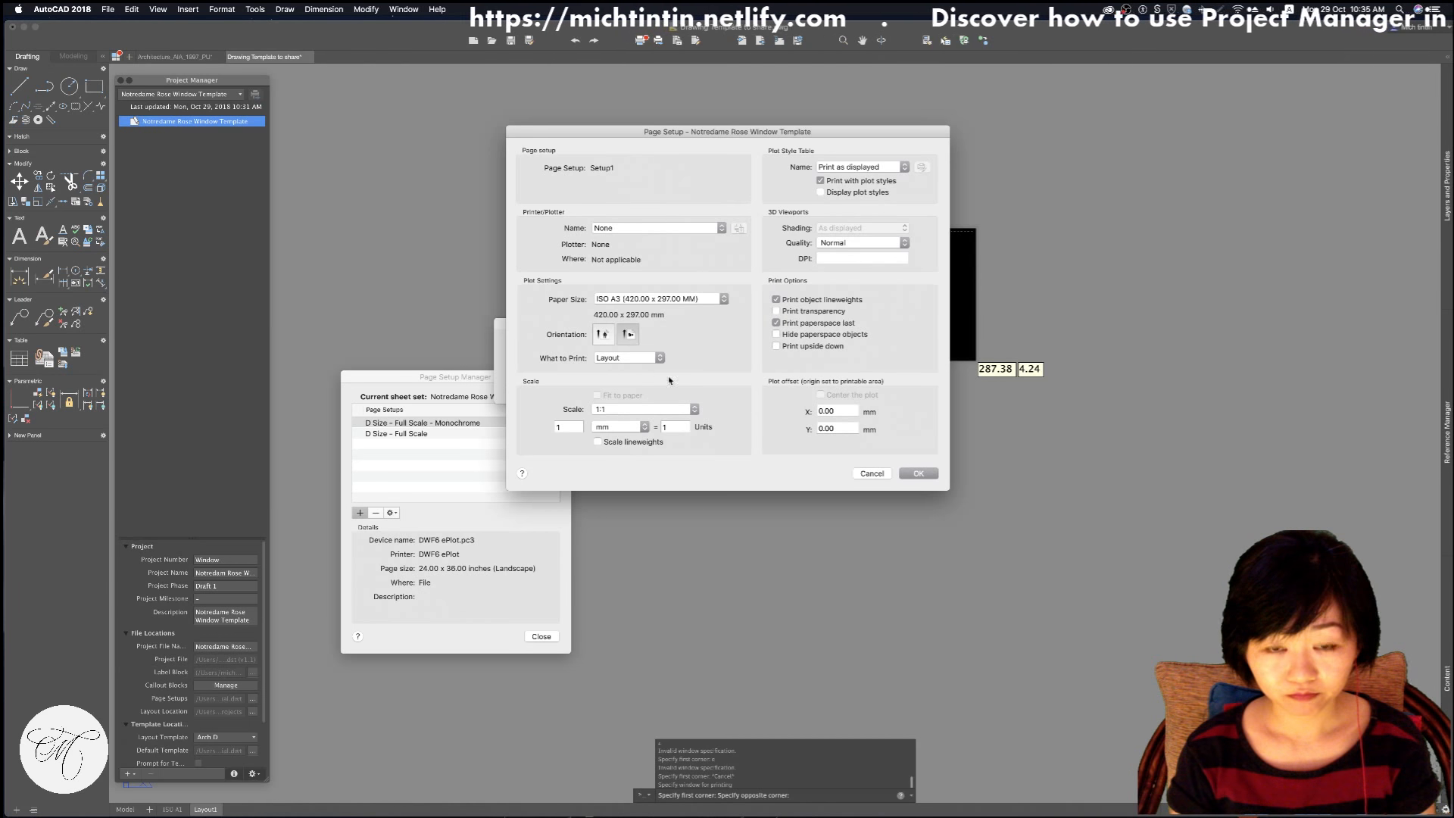
{"action": "left_click", "coordinate": [646, 361]}
{"action": "left_click", "coordinate": [647, 358]}
{"action": "left_click", "coordinate": [656, 409]}
{"action": "left_click", "coordinate": [657, 409]}
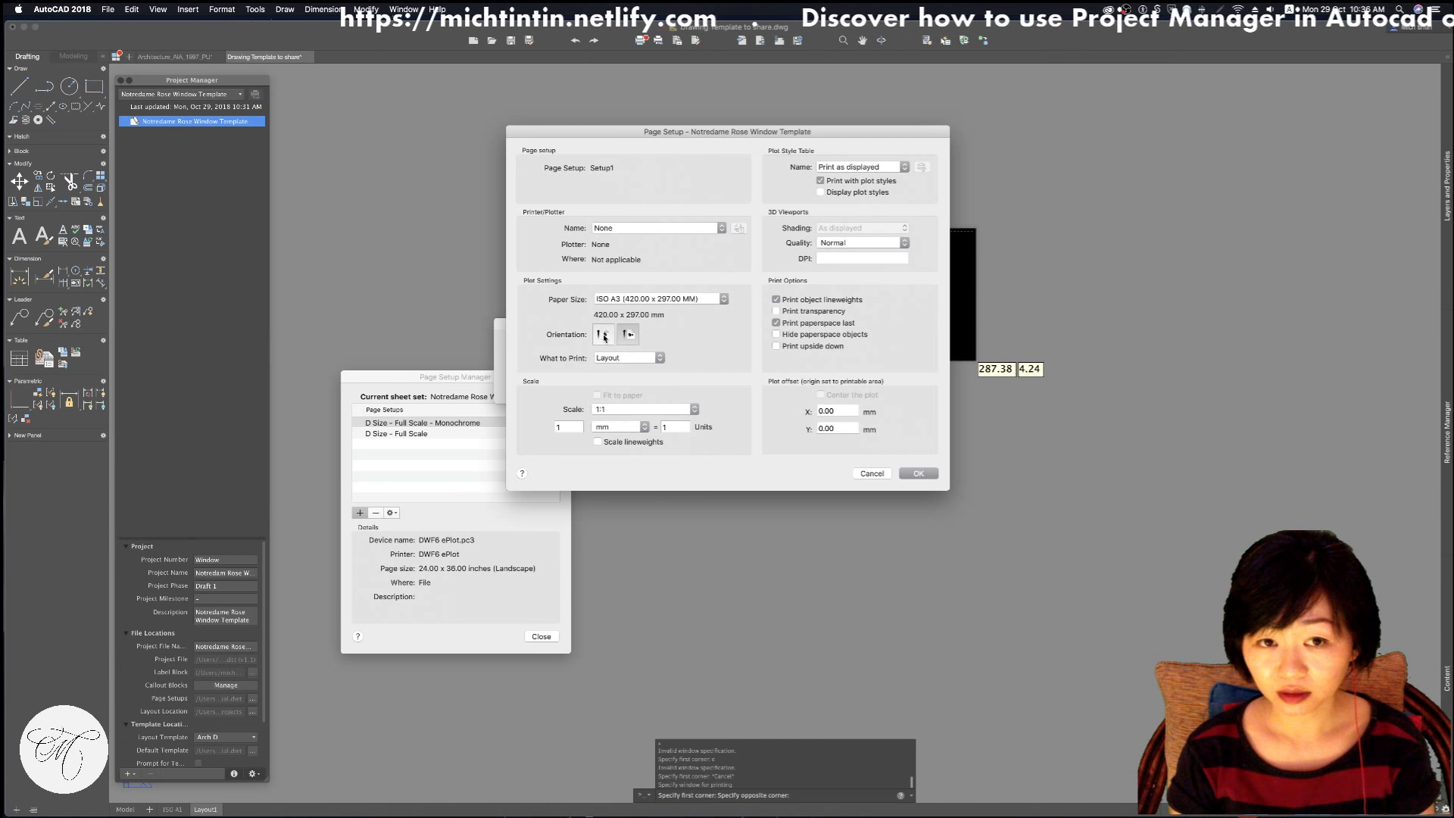
Assign the monochrome.ctb plot style table to the page setup, leaving the viewport quality at Normal
{"action": "left_click", "coordinate": [877, 166]}
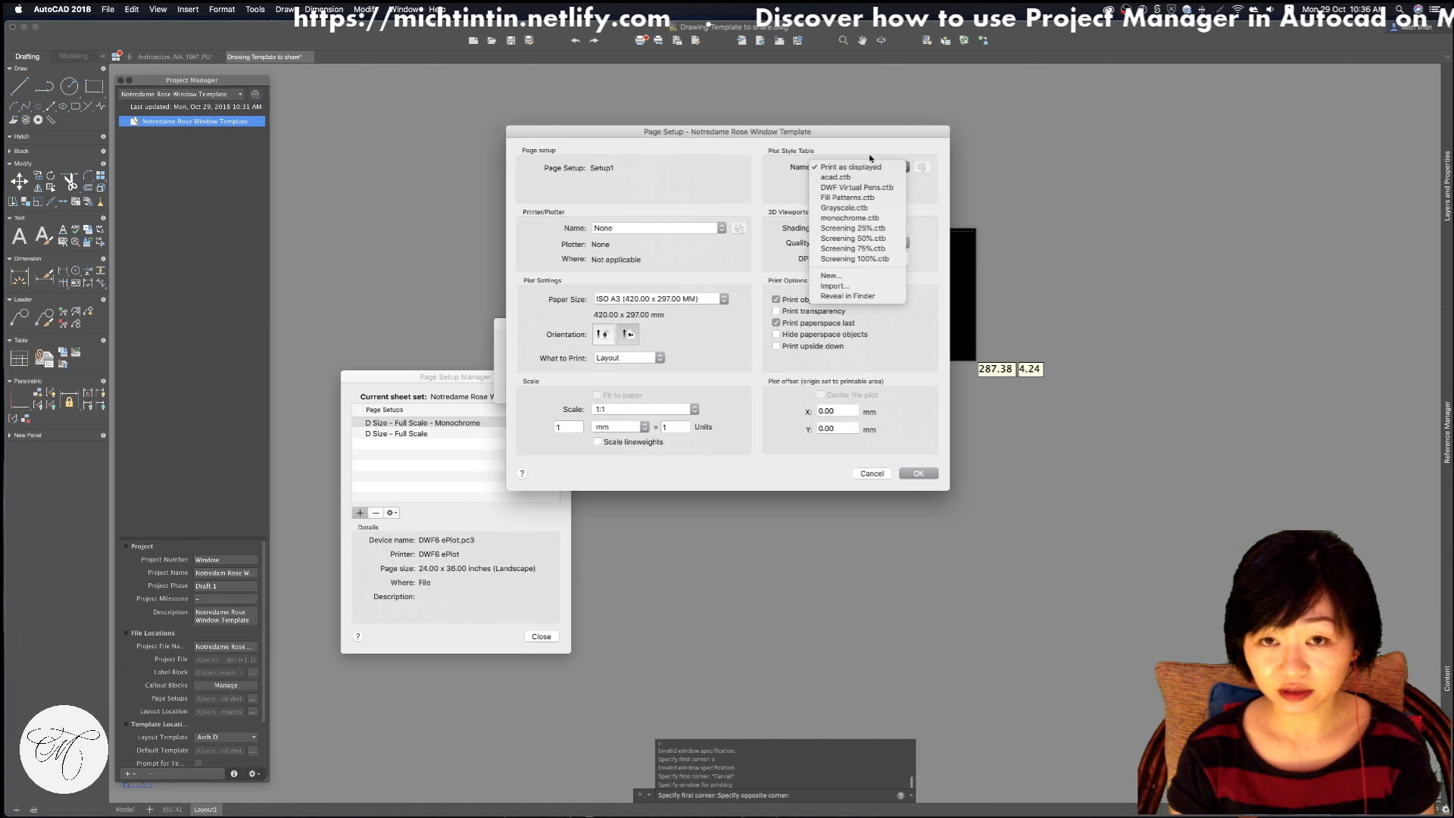
{"action": "left_click", "coordinate": [871, 218]}
{"action": "left_click", "coordinate": [835, 243]}
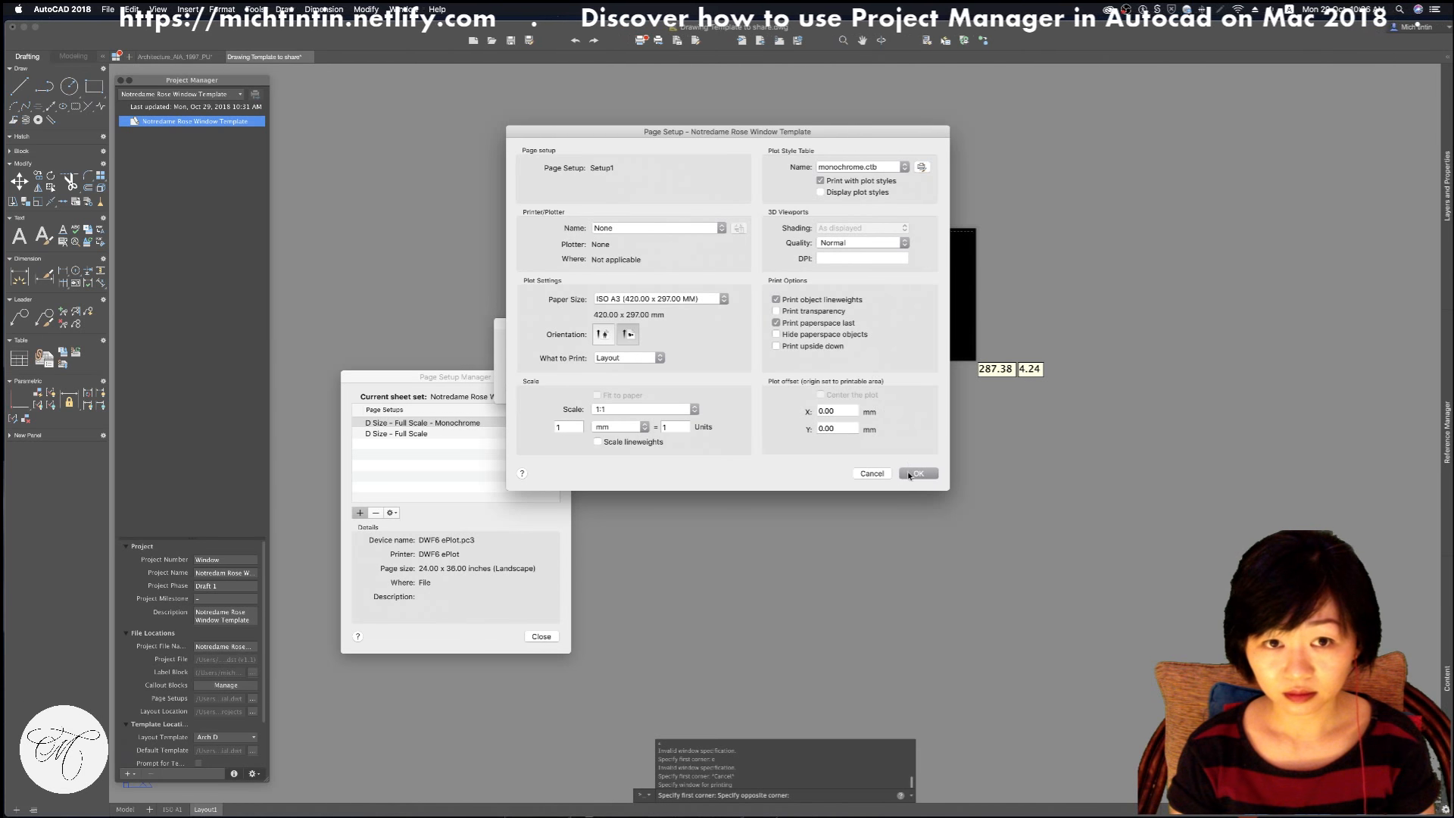
Check the printer choices again but keep None, and save the new page setup
{"action": "left_click", "coordinate": [679, 228]}
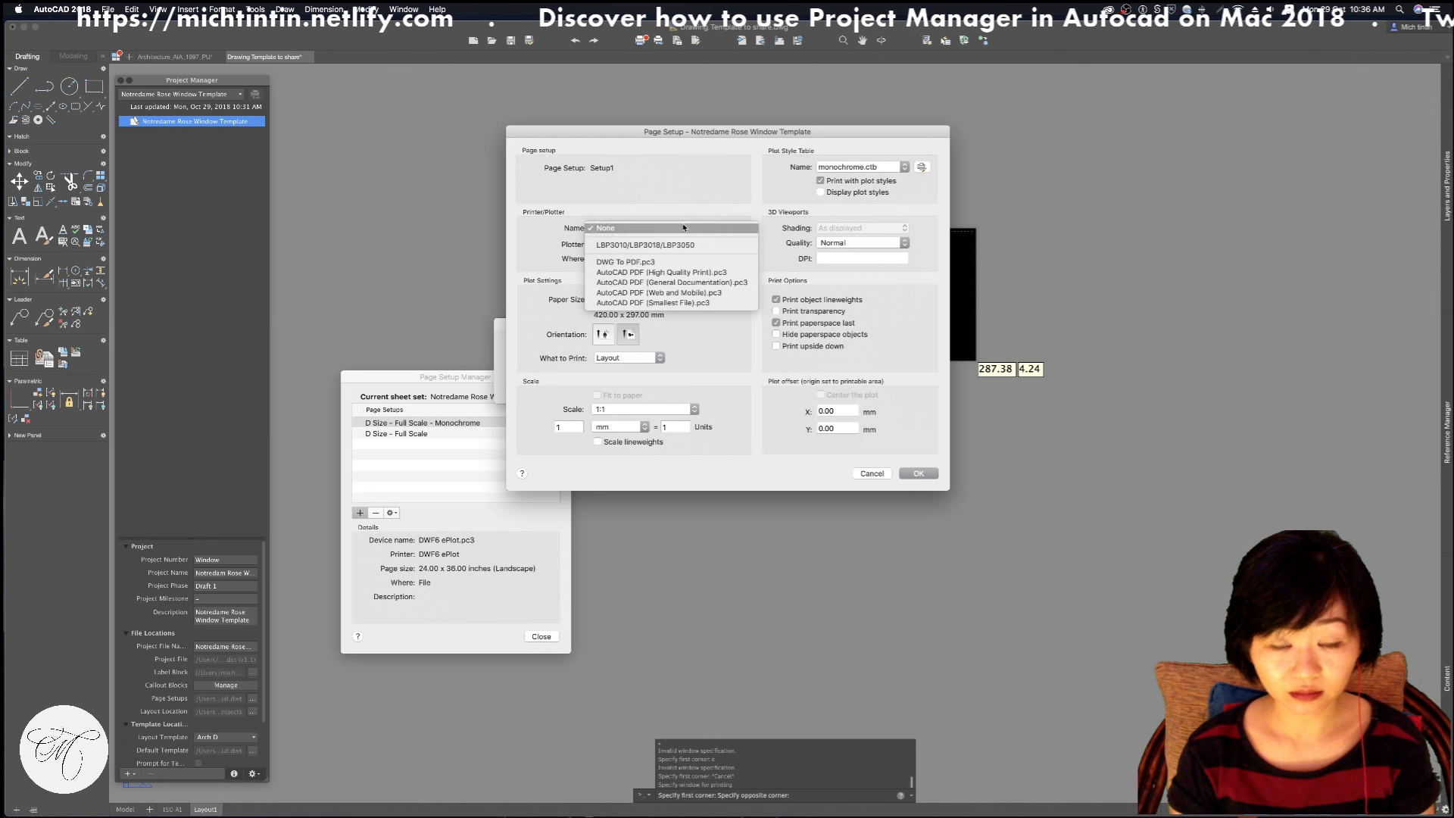
{"action": "key", "text": "Escape"}
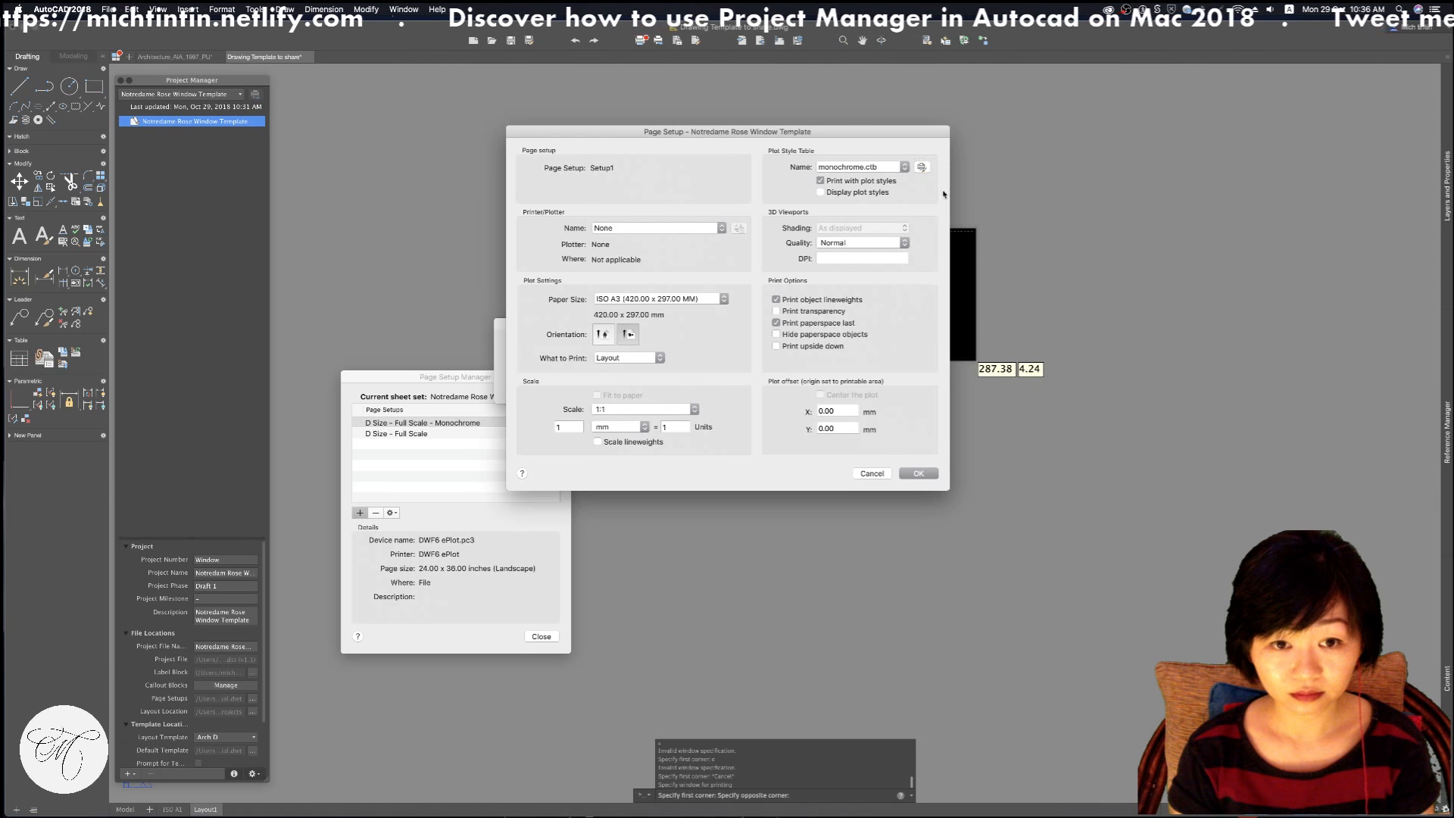
{"action": "left_click", "coordinate": [913, 475]}
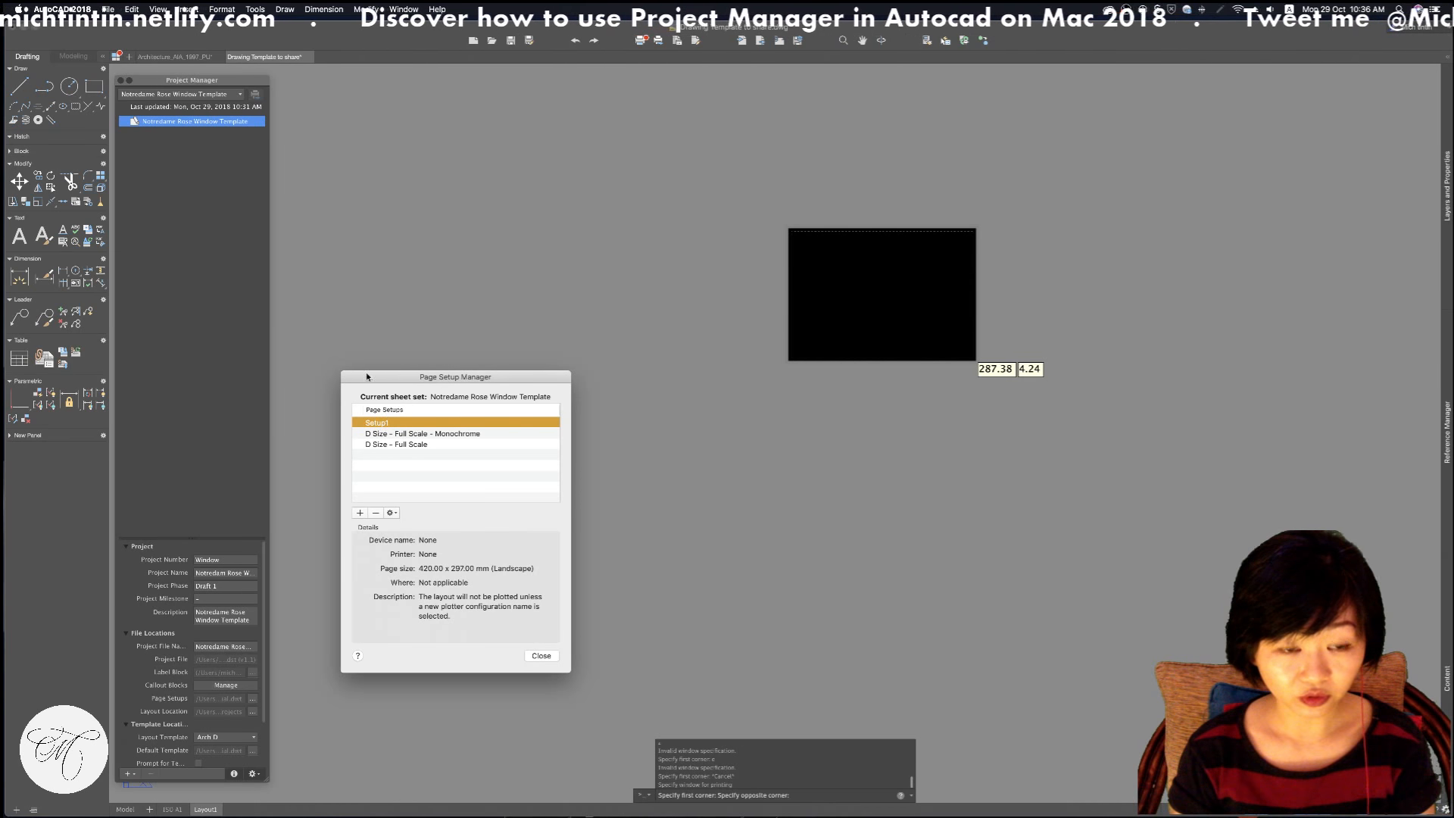
Rename the Setup1 page setup as Rose
{"action": "right_click", "coordinate": [374, 425]}
{"action": "left_click", "coordinate": [401, 440]}
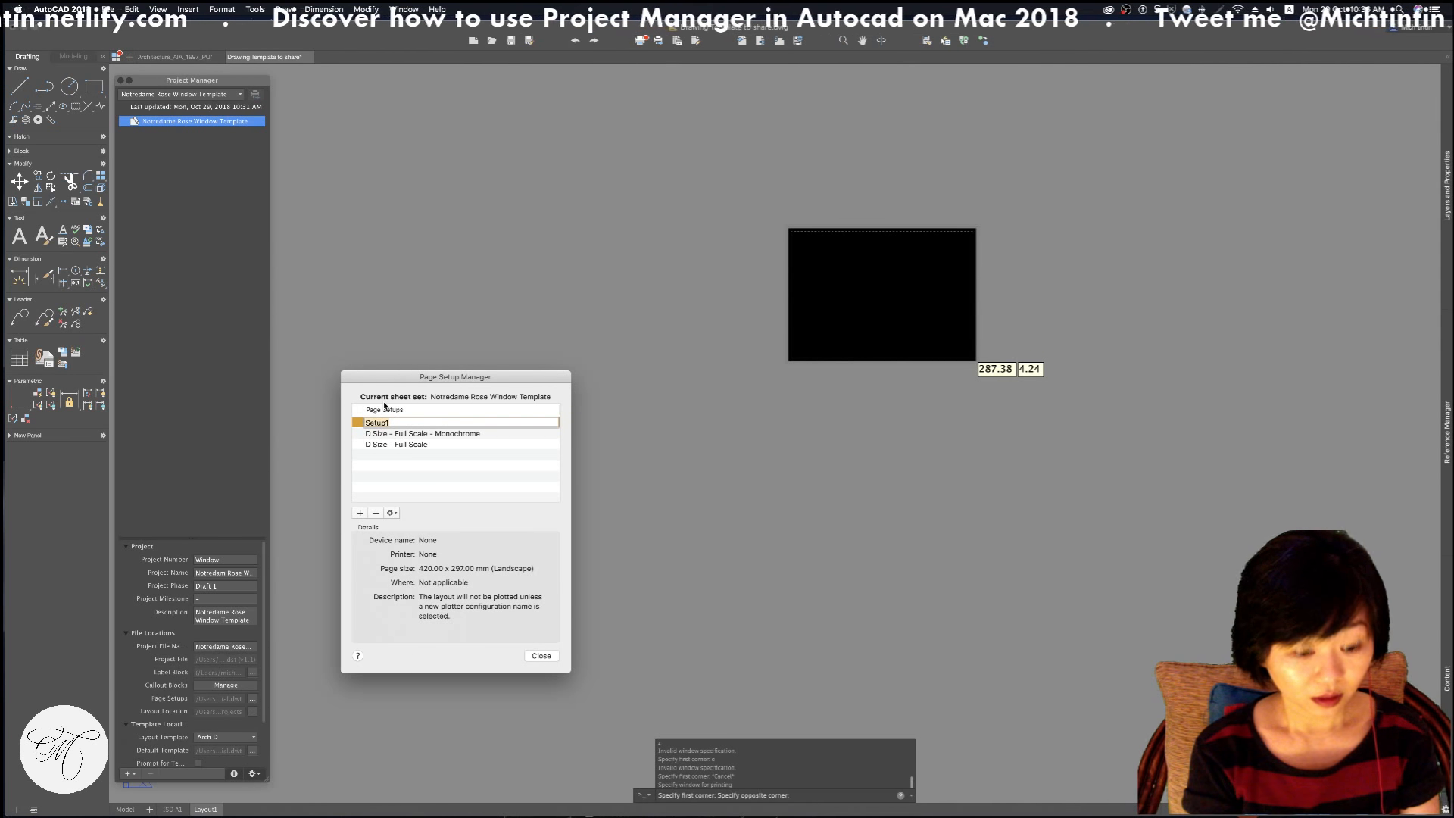
{"action": "type", "text": "Rose"}
{"action": "key", "text": "Return"}
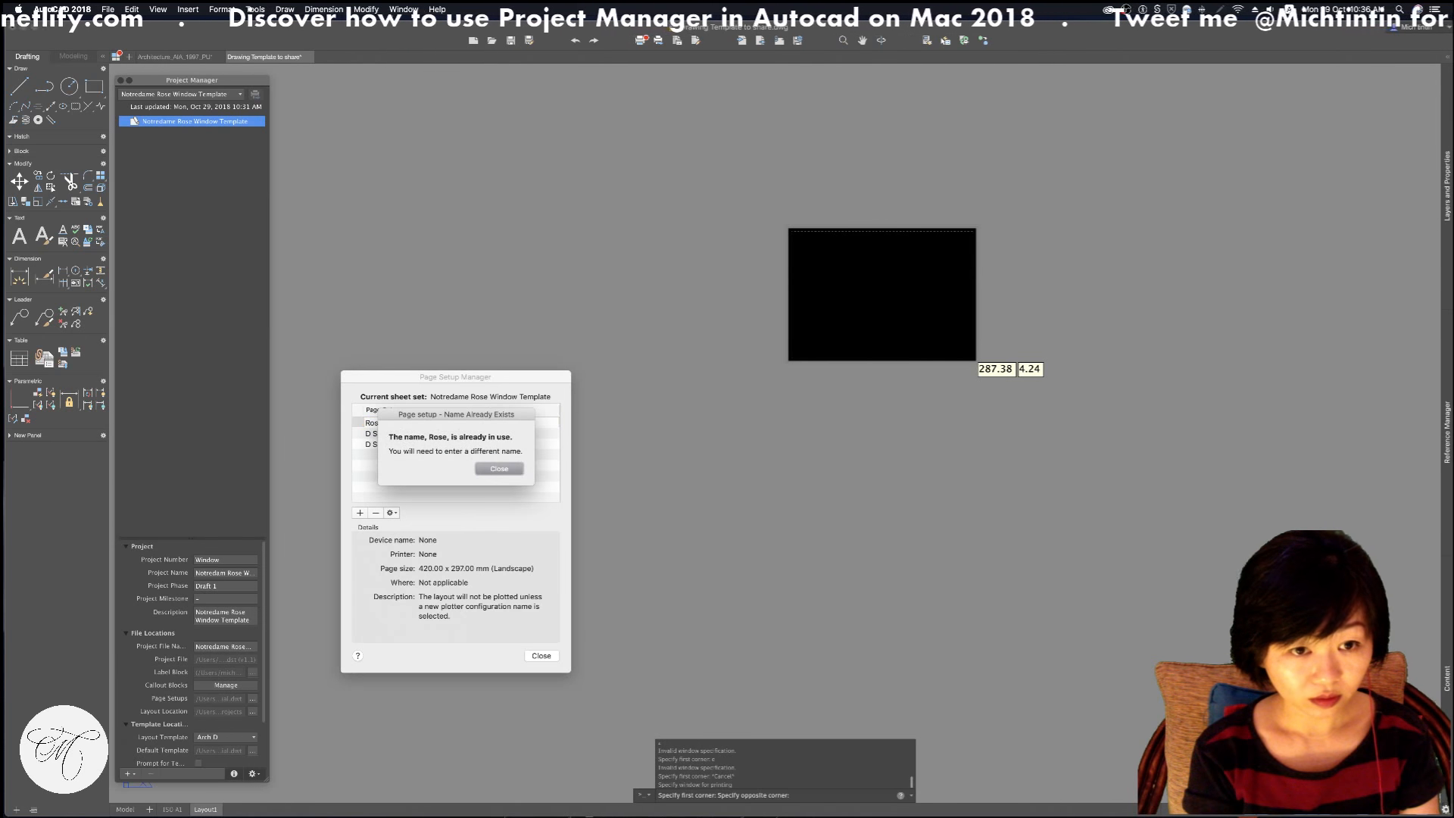
{"action": "key", "text": "Return"}
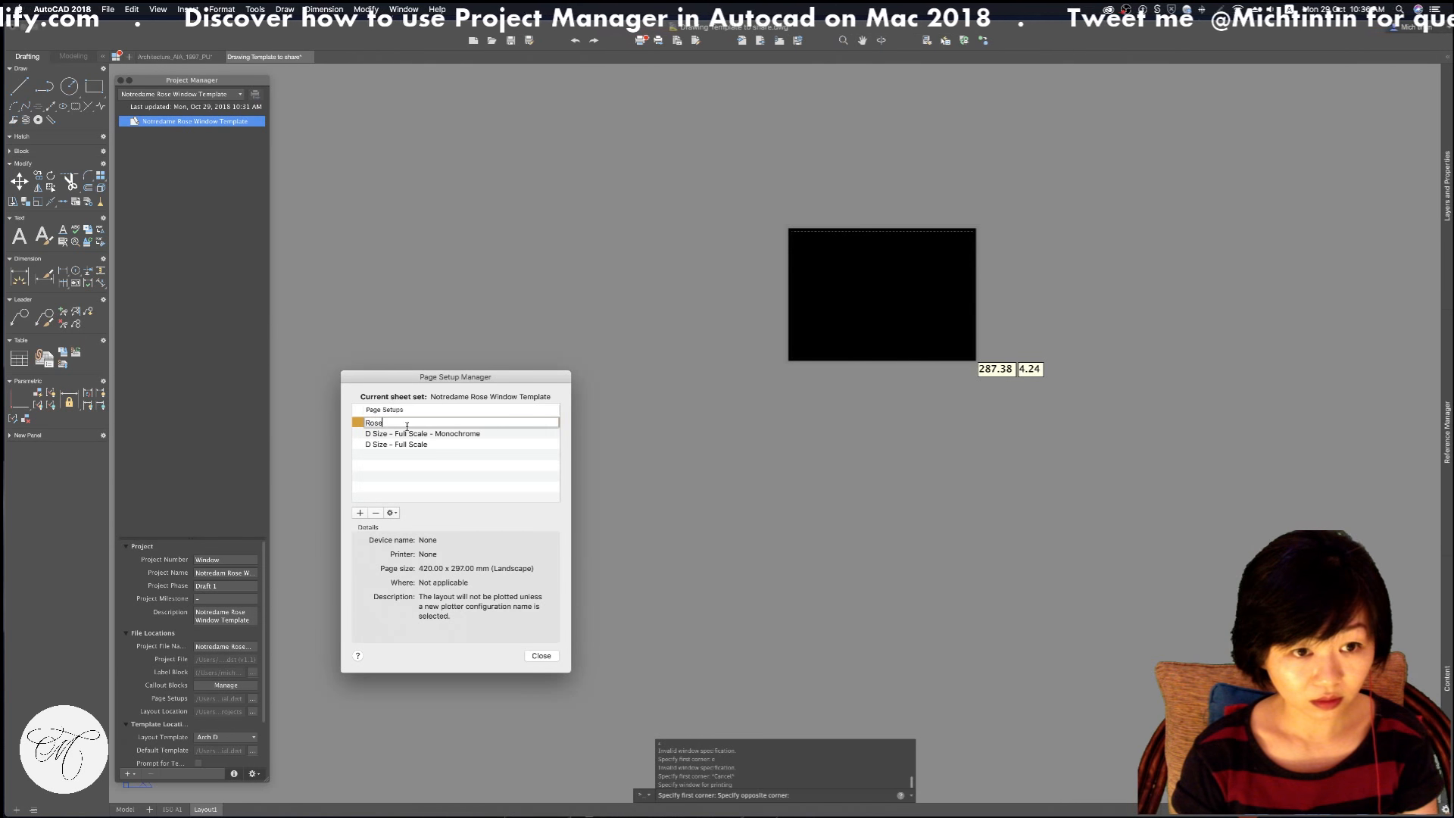
Name the new page setup Rose_Window_Layout and close the Page Setup Manager
{"action": "type", "text": "_"}
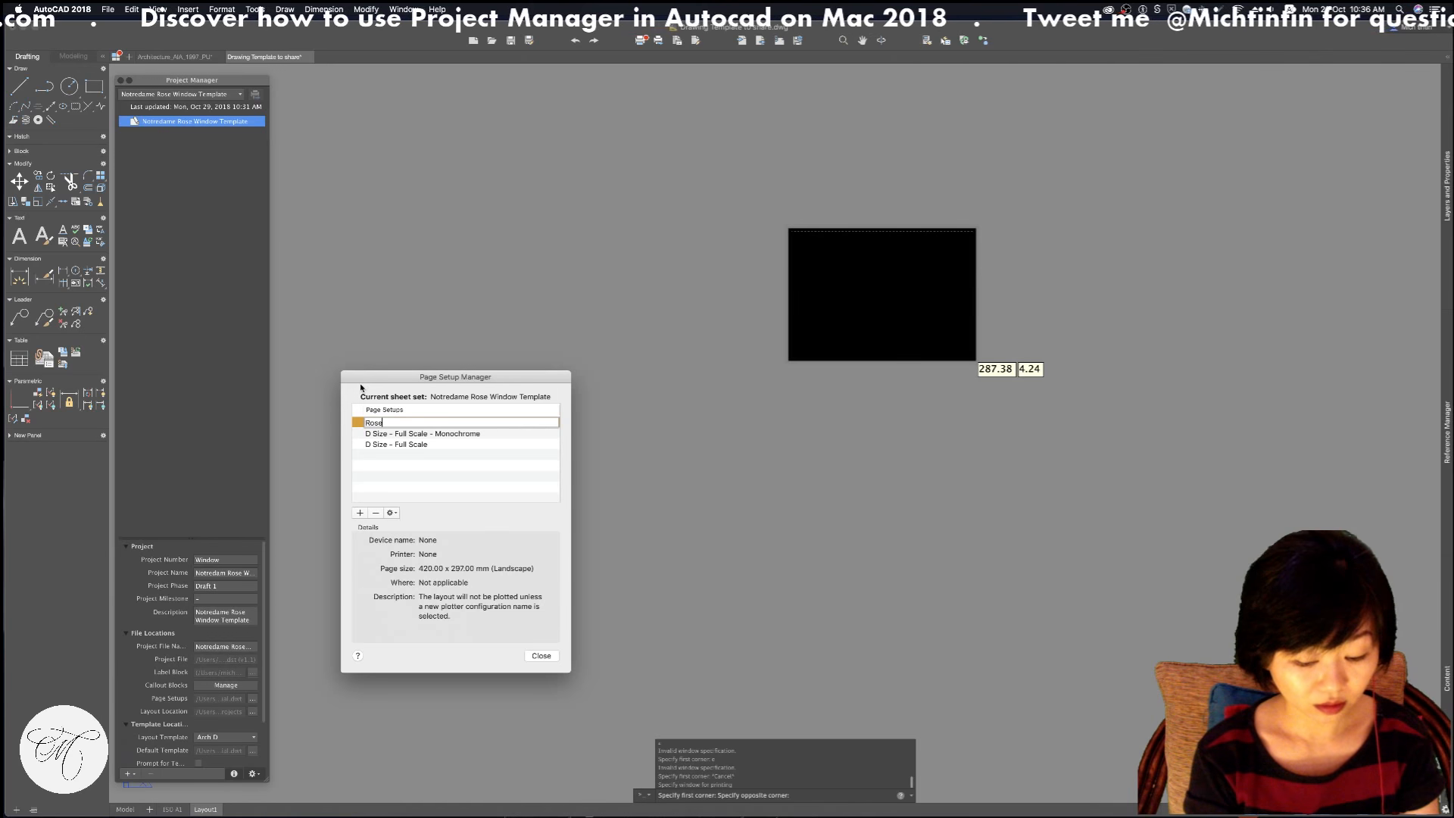
{"action": "type", "text": "Windo"}
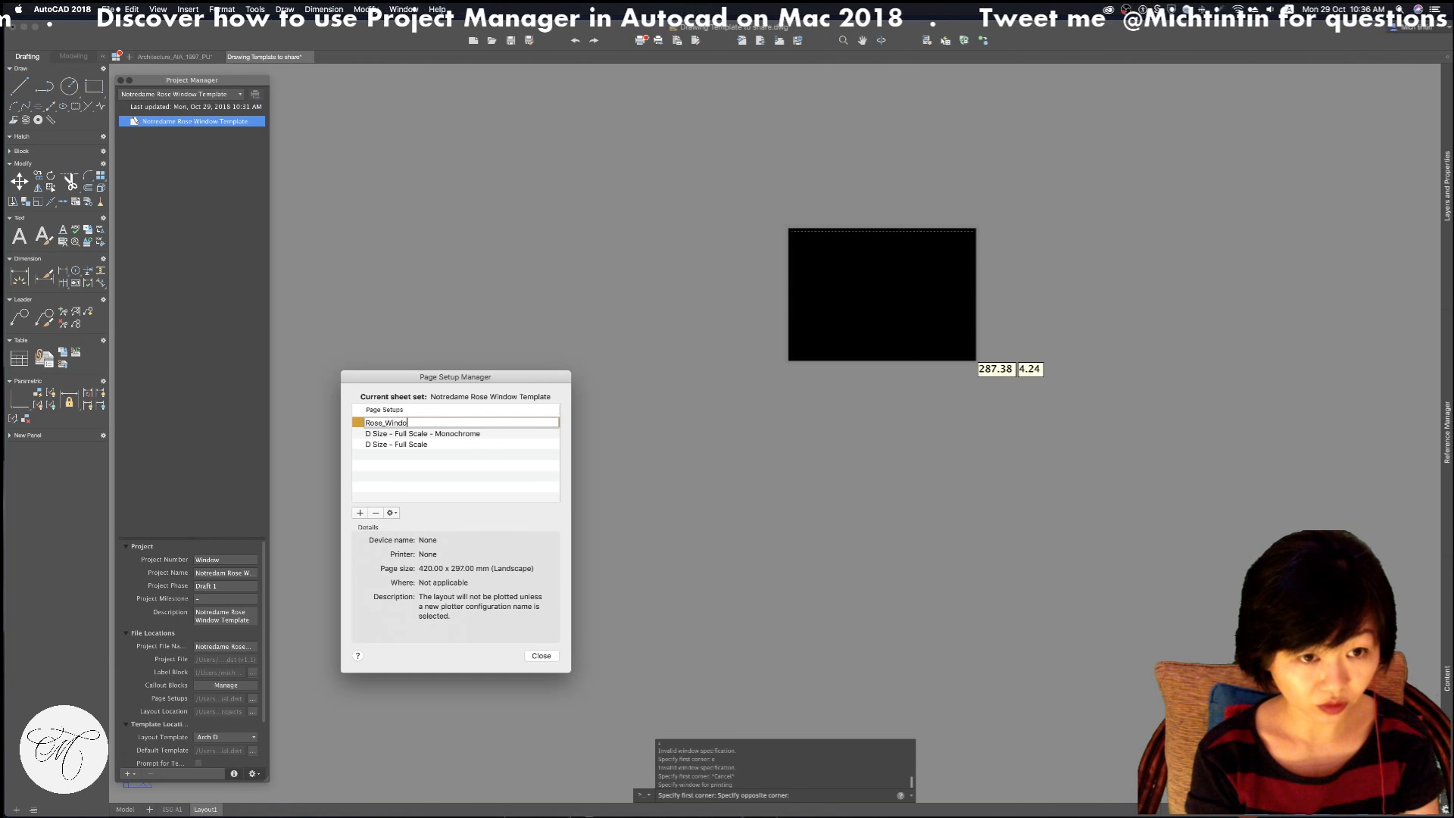
{"action": "type", "text": "w"}
{"action": "key", "text": "Return"}
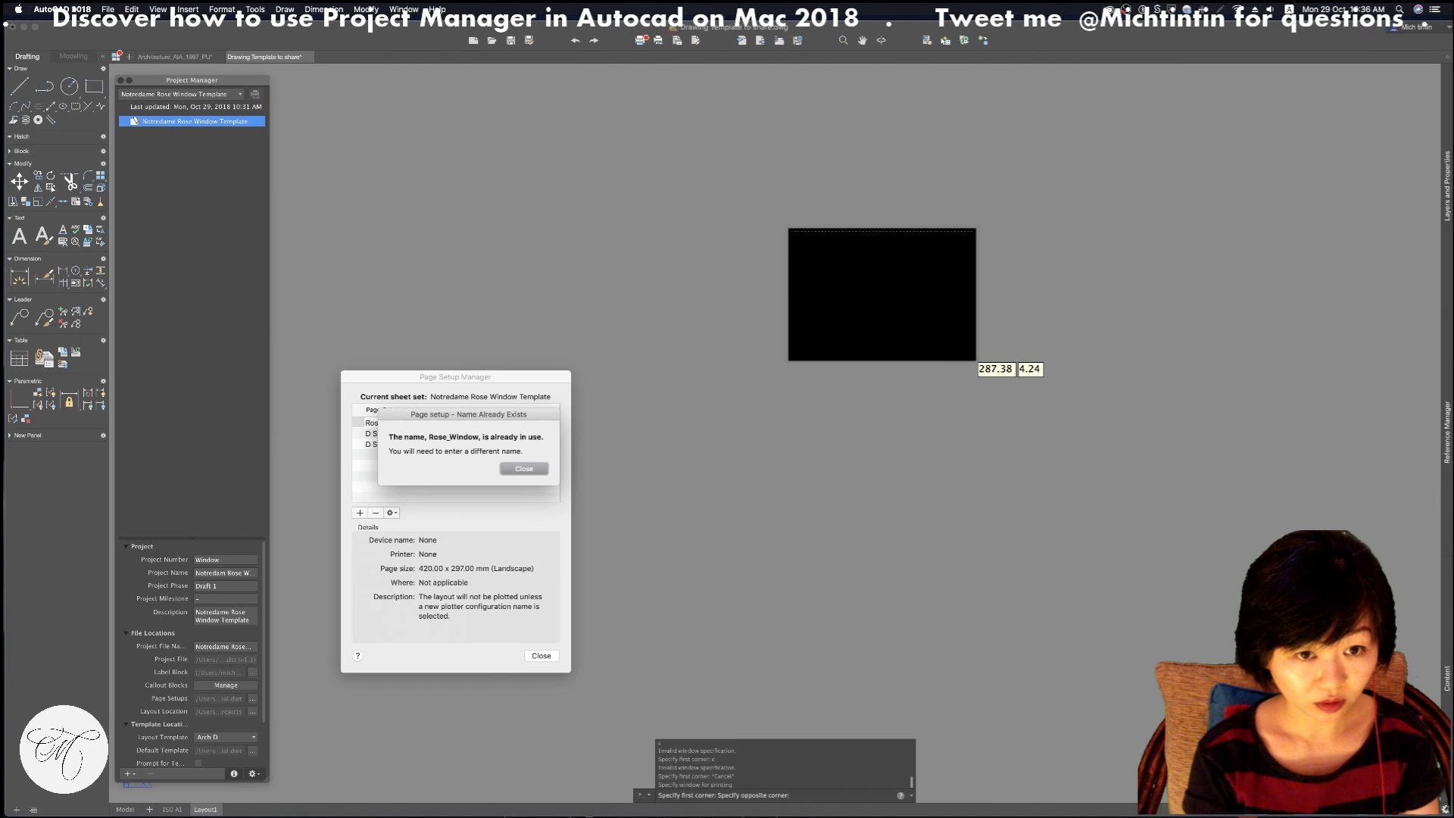
{"action": "key", "text": "Return"}
{"action": "type", "text": "_Layout"}
{"action": "key", "text": "Return"}
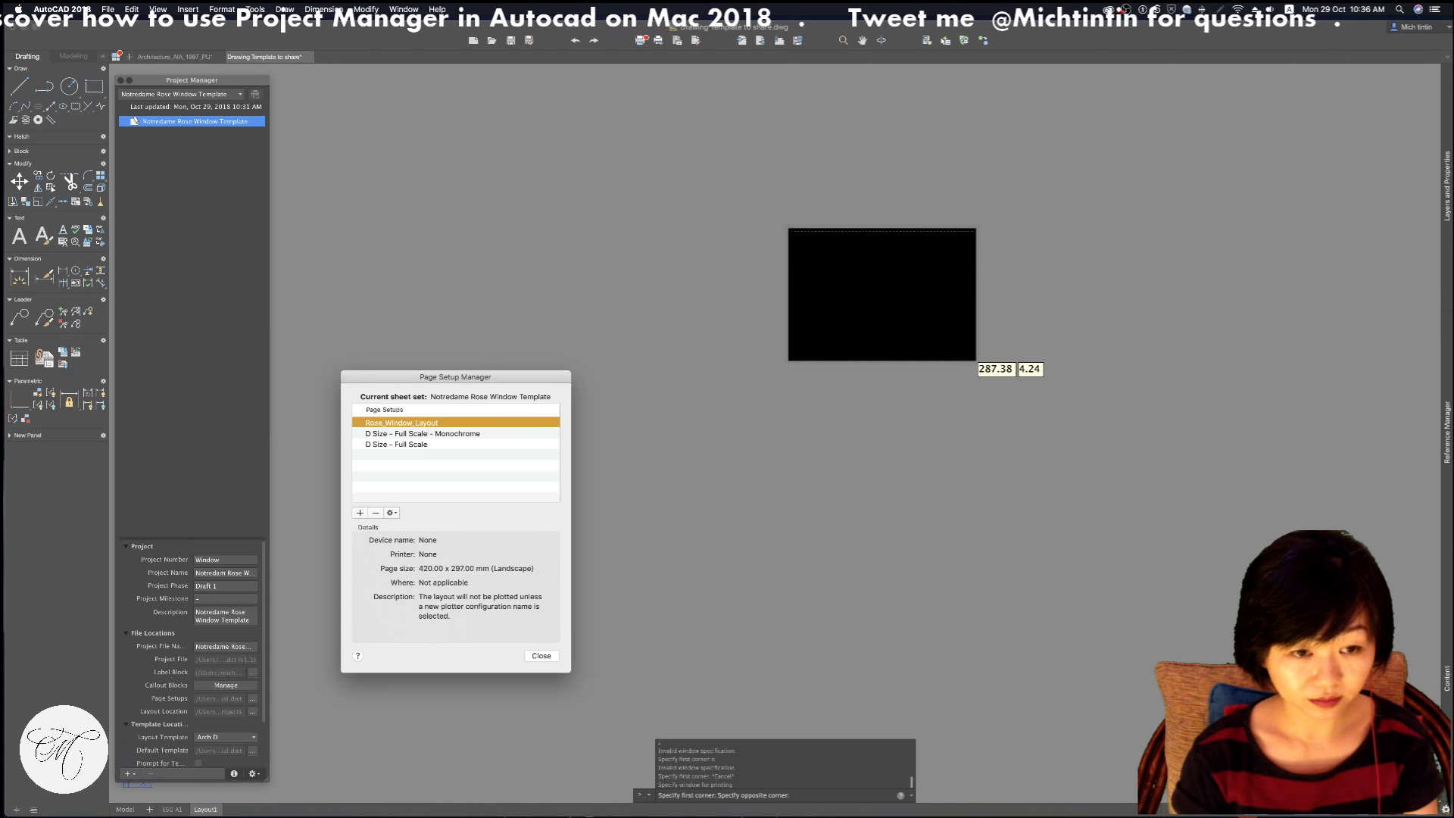
{"action": "left_click", "coordinate": [534, 657]}
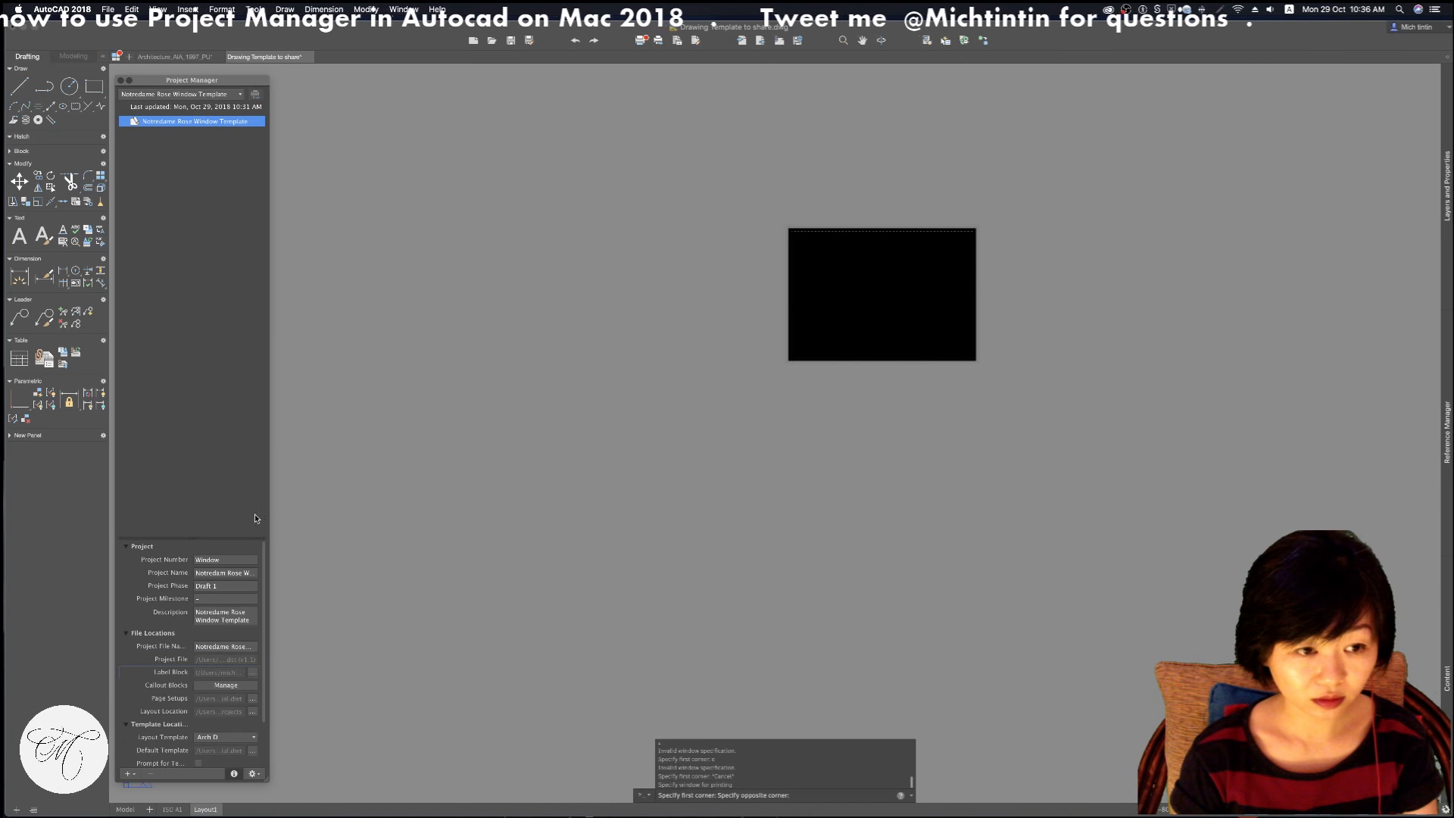
Inspect the page setup of Layout1, including its printer selection, and close it without changes
{"action": "right_click", "coordinate": [205, 809]}
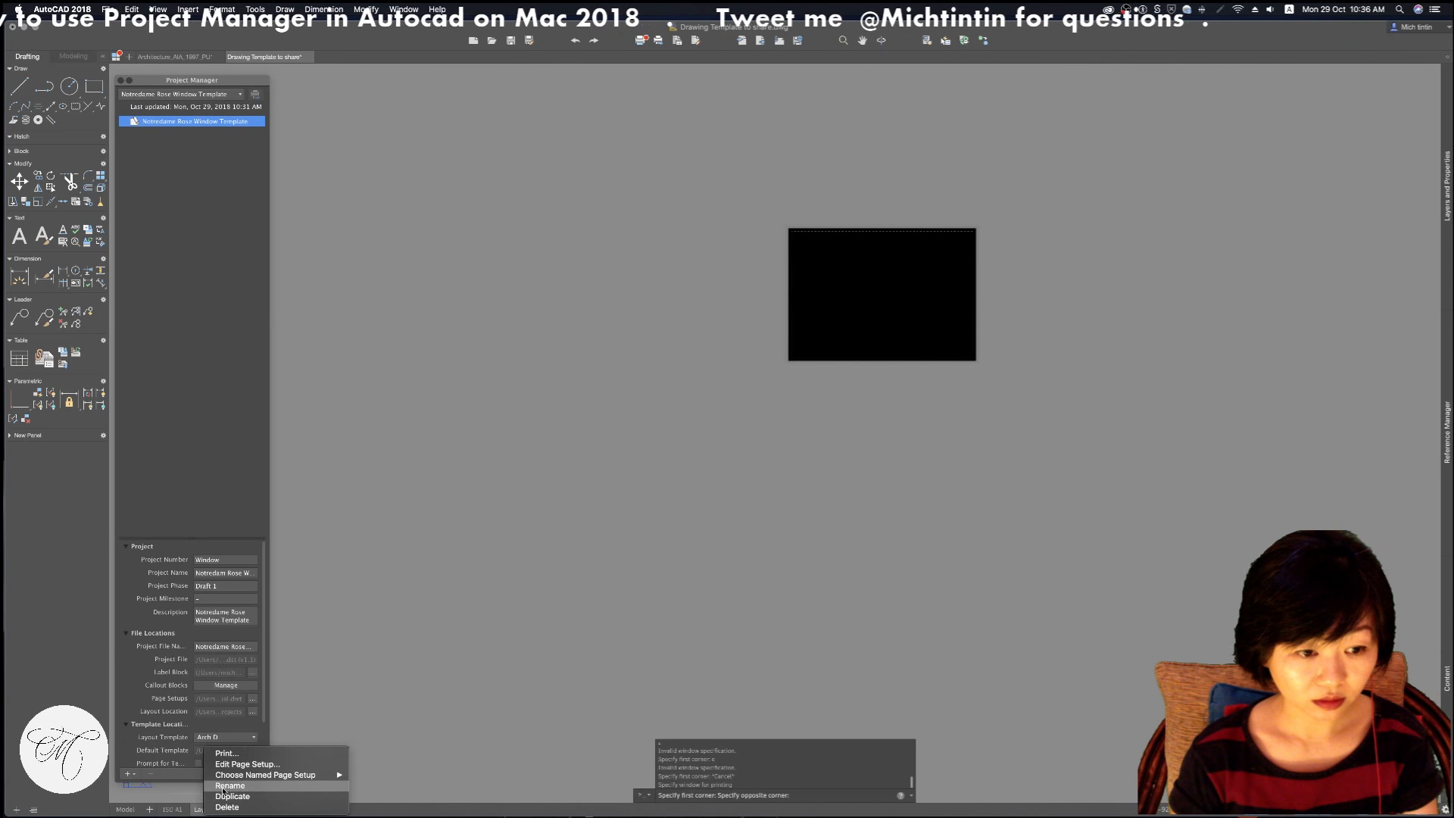
{"action": "mouse_move", "coordinate": [238, 777]}
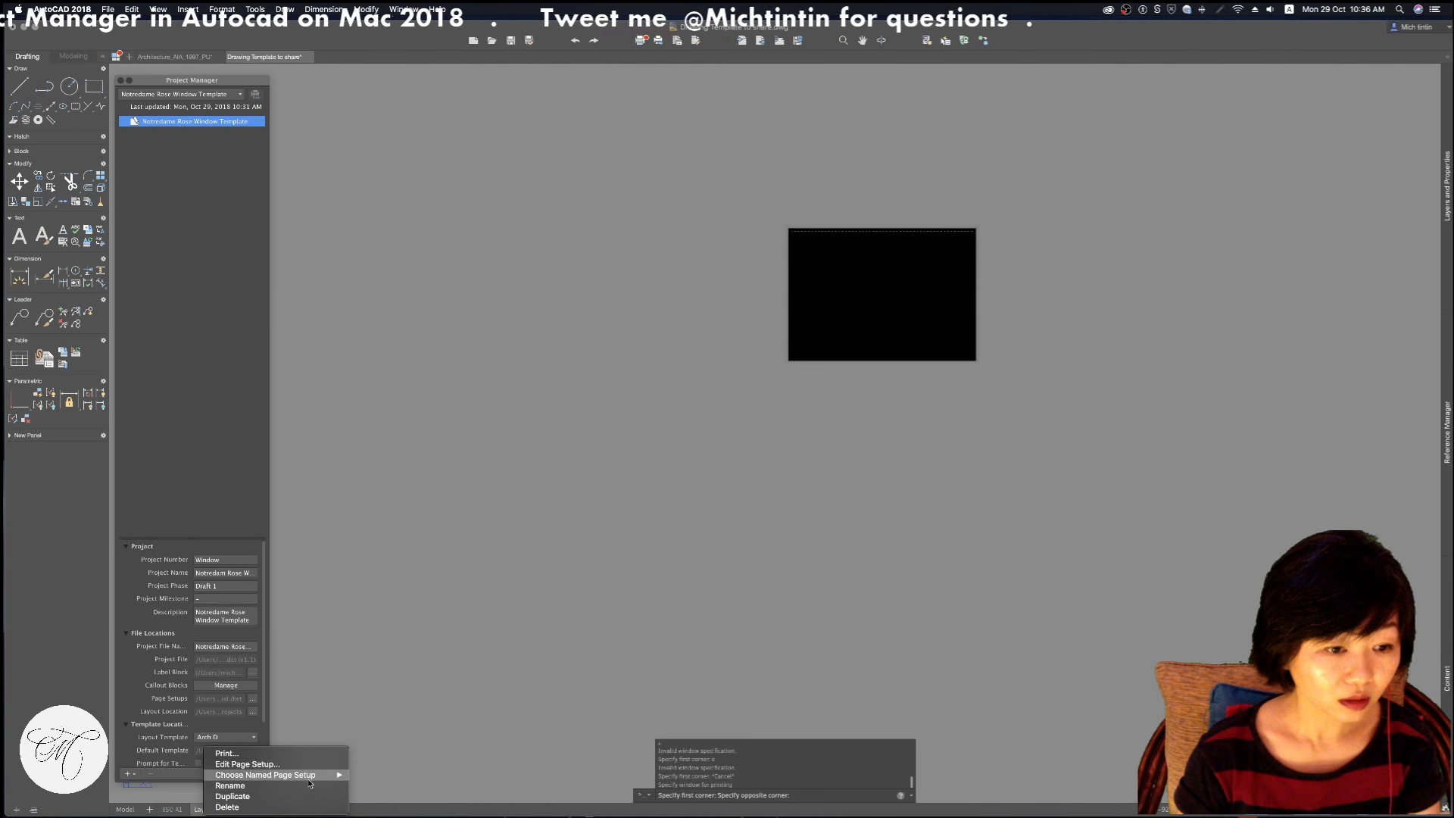
{"action": "mouse_move", "coordinate": [303, 775]}
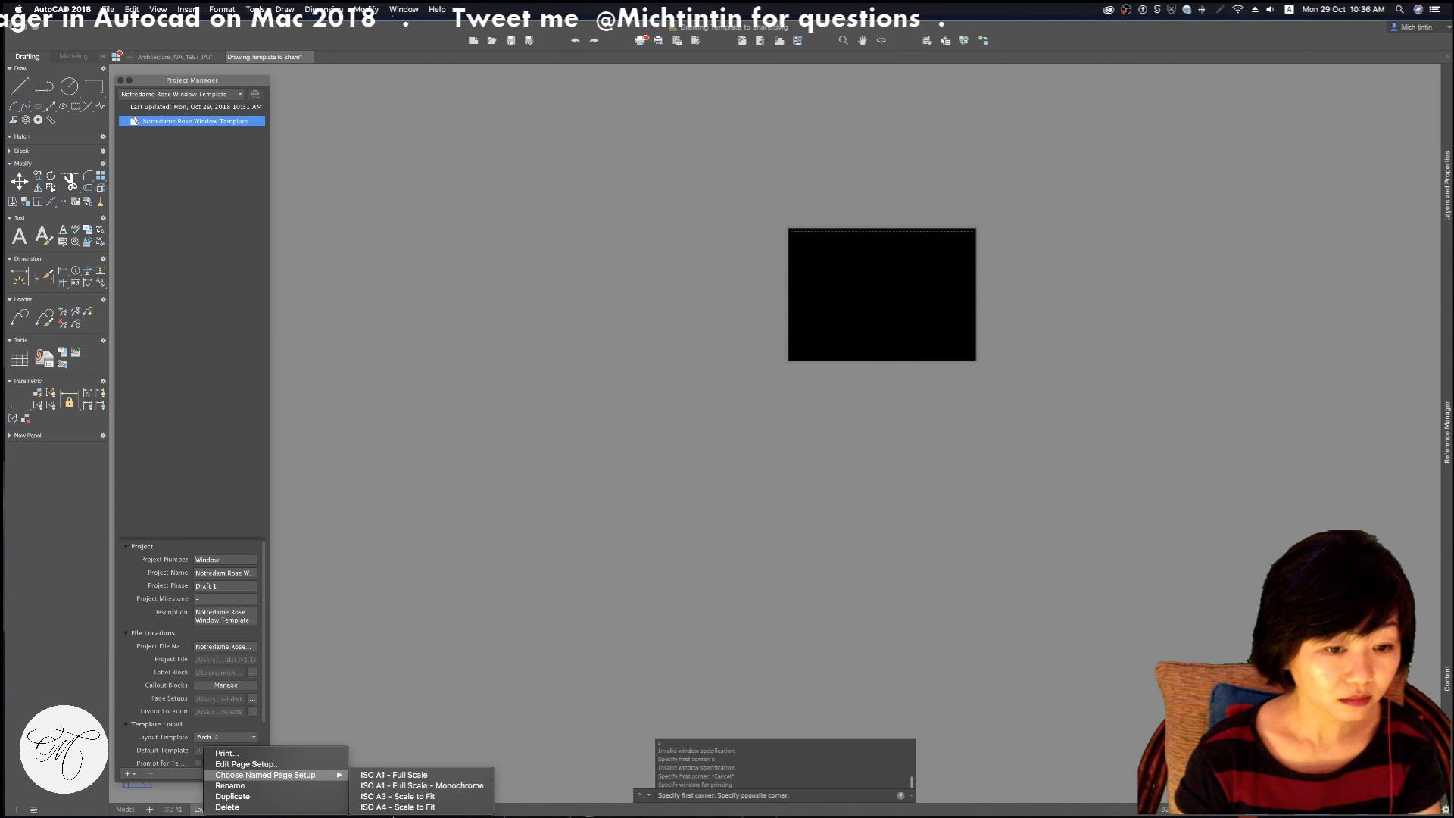
{"action": "left_click", "coordinate": [305, 765]}
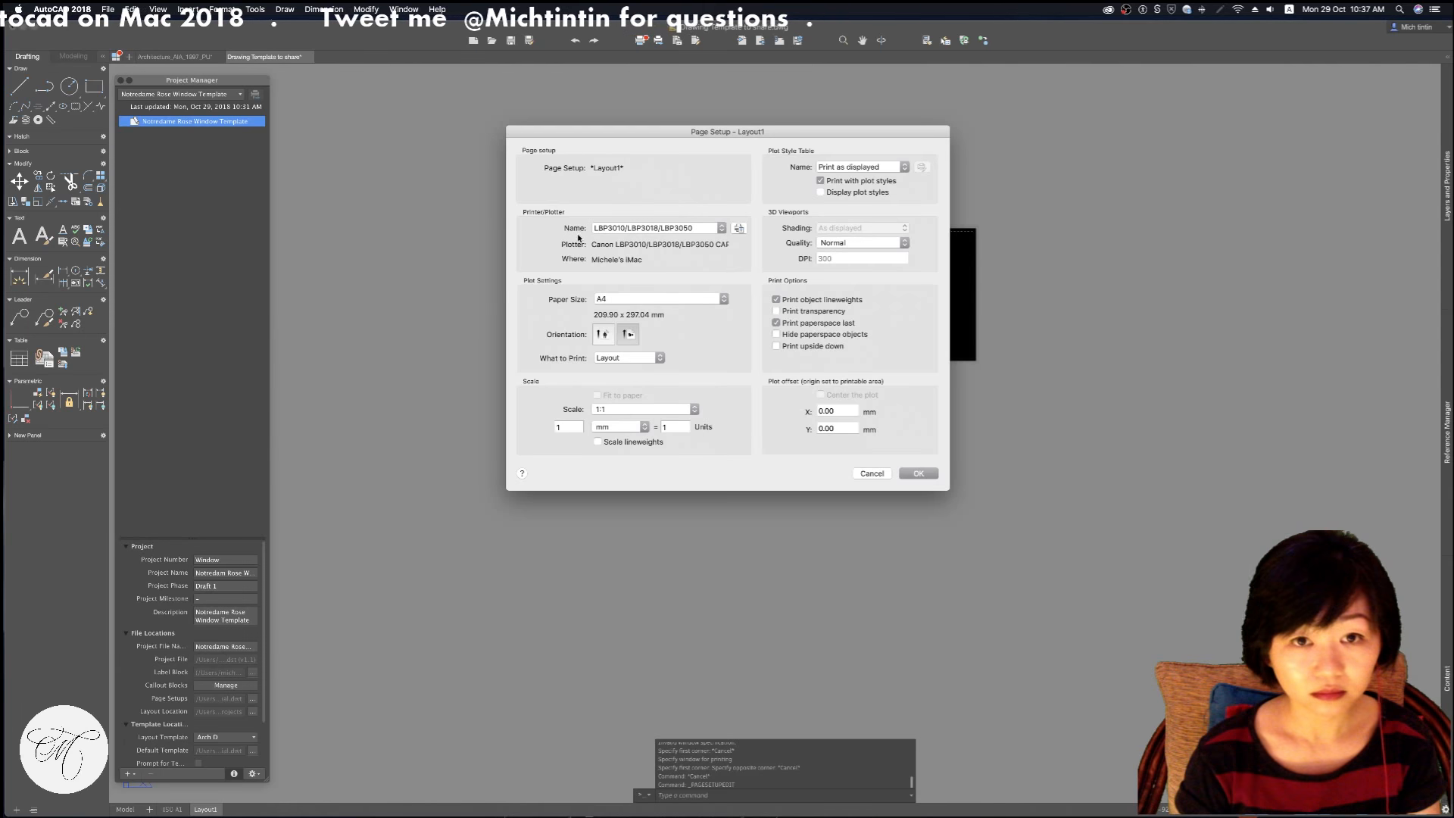
{"action": "left_click", "coordinate": [684, 230]}
{"action": "left_click", "coordinate": [682, 230]}
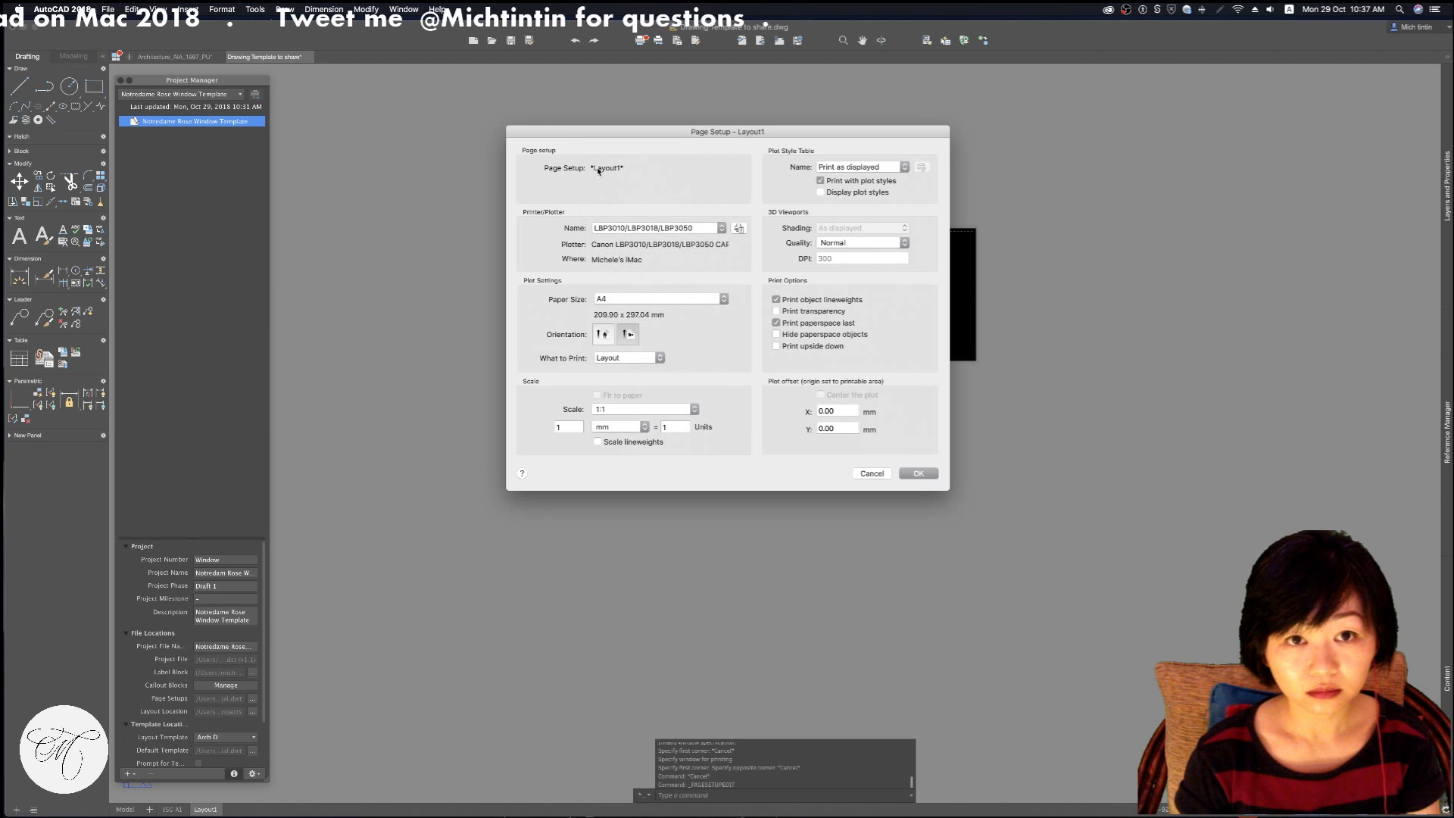
{"action": "left_click", "coordinate": [870, 473]}
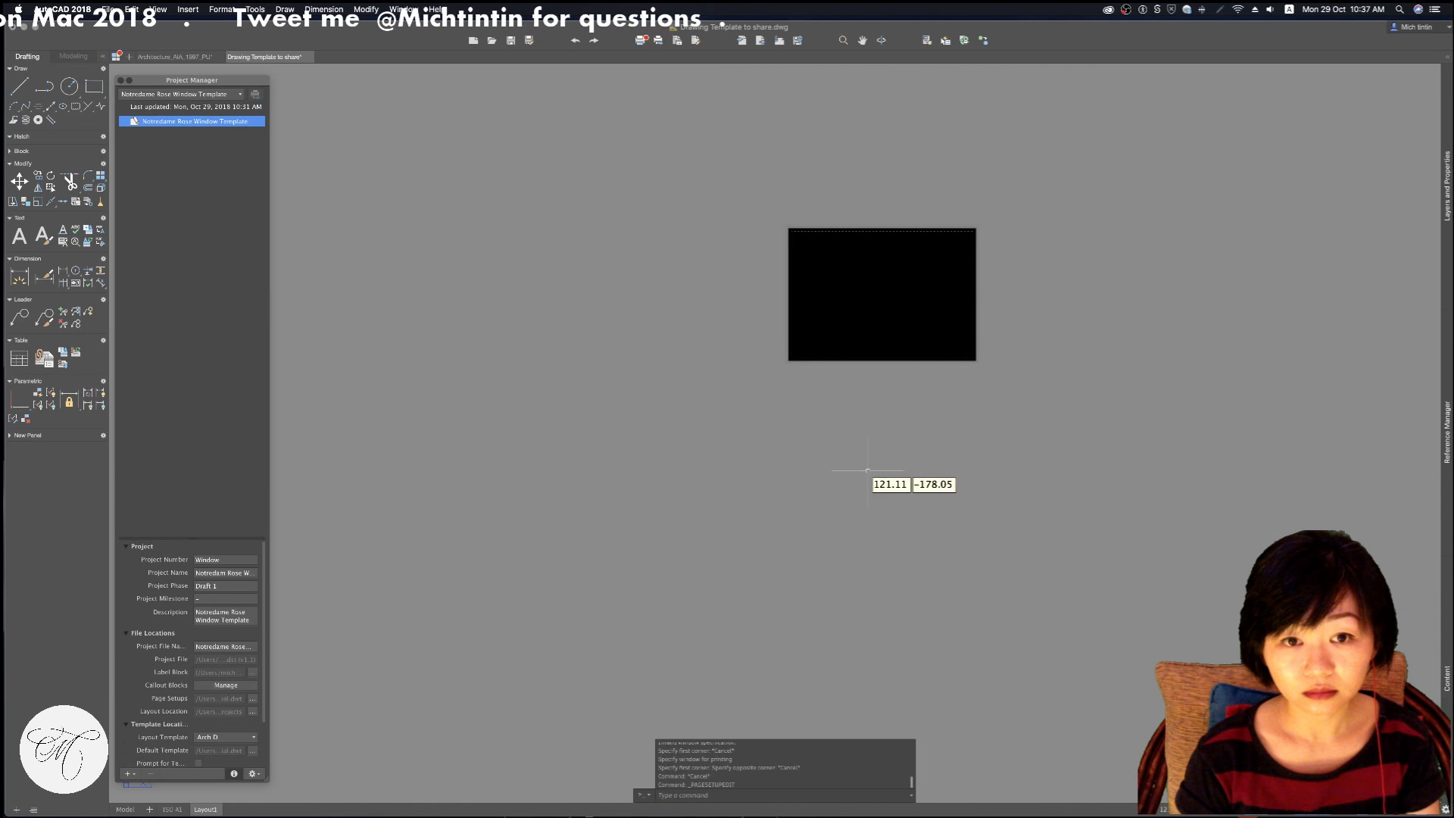
Examine the project's milestone, layout location, layout template and callout block settings without changing them
{"action": "left_click", "coordinate": [217, 590]}
{"action": "left_click", "coordinate": [221, 600]}
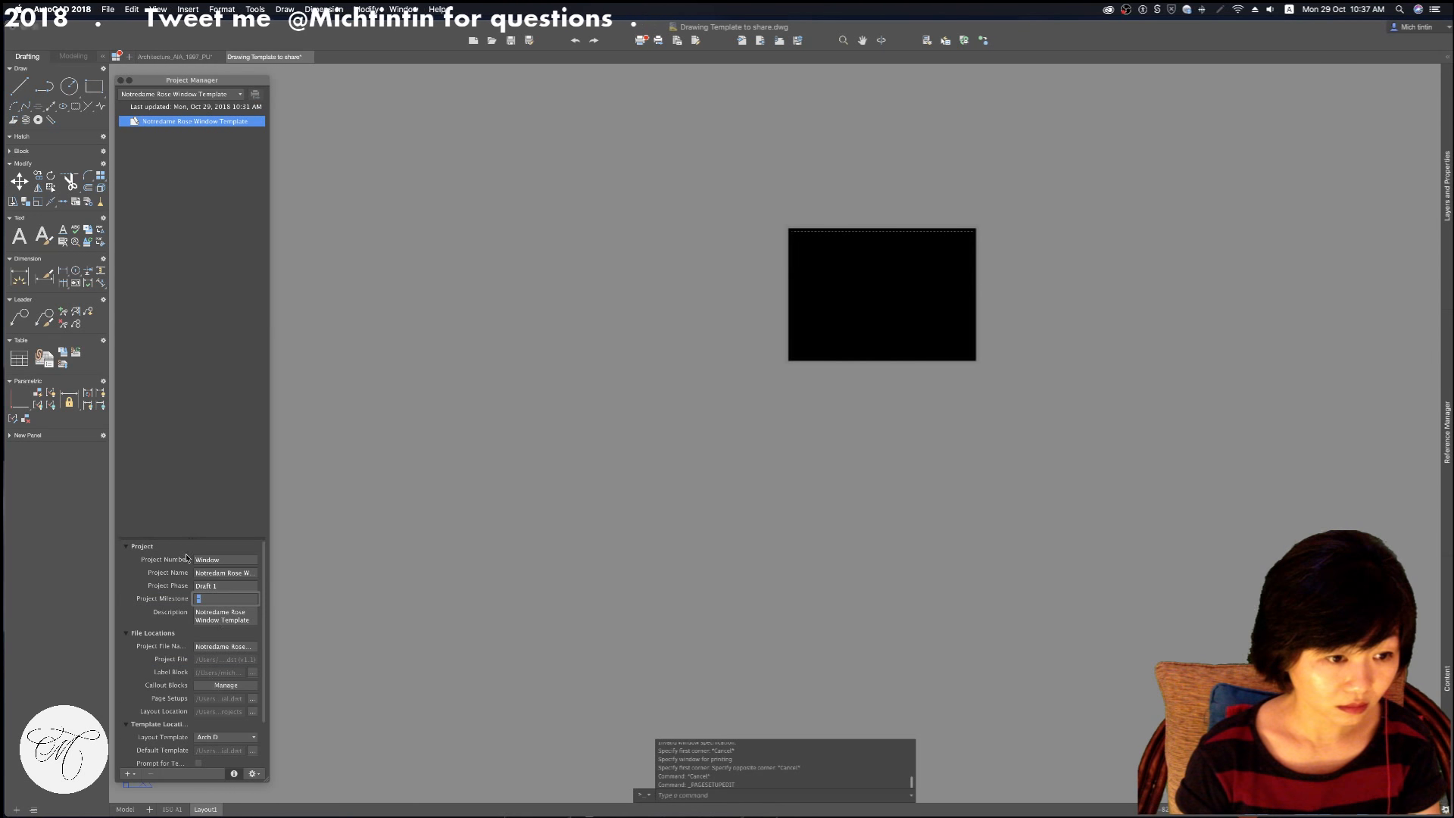
{"action": "scroll", "coordinate": [265, 685], "scroll_direction": "down", "scroll_amount": 2}
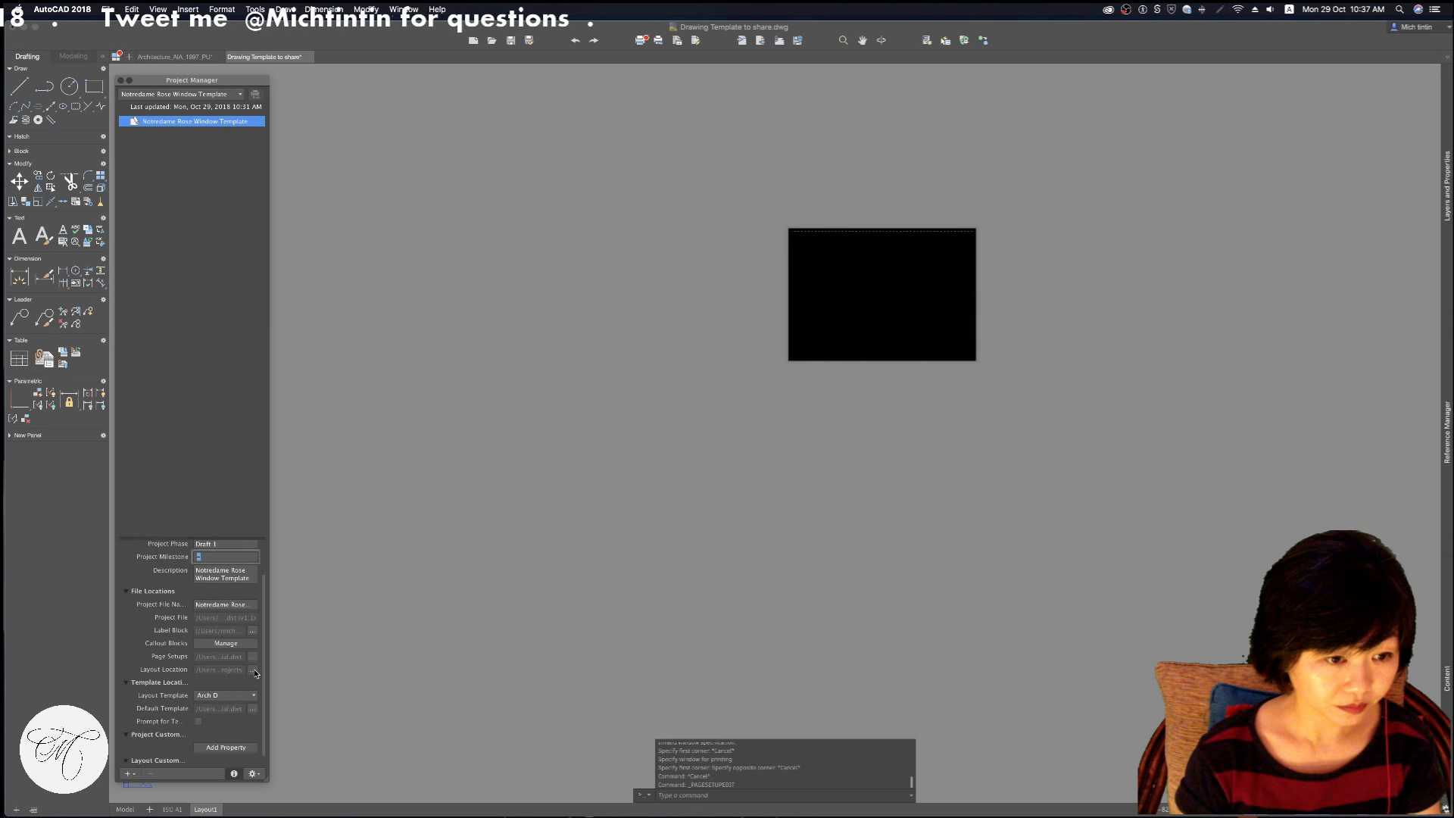
{"action": "left_click", "coordinate": [253, 670]}
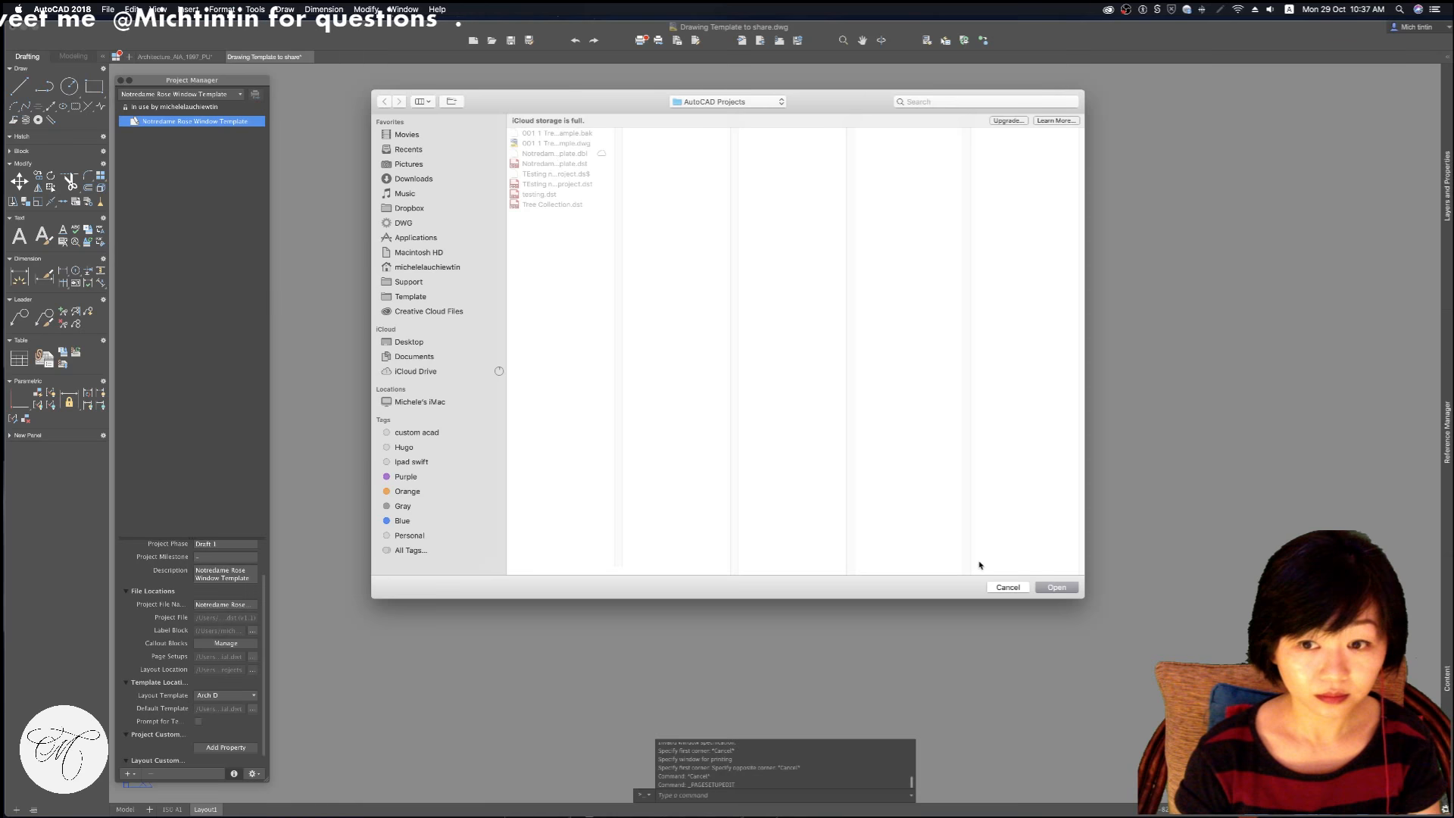
{"action": "left_click", "coordinate": [1008, 587]}
{"action": "left_click", "coordinate": [234, 696]}
{"action": "left_click", "coordinate": [232, 697]}
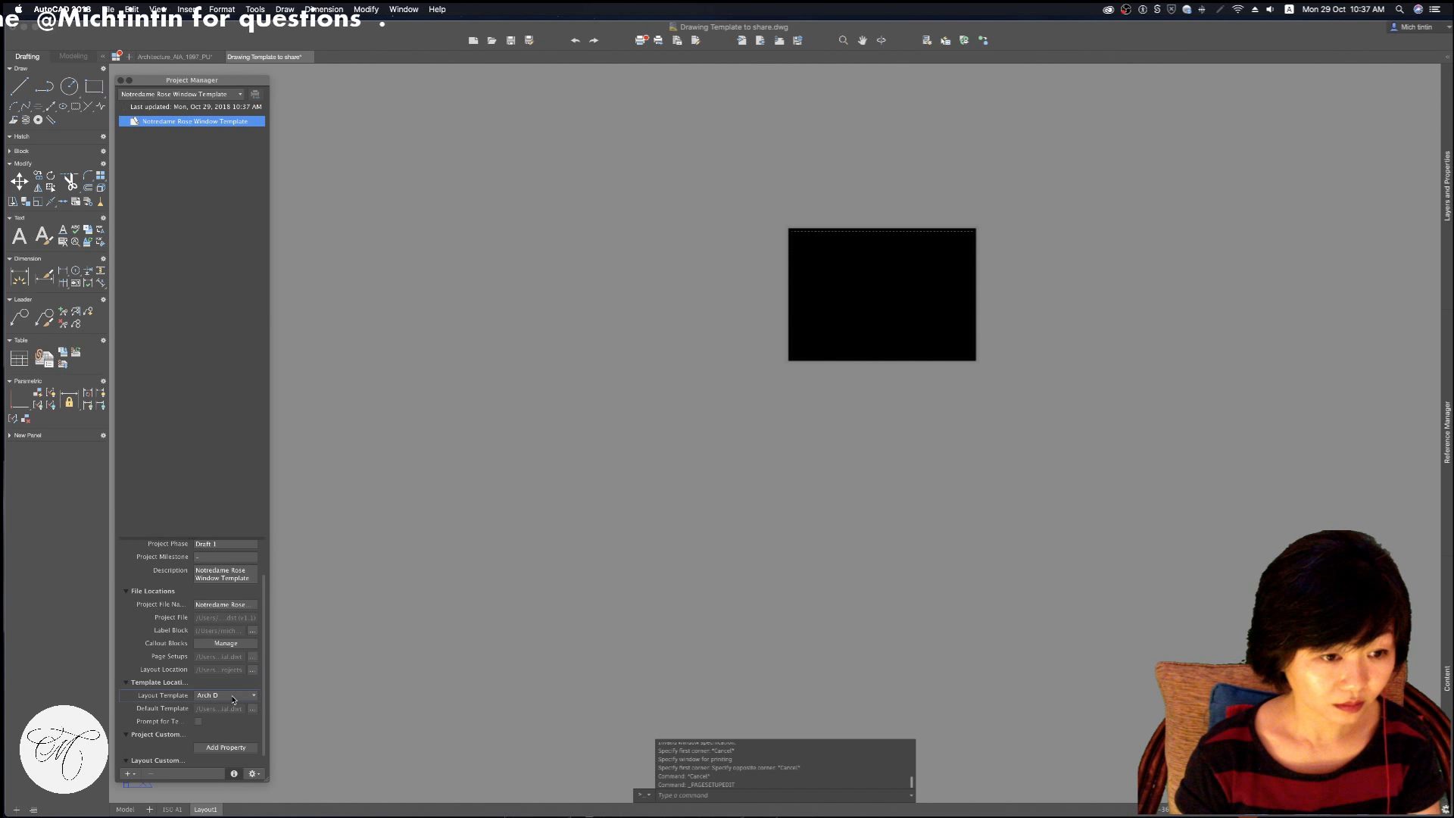
{"action": "left_click", "coordinate": [227, 644]}
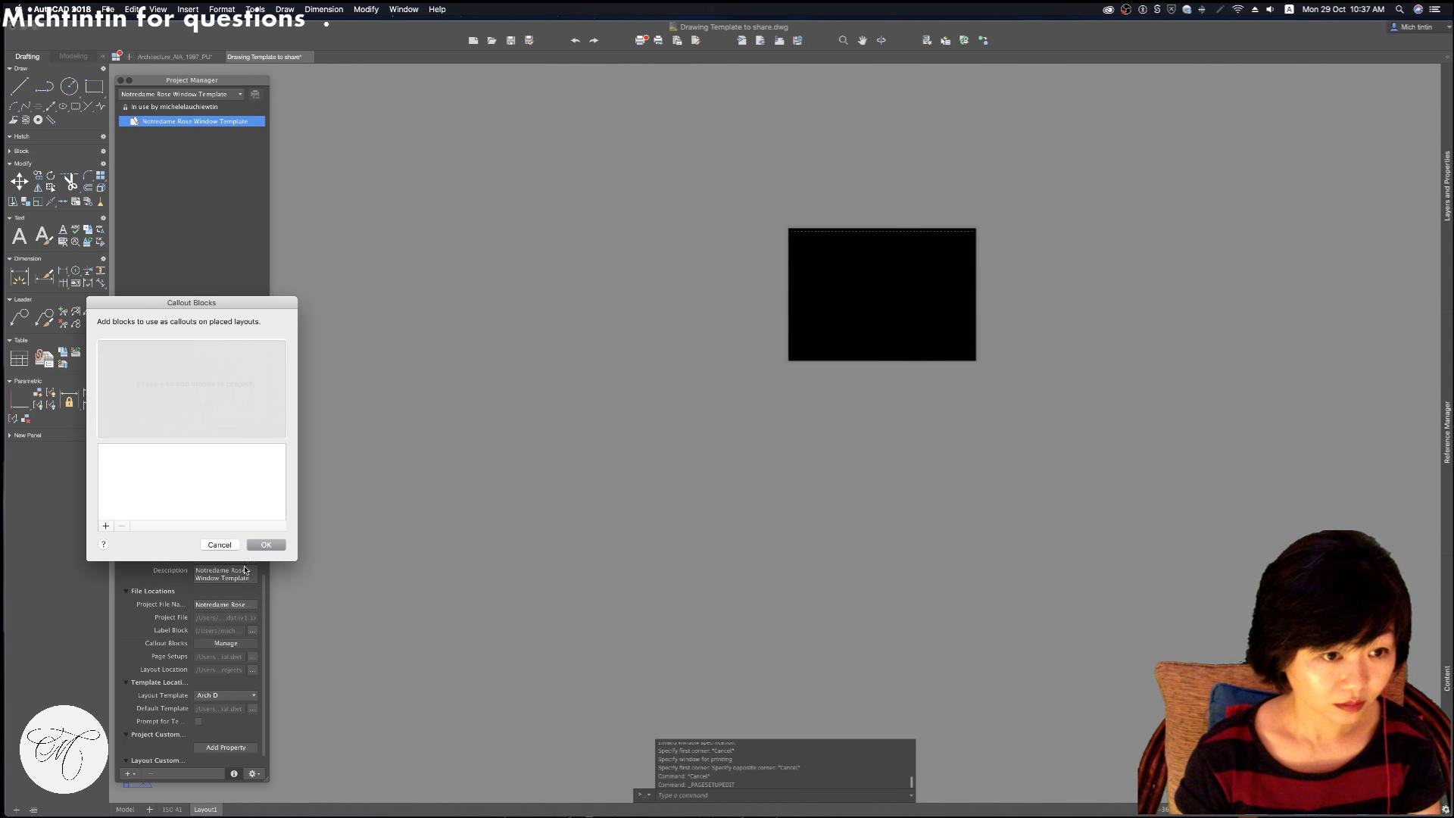
{"action": "left_click", "coordinate": [219, 545]}
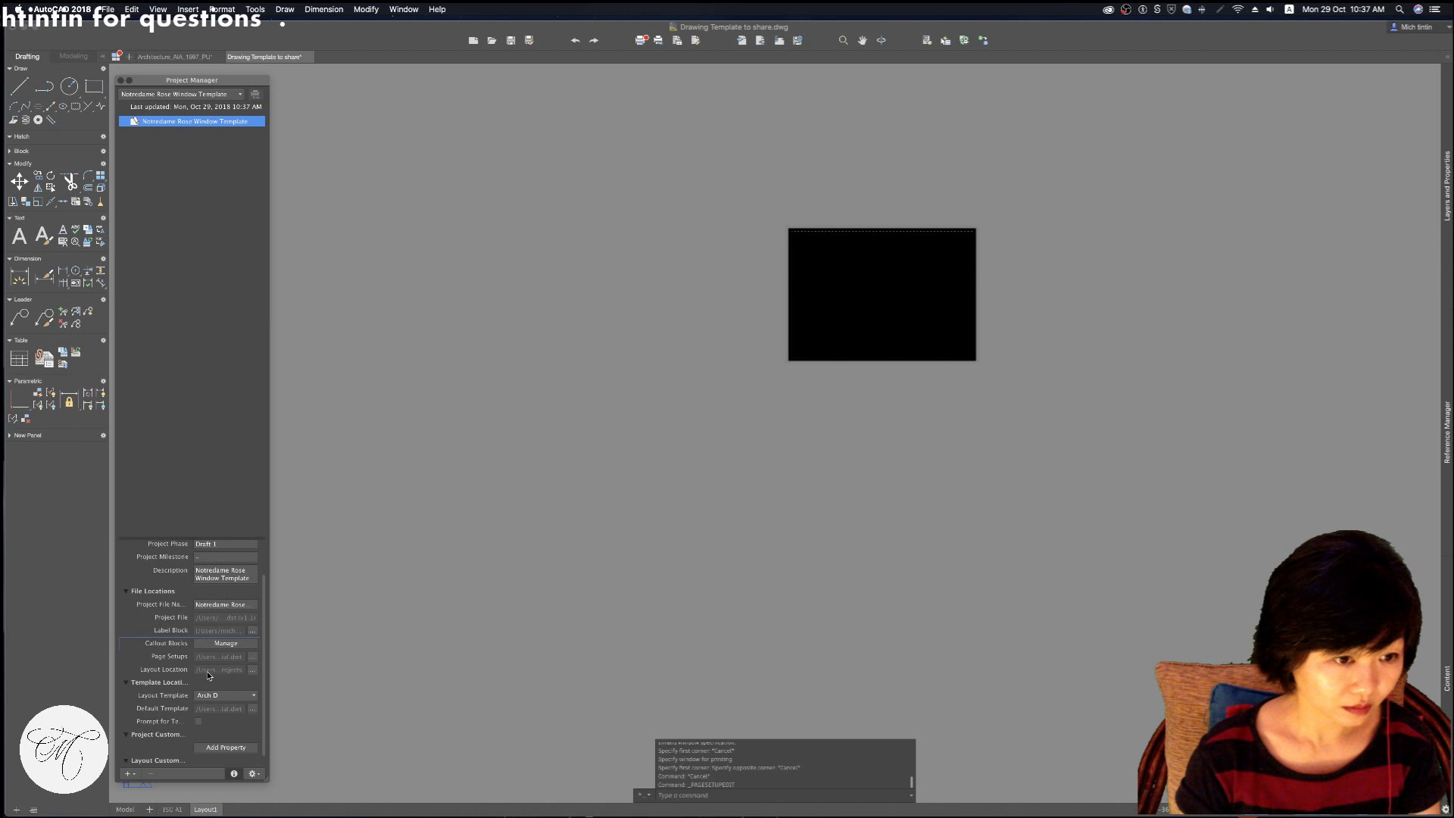
{"action": "scroll", "coordinate": [210, 675], "scroll_direction": "down", "scroll_amount": 1}
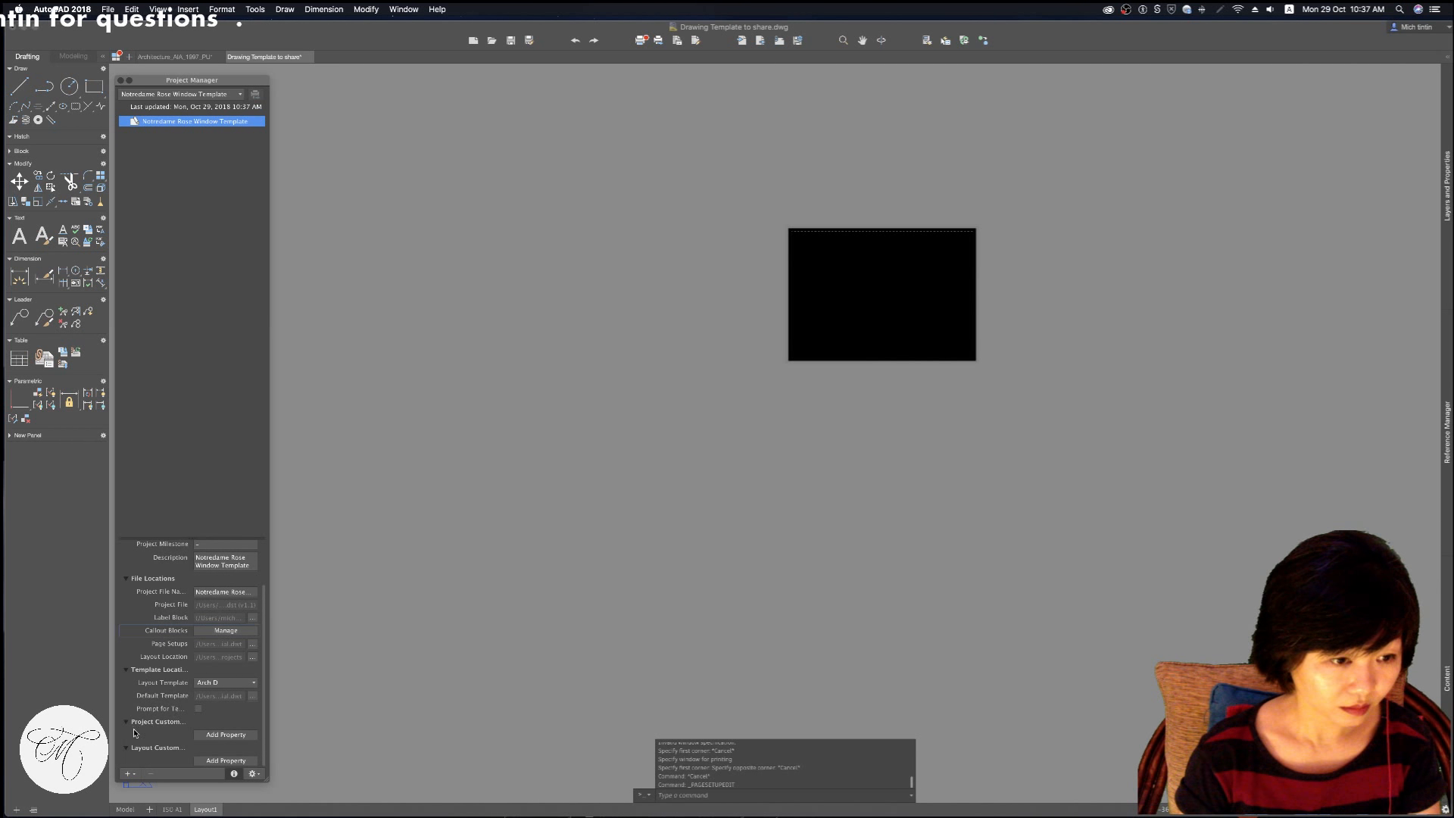
Widen the Project Manager so the properties are readable and enable Prompt for Template
{"action": "left_click", "coordinate": [177, 710]}
{"action": "left_click_drag", "start_coordinate": [267, 636], "coordinate": [407, 636]}
{"action": "left_click", "coordinate": [267, 708]}
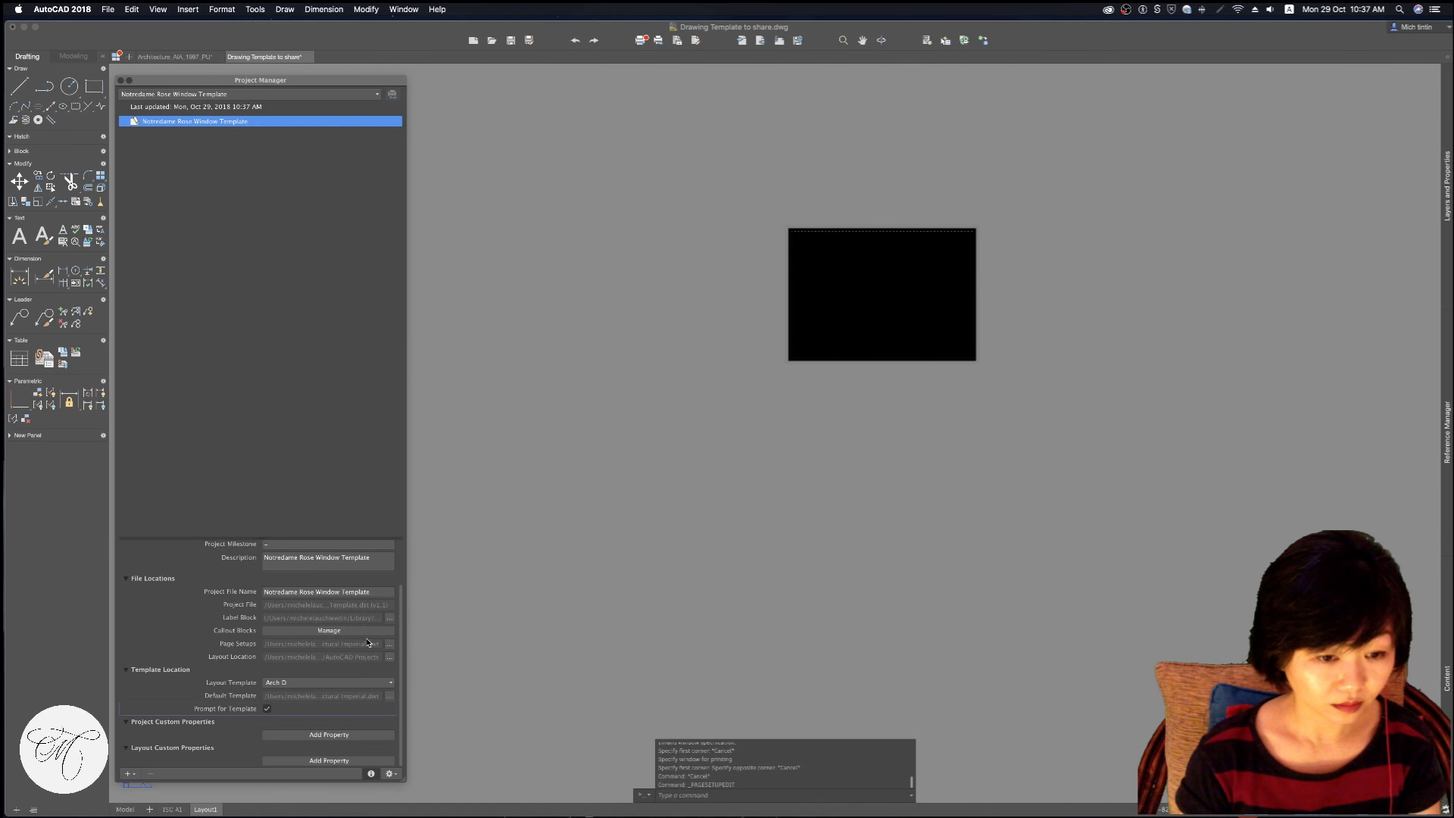
Examine the project's options, including the name synchronization choices for layouts and drawings
{"action": "left_click", "coordinate": [371, 773]}
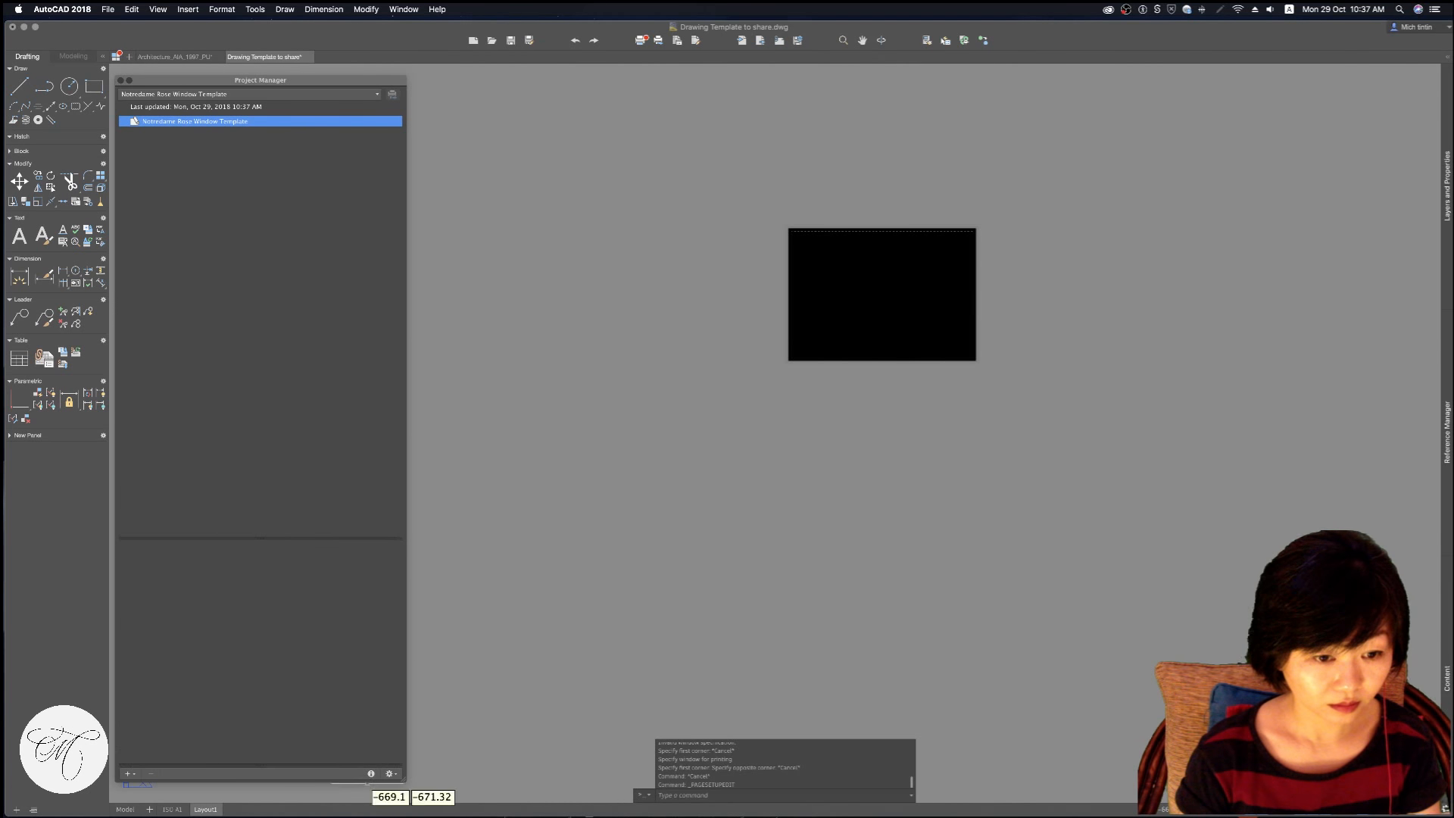
{"action": "left_click", "coordinate": [386, 776]}
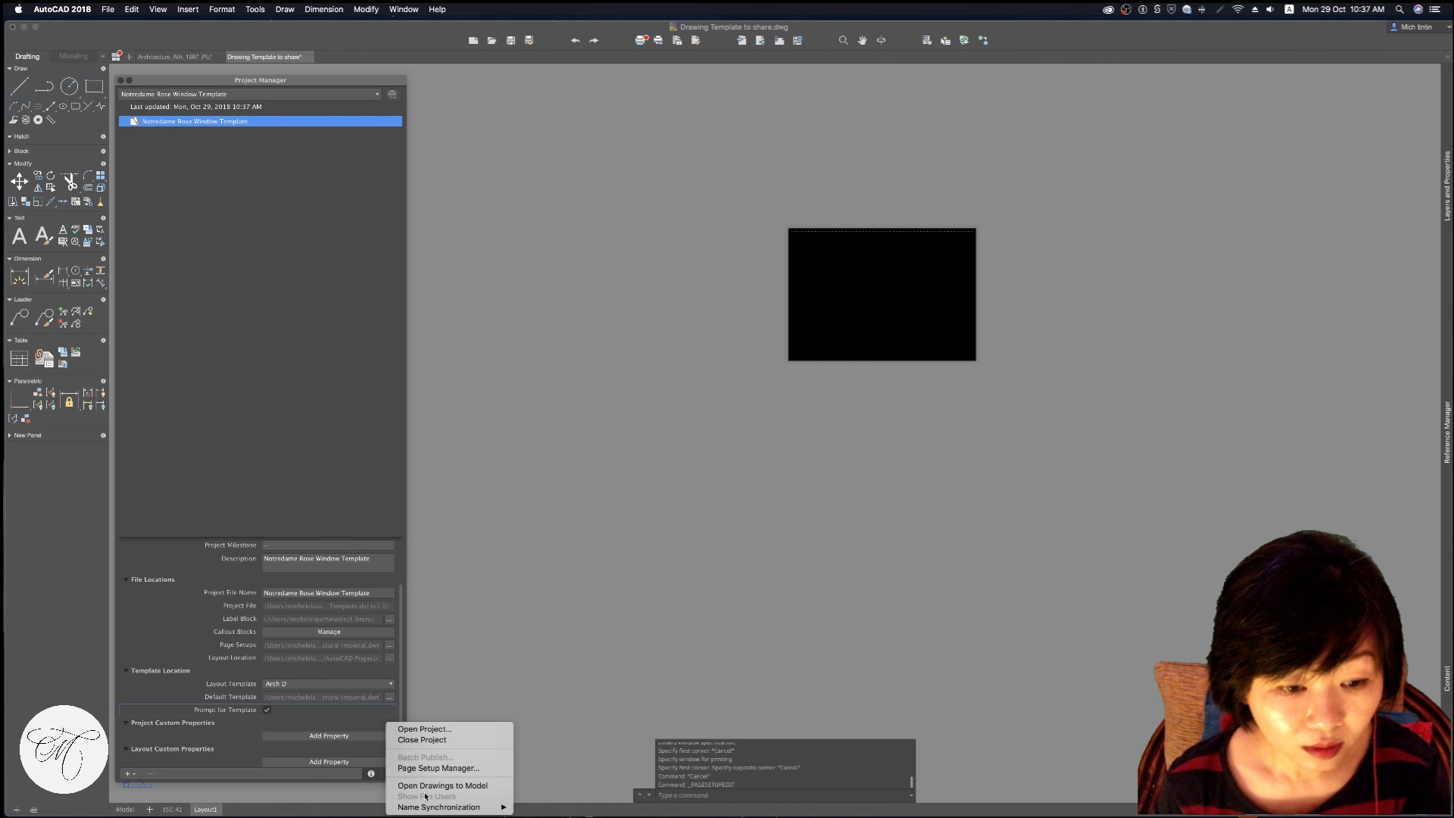
{"action": "mouse_move", "coordinate": [433, 809]}
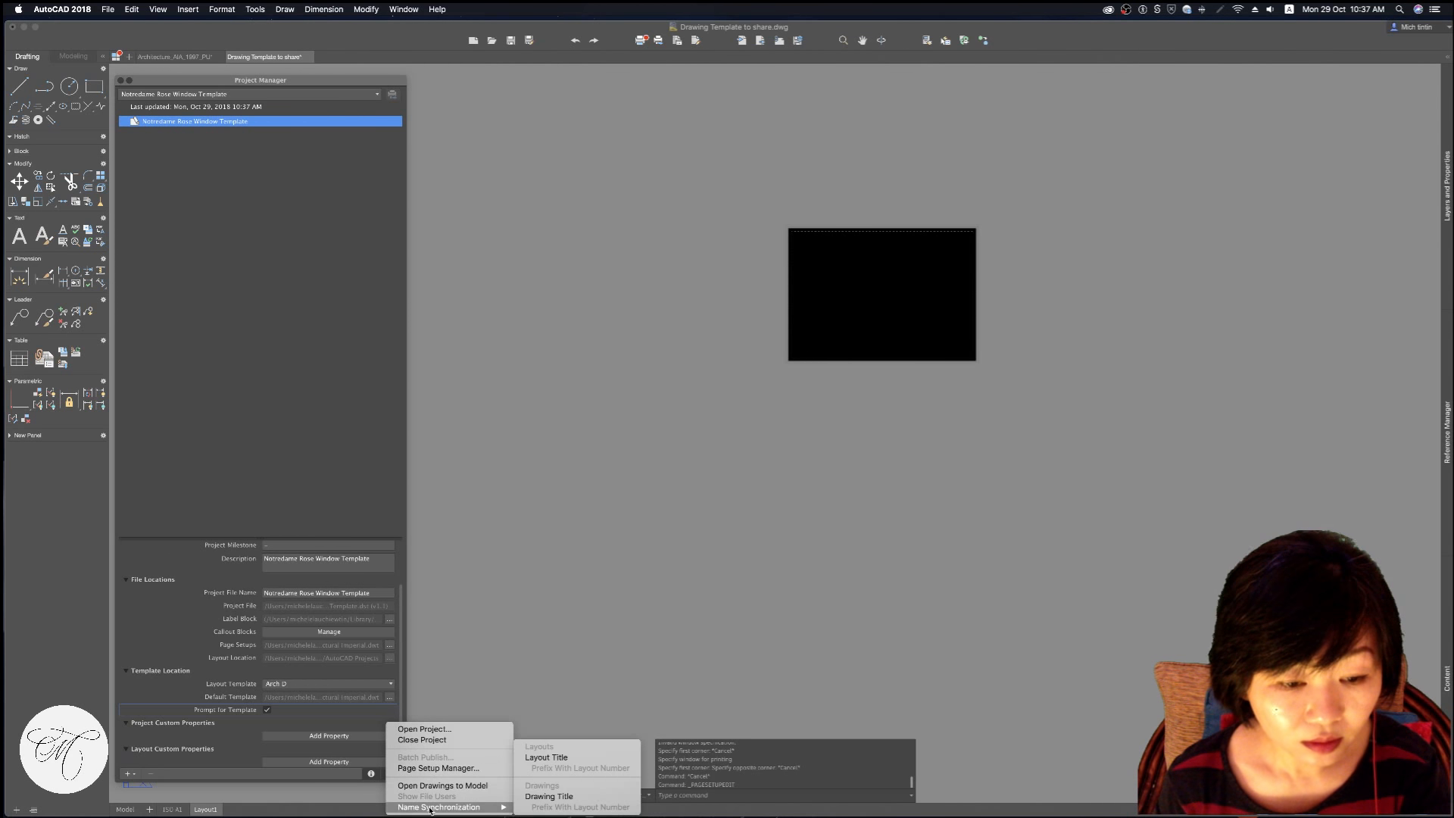
{"action": "left_click", "coordinate": [570, 803]}
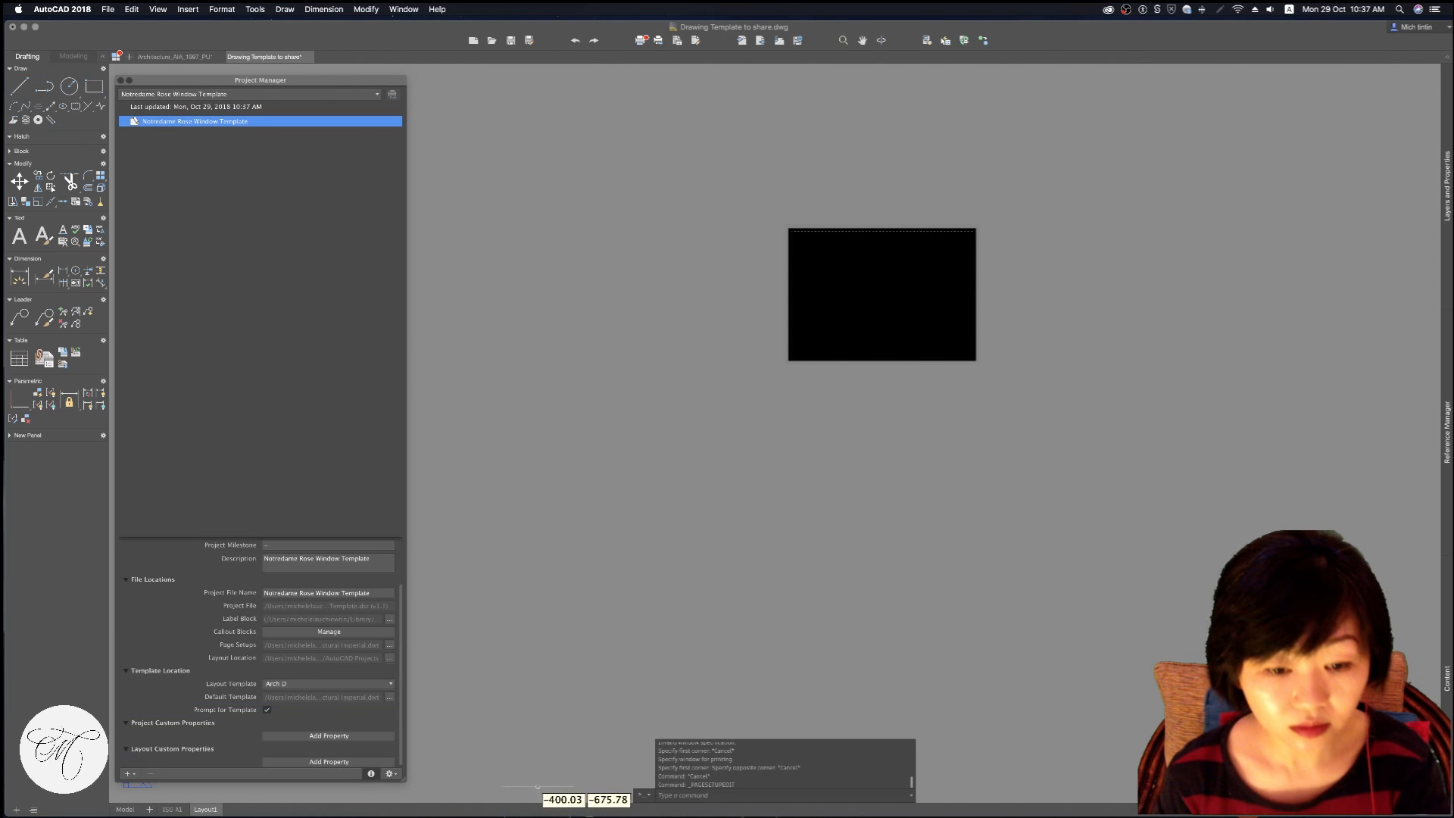
{"action": "left_click", "coordinate": [390, 774]}
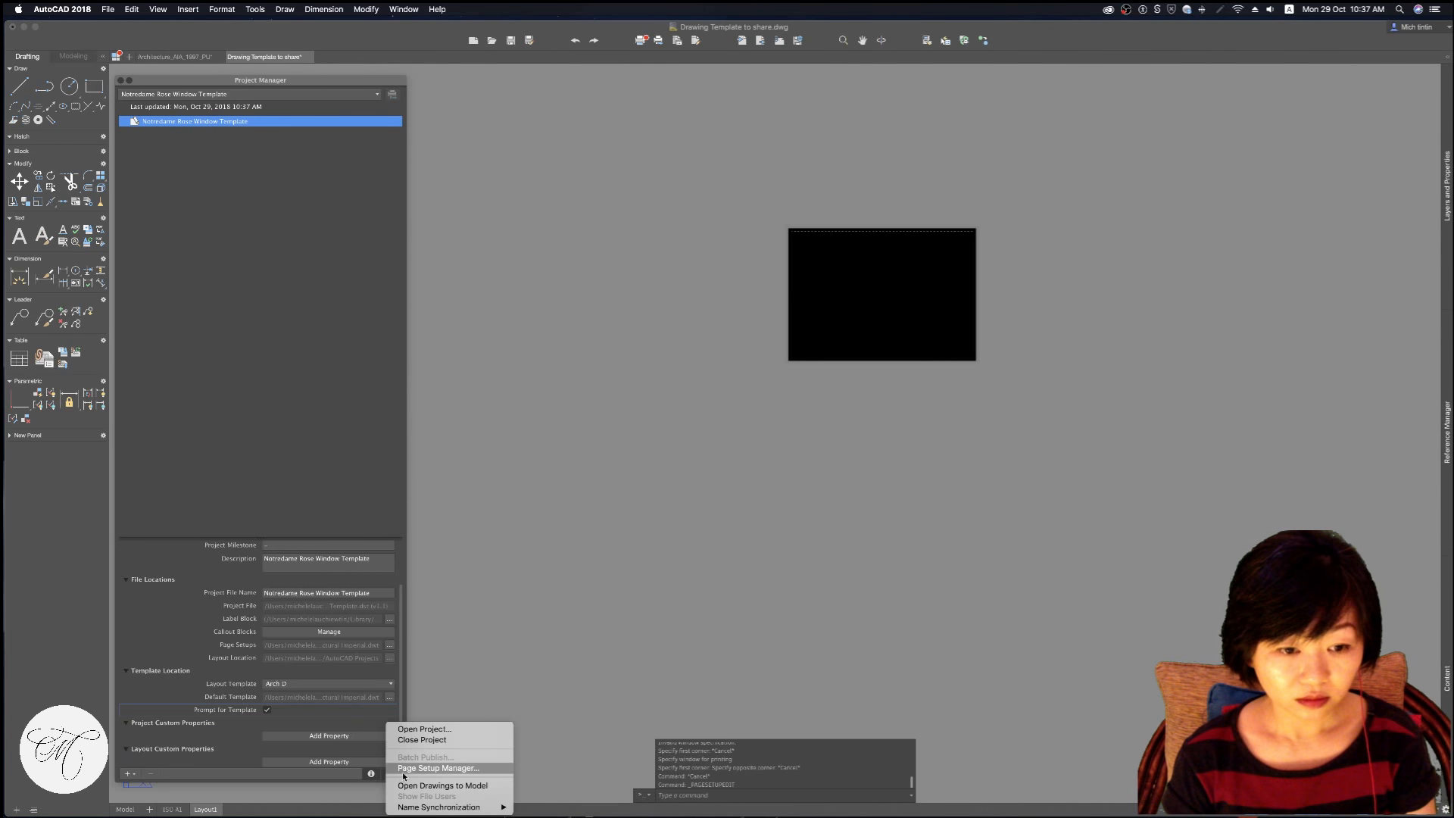
{"action": "left_click", "coordinate": [461, 770]}
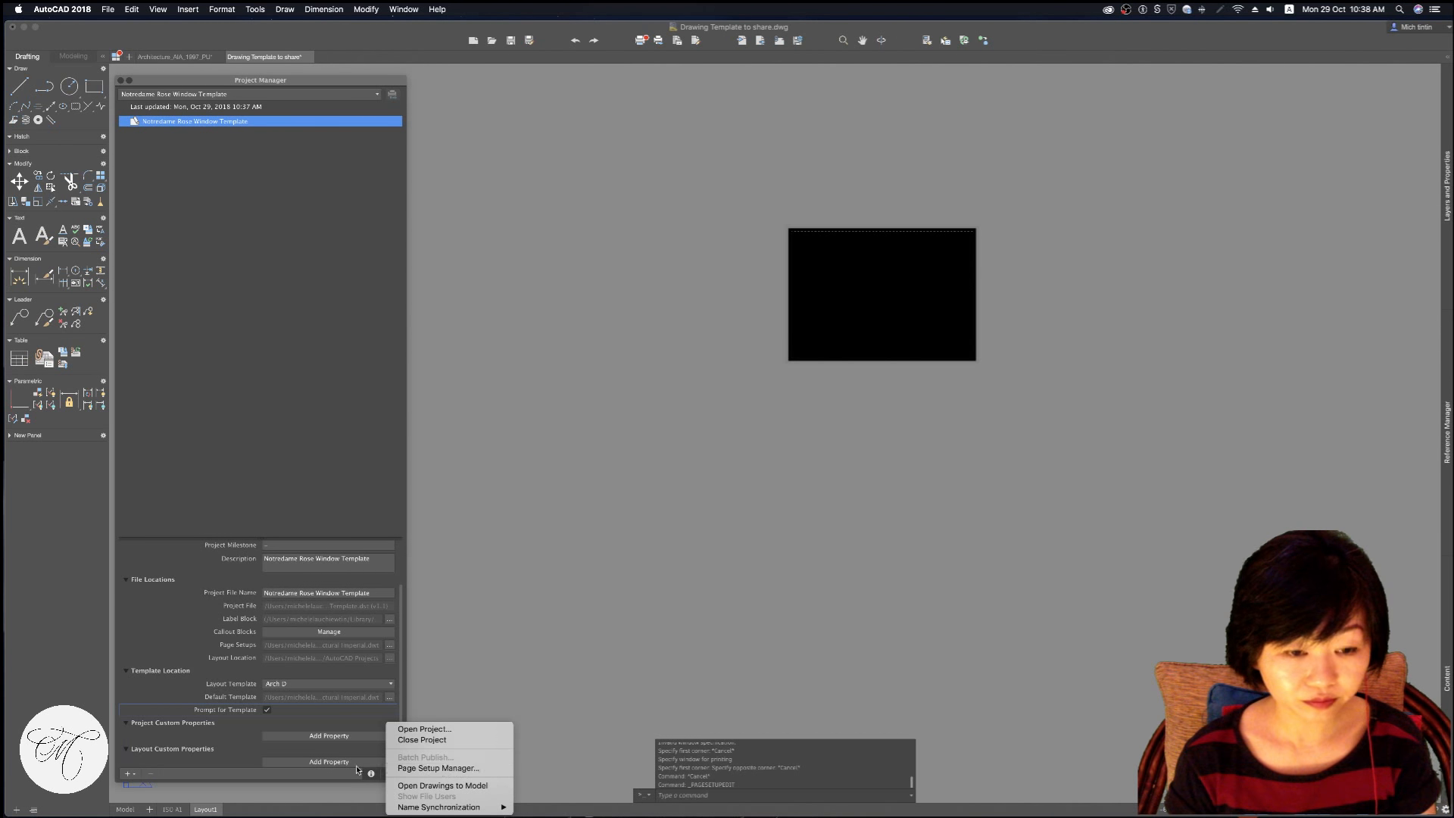
Start a new layout in the Notredame Rose Window Template project and review the available template files
{"action": "right_click", "coordinate": [215, 123]}
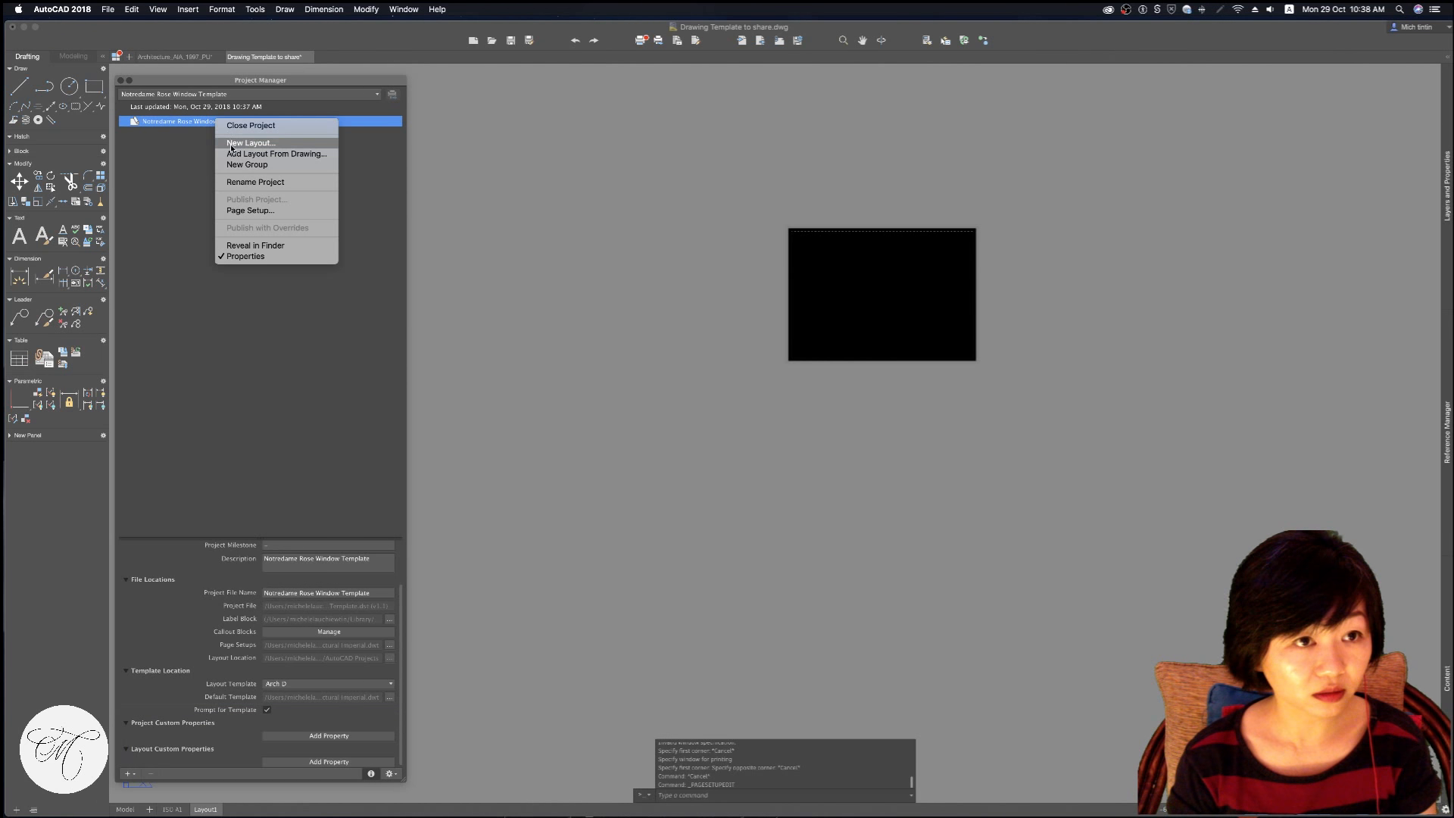
{"action": "left_click", "coordinate": [236, 144]}
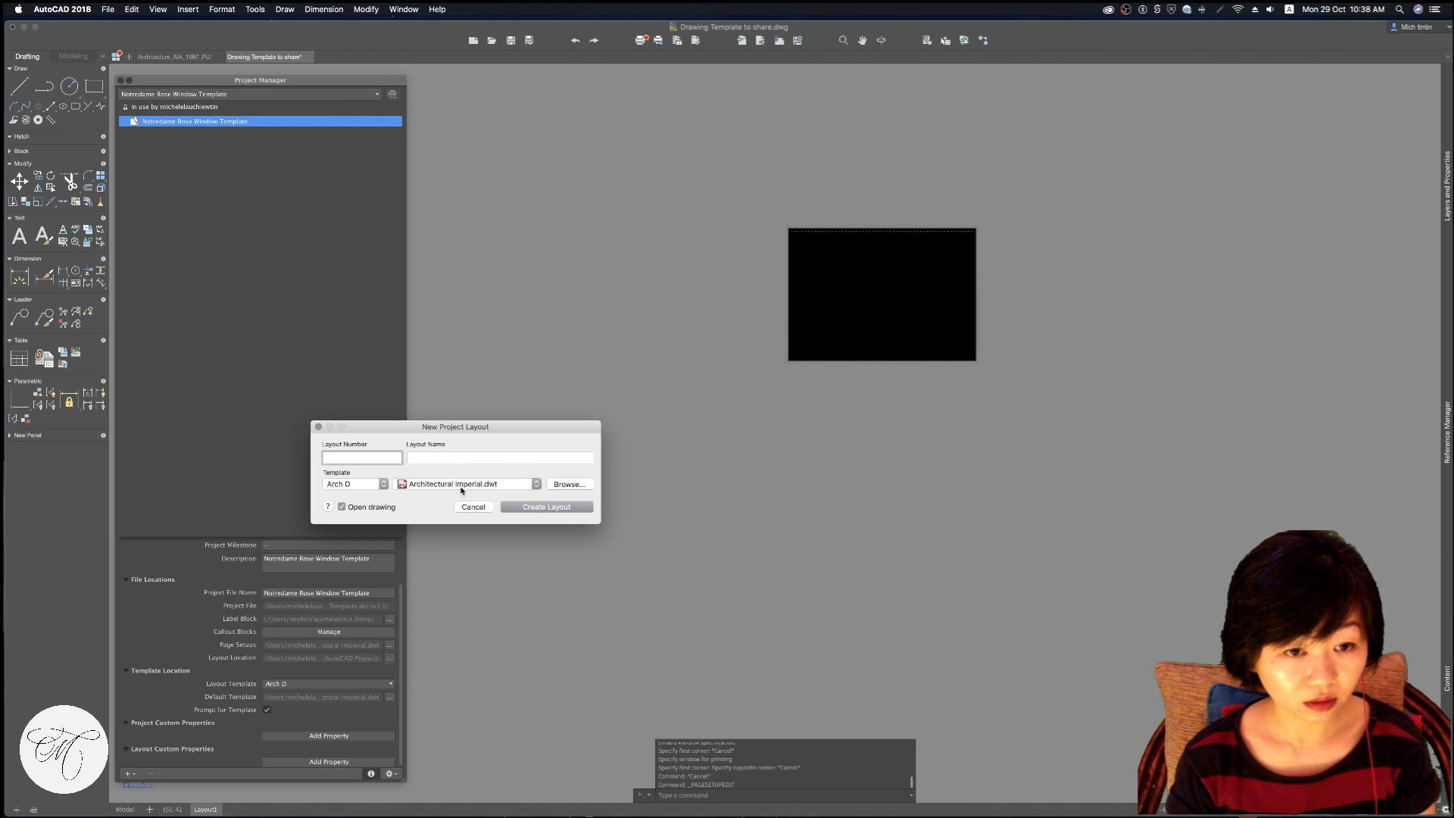
{"action": "left_click", "coordinate": [462, 484]}
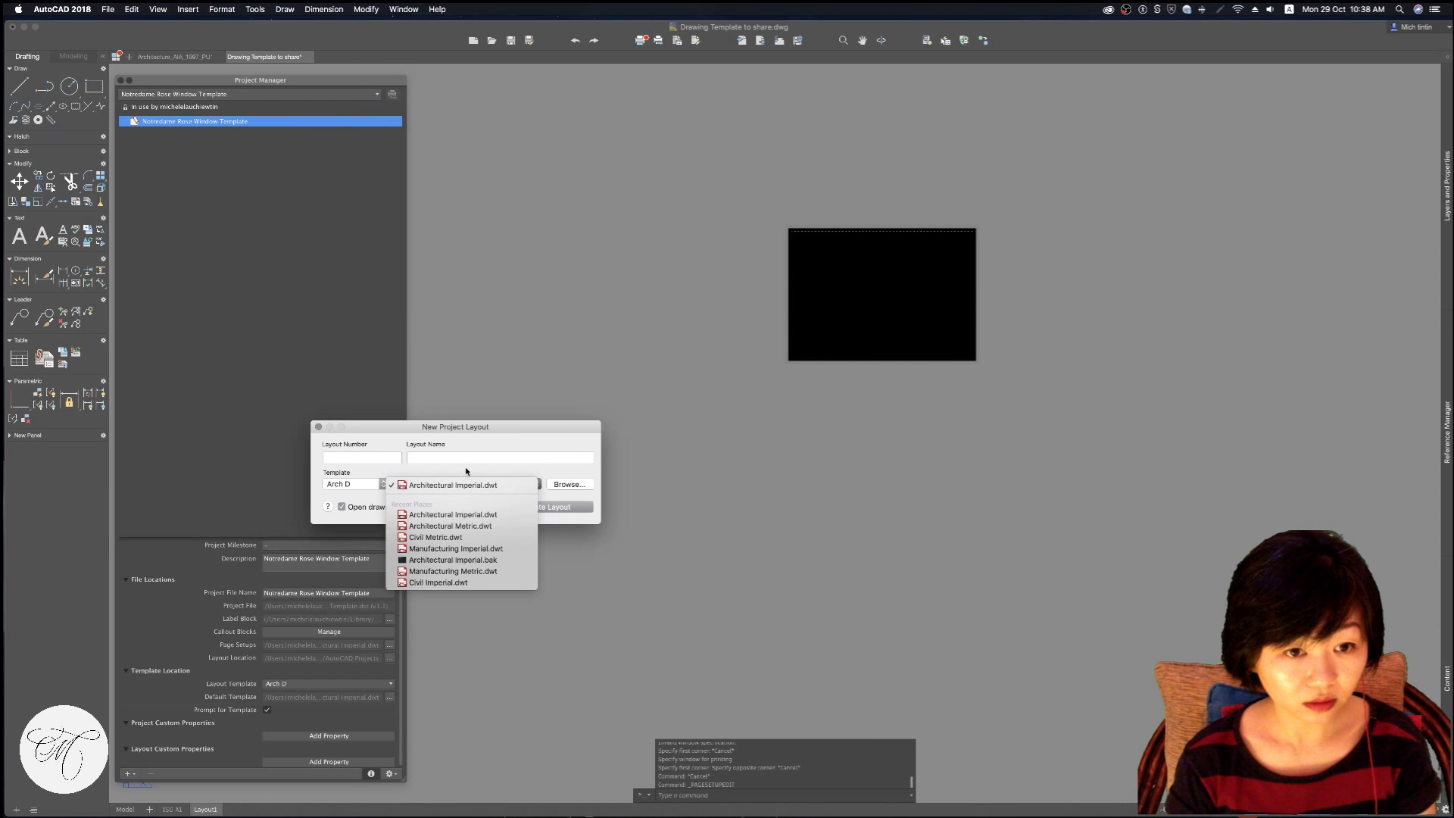
{"action": "left_click", "coordinate": [466, 485]}
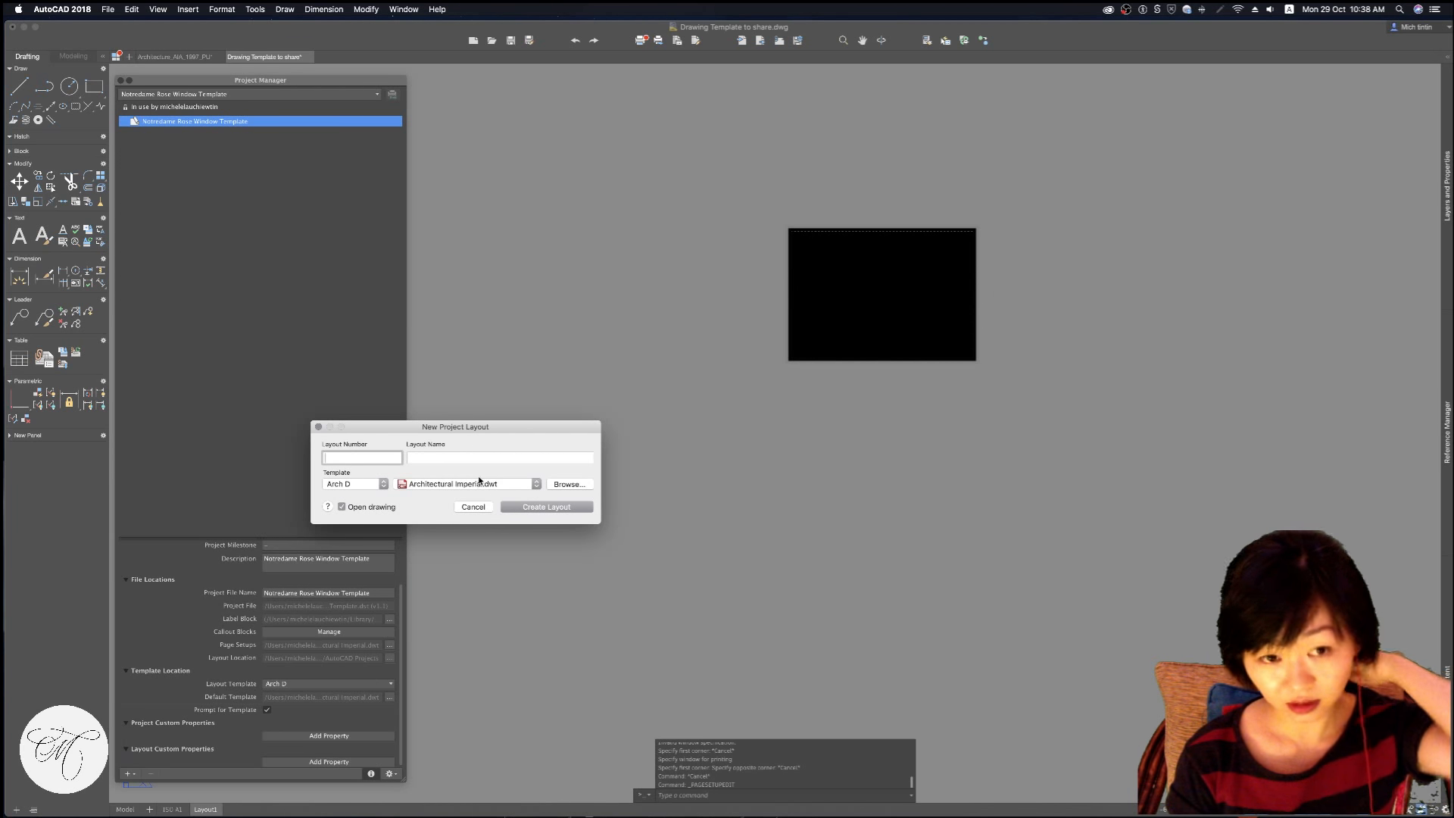
{"action": "left_click", "coordinate": [377, 490]}
{"action": "left_click", "coordinate": [373, 485]}
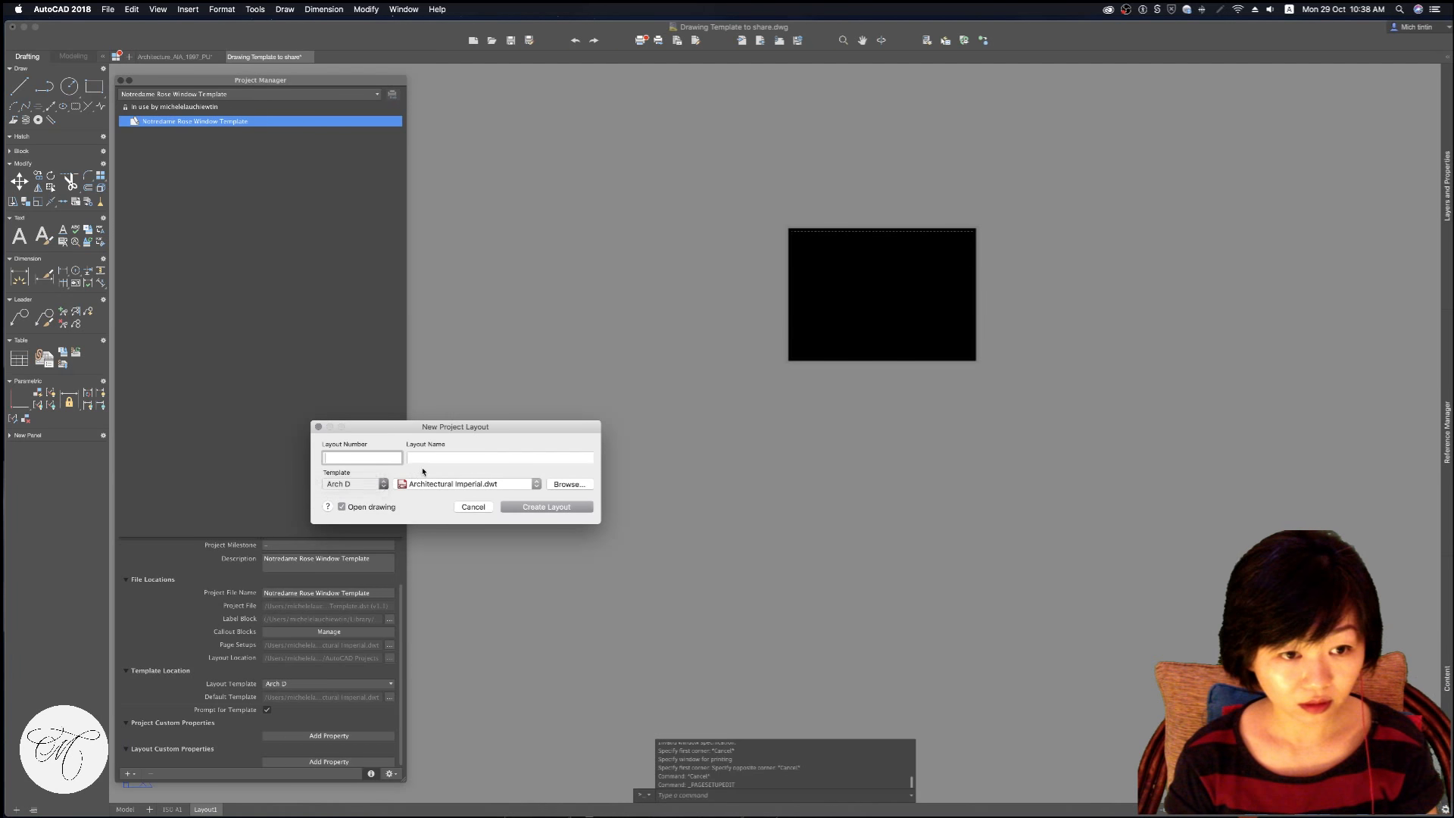
Load Architectural Metric.dwt from the SheetSets folder as the layout template and try to create the layout
{"action": "left_click", "coordinate": [567, 485]}
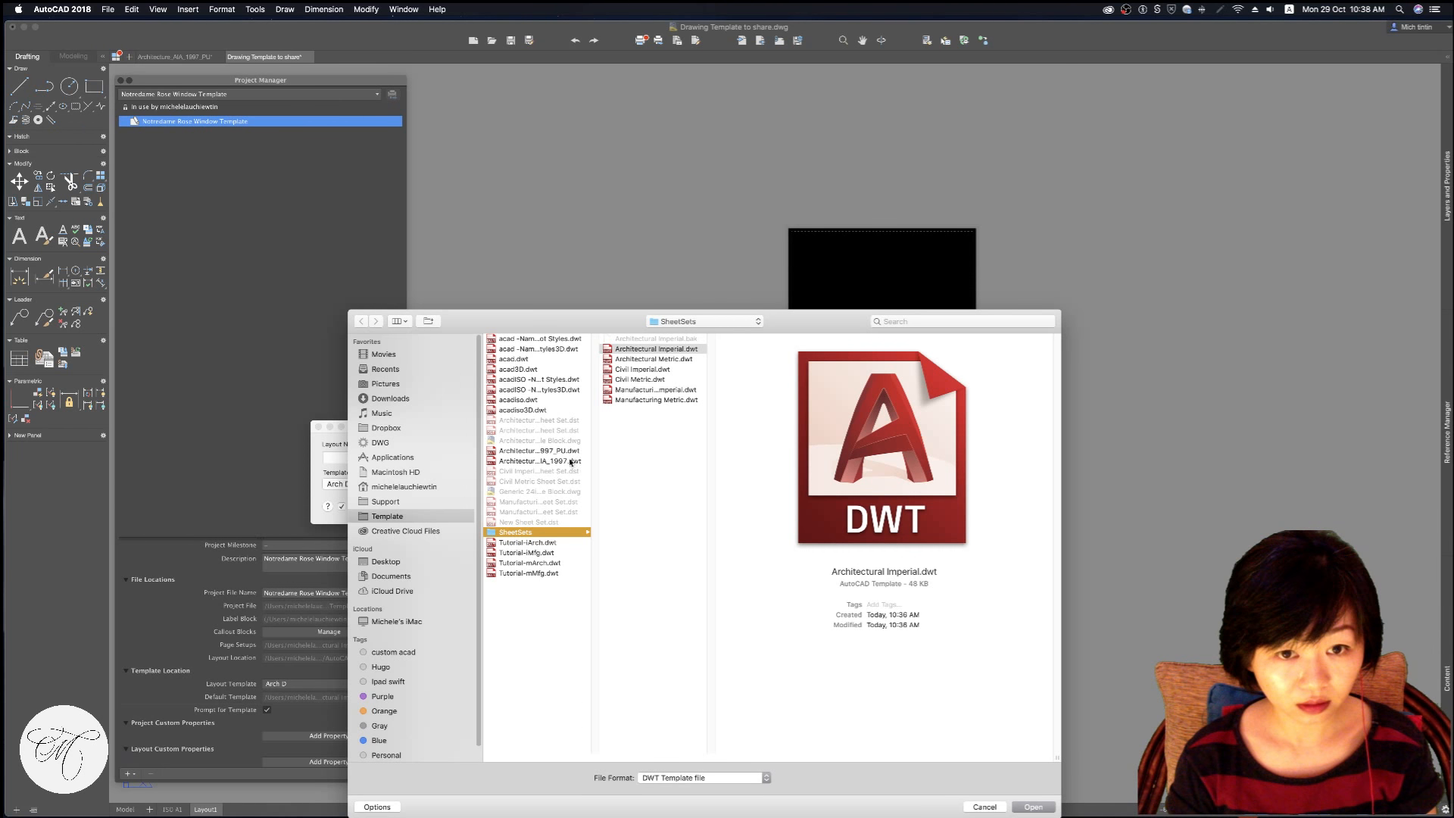
{"action": "left_click", "coordinate": [646, 350]}
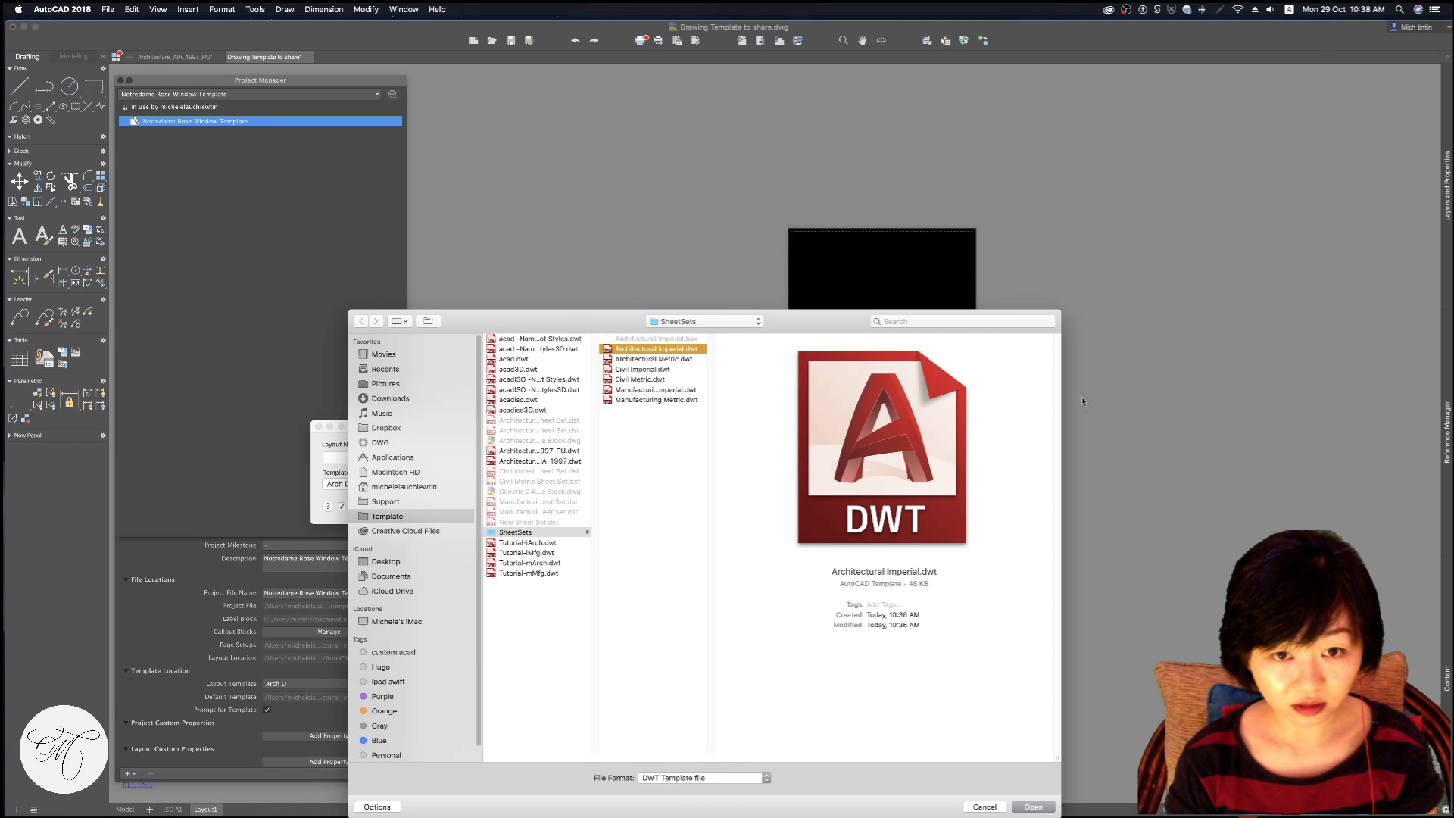
{"action": "key", "text": "Down"}
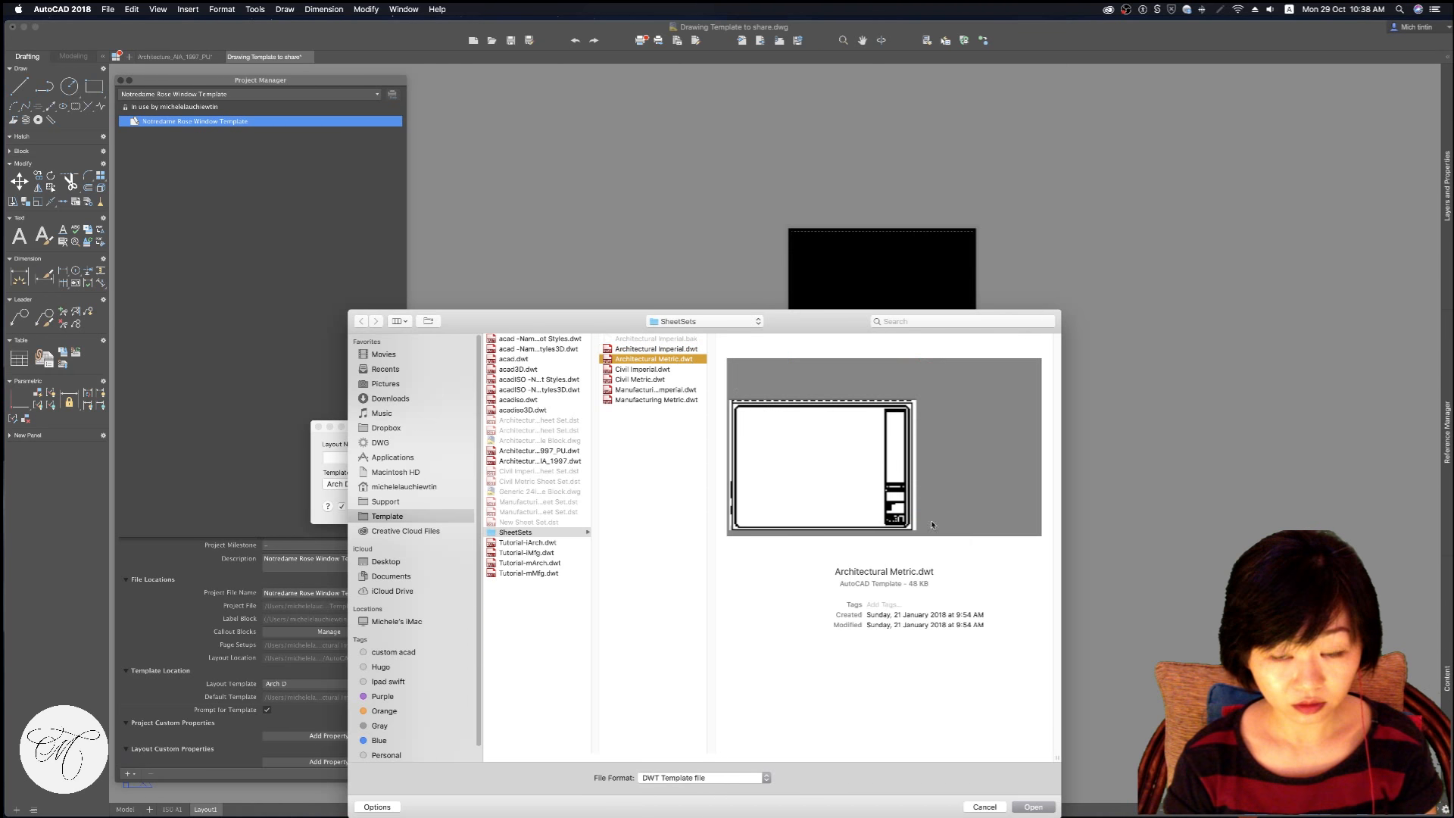
{"action": "left_click", "coordinate": [1032, 807]}
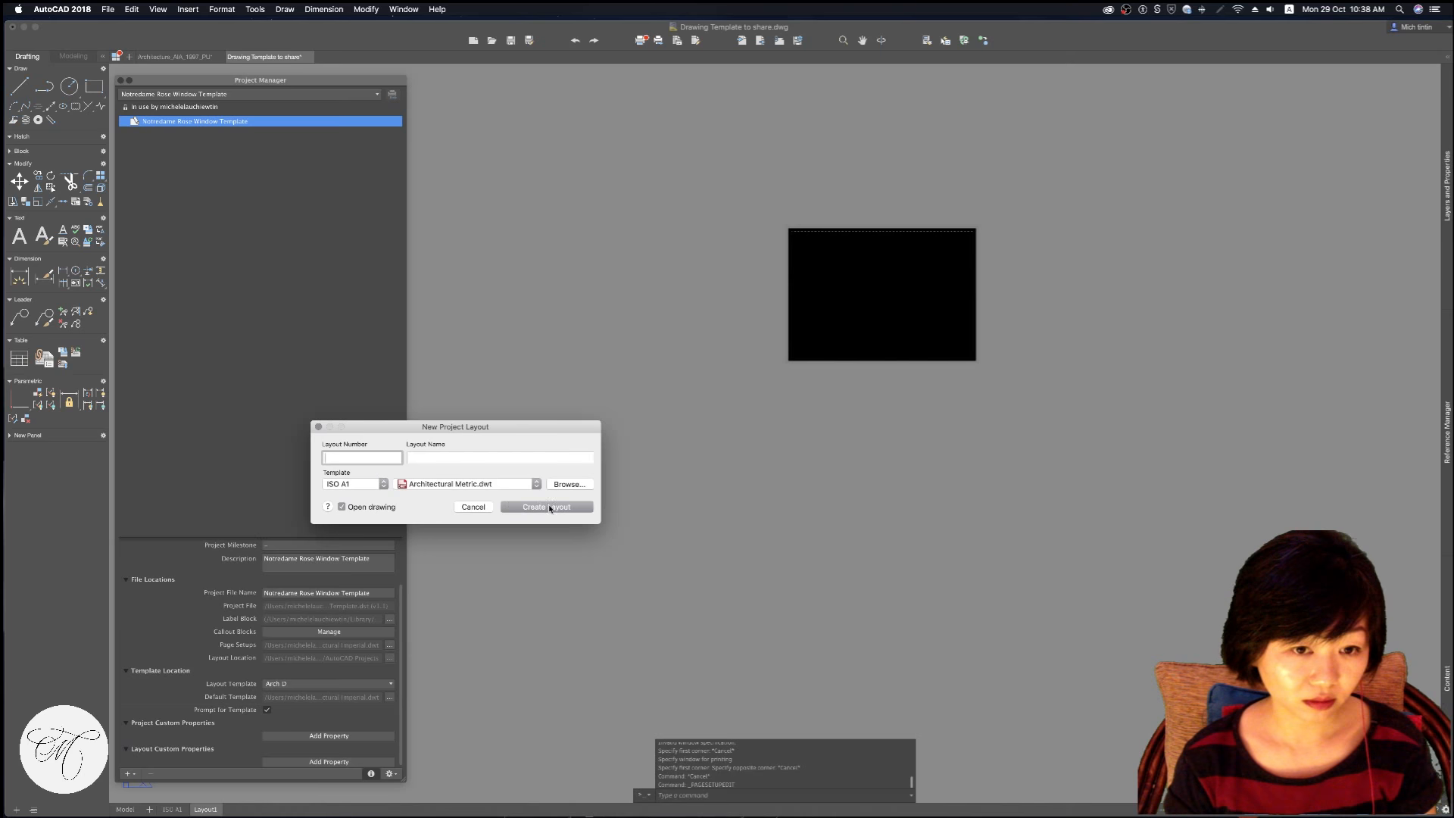
{"action": "left_click", "coordinate": [547, 507]}
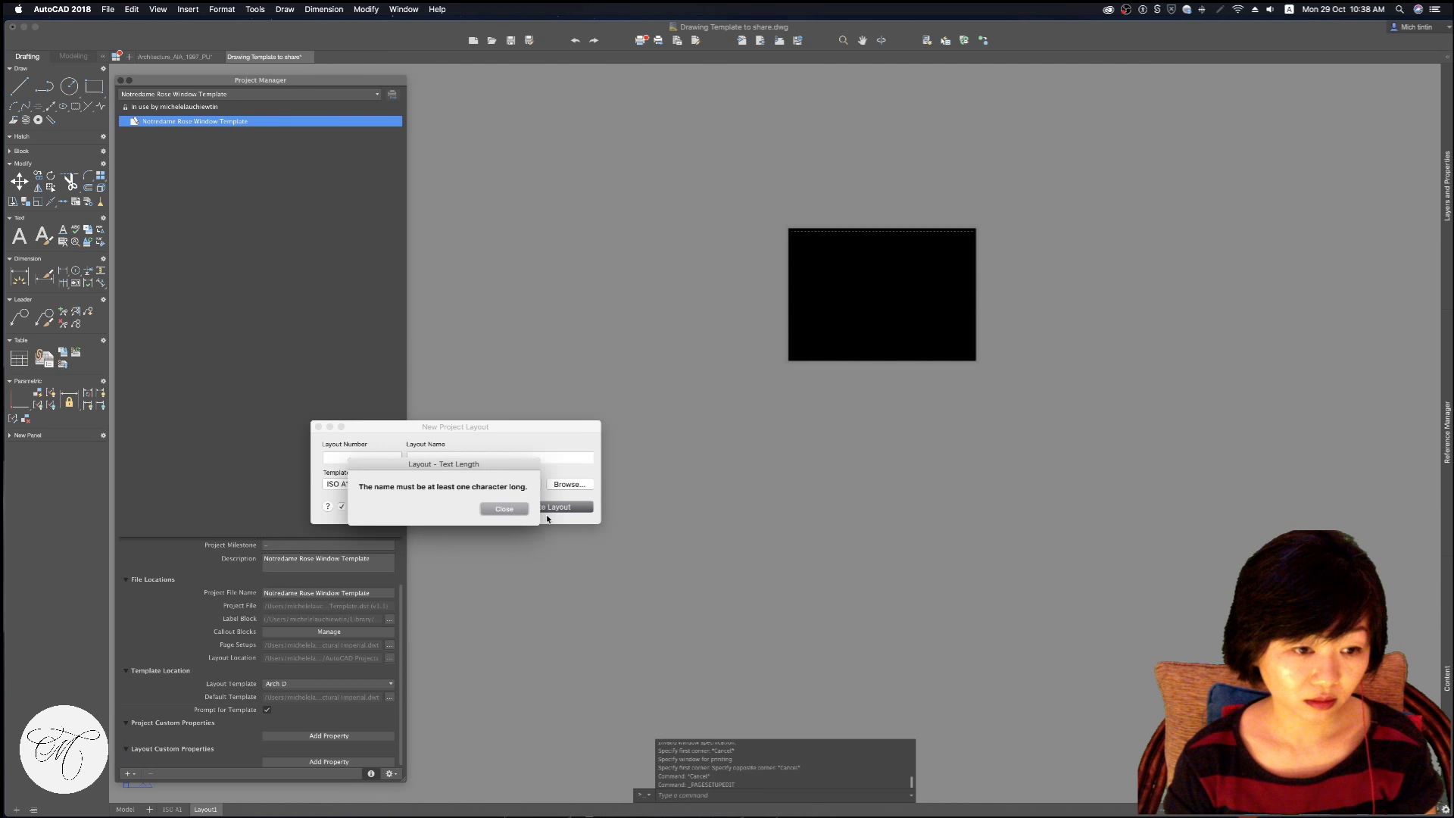
Create the layout with the name Plan View and number Plan -01, saving its drawing in the AutoCAD Projects folder
{"action": "left_click", "coordinate": [506, 506]}
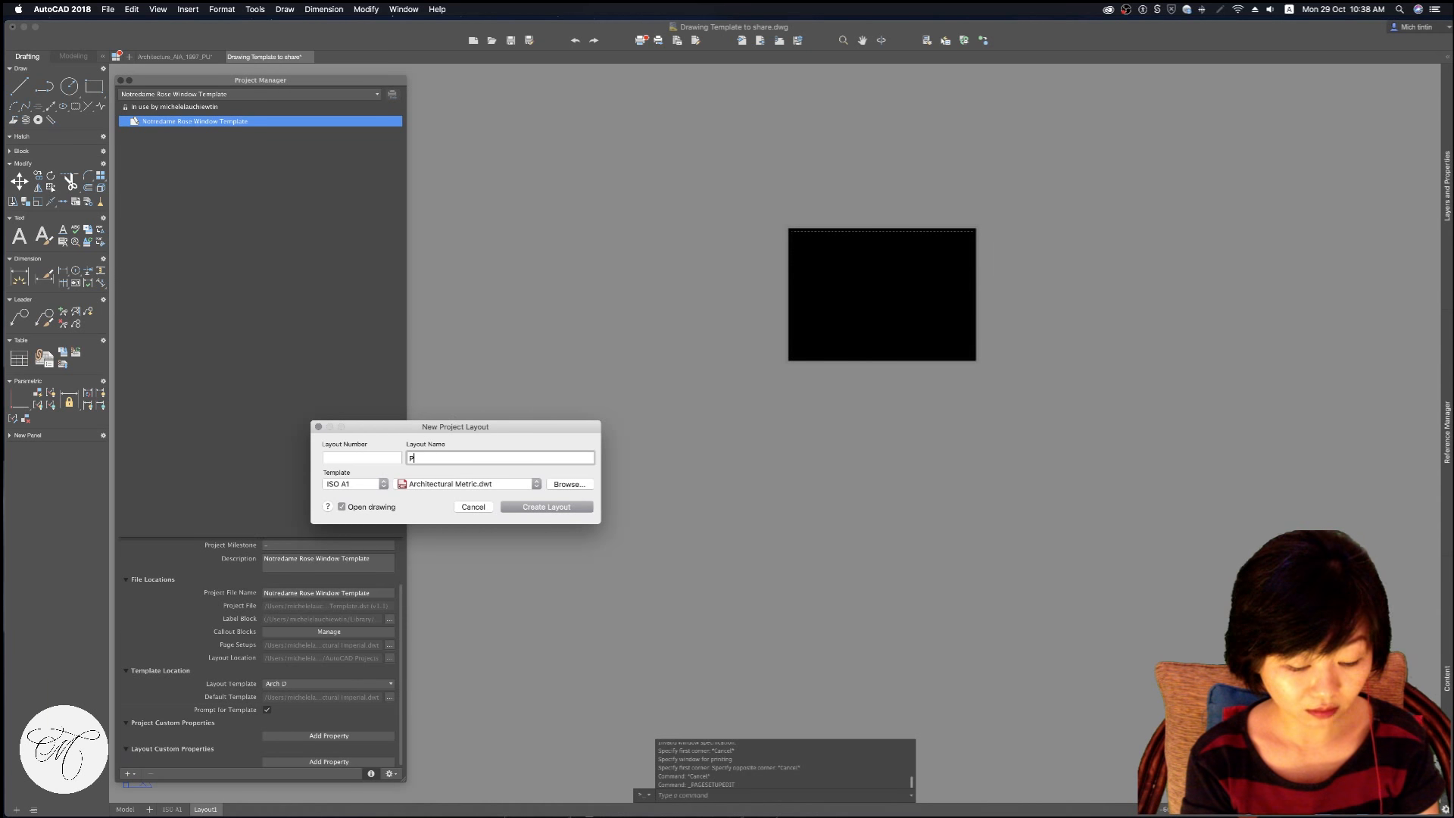
{"action": "type", "text": "Plan View"}
{"action": "left_click", "coordinate": [382, 454]}
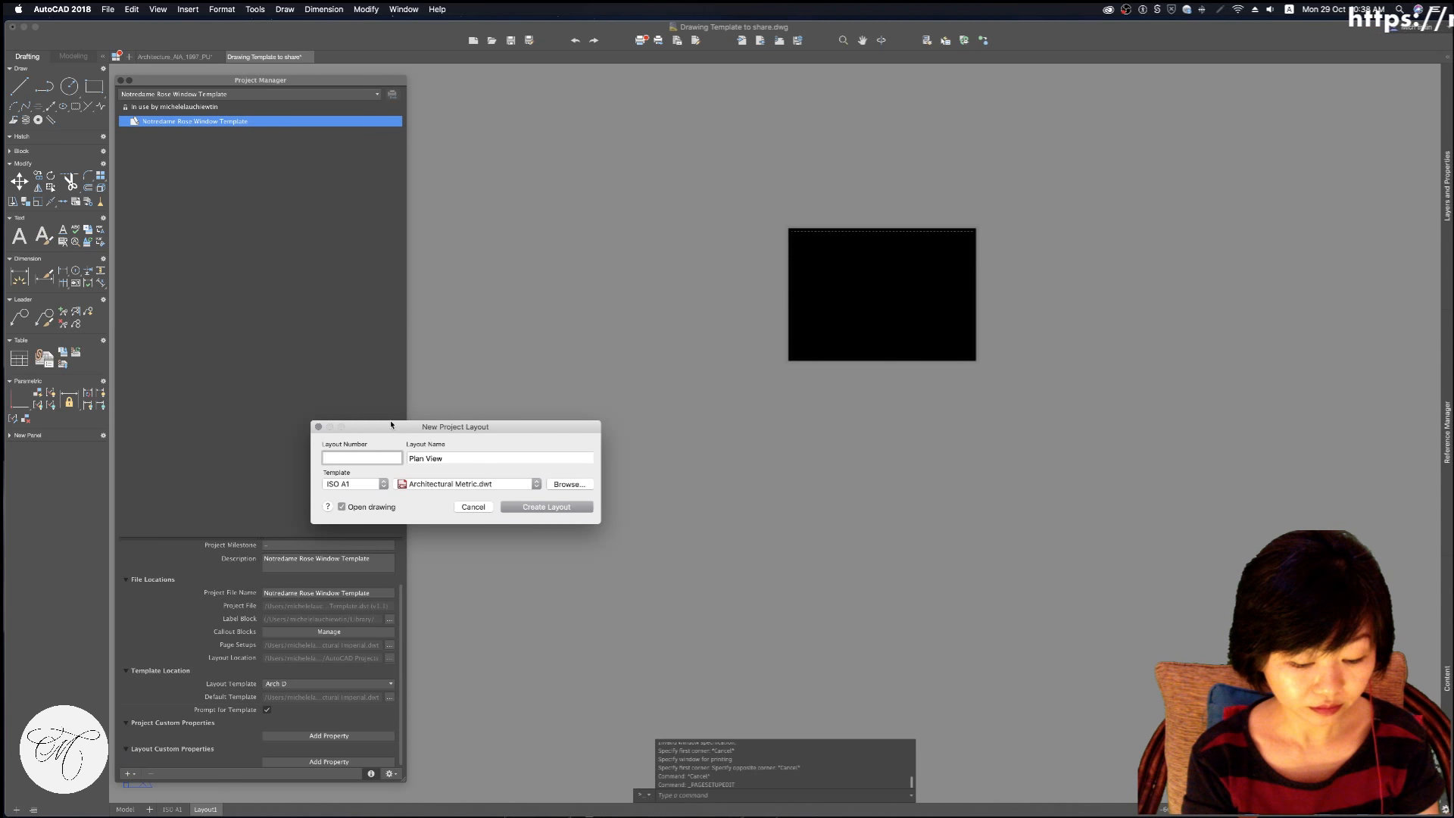
{"action": "type", "text": "PLan"}
{"action": "key", "text": "BackSpace"}
{"action": "key", "text": "BackSpace"}
{"action": "key", "text": "BackSpace"}
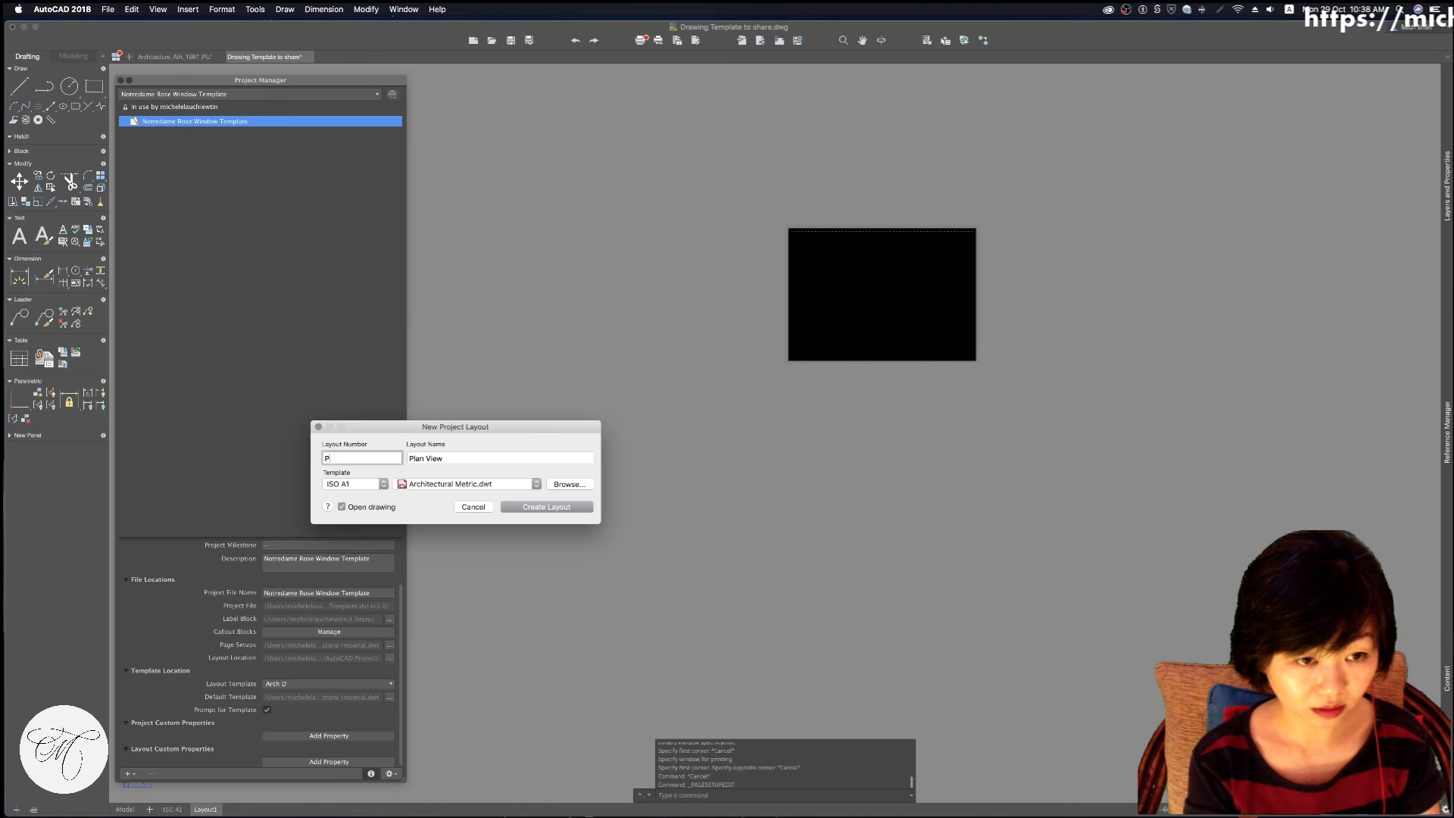
{"action": "type", "text": "lan -"}
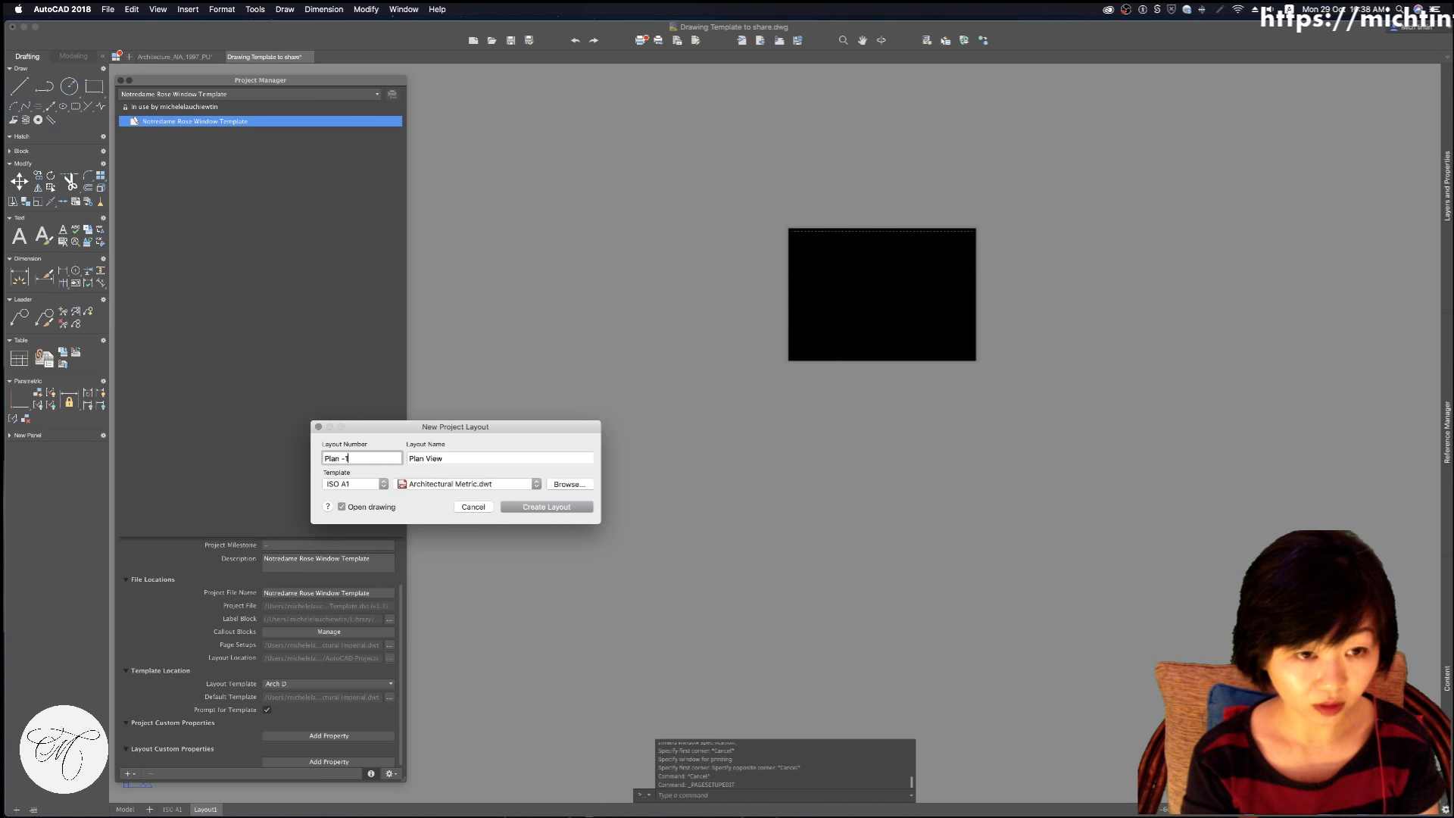
{"action": "type", "text": "01"}
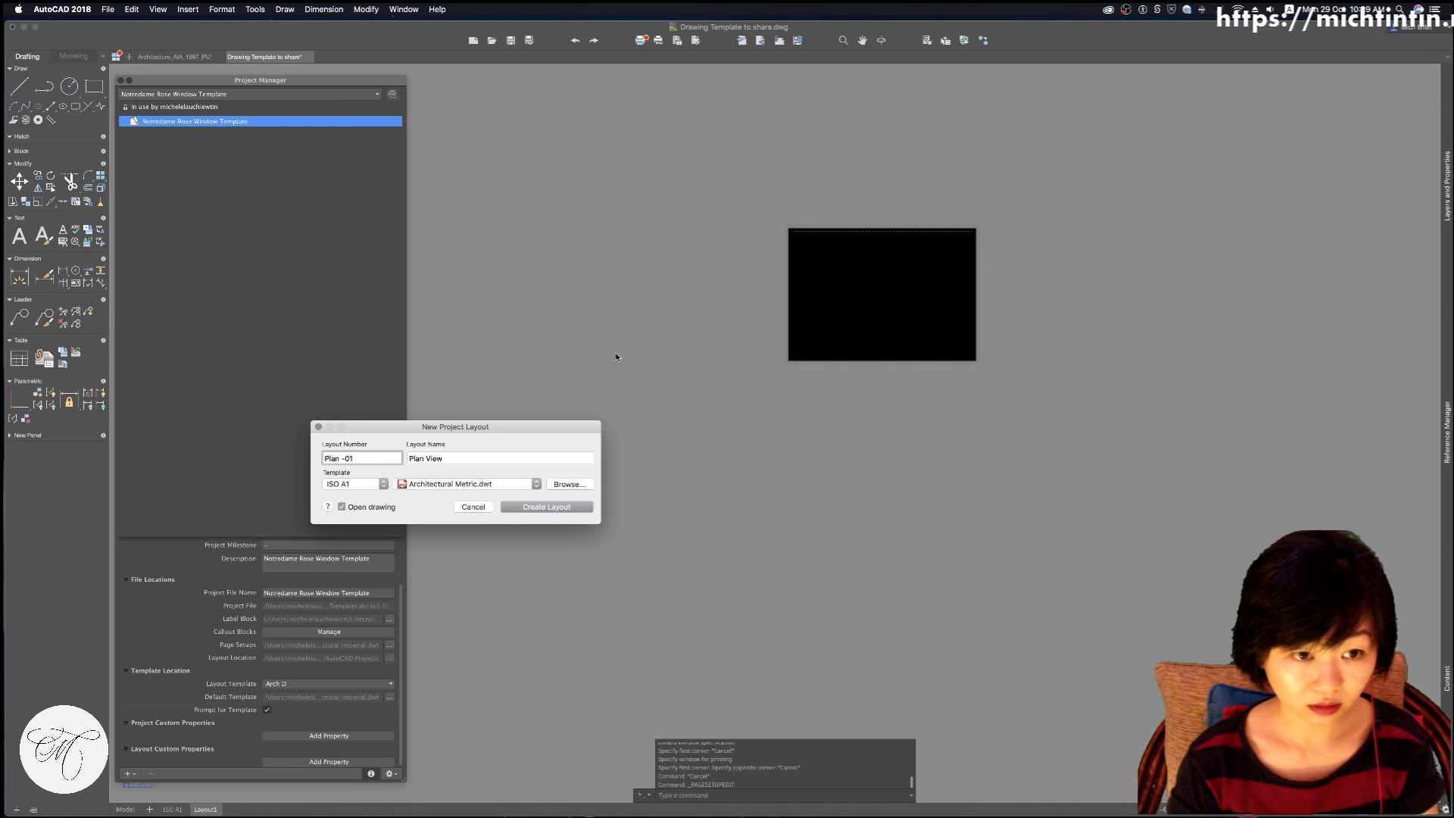
{"action": "left_click", "coordinate": [554, 507]}
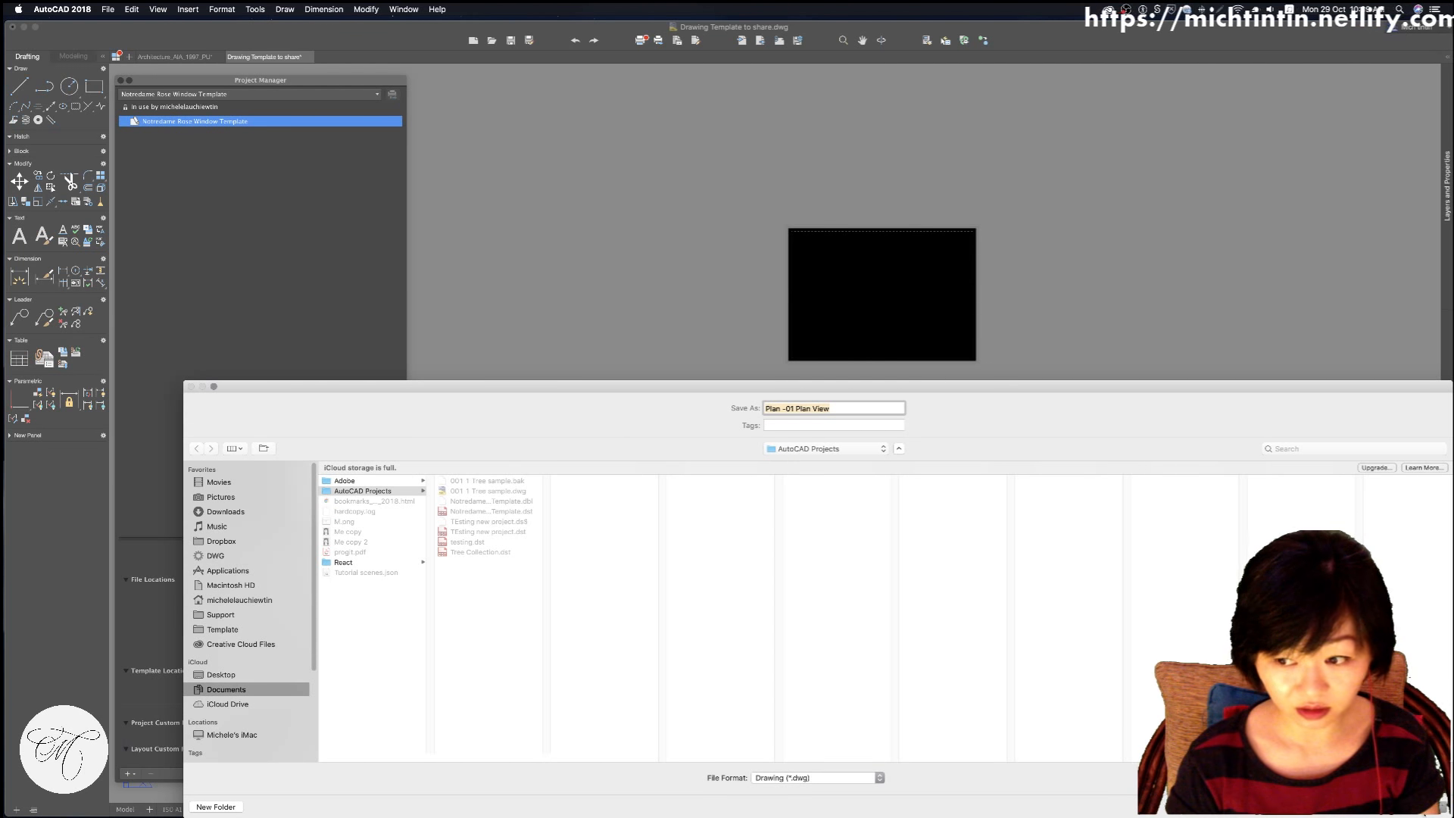
{"action": "key", "text": "Return"}
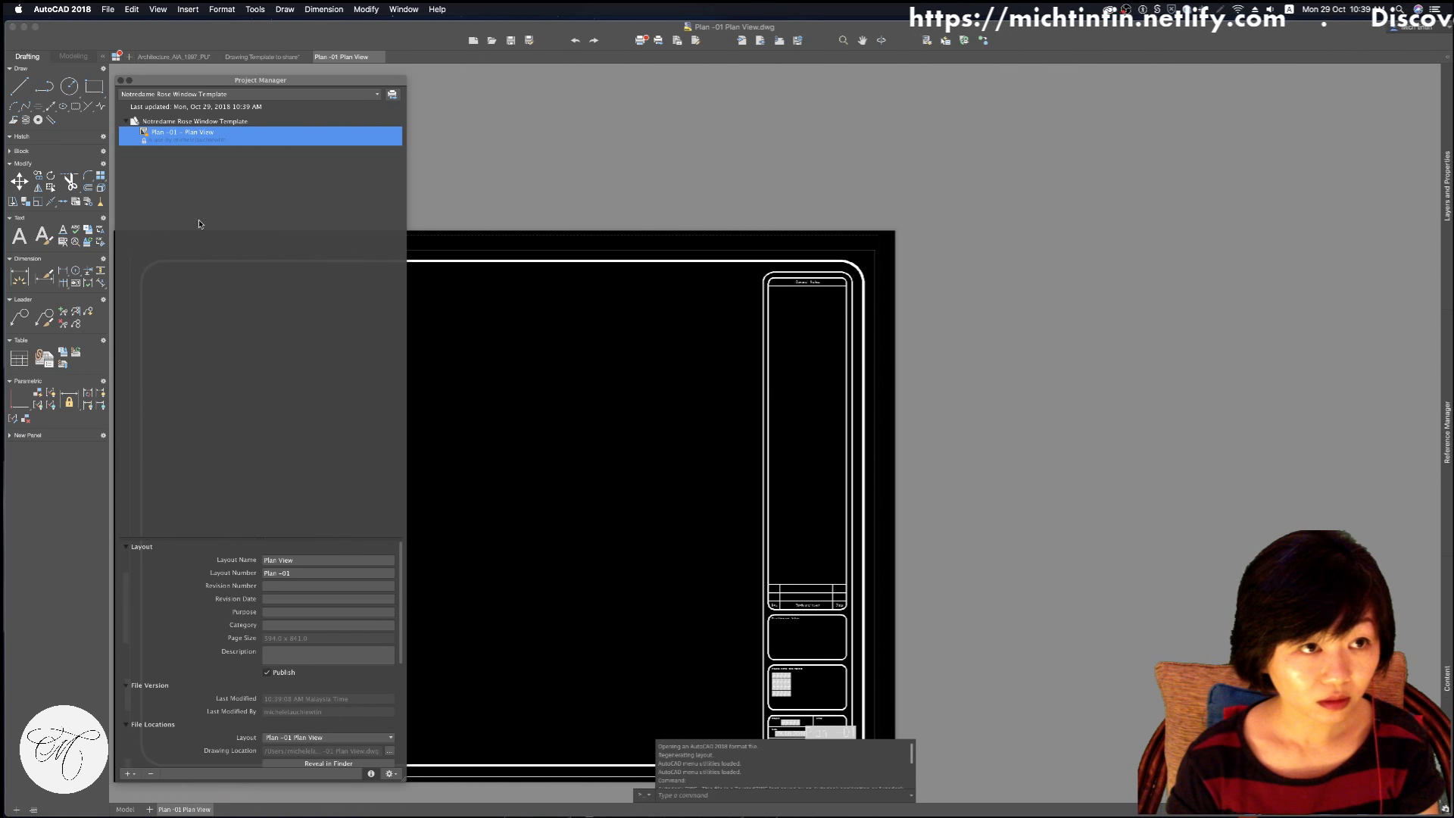
Examine the new Plan View layout's entry in the project and compare its drawing with Drawing Template to share
{"action": "left_click", "coordinate": [226, 198]}
{"action": "left_click", "coordinate": [243, 132]}
{"action": "left_click", "coordinate": [246, 120]}
{"action": "left_click", "coordinate": [239, 130]}
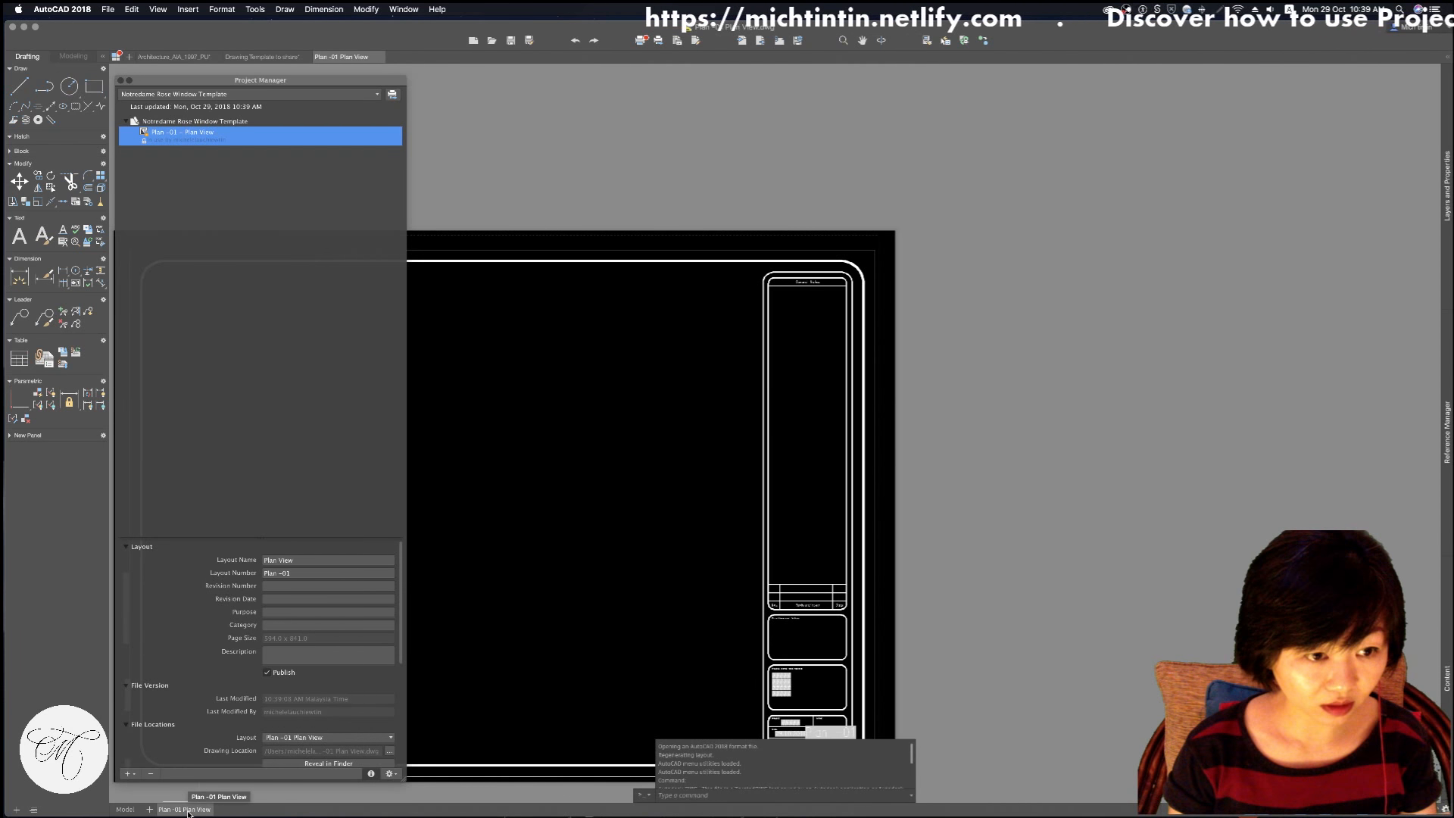
{"action": "mouse_move", "coordinate": [305, 87]}
{"action": "left_mouse_down"}
{"action": "mouse_move", "coordinate": [306, 71]}
{"action": "mouse_move", "coordinate": [330, 82]}
{"action": "left_mouse_up"}
{"action": "left_click", "coordinate": [270, 57]}
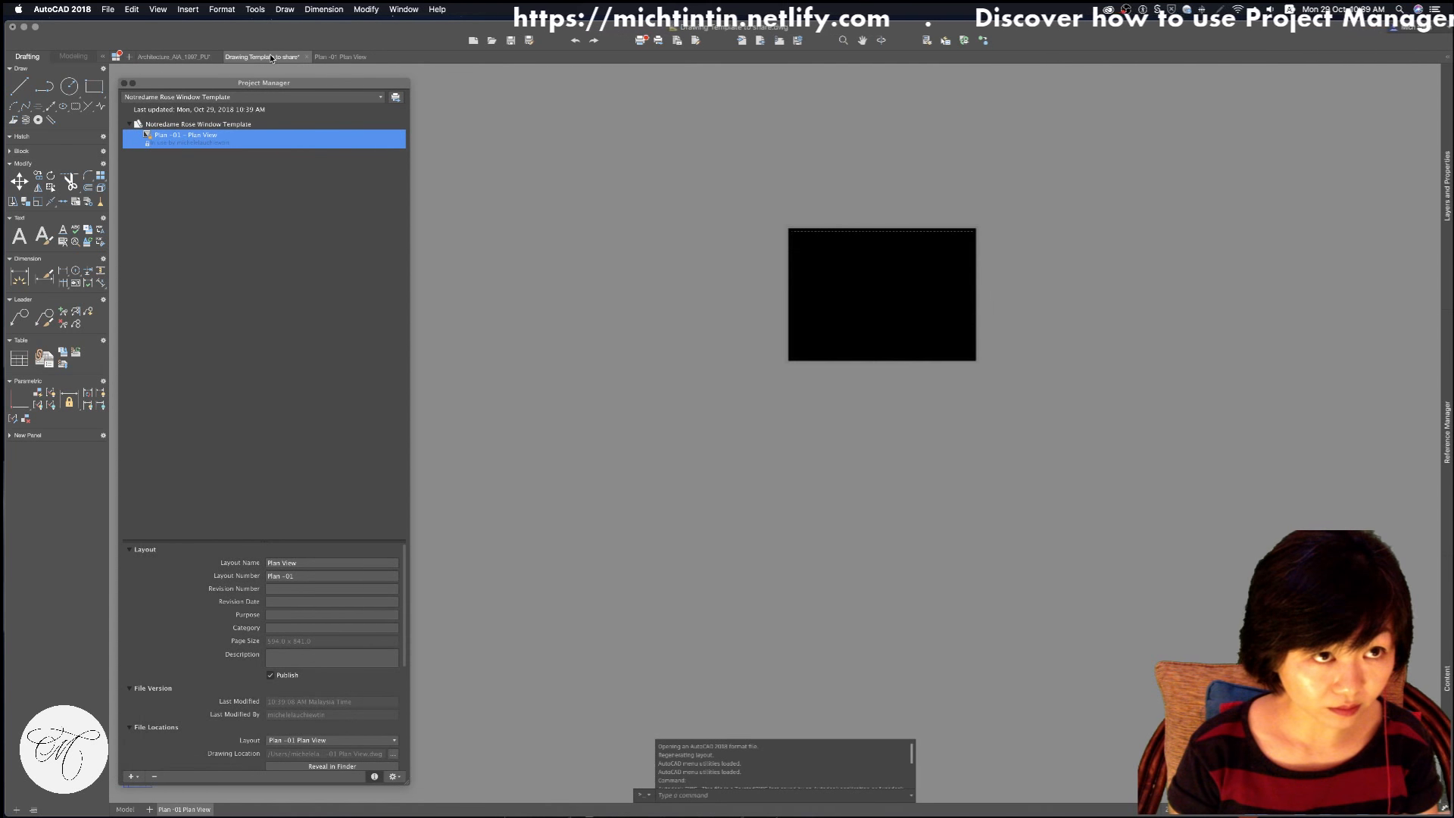
{"action": "left_click", "coordinate": [340, 56]}
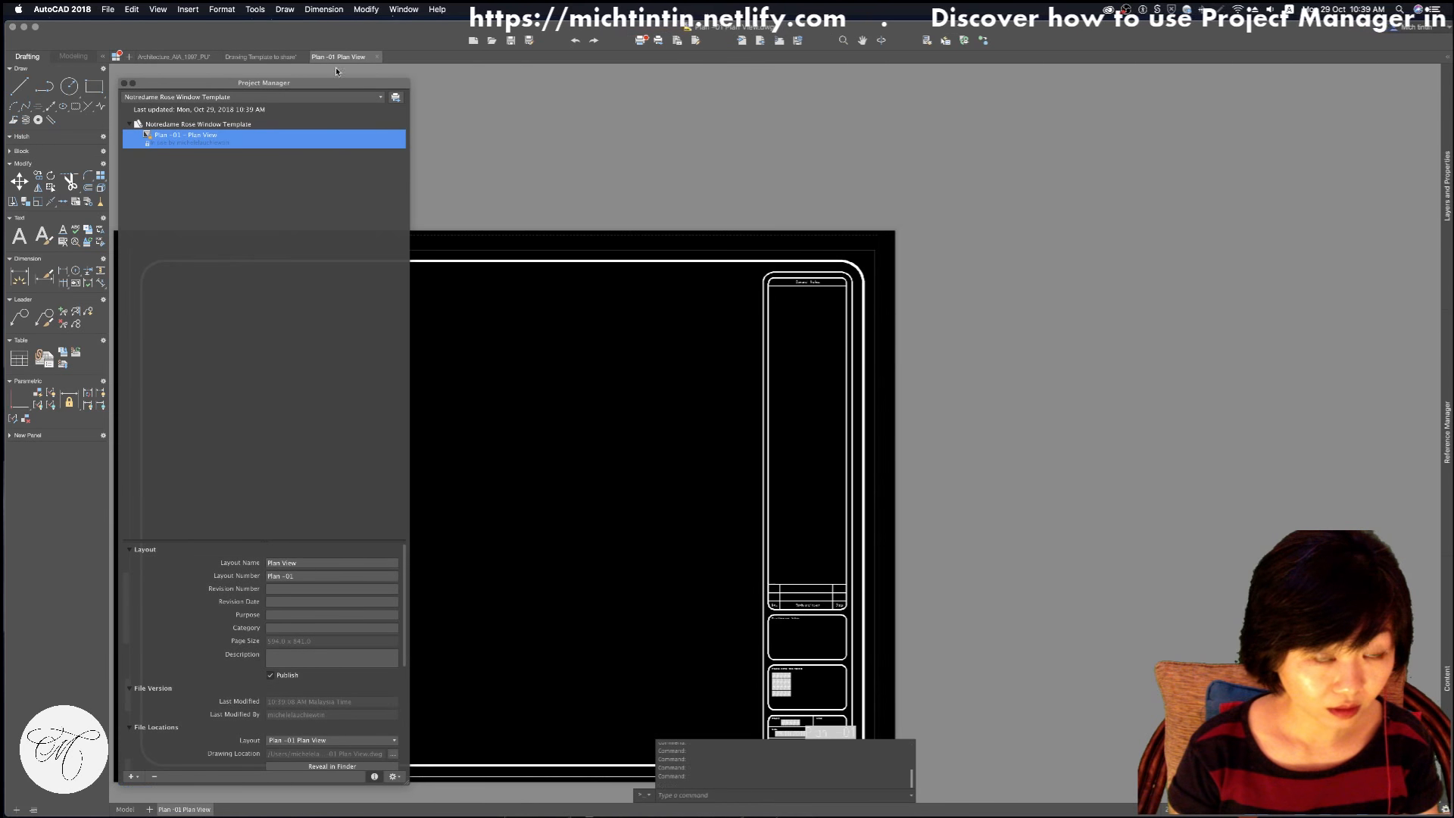
Examine the title block fields on the Plan View sheet, including project name, date, scale and sheet number
{"action": "mouse_move", "coordinate": [797, 382]}
{"action": "middle_mouse_down"}
{"action": "mouse_move", "coordinate": [944, 311]}
{"action": "mouse_move", "coordinate": [1051, 292]}
{"action": "middle_mouse_up"}
{"action": "scroll", "coordinate": [929, 424], "scroll_direction": "up", "scroll_amount": 10}
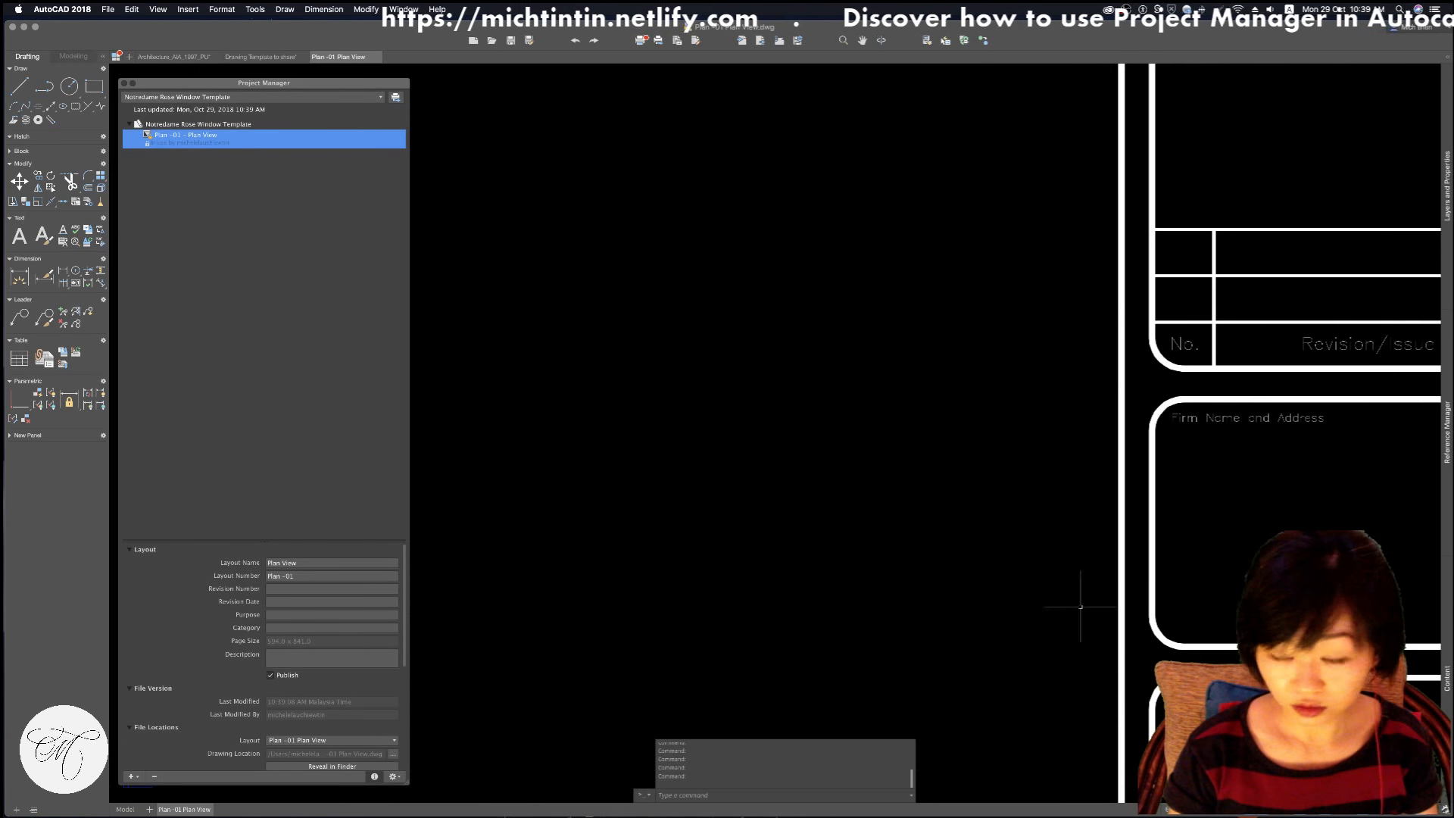
{"action": "middle_click_drag", "start_coordinate": [1016, 565], "coordinate": [653, 152]}
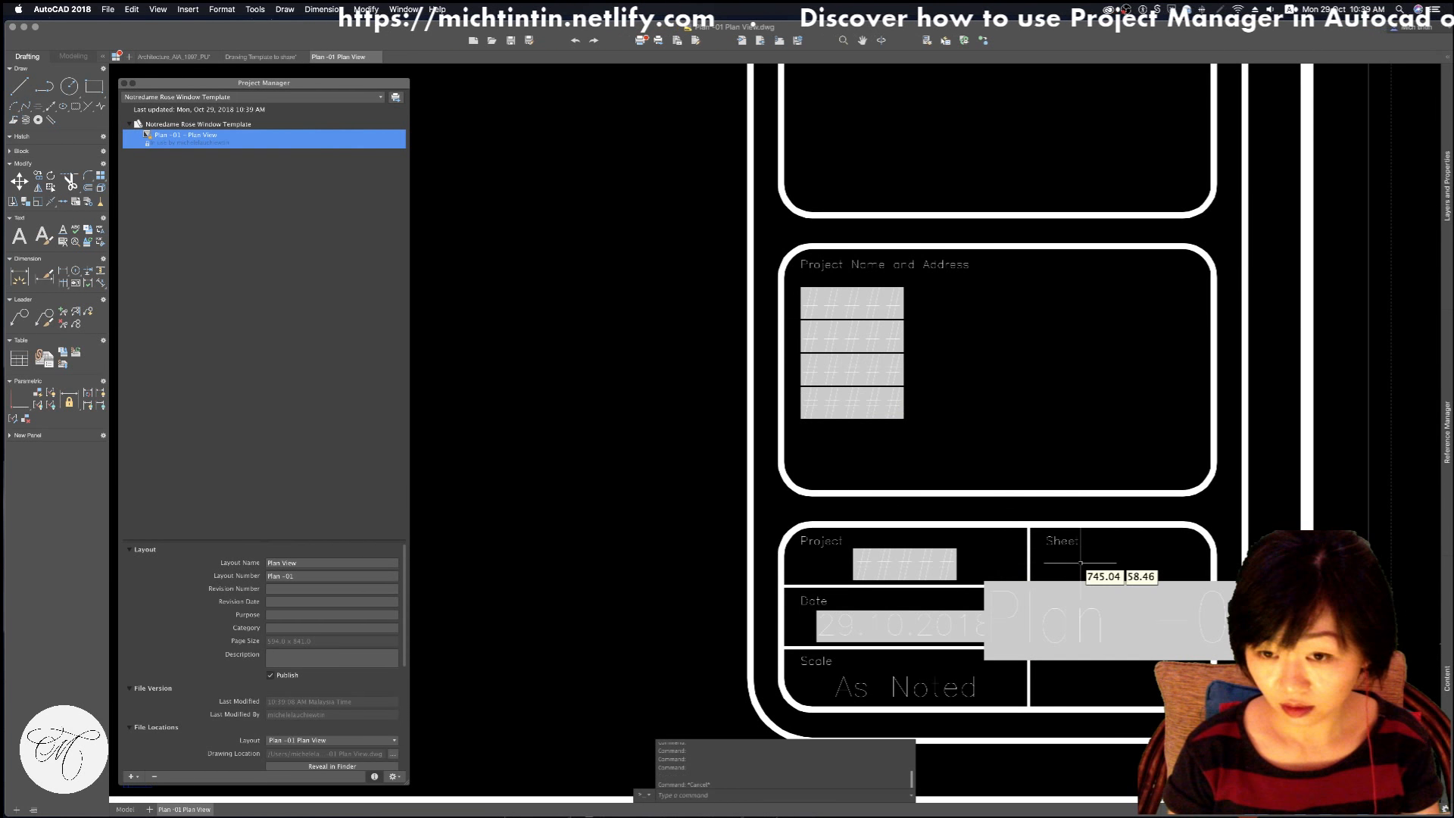
{"action": "left_click", "coordinate": [1107, 625]}
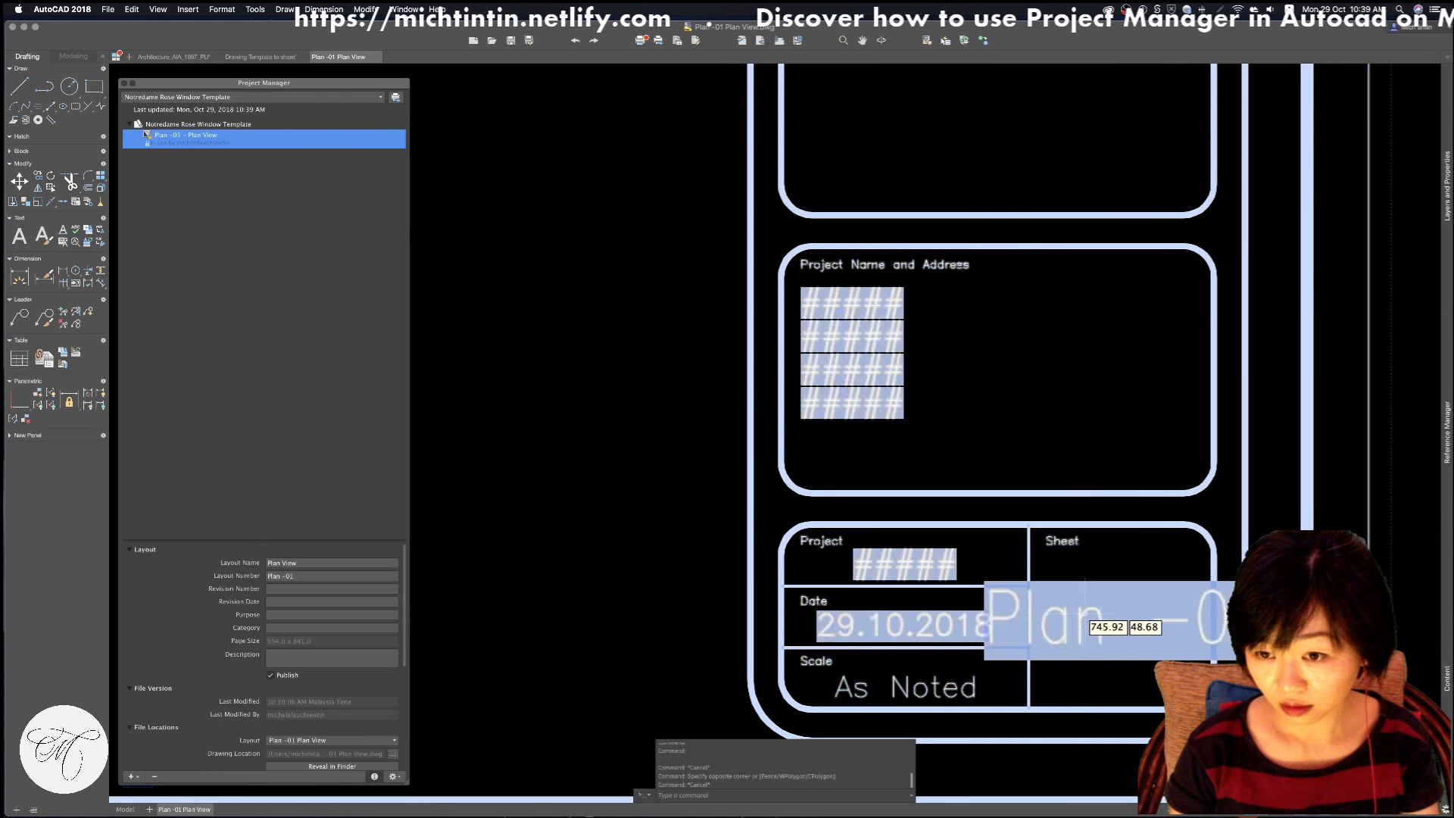
{"action": "key", "text": "Escape"}
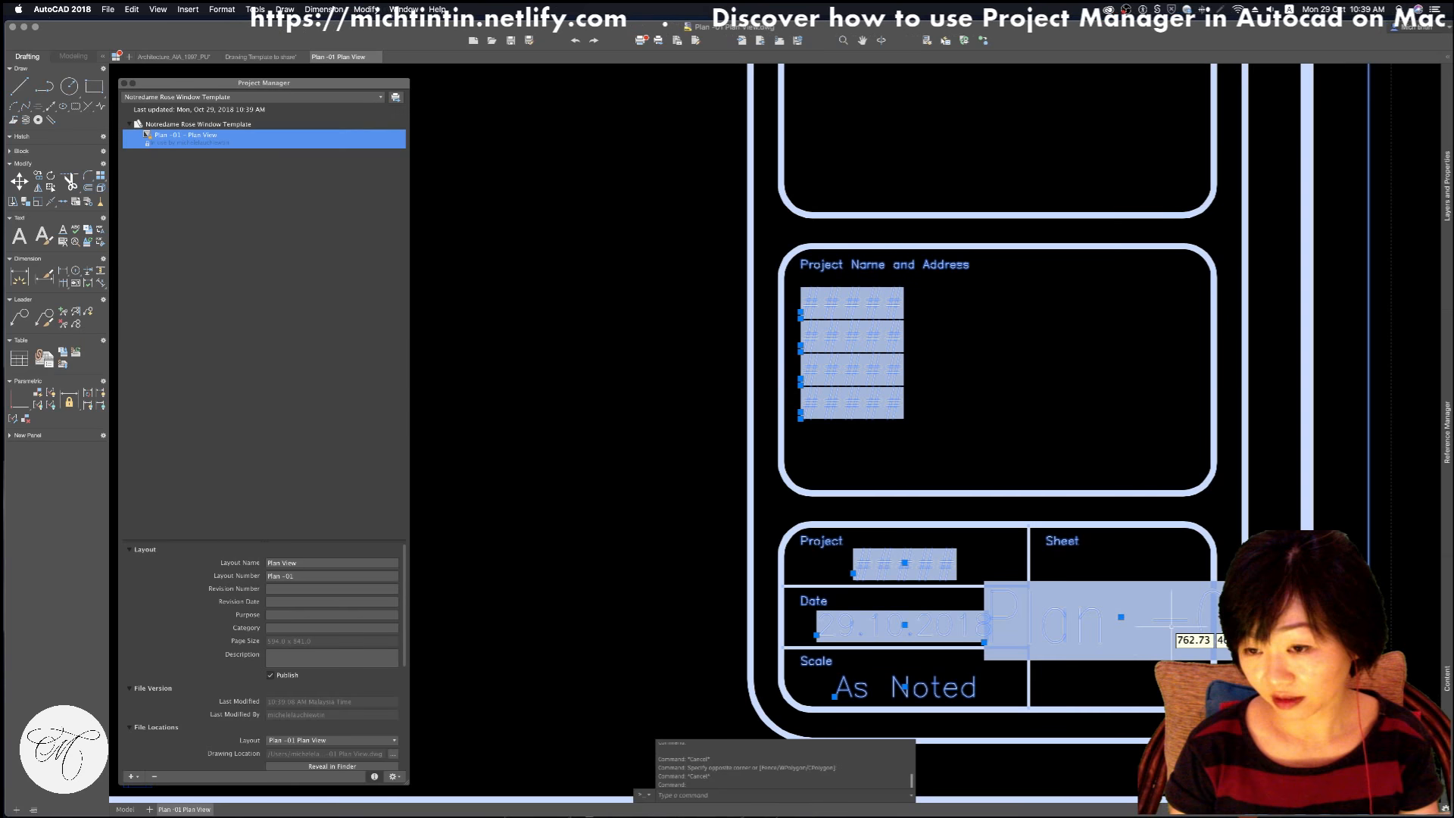
{"action": "key", "text": "Escape"}
{"action": "key", "text": "Escape"}
{"action": "scroll", "coordinate": [1124, 412], "scroll_direction": "down", "scroll_amount": 15}
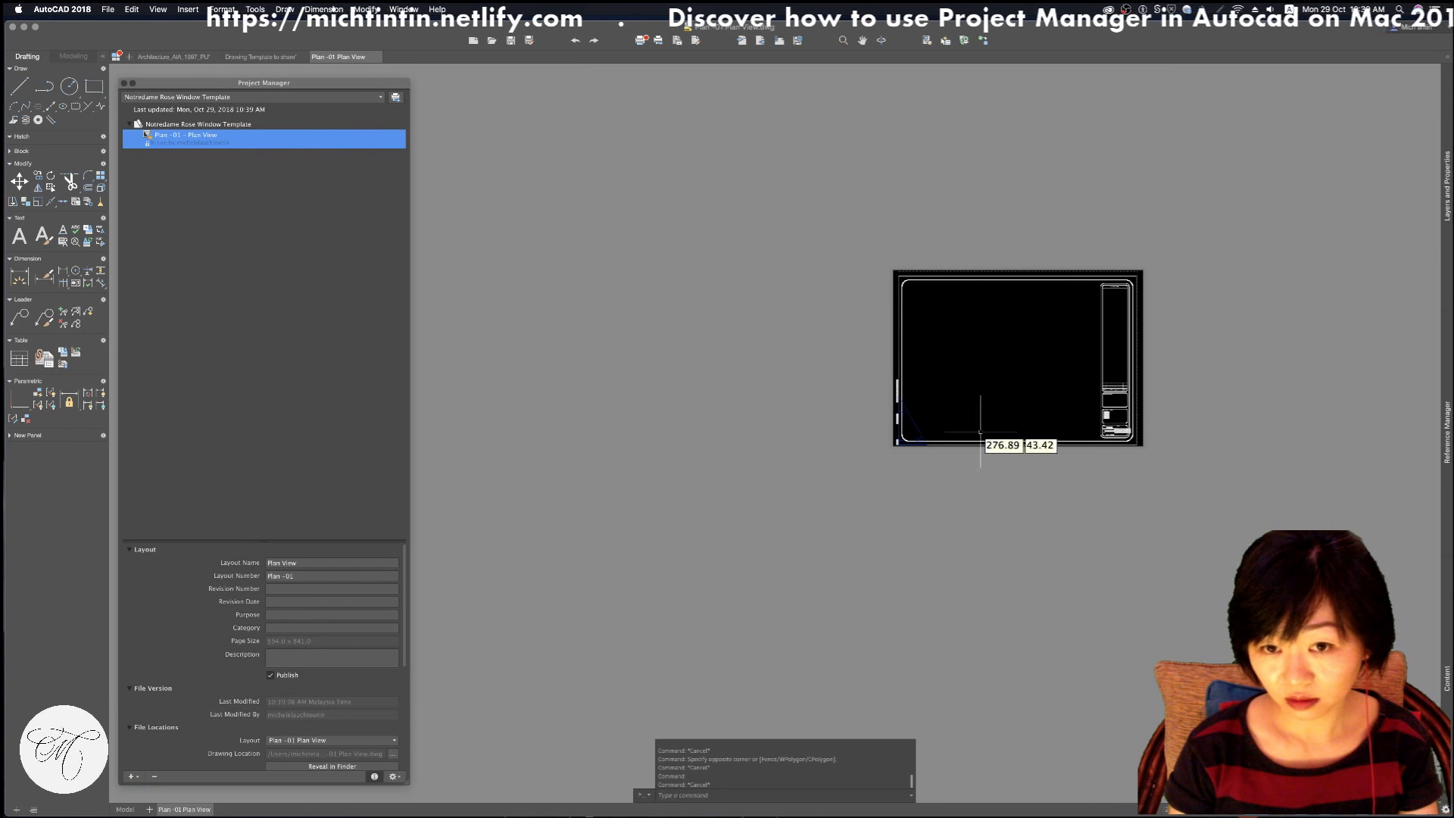
{"action": "scroll", "coordinate": [961, 444], "scroll_direction": "up", "scroll_amount": 2}
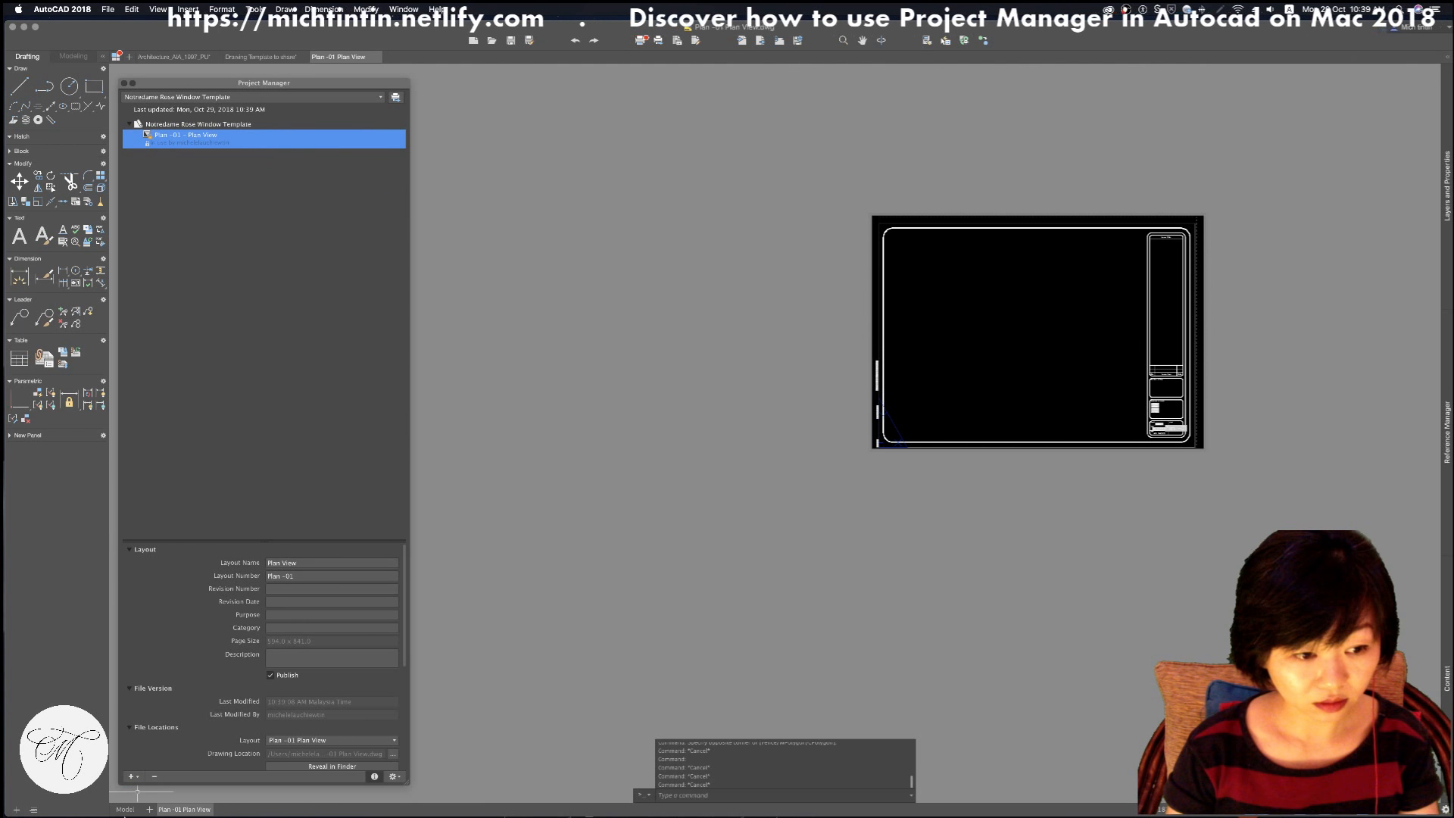
Check the model space of the Plan View drawing and return to its Plan -01 Plan View layout
{"action": "left_click", "coordinate": [125, 809]}
{"action": "scroll", "coordinate": [891, 350], "scroll_direction": "down", "scroll_amount": 5}
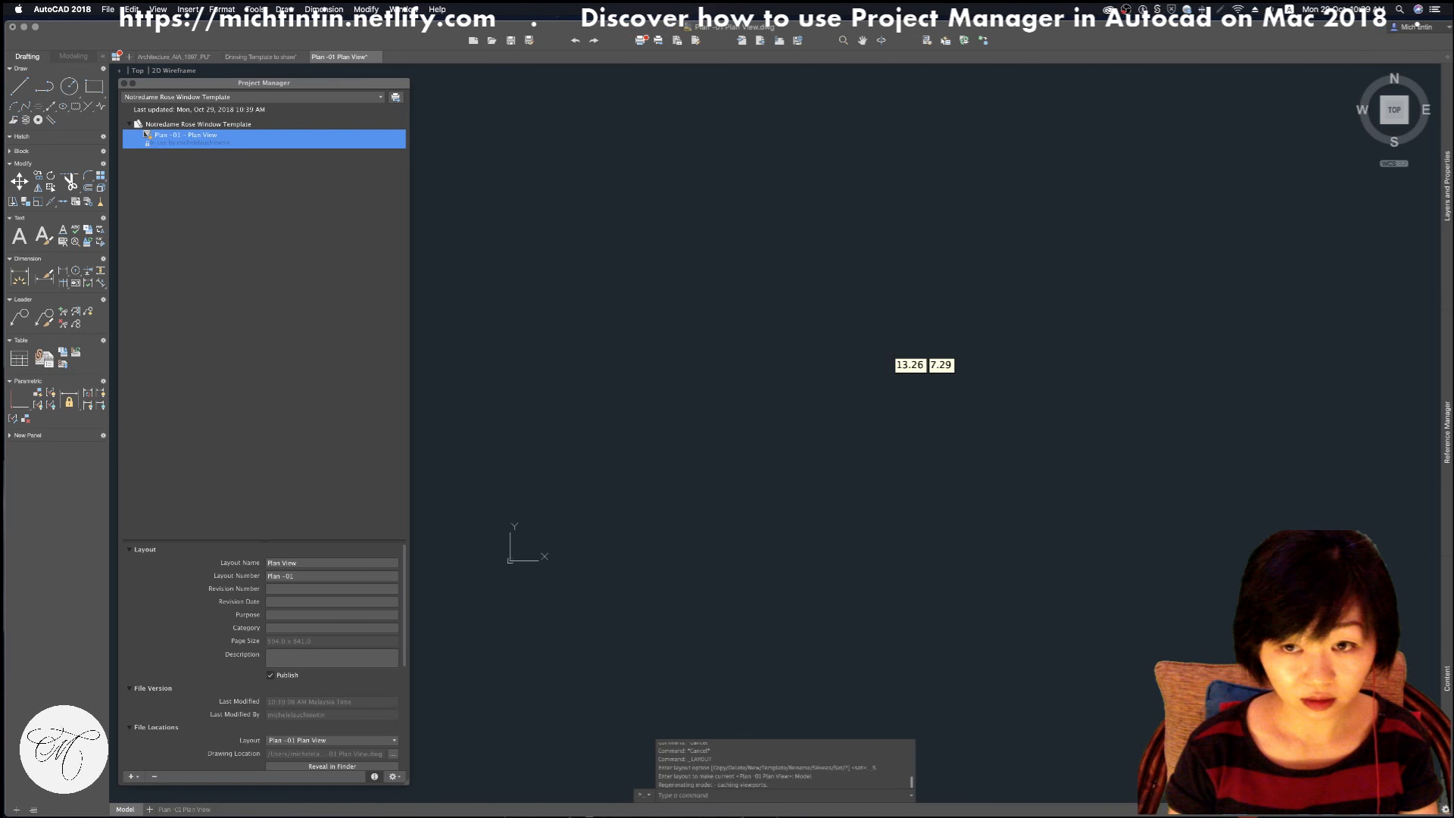
{"action": "scroll", "coordinate": [891, 350], "scroll_direction": "up", "scroll_amount": 5}
{"action": "key", "text": "Escape"}
{"action": "left_click", "coordinate": [184, 809]}
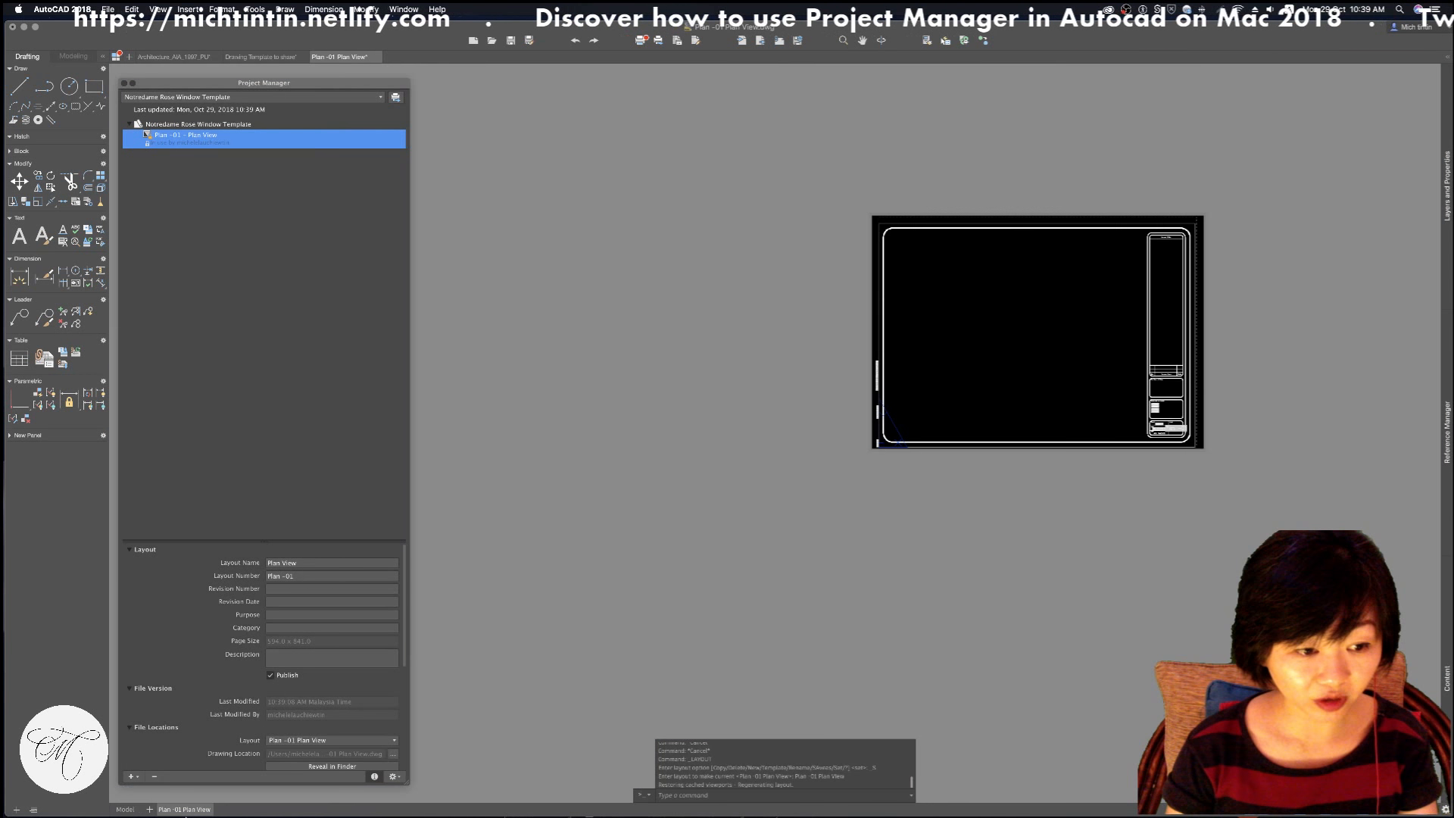
{"action": "scroll", "coordinate": [1020, 345], "scroll_direction": "up", "scroll_amount": 3}
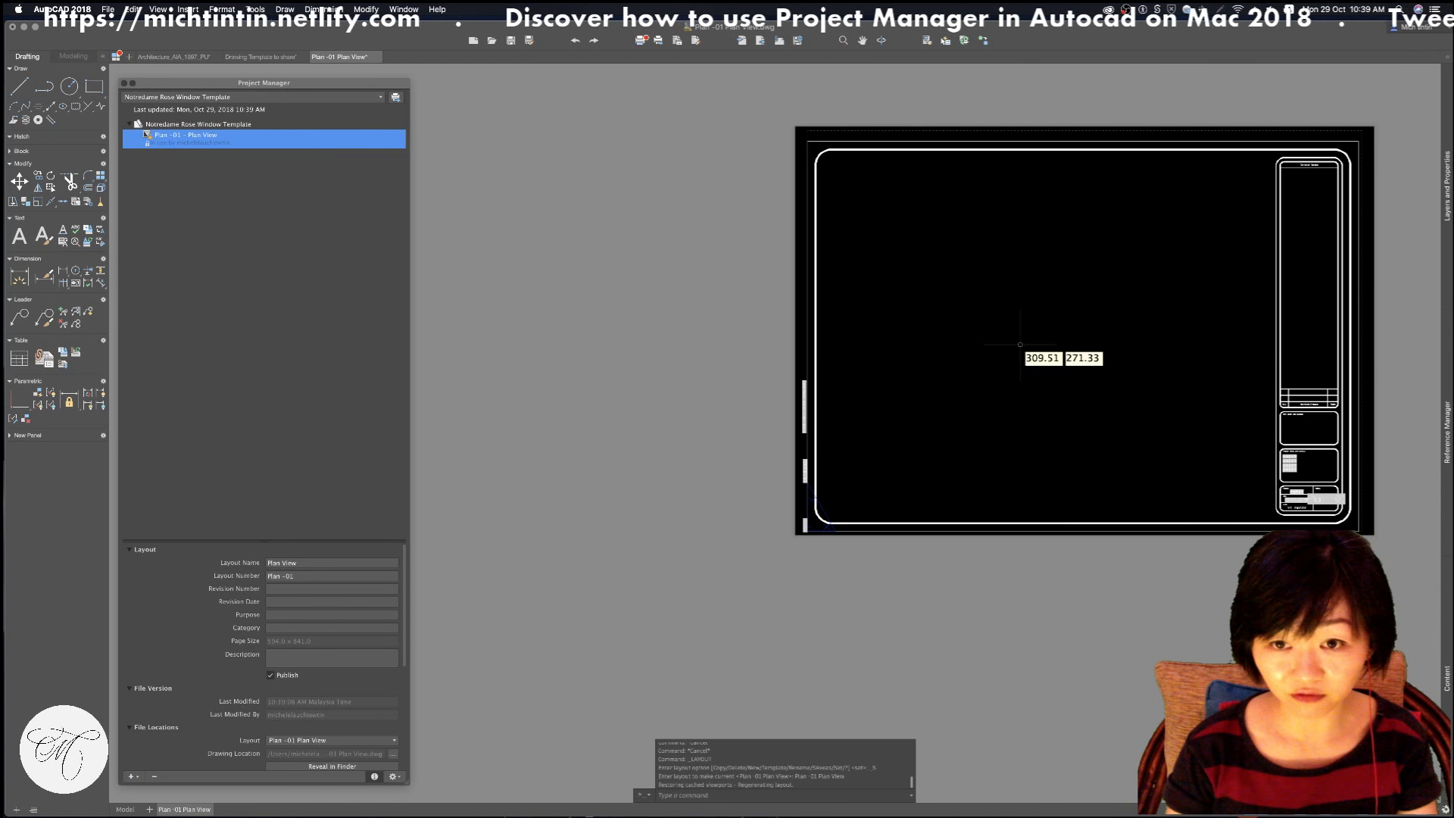
Zoom the layout to its extents, narrow the Project Manager beside the sheet and select the Plan View layout
{"action": "type", "text": "z"}
{"action": "key", "text": "Return"}
{"action": "type", "text": "e"}
{"action": "key", "text": "Return"}
{"action": "key", "text": "Escape"}
{"action": "left_click", "coordinate": [375, 200]}
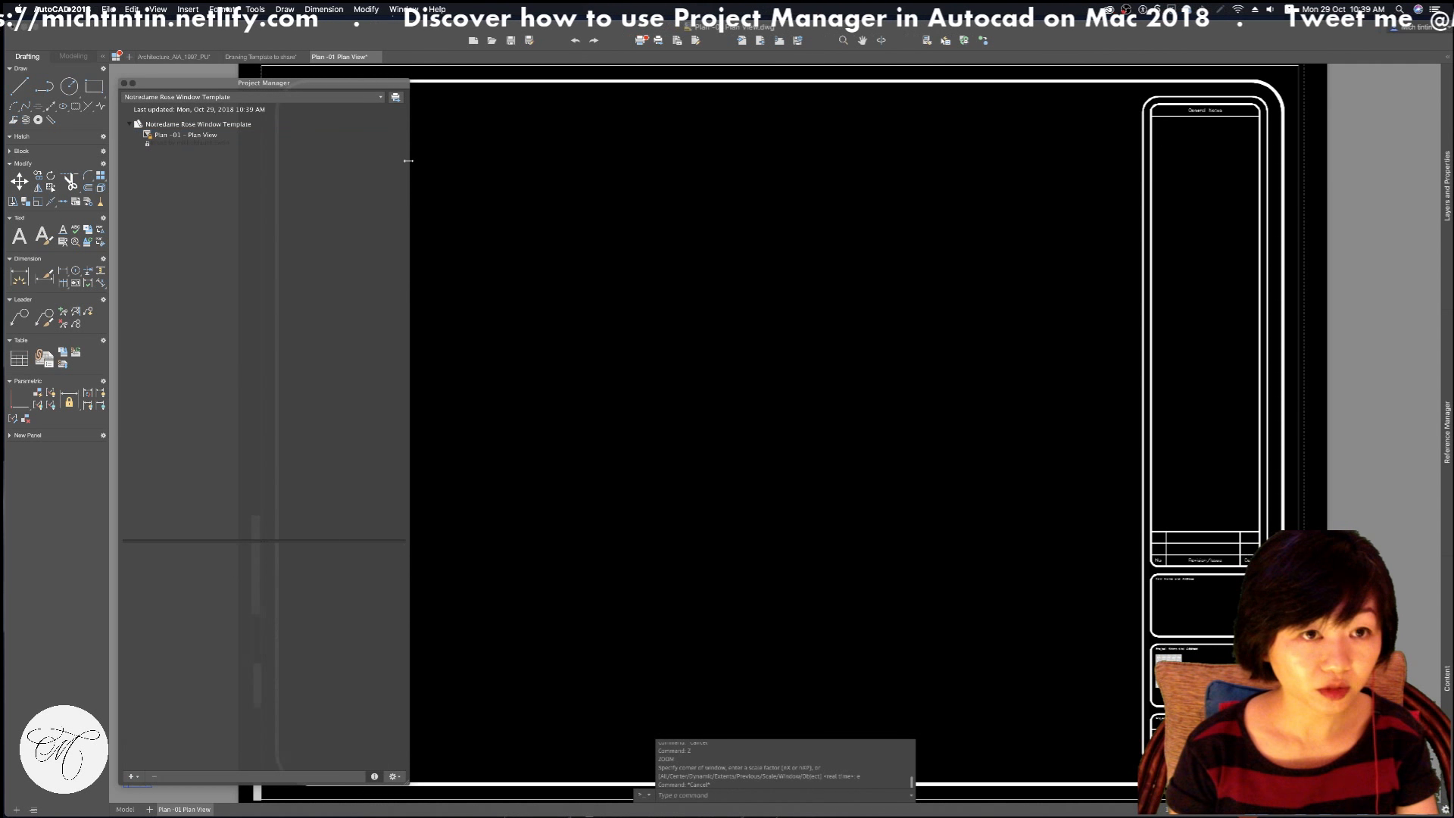
{"action": "left_click_drag", "start_coordinate": [408, 161], "coordinate": [277, 161]}
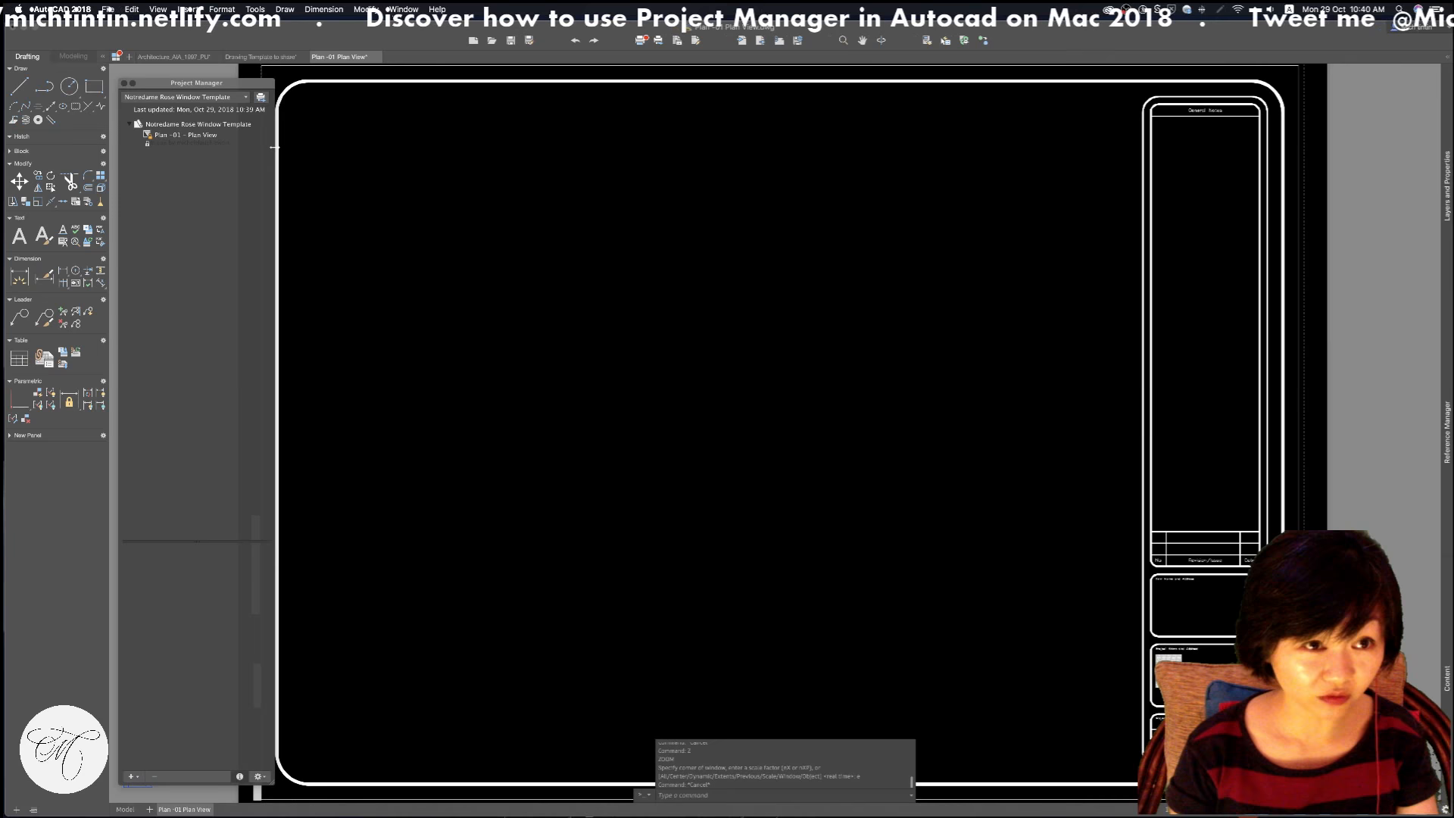
{"action": "left_click", "coordinate": [219, 144]}
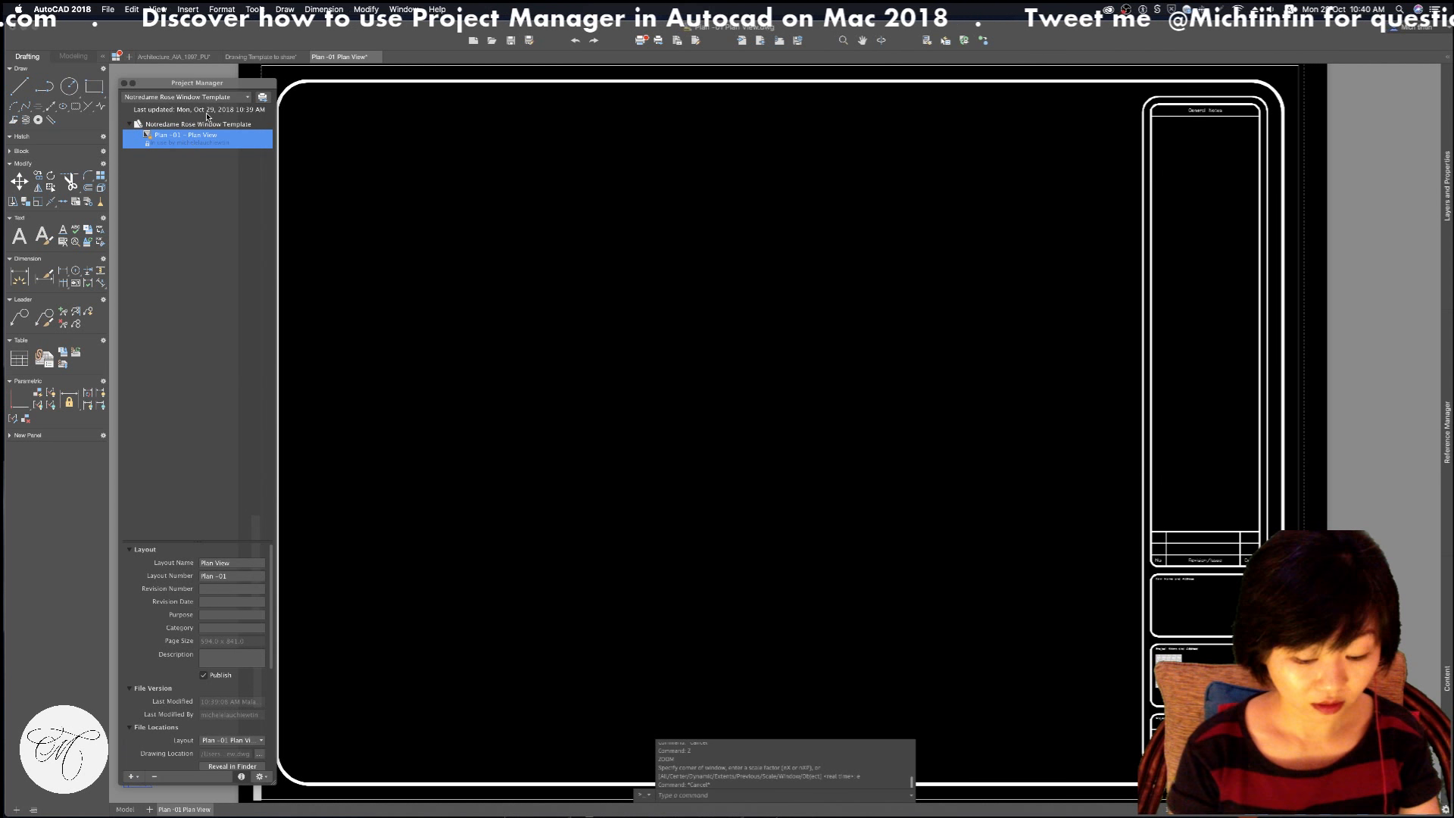
{"action": "key", "text": "super+equal"}
{"action": "key", "text": "super+equal"}
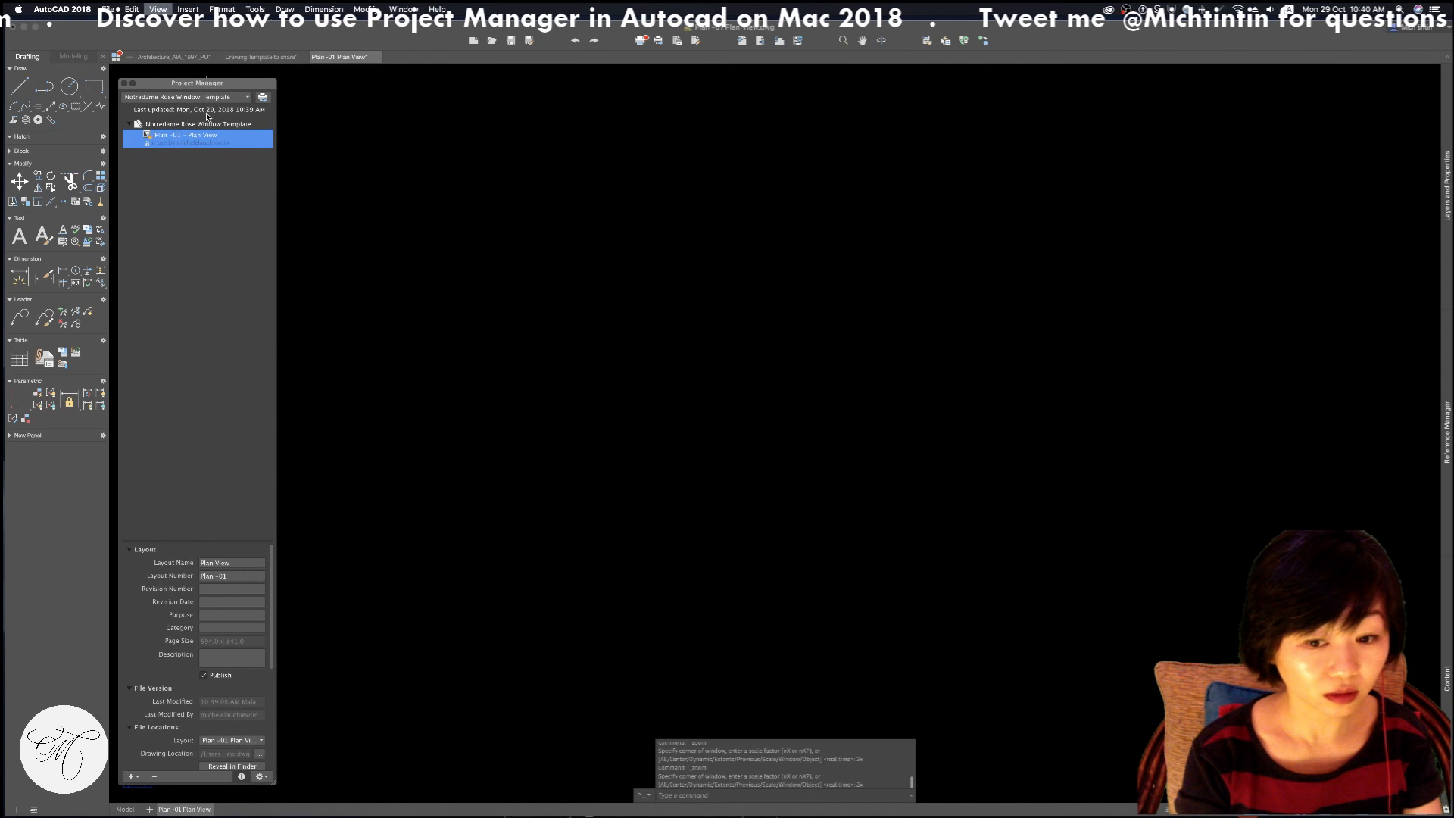
{"action": "key", "text": "super+minus"}
{"action": "key", "text": "super+minus"}
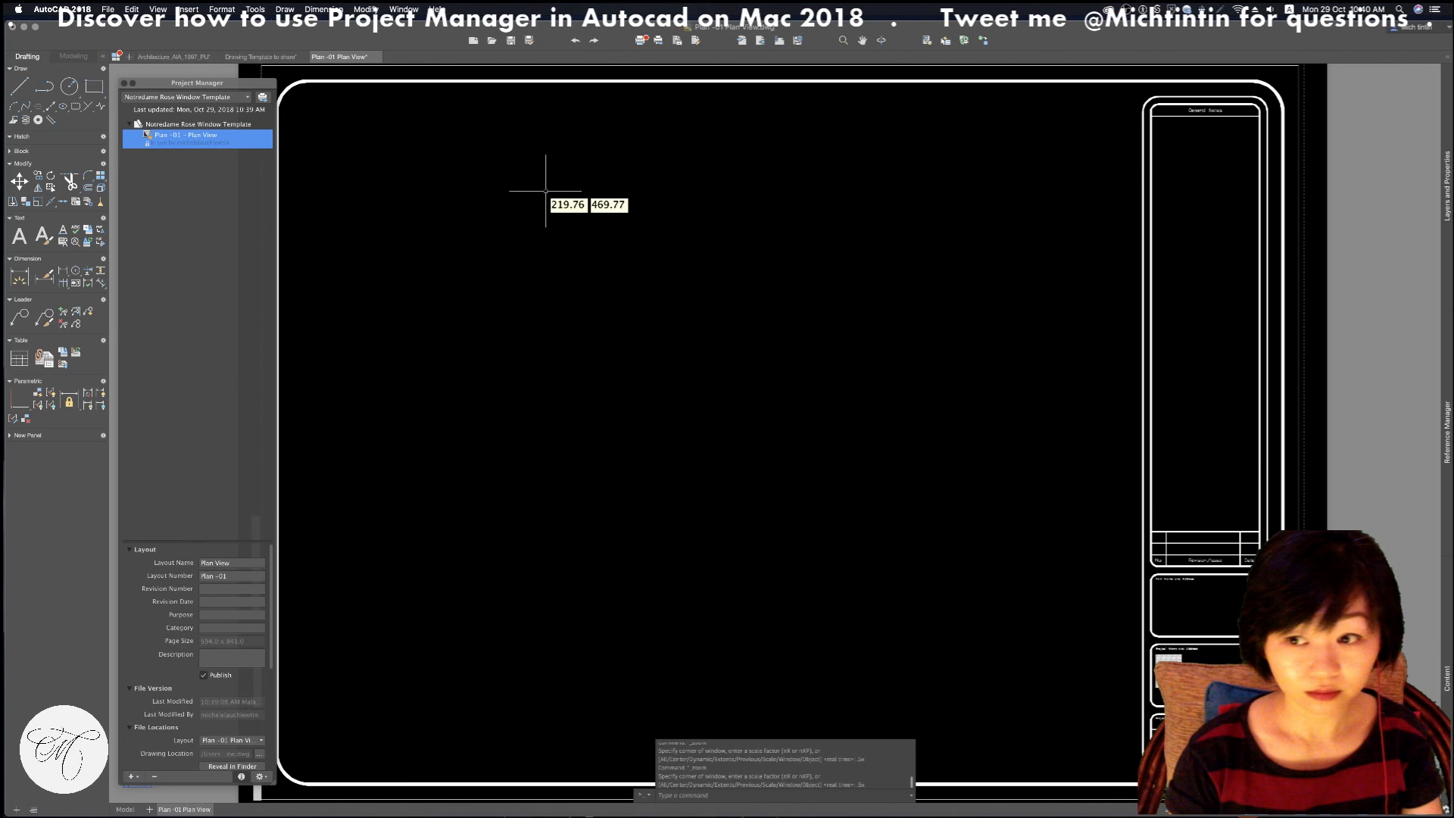
{"action": "left_click", "coordinate": [1447, 432]}
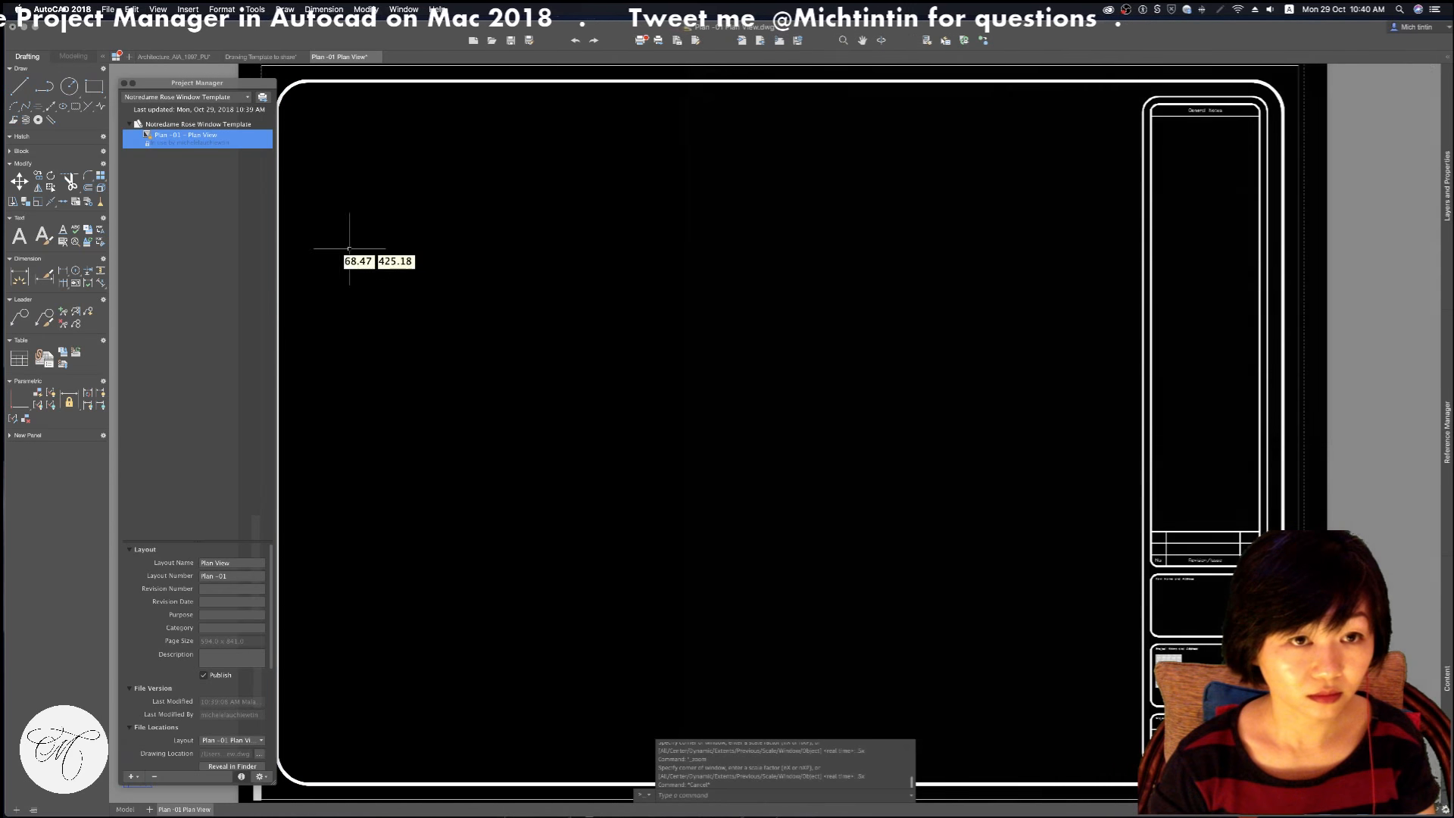
Review the commands available for the Plan View layout in the project, such as opening, duplicating, renaming and publishing
{"action": "right_click", "coordinate": [188, 120]}
{"action": "left_click", "coordinate": [181, 138]}
{"action": "left_click", "coordinate": [163, 178]}
{"action": "left_click", "coordinate": [173, 144]}
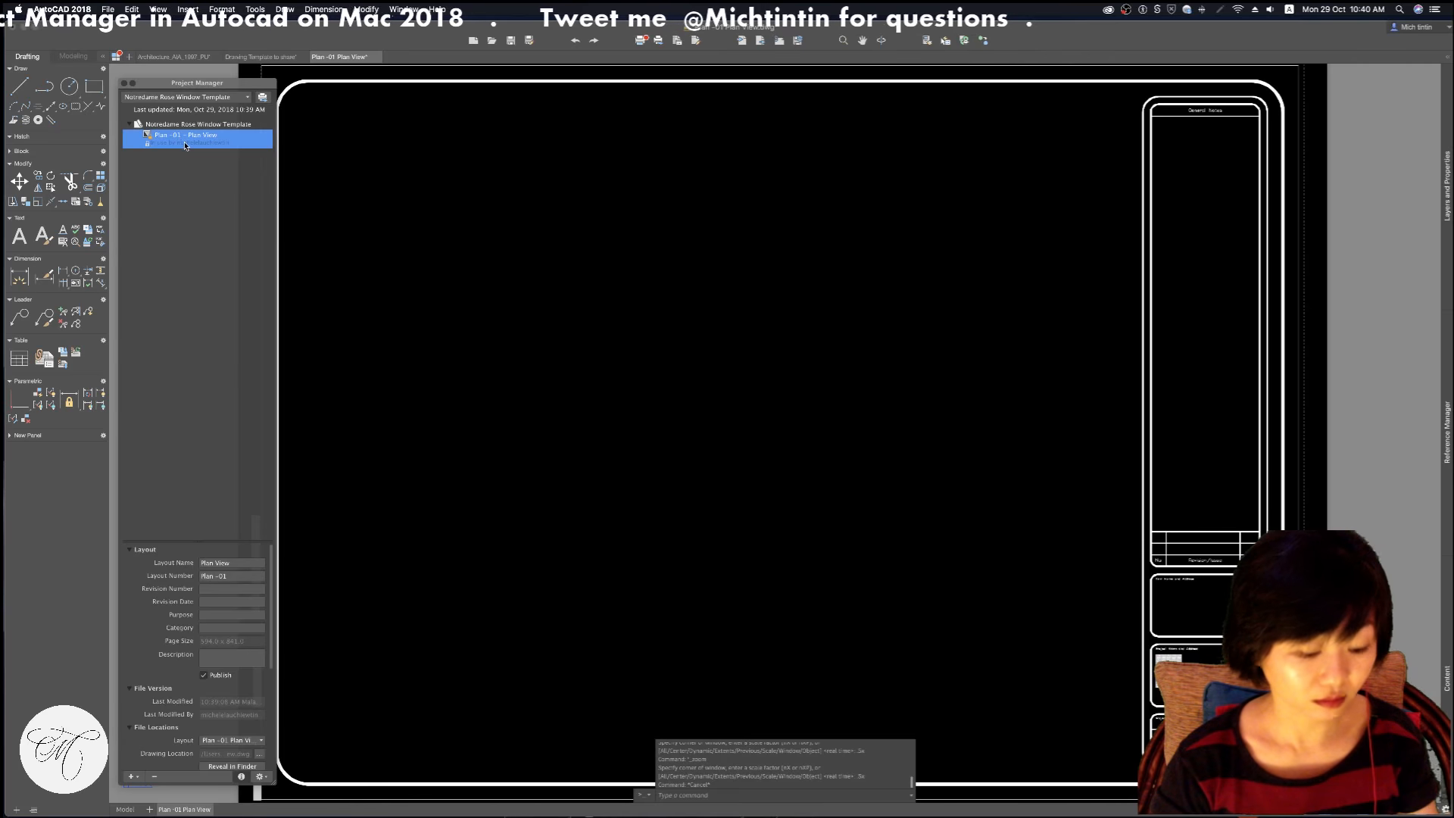
{"action": "right_click", "coordinate": [178, 133]}
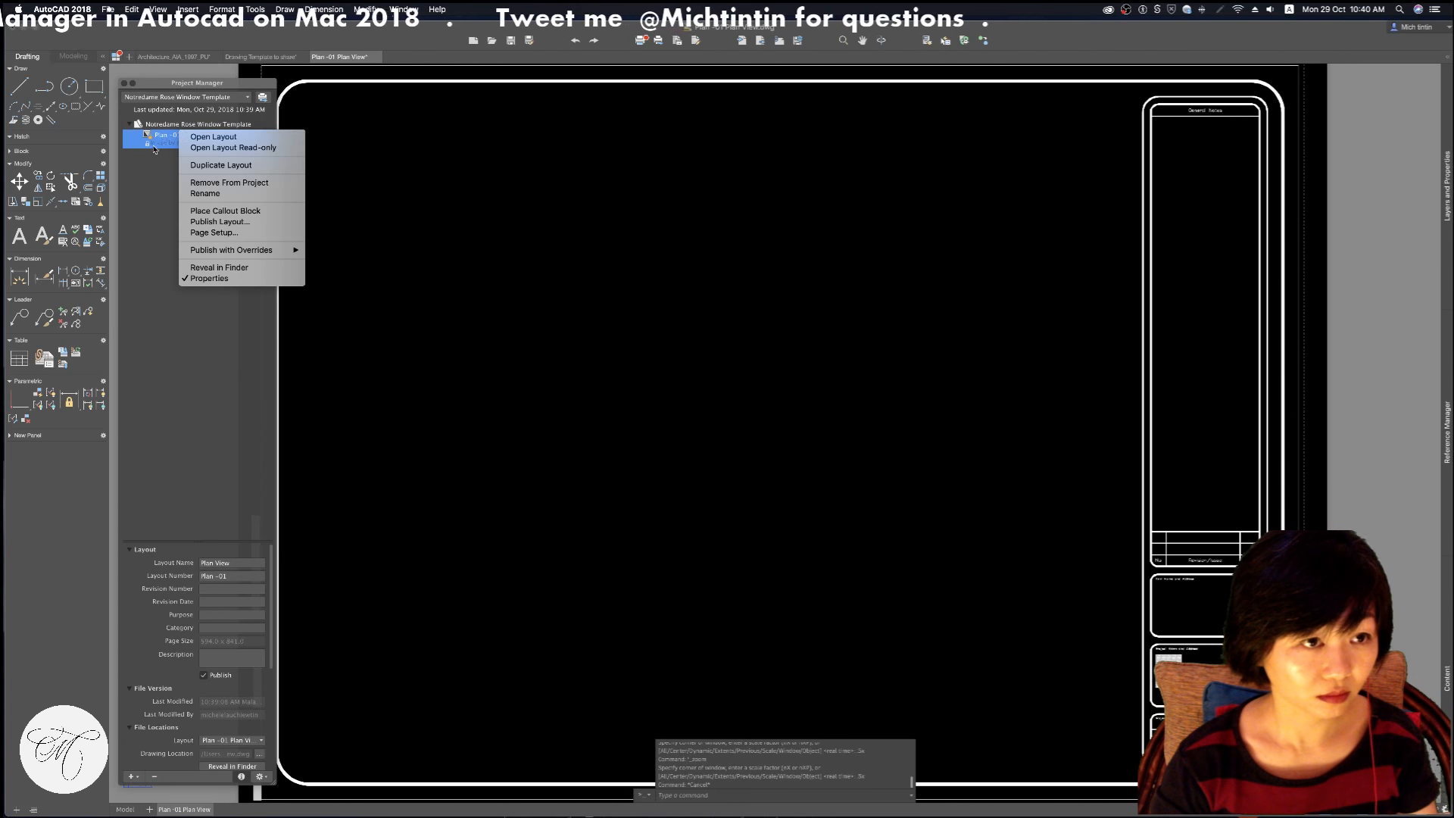
{"action": "left_click", "coordinate": [155, 141]}
{"action": "right_click", "coordinate": [182, 136]}
{"action": "right_click", "coordinate": [156, 188]}
{"action": "left_click", "coordinate": [312, 144]}
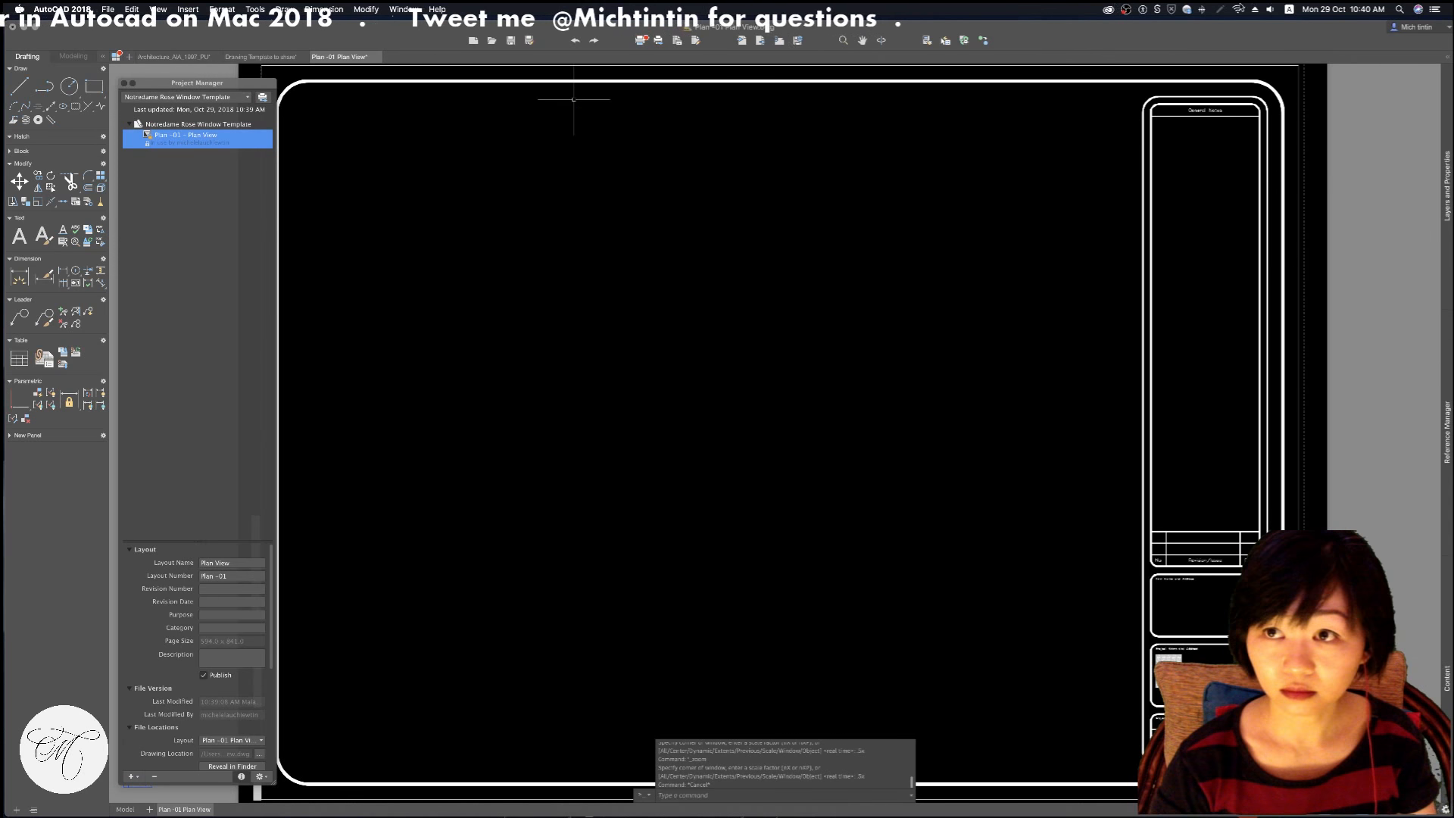
Open the macOS Accessibility Preferences from the accessibility status options
{"action": "left_click", "coordinate": [1220, 9]}
{"action": "left_click", "coordinate": [1144, 13]}
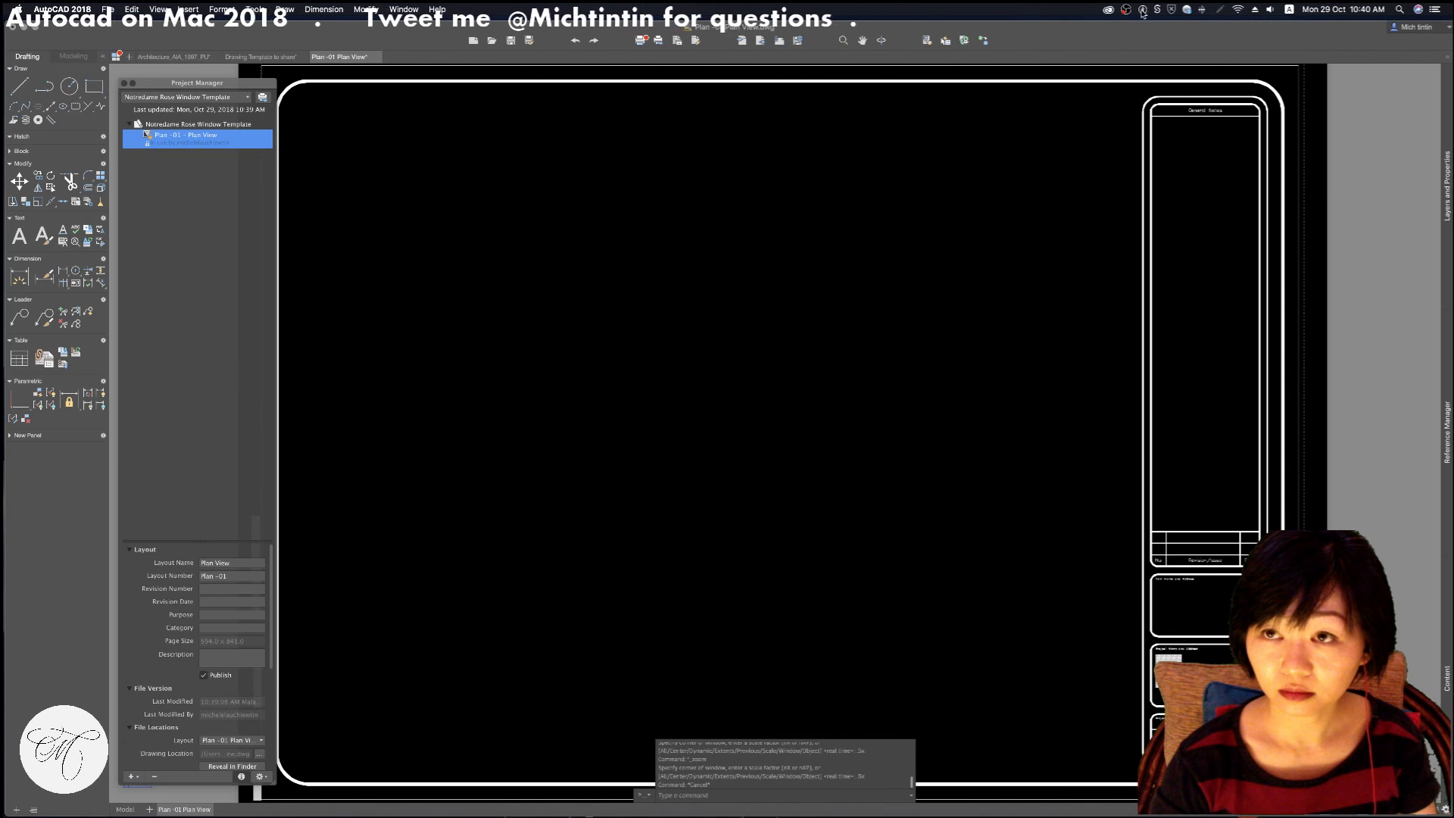
{"action": "left_click", "coordinate": [1144, 11]}
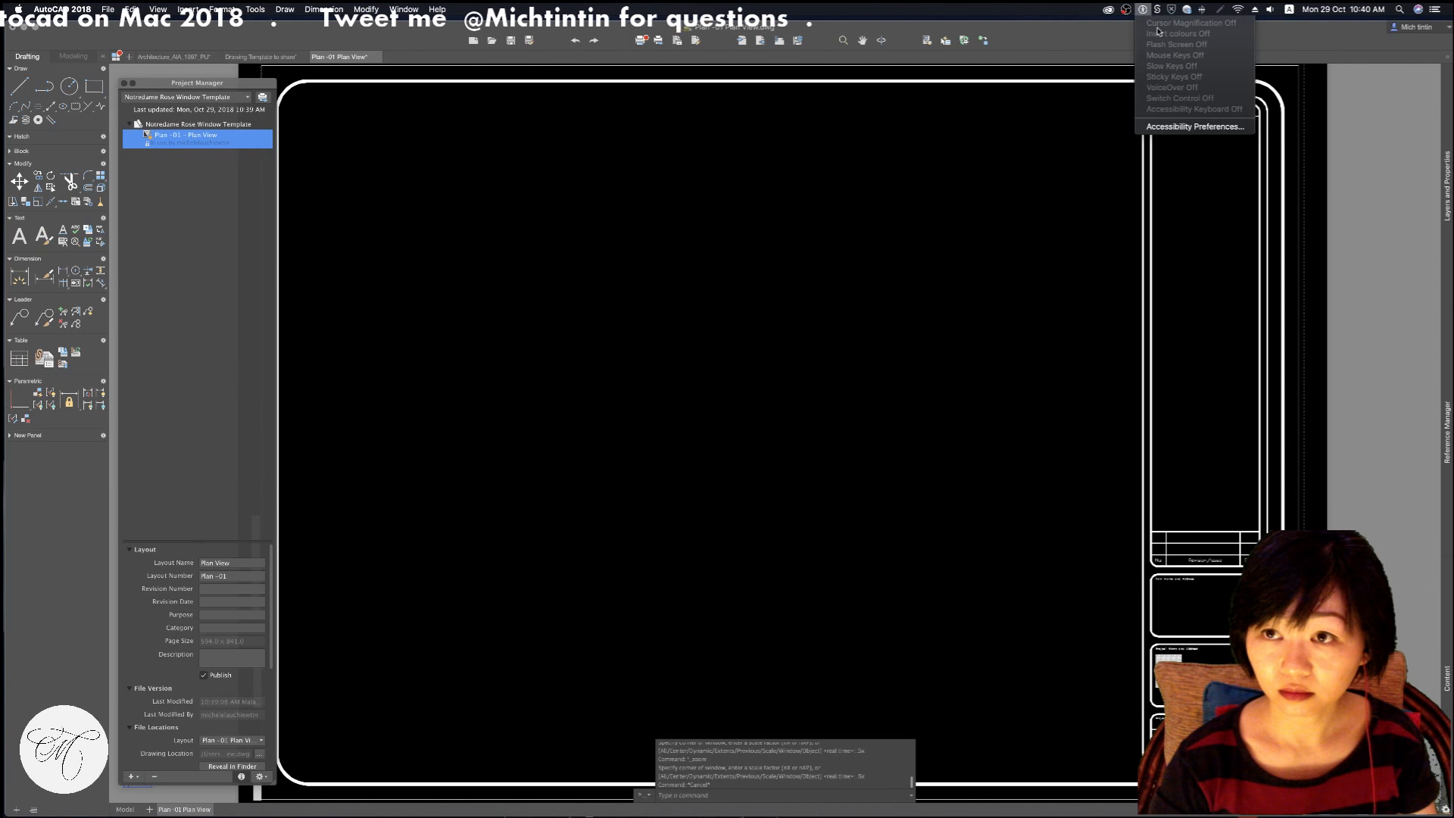
{"action": "left_click", "coordinate": [1182, 128]}
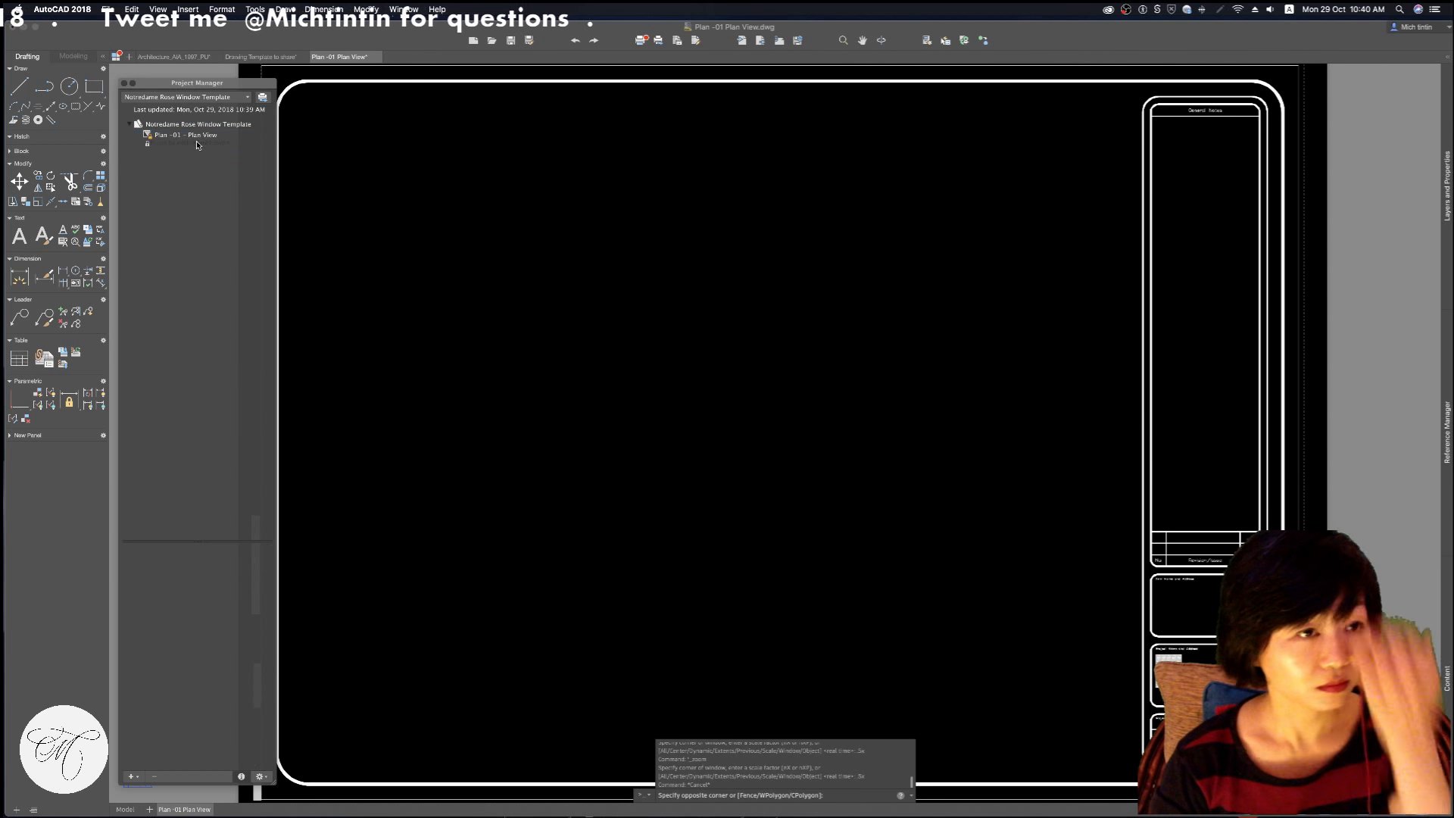
{"action": "left_click", "coordinate": [196, 143]}
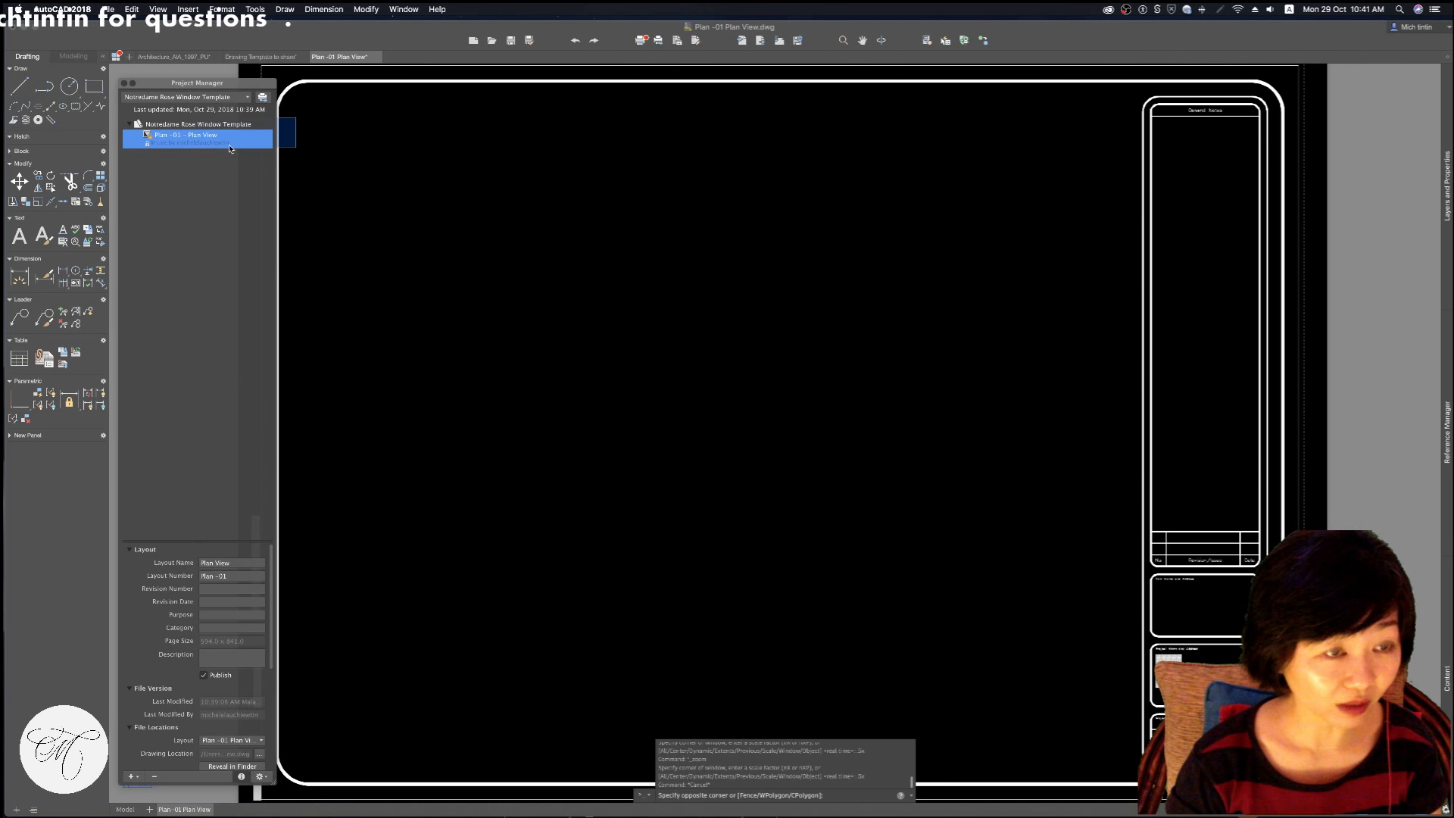
{"action": "left_click", "coordinate": [200, 172]}
{"action": "left_click", "coordinate": [198, 140]}
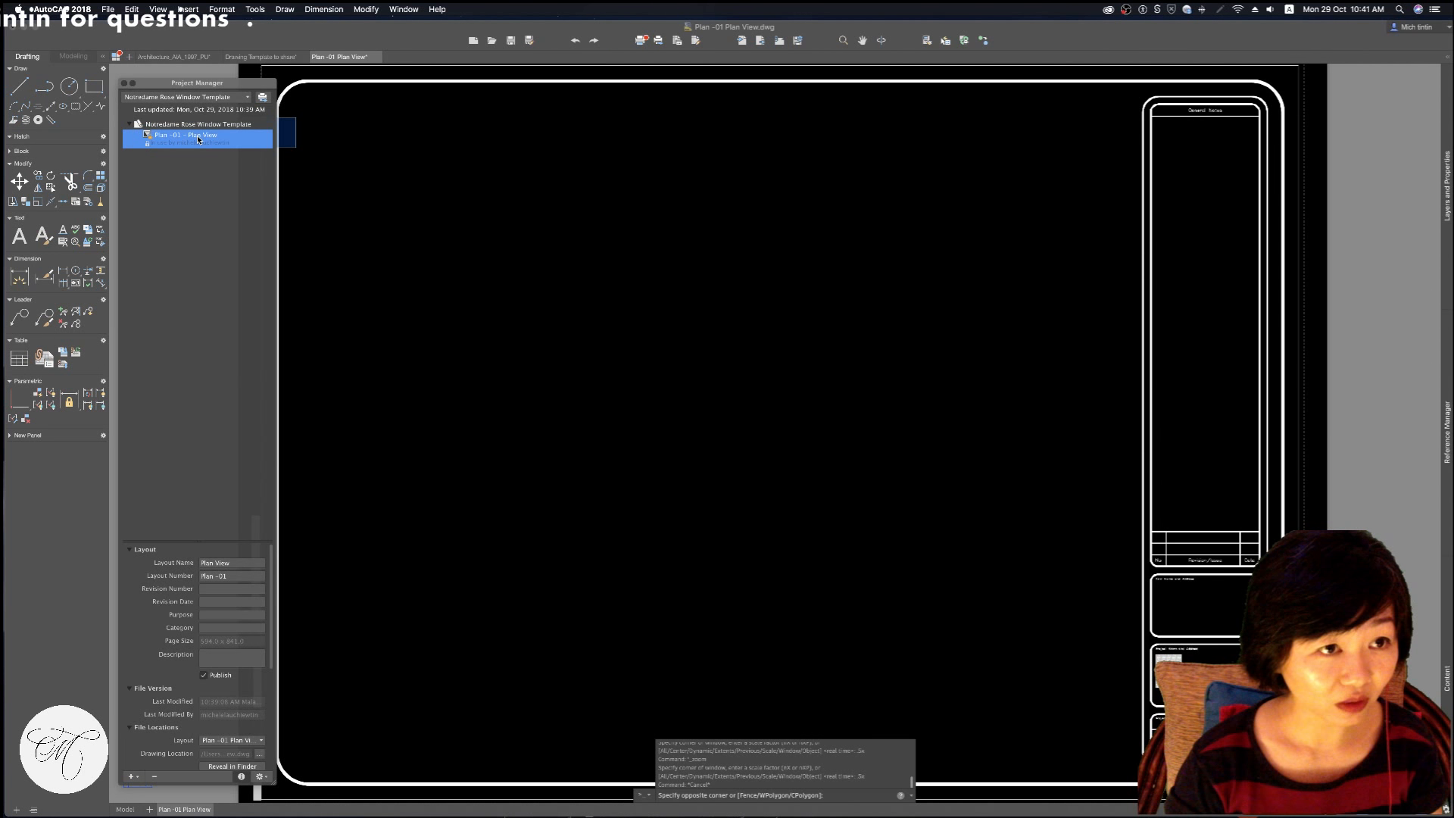
{"action": "left_click", "coordinate": [183, 126]}
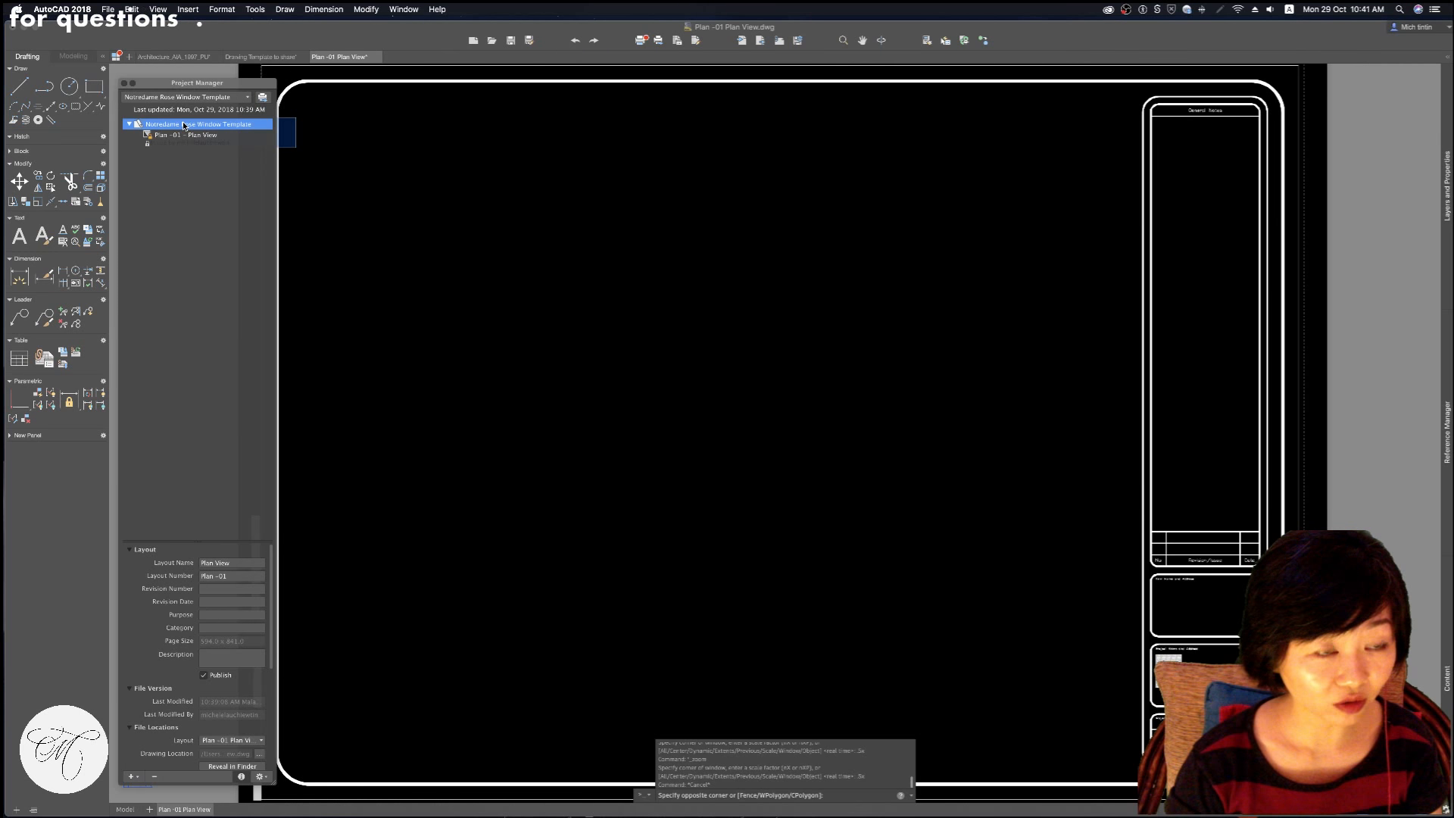
{"action": "right_click", "coordinate": [212, 126]}
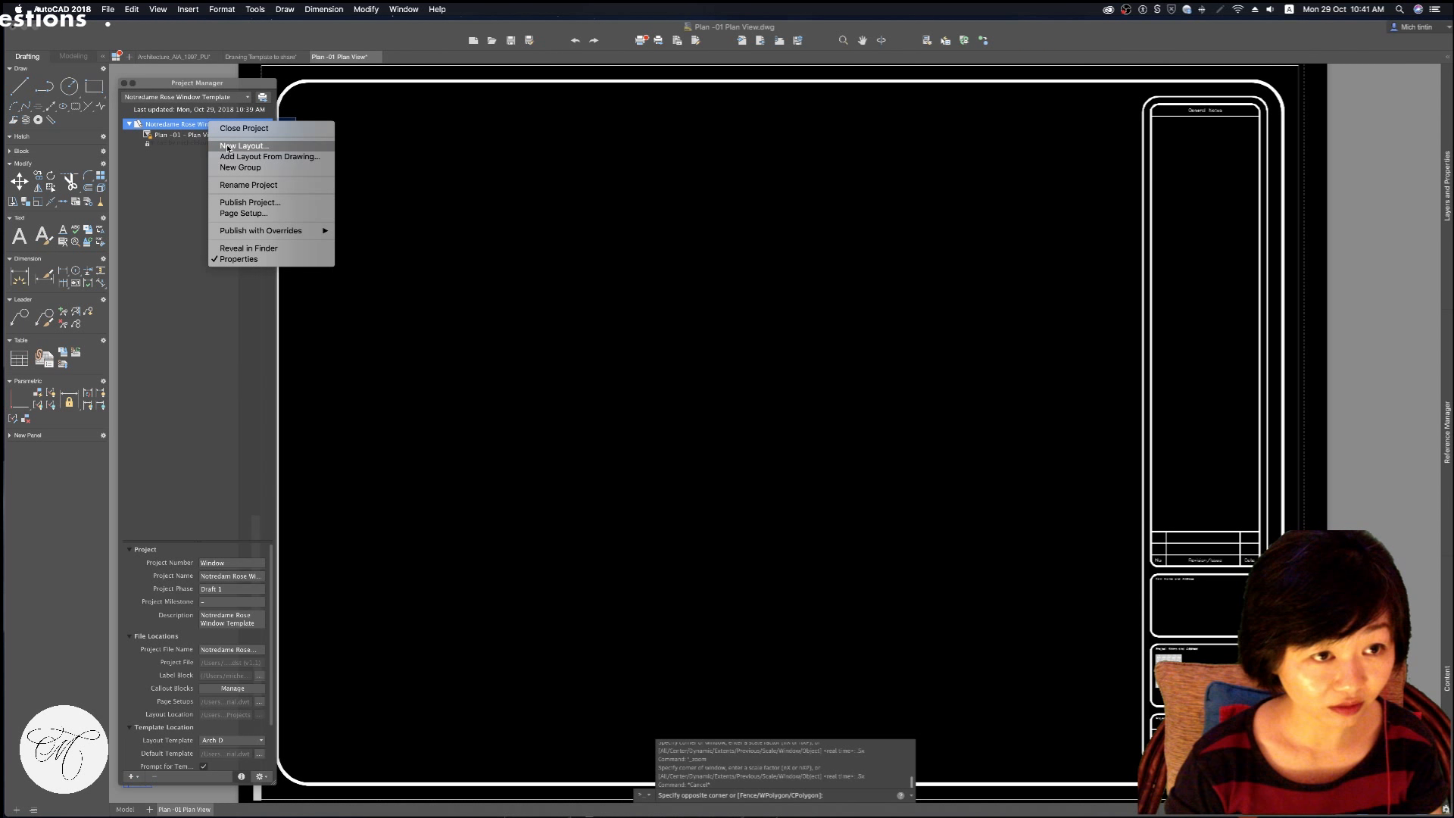
{"action": "left_click", "coordinate": [225, 146]}
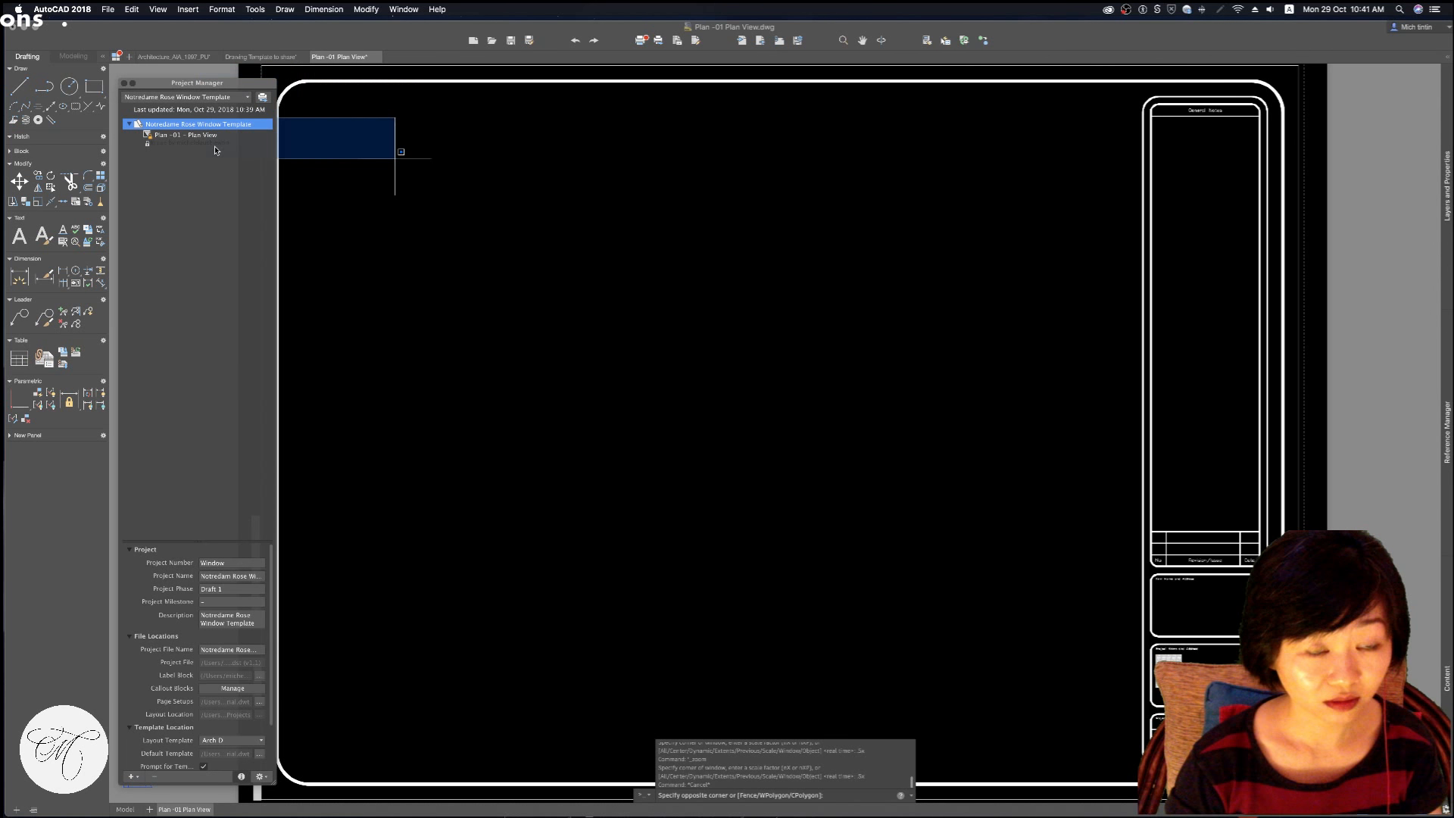
{"action": "left_click", "coordinate": [245, 167]}
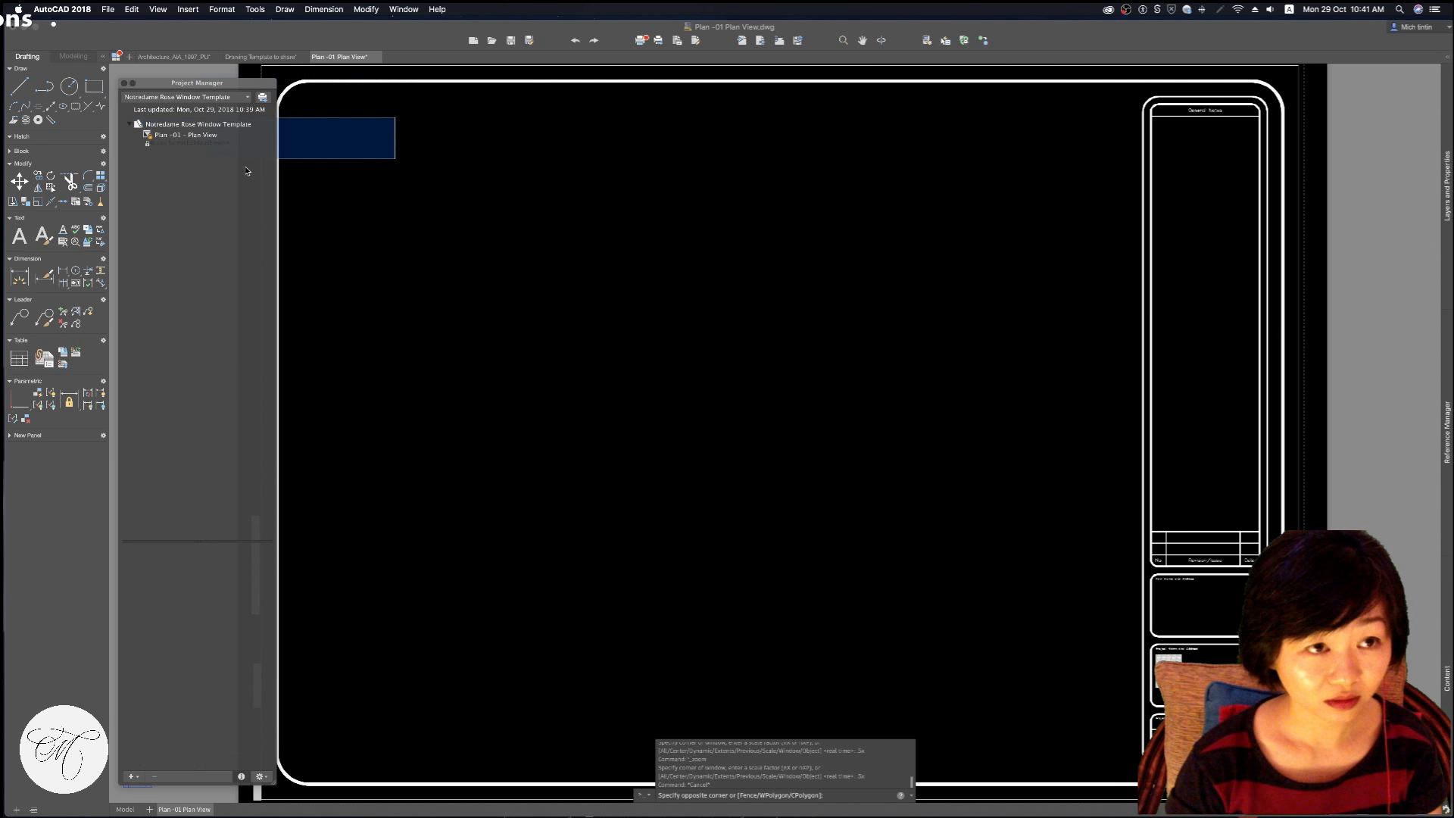
{"action": "left_click", "coordinate": [204, 125]}
{"action": "key", "text": "Escape"}
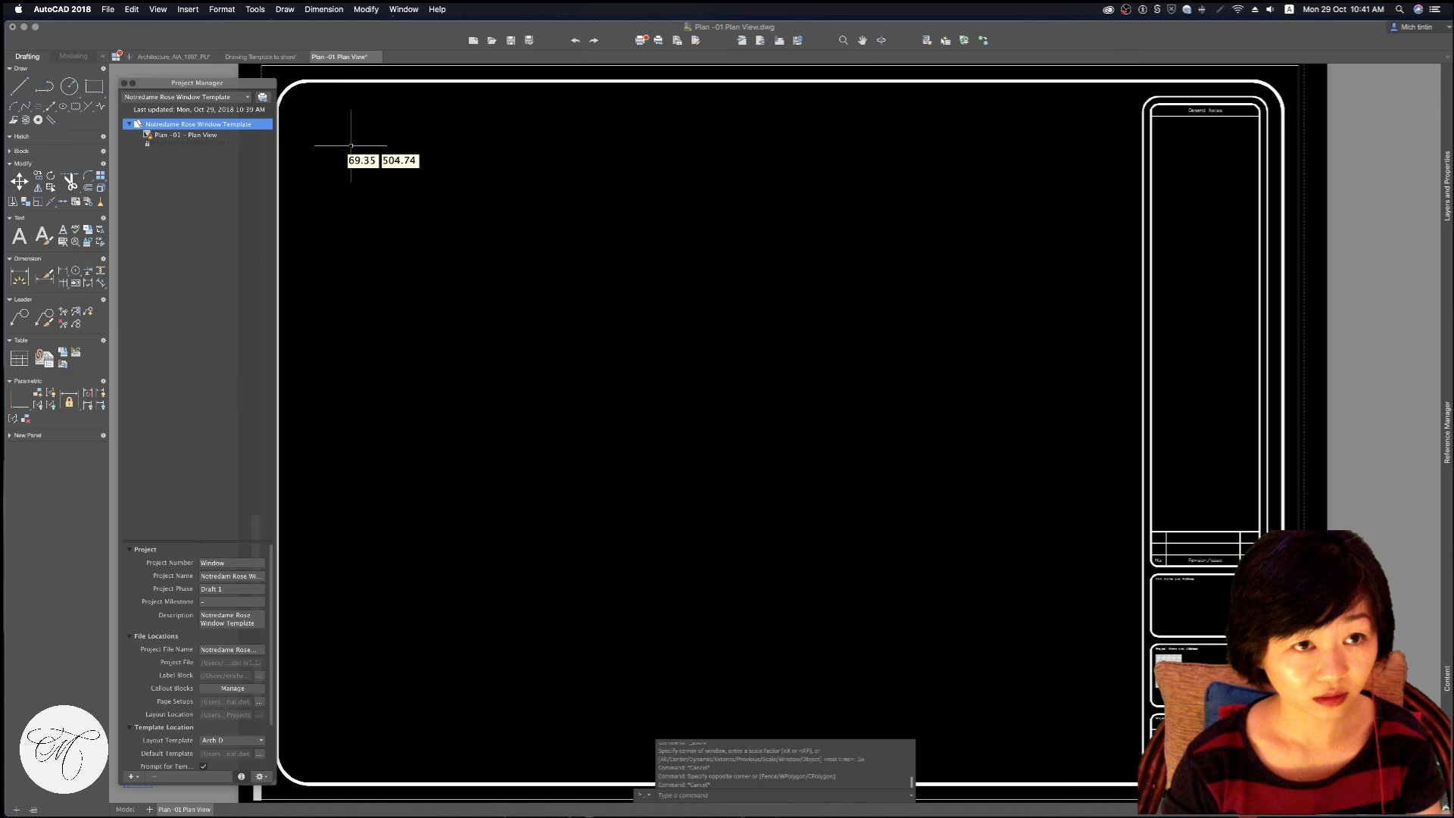
Create a project layout numbered Rose Window 01 and named Elevation from the ISO A1 Architectural Metric.dwt template, saving its drawing as Rose Window 01 Elevation
{"action": "right_click", "coordinate": [201, 125]}
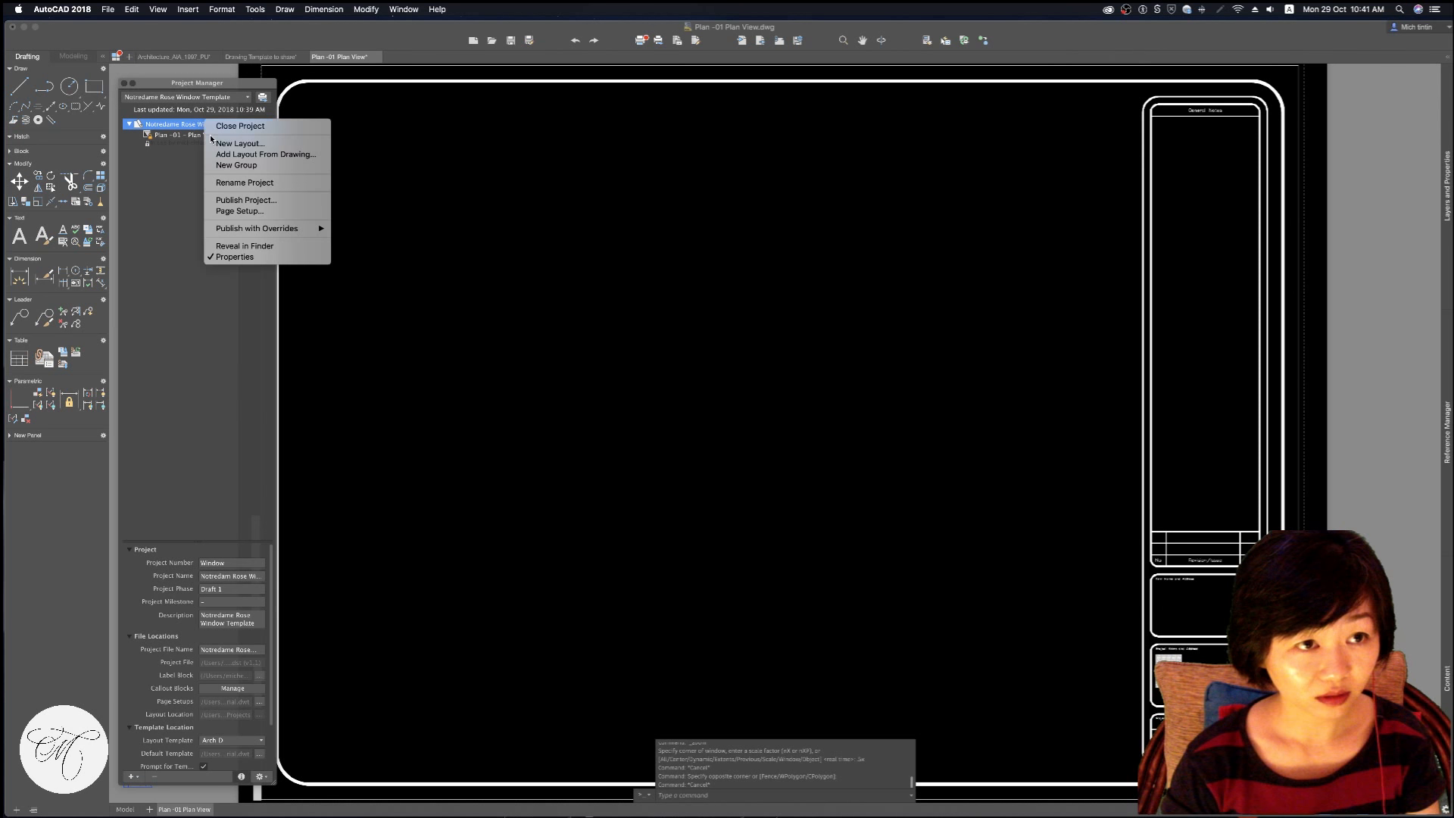
{"action": "left_click", "coordinate": [214, 138]}
{"action": "right_click", "coordinate": [219, 124]}
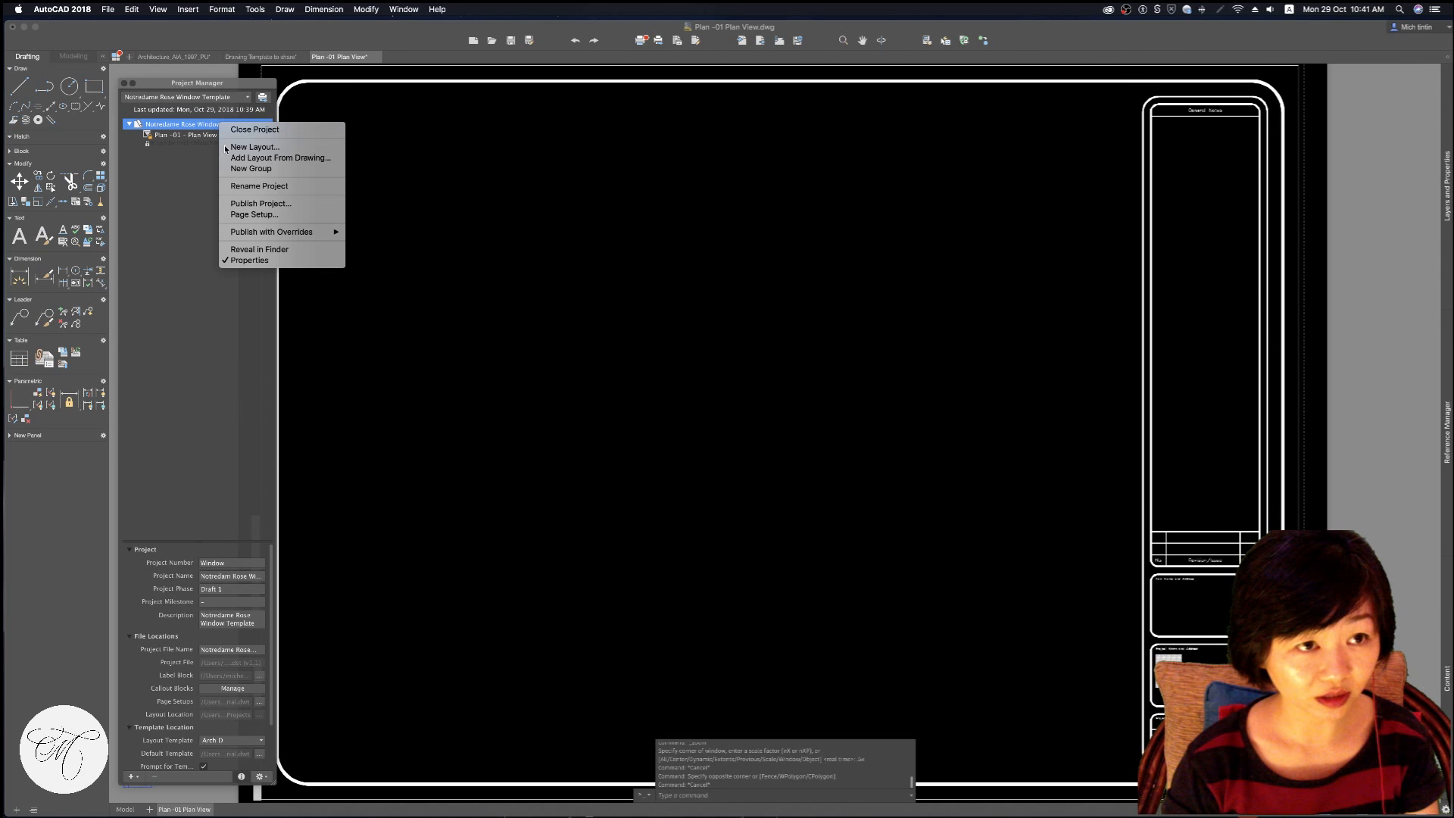
{"action": "left_click", "coordinate": [228, 147]}
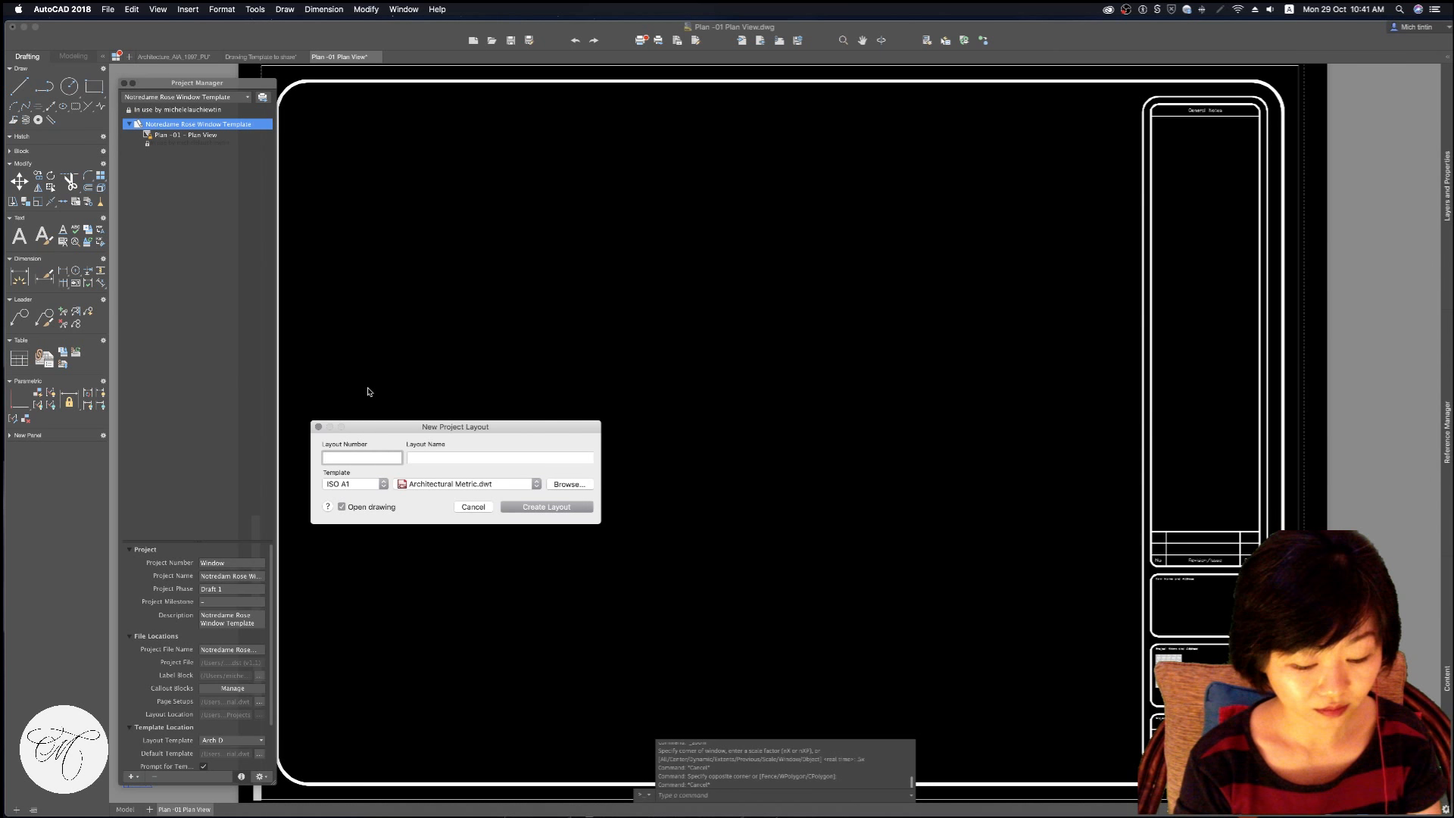
{"action": "type", "text": "Rose Window"}
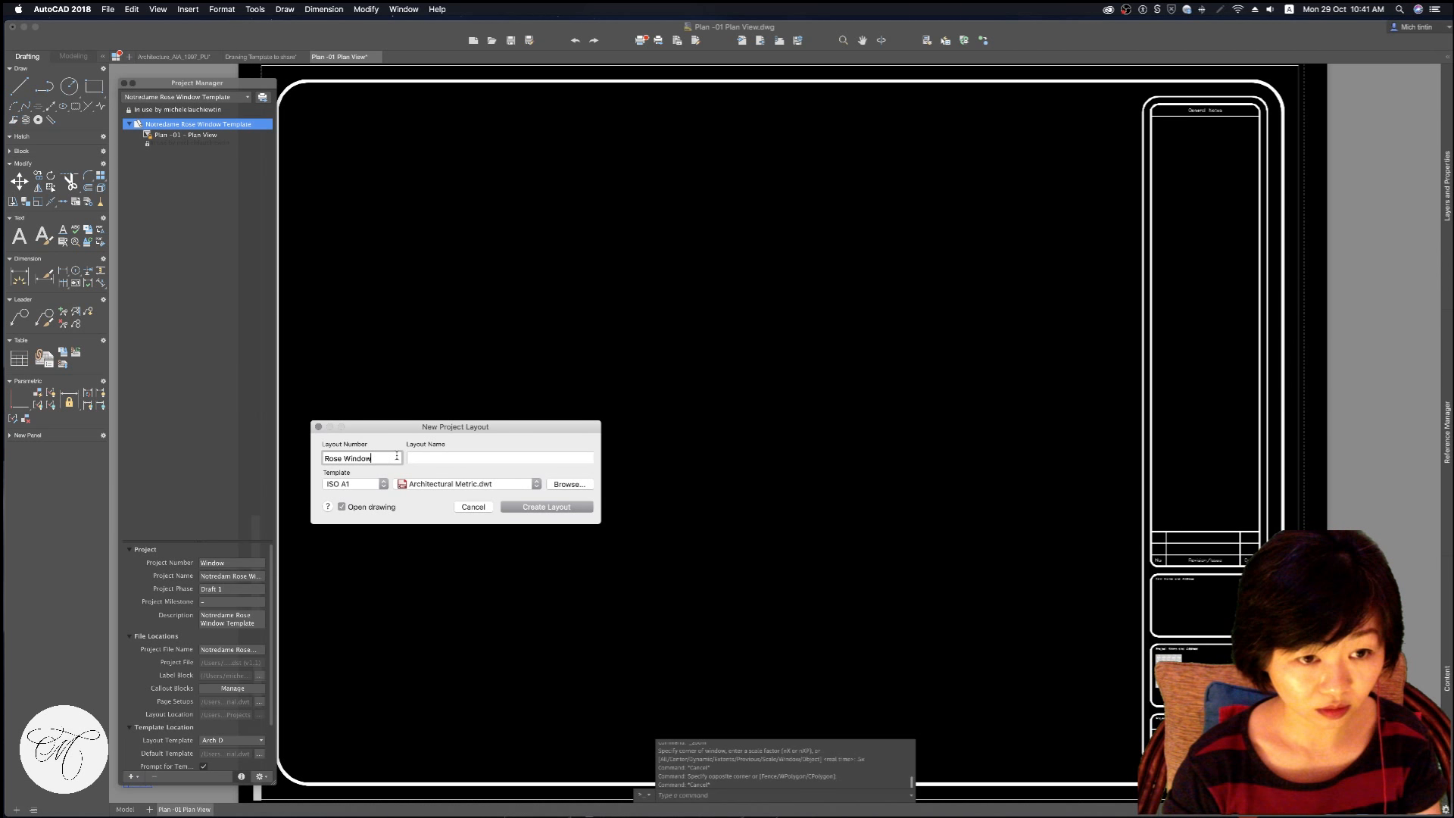
{"action": "type", "text": " 01"}
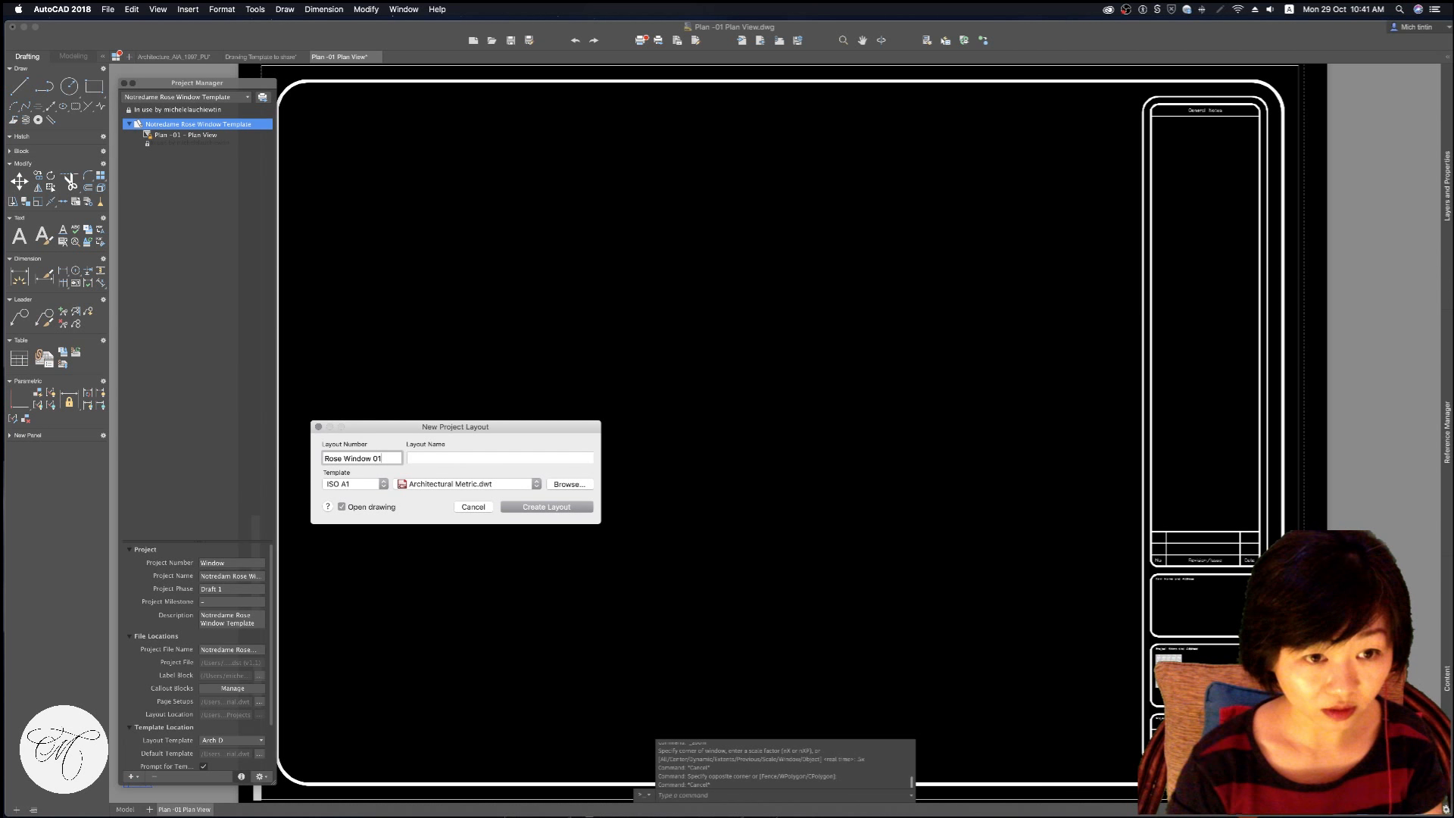
{"action": "key", "text": "Tab"}
{"action": "type", "text": "E"}
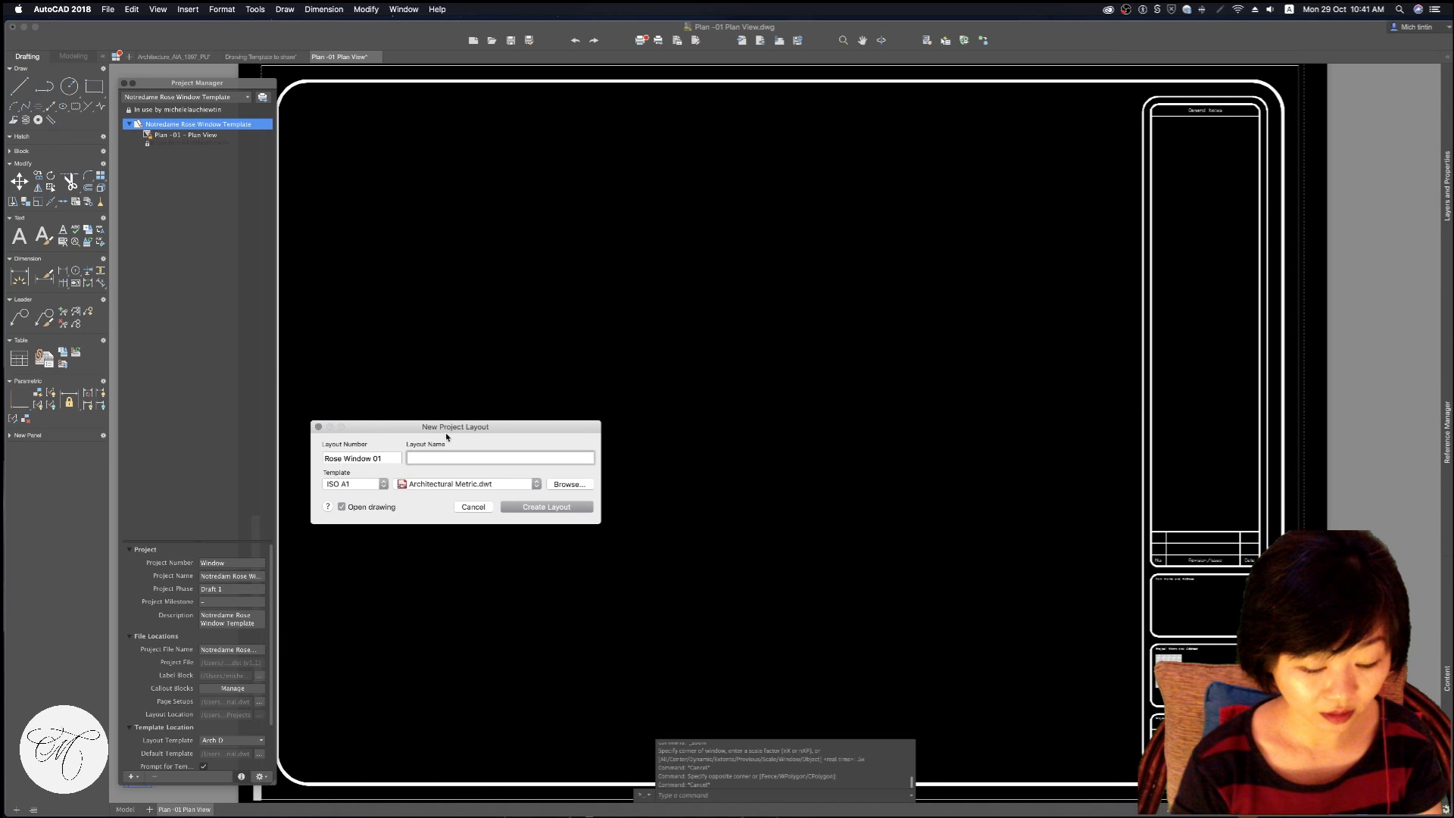
{"action": "type", "text": "levation"}
{"action": "left_click", "coordinate": [556, 506]}
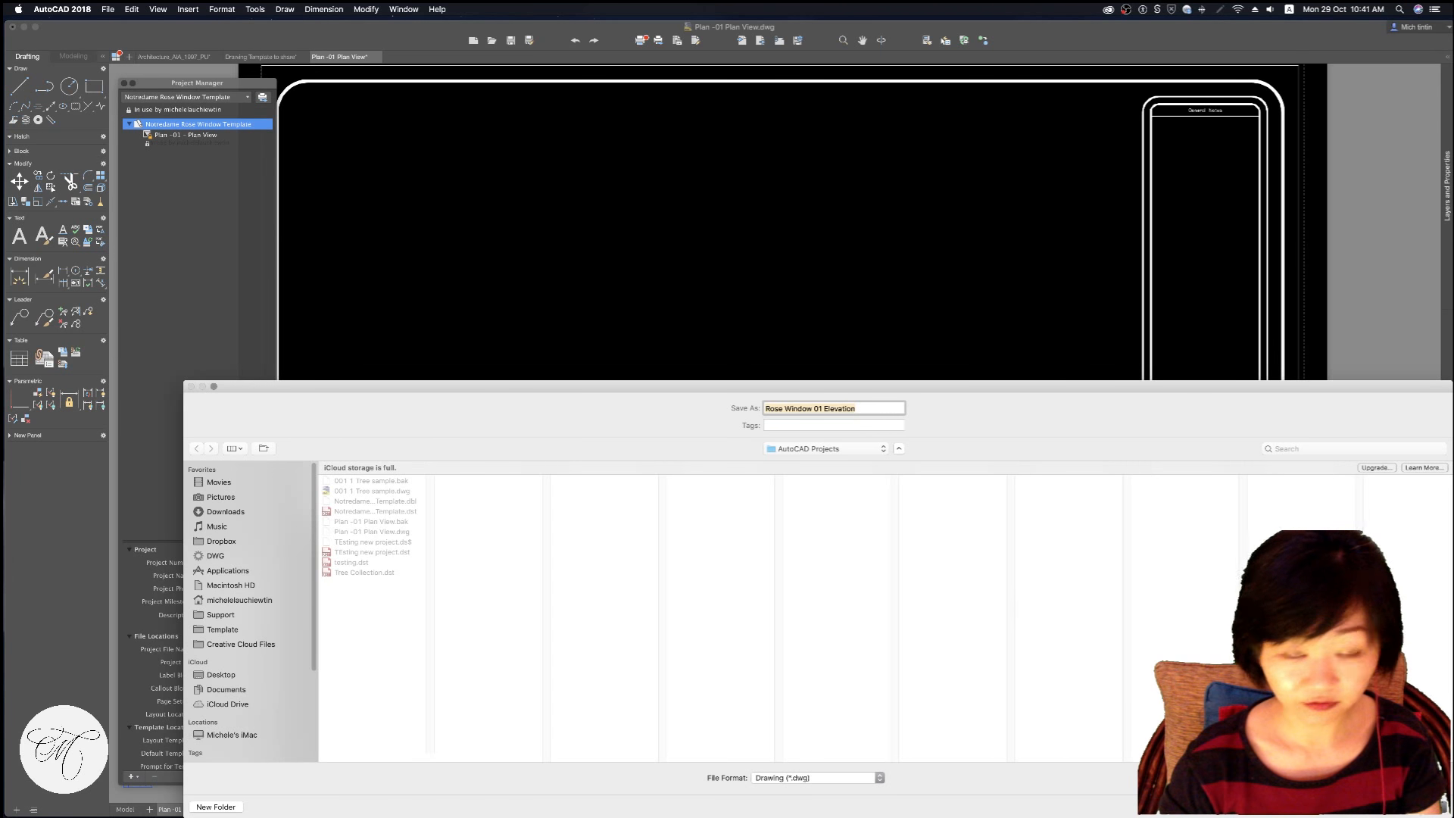
{"action": "key", "text": "Return"}
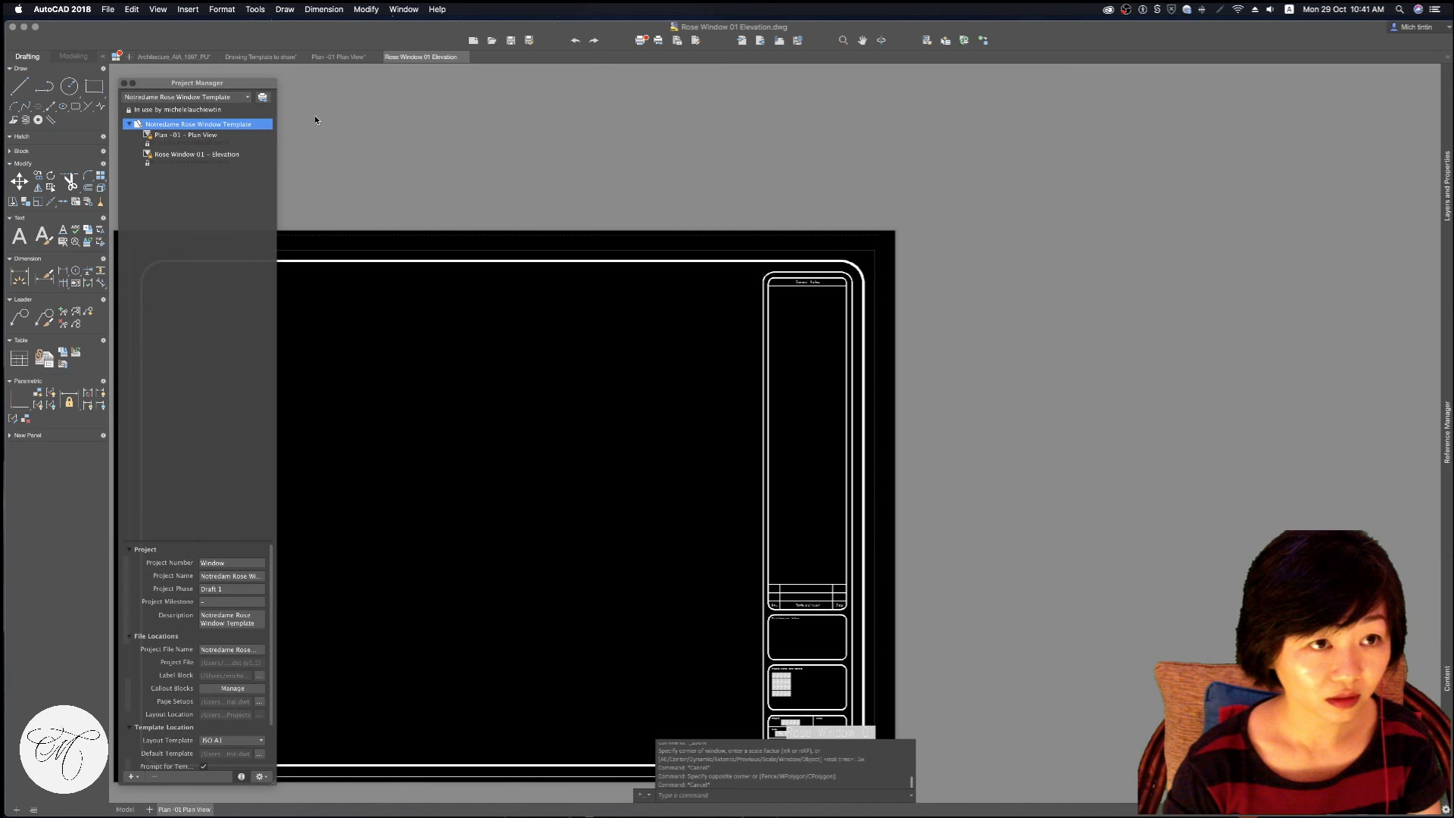
Rename the Plan -01 - Plan View layout in the project to Rose Window 01 - Plan View
{"action": "left_click", "coordinate": [220, 152]}
{"action": "left_click", "coordinate": [202, 139]}
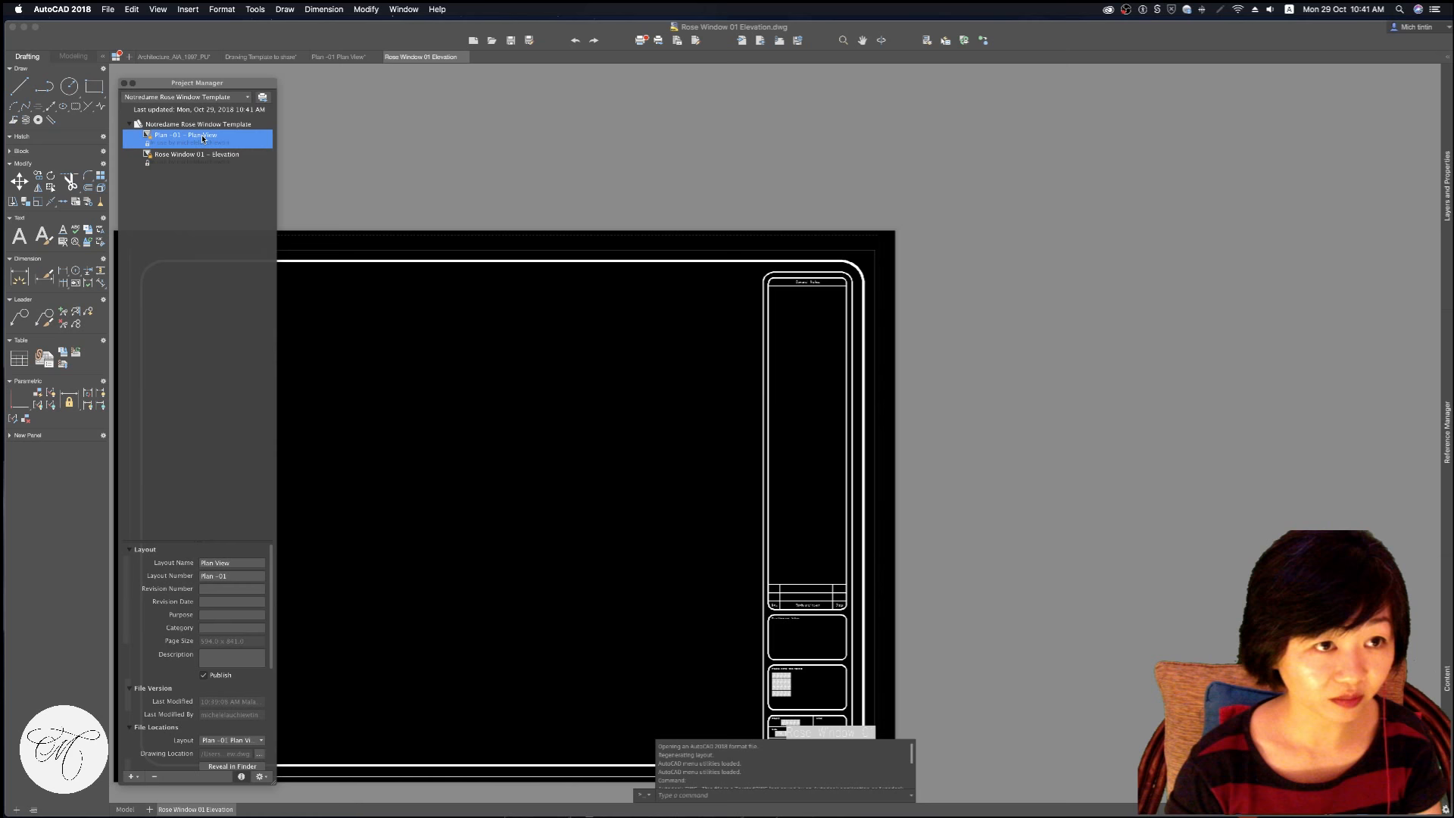
{"action": "right_click", "coordinate": [174, 134]}
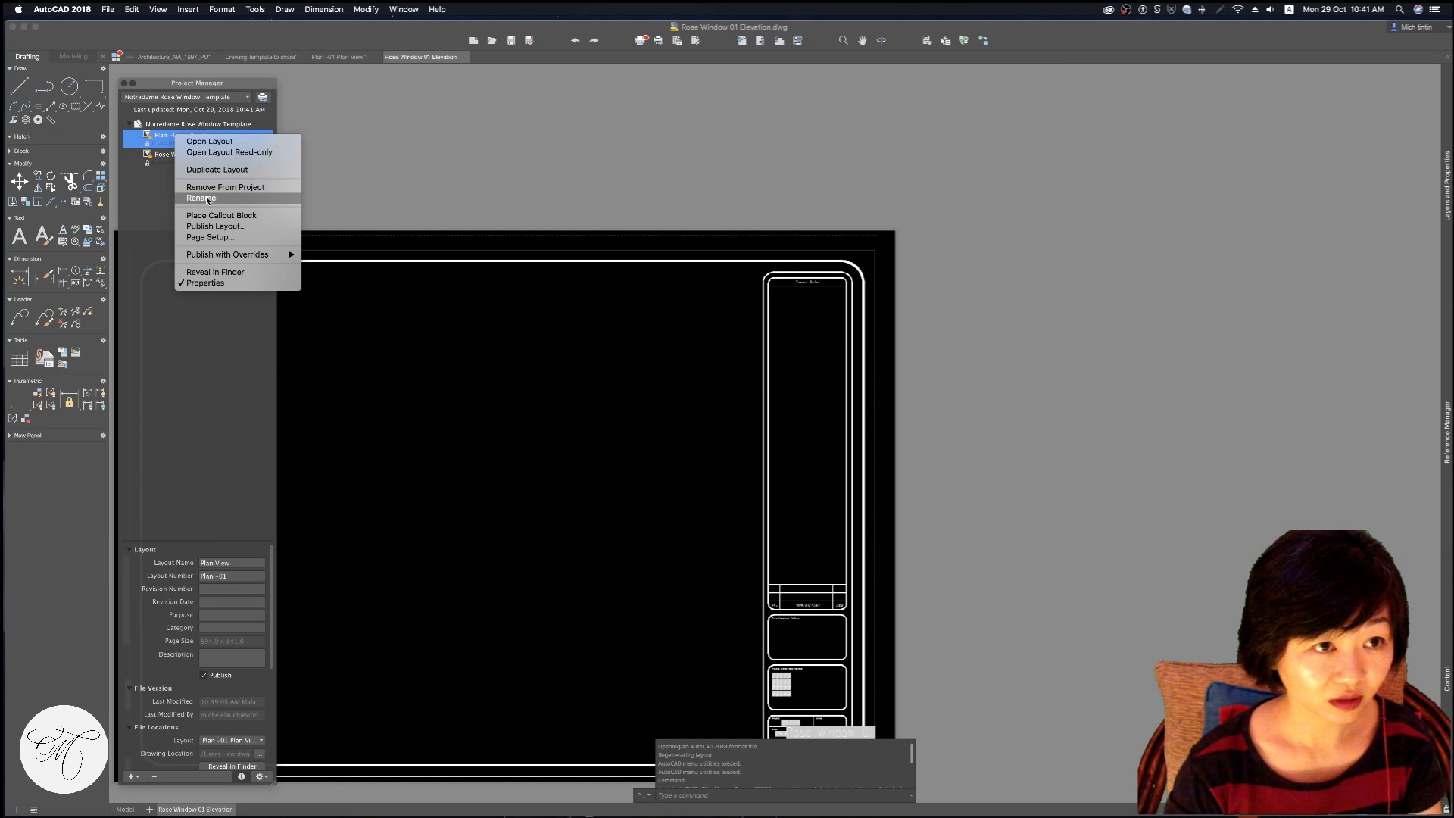
{"action": "left_click", "coordinate": [209, 199]}
{"action": "left_click", "coordinate": [175, 136]}
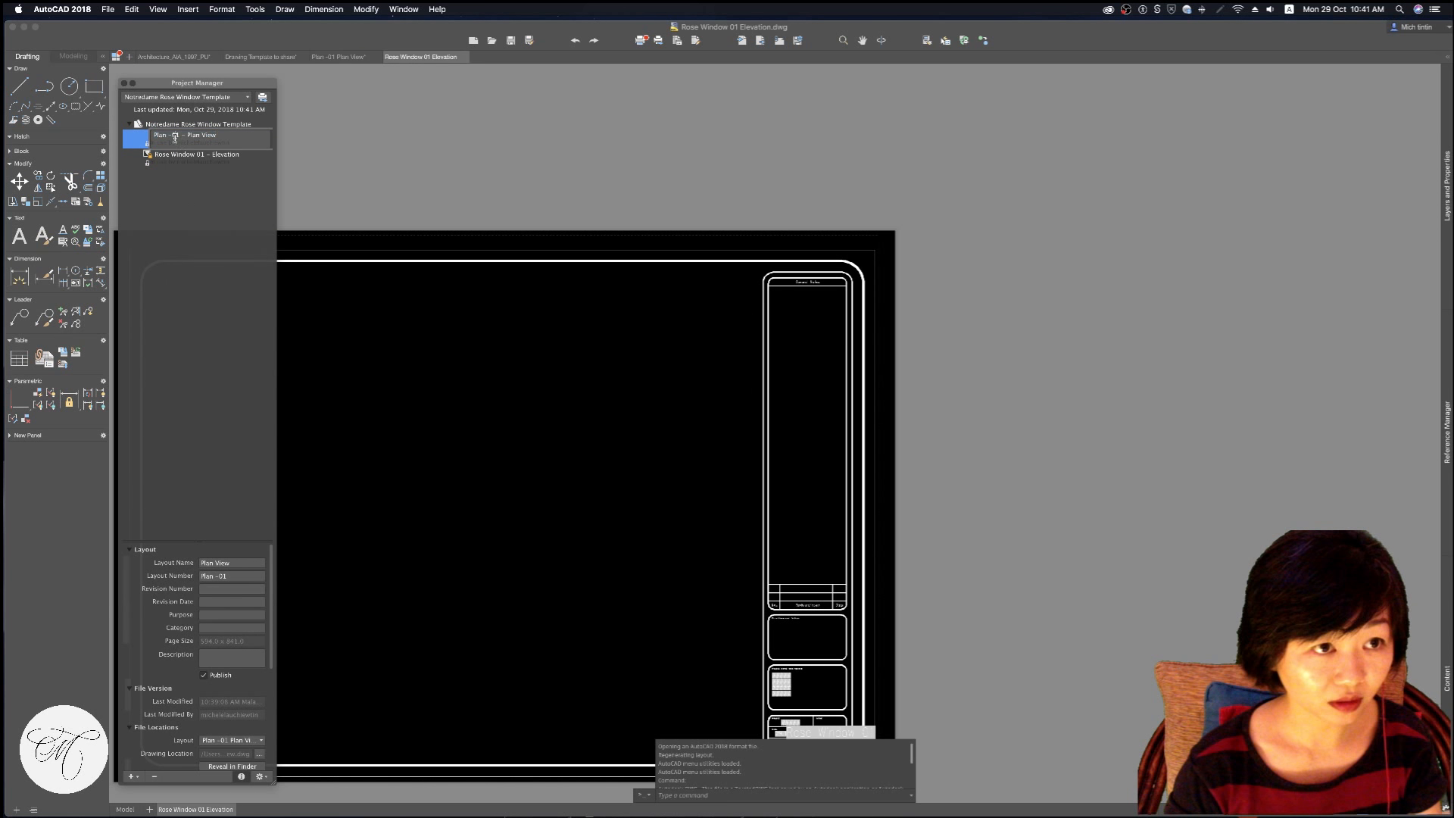
{"action": "key", "text": "BackSpace"}
{"action": "key", "text": "BackSpace"}
{"action": "key", "text": "BackSpace"}
{"action": "key", "text": "BackSpace"}
{"action": "key", "text": "BackSpace"}
{"action": "key", "text": "BackSpace"}
{"action": "type", "text": "Rose"}
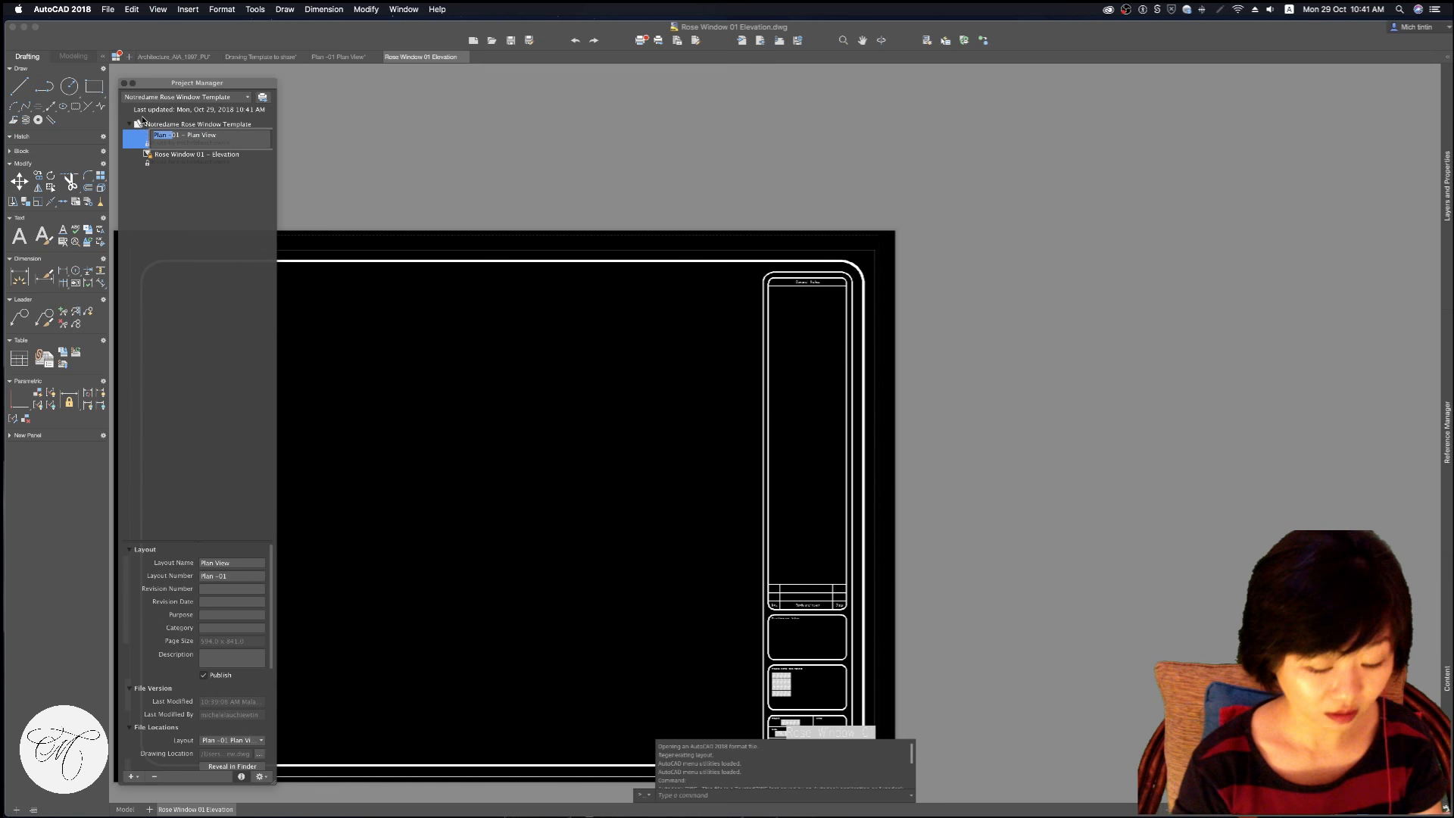
{"action": "type", "text": " win"}
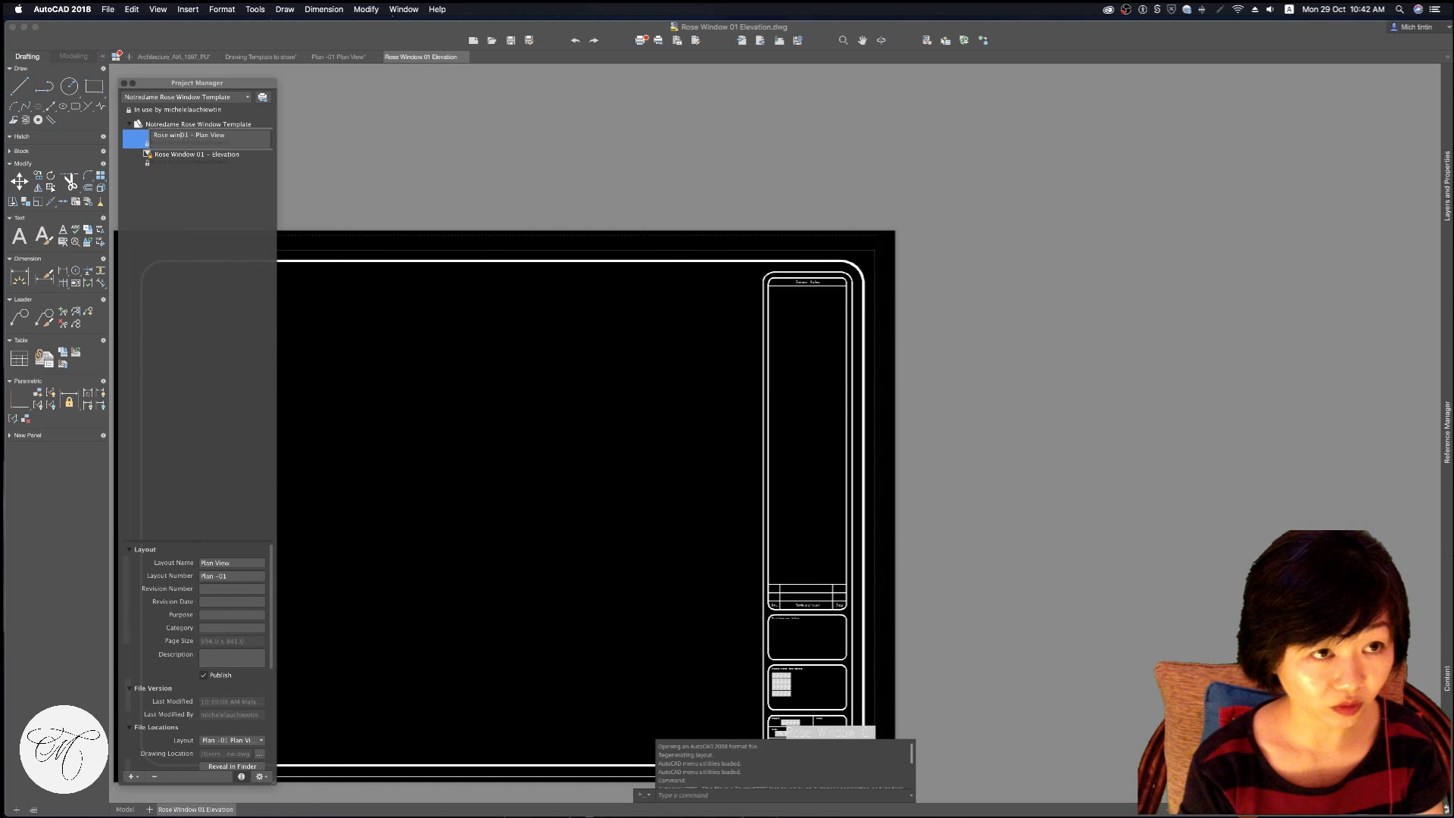
{"action": "key", "text": "BackSpace"}
{"action": "key", "text": "BackSpace"}
{"action": "type", "text": "Window"}
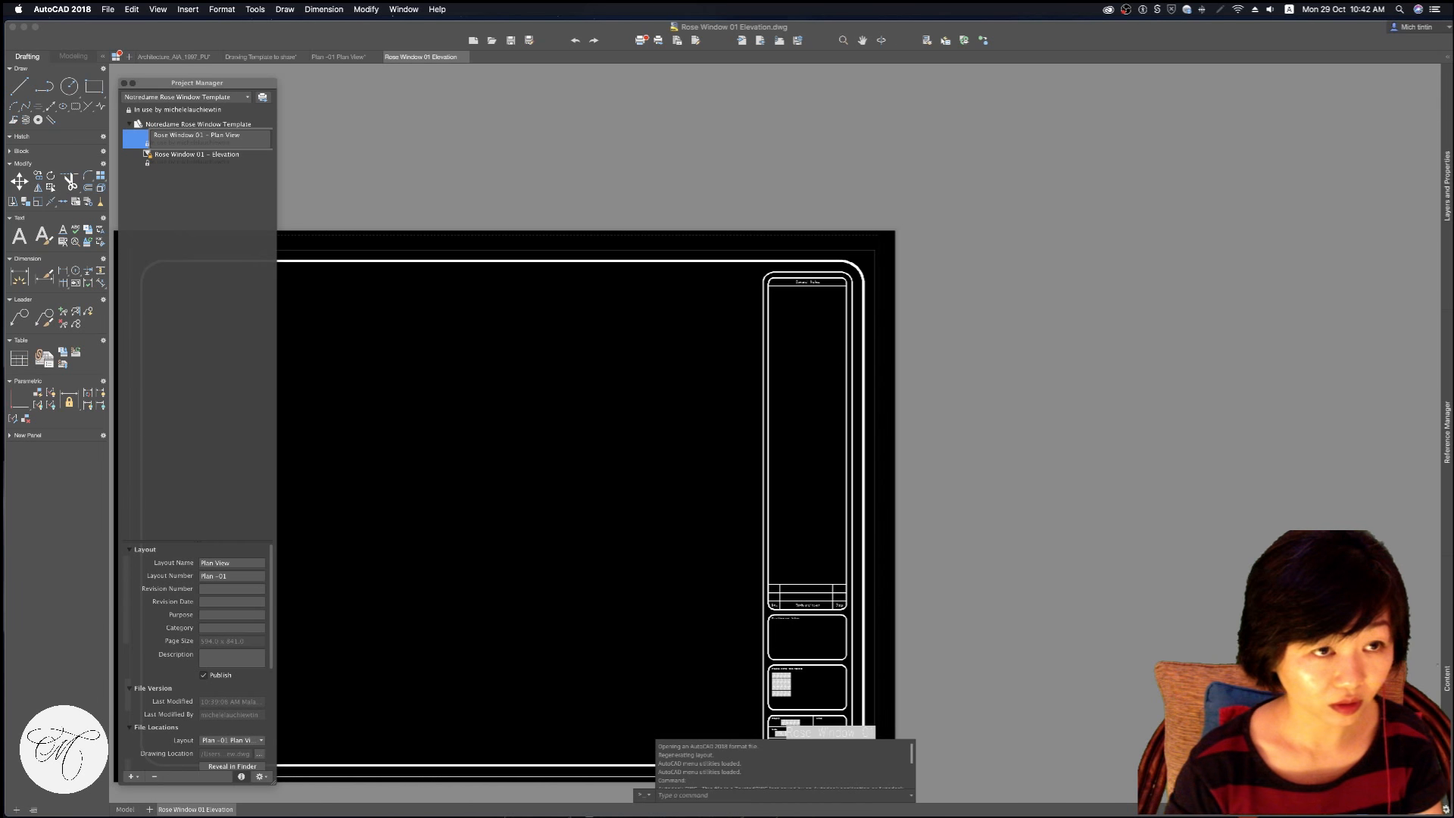
{"action": "key", "text": "Return"}
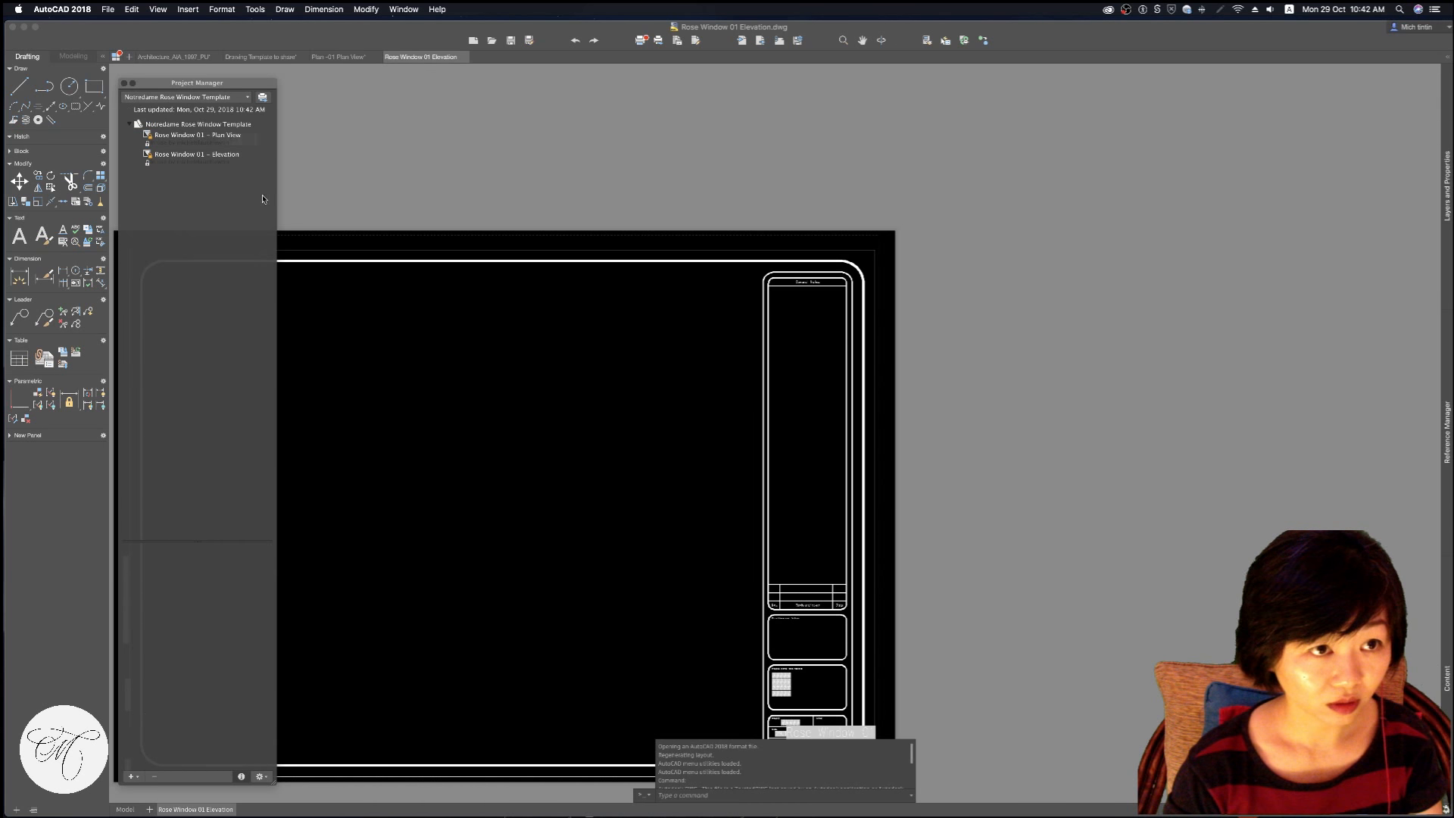
Check the properties of the Notredame Rose Window Template project and of its Plan View layout
{"action": "left_click", "coordinate": [232, 156]}
{"action": "left_click", "coordinate": [236, 125]}
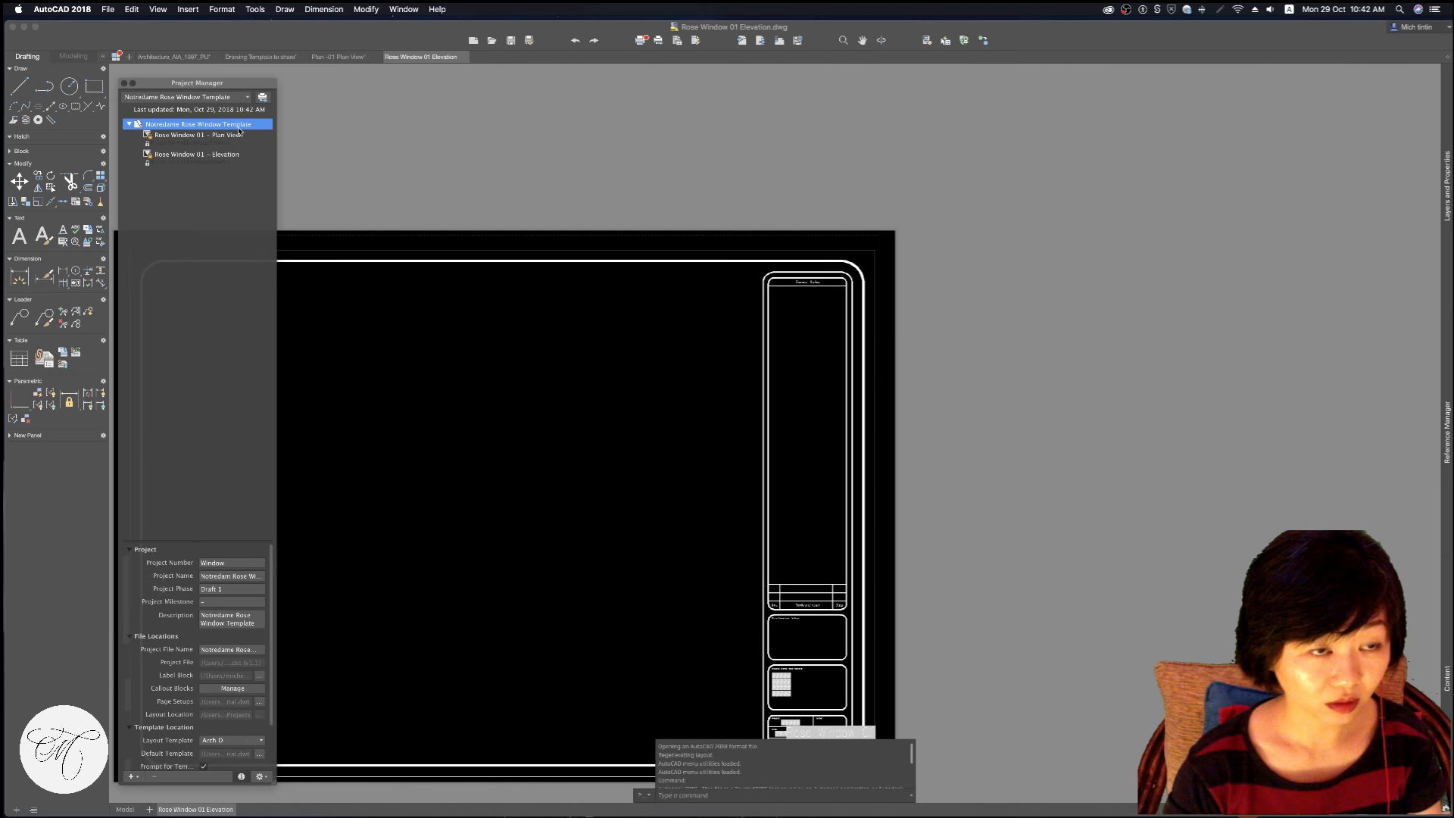
{"action": "left_click", "coordinate": [238, 137]}
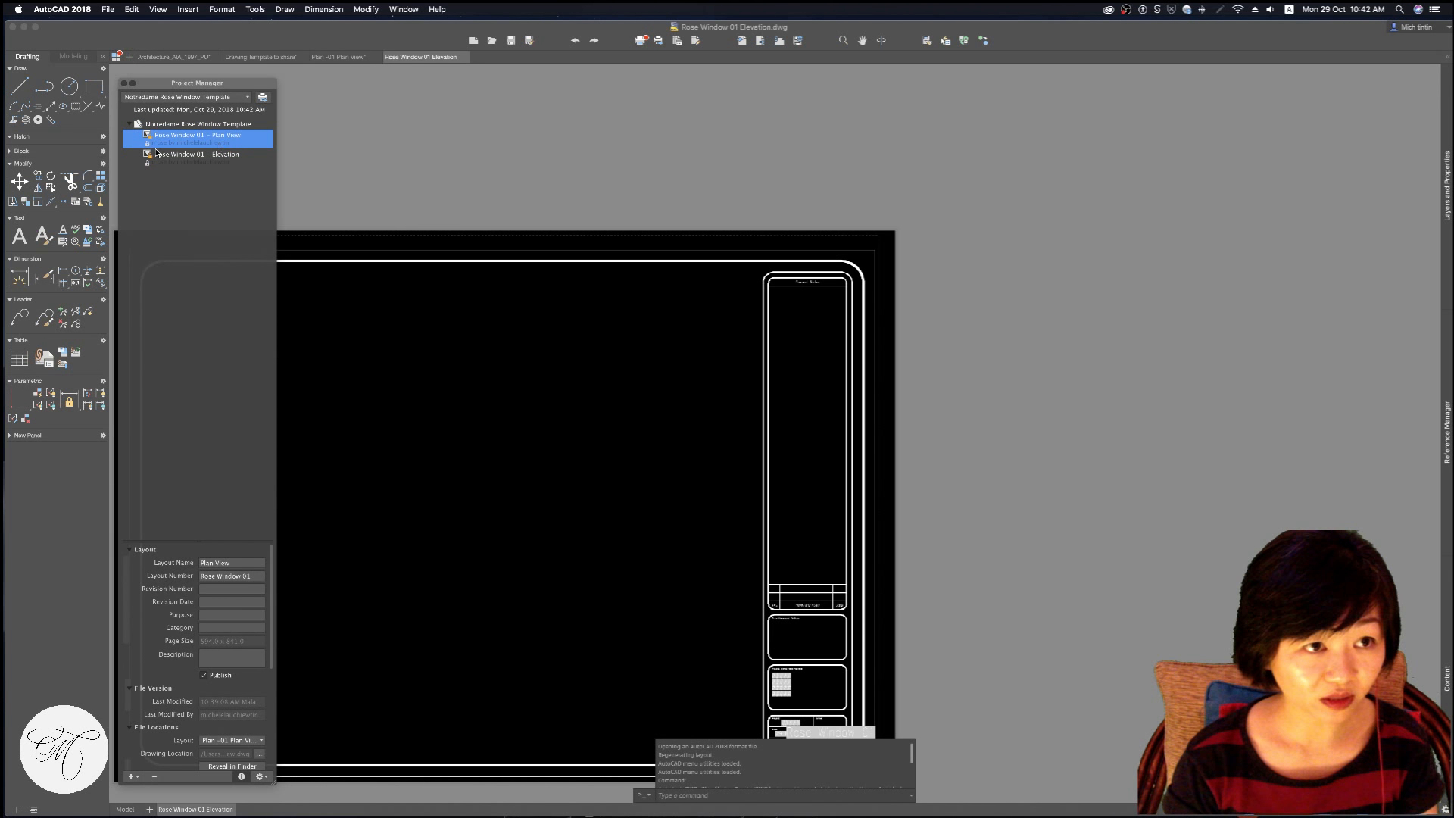
Cancel the stray selection window and close the Rose Window 01 Elevation drawing
{"action": "left_click", "coordinate": [328, 163]}
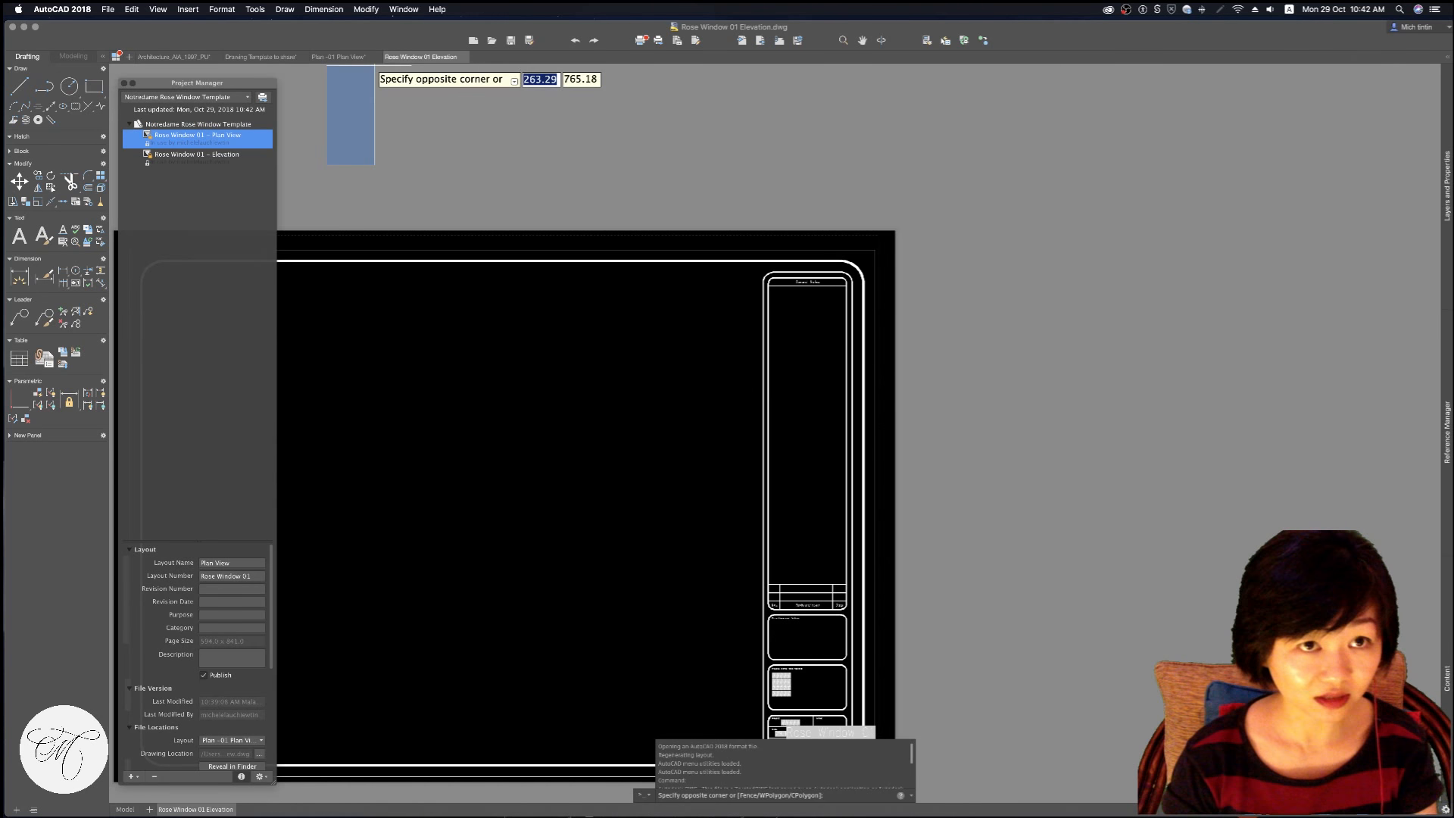
{"action": "key", "text": "Escape"}
{"action": "key", "text": "Escape"}
{"action": "key", "text": "Escape"}
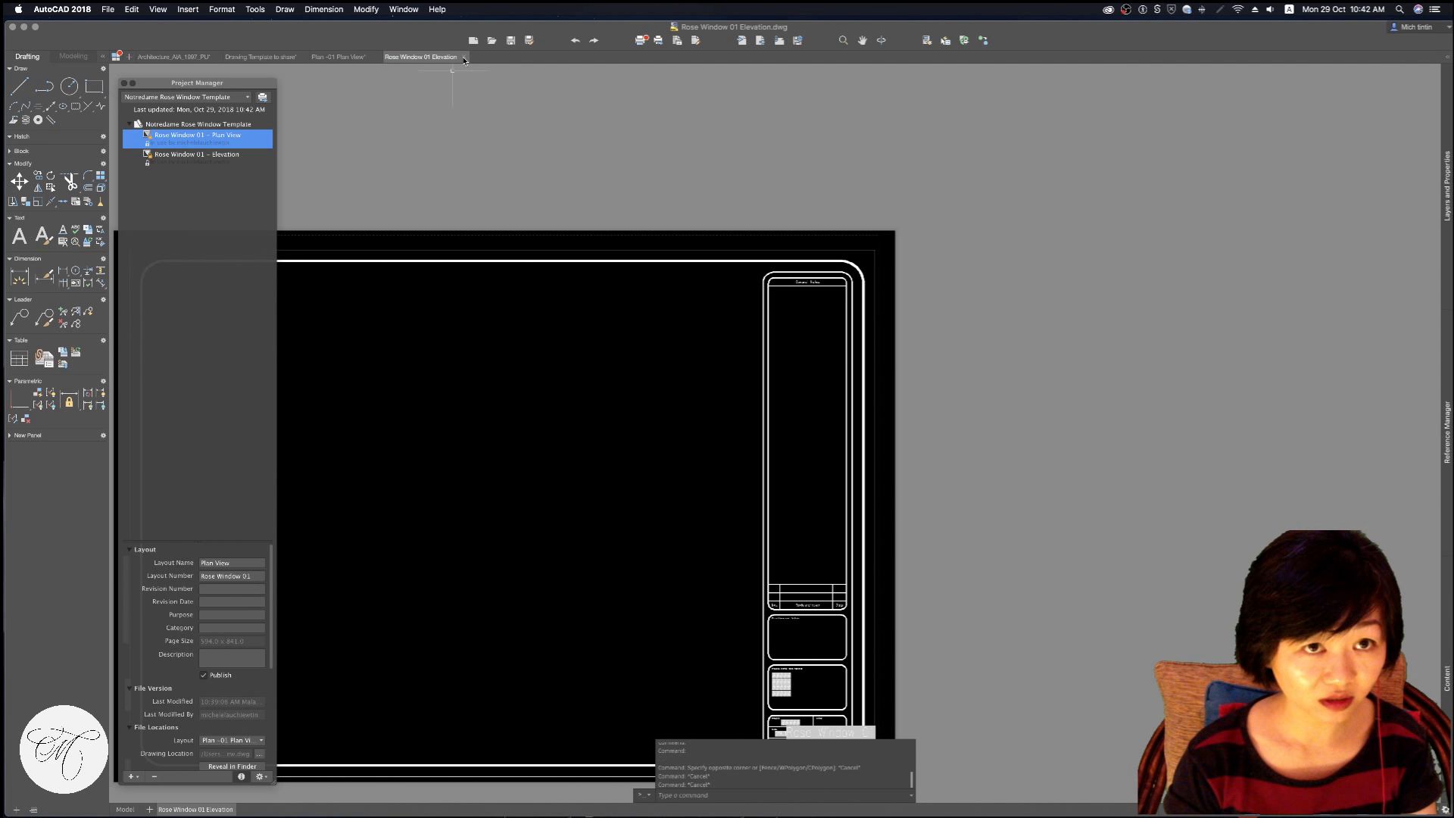
{"action": "left_click", "coordinate": [465, 59]}
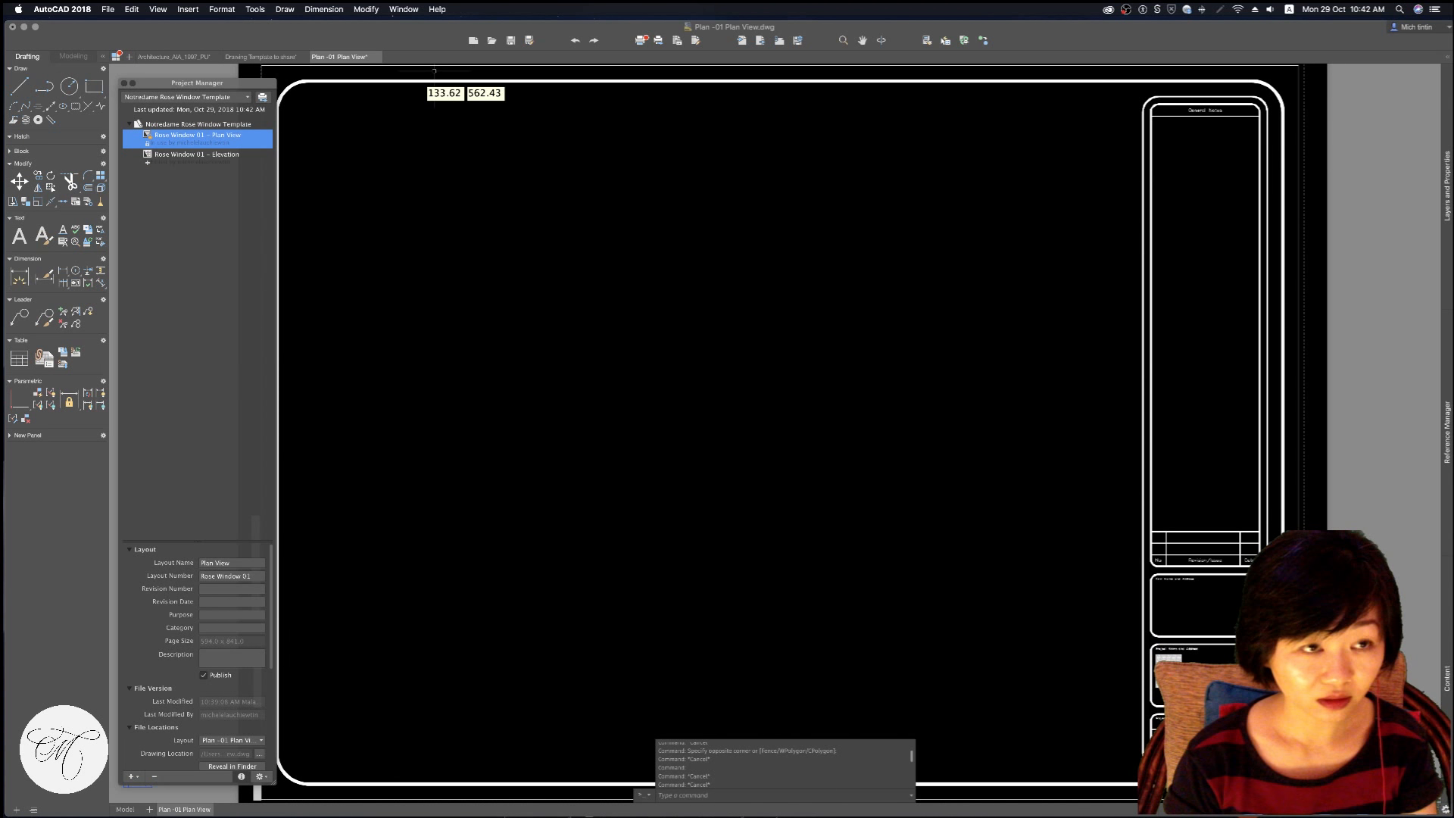
Select the Rose Window 01 - Elevation layout in the project, leaving its name as is, and reopen its drawing
{"action": "left_click", "coordinate": [204, 157]}
{"action": "left_click", "coordinate": [205, 139]}
{"action": "left_click", "coordinate": [163, 164]}
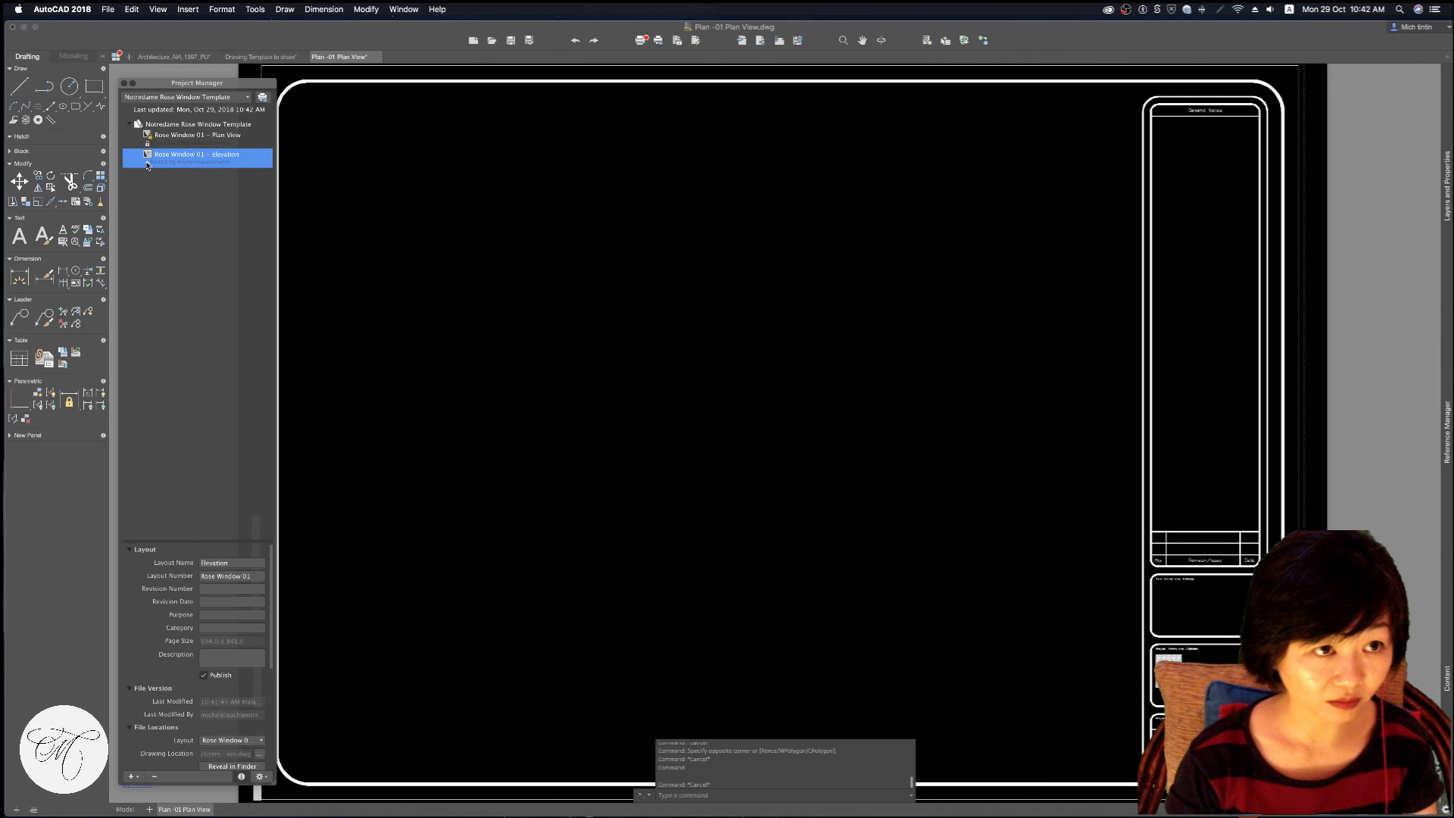
{"action": "left_click", "coordinate": [187, 163]}
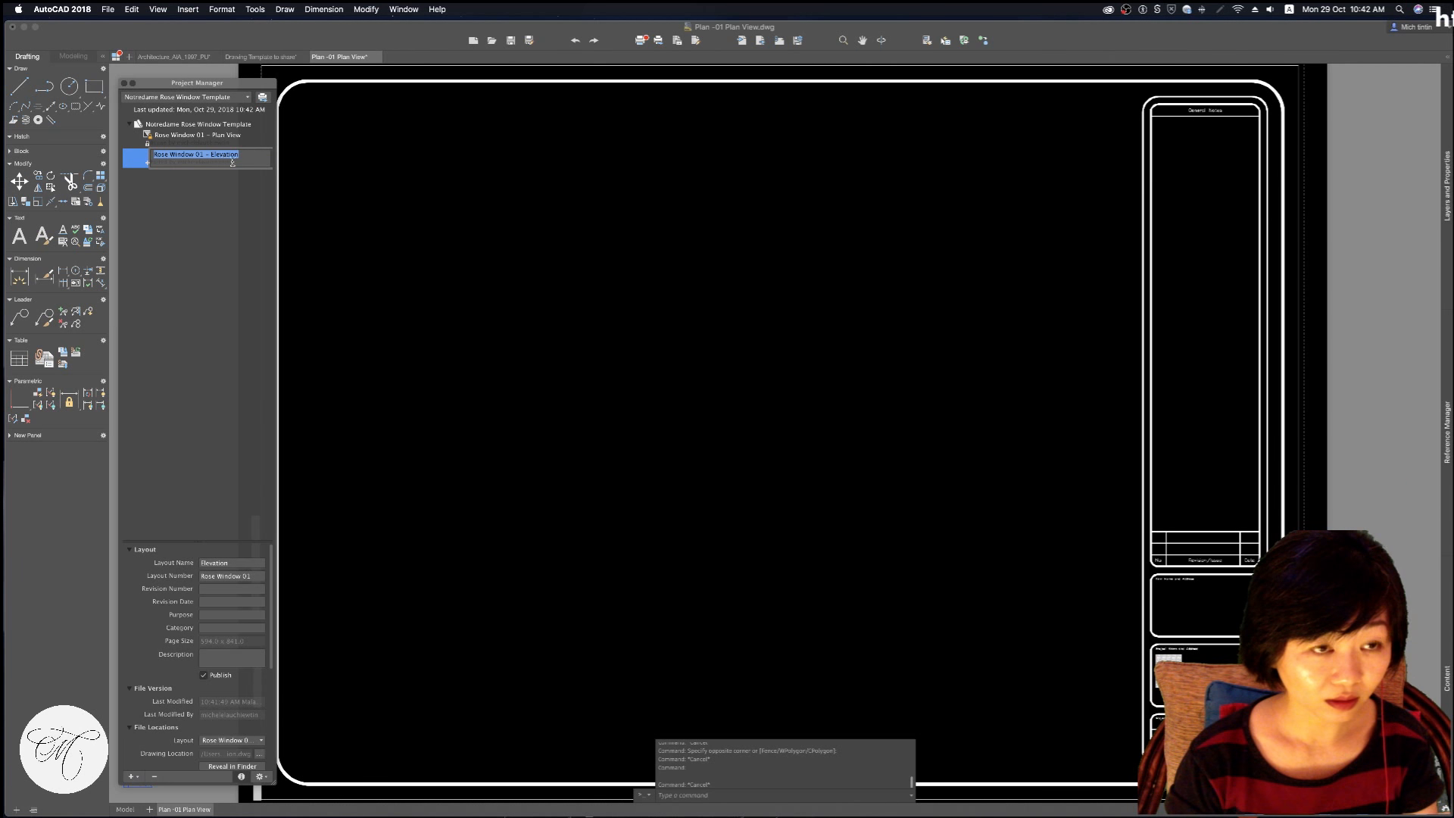
{"action": "left_click", "coordinate": [225, 194]}
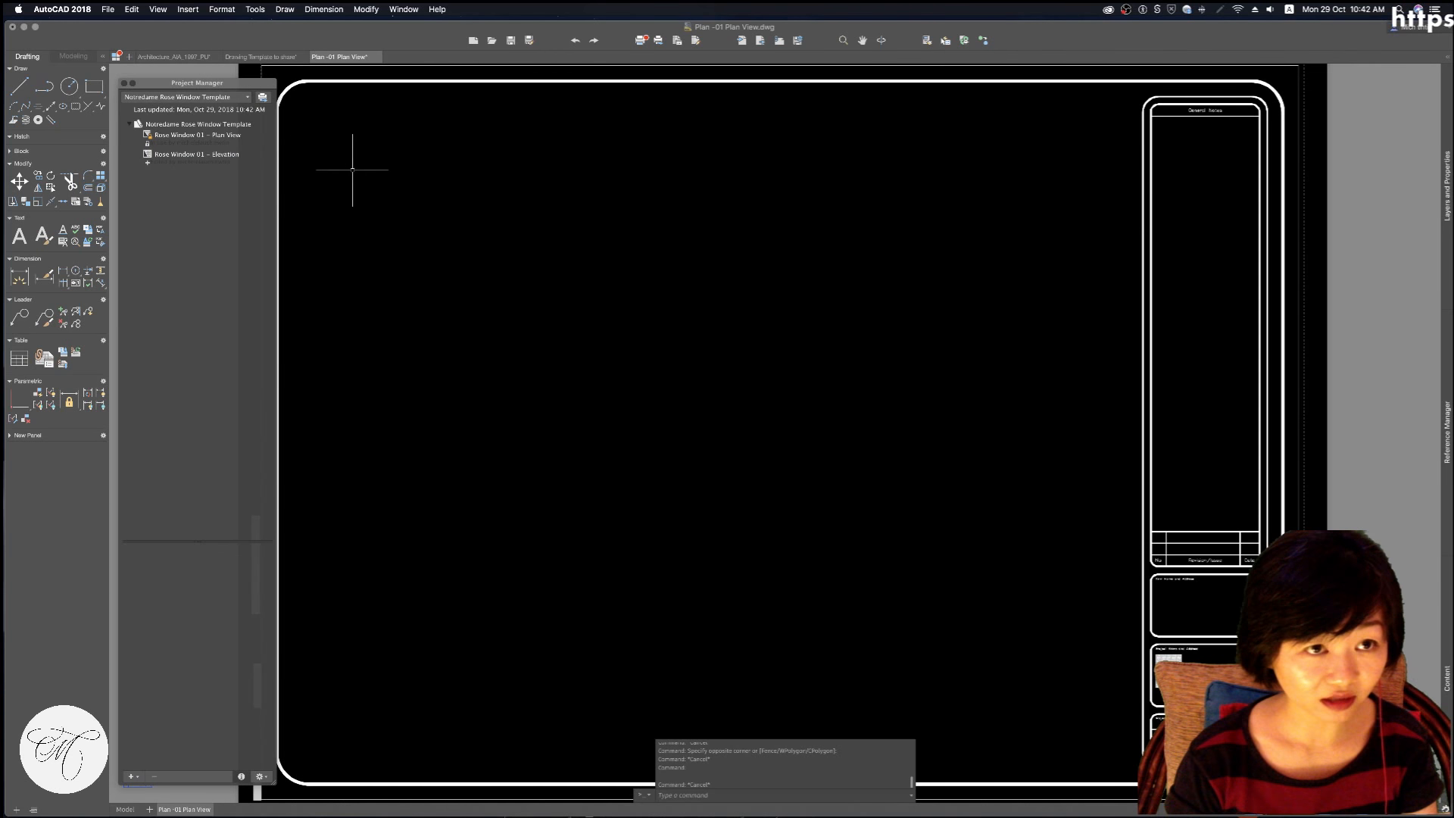
{"action": "double_click", "coordinate": [186, 154]}
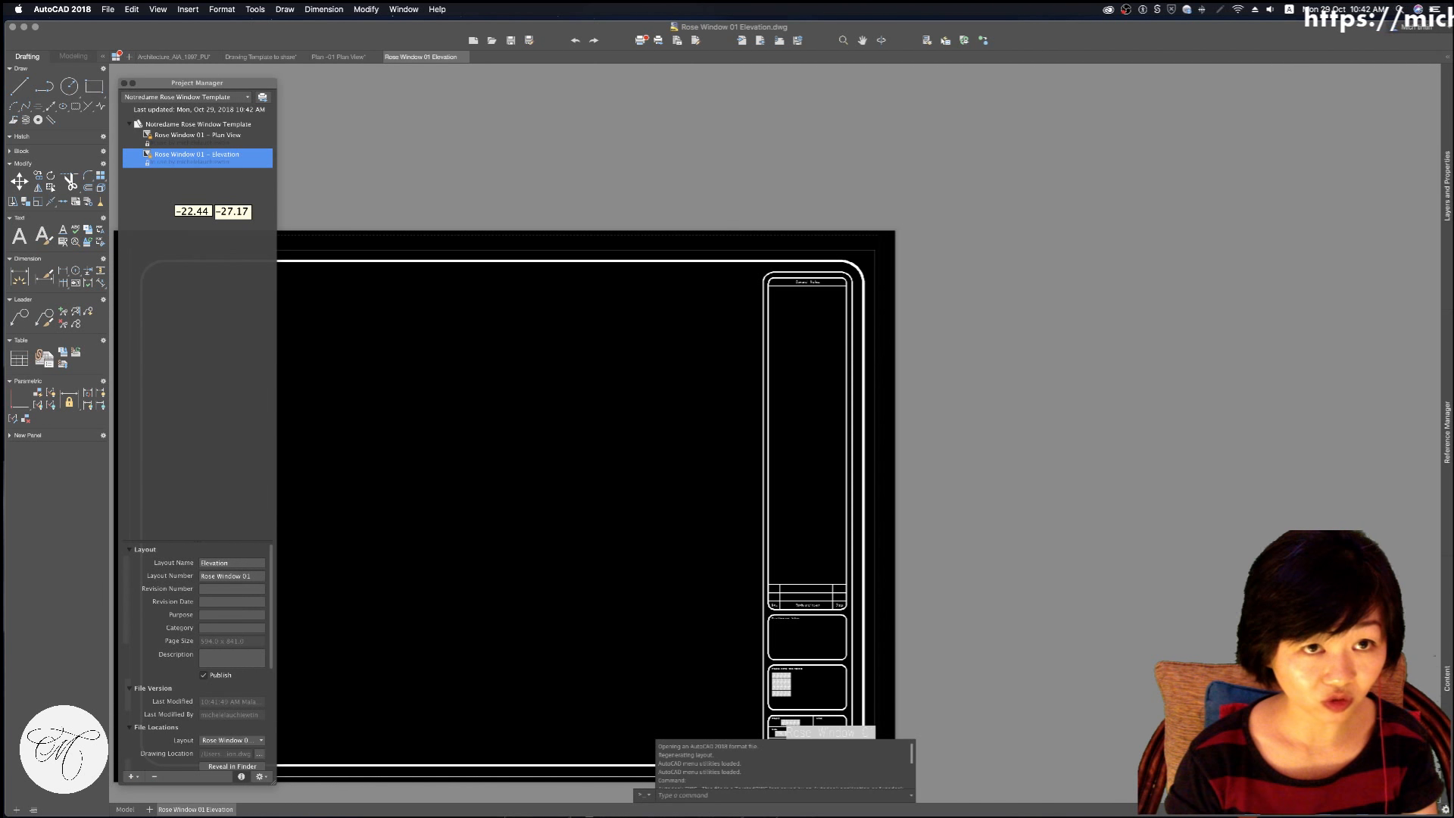
{"action": "left_click", "coordinate": [173, 202]}
{"action": "left_click", "coordinate": [180, 164]}
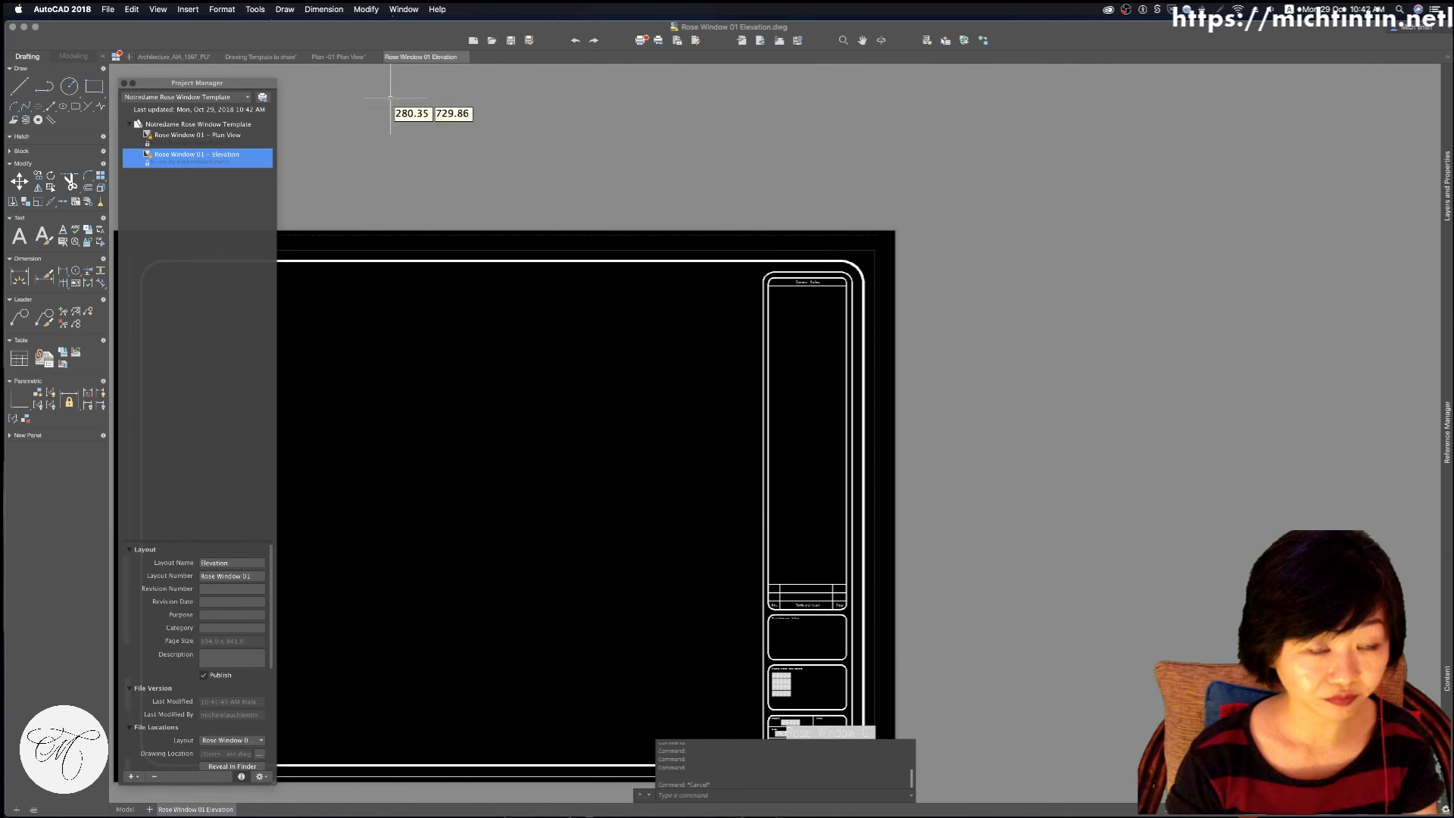
Examine the Project, Date, Scale and Sheet fields in the title block of the Elevation sheet
{"action": "middle_click_drag", "start_coordinate": [625, 262], "coordinate": [848, 198]}
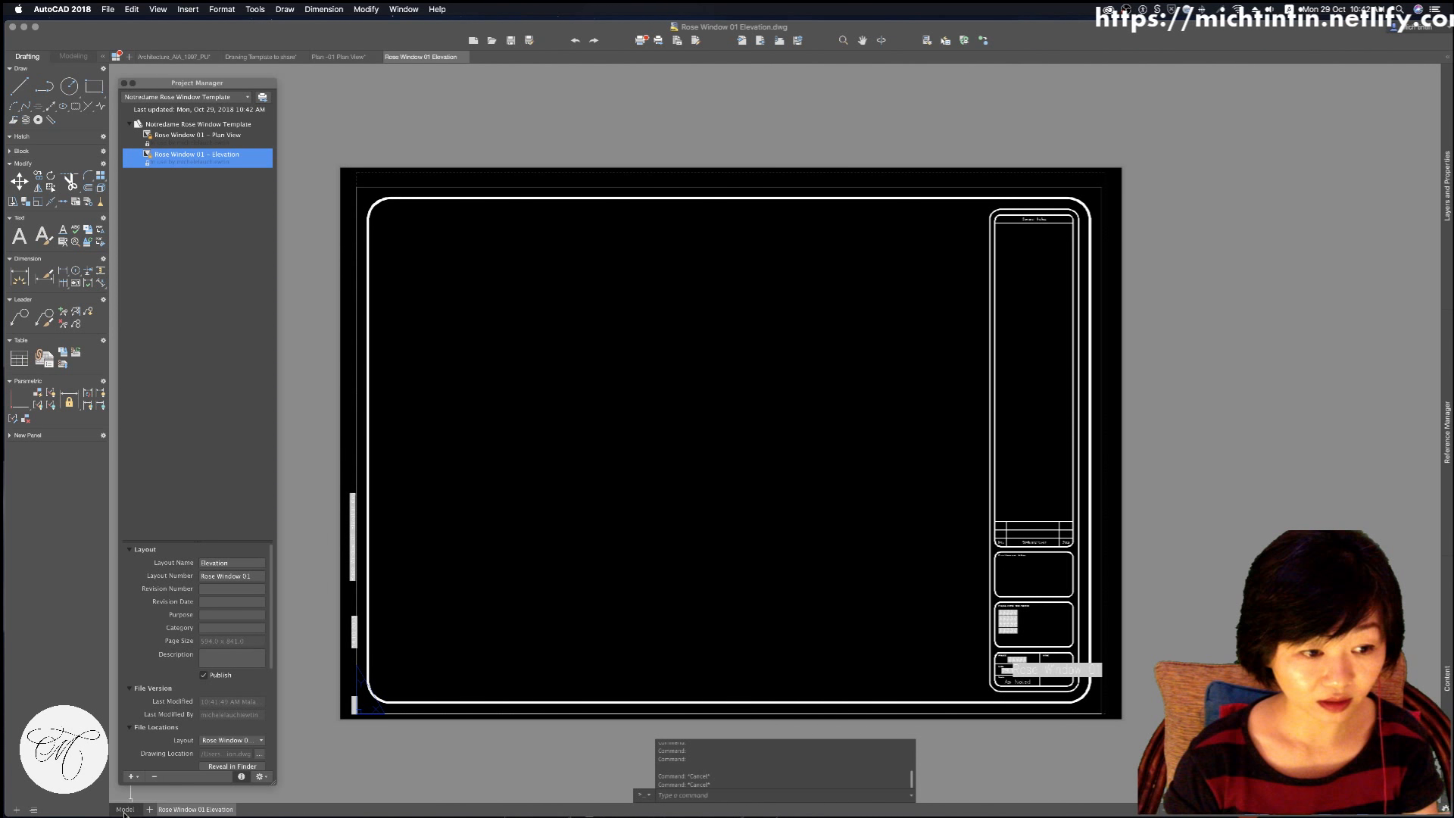
{"action": "left_click", "coordinate": [461, 90]}
{"action": "key", "text": "Escape"}
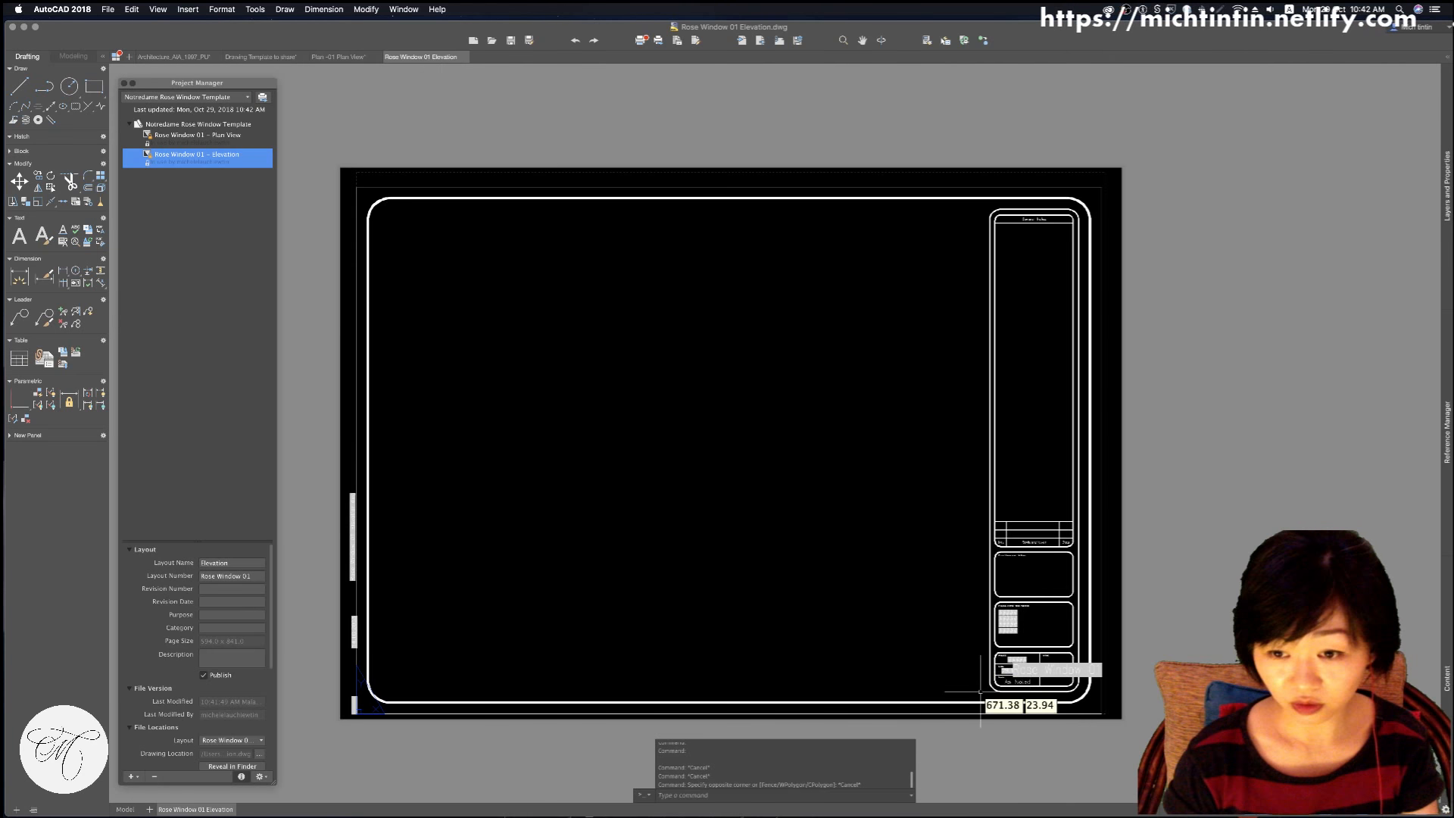
{"action": "scroll", "coordinate": [980, 692], "scroll_direction": "up", "scroll_amount": 6}
{"action": "scroll", "coordinate": [966, 390], "scroll_direction": "down", "scroll_amount": 2}
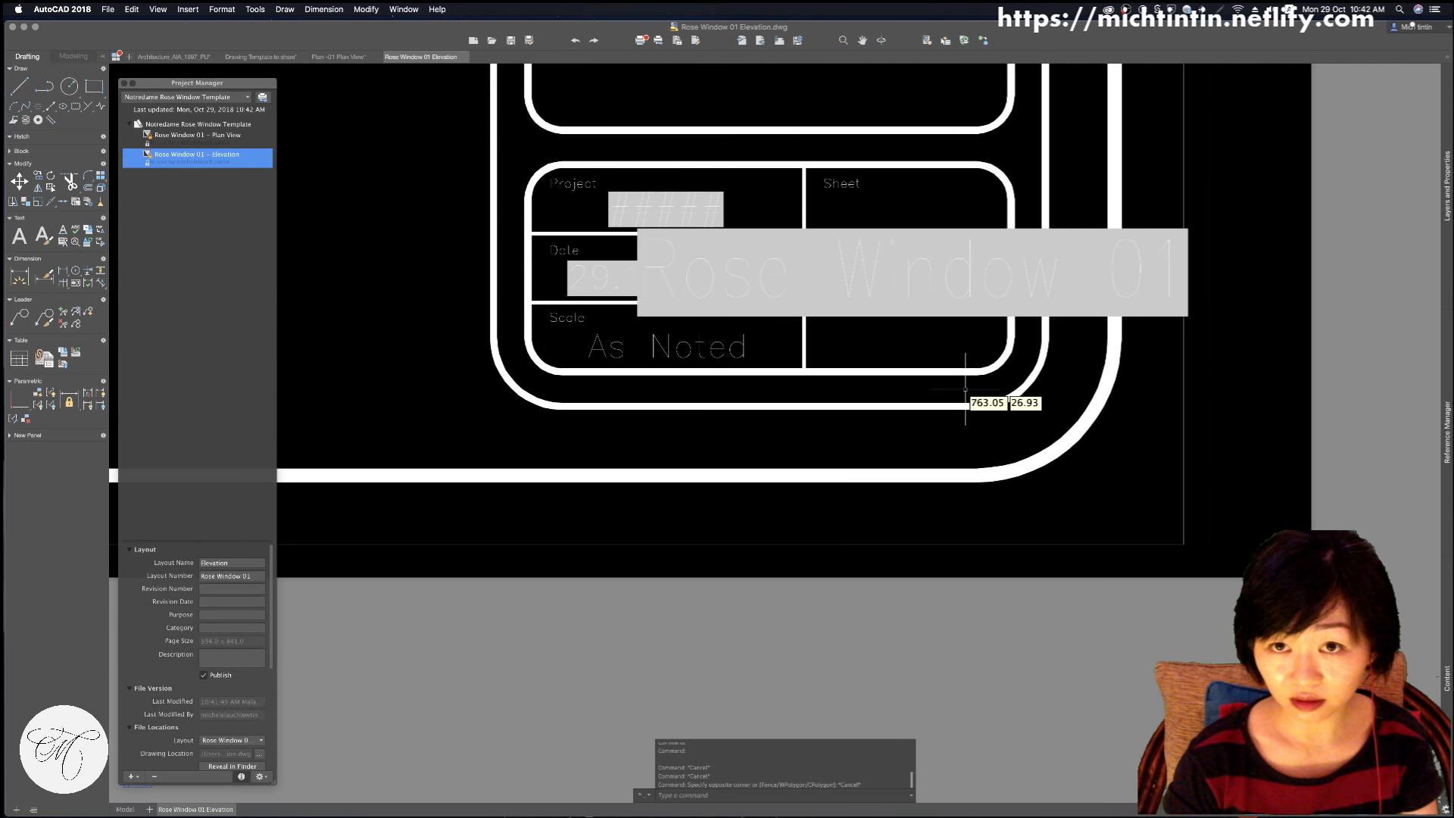
Select the title block of the Elevation sheet to check what it includes, and clear the selection each time
{"action": "left_click", "coordinate": [930, 212]}
{"action": "left_click", "coordinate": [907, 271]}
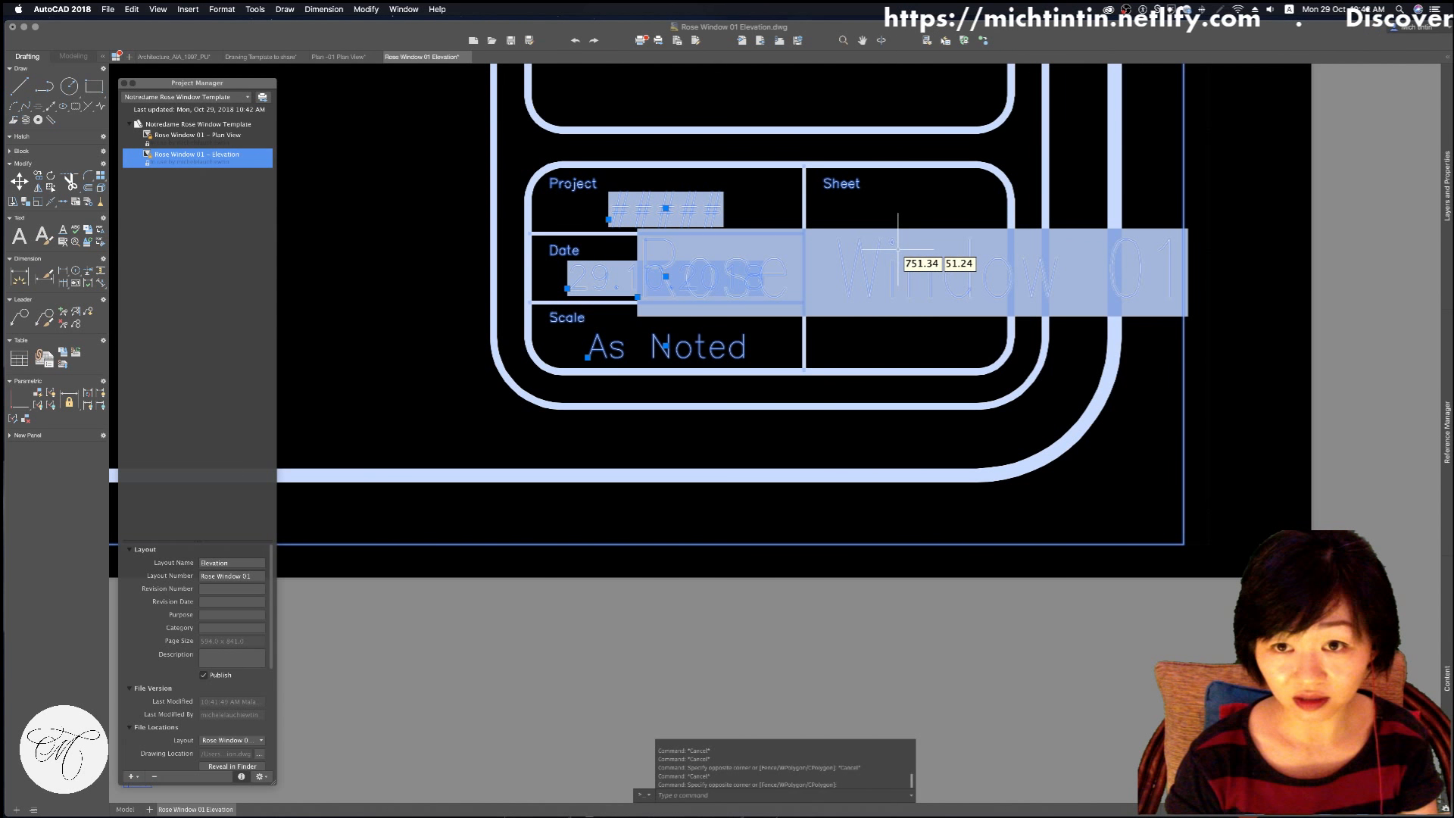
{"action": "key", "text": "Escape"}
{"action": "key", "text": "Escape"}
{"action": "scroll", "coordinate": [962, 253], "scroll_direction": "down", "scroll_amount": 3}
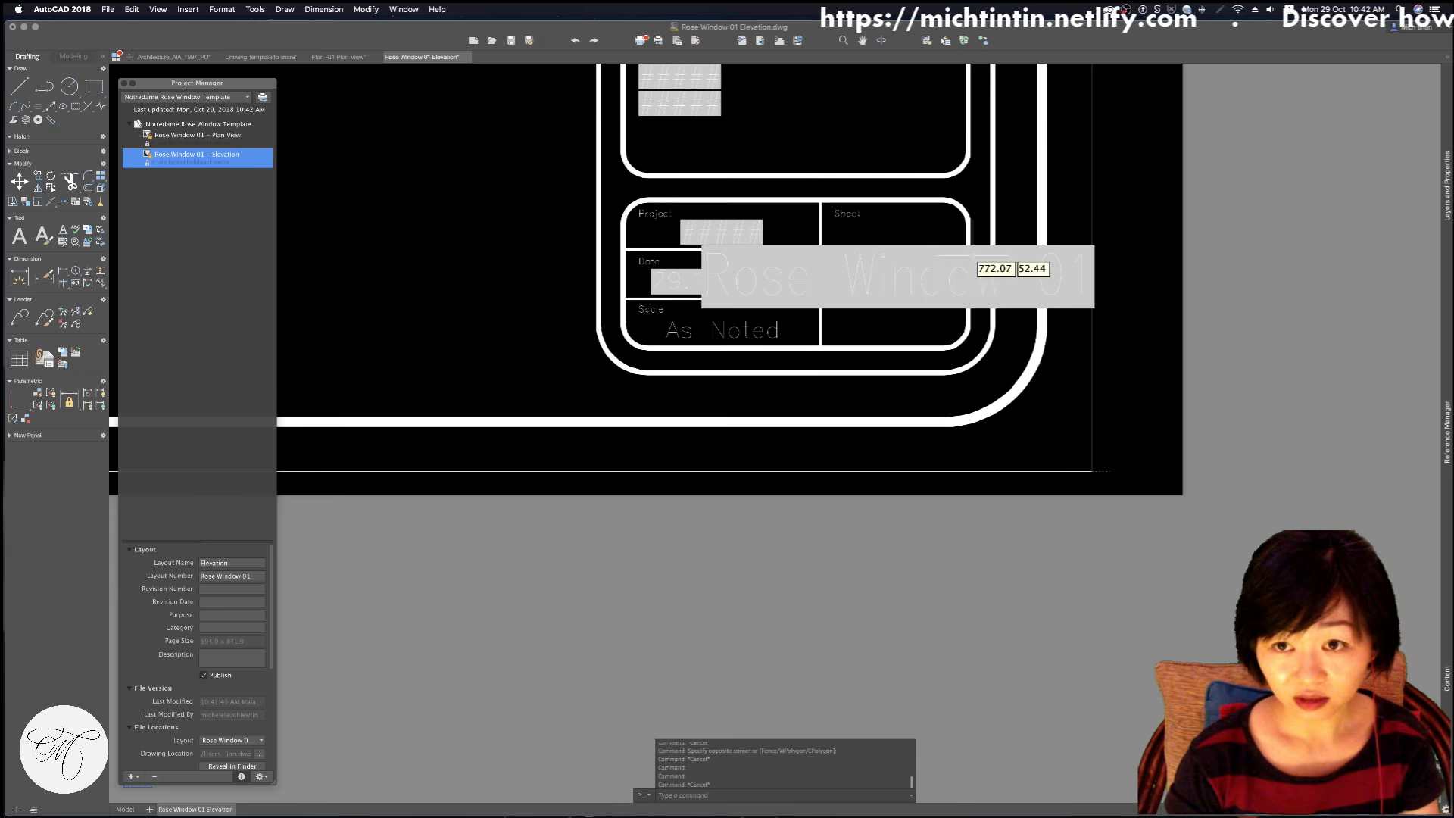
{"action": "left_click", "coordinate": [973, 261]}
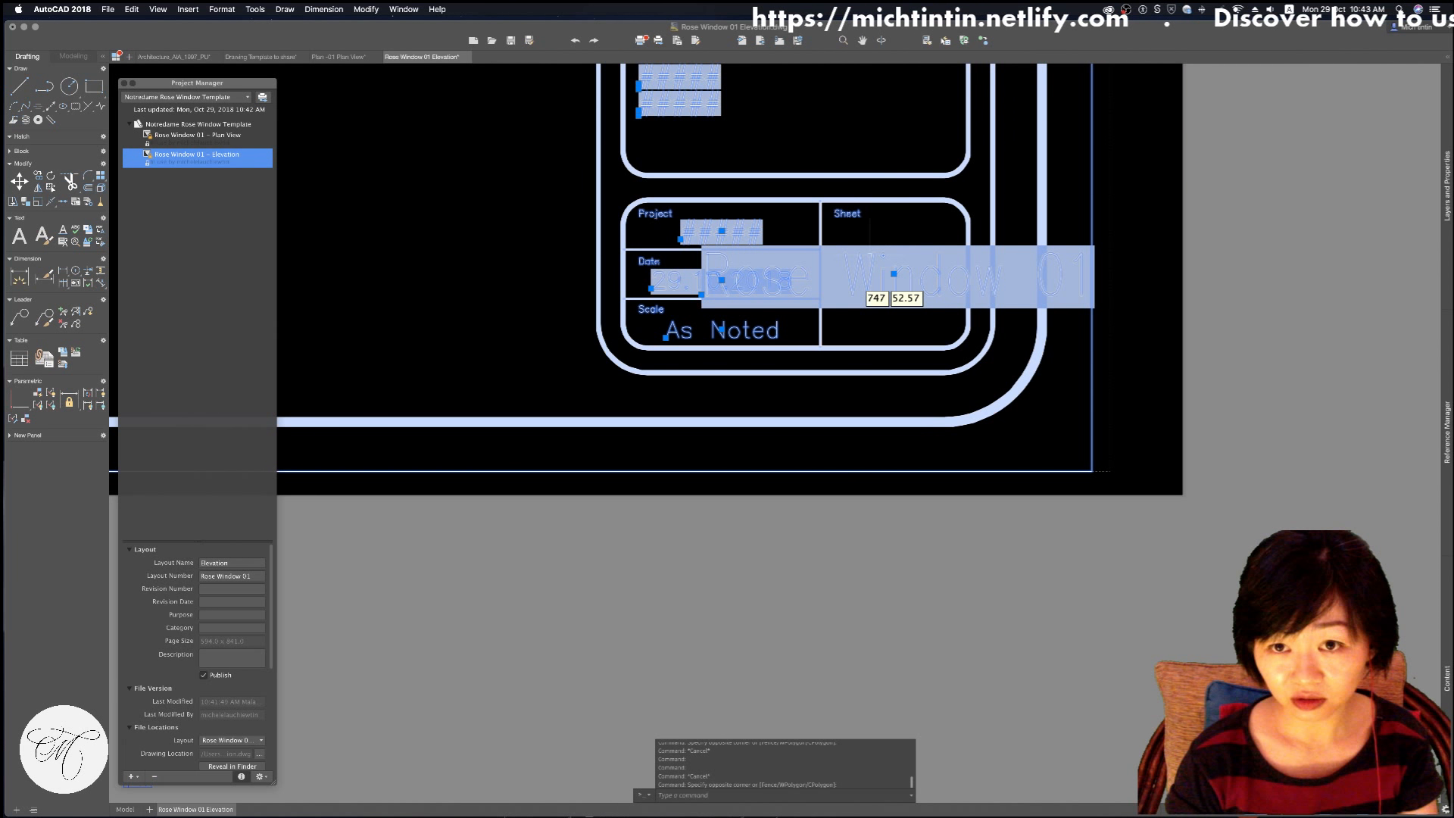
{"action": "scroll", "coordinate": [841, 273], "scroll_direction": "down", "scroll_amount": 2}
{"action": "key", "text": "Escape"}
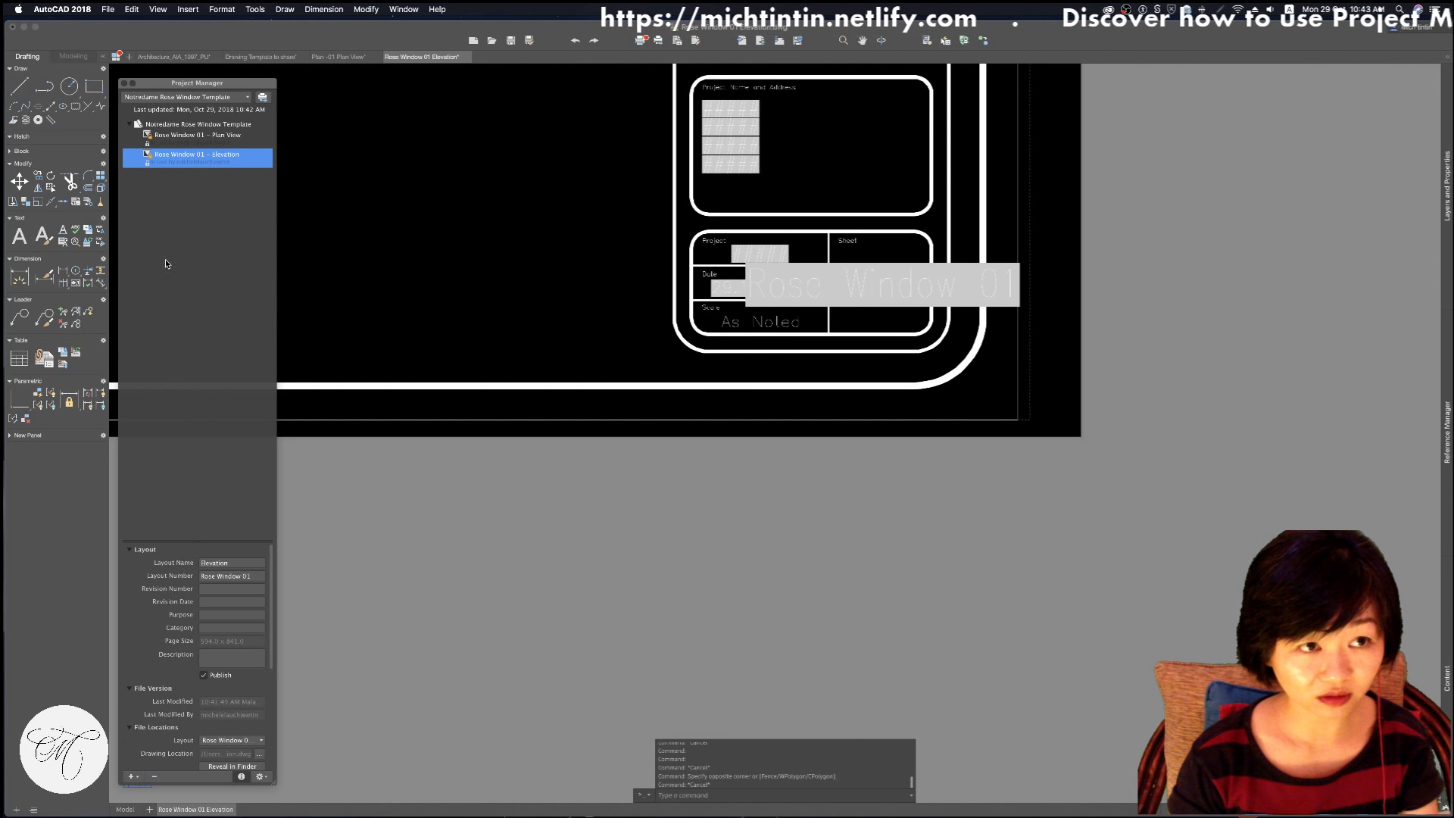
Start a new layout in the Notredame Rose Window Template project with the layout number Rose Window 01
{"action": "left_click", "coordinate": [199, 125]}
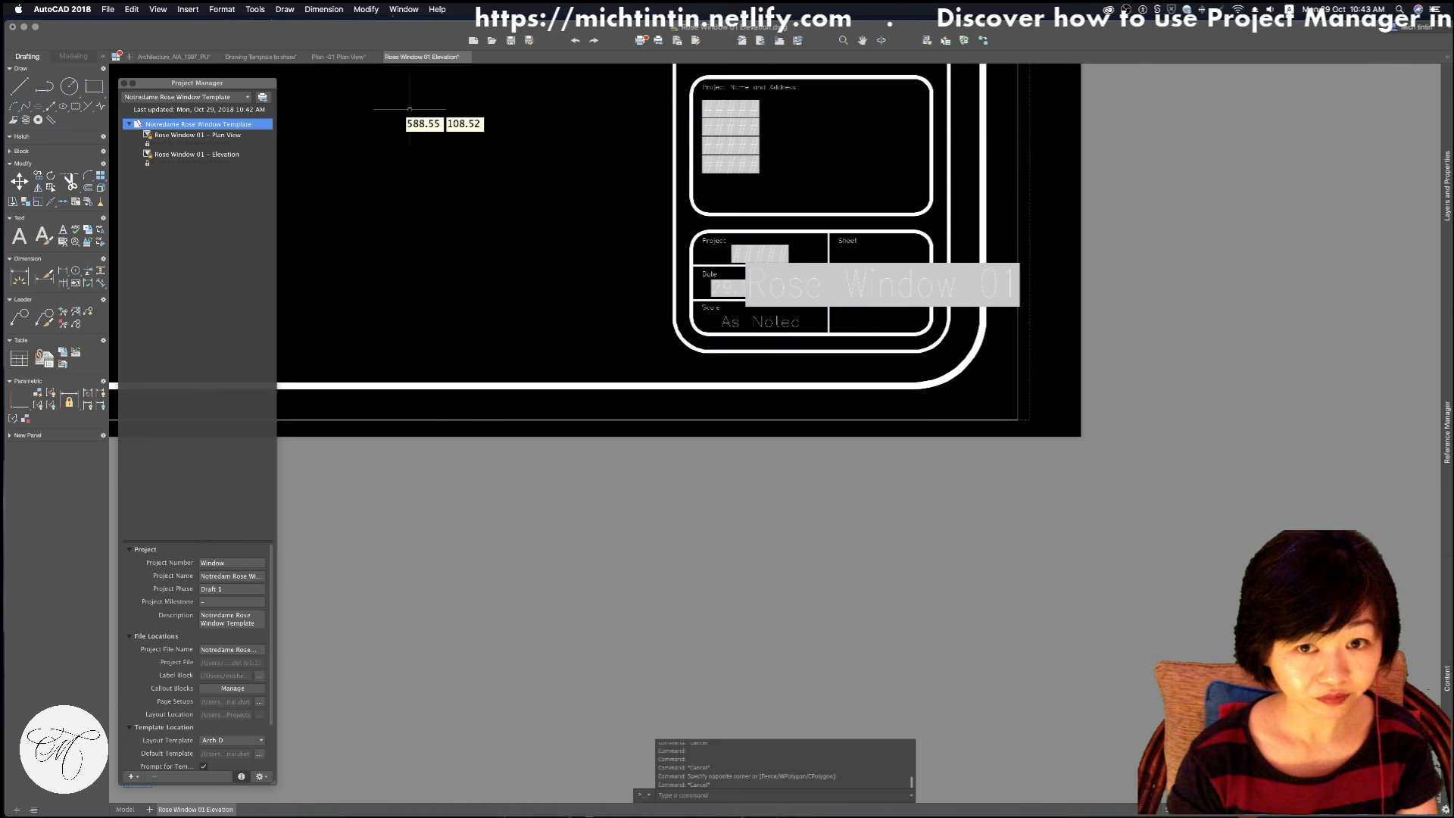
{"action": "left_click", "coordinate": [179, 155]}
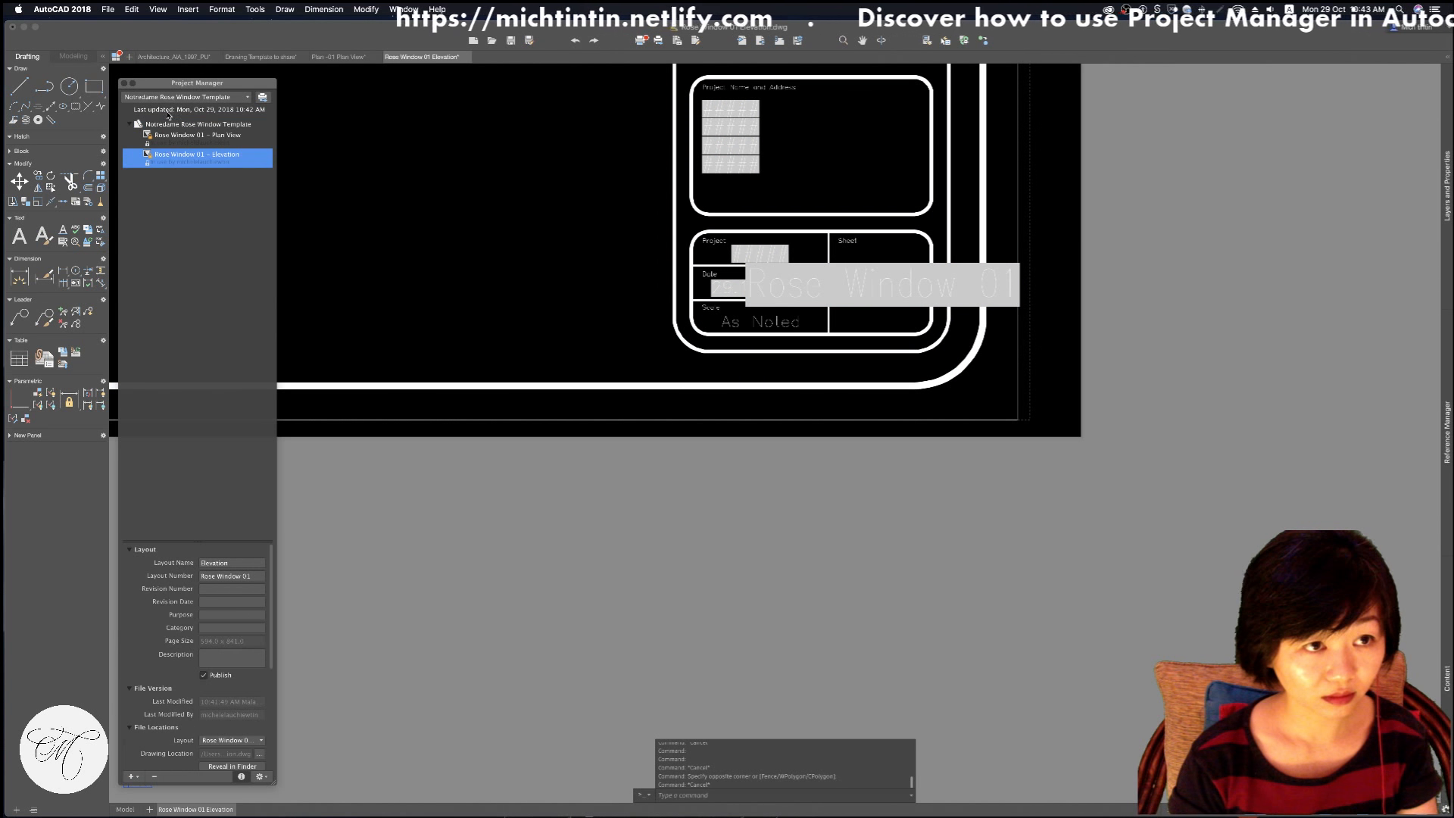
{"action": "left_click", "coordinate": [206, 122]}
{"action": "right_click", "coordinate": [206, 121]}
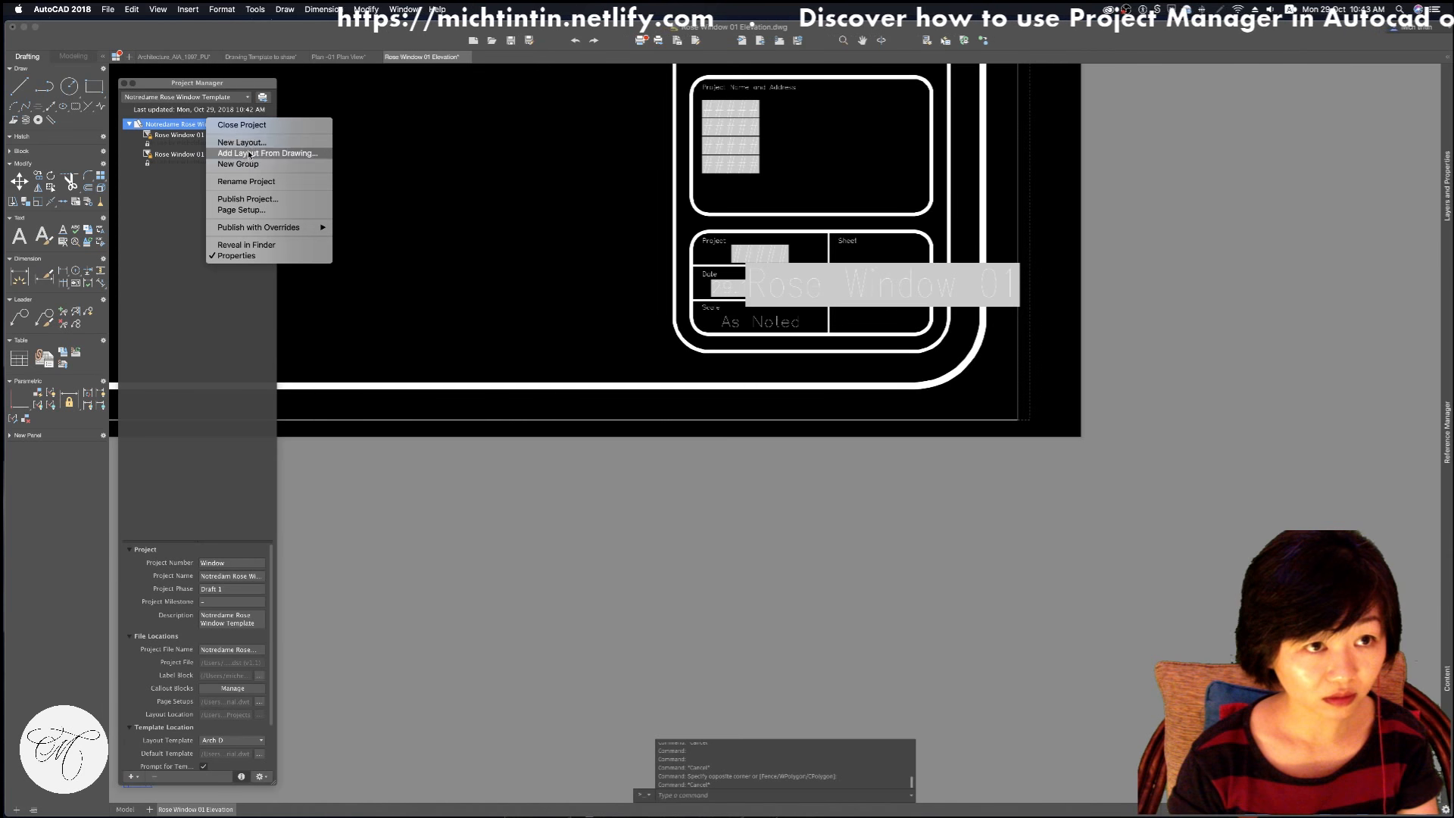
{"action": "left_click", "coordinate": [242, 142]}
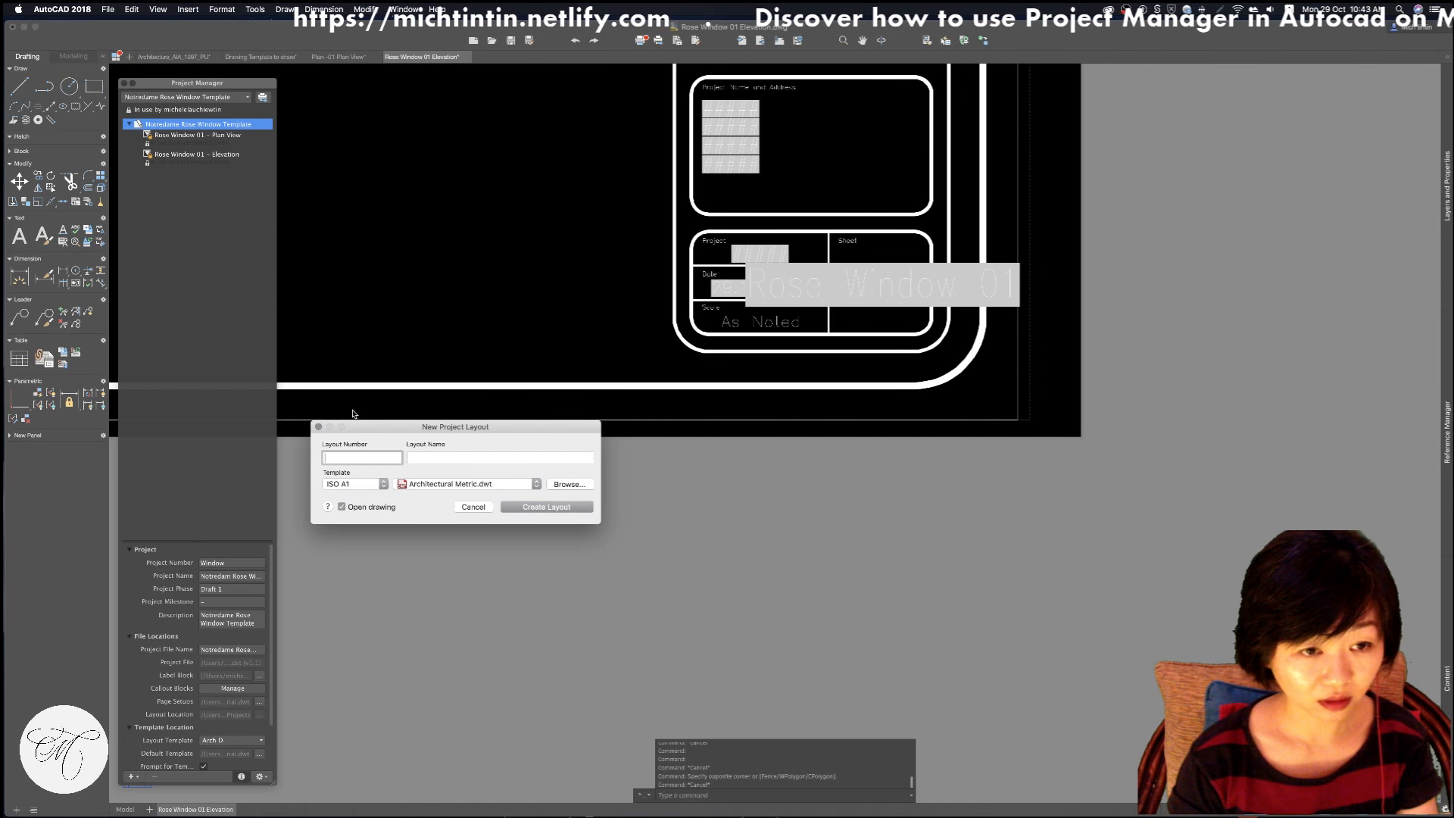
{"action": "type", "text": "Roe"}
{"action": "type", "text": "e Win"}
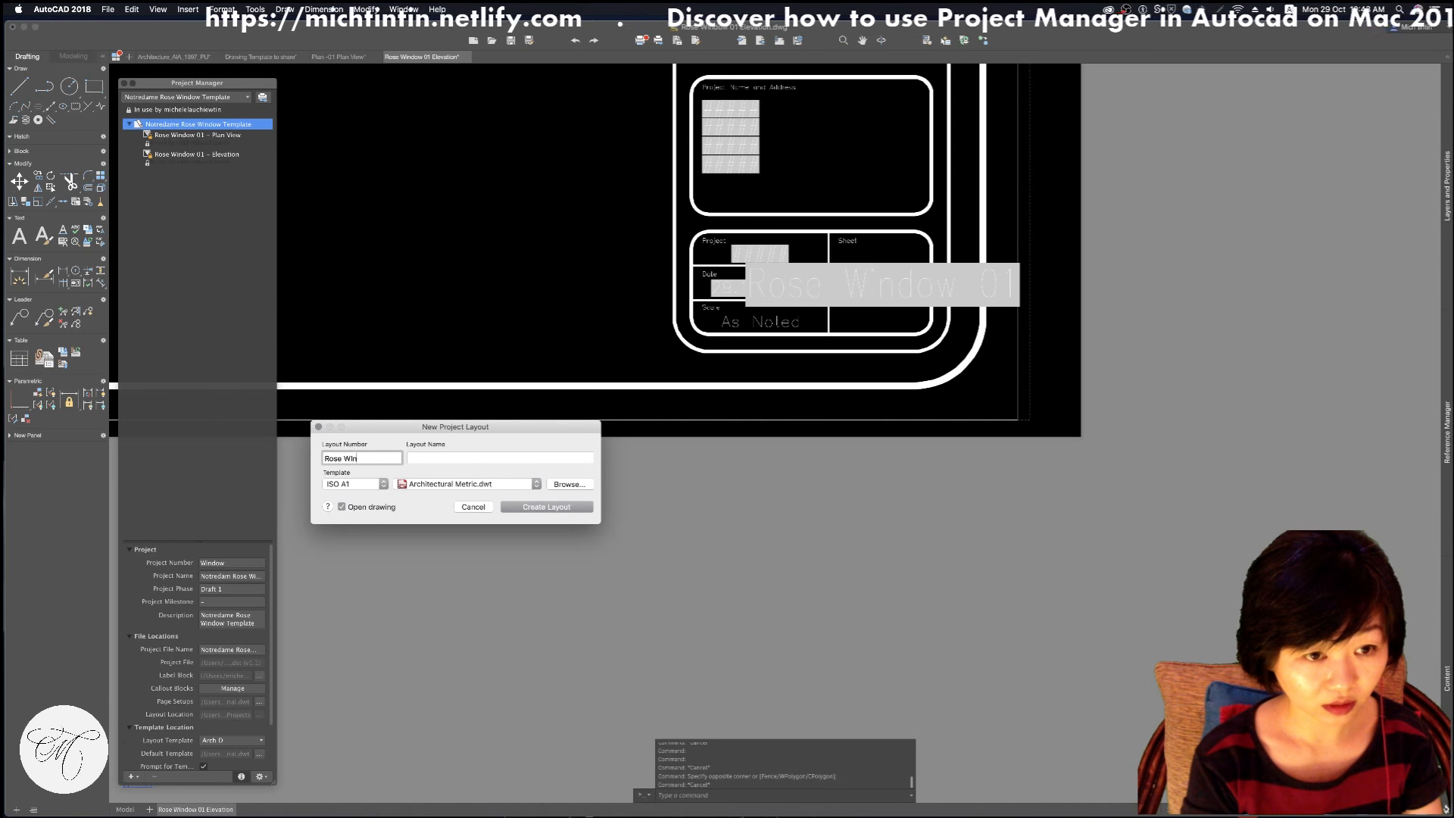
{"action": "type", "text": "dow"}
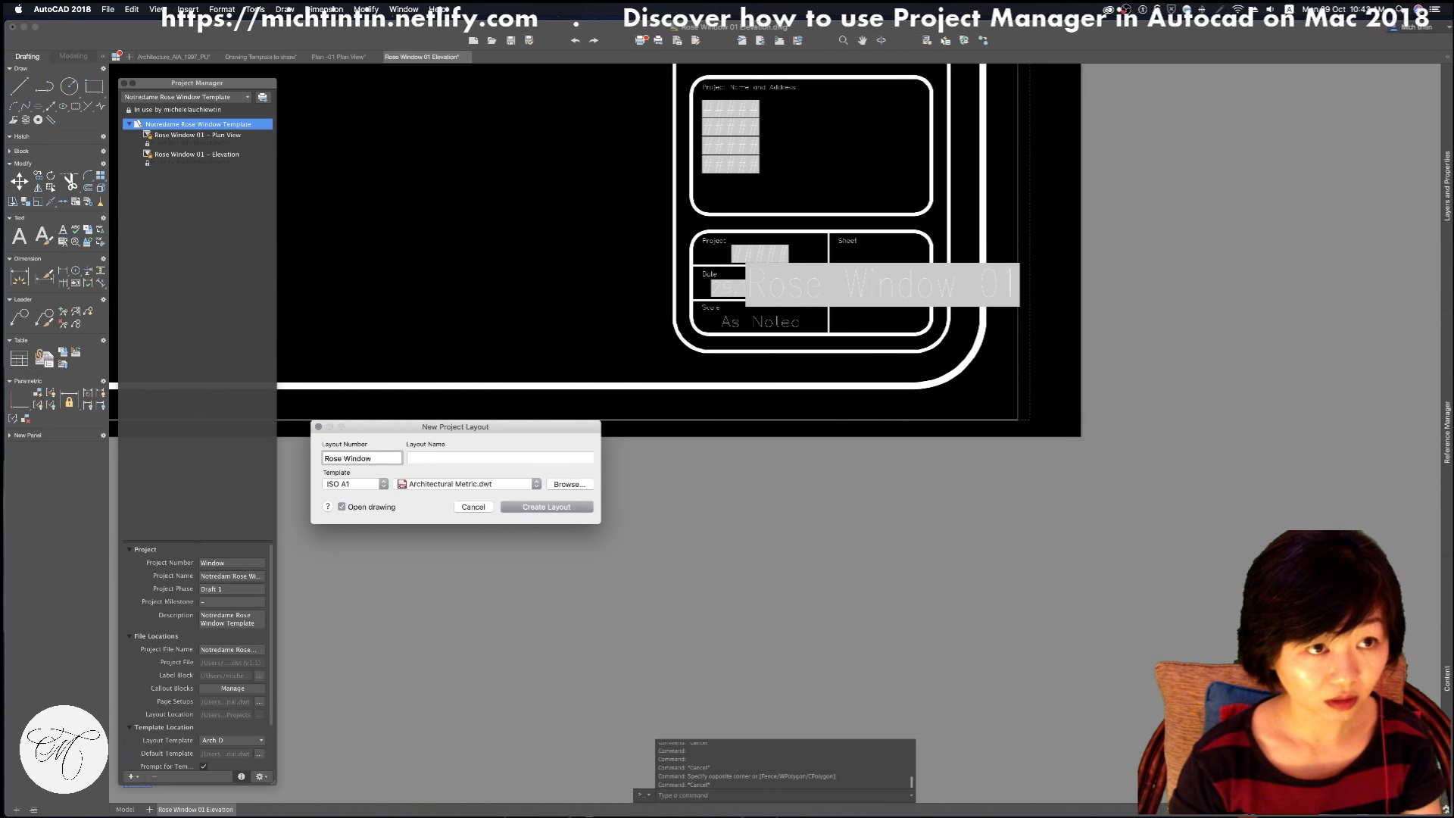
{"action": "type", "text": " 01"}
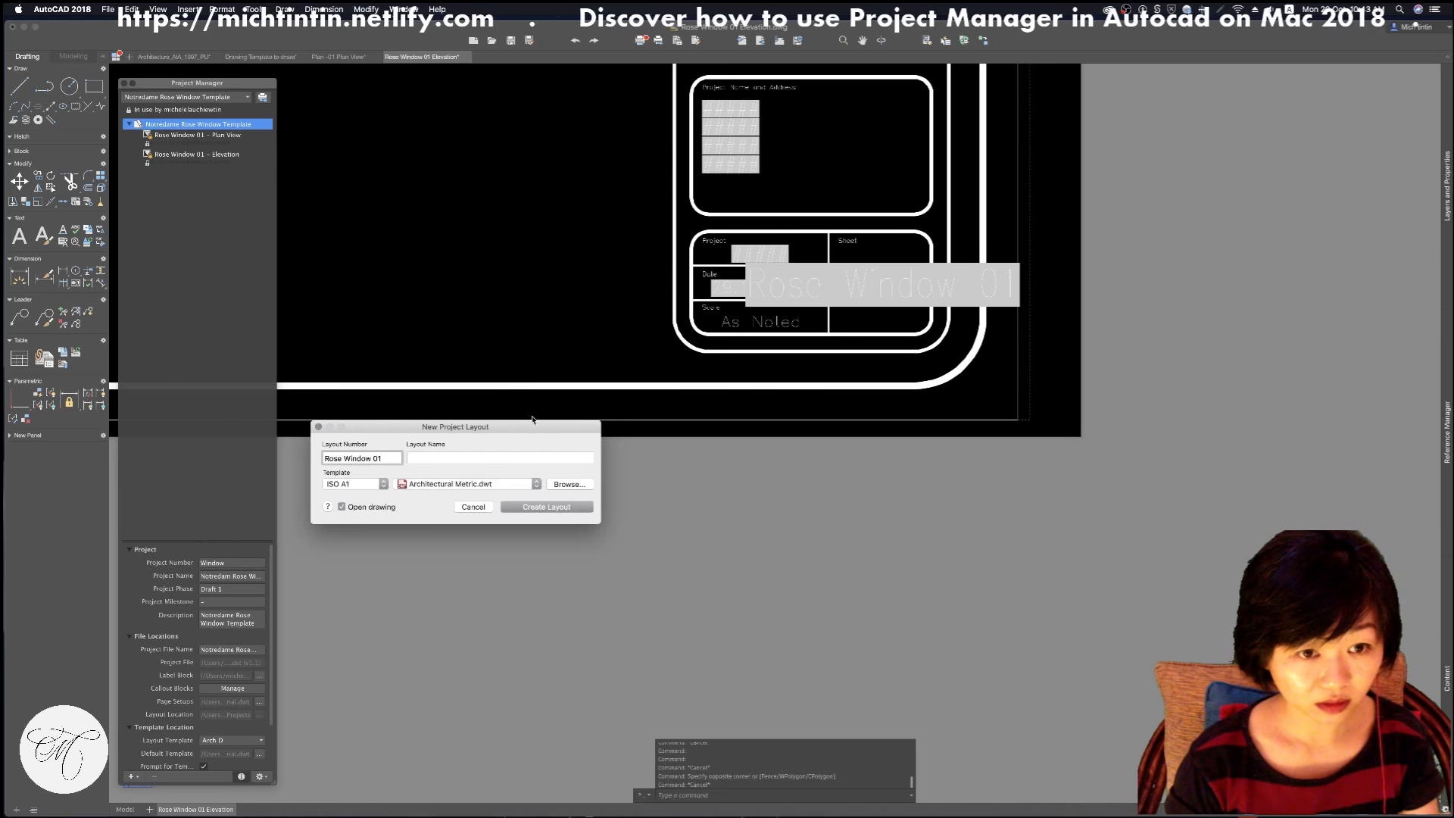
Name the new layout Enlarged Detail of Window
{"action": "key", "text": "Tab"}
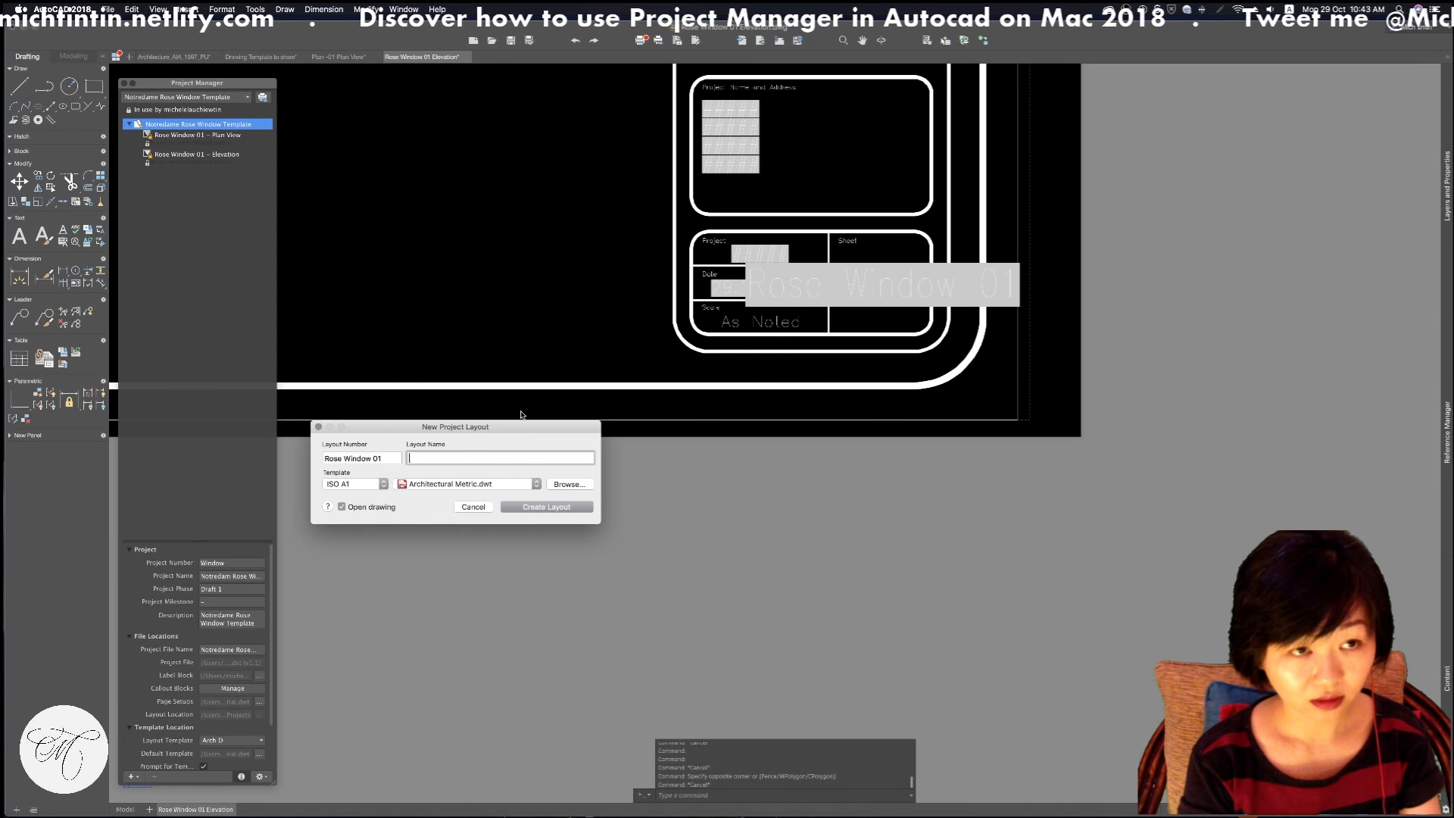
{"action": "type", "text": "il"}
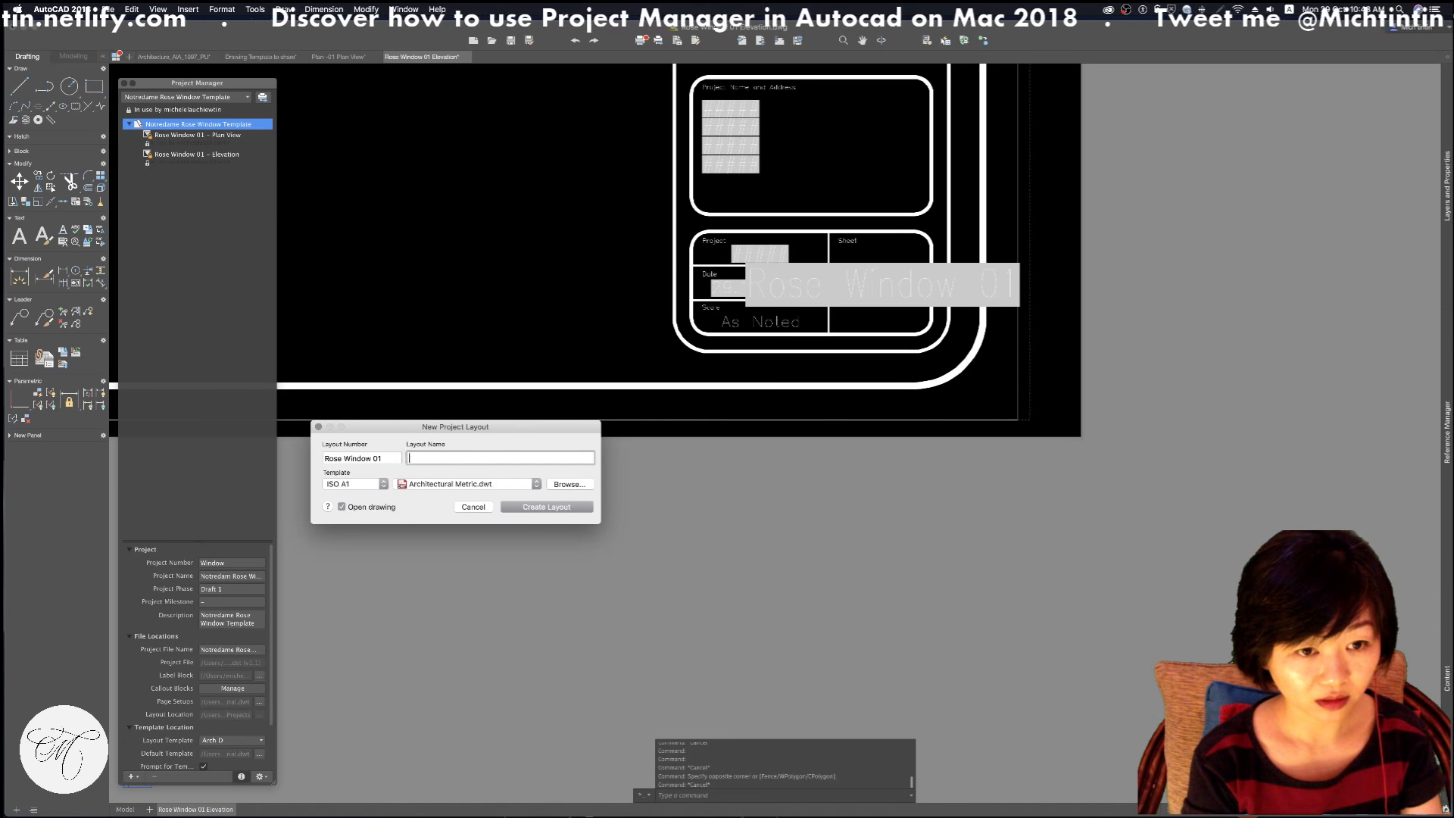
{"action": "key", "text": "BackSpace"}
{"action": "type", "text": "Enlarged Detail"}
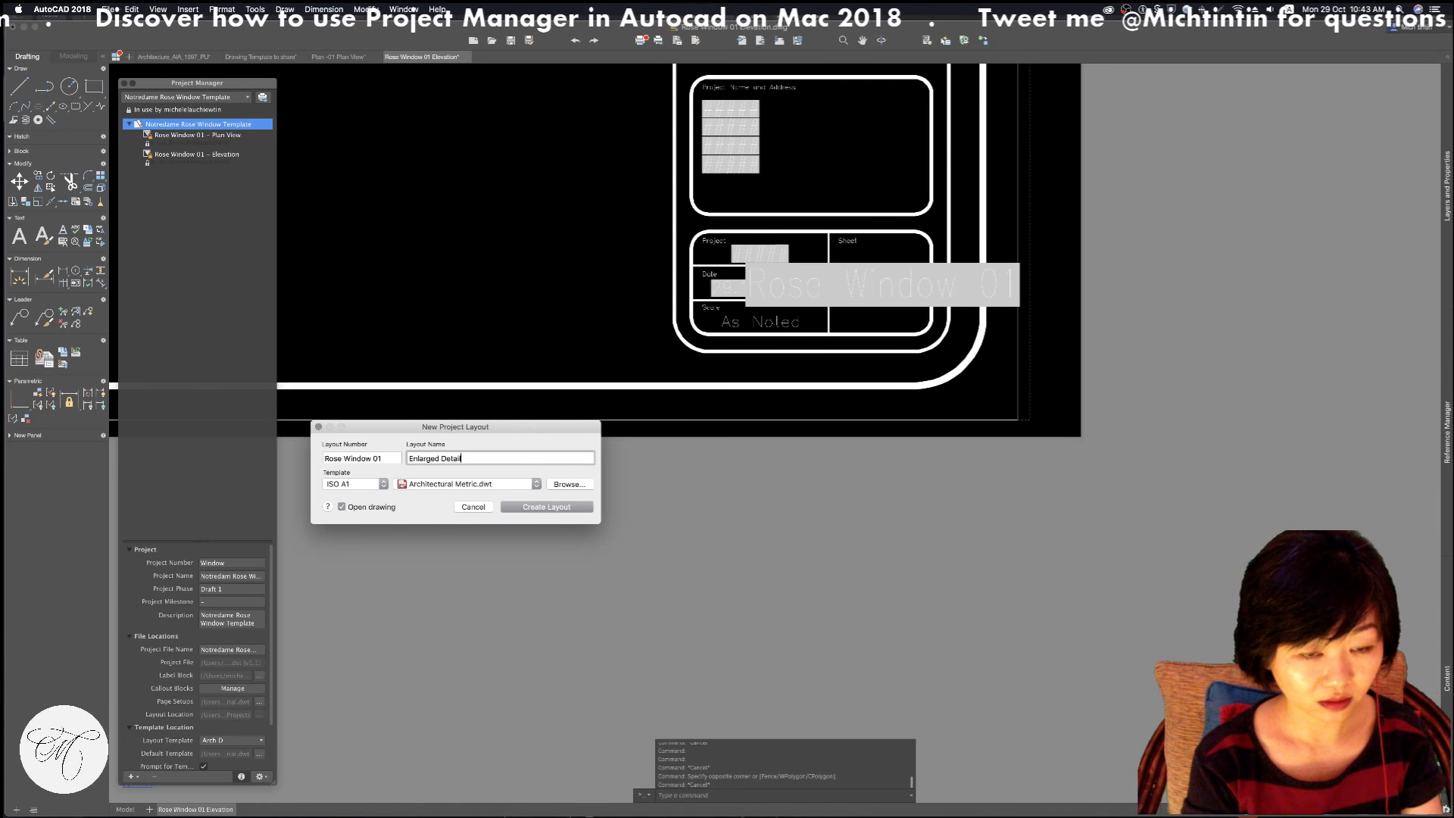
{"action": "type", "text": "of "}
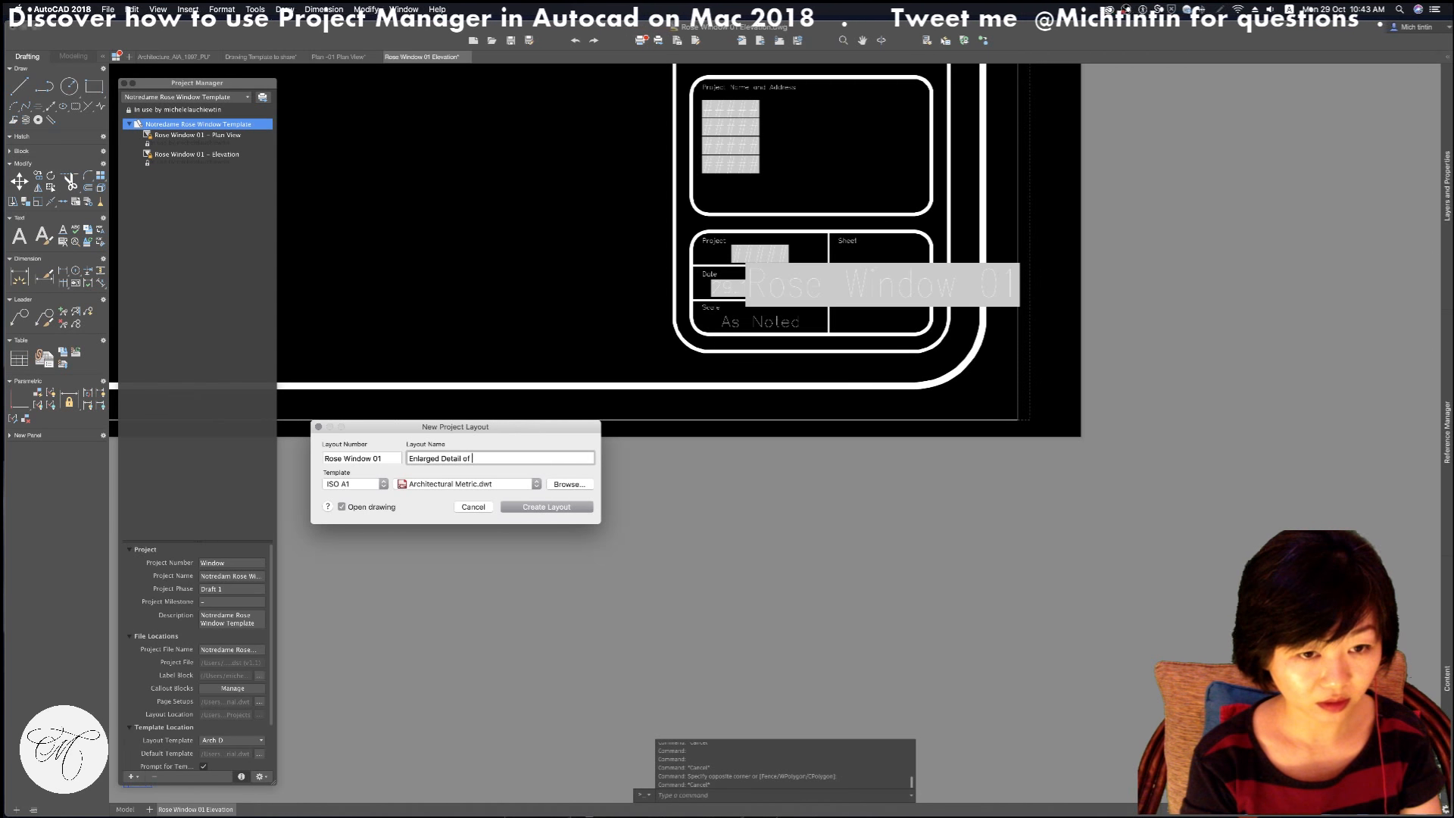
{"action": "type", "text": "Window"}
{"action": "left_click", "coordinate": [550, 509]}
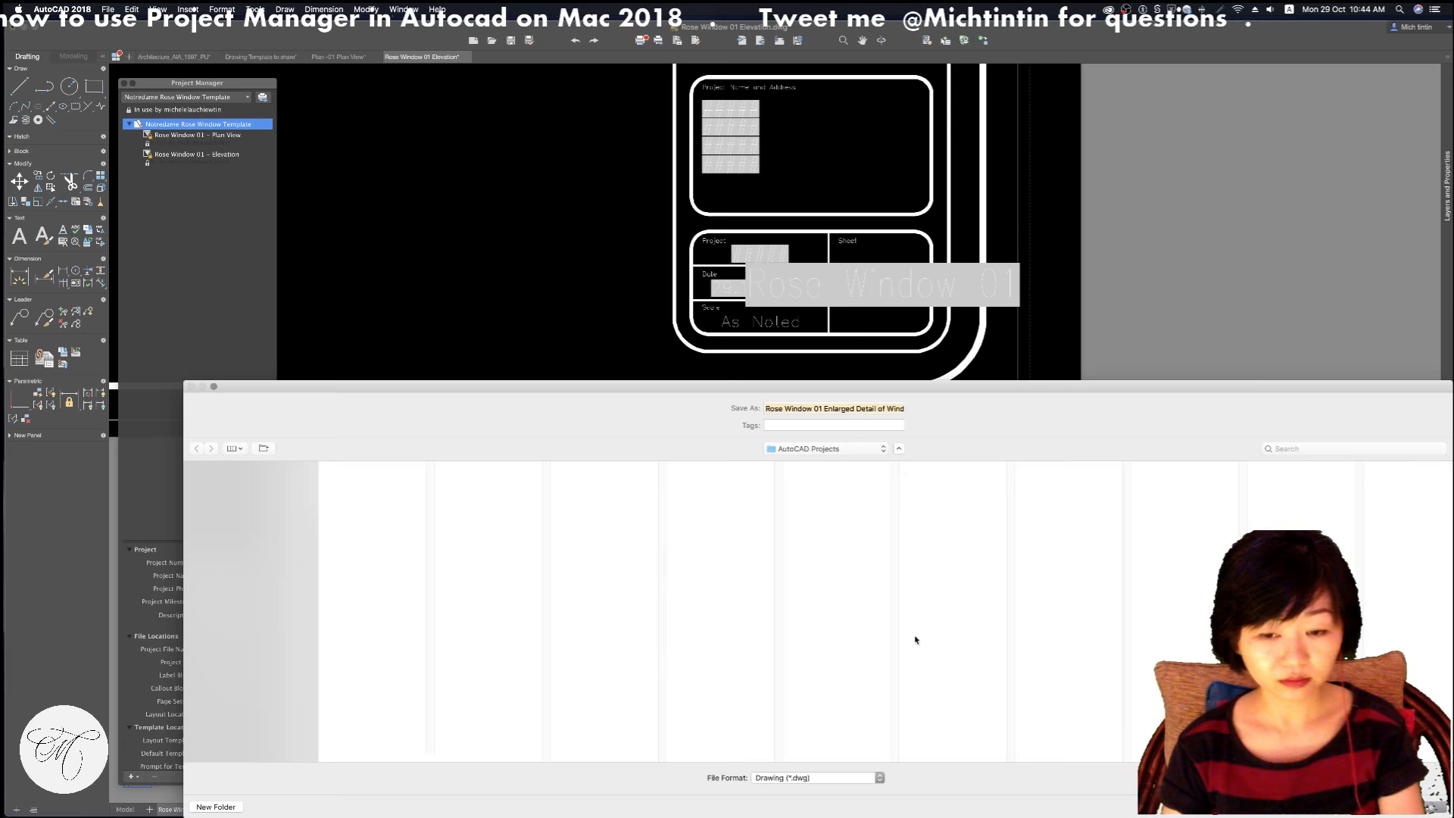
{"action": "left_click", "coordinate": [1380, 807]}
{"action": "left_click", "coordinate": [374, 489]}
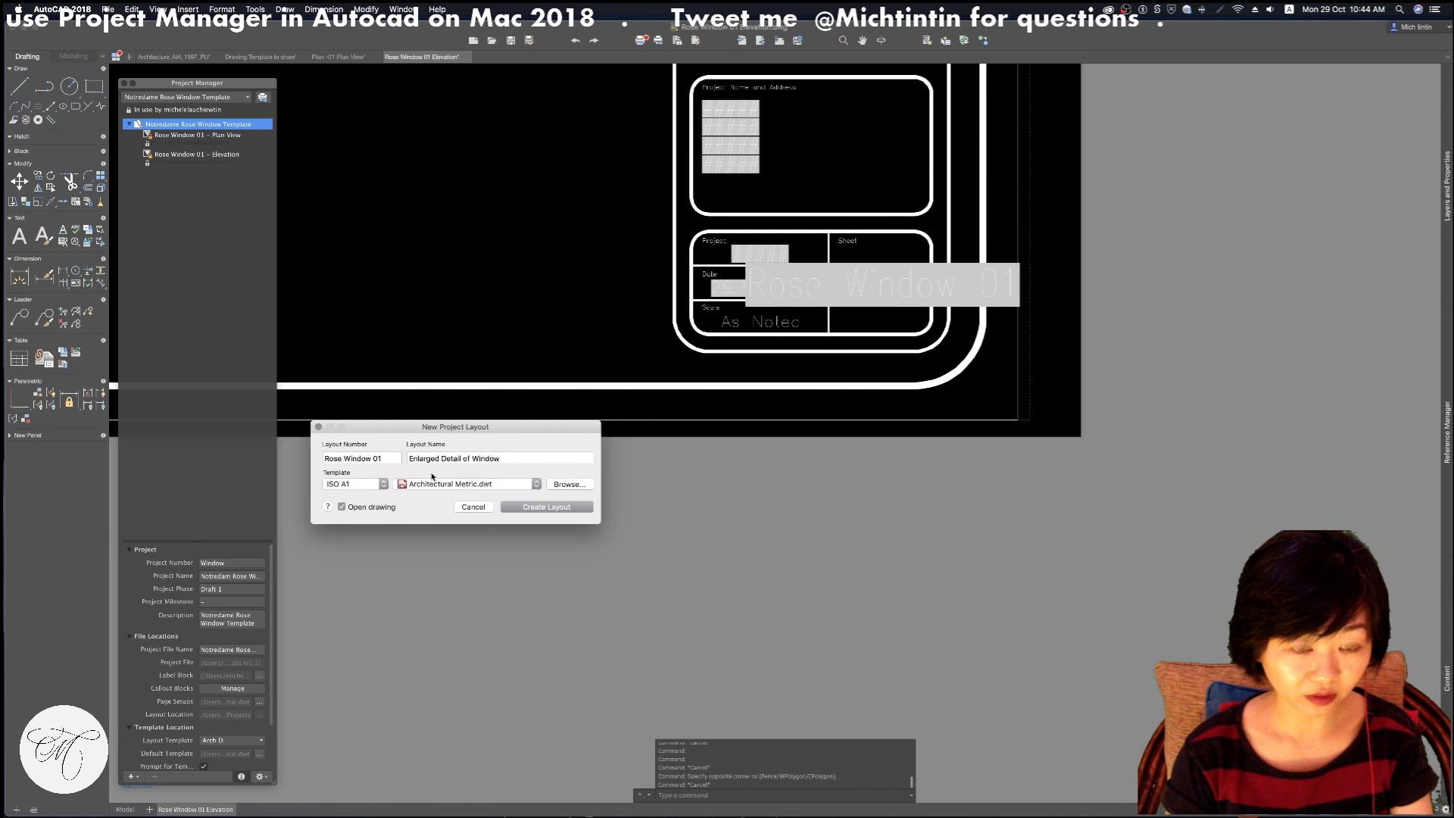
Create the layout from the ISO A1 layout of Architectural Metric.dwt, saving its drawing in the AutoCAD Projects folder
{"action": "left_click", "coordinate": [385, 485]}
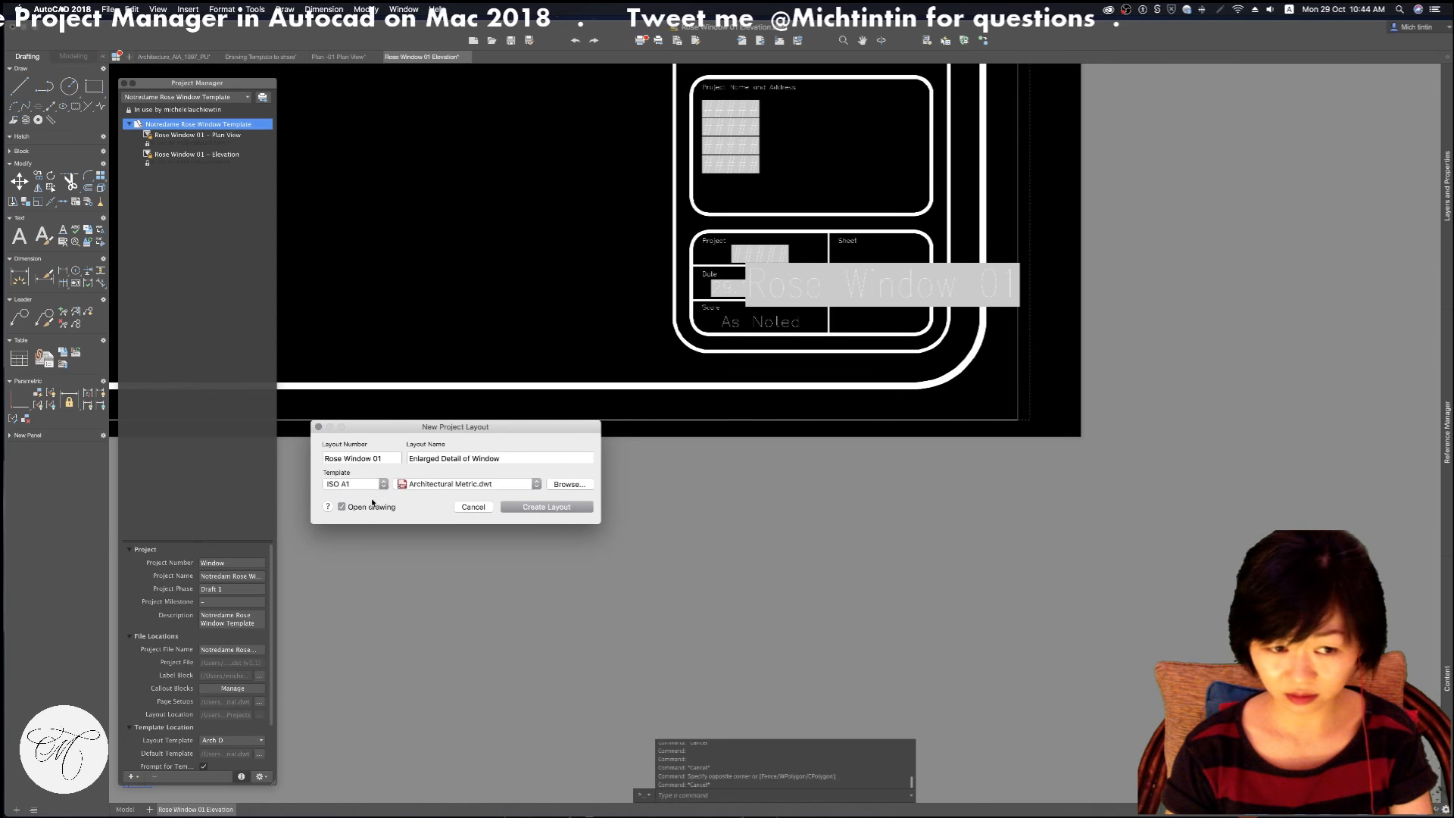
{"action": "left_click", "coordinate": [470, 484]}
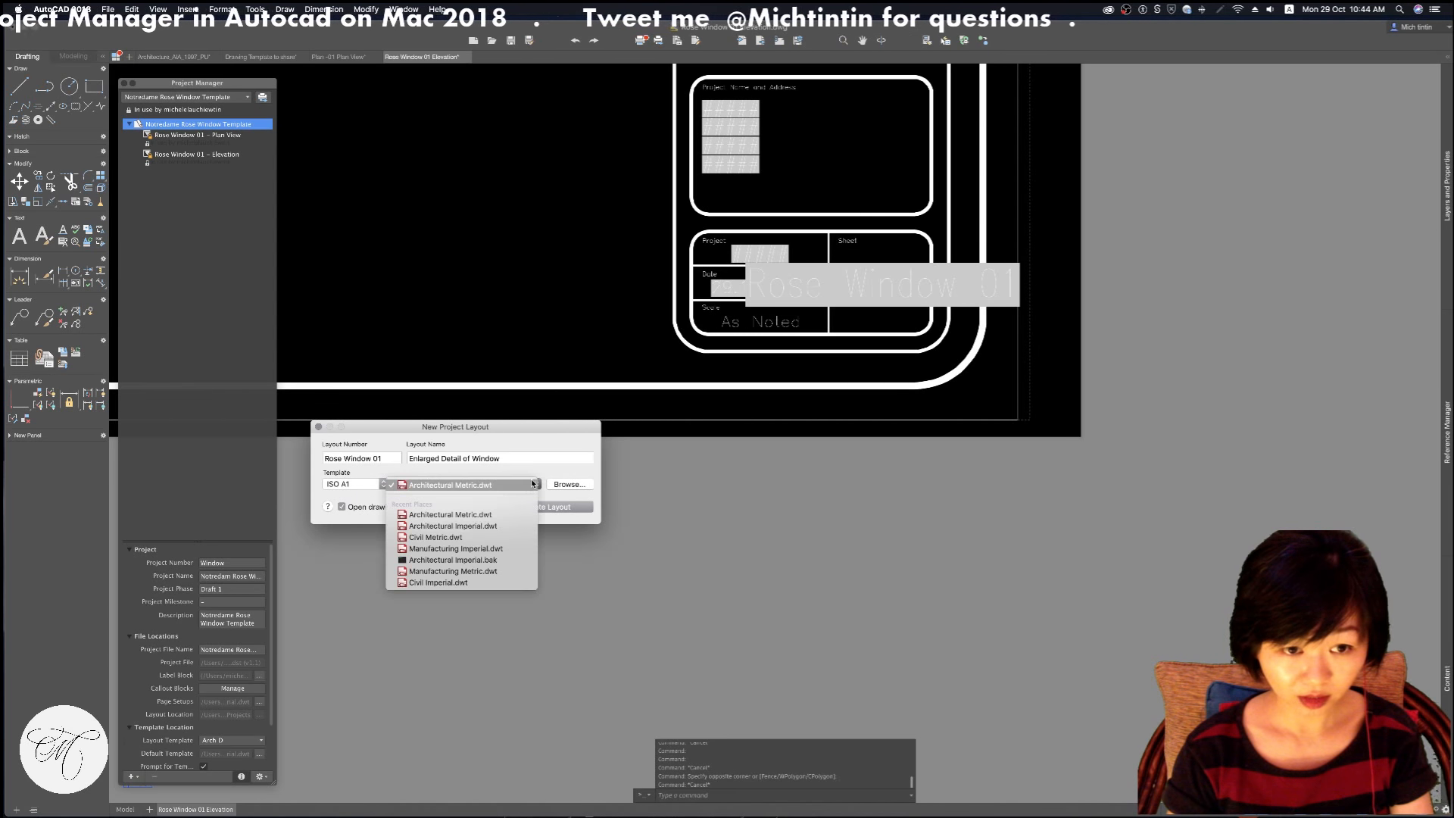
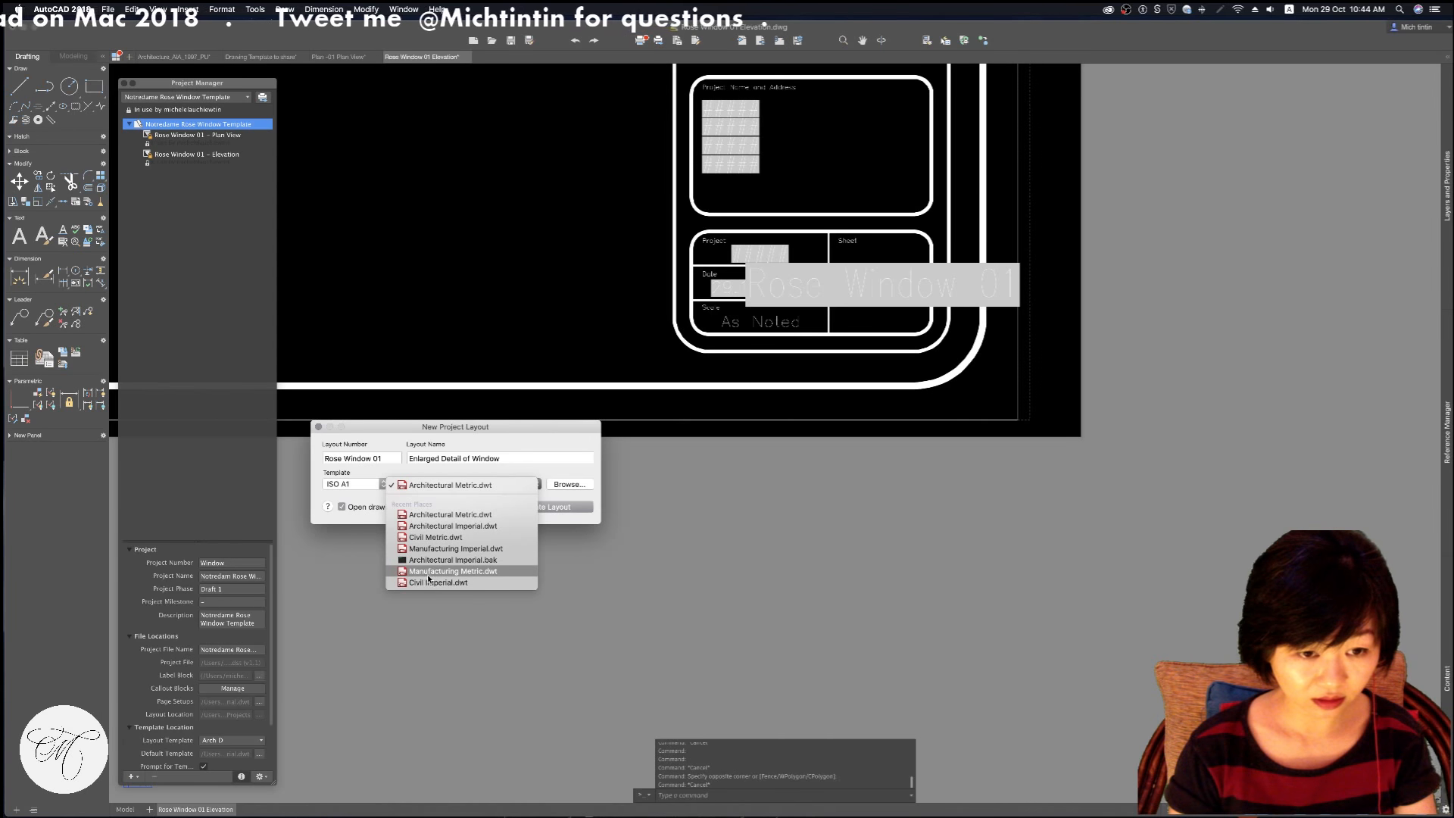
{"action": "left_click", "coordinate": [452, 516]}
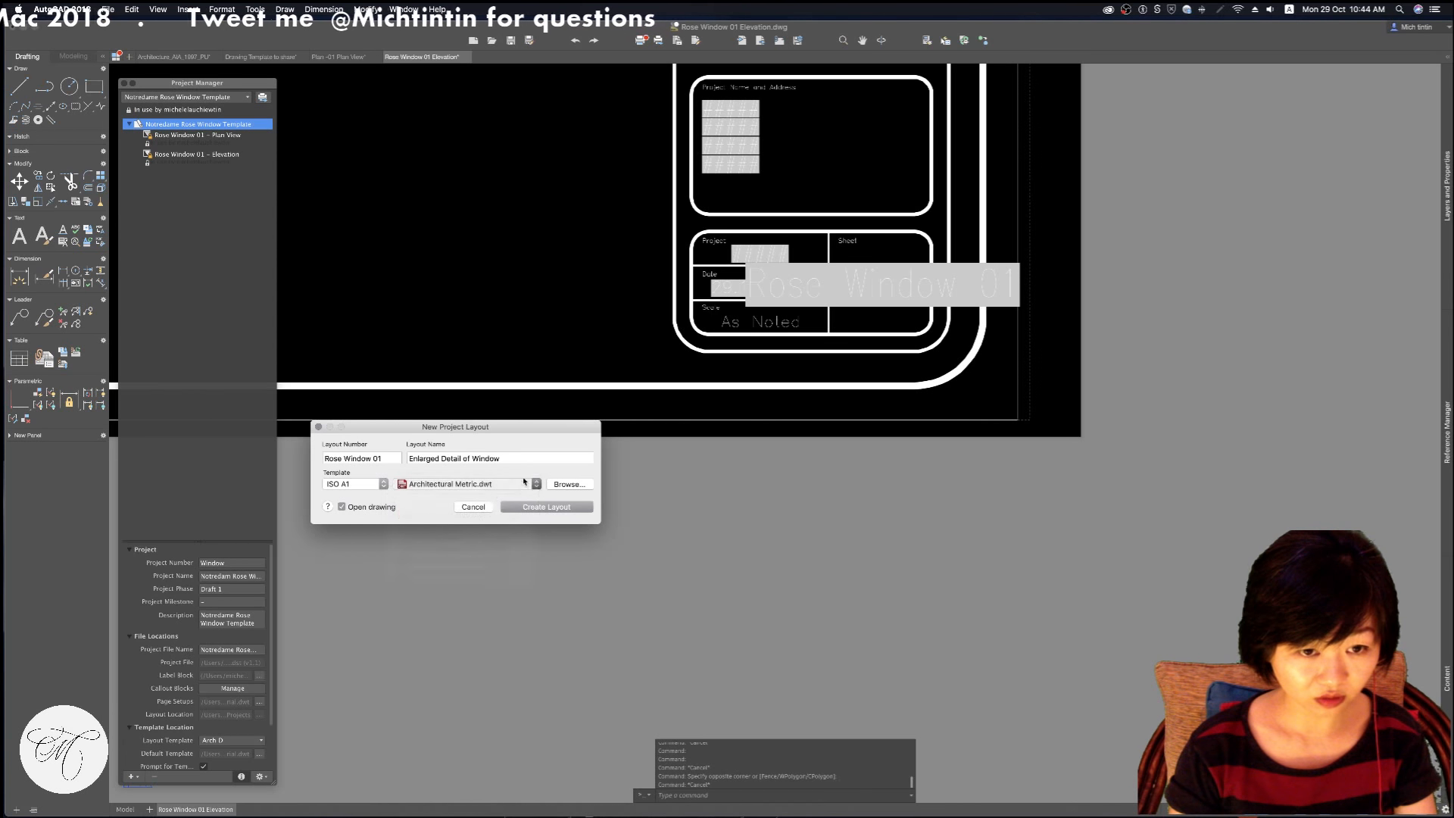
{"action": "left_click", "coordinate": [558, 509]}
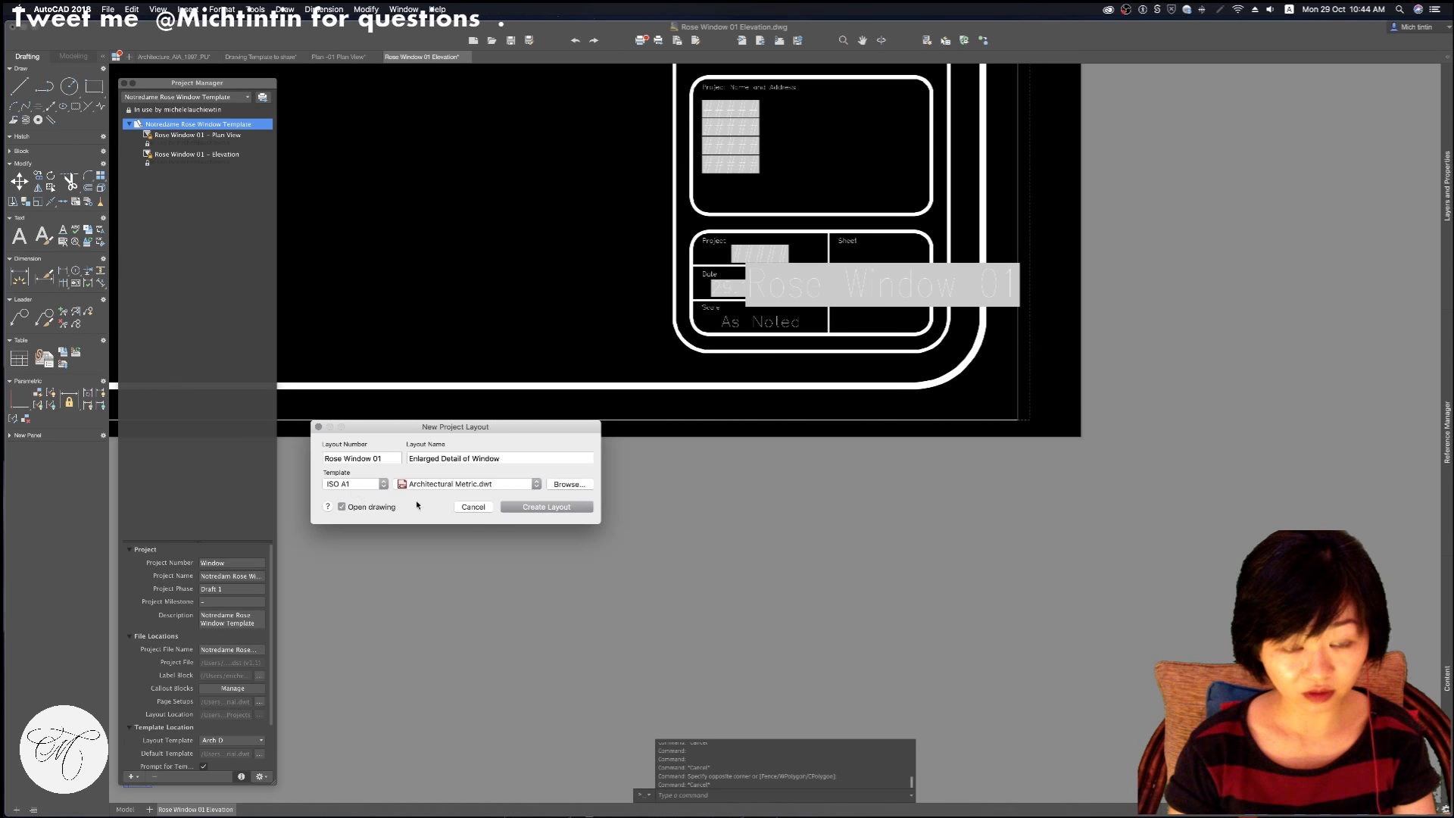
{"action": "left_click", "coordinate": [532, 508]}
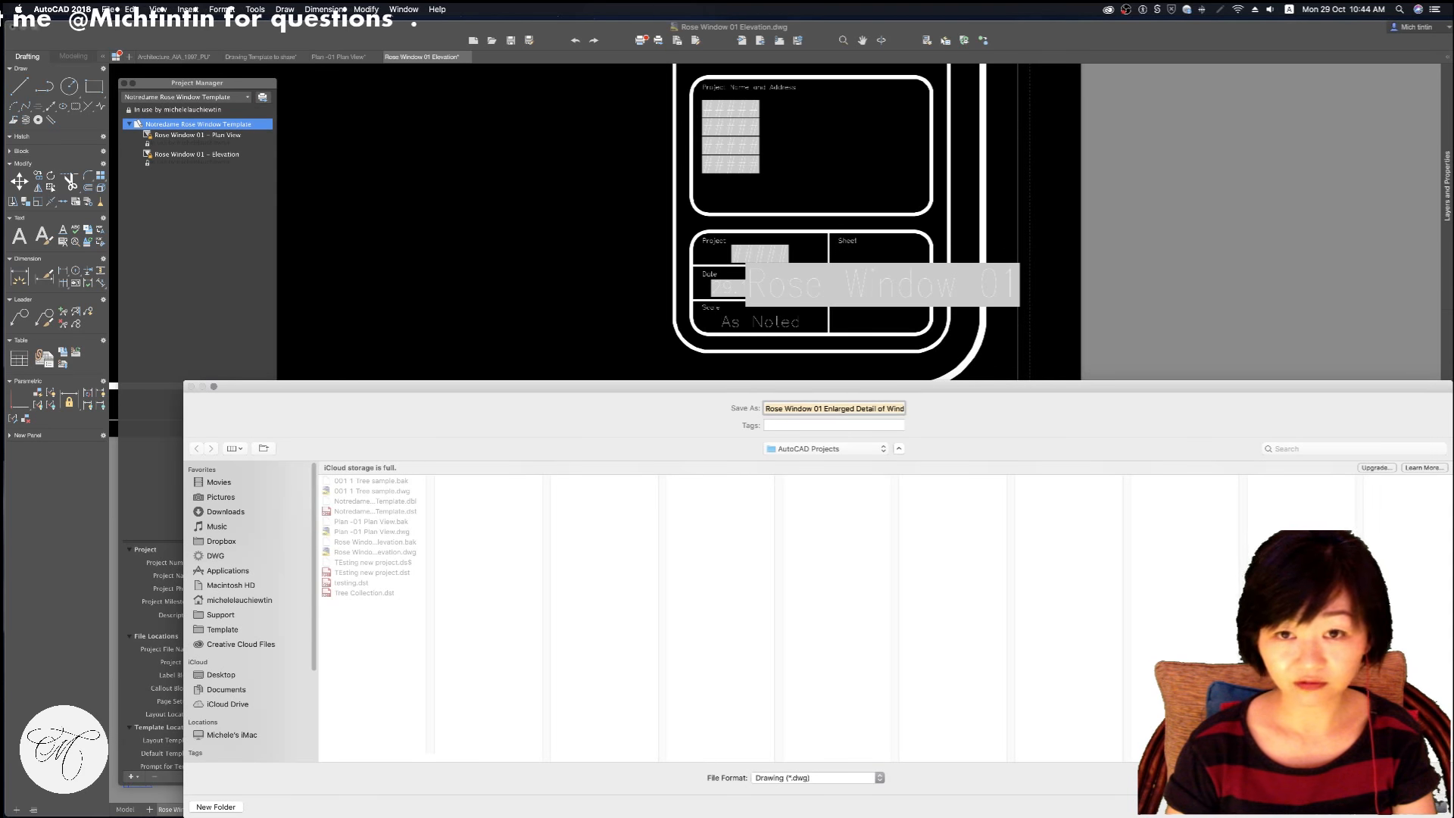
{"action": "key", "text": "Return"}
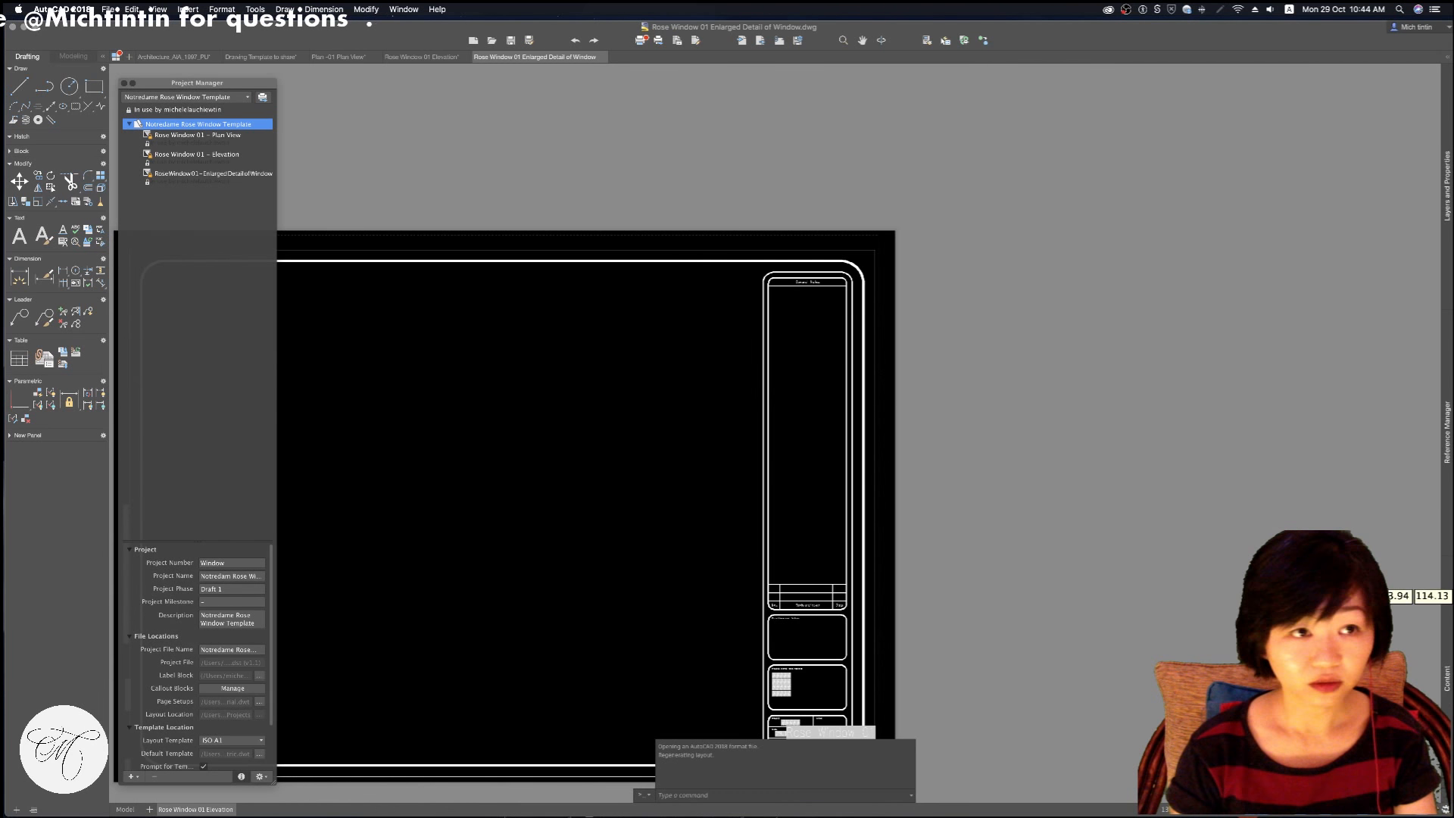
Review the project's layout entries, checking the properties of the Enlarged Detail of Window and Plan View layouts
{"action": "left_click", "coordinate": [225, 175]}
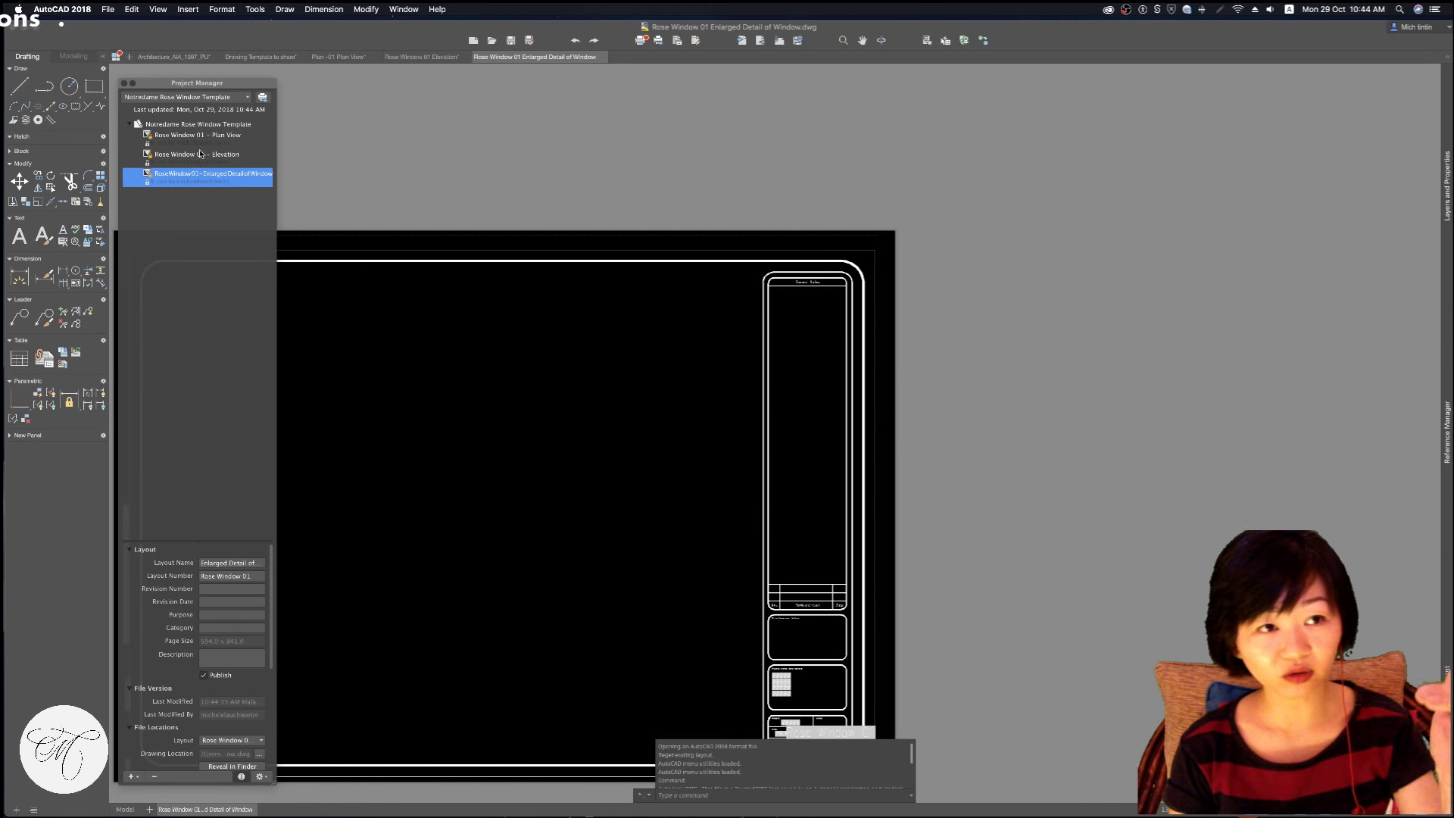
{"action": "left_click", "coordinate": [222, 194]}
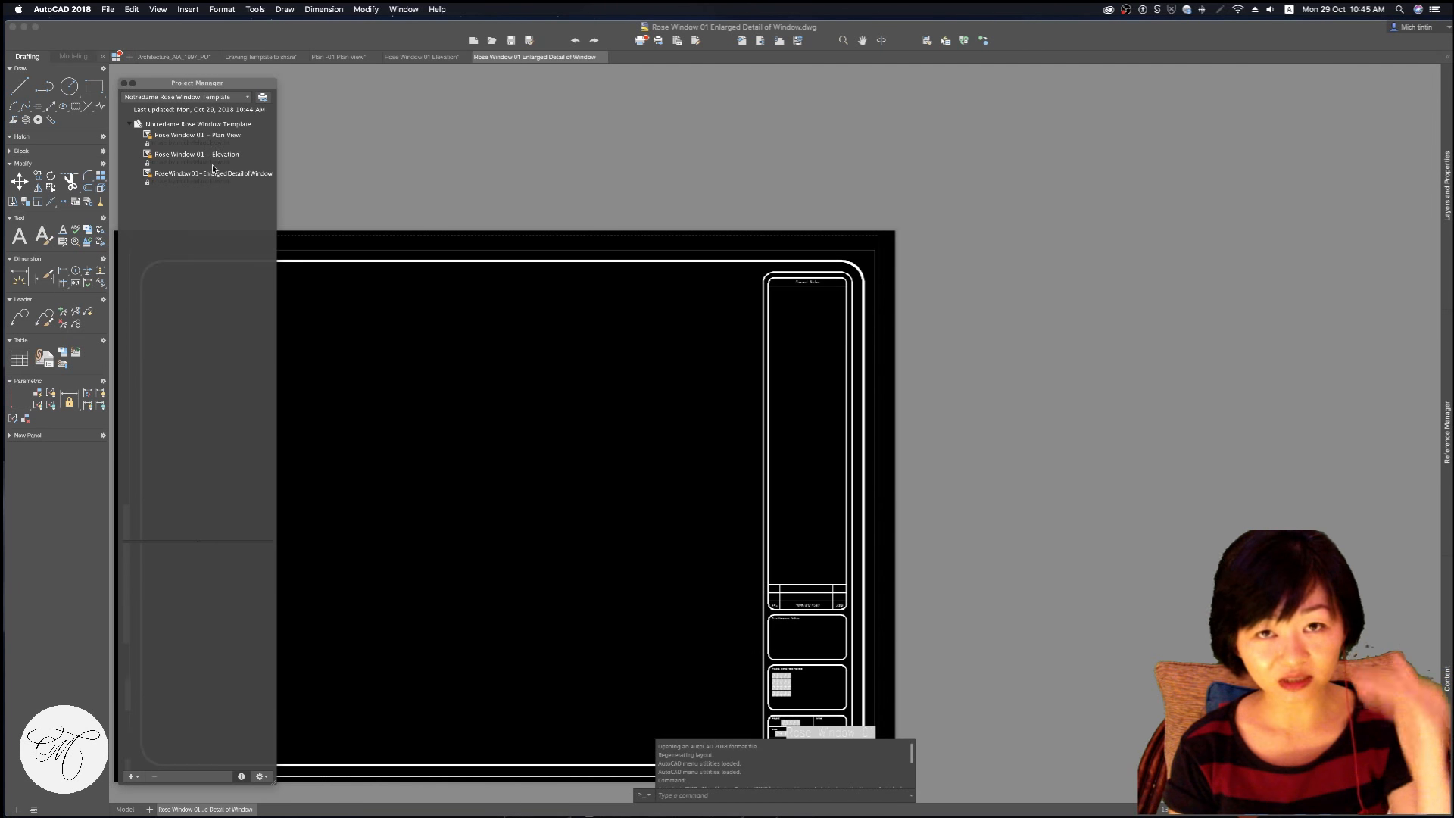
{"action": "left_click", "coordinate": [206, 176]}
{"action": "double_click", "coordinate": [219, 154]}
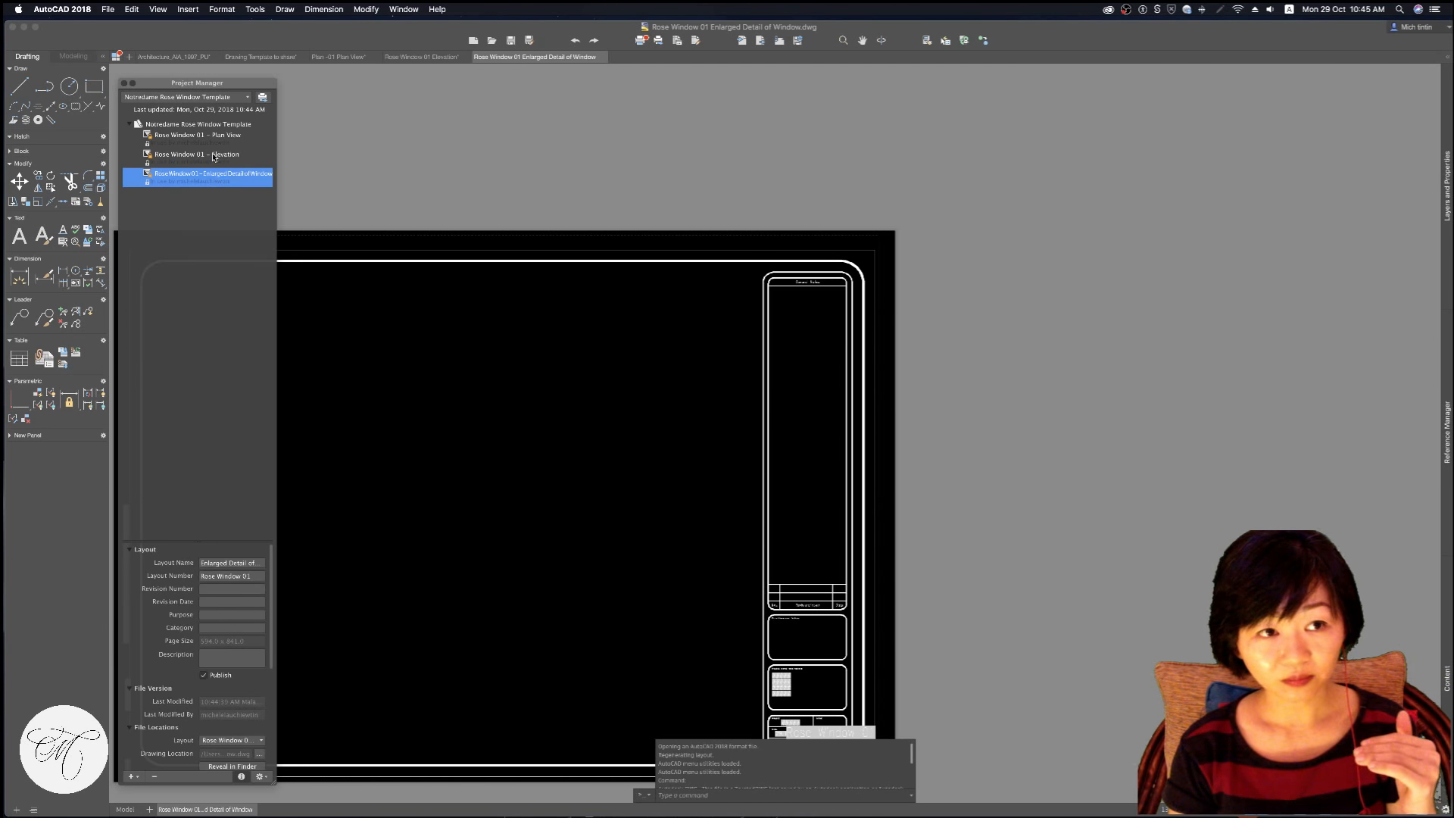
{"action": "left_click", "coordinate": [224, 144]}
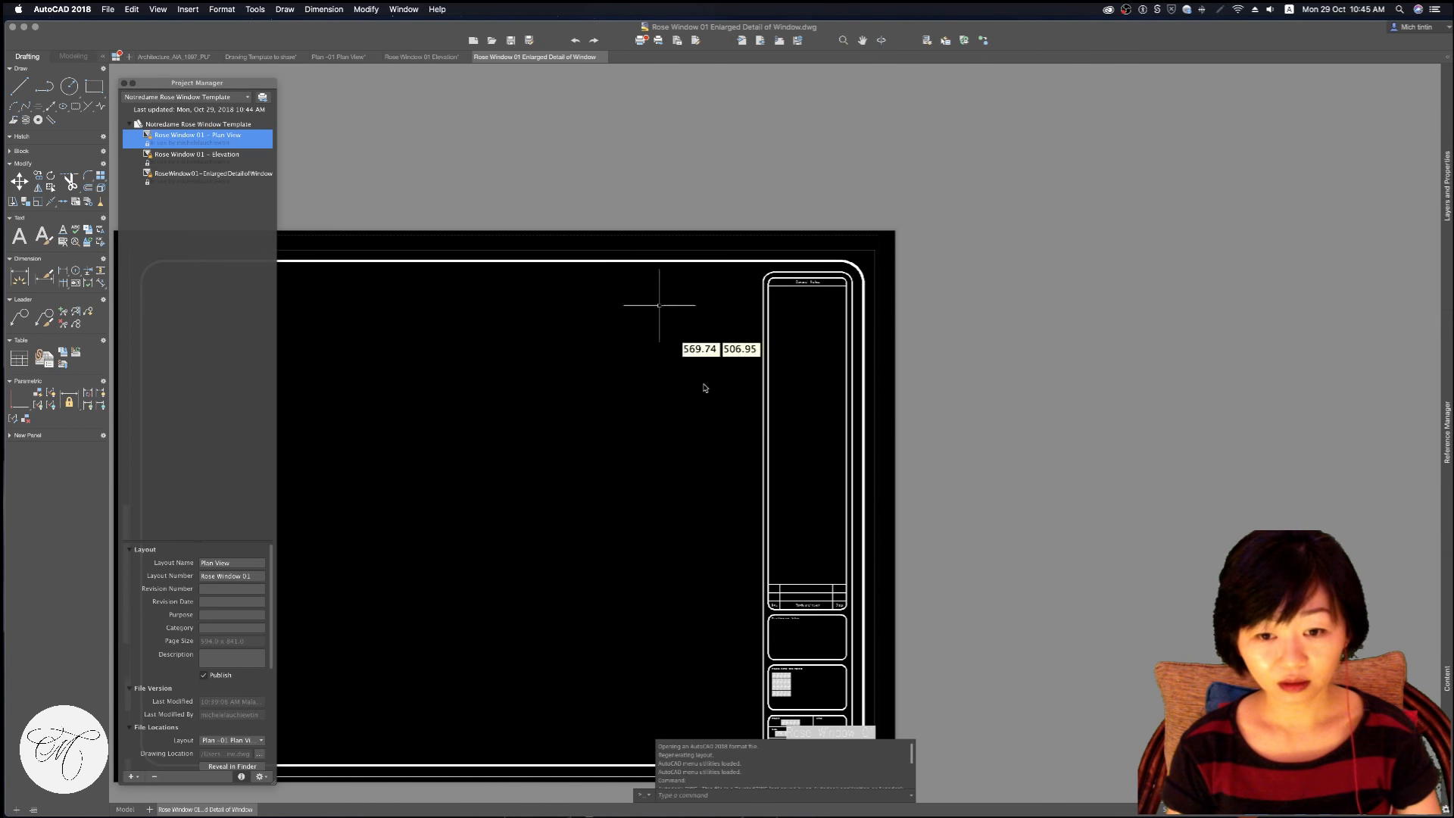
Examine the title block fields on the Enlarged Detail of Window sheet, leaving the Plan View layout's name as is
{"action": "scroll", "coordinate": [800, 650], "scroll_direction": "up", "scroll_amount": 5}
{"action": "scroll", "coordinate": [821, 386], "scroll_direction": "down", "scroll_amount": 5}
{"action": "scroll", "coordinate": [806, 604], "scroll_direction": "up", "scroll_amount": 5}
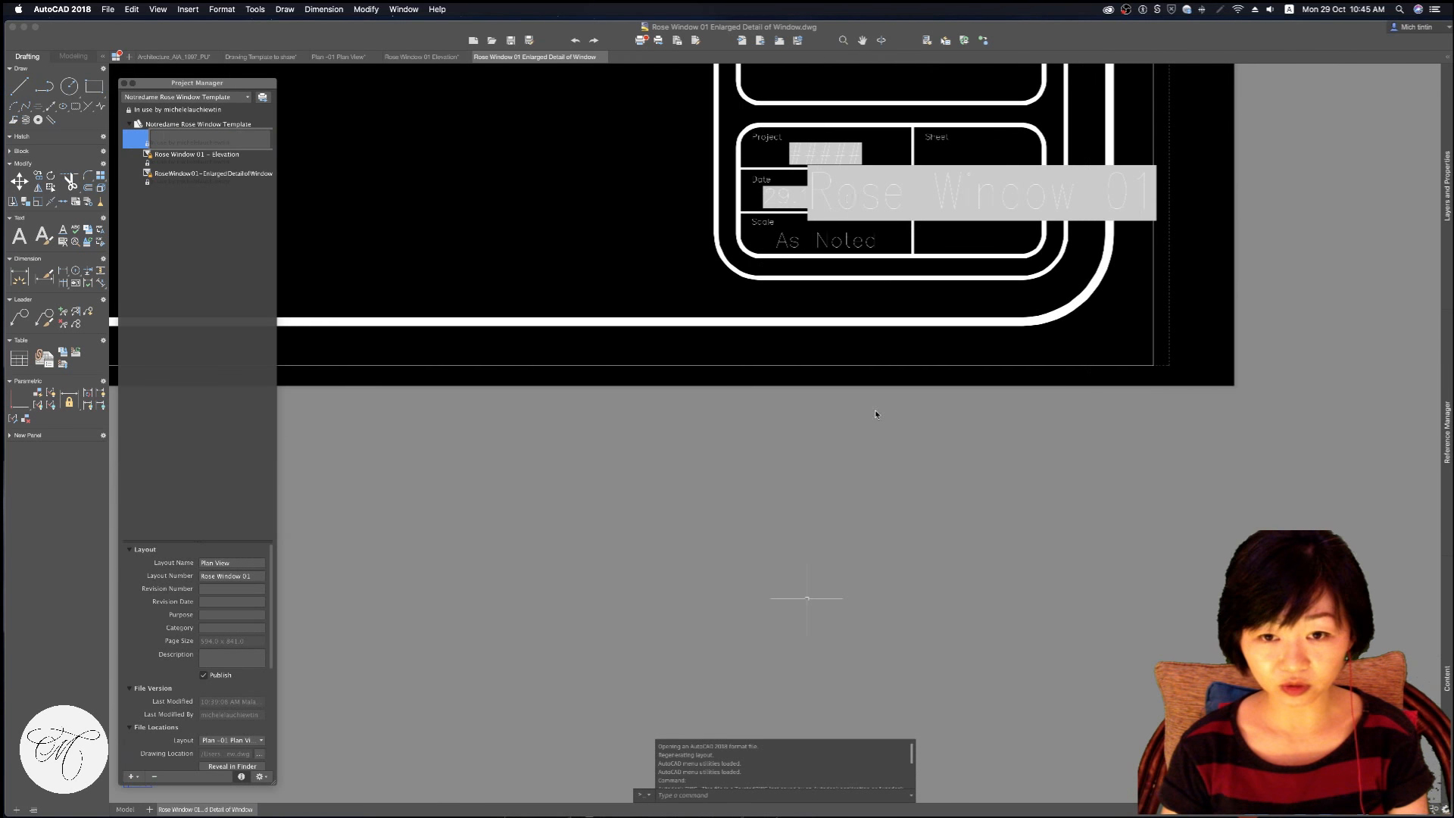
{"action": "scroll", "coordinate": [858, 117], "scroll_direction": "up", "scroll_amount": 3}
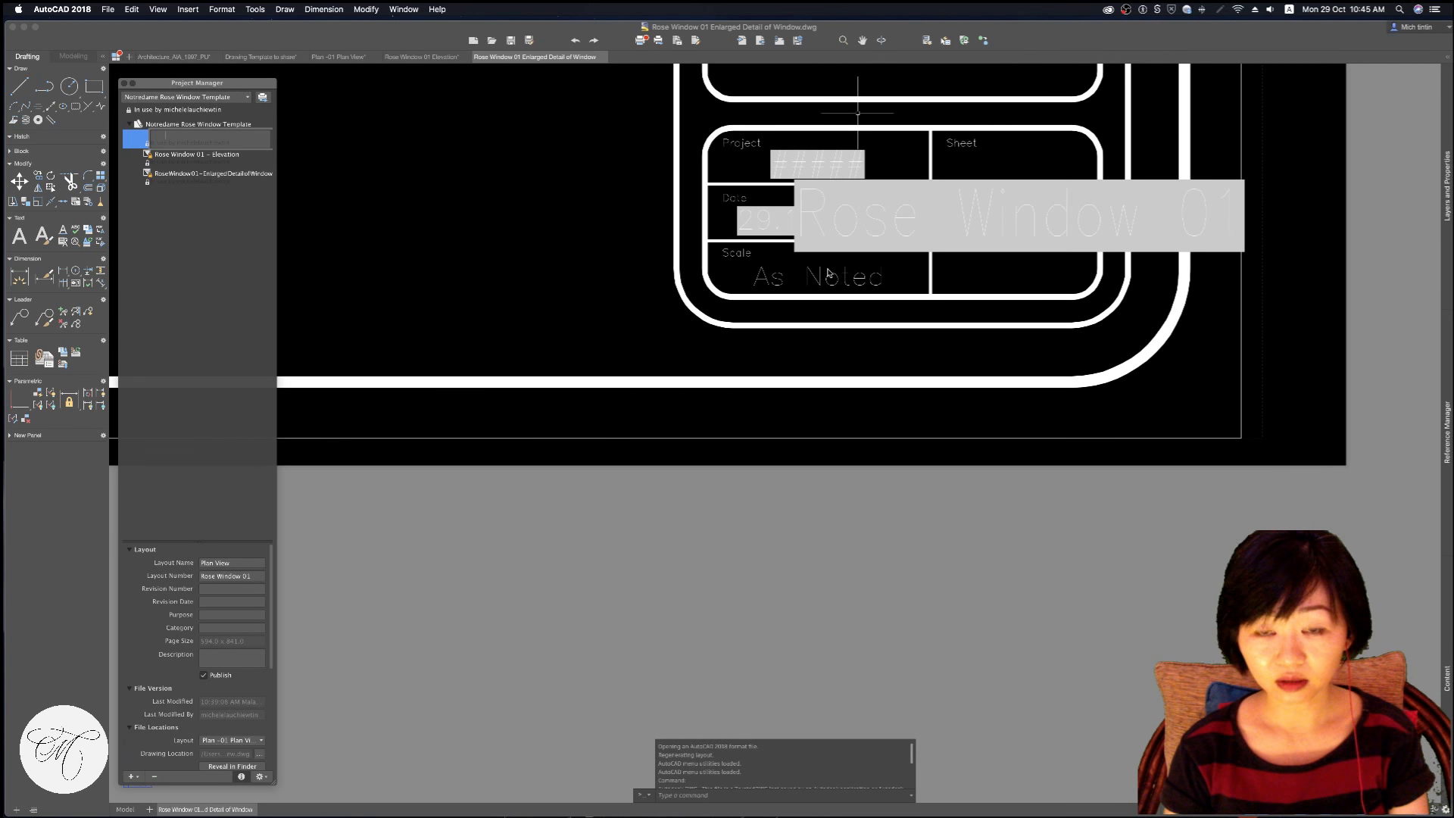
{"action": "scroll", "coordinate": [788, 387], "scroll_direction": "down", "scroll_amount": 5}
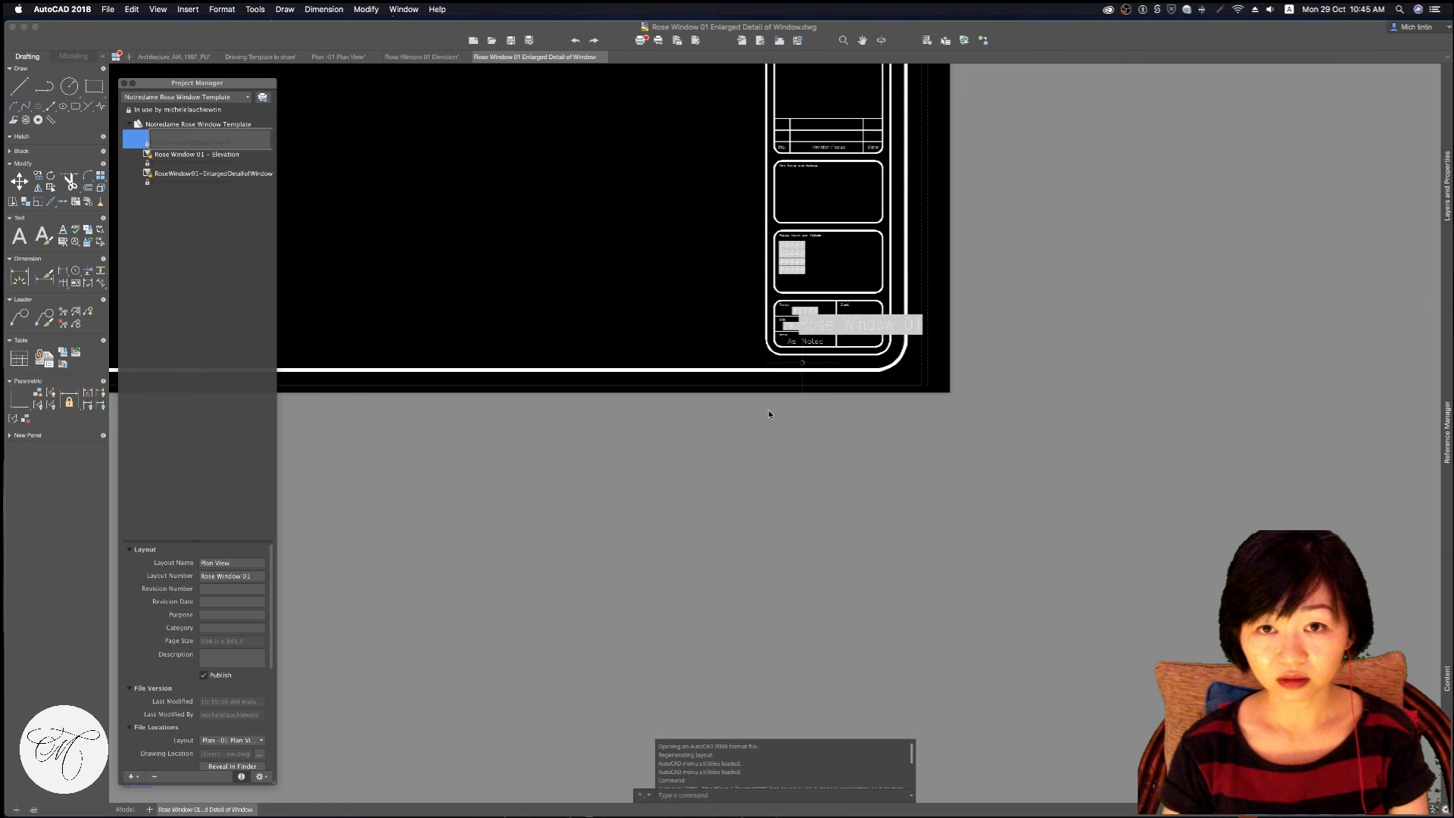
{"action": "scroll", "coordinate": [778, 177], "scroll_direction": "up", "scroll_amount": 4}
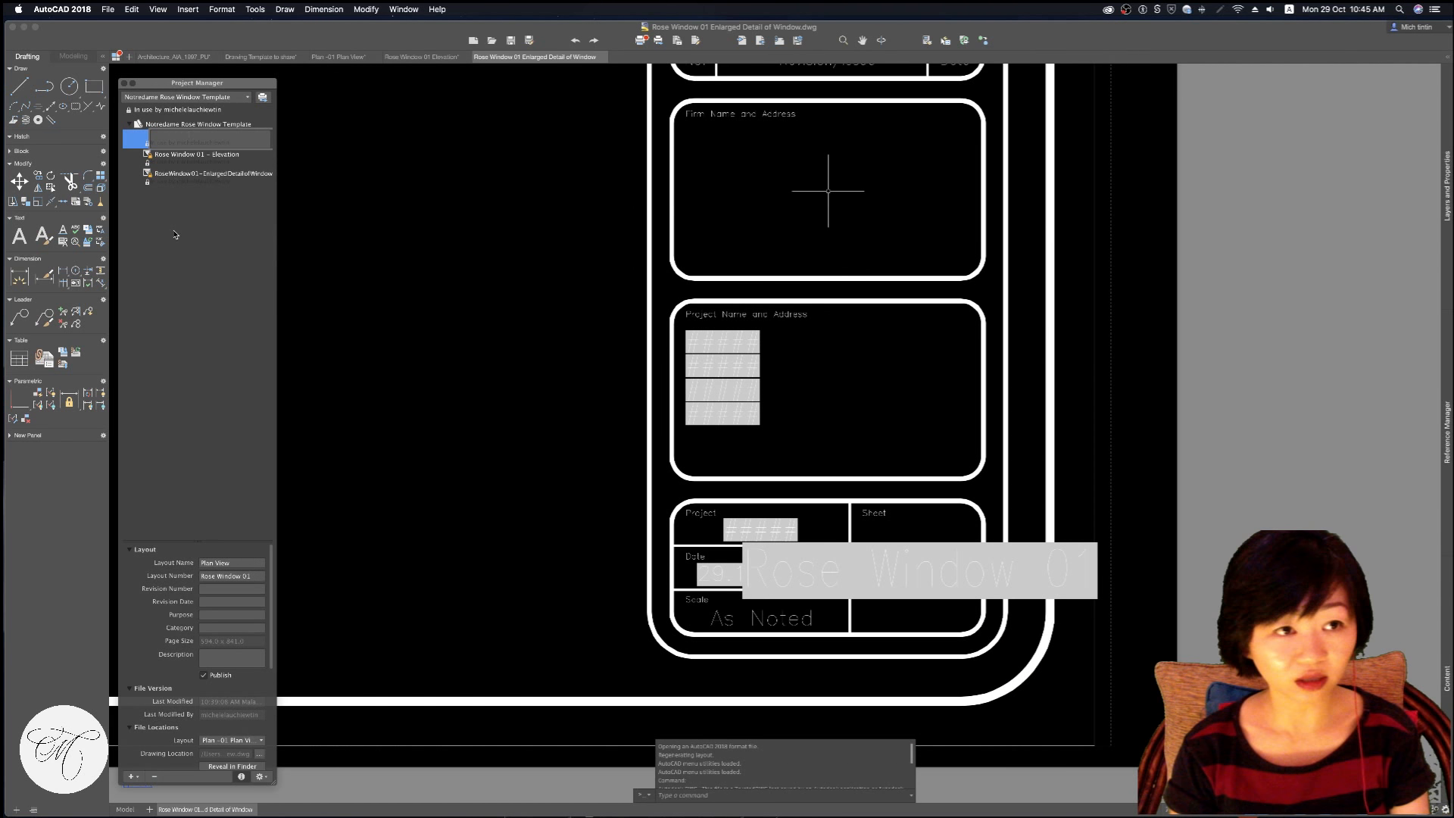
{"action": "left_click", "coordinate": [197, 193]}
{"action": "left_click", "coordinate": [804, 255]}
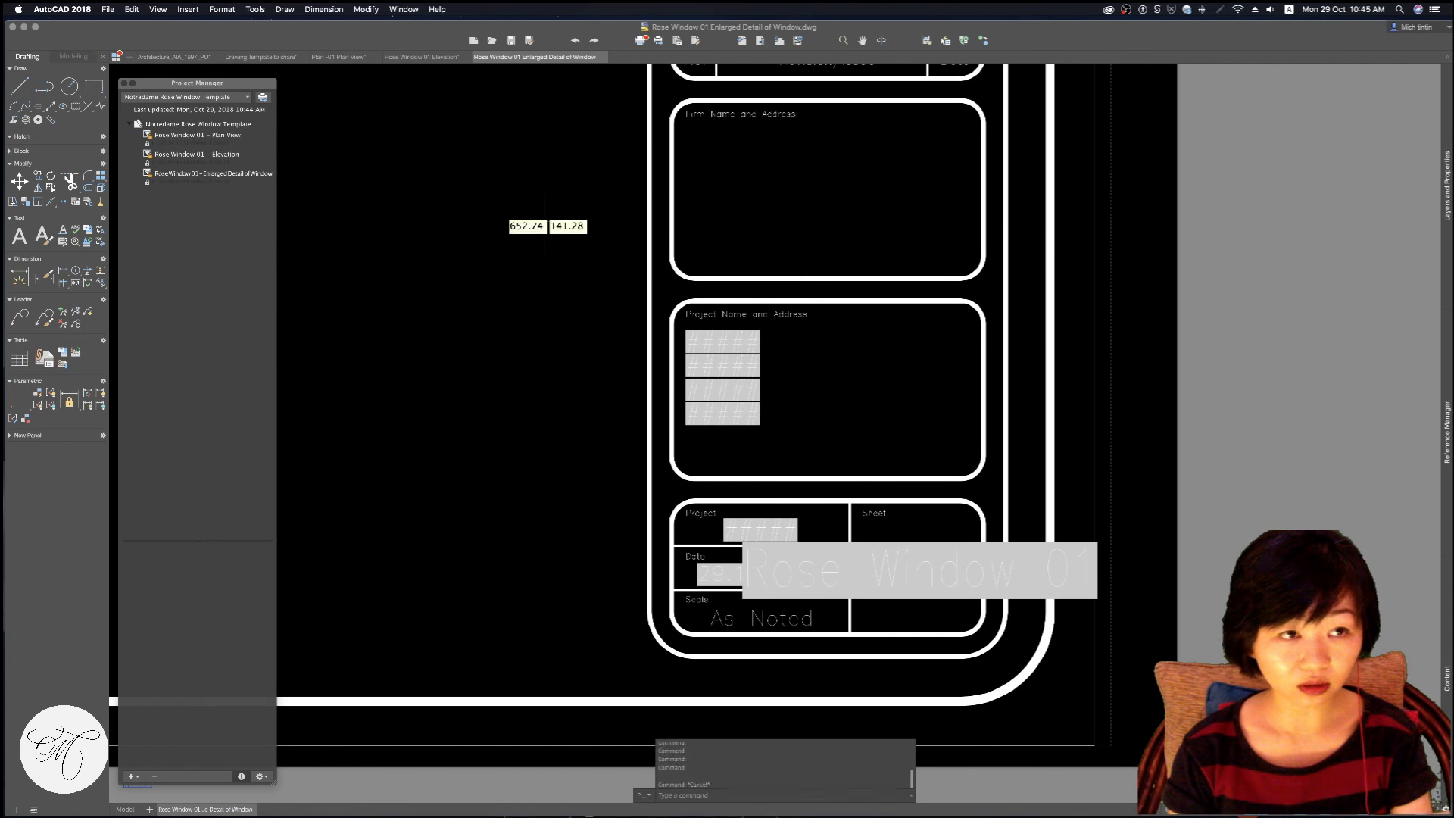
Select the Plan View layout in the project and view the whole Enlarged Detail of Window sheet
{"action": "left_click", "coordinate": [199, 138]}
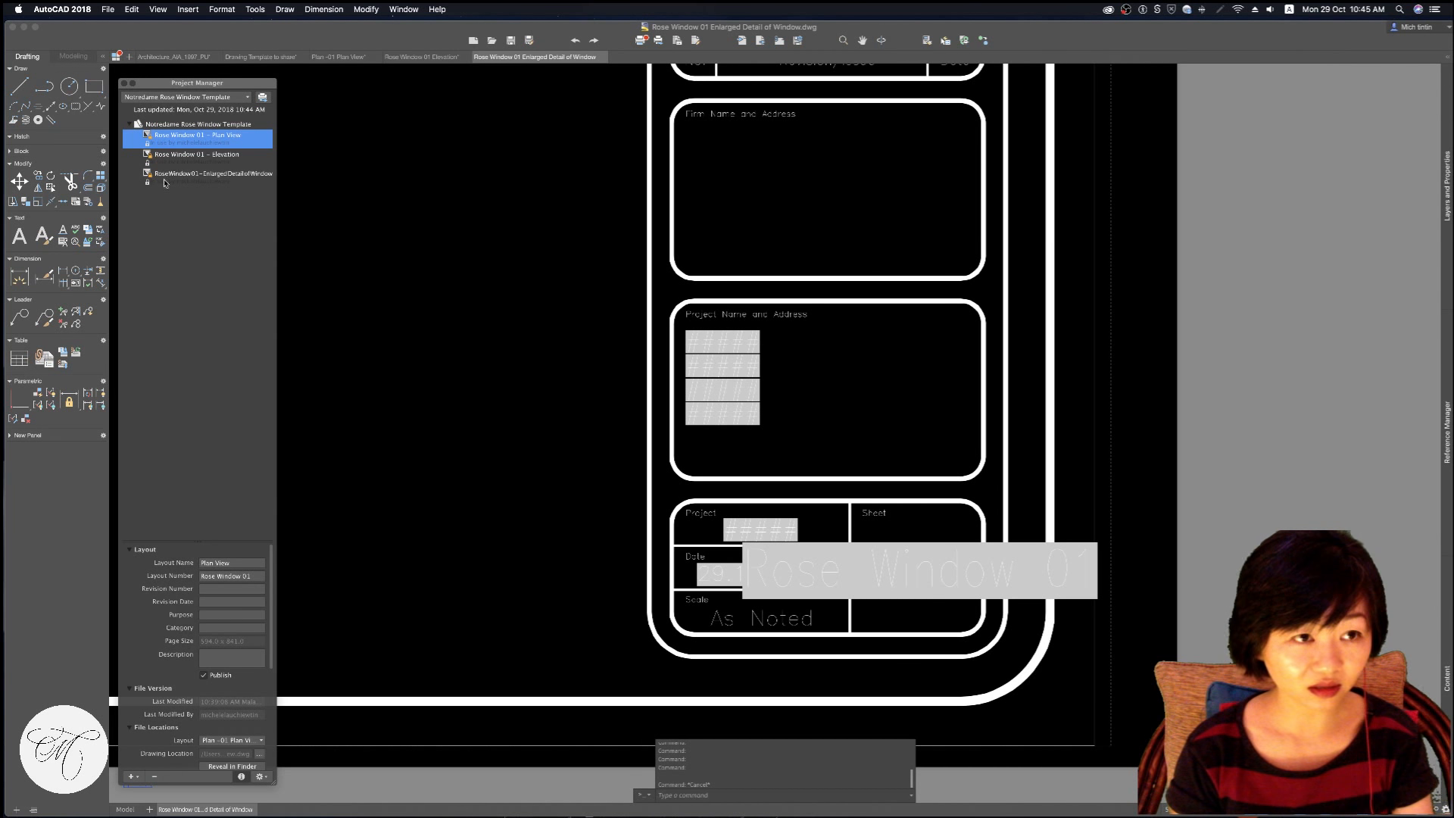
{"action": "key", "text": "Escape"}
{"action": "key", "text": "Escape"}
{"action": "scroll", "coordinate": [416, 267], "scroll_direction": "down", "scroll_amount": 7}
{"action": "middle_click_drag", "start_coordinate": [443, 274], "coordinate": [969, 522]}
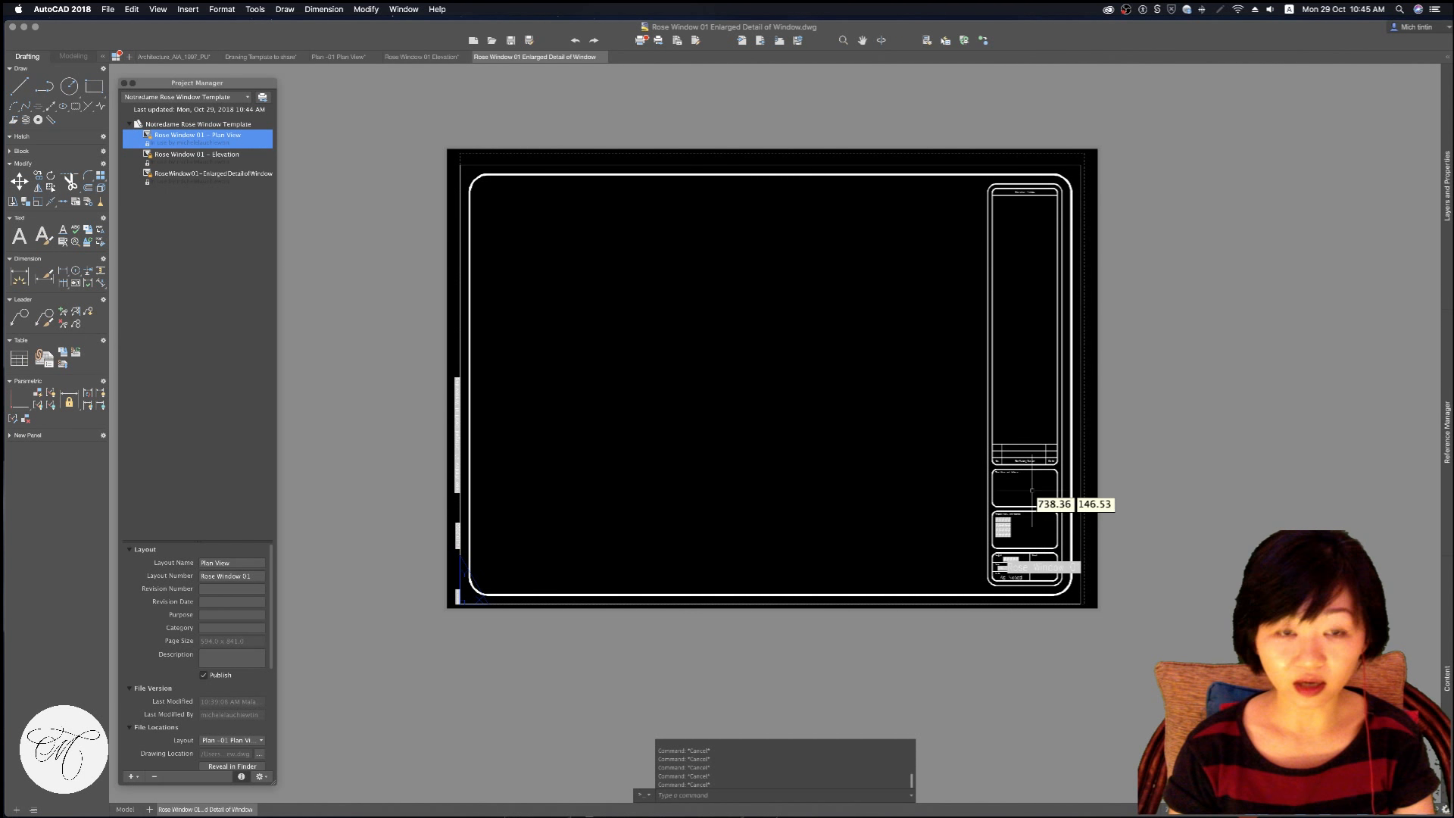
Examine the title block fields on the Enlarged Detail of Window sheet and the properties of the project and its Plan View layout
{"action": "middle_click_drag", "start_coordinate": [811, 503], "coordinate": [554, 315]}
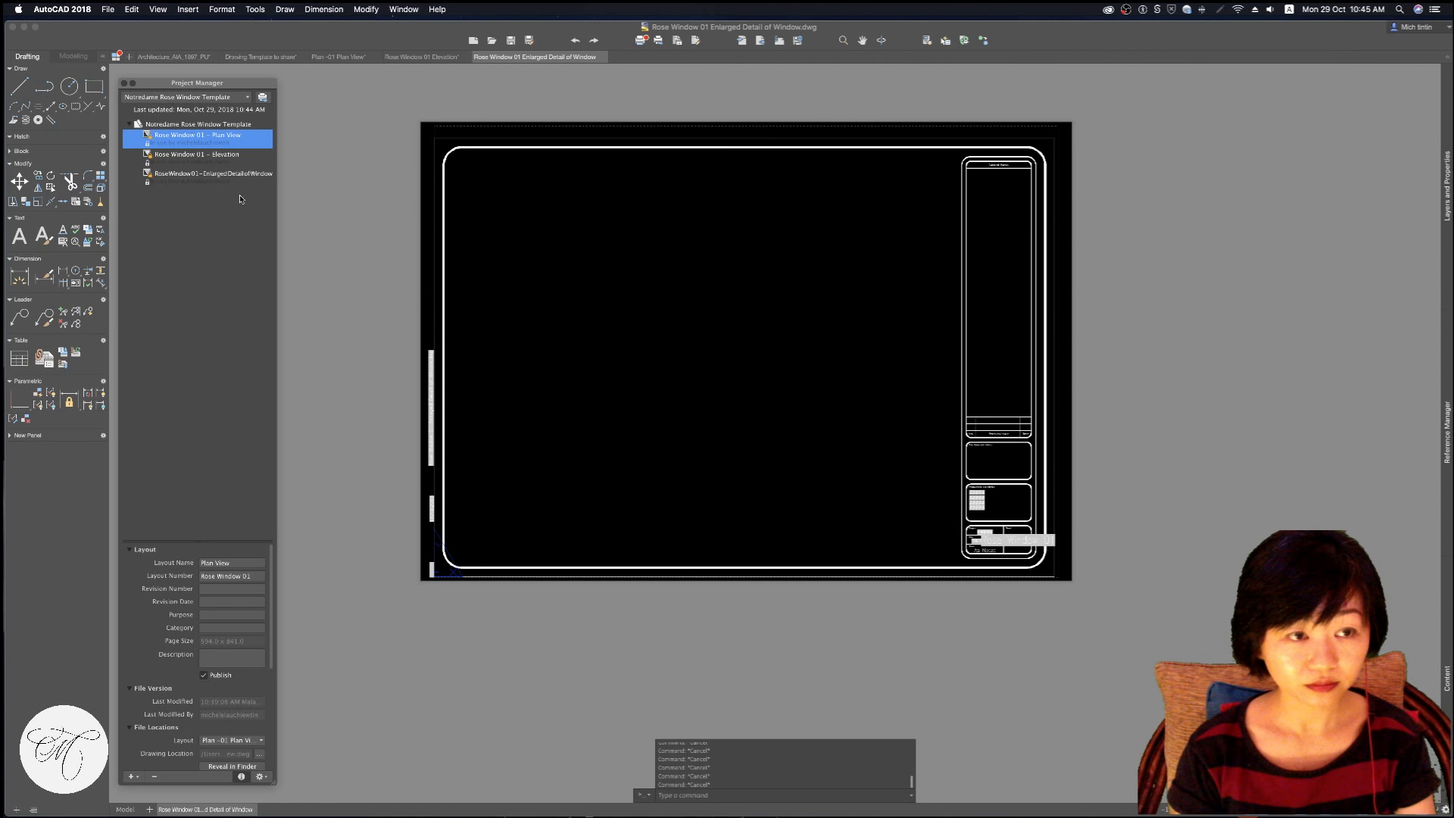
{"action": "scroll", "coordinate": [1057, 553], "scroll_direction": "up", "scroll_amount": 8}
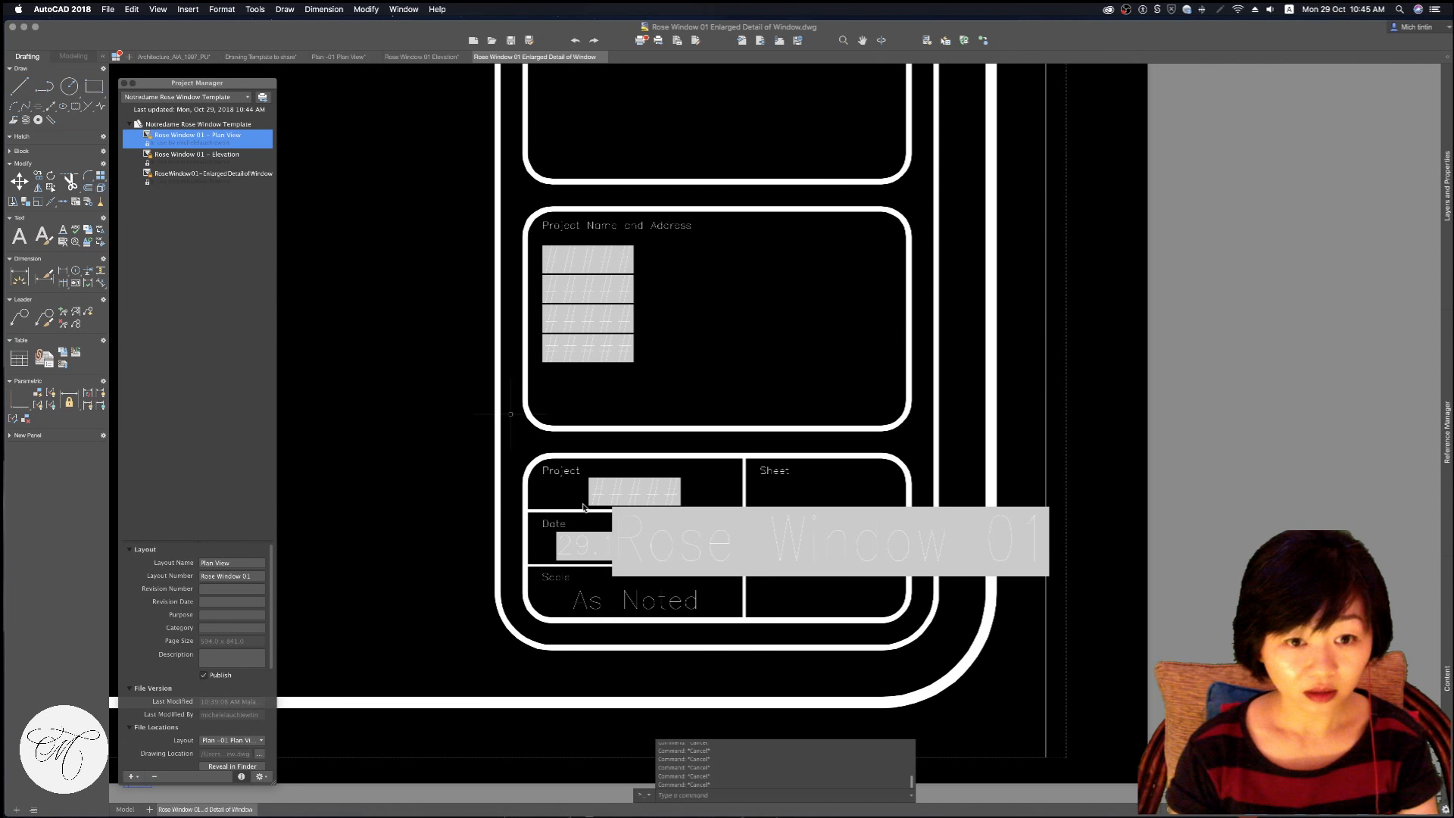
{"action": "left_click", "coordinate": [639, 493]}
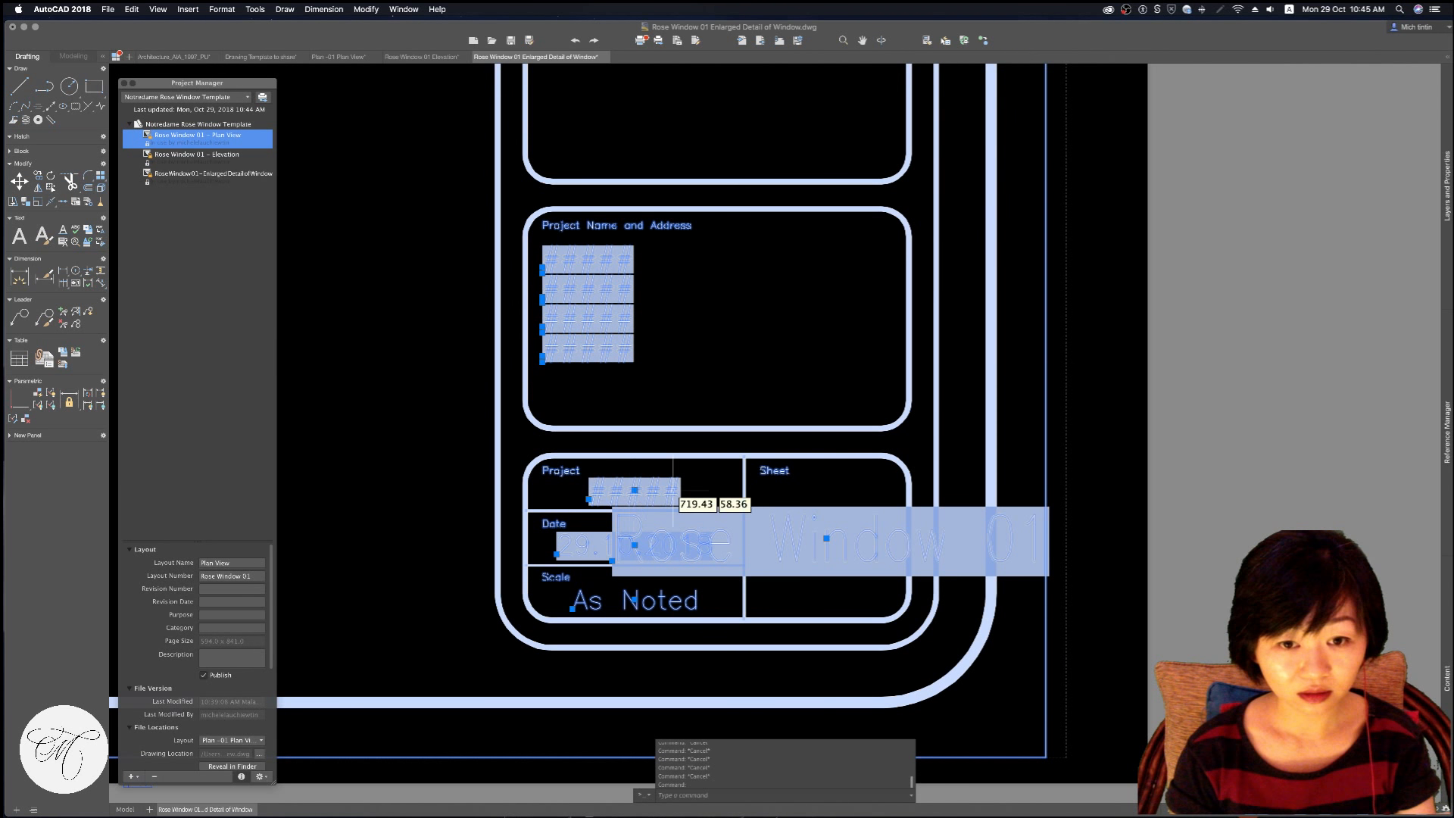
{"action": "right_click", "coordinate": [198, 141]}
{"action": "left_click", "coordinate": [189, 139]}
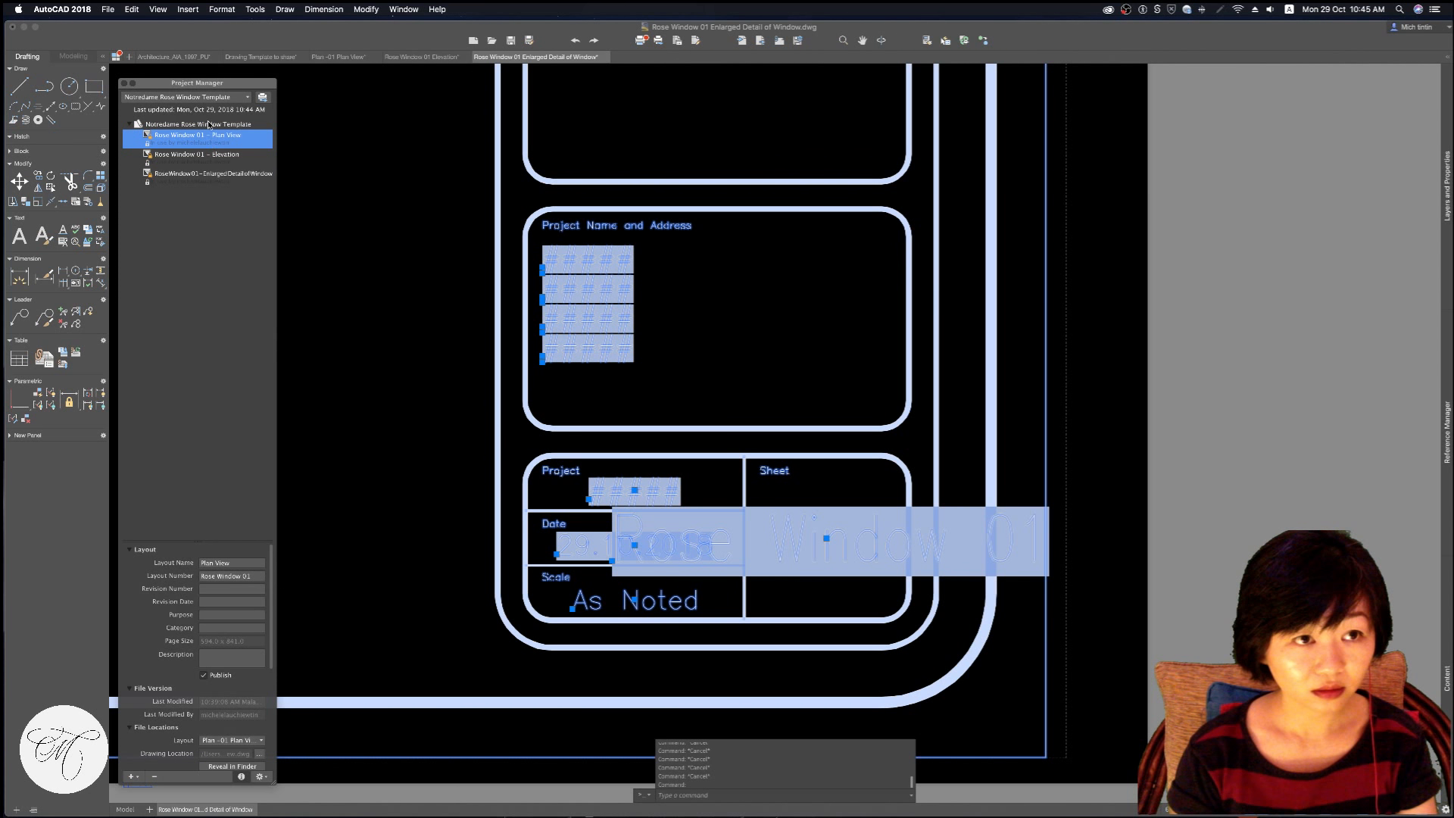
{"action": "left_click", "coordinate": [186, 135]}
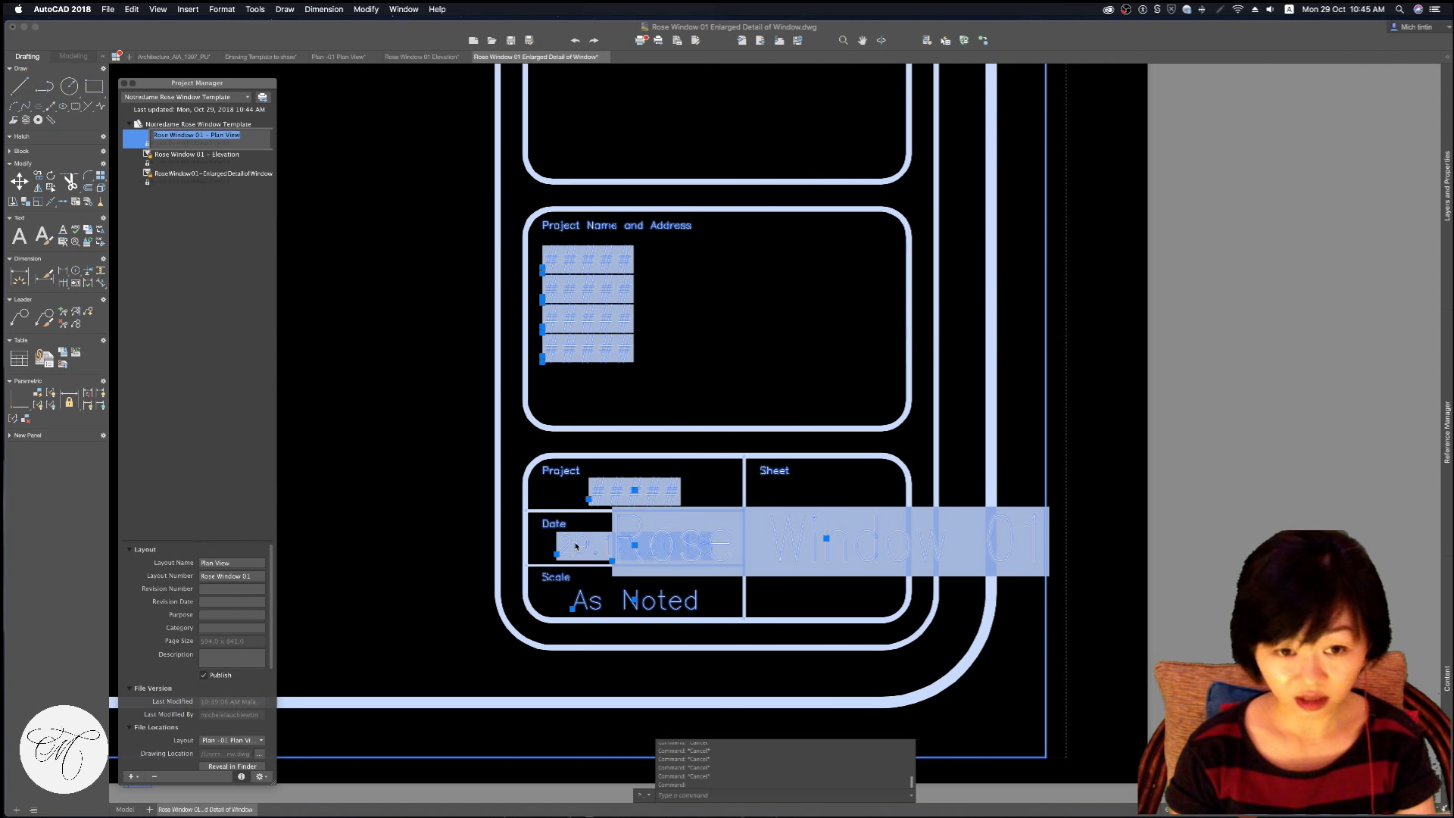
{"action": "left_click", "coordinate": [220, 182]}
{"action": "left_click", "coordinate": [198, 136]}
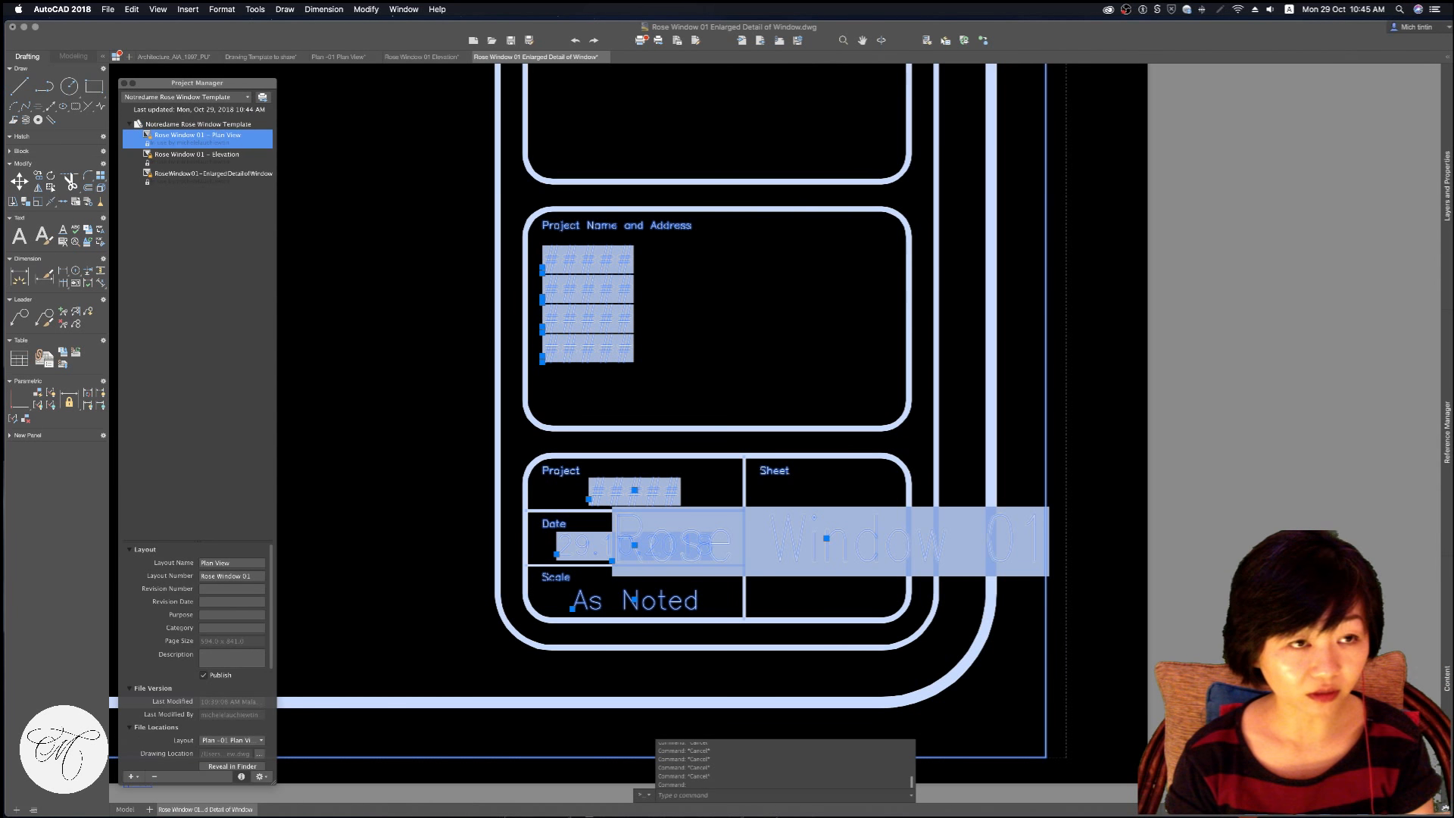
{"action": "left_click", "coordinate": [205, 127]}
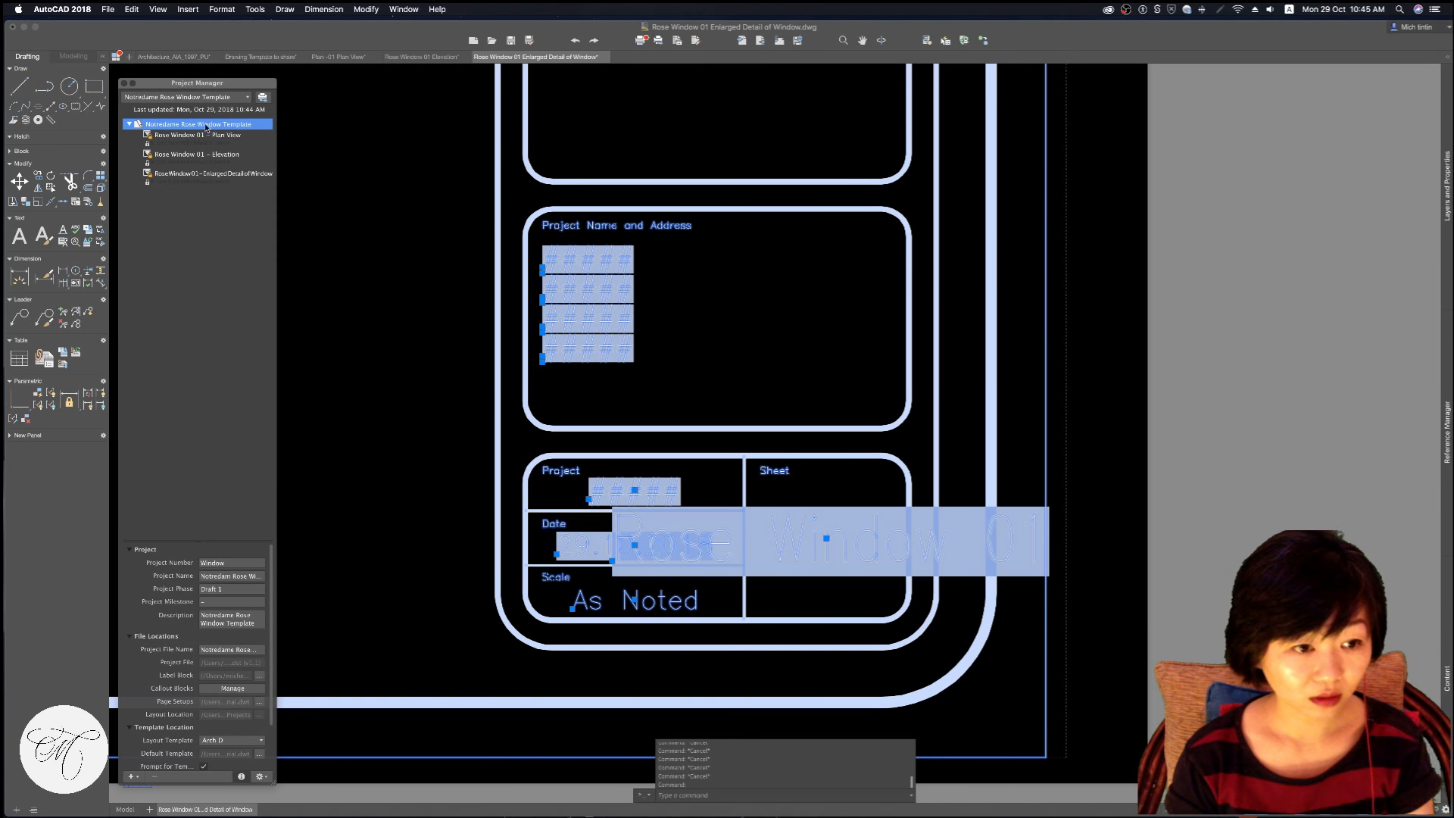
{"action": "scroll", "coordinate": [192, 635], "scroll_direction": "down", "scroll_amount": 2}
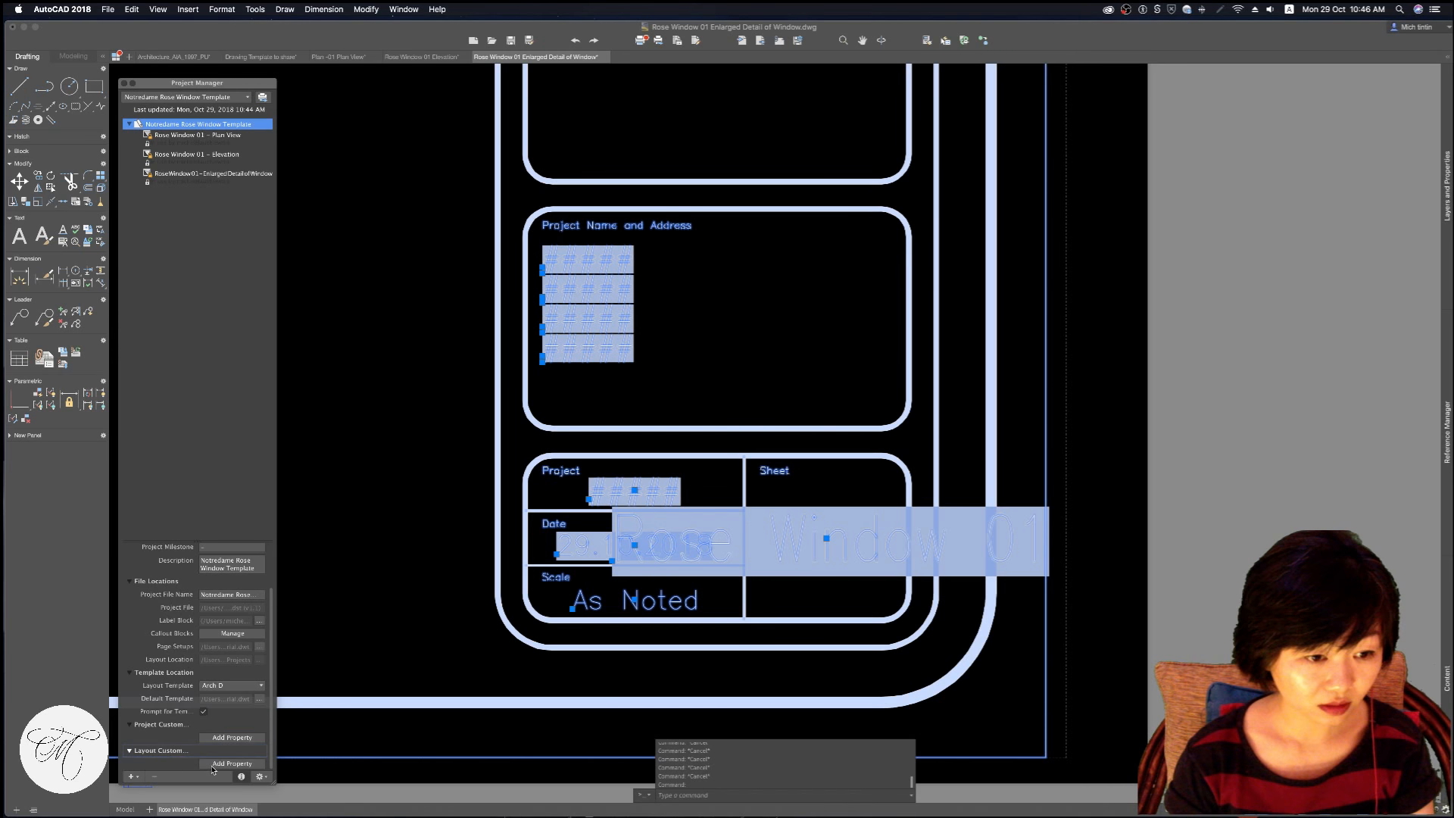
{"action": "left_click", "coordinate": [211, 138]}
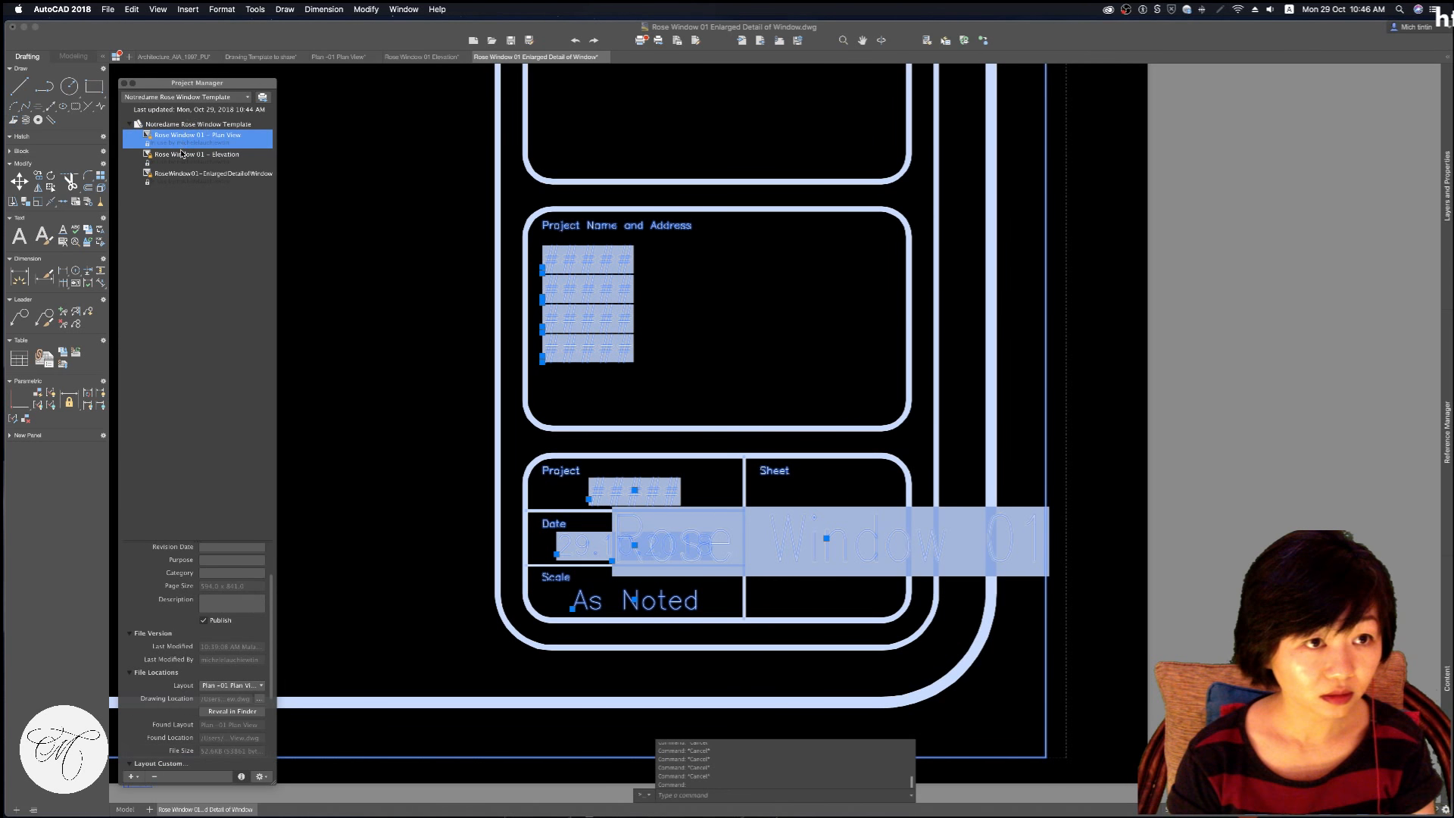
{"action": "right_click", "coordinate": [191, 134]}
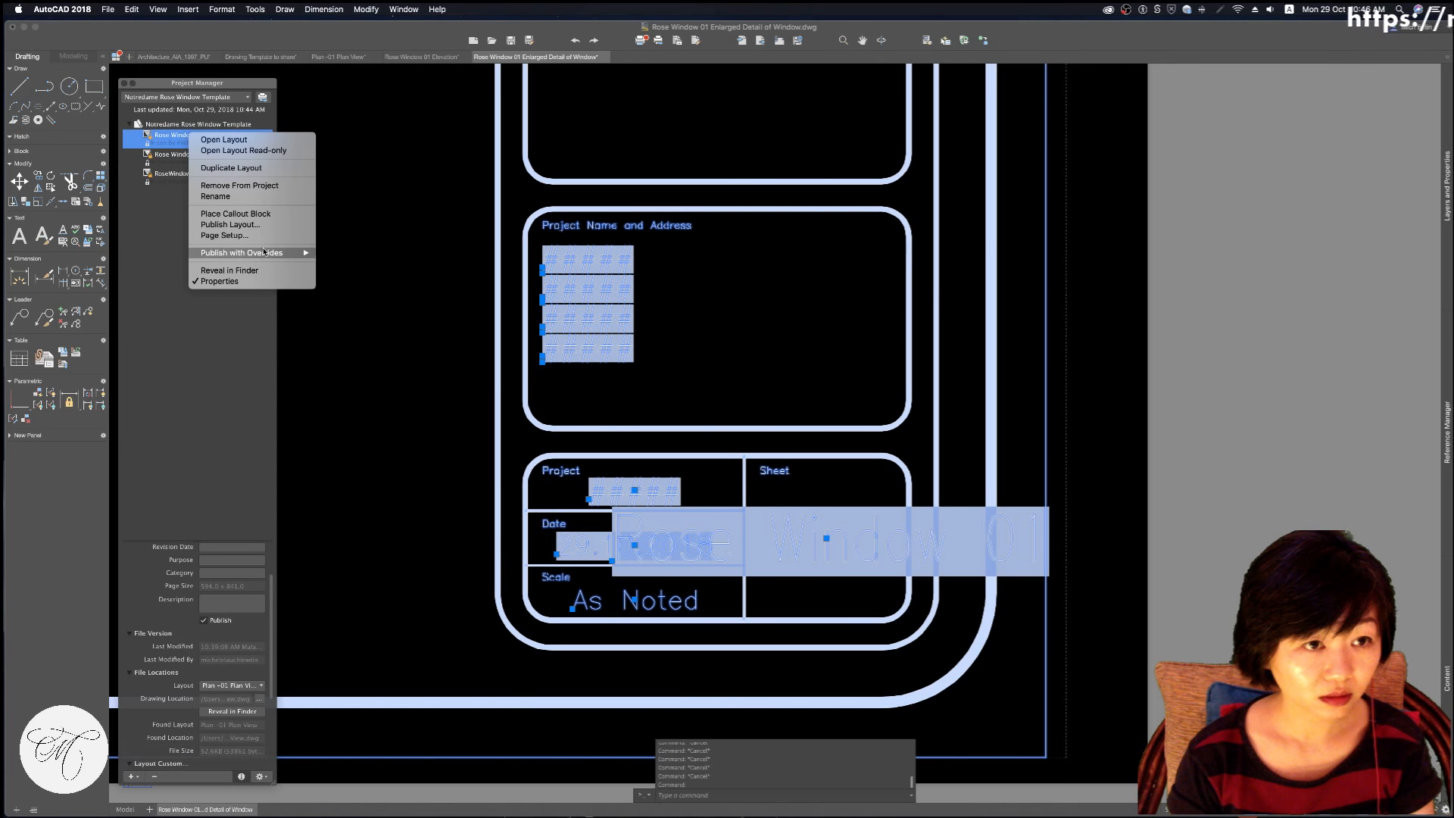
{"action": "key", "text": "Escape"}
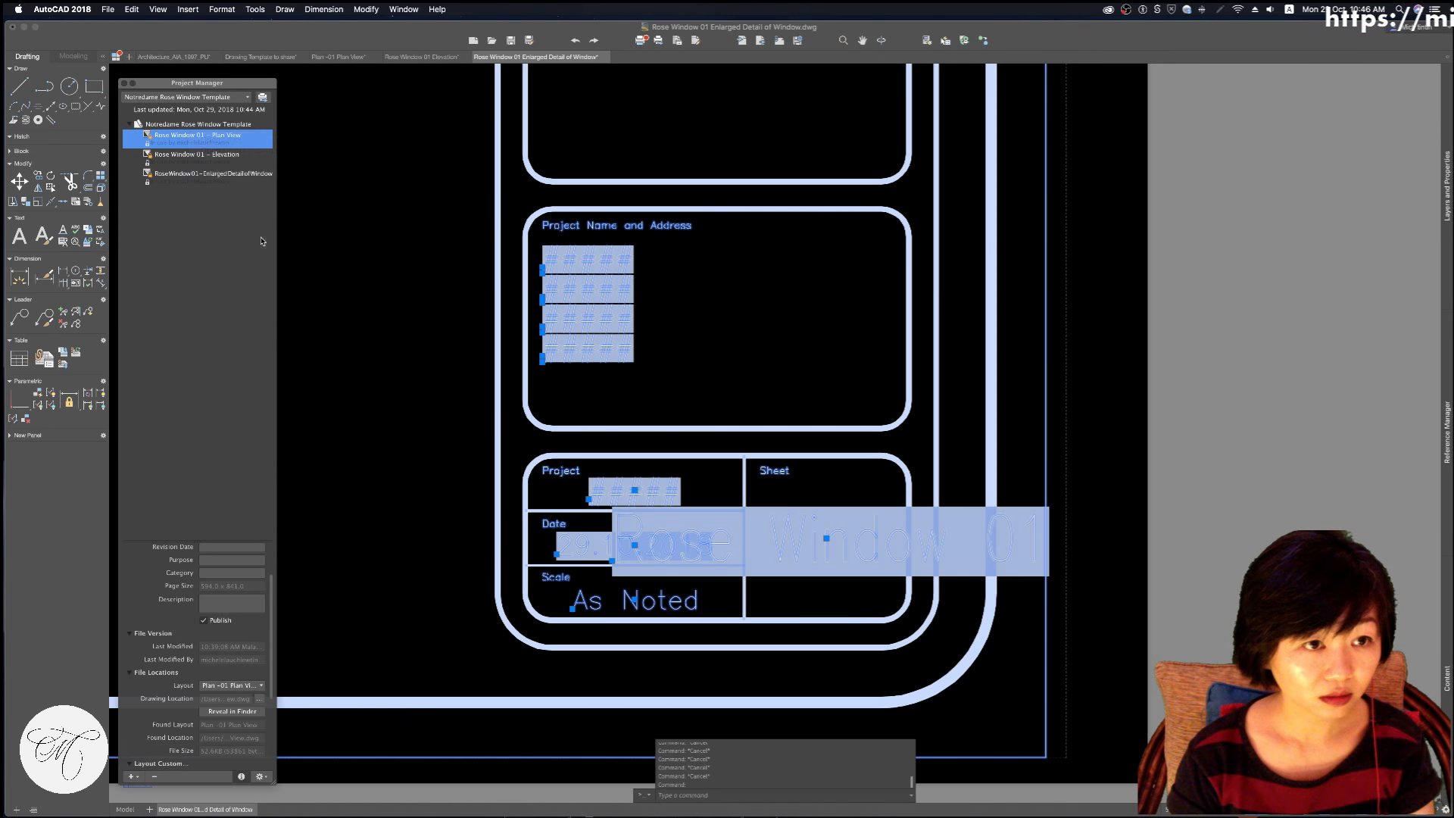
{"action": "right_click", "coordinate": [228, 138]}
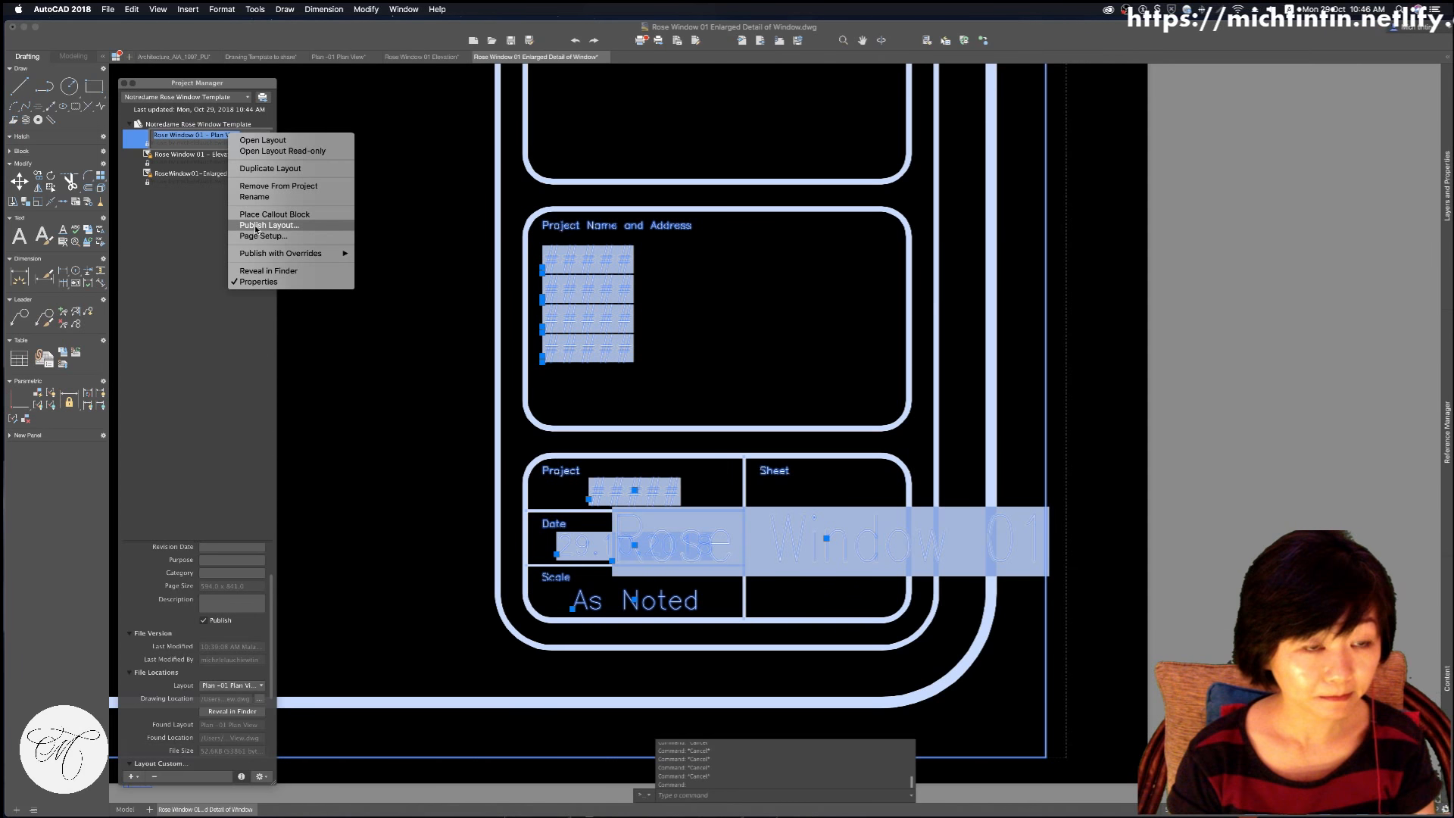
{"action": "key", "text": "Escape"}
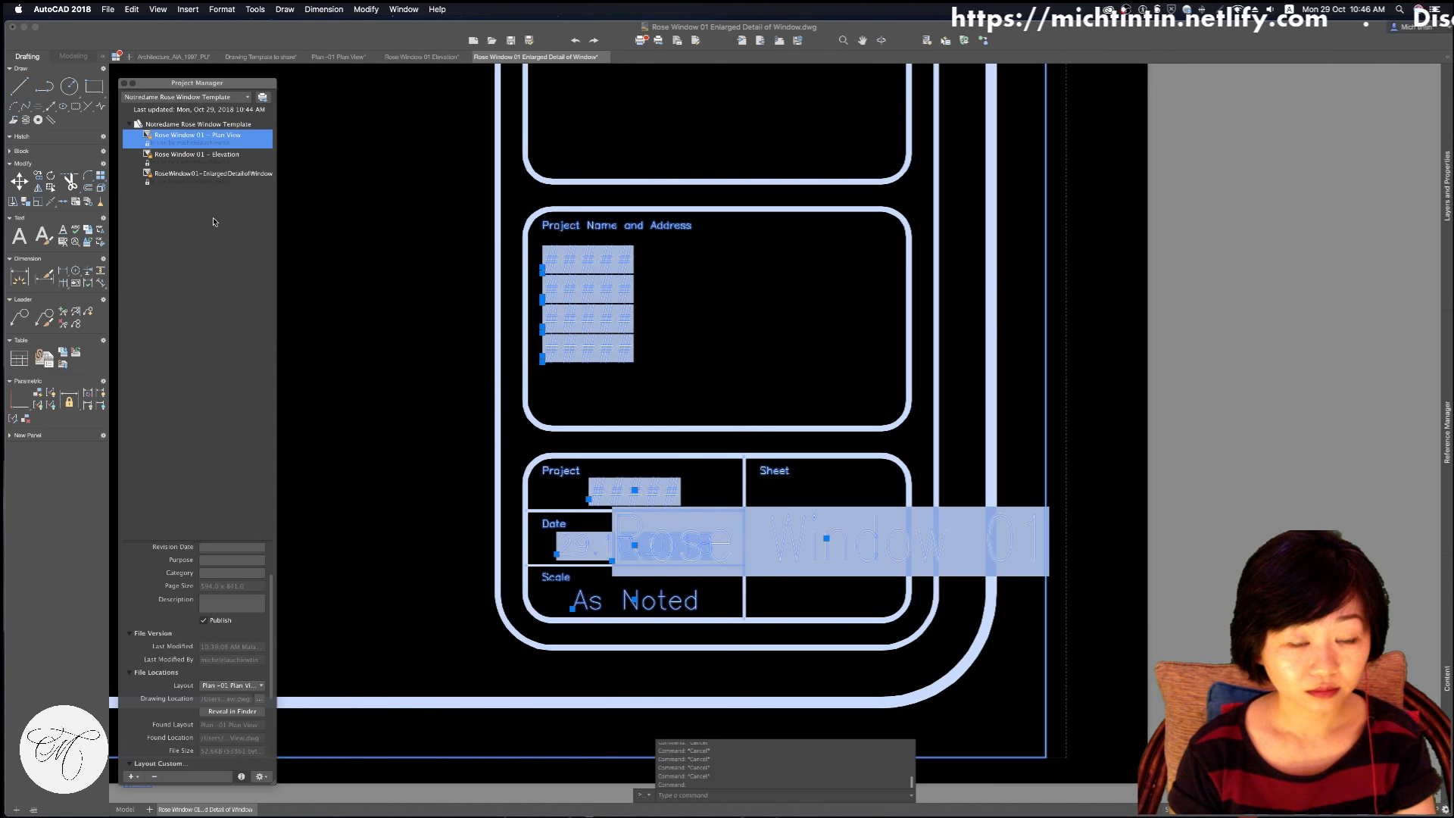
{"action": "right_click", "coordinate": [226, 142]}
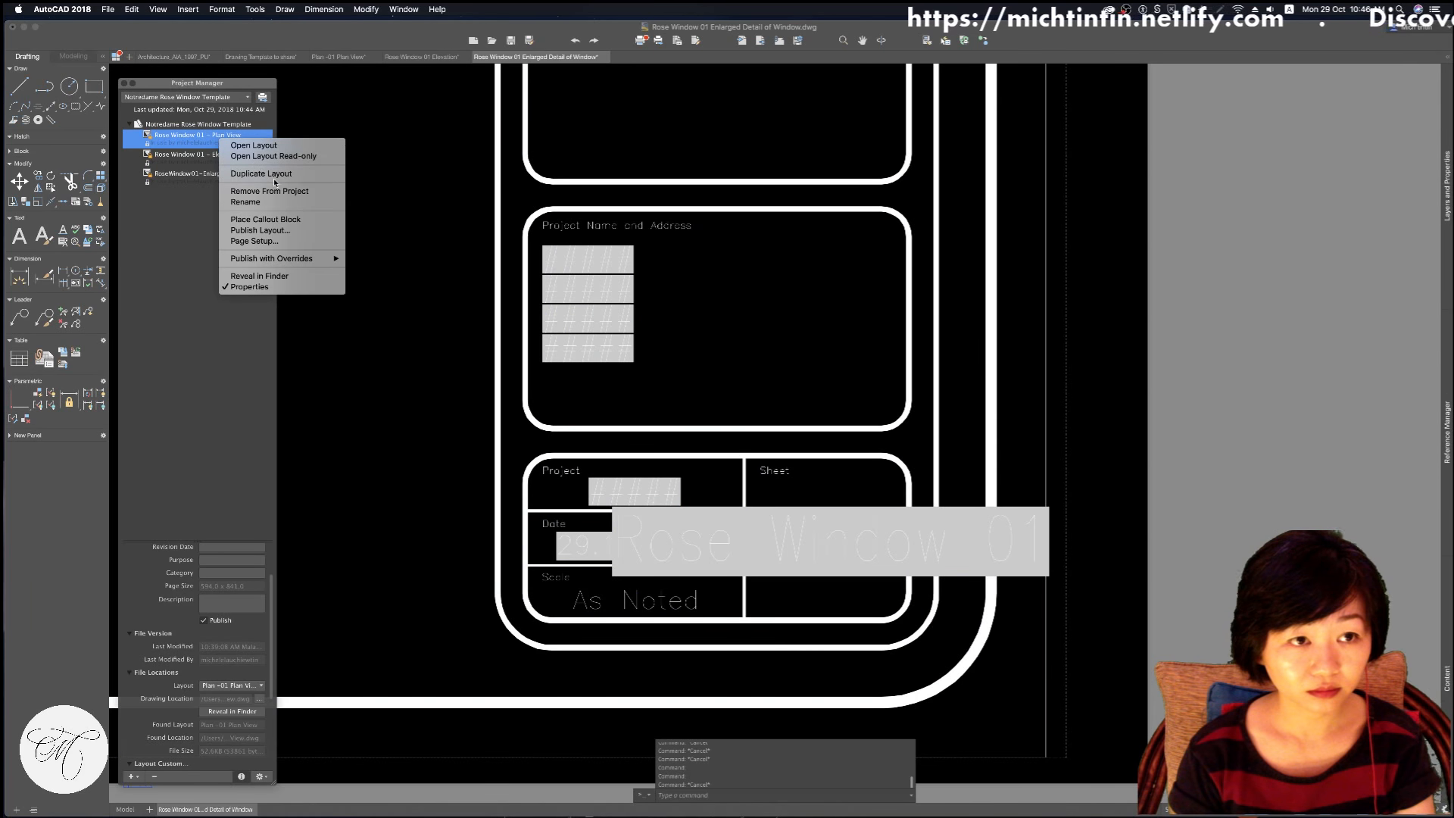
{"action": "left_click", "coordinate": [273, 243]}
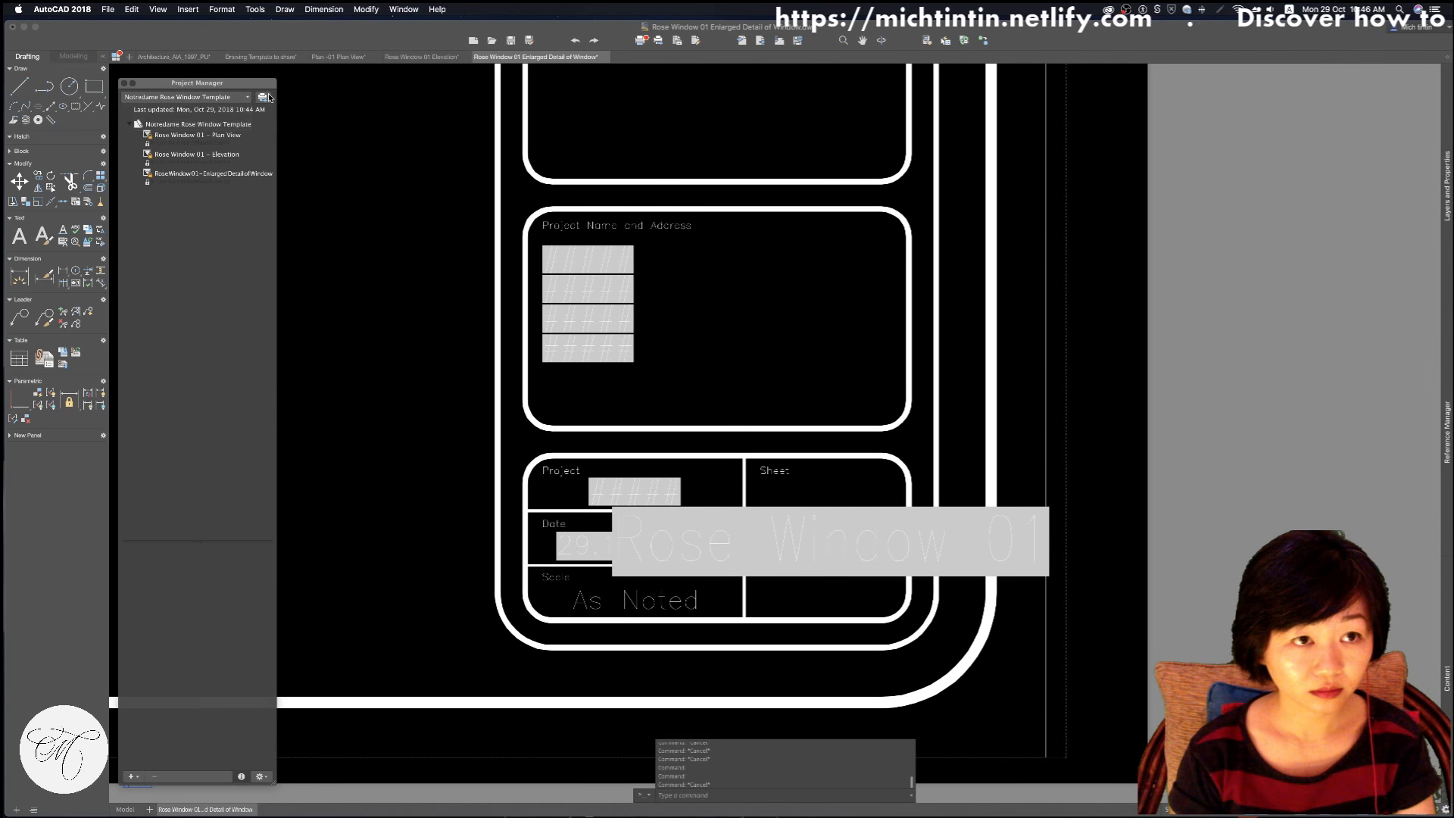
{"action": "left_click", "coordinate": [131, 778]}
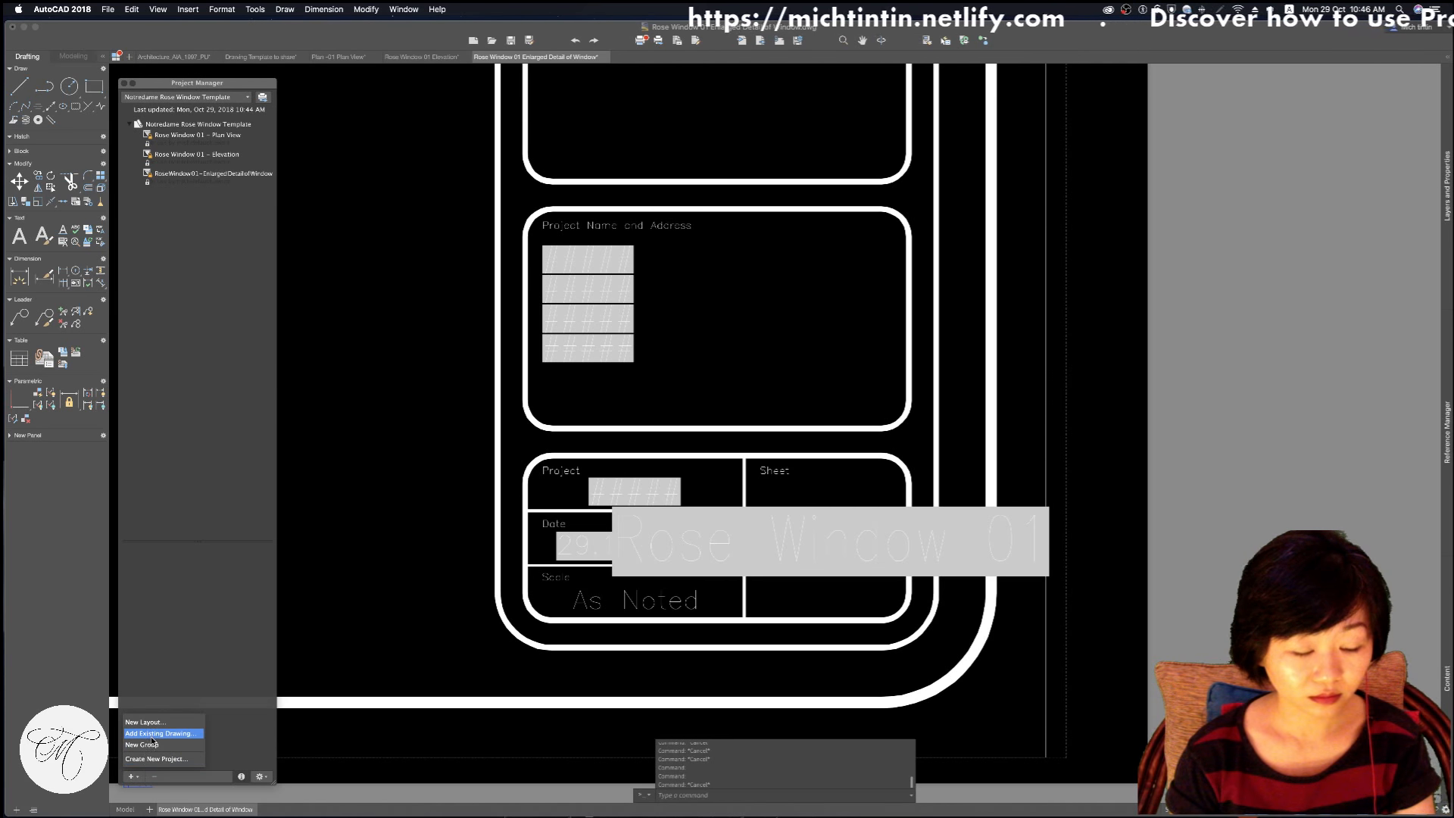
{"action": "key", "text": "Escape"}
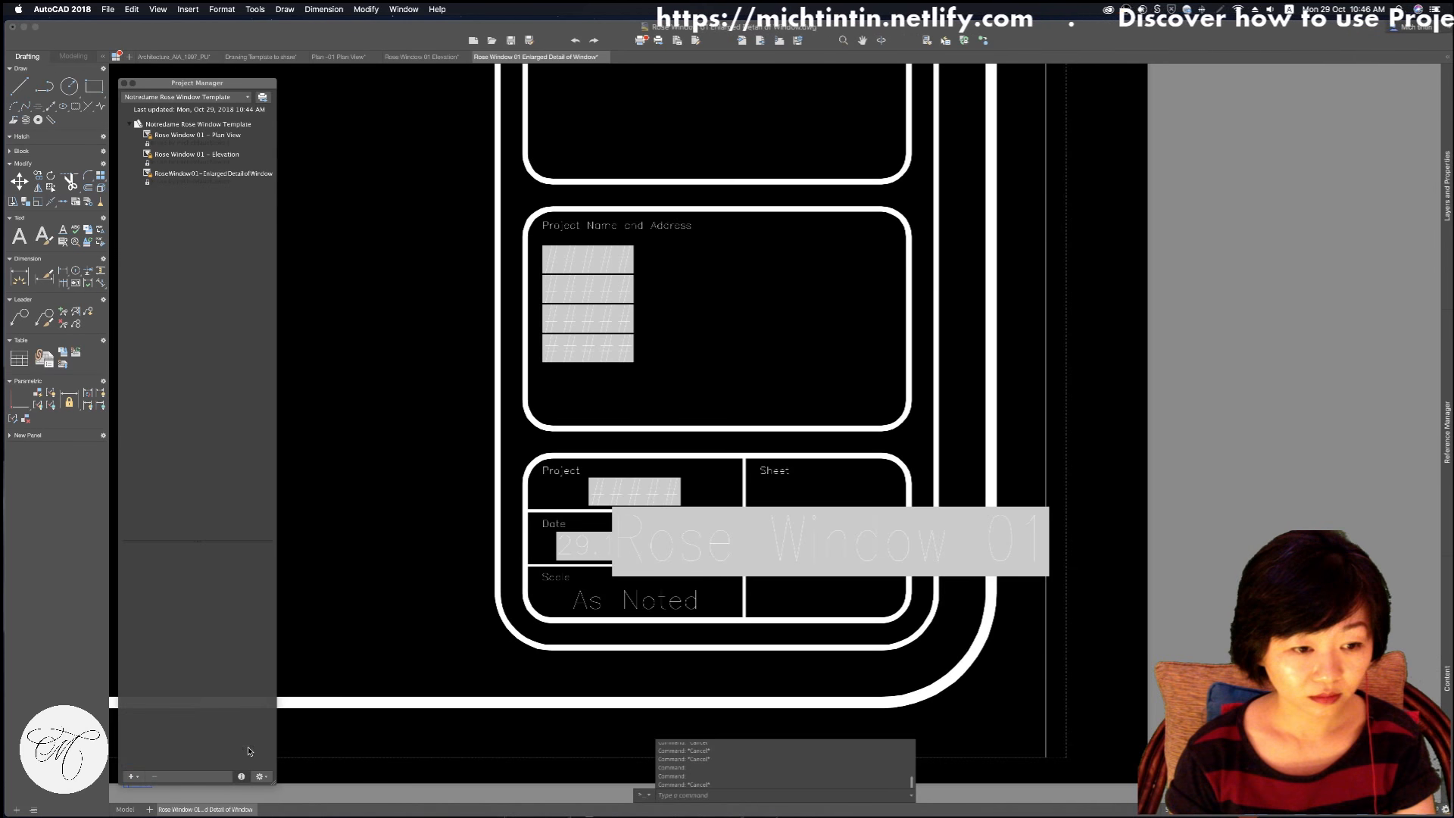
Select the Plan View layout in the project and set its revision number to "-"
{"action": "left_click", "coordinate": [208, 137]}
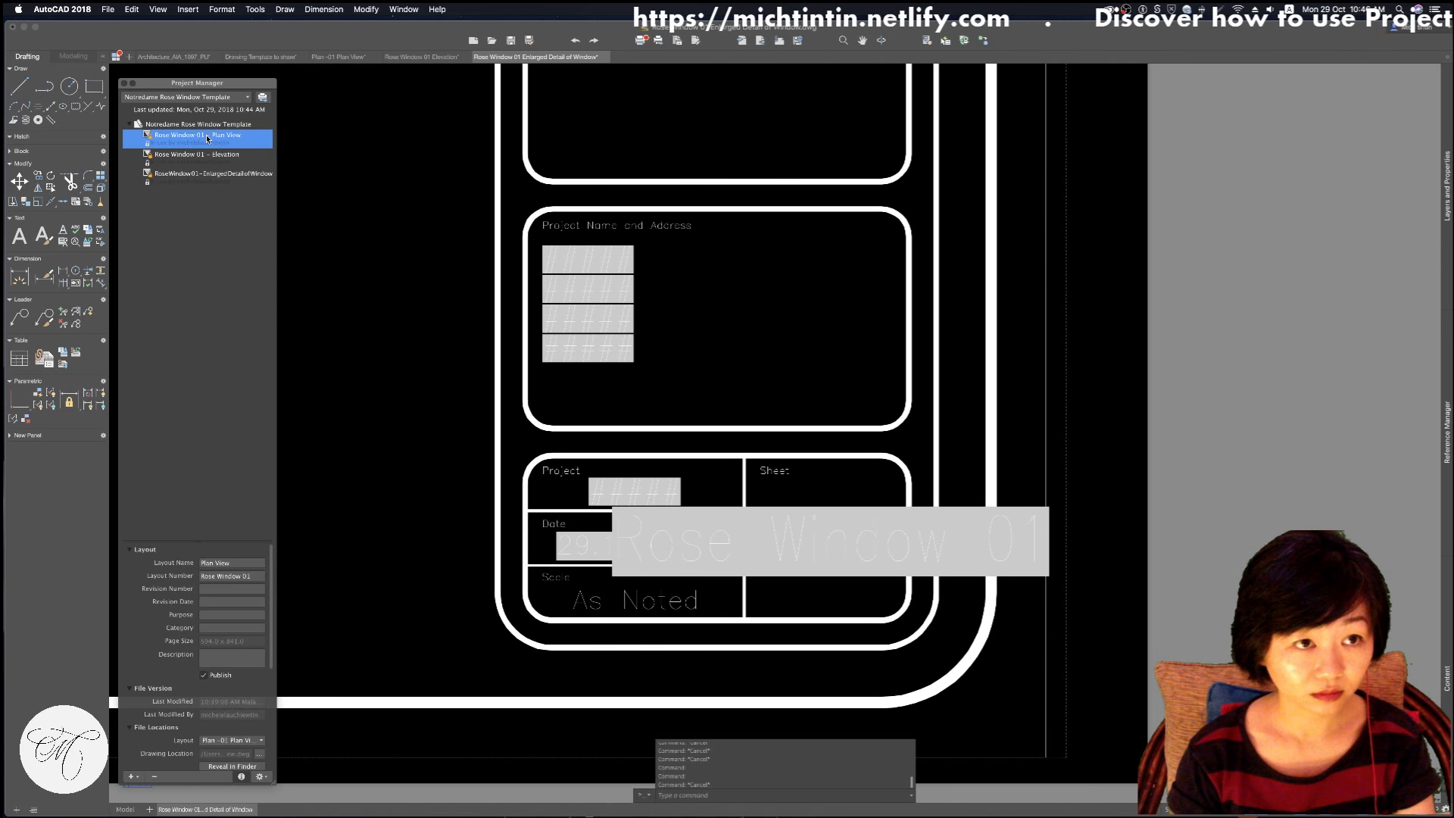
{"action": "left_click", "coordinate": [225, 590]}
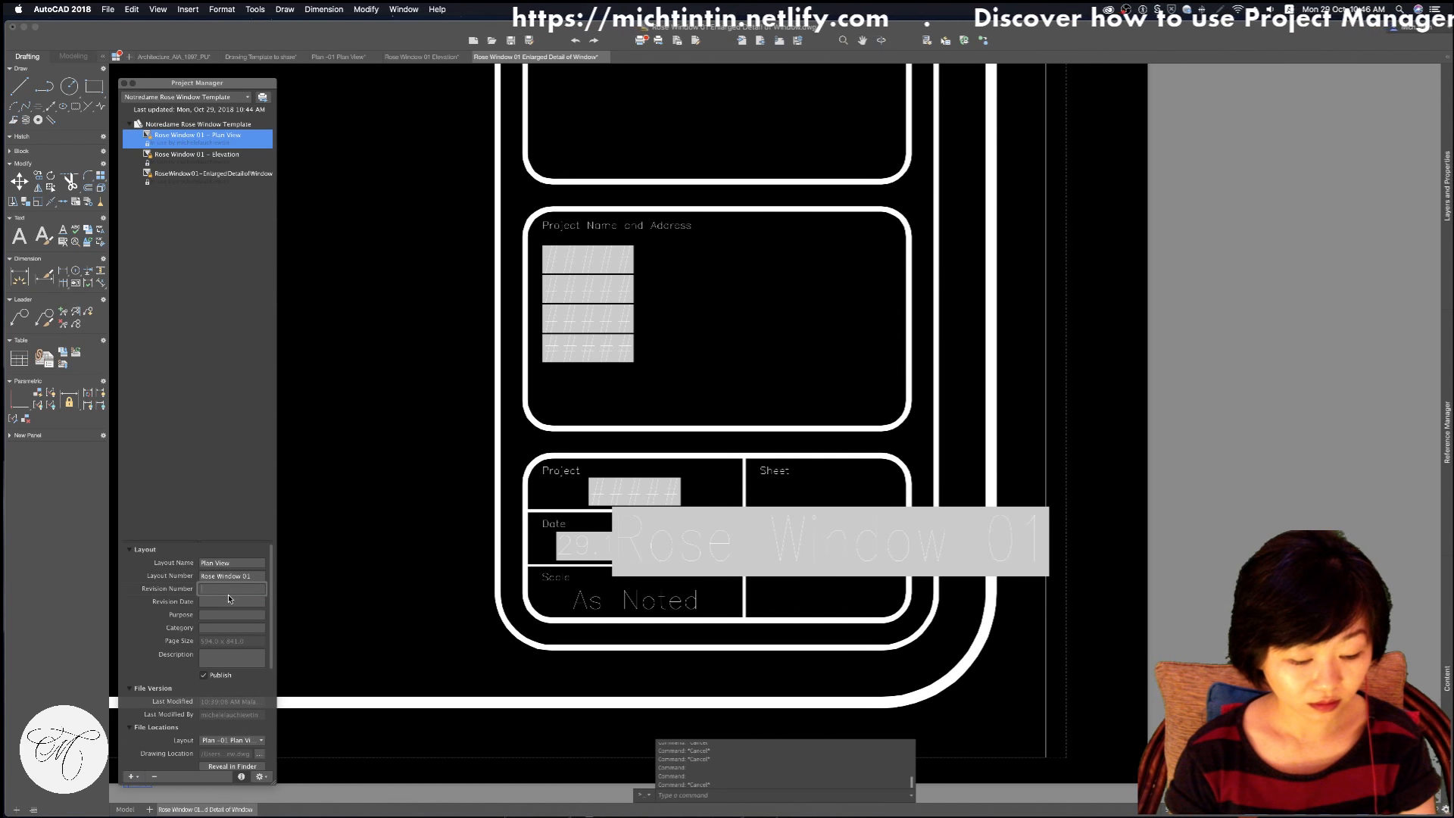
{"action": "type", "text": "a1"}
{"action": "left_click_drag", "start_coordinate": [221, 586], "coordinate": [201, 584]}
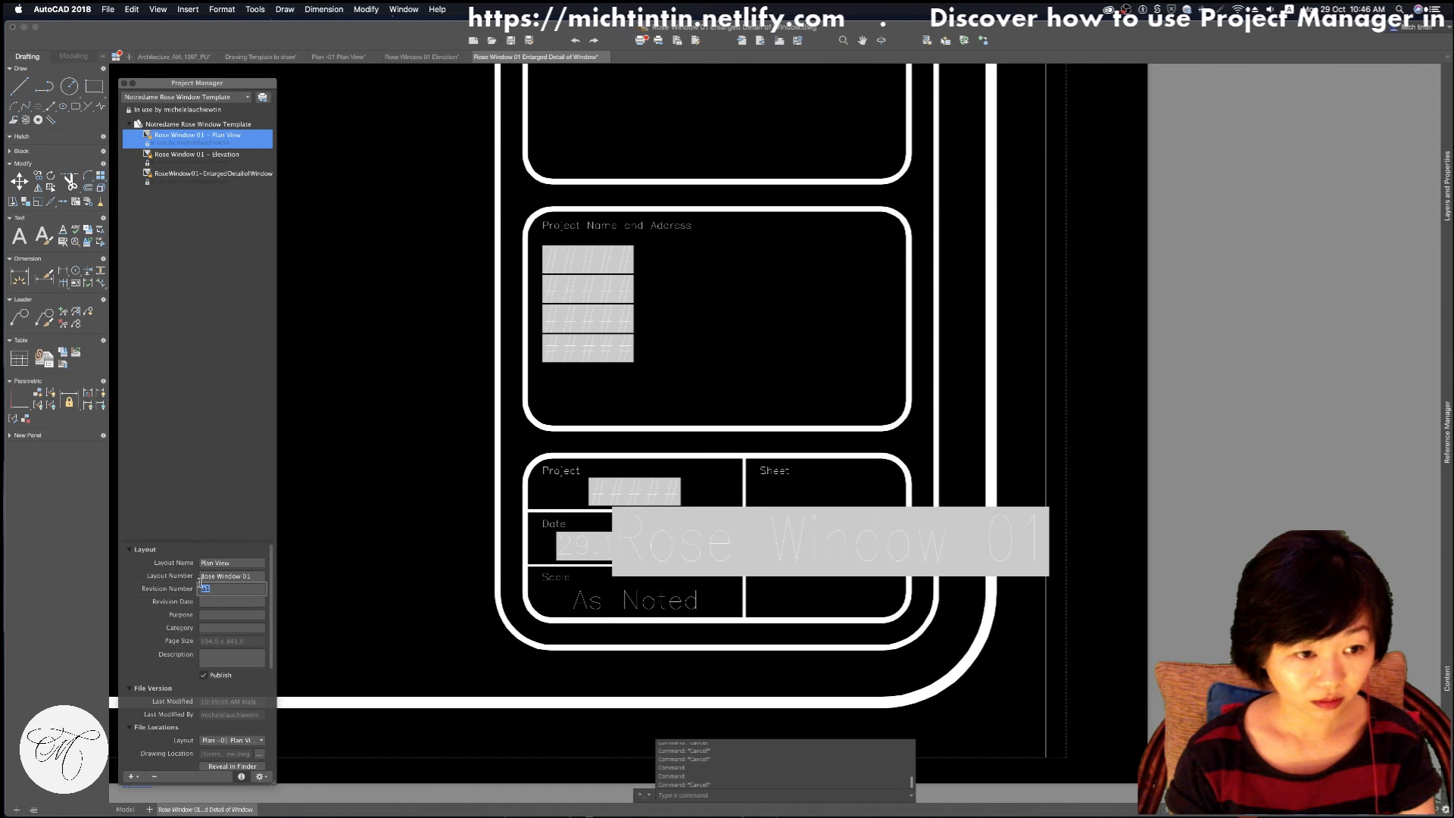
{"action": "type", "text": "A1"}
{"action": "left_click", "coordinate": [229, 604]}
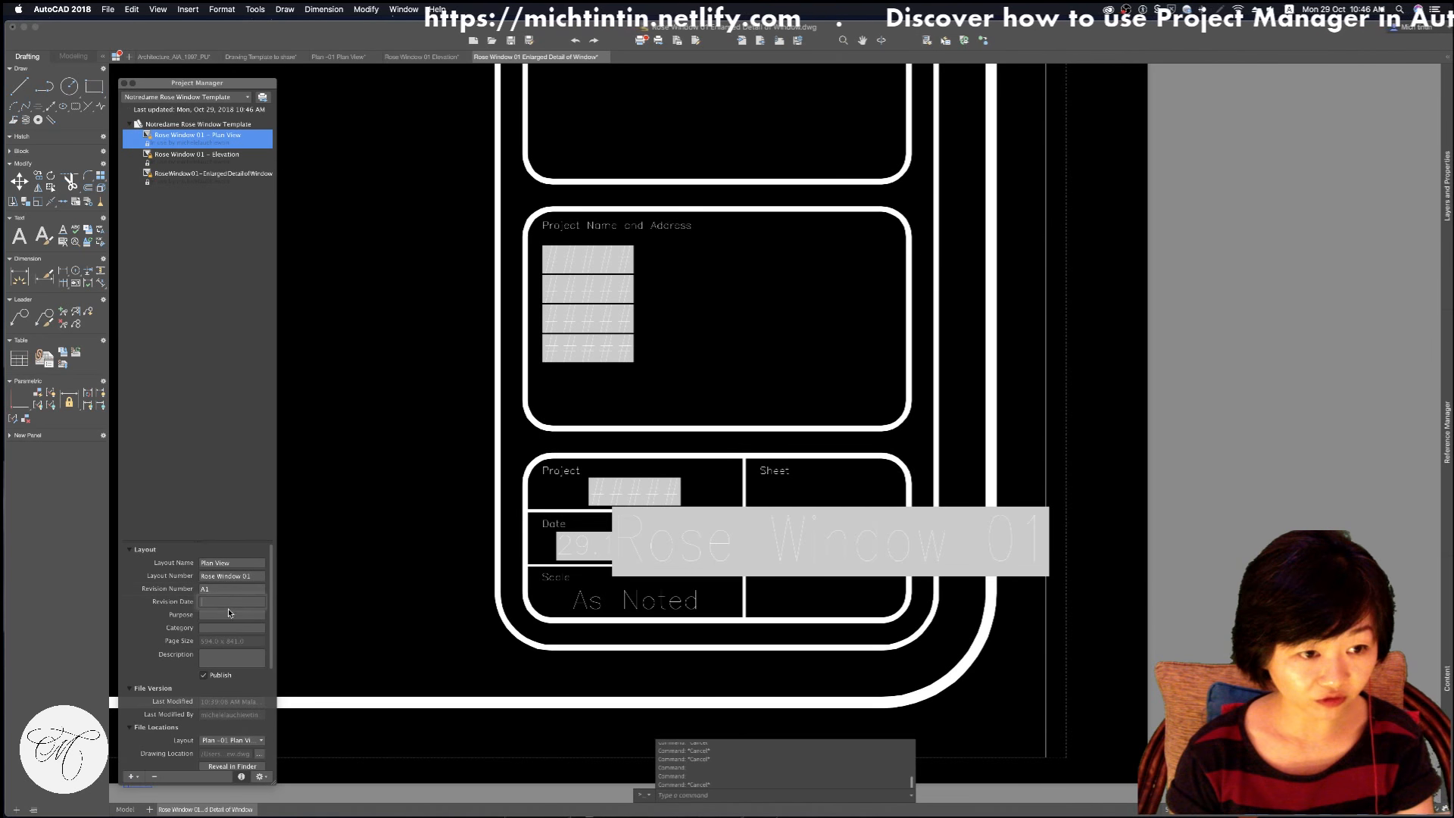
{"action": "left_click_drag", "start_coordinate": [227, 589], "coordinate": [200, 583]}
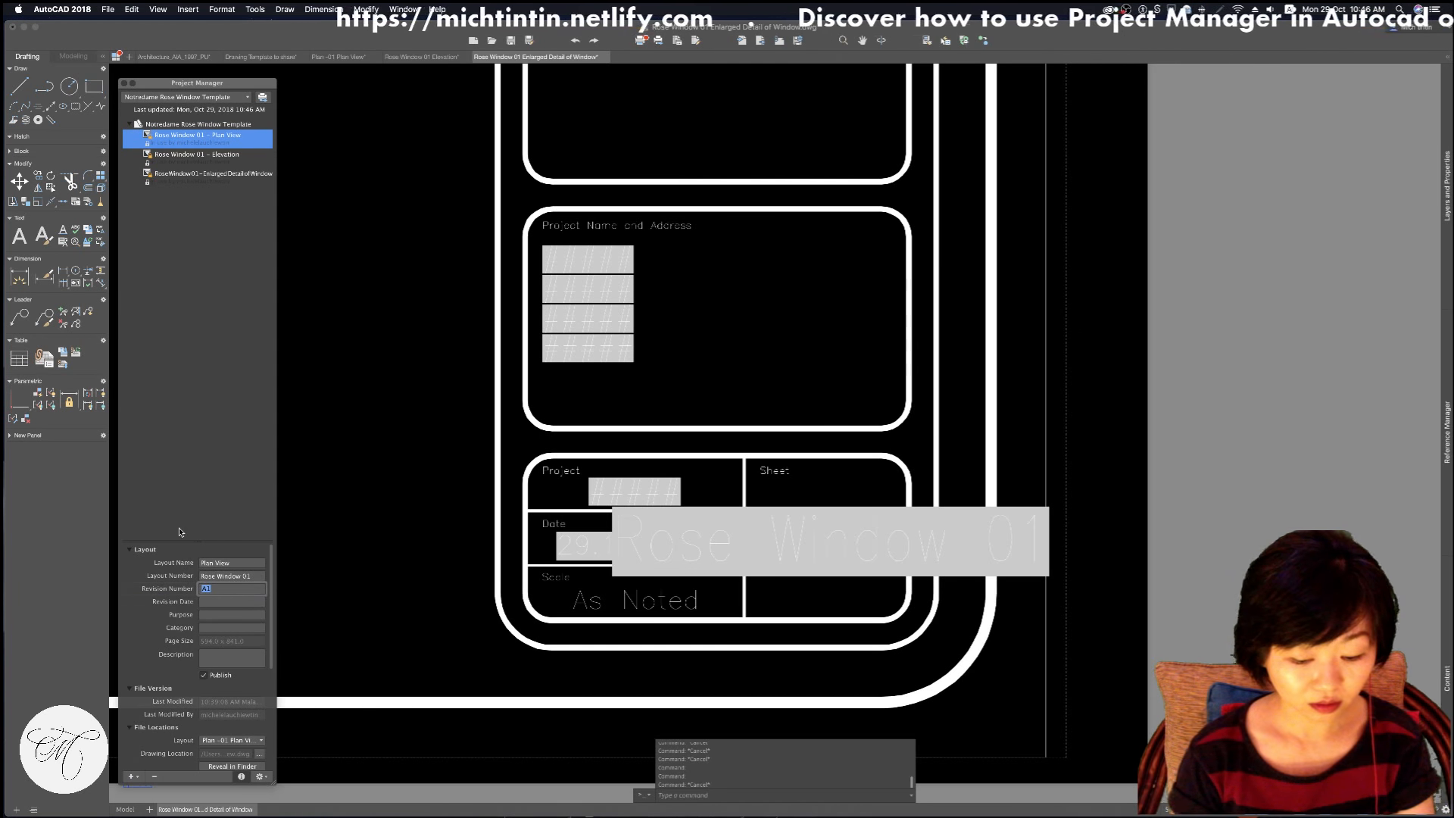
{"action": "type", "text": "0"}
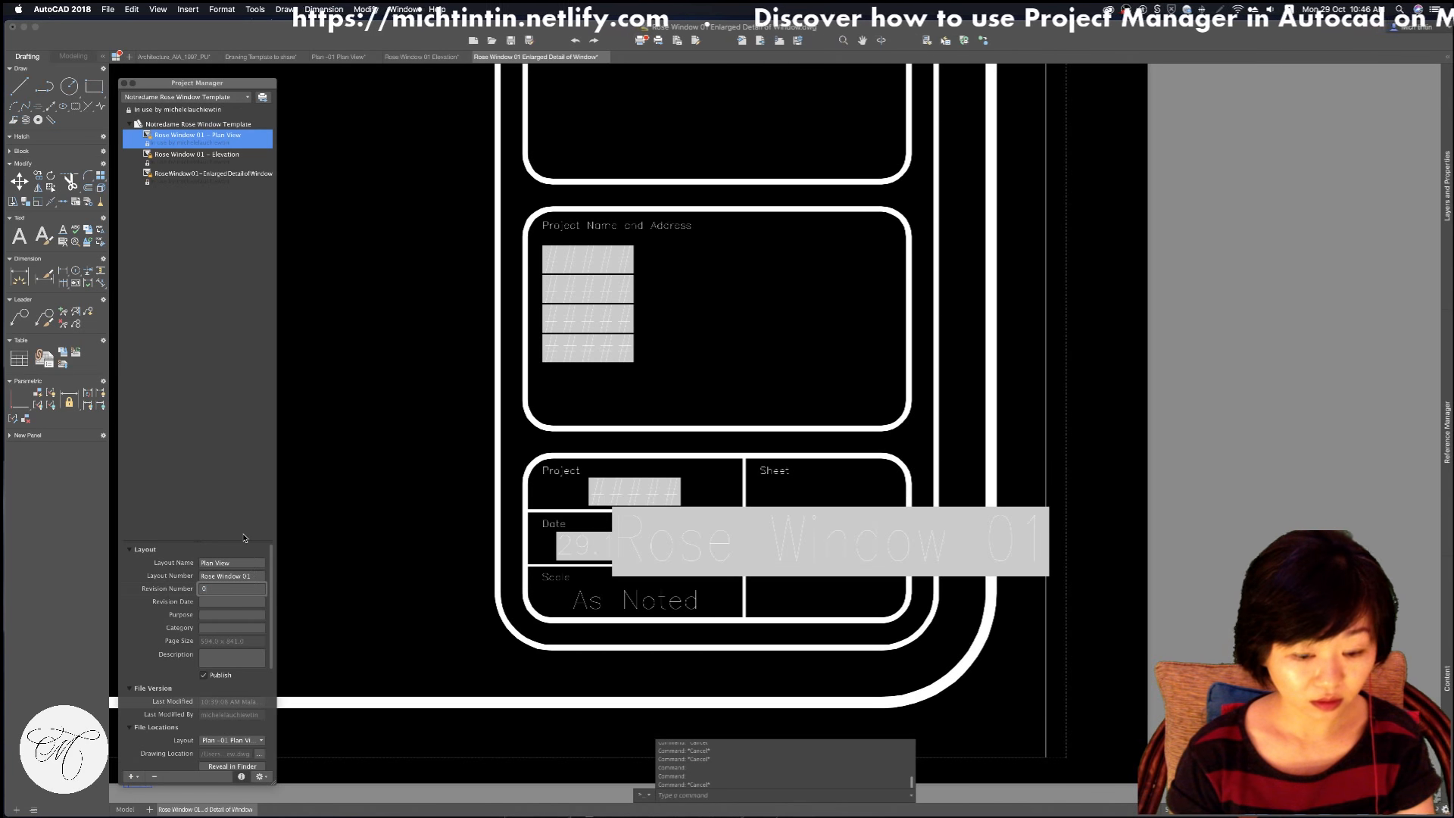
{"action": "key", "text": "BackSpace"}
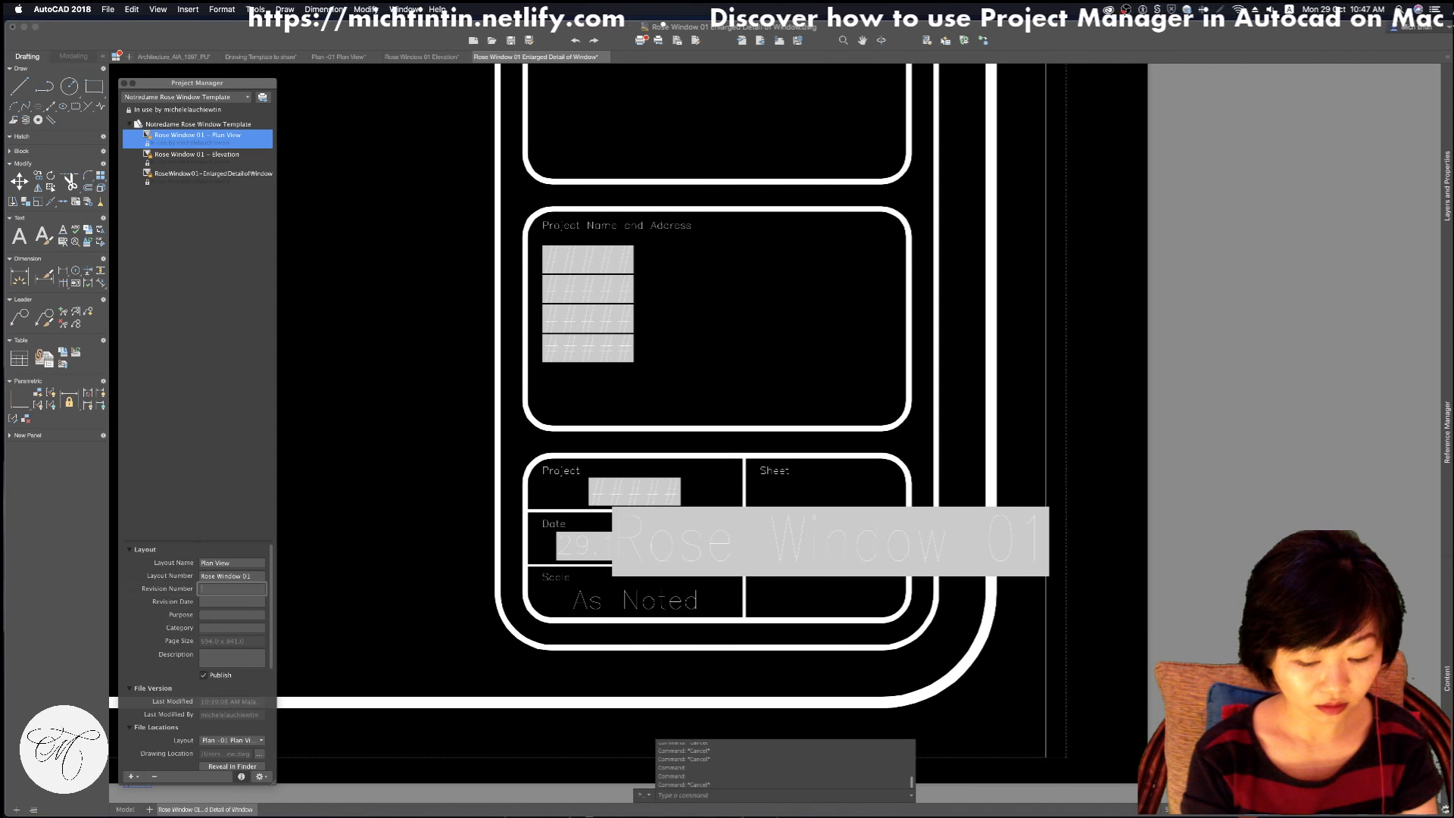
Set the Plan View layout's revision date to 29/10/2018
{"action": "left_click", "coordinate": [222, 603]}
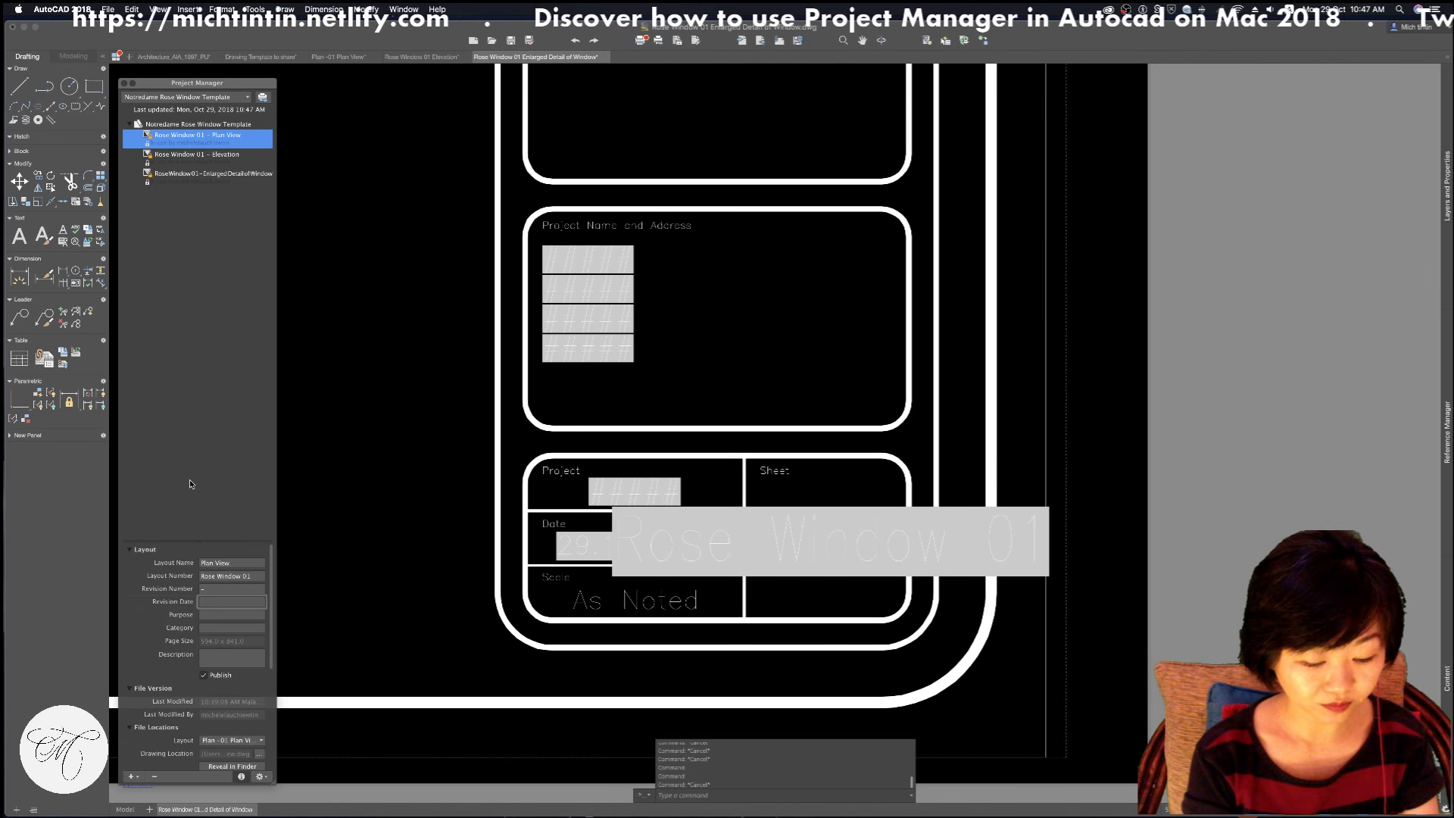
{"action": "type", "text": "29"}
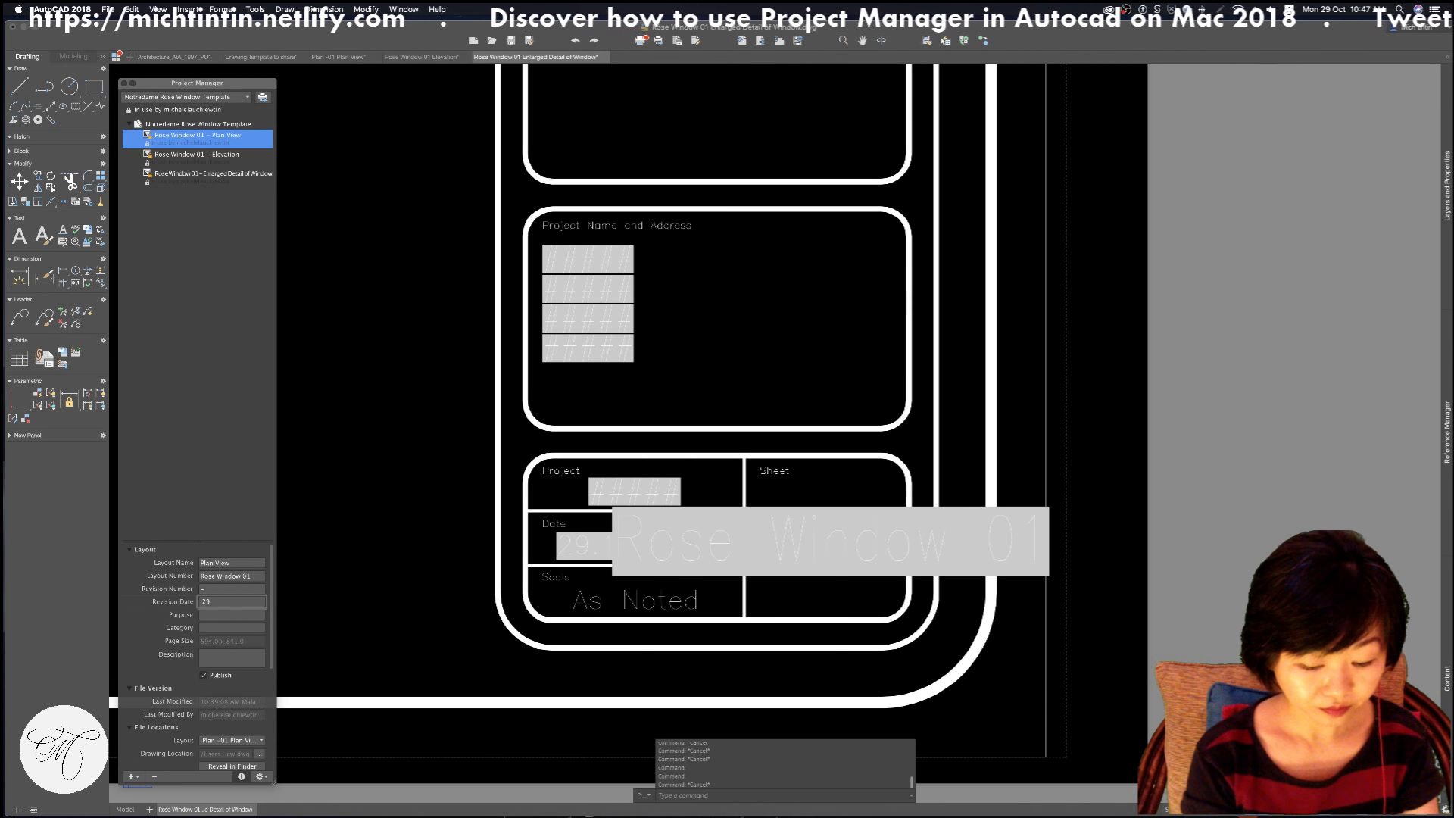
{"action": "type", "text": "/10/10"}
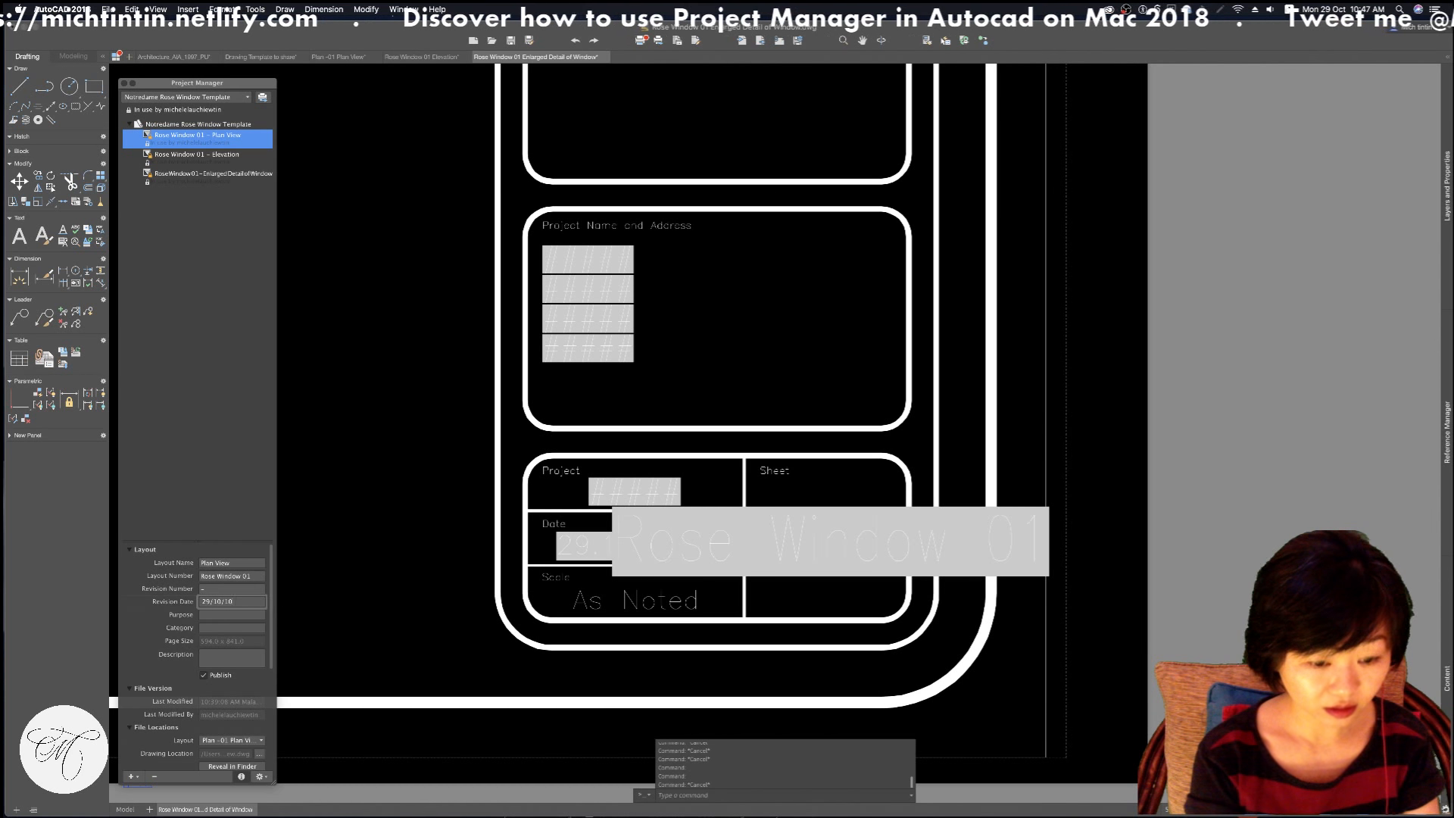
{"action": "key", "text": "BackSpace"}
{"action": "key", "text": "BackSpace"}
{"action": "type", "text": "2018"}
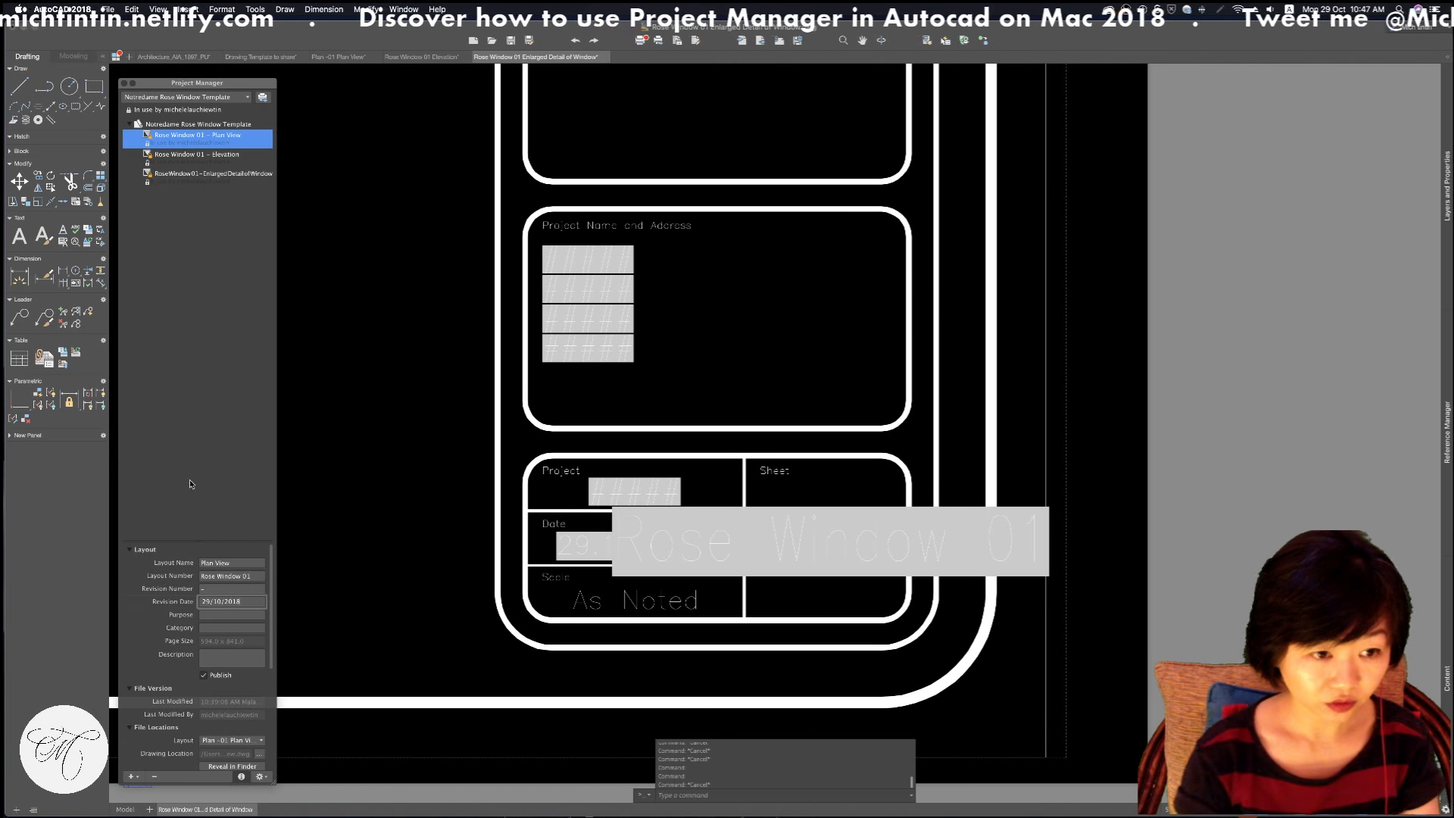
Set the Plan View layout's purpose to Testing and its category to Architecture
{"action": "left_click", "coordinate": [225, 615]}
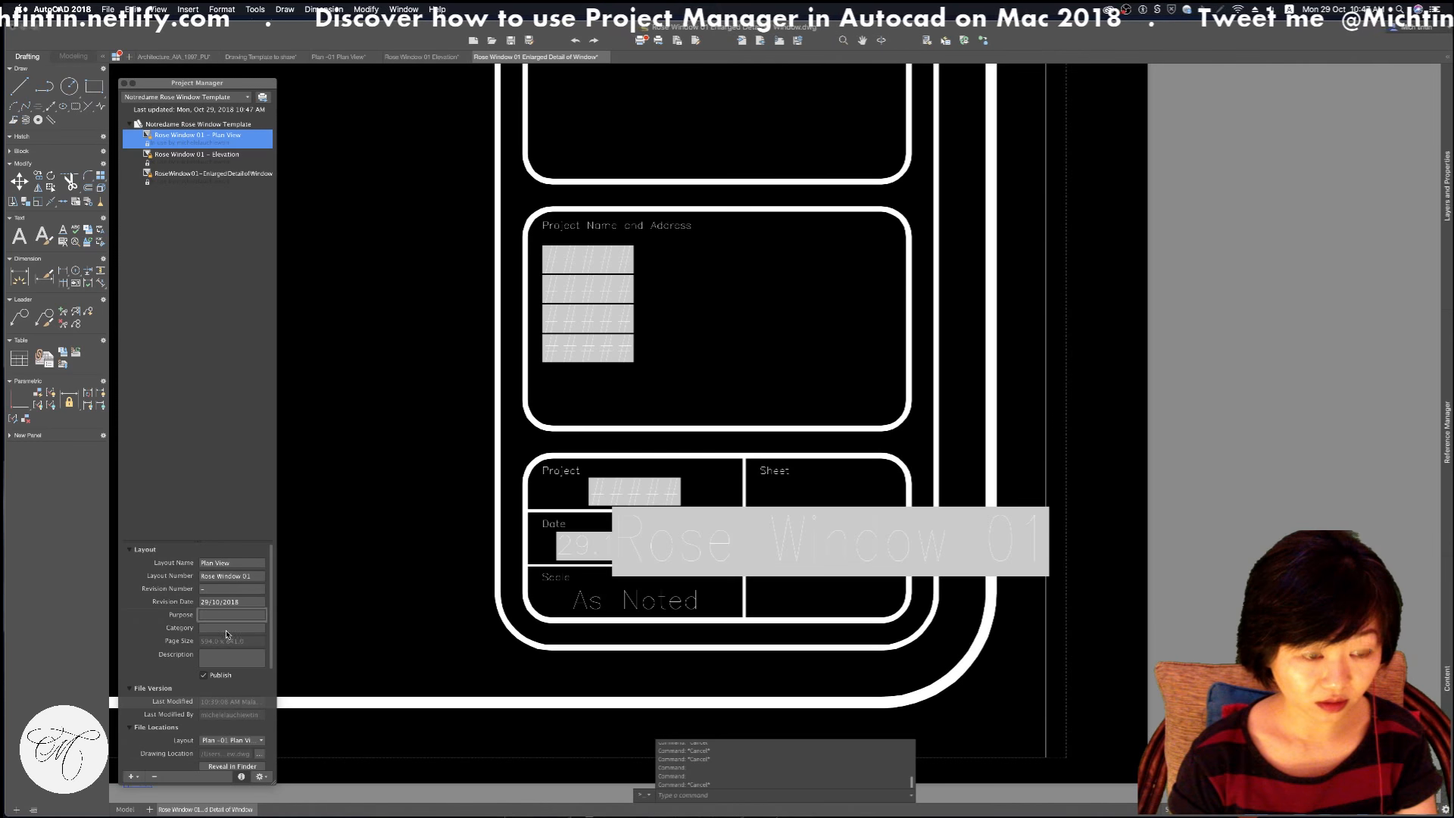
{"action": "type", "text": "TEsting[]"}
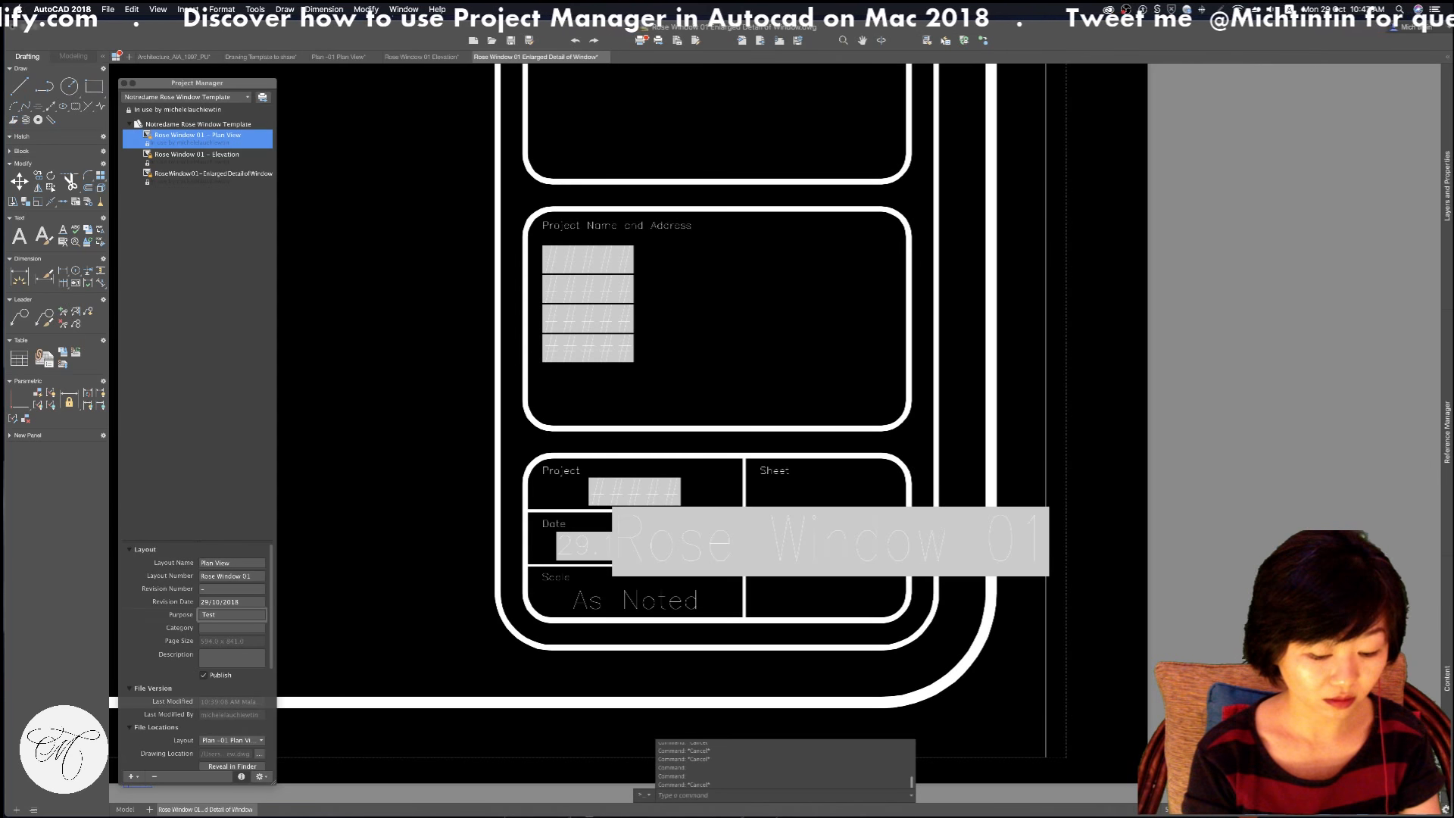
{"action": "key", "text": "Return"}
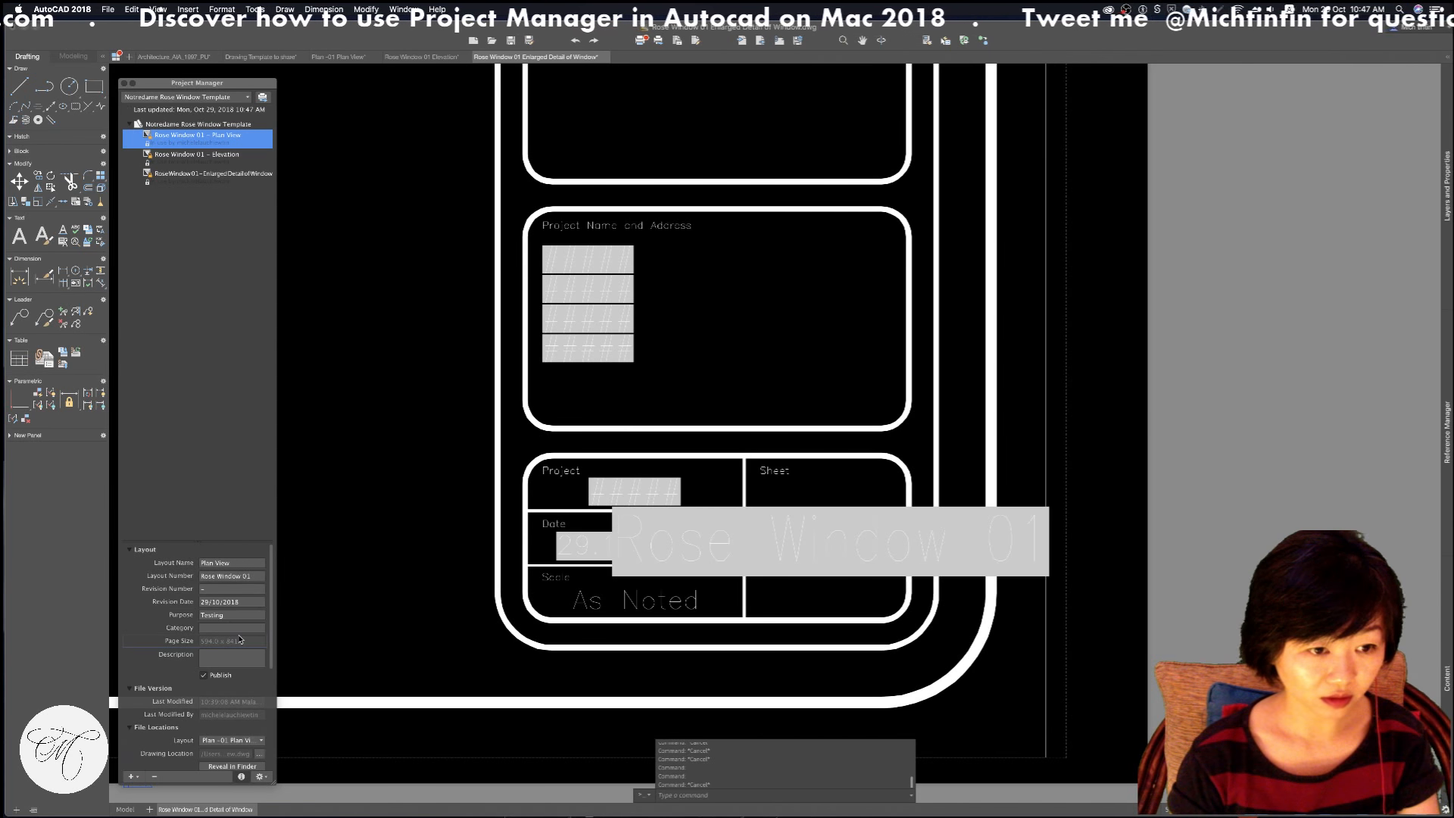
{"action": "left_click", "coordinate": [241, 630]}
{"action": "type", "text": "Alchitecture"}
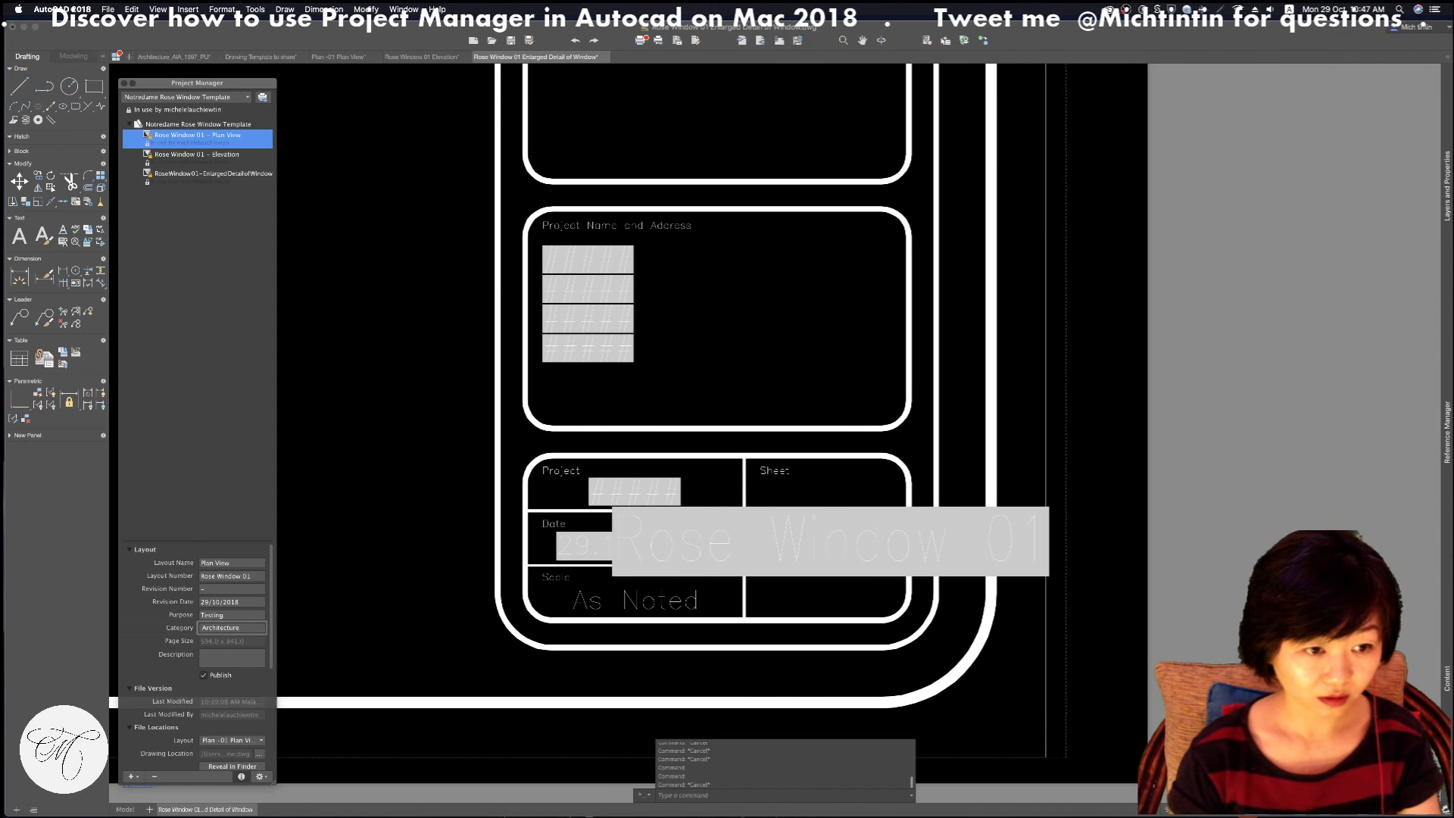
Enter "-" as the Plan View layout's description and view its remaining file location and custom properties
{"action": "left_click", "coordinate": [242, 660]}
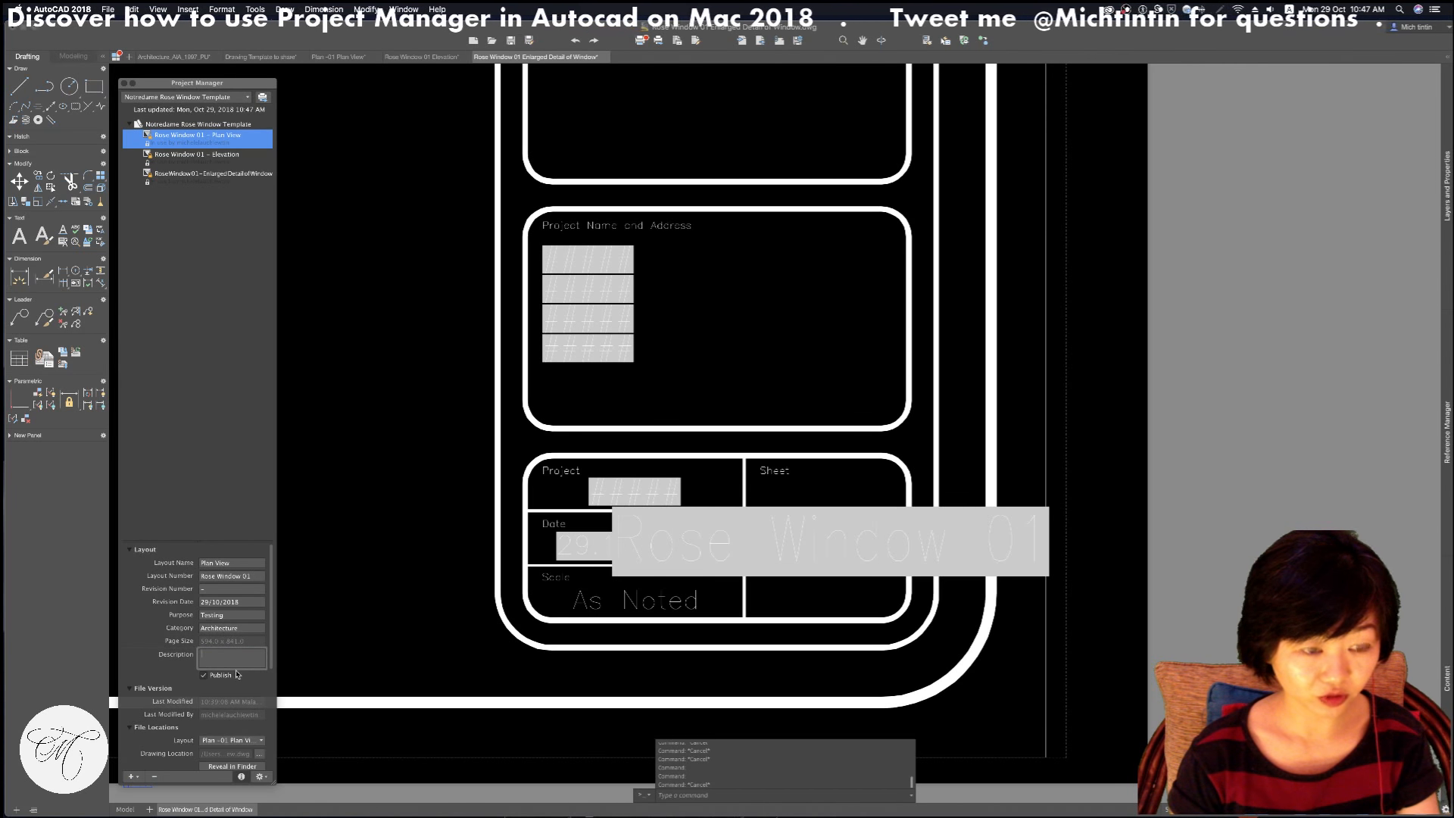
{"action": "type", "text": "-"}
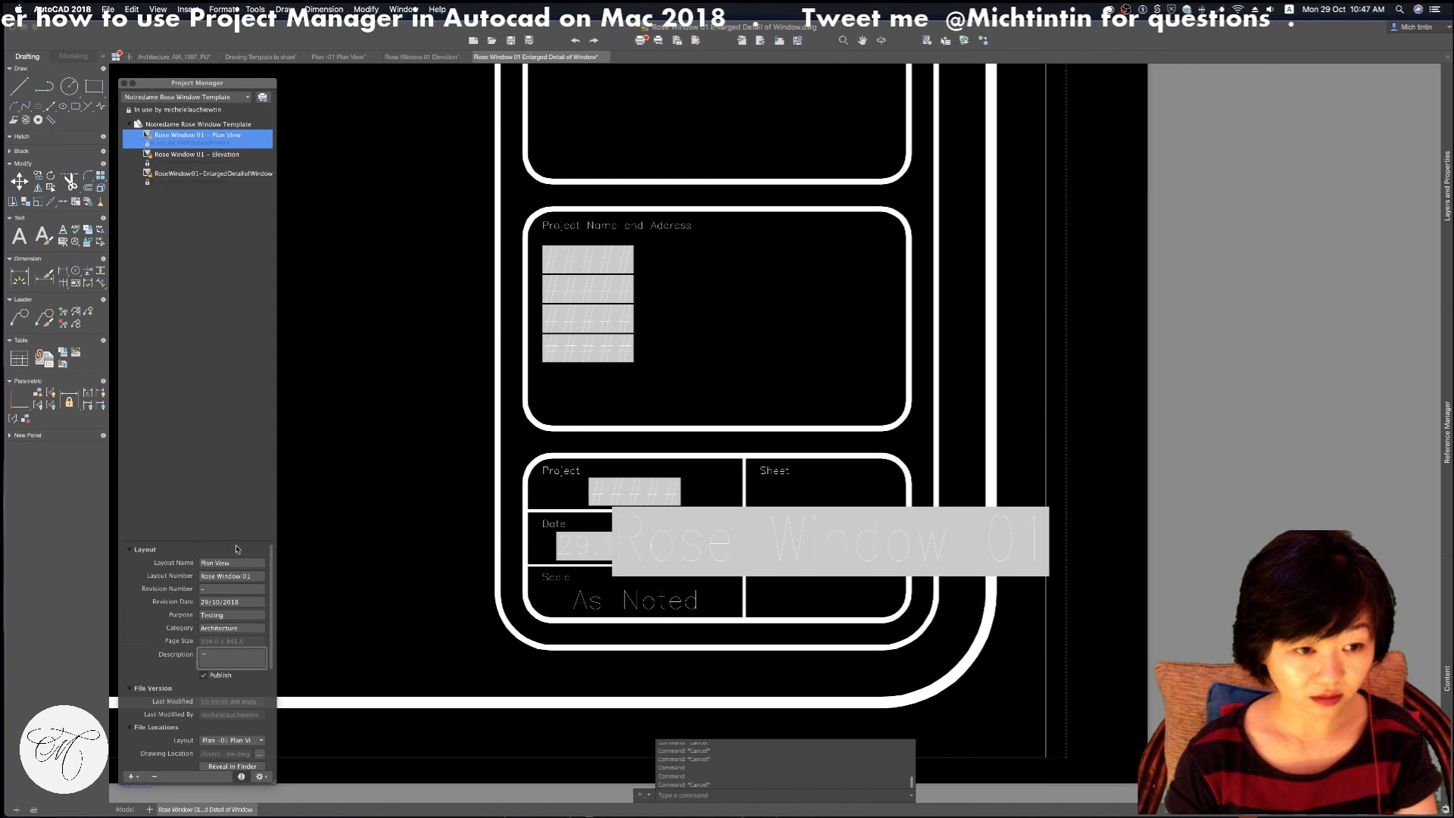
{"action": "scroll", "coordinate": [230, 683], "scroll_direction": "down", "scroll_amount": 3}
{"action": "scroll", "coordinate": [231, 683], "scroll_direction": "down", "scroll_amount": 4}
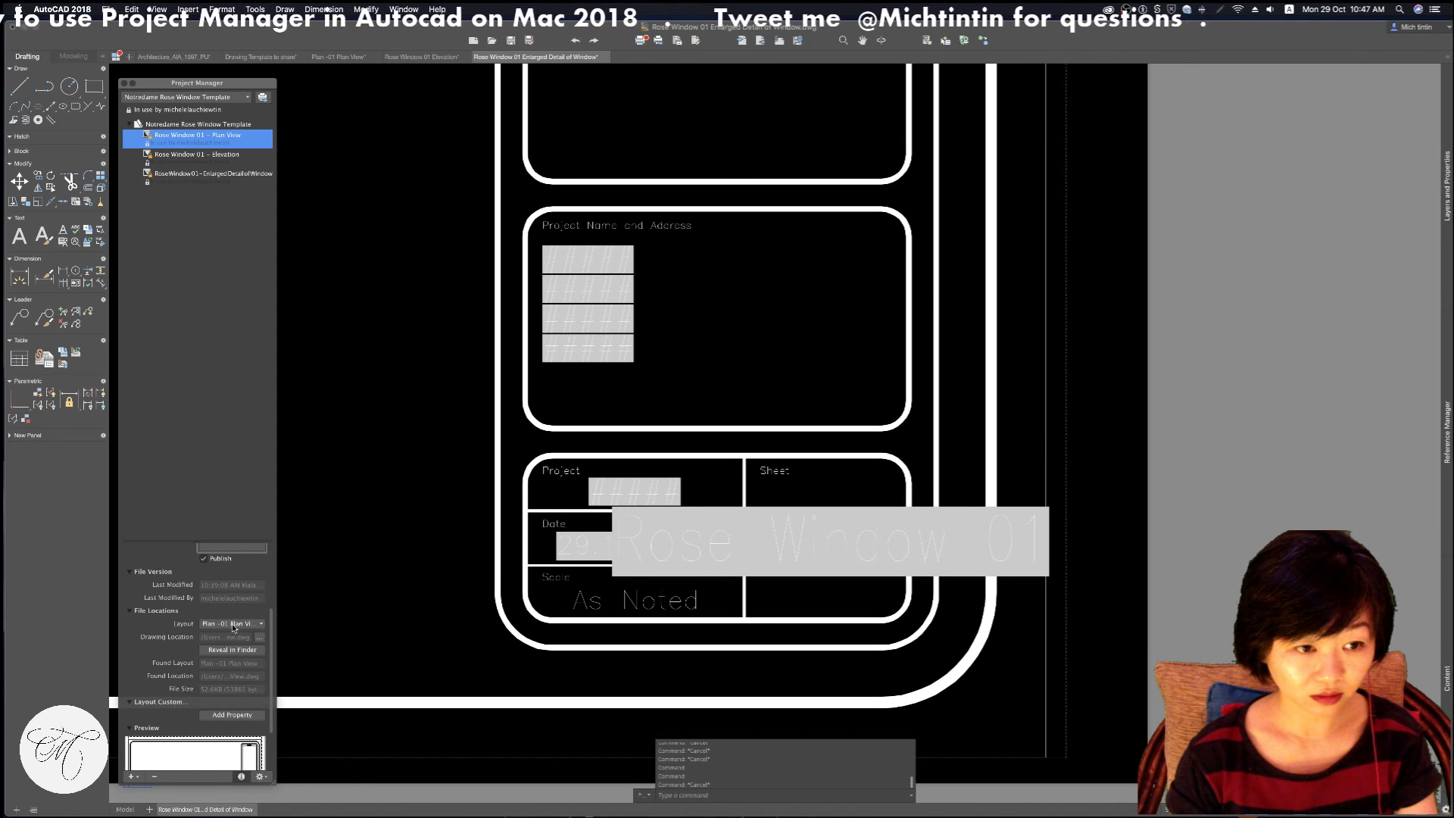
Add a custom layout property to the Plan View layout with the name "New Name (1)" and the value "Value"
{"action": "scroll", "coordinate": [225, 658], "scroll_direction": "down", "scroll_amount": 1}
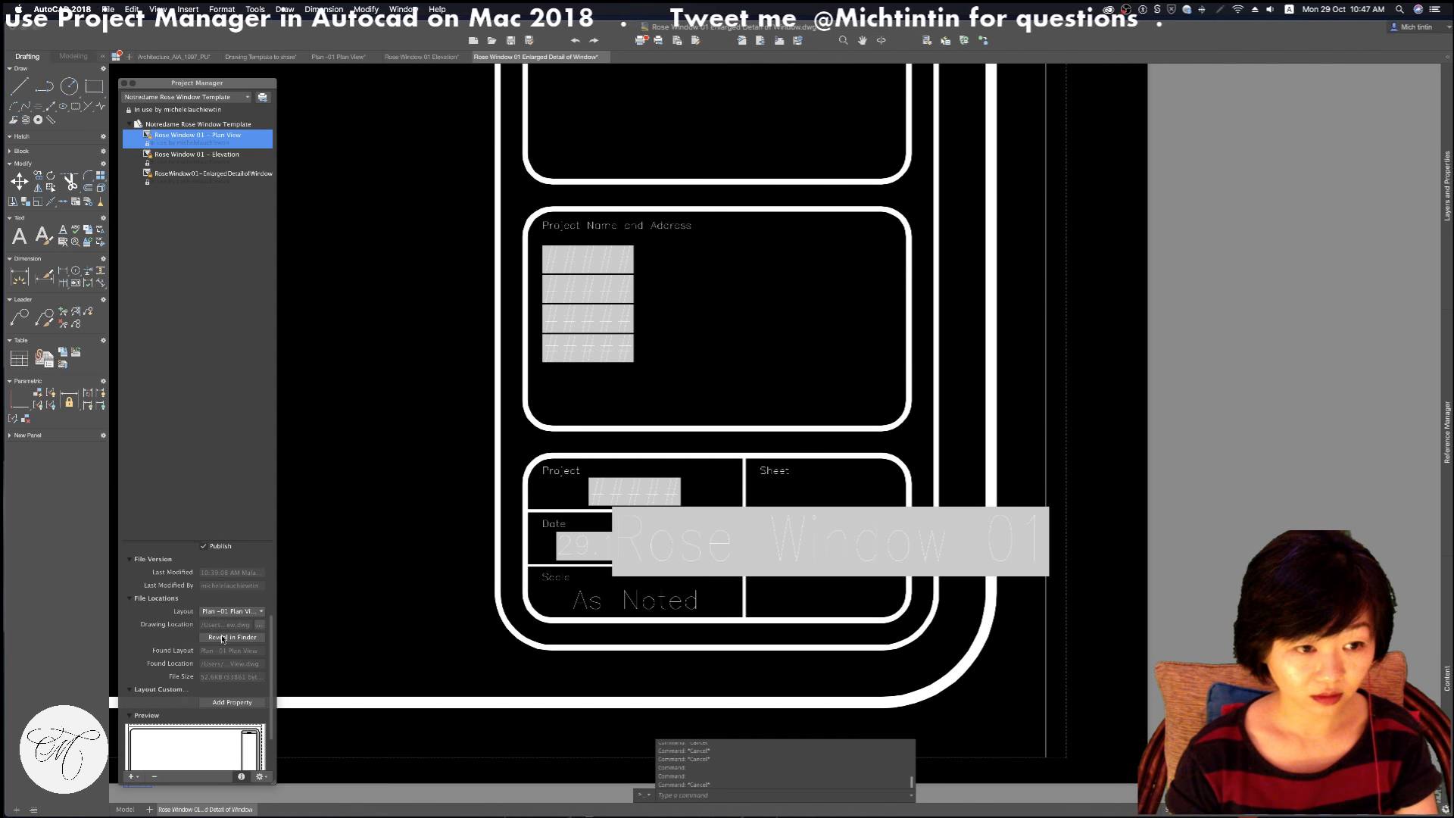
{"action": "scroll", "coordinate": [229, 670], "scroll_direction": "down", "scroll_amount": 2}
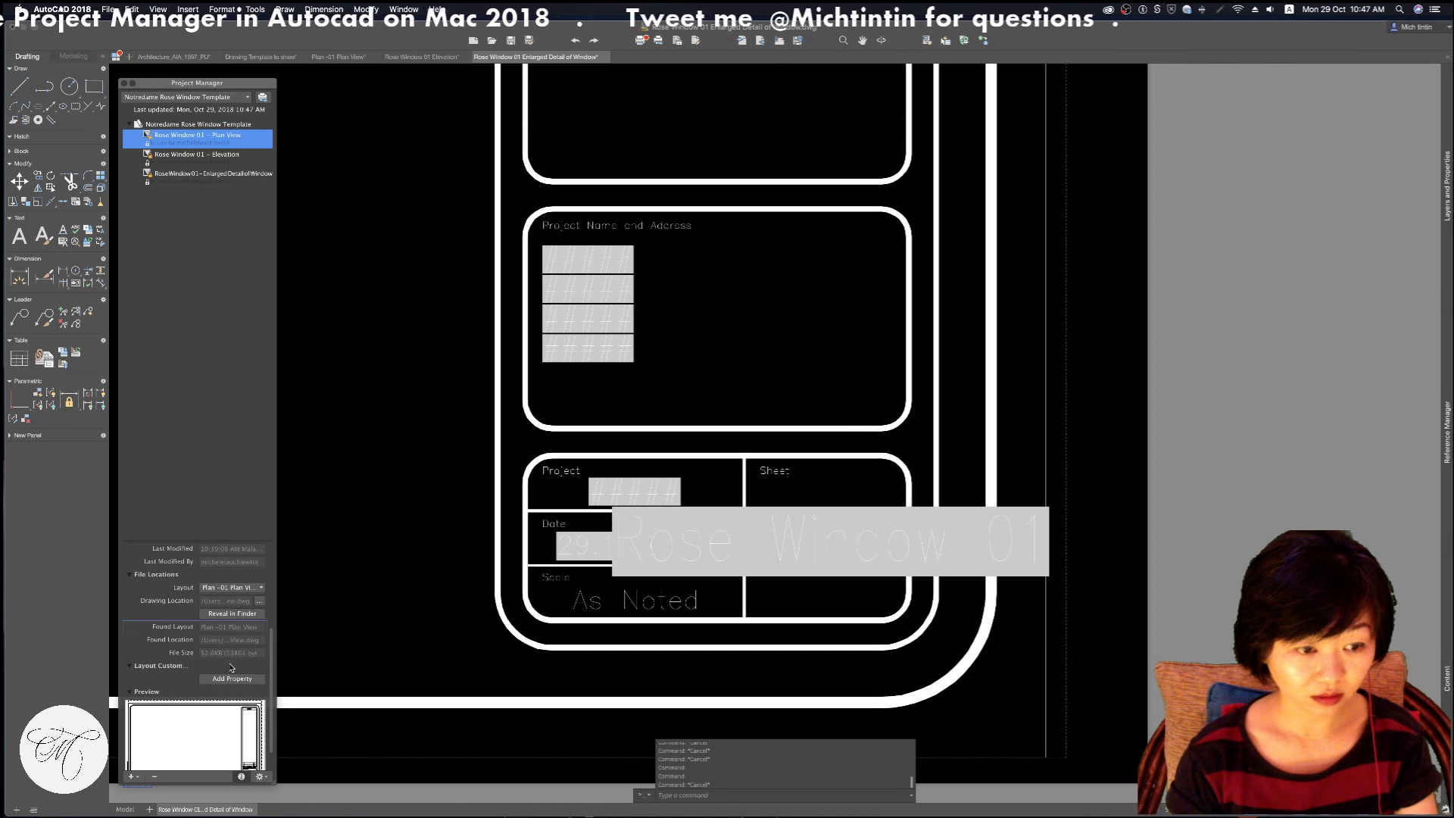
{"action": "scroll", "coordinate": [237, 638], "scroll_direction": "down", "scroll_amount": 2}
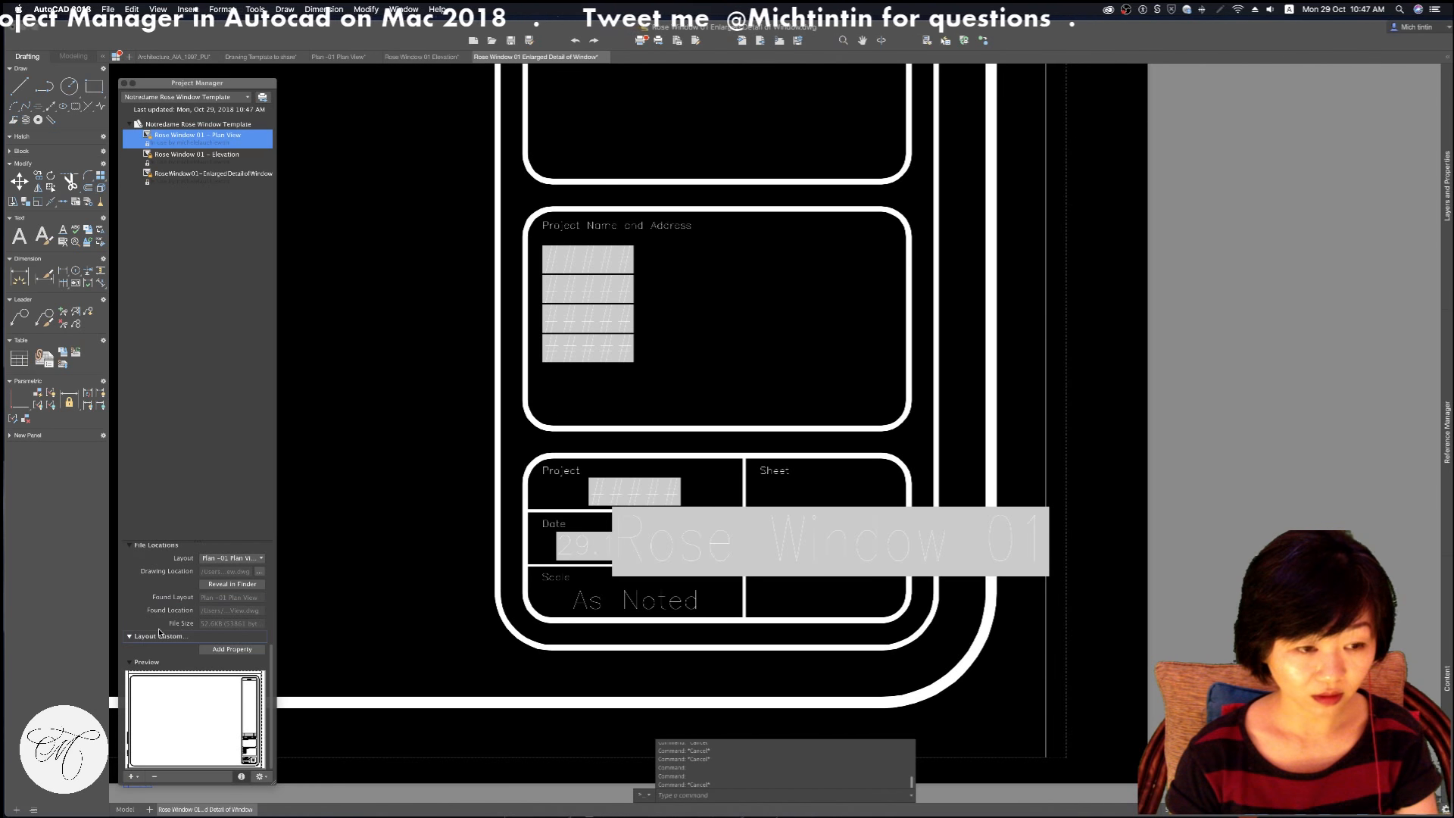
{"action": "left_click", "coordinate": [231, 649]}
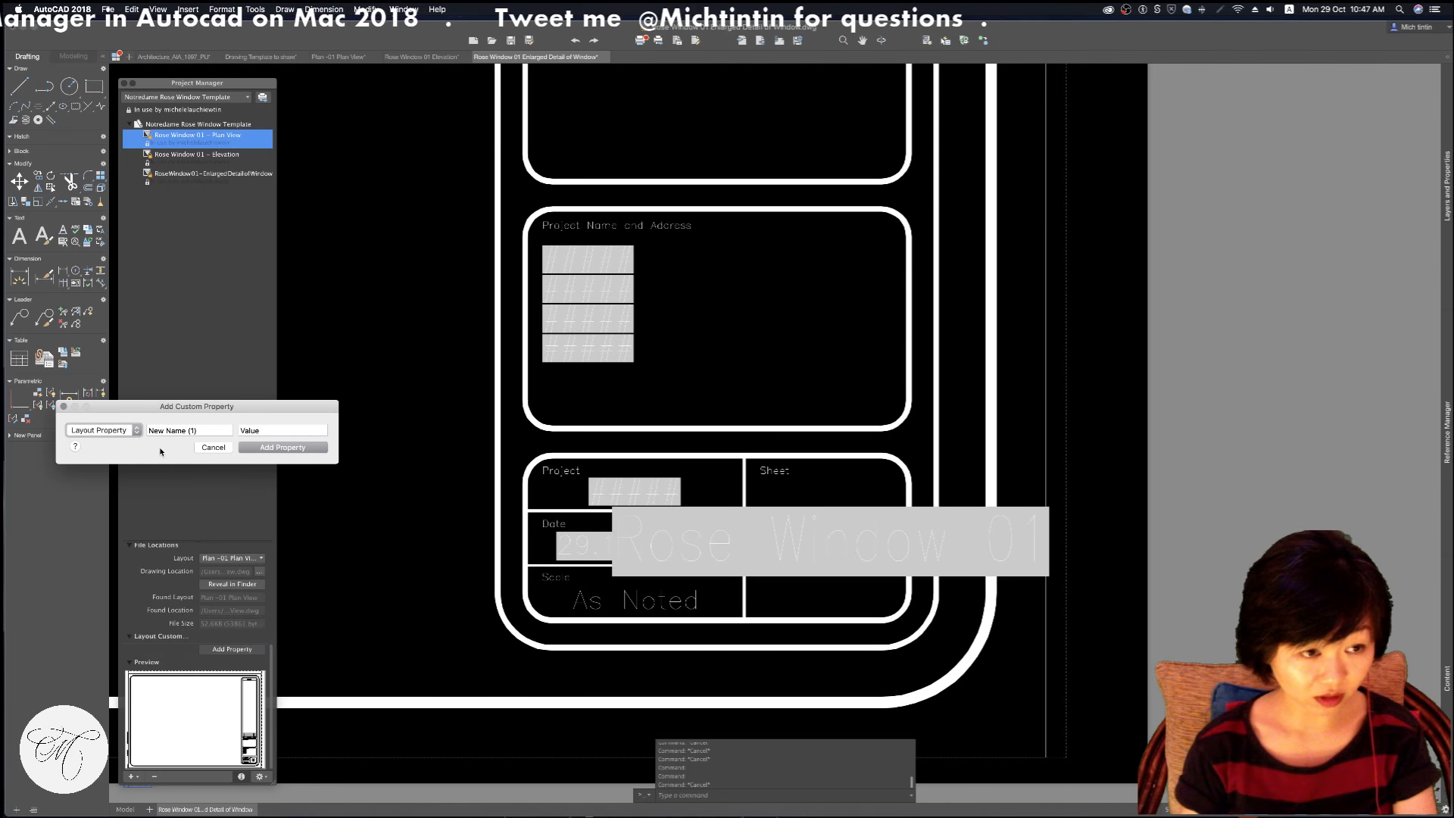
{"action": "left_click", "coordinate": [131, 429]}
{"action": "left_click", "coordinate": [72, 430]}
{"action": "left_click", "coordinate": [185, 431]}
{"action": "left_click", "coordinate": [265, 434]}
{"action": "left_click", "coordinate": [222, 433]}
{"action": "double_click", "coordinate": [259, 434]}
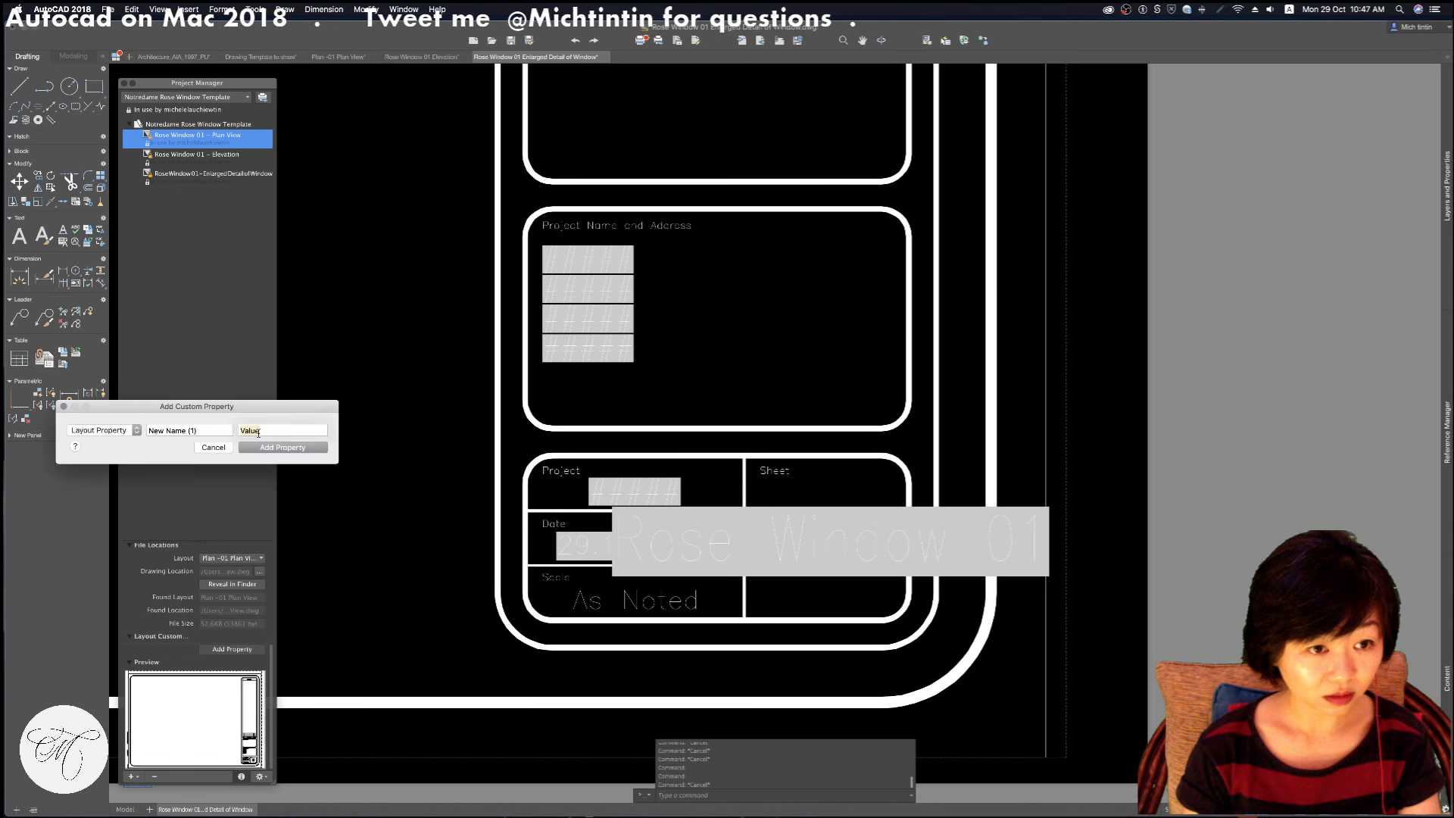
{"action": "left_click", "coordinate": [273, 430]}
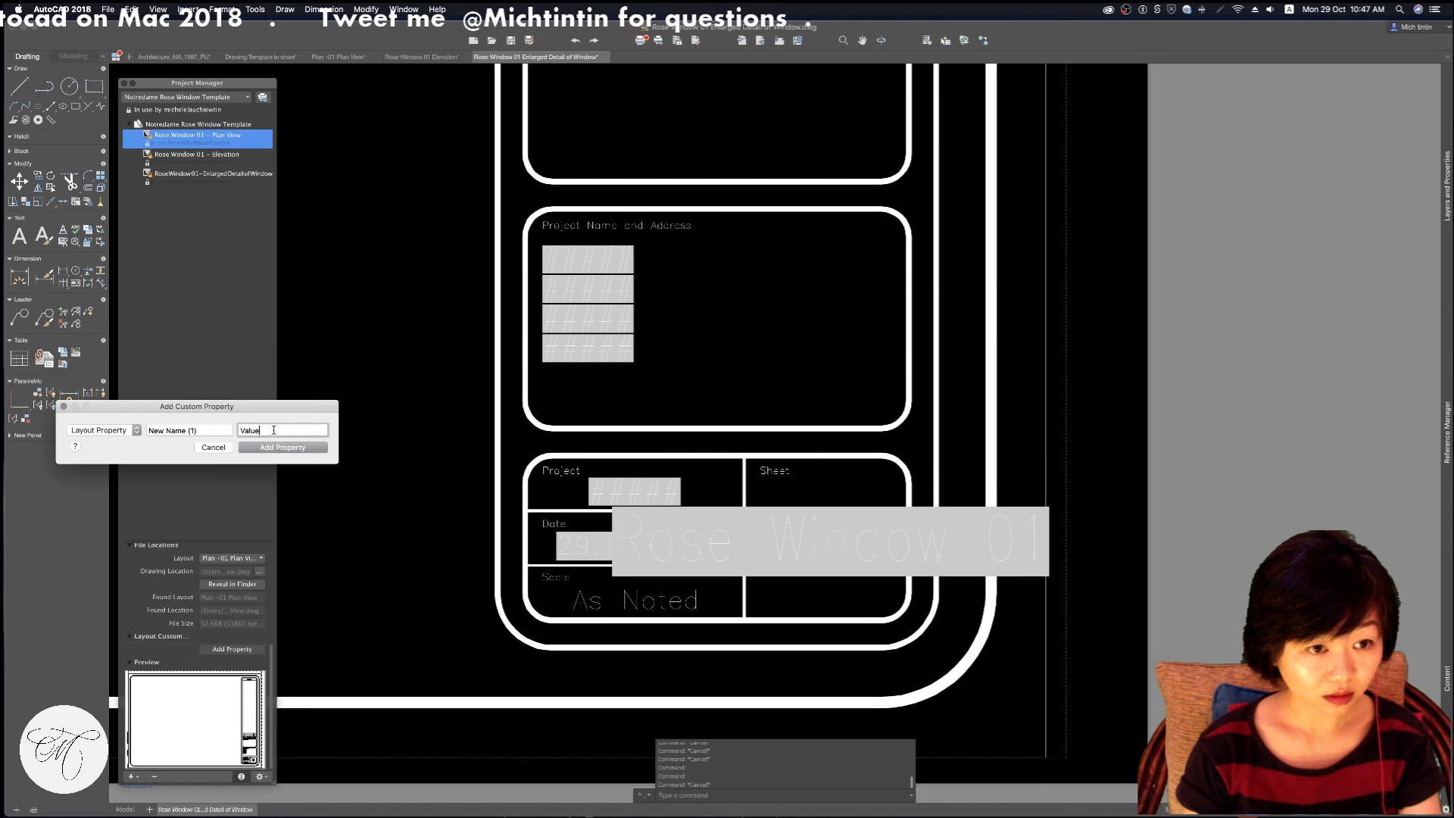
{"action": "left_click", "coordinate": [250, 448]}
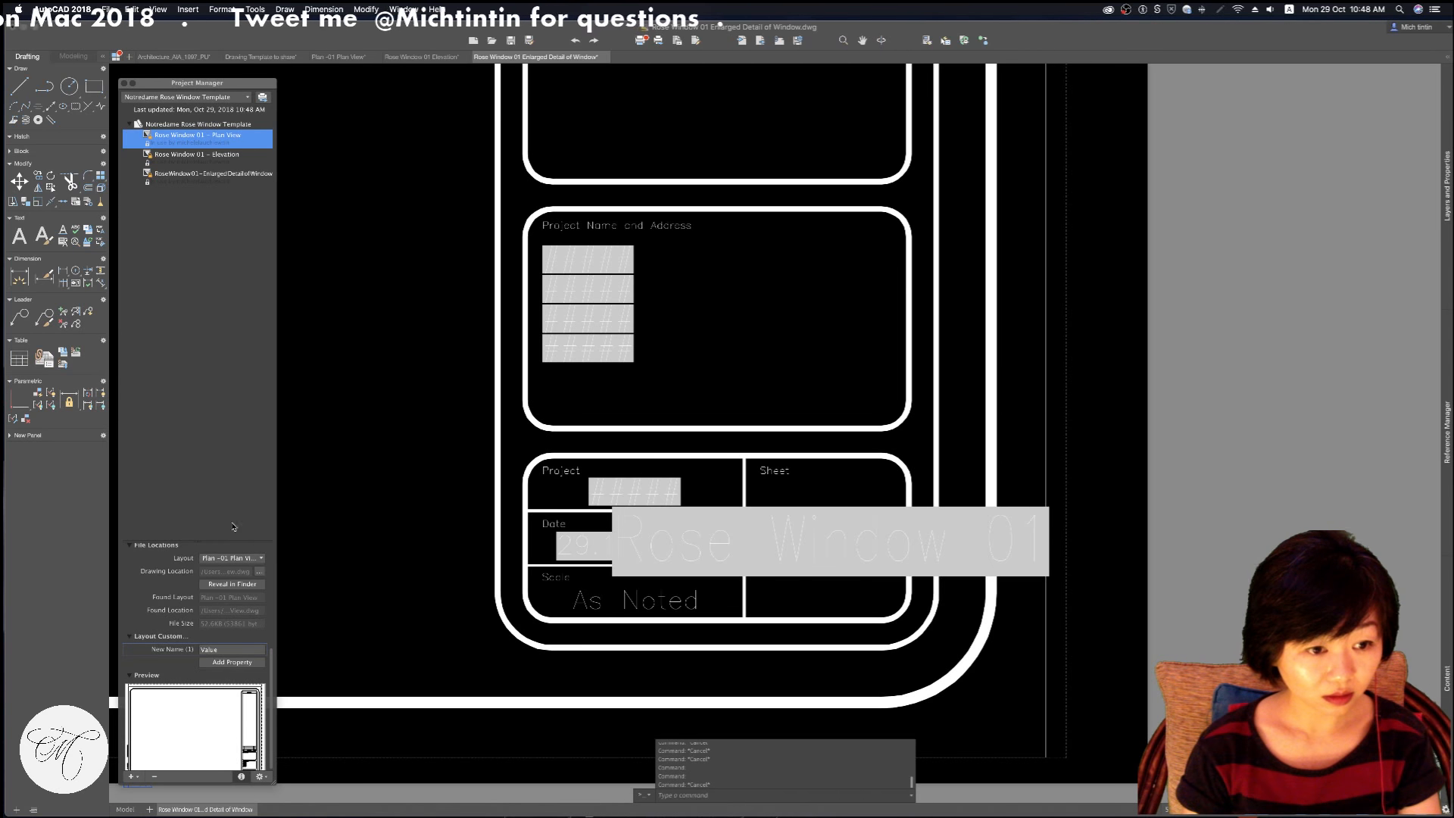
Try to edit the name and value of the Plan View layout's new custom property
{"action": "double_click", "coordinate": [216, 650]}
{"action": "left_click", "coordinate": [176, 651]}
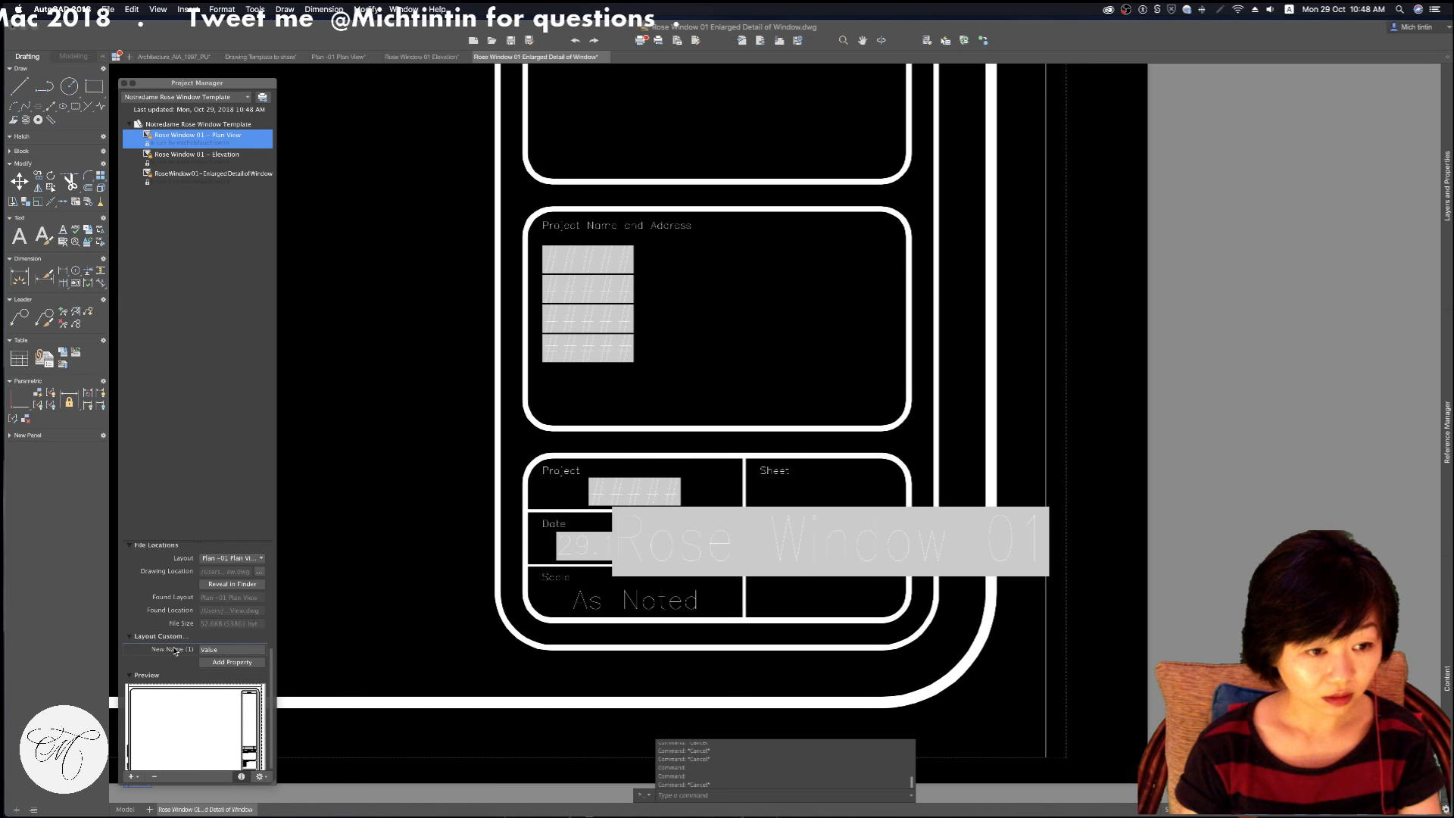
{"action": "left_click", "coordinate": [221, 653]}
{"action": "left_click", "coordinate": [195, 655]}
{"action": "left_click", "coordinate": [225, 653]}
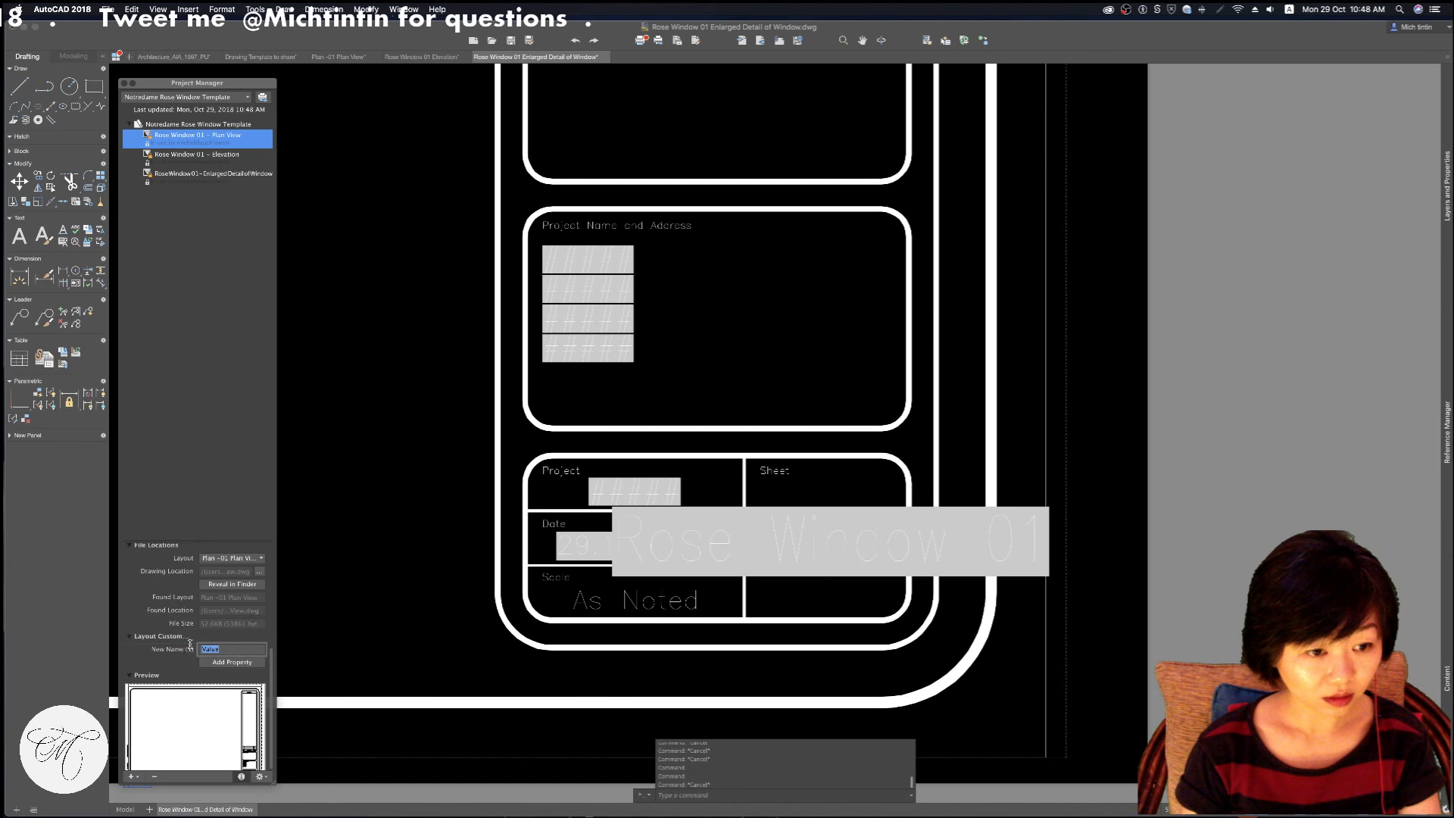
{"action": "left_click", "coordinate": [416, 623]}
{"action": "key", "text": "Escape"}
{"action": "scroll", "coordinate": [201, 721], "scroll_direction": "down", "scroll_amount": 1}
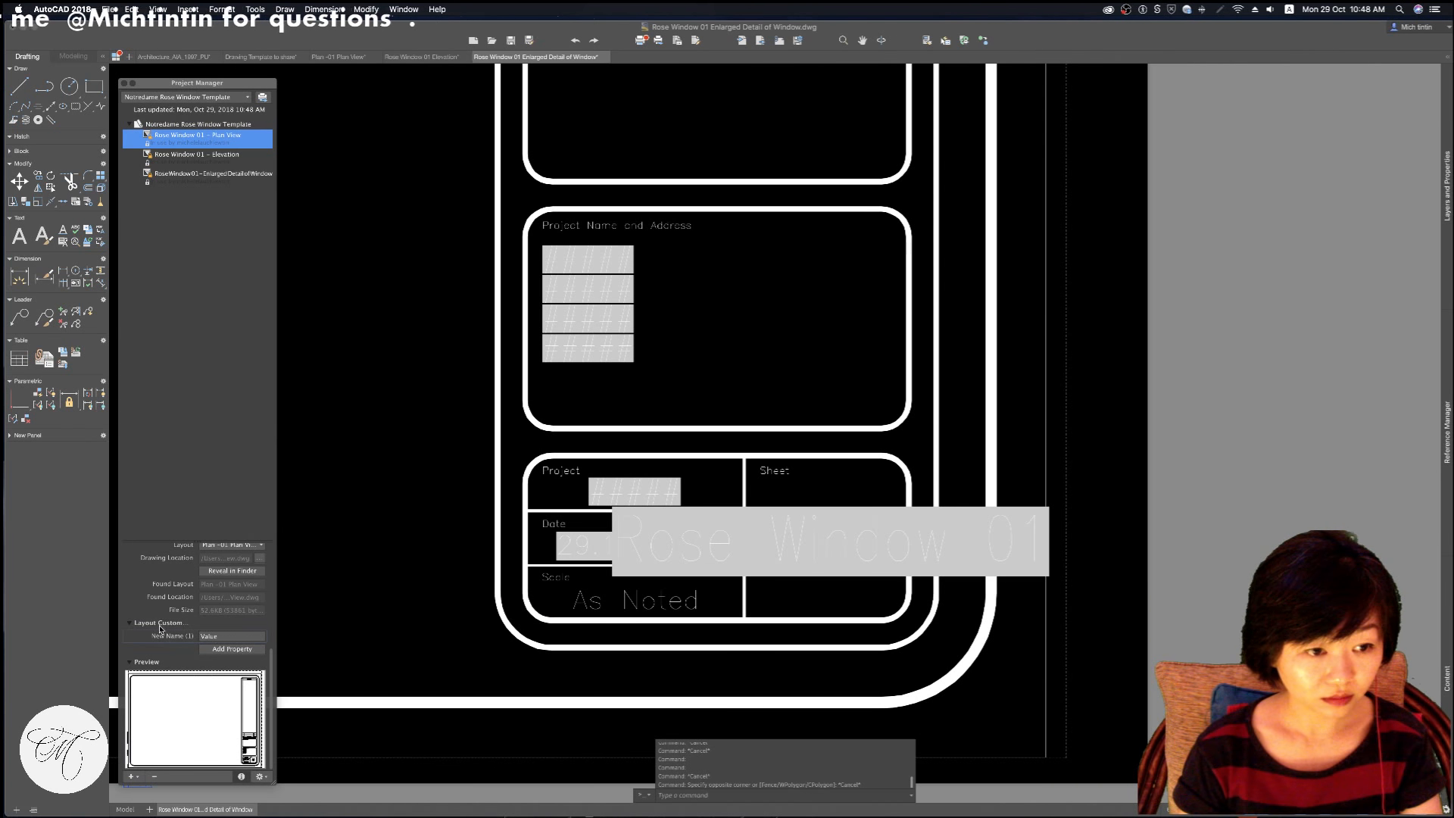
Remove the Plan View layout from the Notredame Rose Window Template project
{"action": "left_click", "coordinate": [152, 778]}
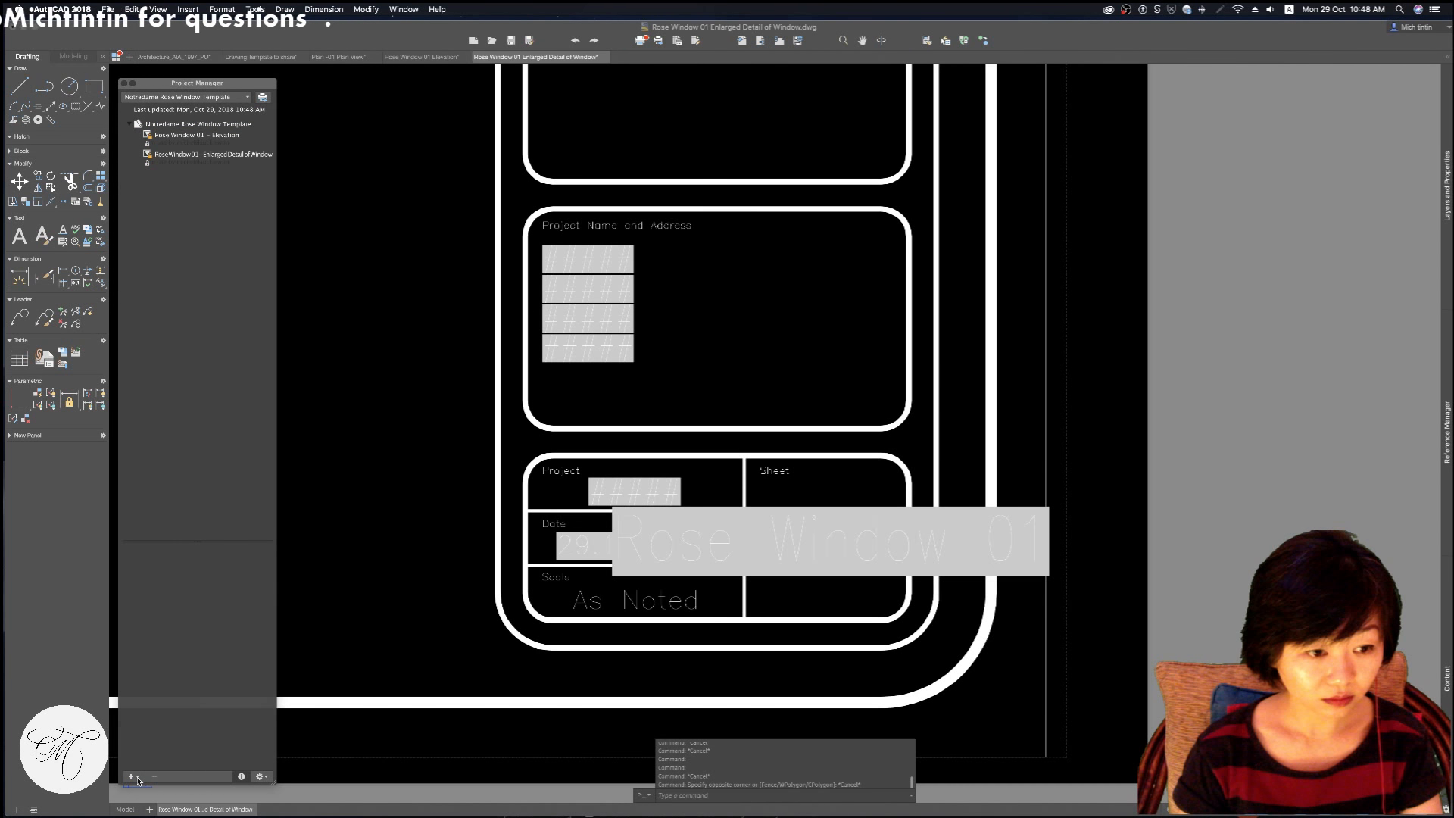
{"action": "left_click", "coordinate": [138, 781]}
{"action": "left_click", "coordinate": [202, 264]}
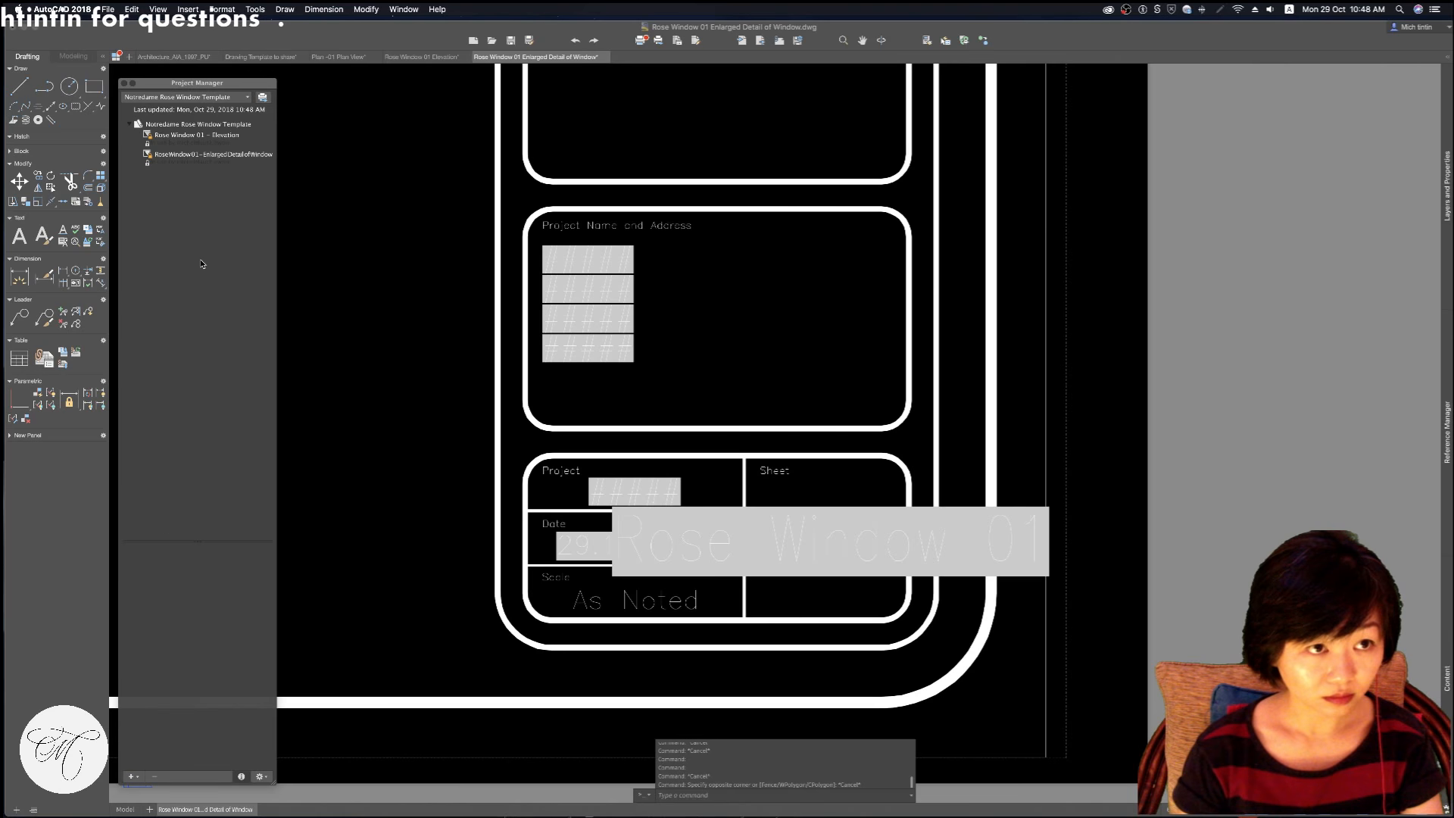
Check the remaining project layouts and try to undo the removal of the Plan View layout
{"action": "left_click", "coordinate": [204, 136]}
{"action": "key", "text": "Down"}
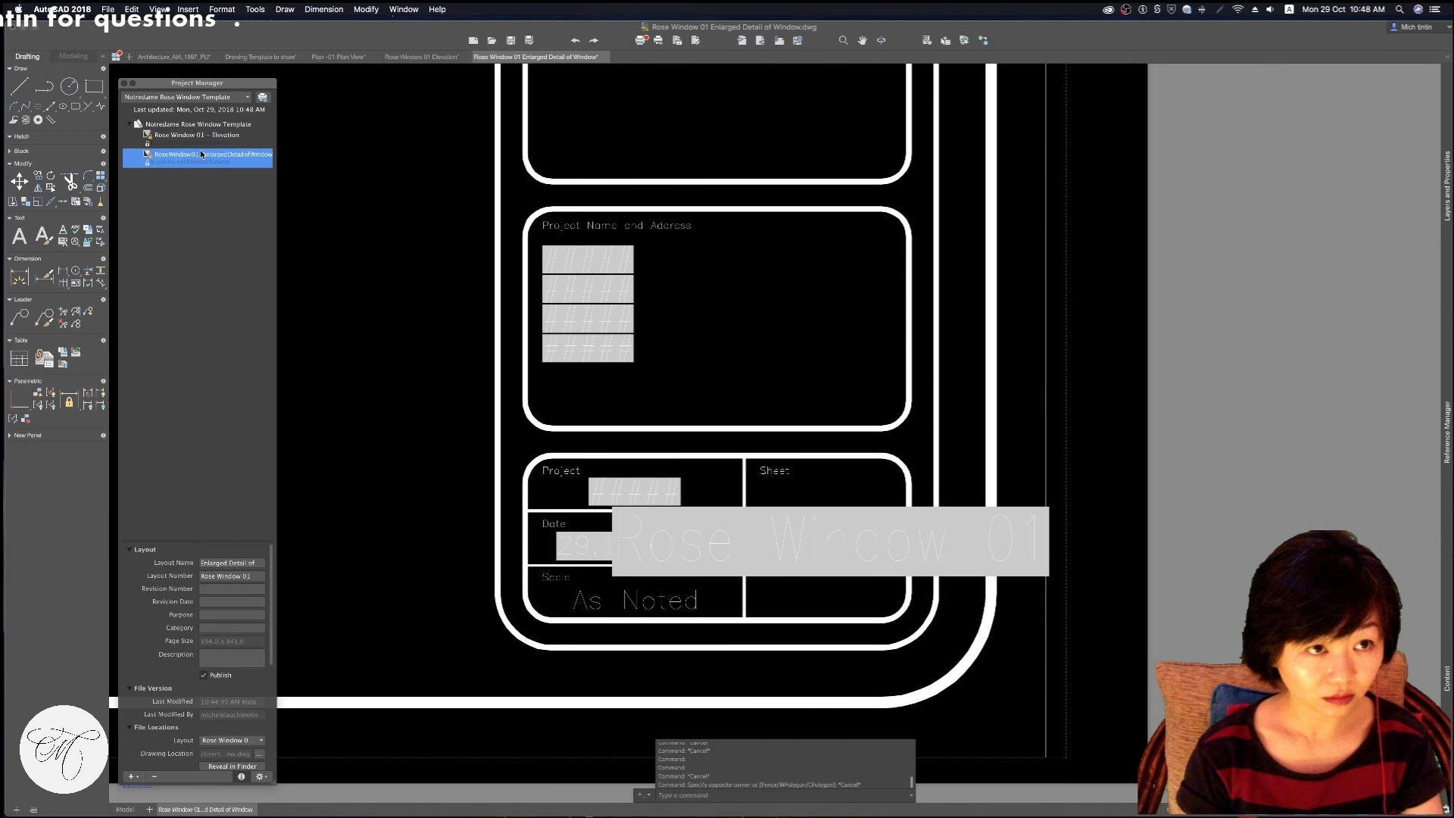
{"action": "key", "text": "Up"}
{"action": "key", "text": "Up"}
{"action": "left_click", "coordinate": [202, 142]}
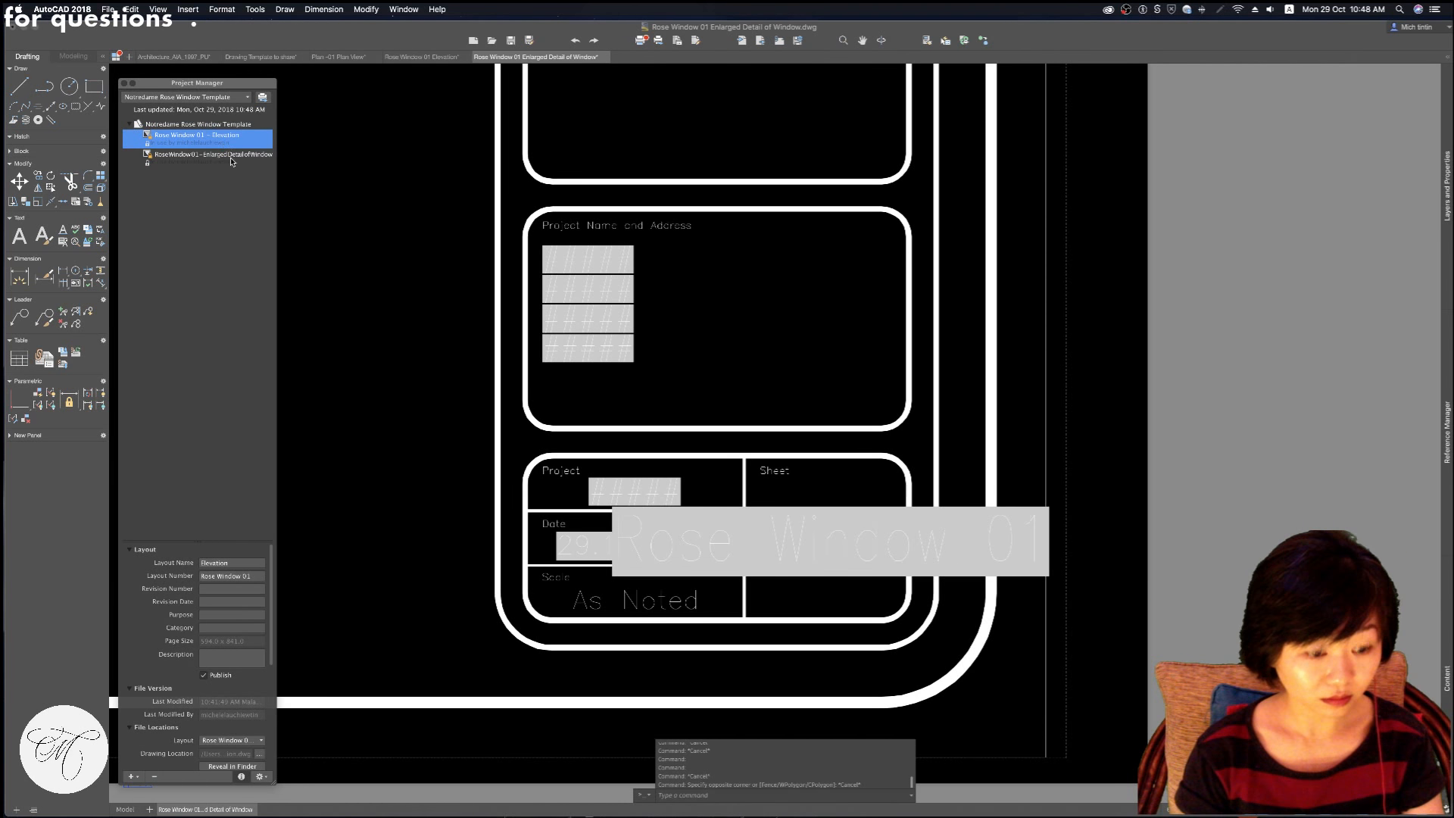
{"action": "key", "text": "super+z"}
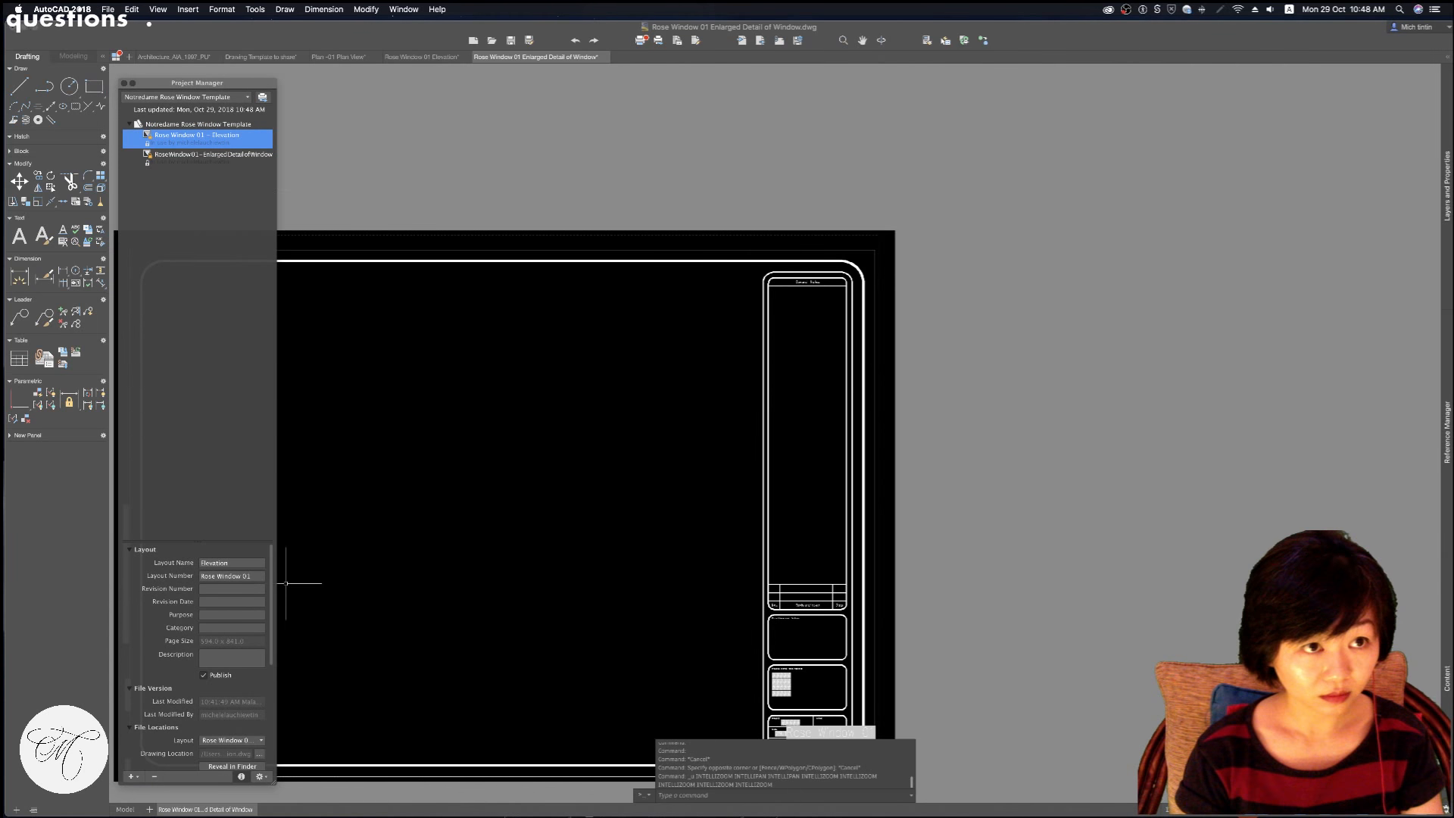
{"action": "left_click", "coordinate": [326, 194]}
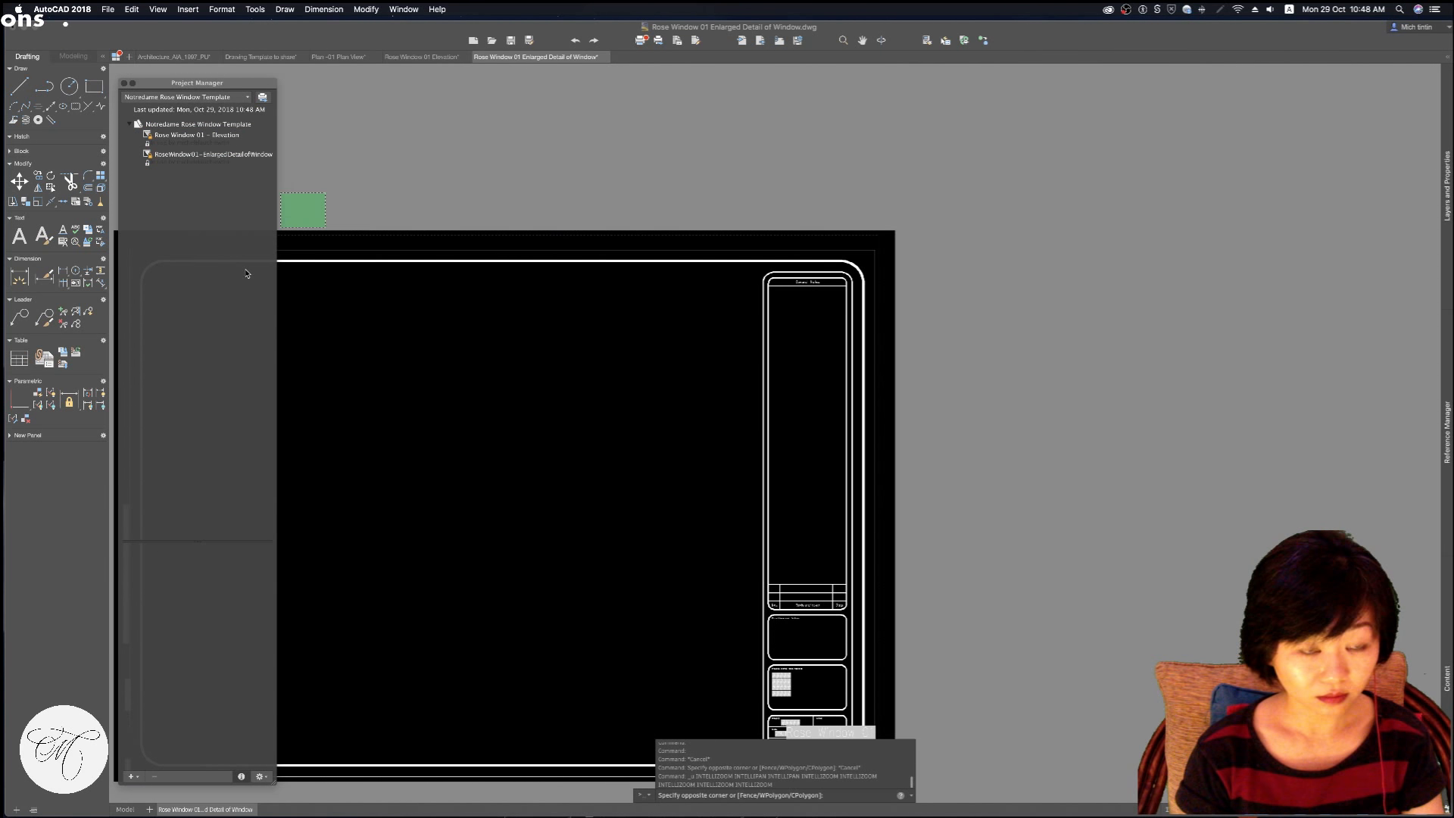
{"action": "key", "text": "Escape"}
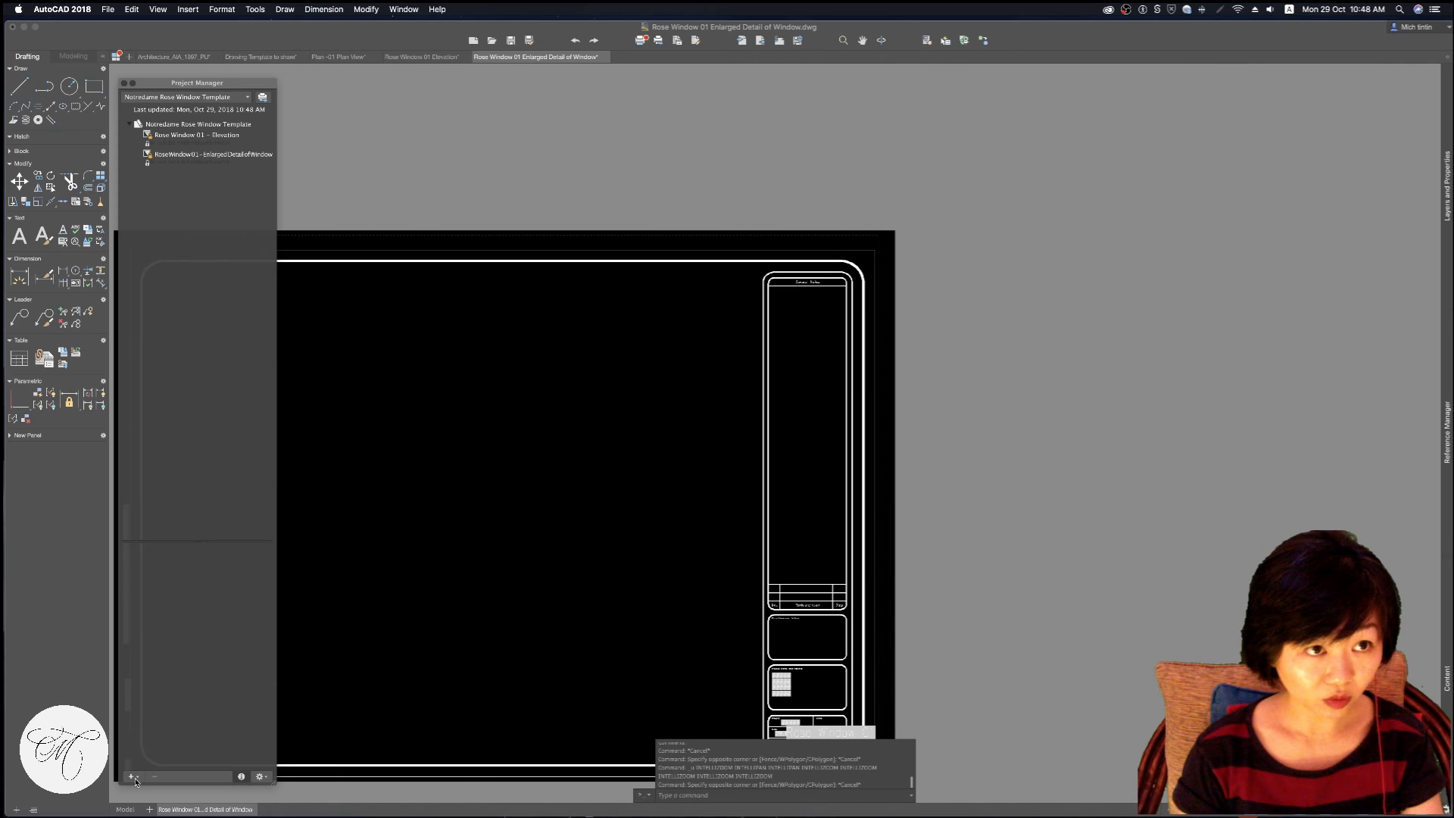
{"action": "left_click", "coordinate": [203, 137]}
{"action": "left_click", "coordinate": [208, 154]}
{"action": "left_click", "coordinate": [148, 143]}
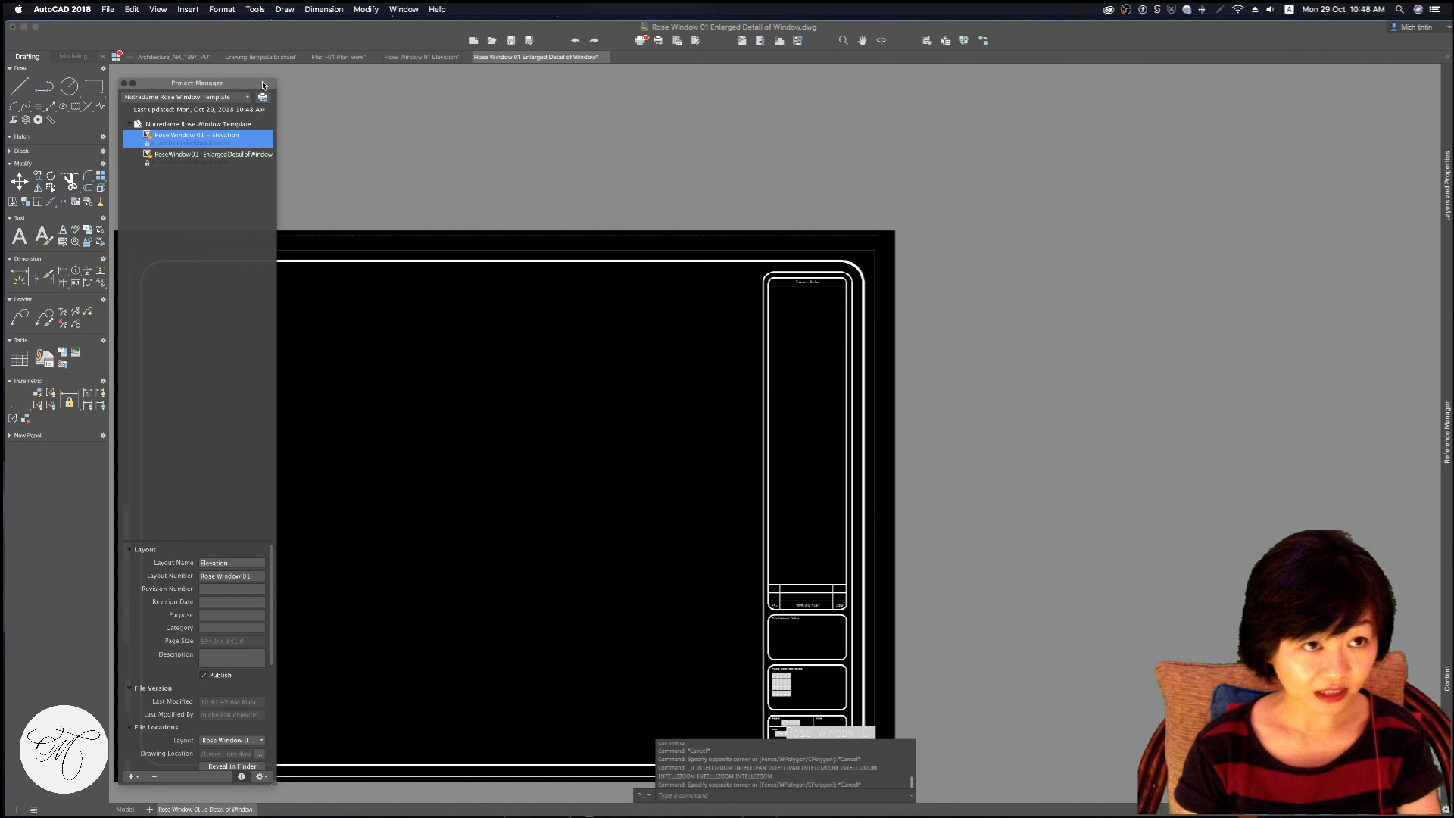
{"action": "left_click", "coordinate": [226, 124]}
Create a new project layout after Elevation with number Rose Window 01 and name Plan, saving its drawing as Rose Window 01 Plan
{"action": "left_click", "coordinate": [222, 135]}
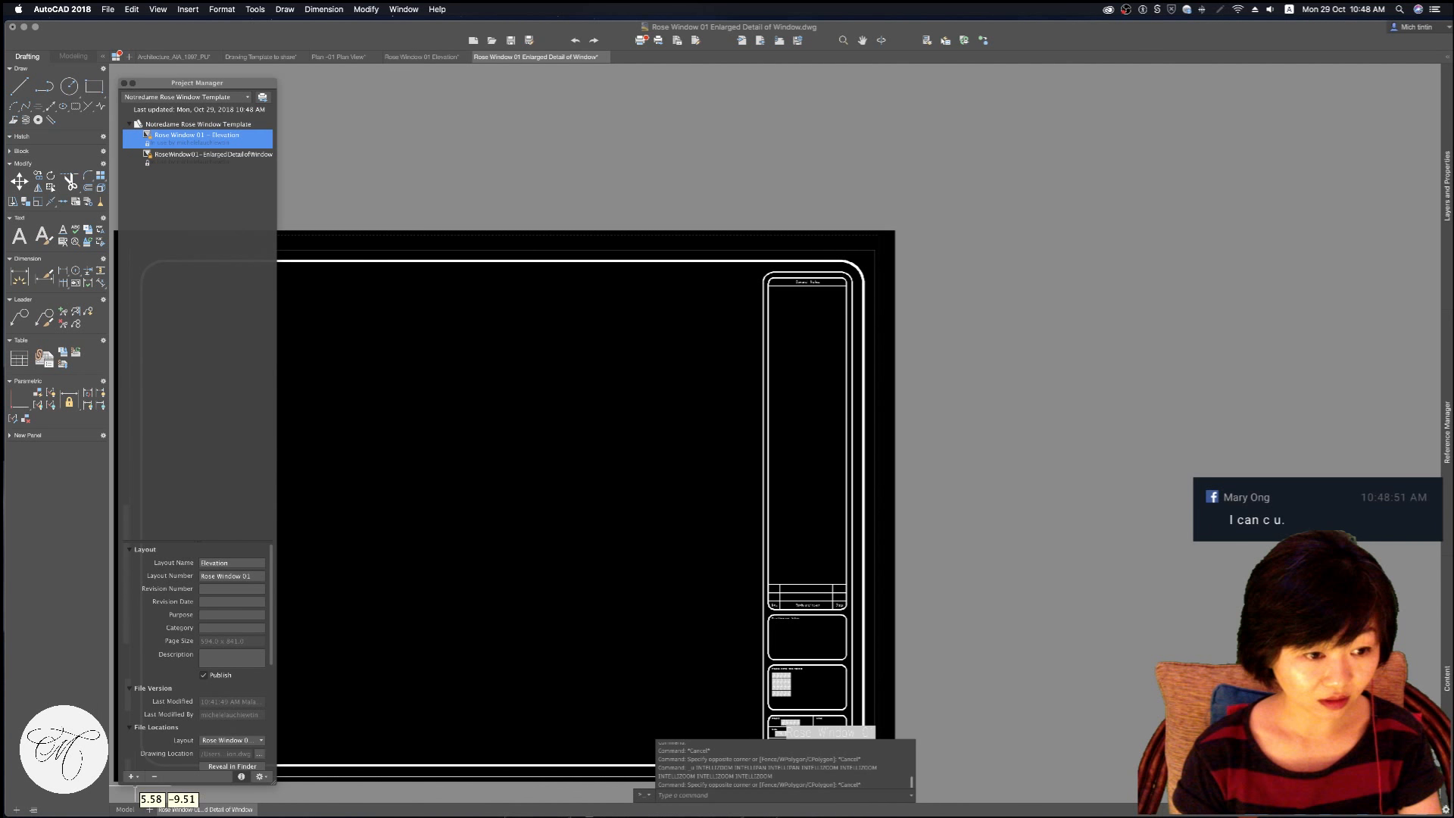
{"action": "left_click", "coordinate": [135, 778]}
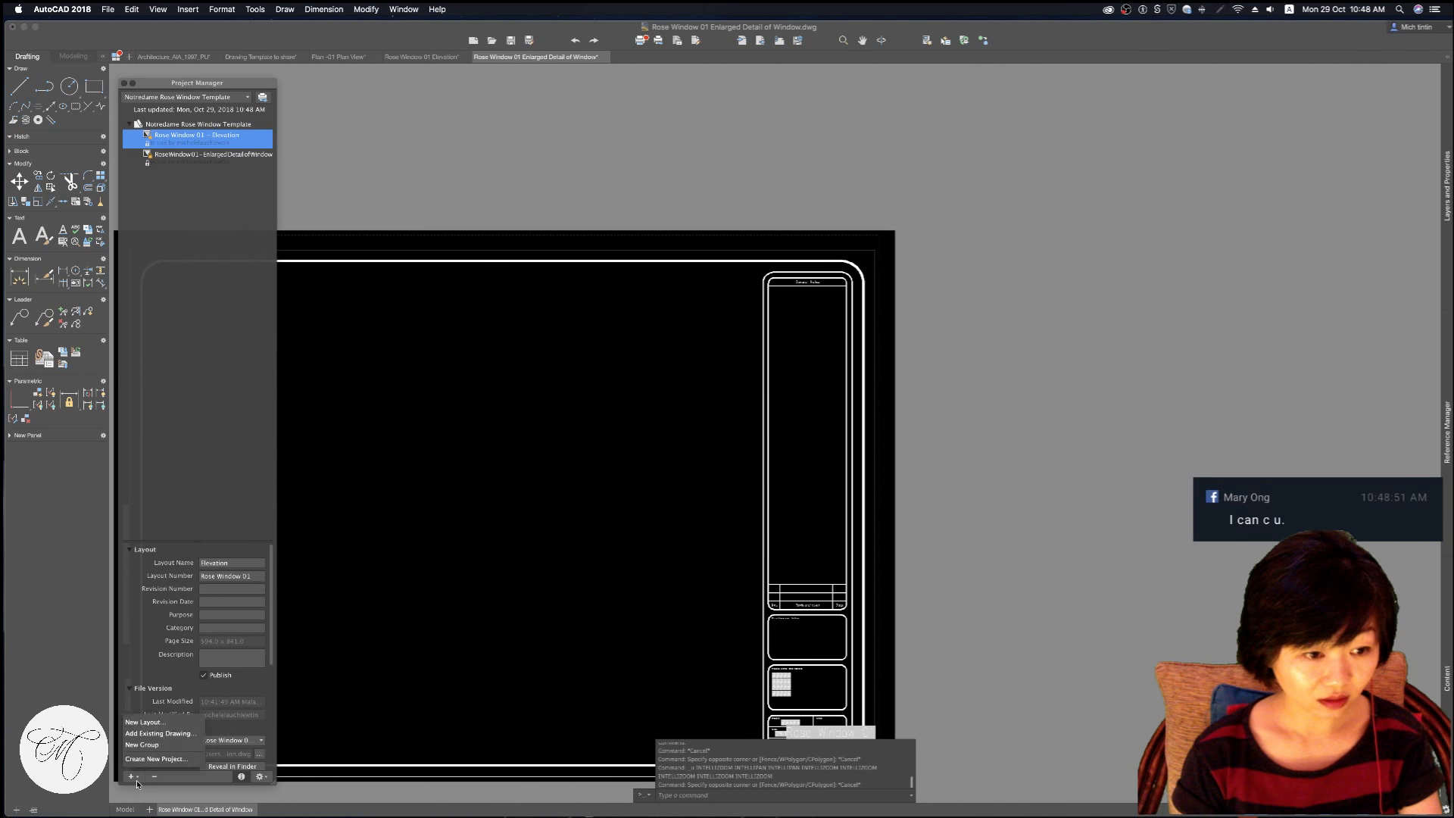
{"action": "left_click", "coordinate": [166, 724]}
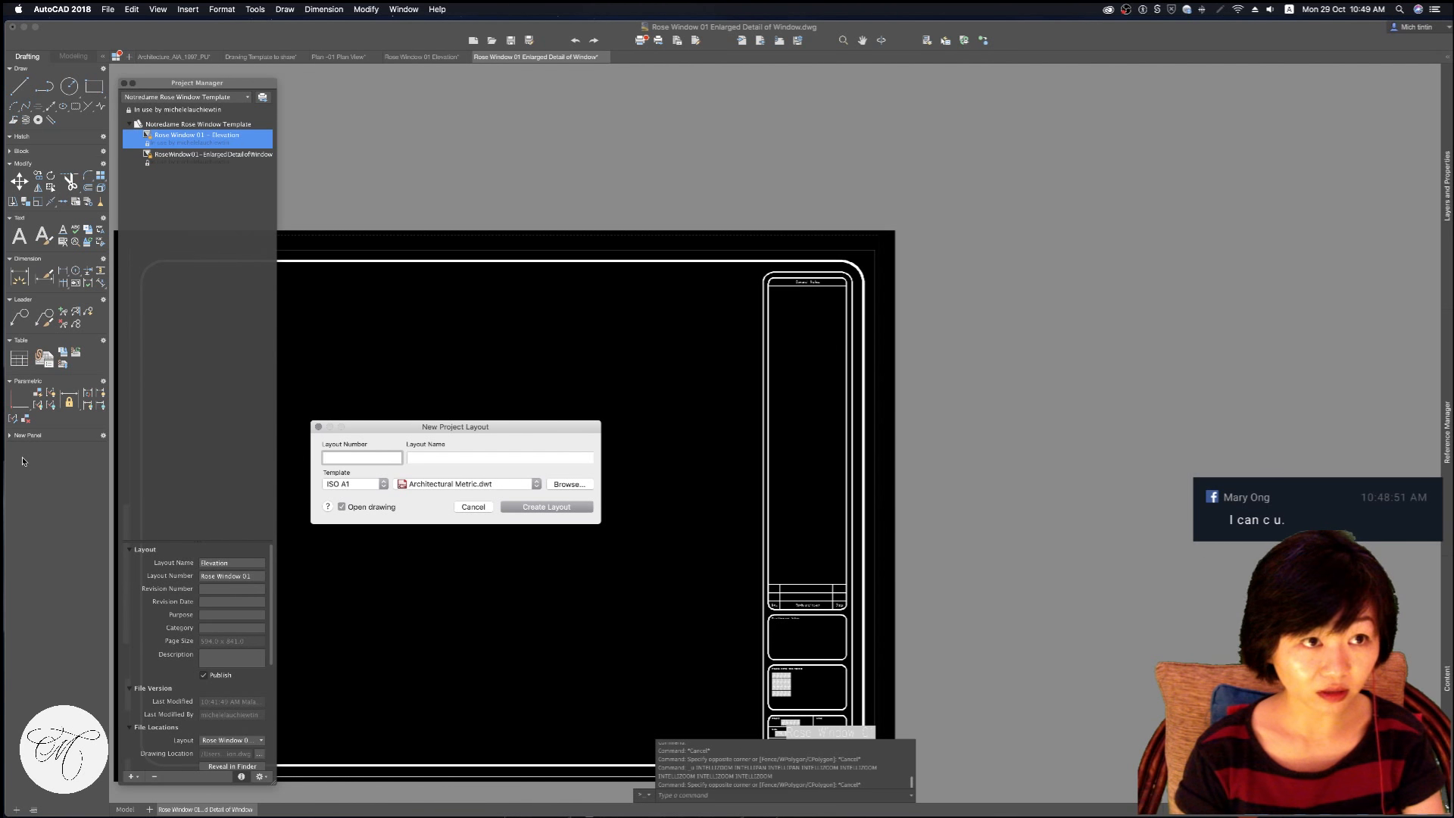
{"action": "type", "text": "Rose Window"}
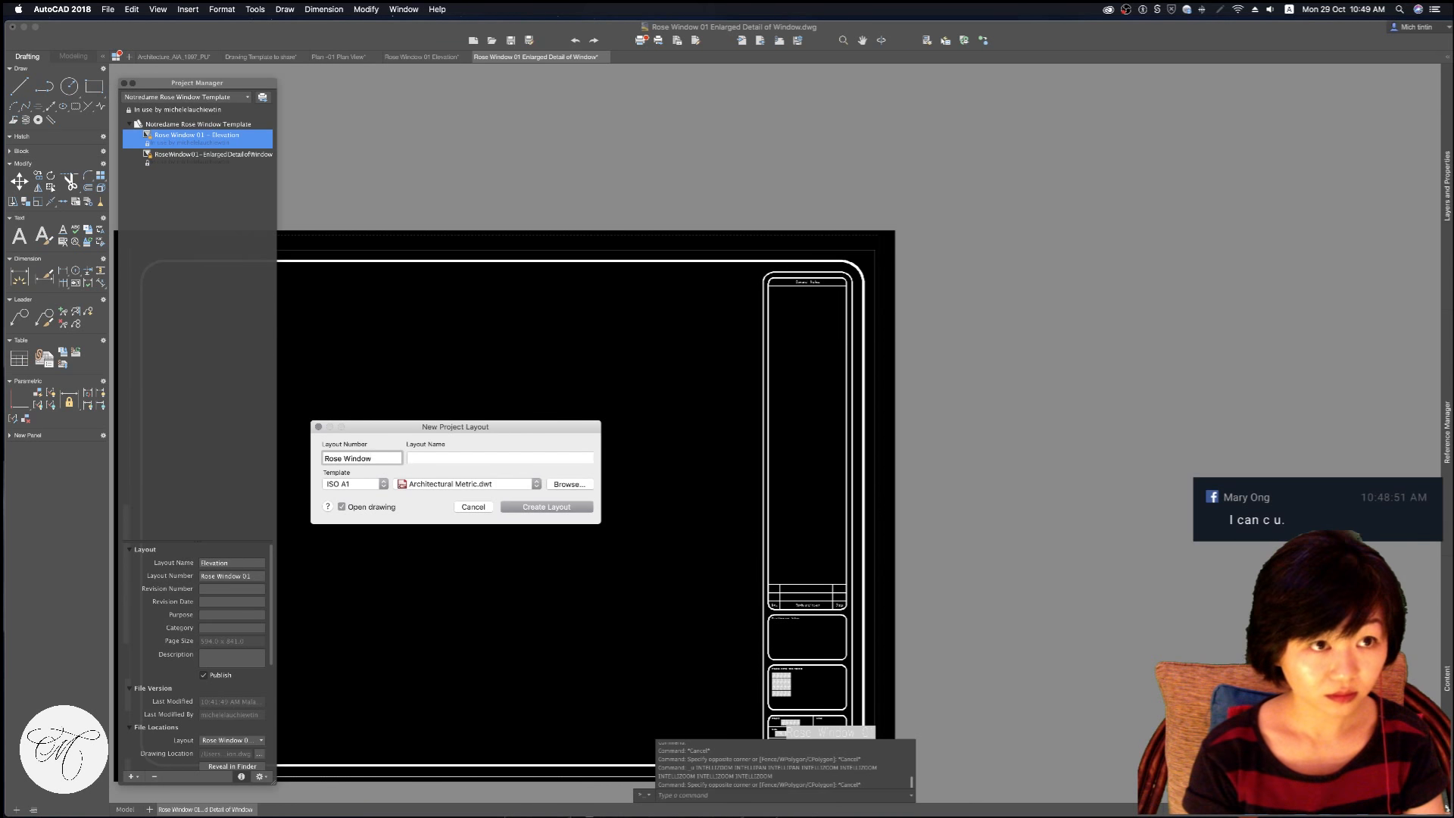
{"action": "key", "text": "Tab"}
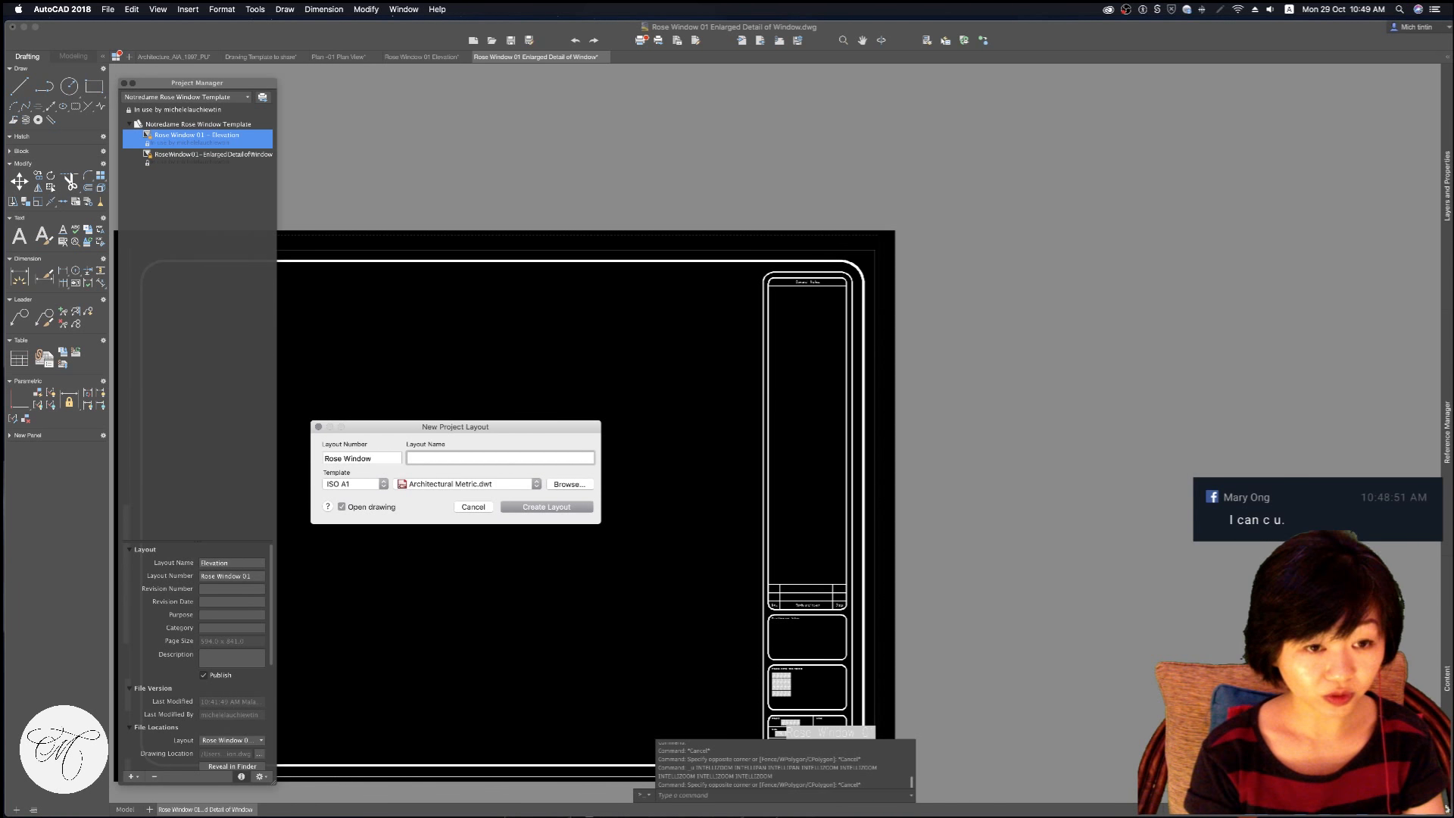
{"action": "left_click", "coordinate": [390, 457]}
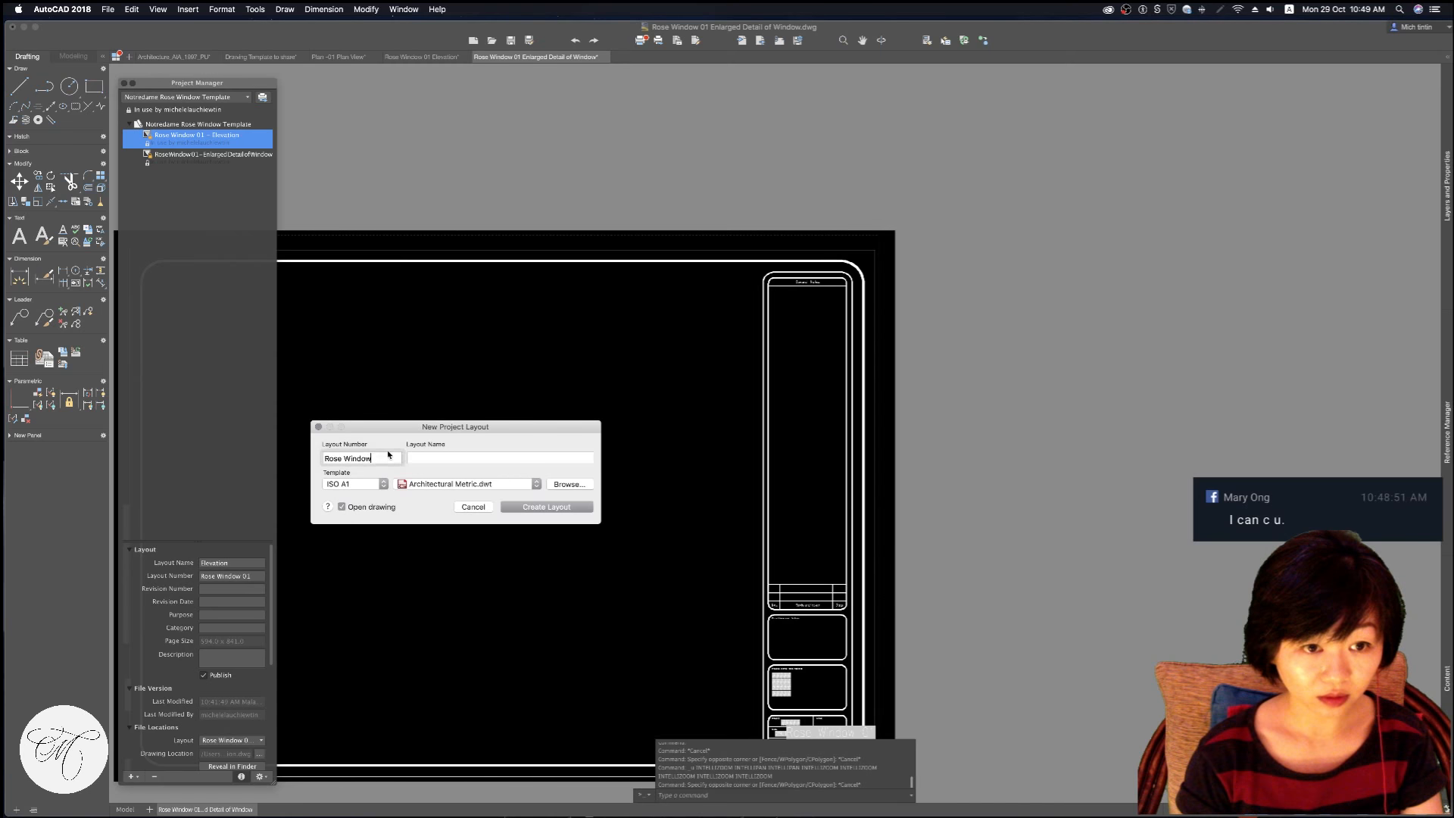
{"action": "type", "text": "Window 01"}
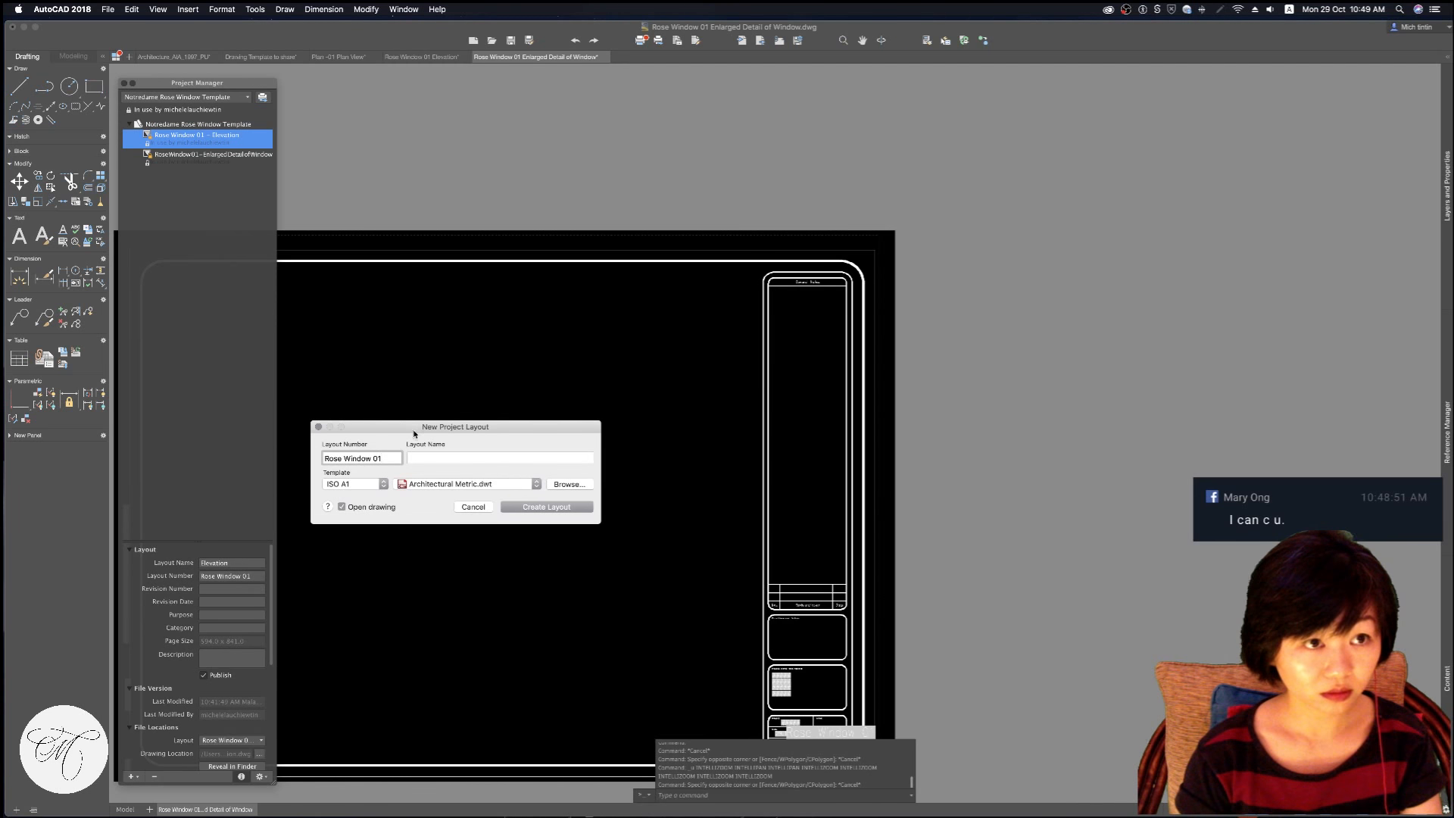
{"action": "left_click", "coordinate": [415, 458]}
{"action": "type", "text": "Plan"}
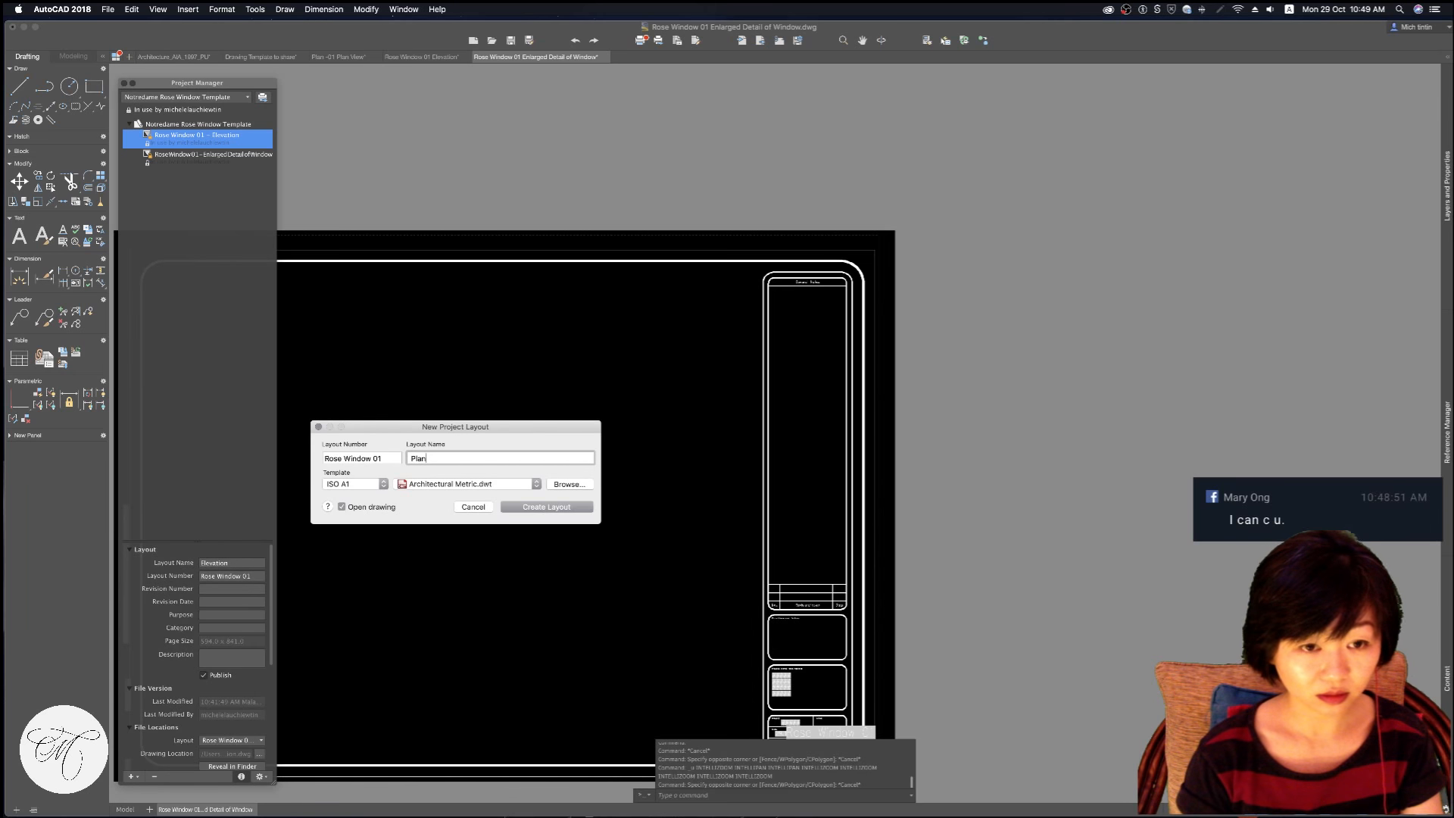
{"action": "left_click", "coordinate": [551, 508]}
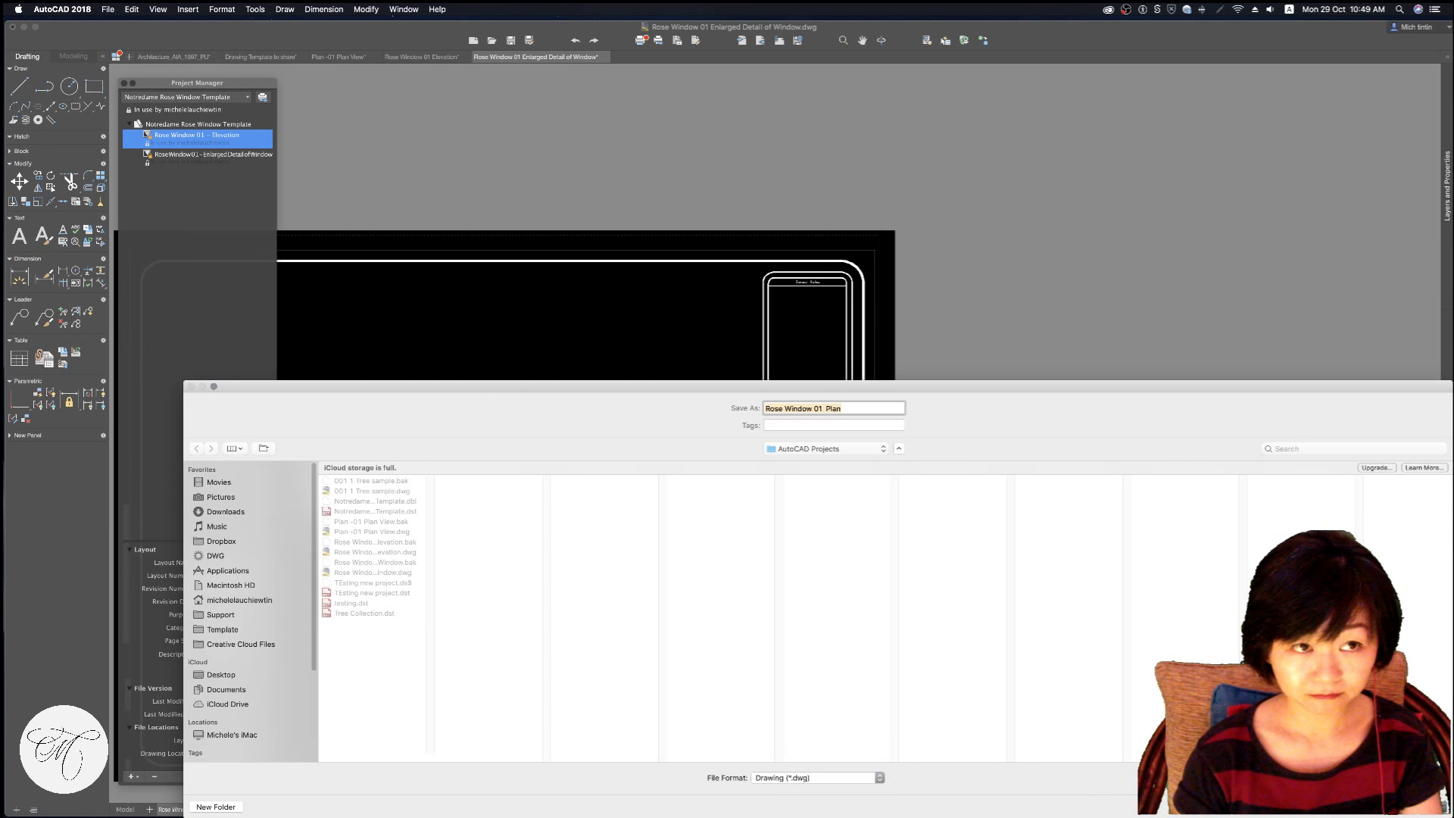
{"action": "key", "text": "Return"}
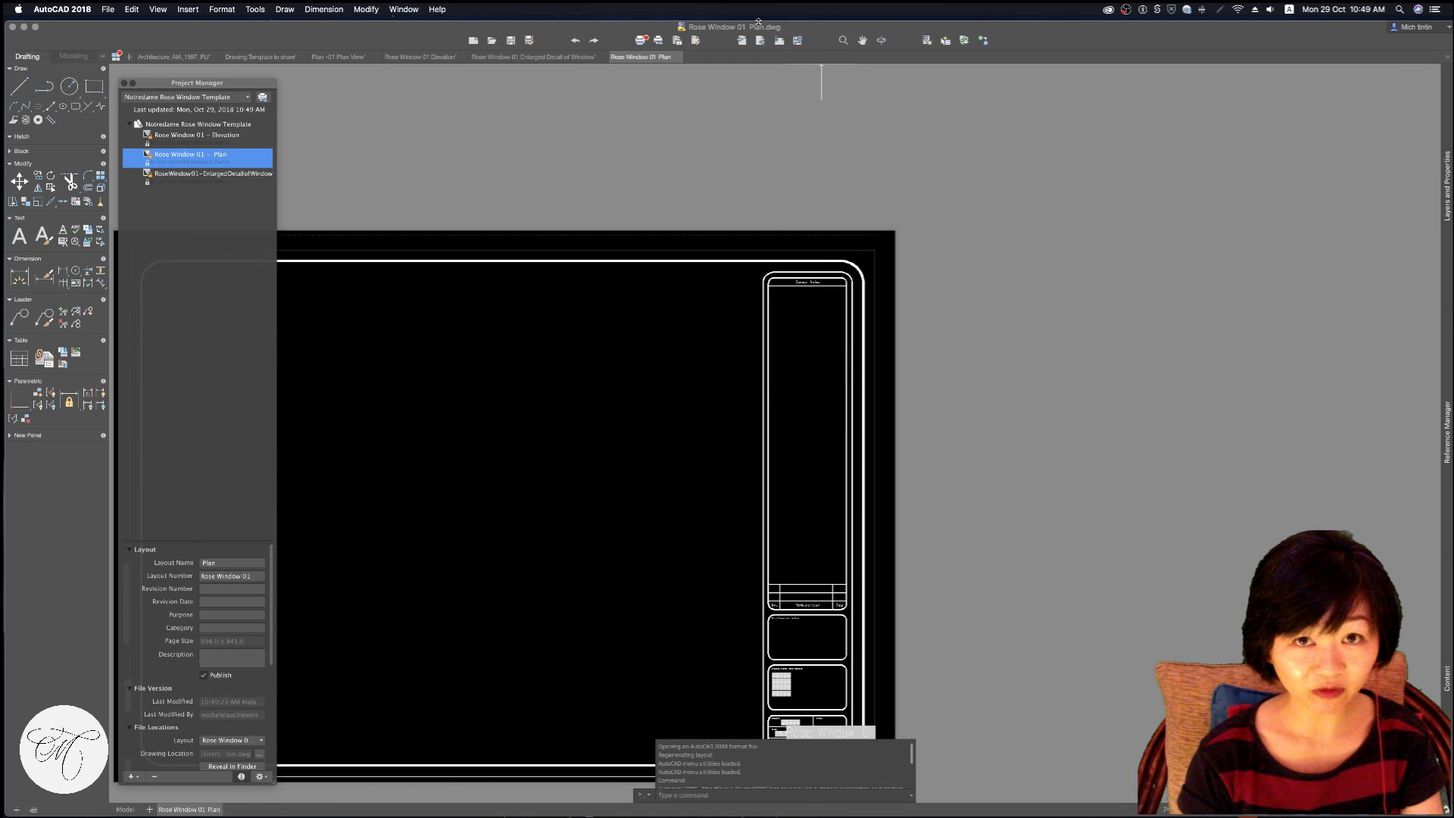
Examine the sheet and title block fields of the new Rose Window 01 Plan drawing
{"action": "middle_click_drag", "start_coordinate": [693, 461], "coordinate": [767, 286]}
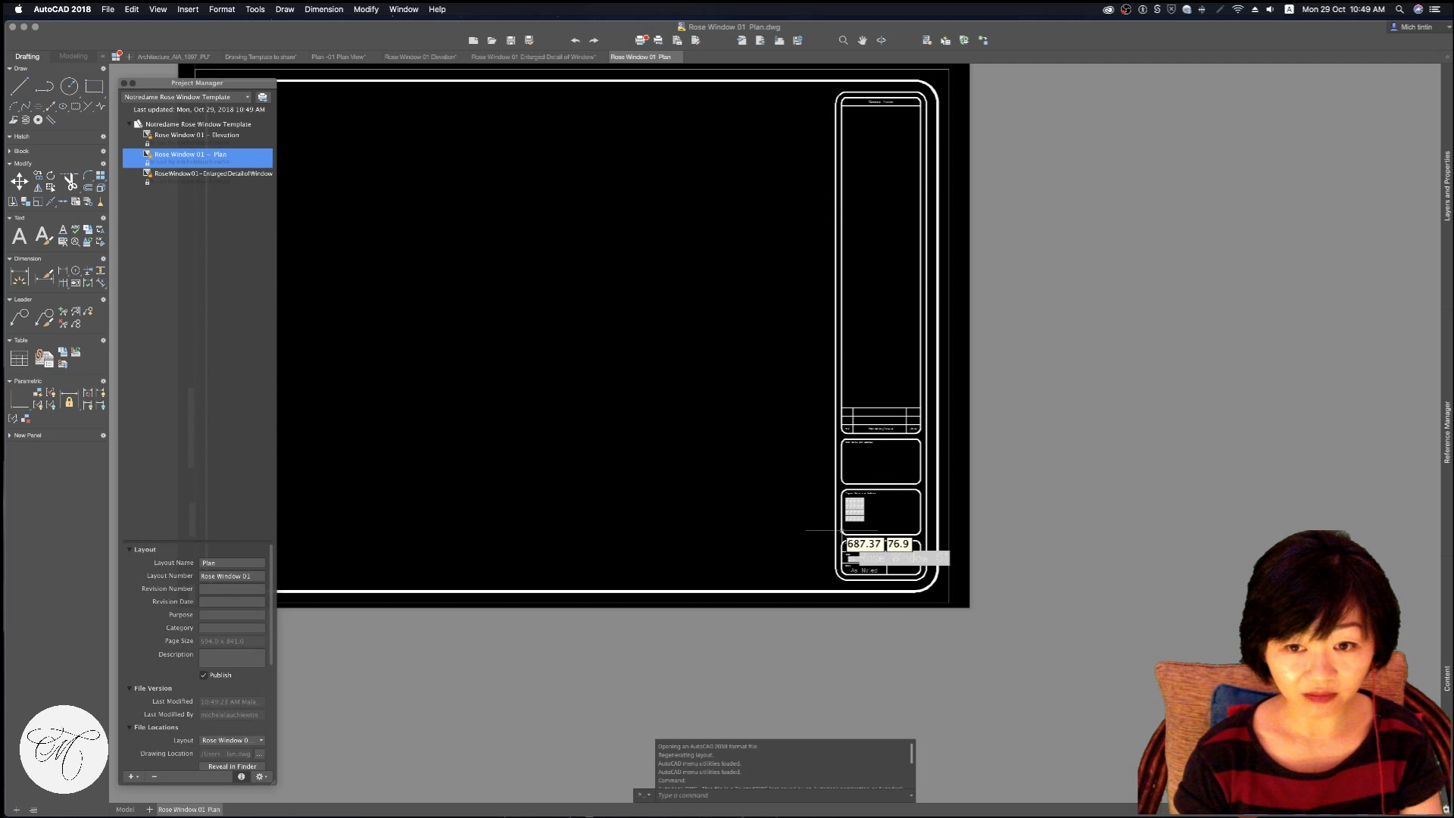
{"action": "scroll", "coordinate": [842, 531], "scroll_direction": "up", "scroll_amount": 5}
{"action": "scroll", "coordinate": [879, 594], "scroll_direction": "down", "scroll_amount": 6}
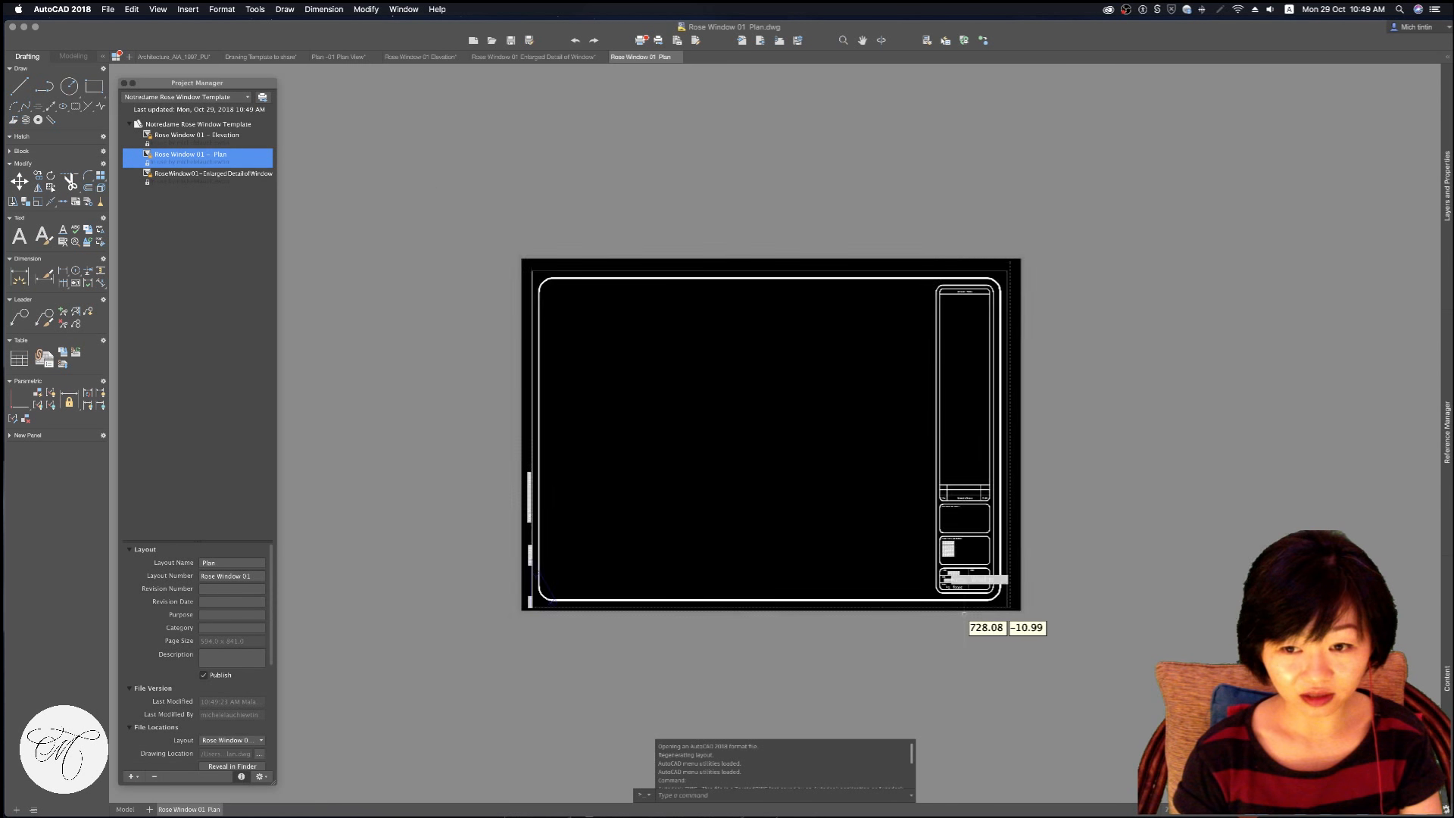
{"action": "scroll", "coordinate": [964, 614], "scroll_direction": "up", "scroll_amount": 5}
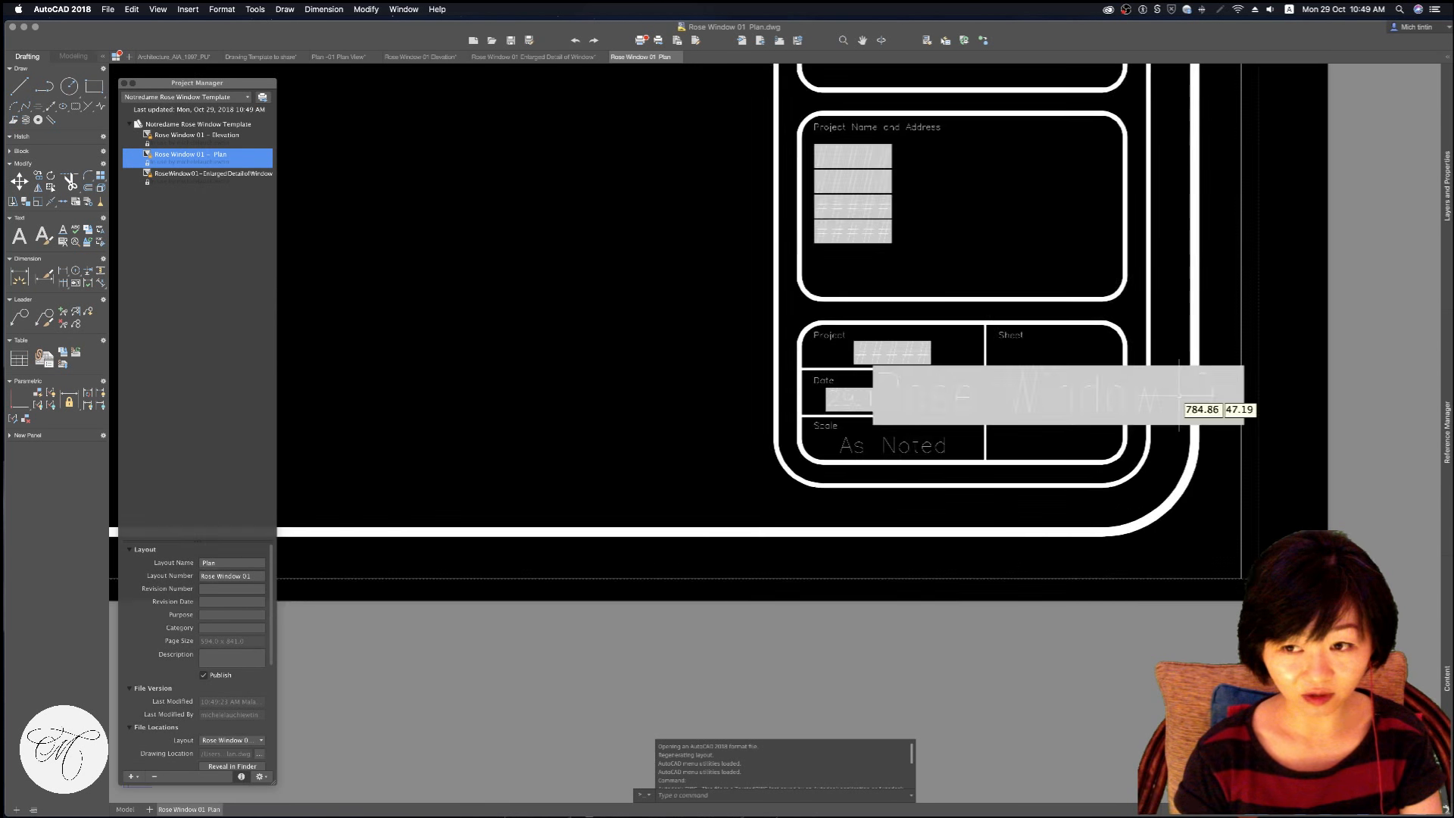
{"action": "left_click", "coordinate": [1184, 394]}
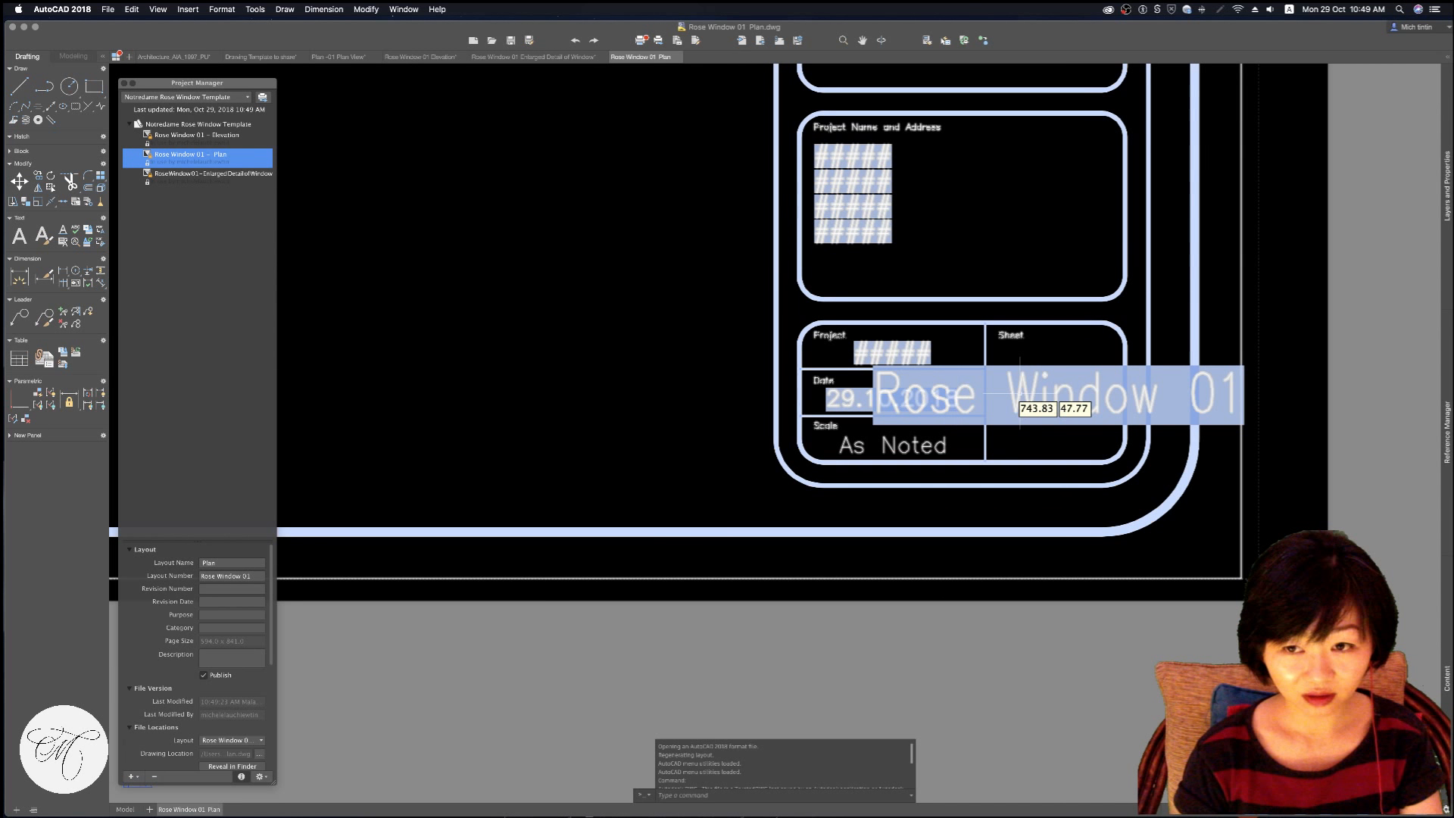
{"action": "scroll", "coordinate": [1019, 393], "scroll_direction": "down", "scroll_amount": 8}
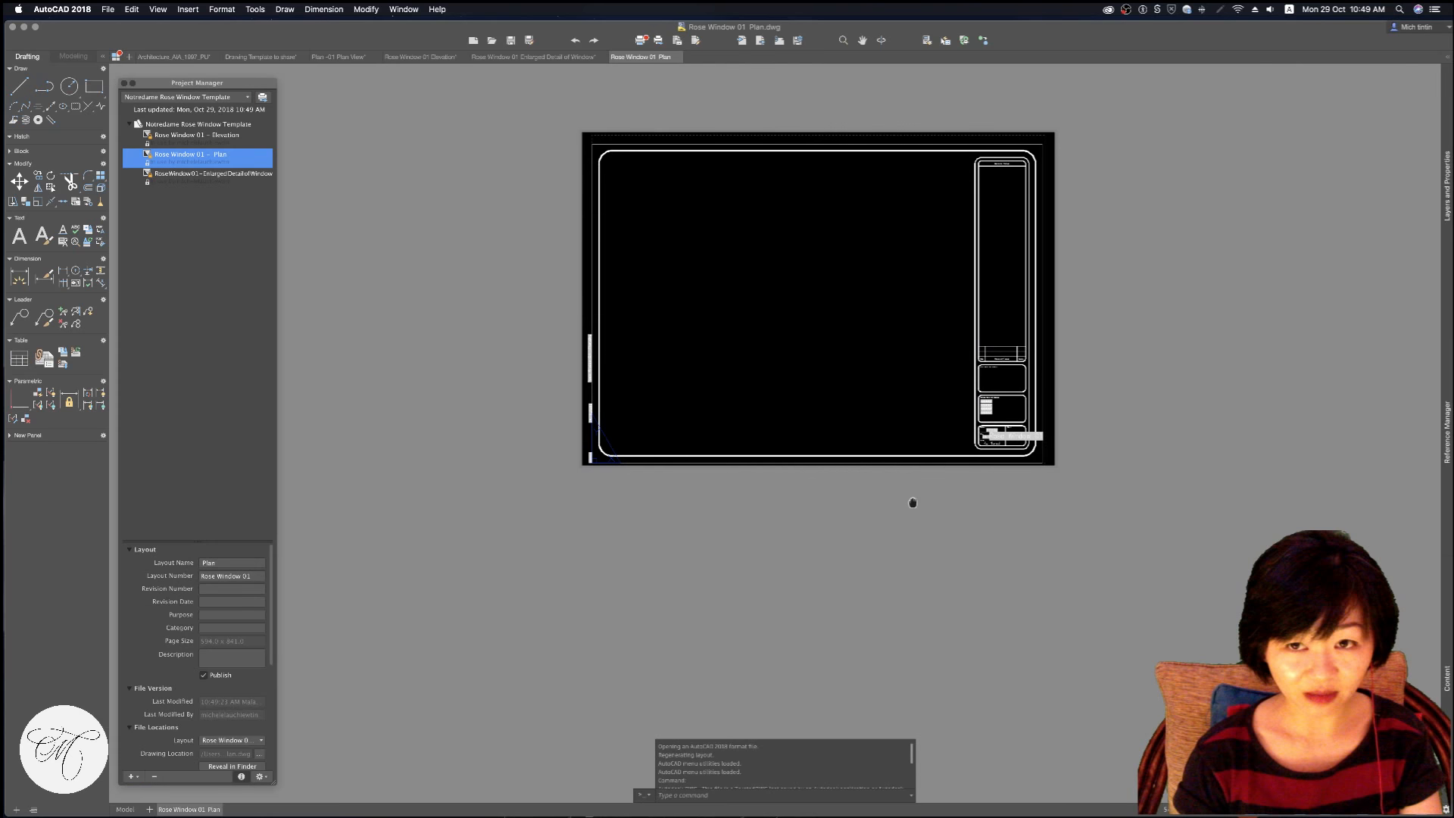
{"action": "middle_click_drag", "start_coordinate": [913, 502], "coordinate": [884, 568]}
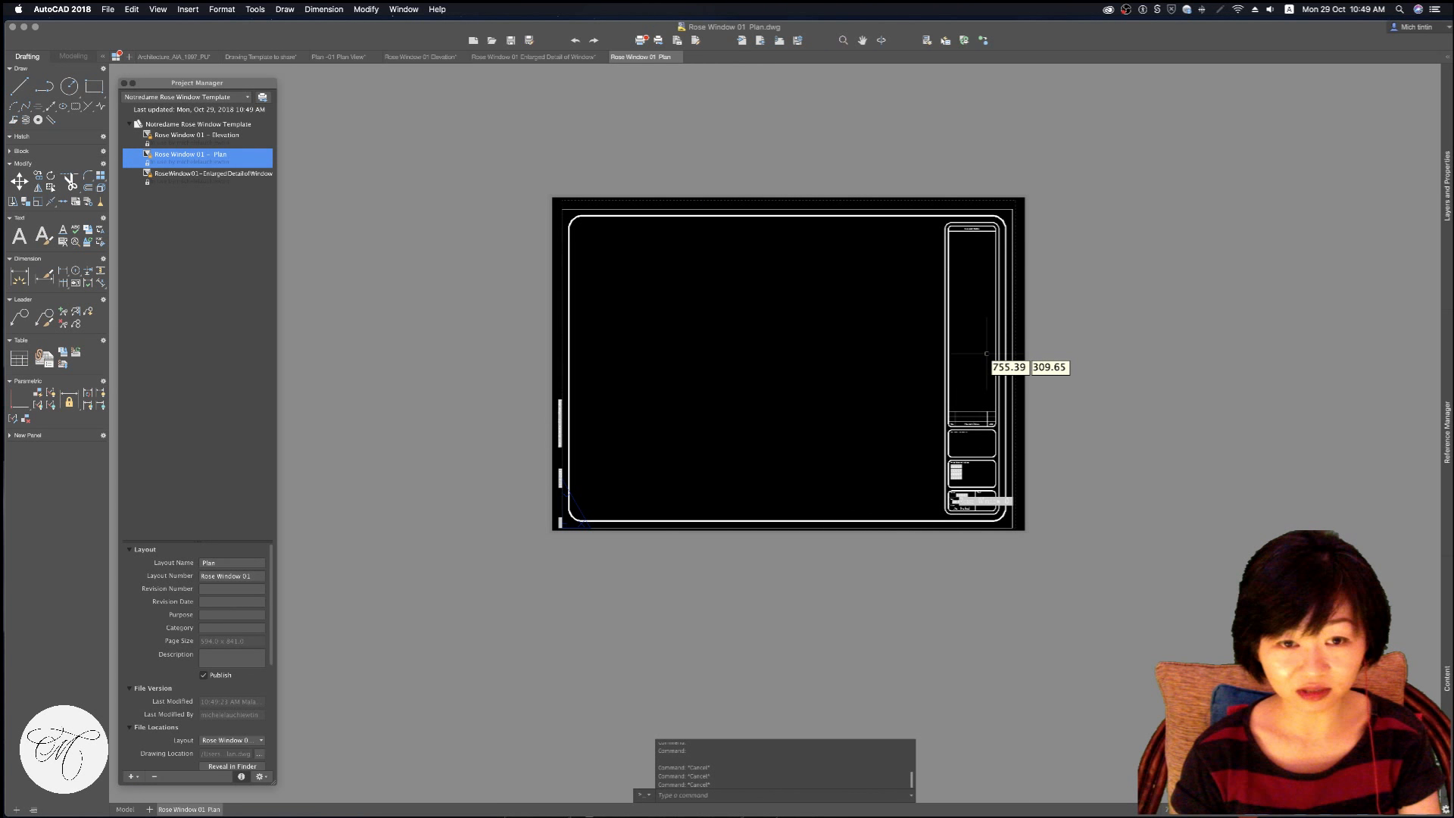
{"action": "scroll", "coordinate": [986, 353], "scroll_direction": "up", "scroll_amount": 3}
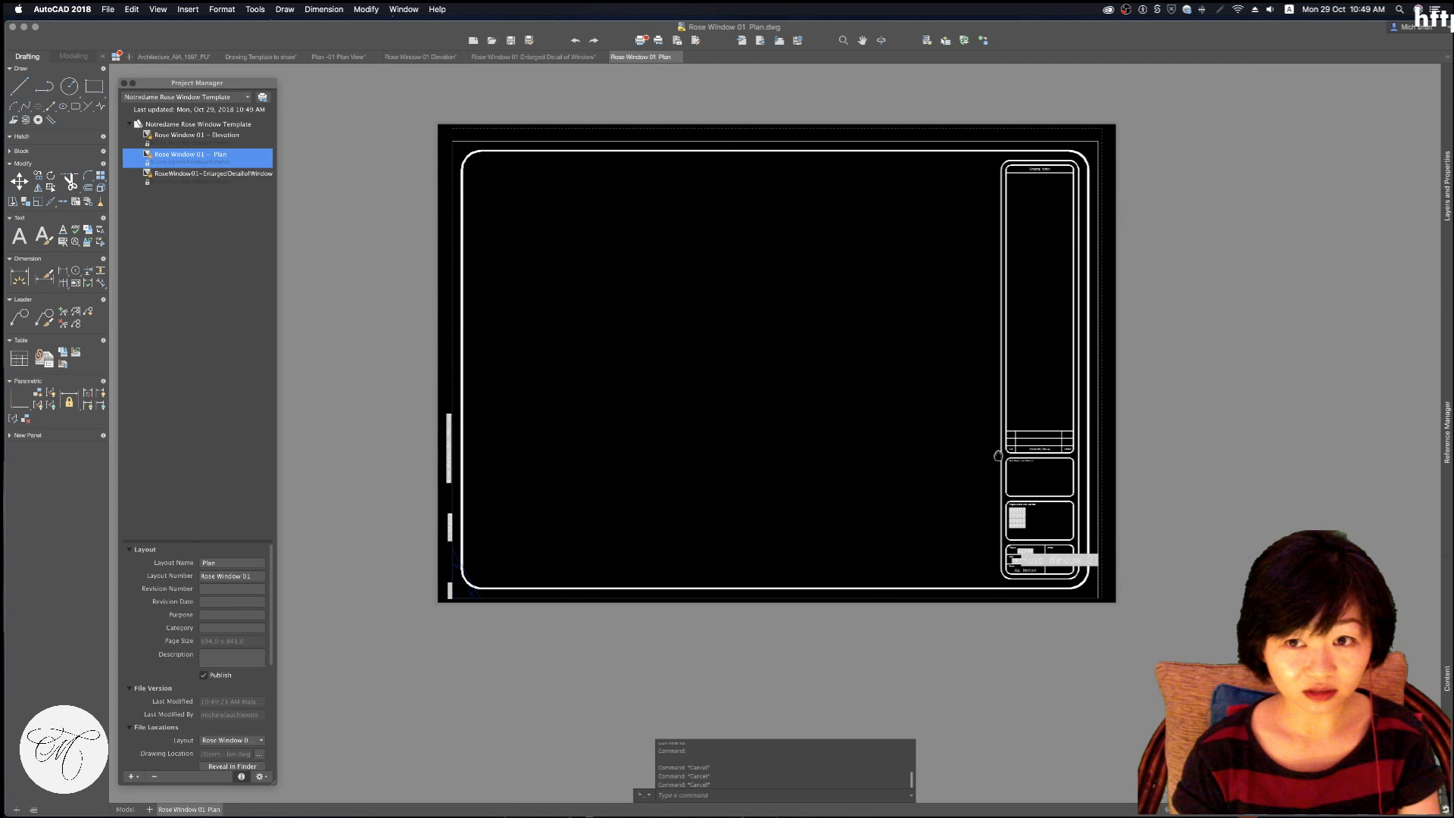
Inspect the project, date, scale and sheet fields in the title block of the Rose Window 01 Plan drawing
{"action": "middle_click_drag", "start_coordinate": [998, 456], "coordinate": [997, 462]}
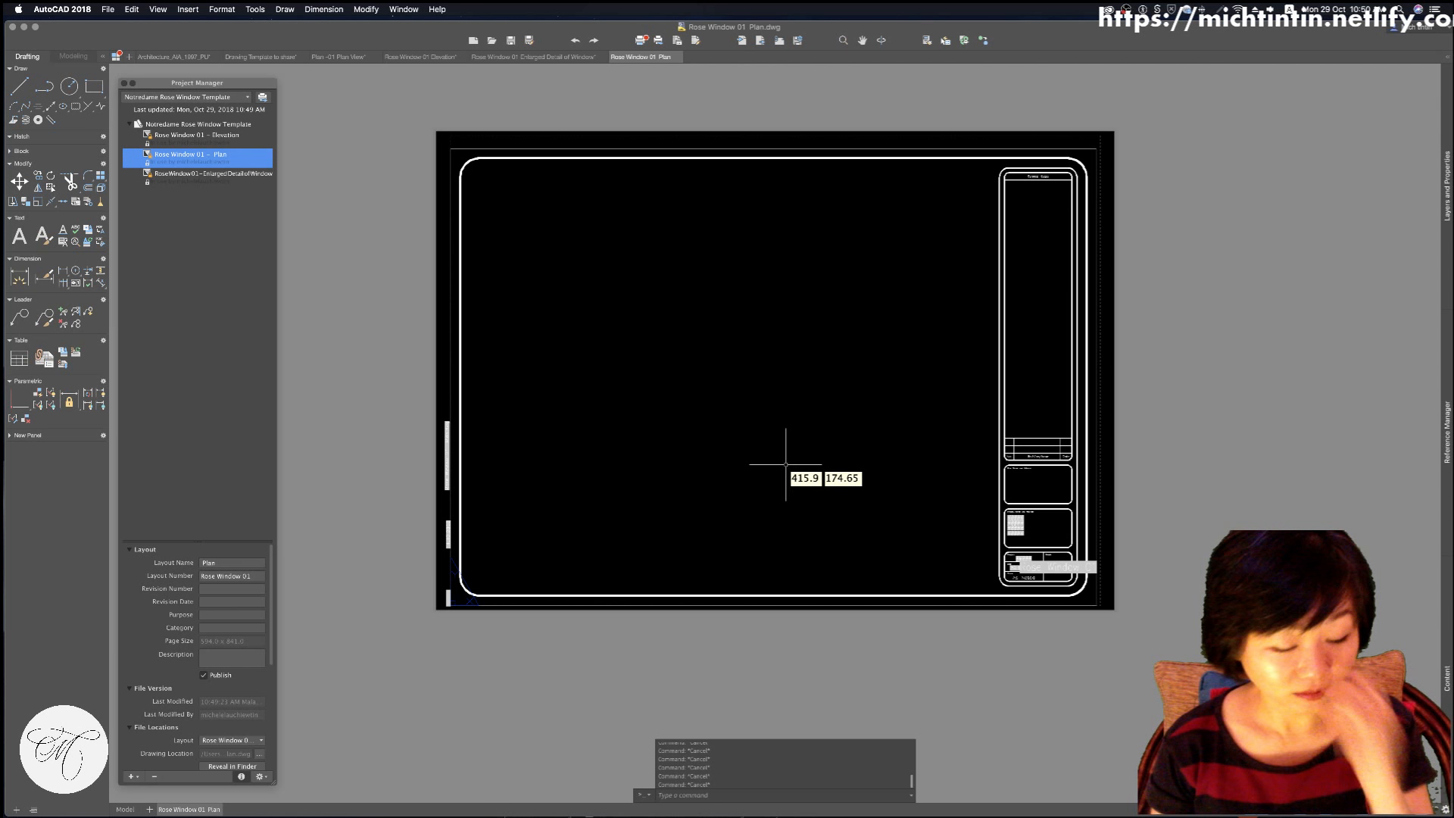
{"action": "key", "text": "super+Tab"}
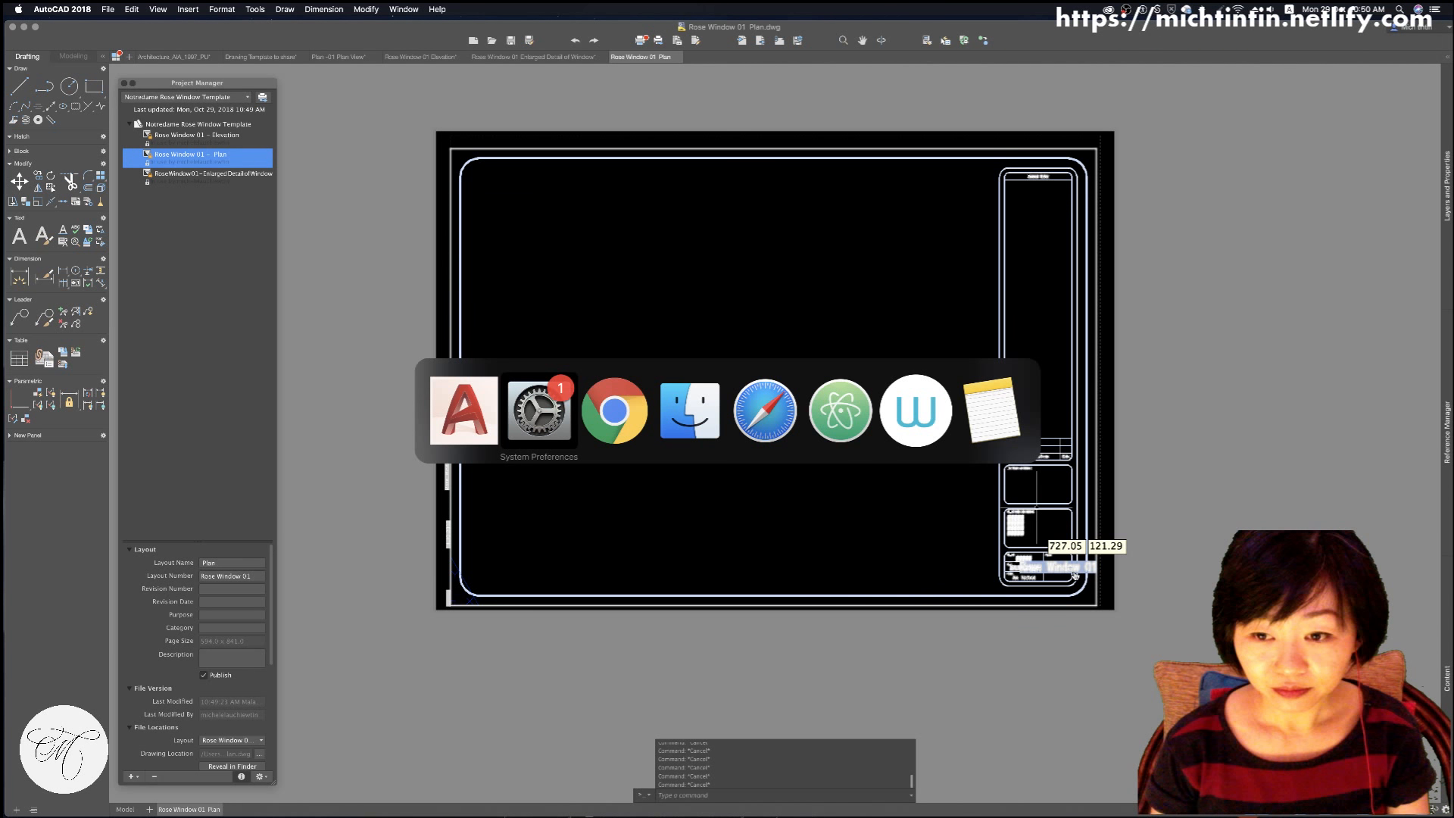
{"action": "key", "text": "Escape"}
{"action": "scroll", "coordinate": [1074, 574], "scroll_direction": "up", "scroll_amount": 6}
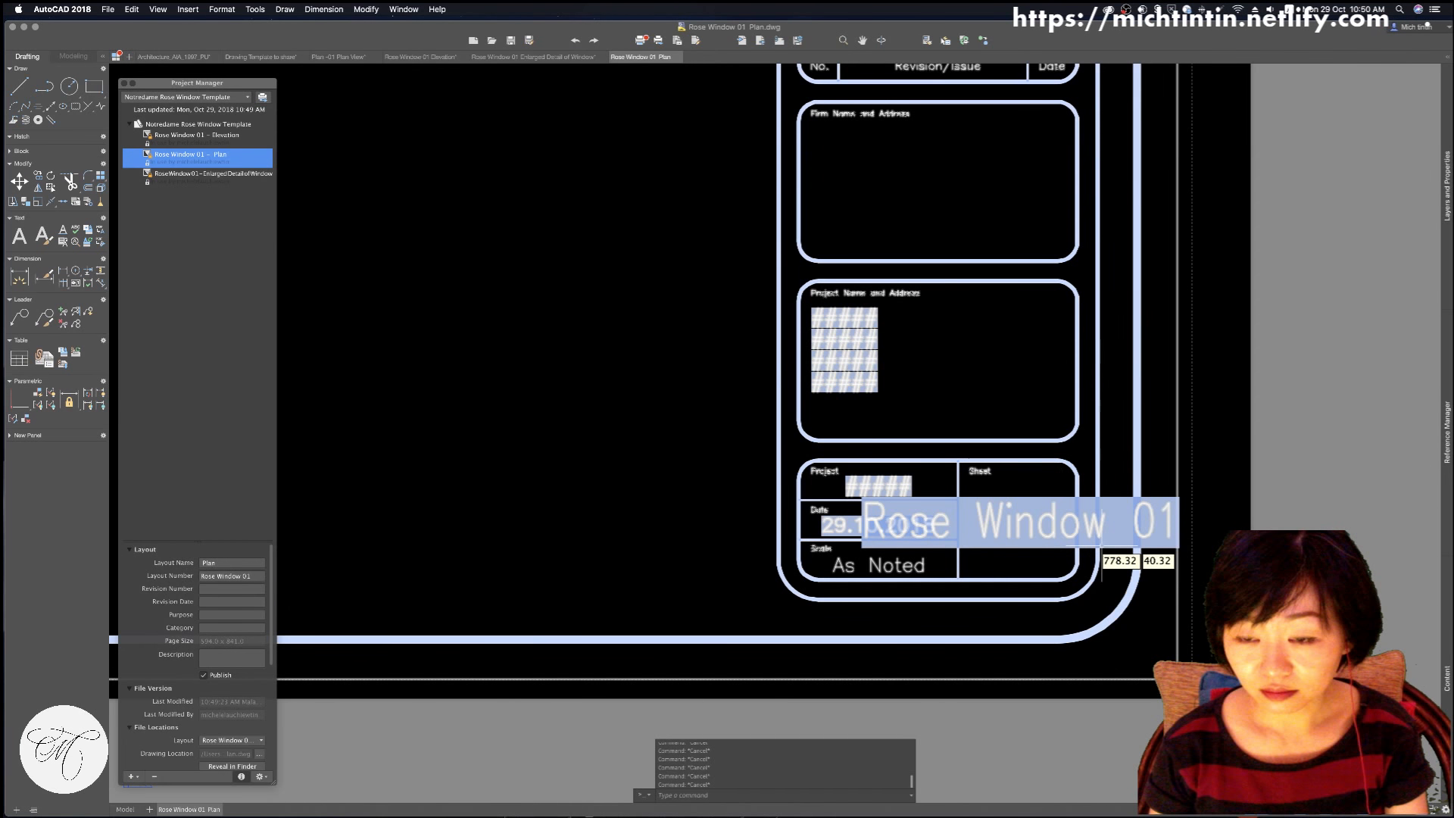
{"action": "scroll", "coordinate": [1068, 568], "scroll_direction": "up", "scroll_amount": 4}
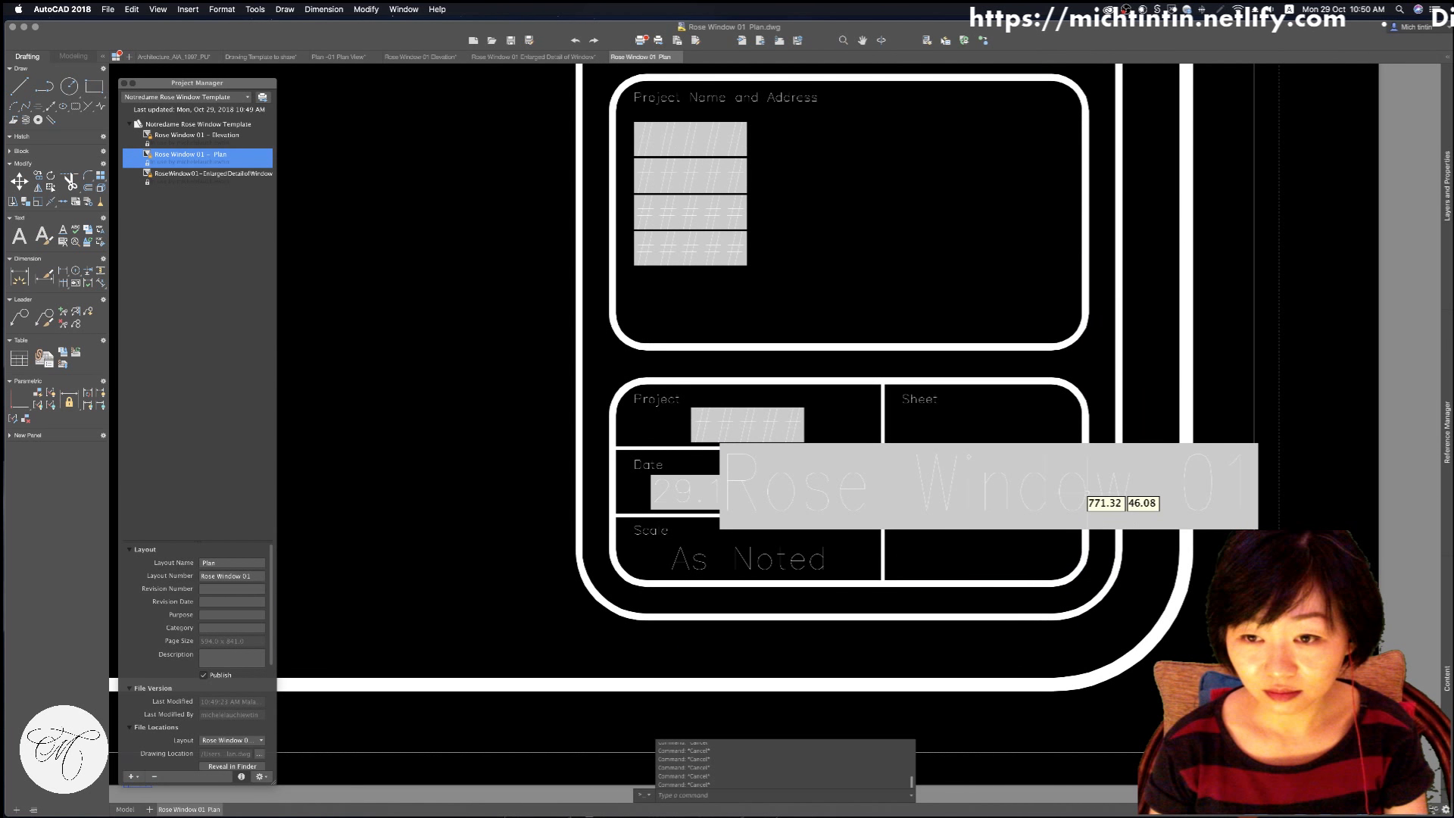
{"action": "left_click", "coordinate": [1050, 490]}
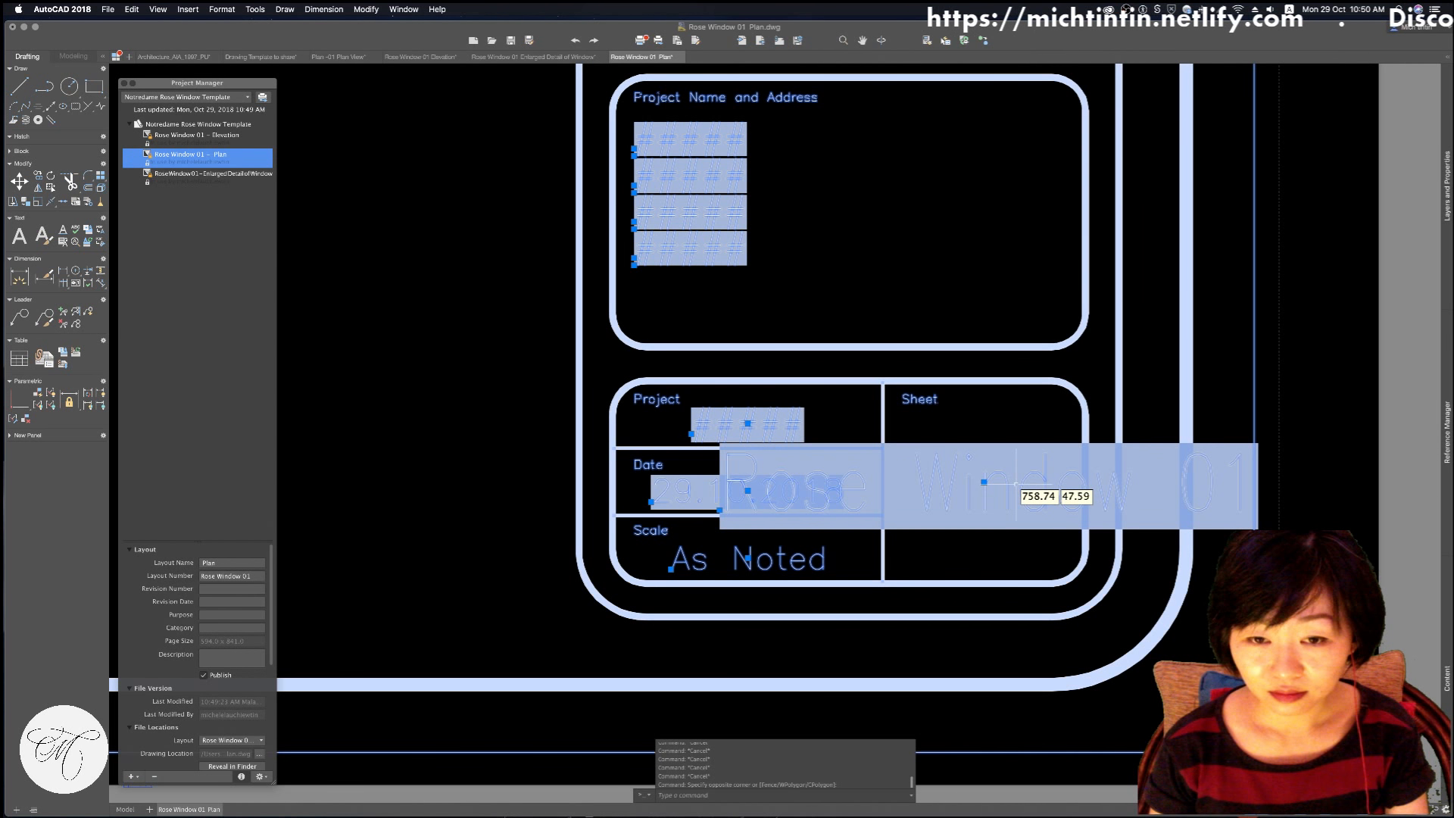
{"action": "key", "text": "Escape"}
{"action": "scroll", "coordinate": [1015, 483], "scroll_direction": "down", "scroll_amount": 2}
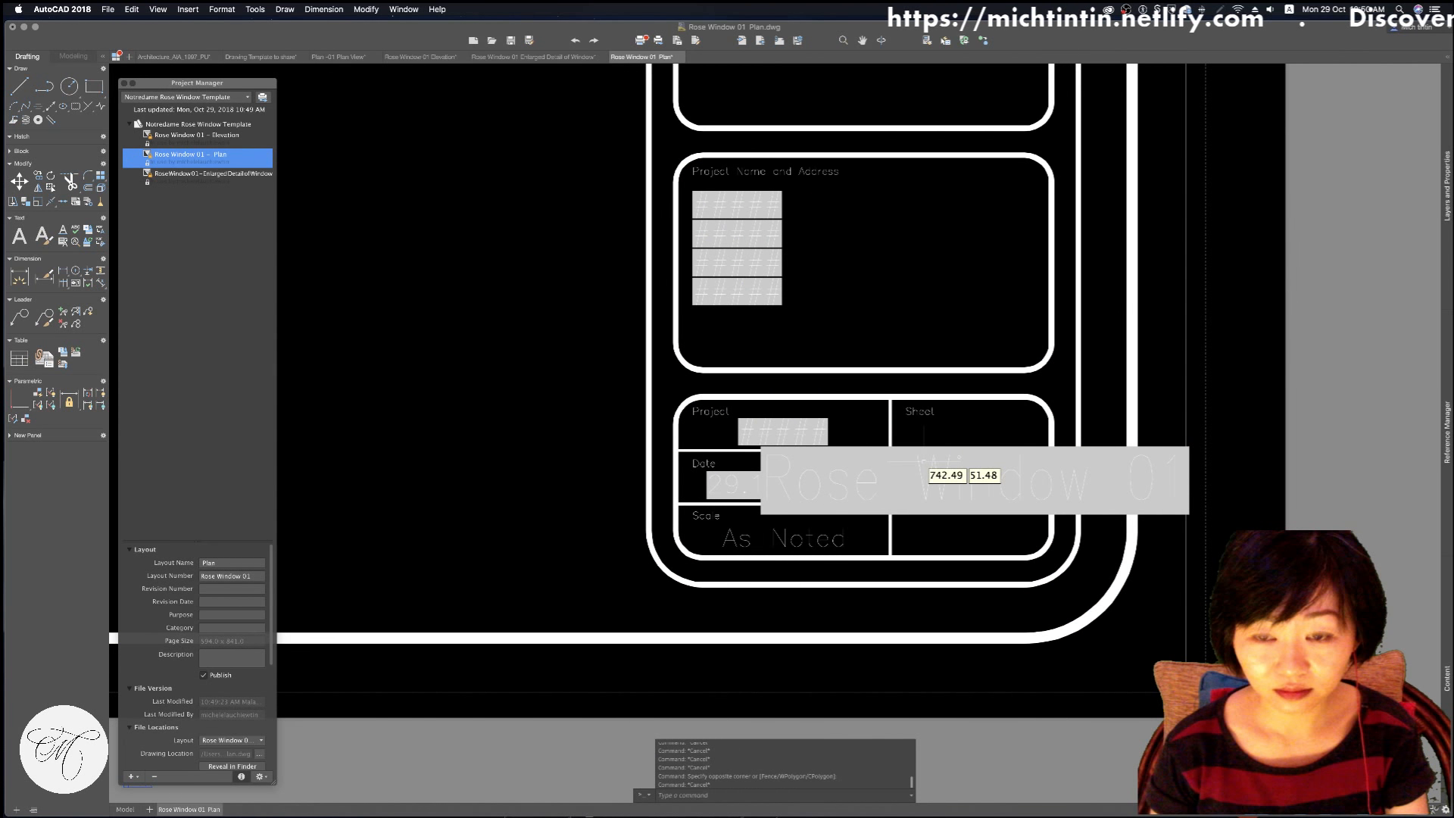
{"action": "scroll", "coordinate": [913, 454], "scroll_direction": "down", "scroll_amount": 4}
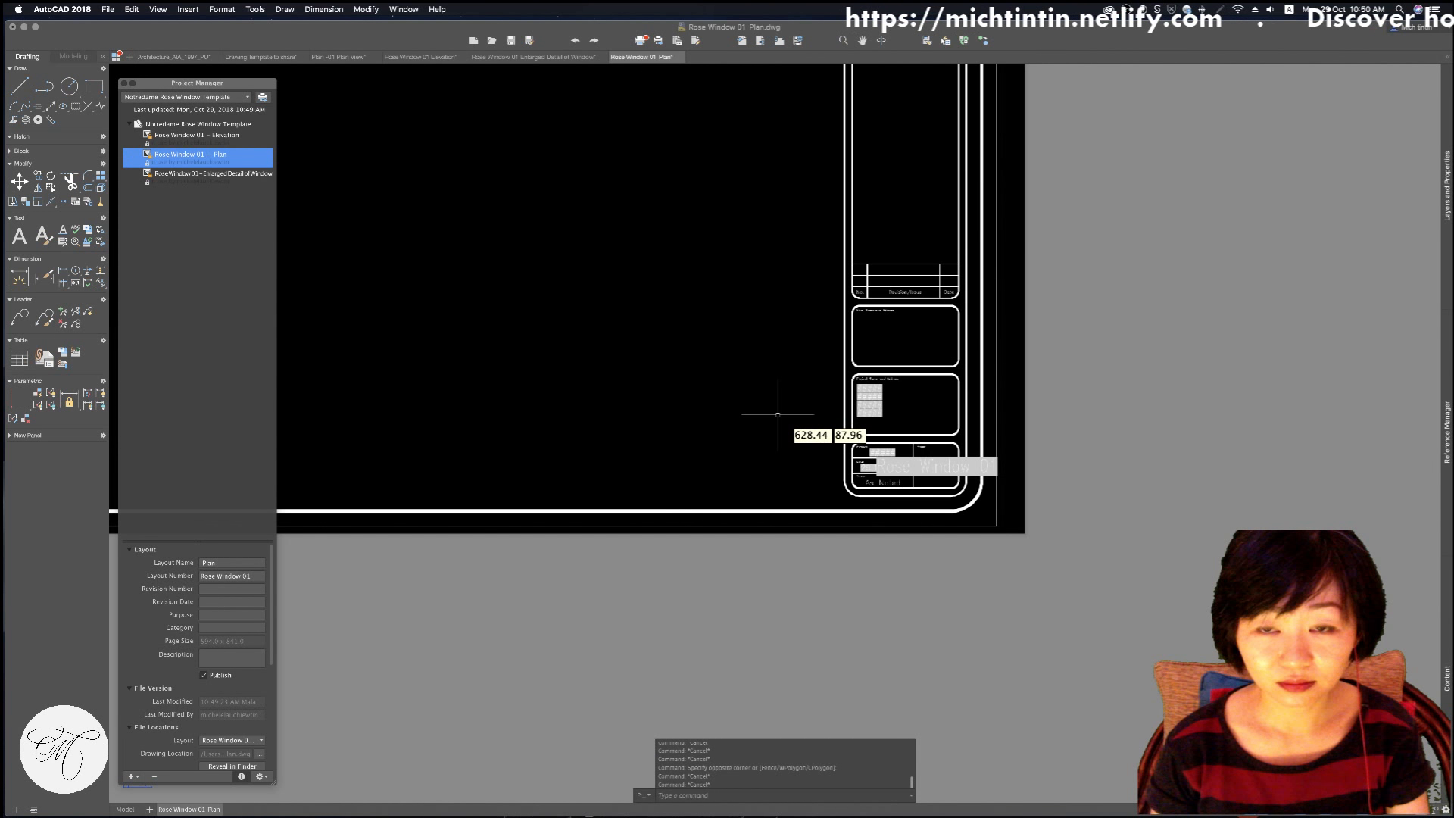
{"action": "middle_click_drag", "start_coordinate": [778, 414], "coordinate": [729, 305]}
{"action": "key", "text": "Escape"}
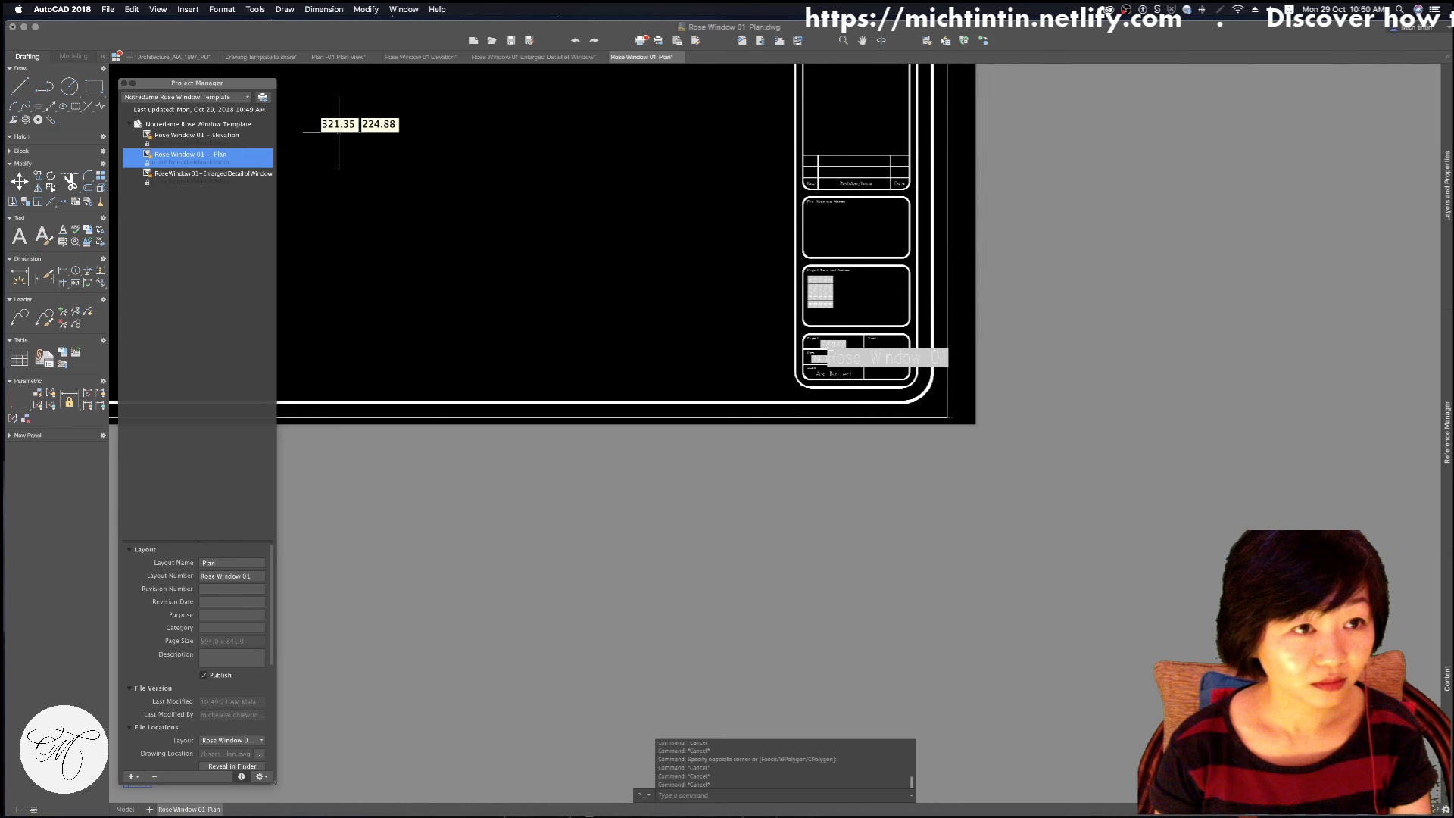
Move the Rose Window 01 Plan layout above Elevation in the project's layout order
{"action": "left_click", "coordinate": [226, 136]}
{"action": "left_click_drag", "start_coordinate": [223, 159], "coordinate": [195, 134]}
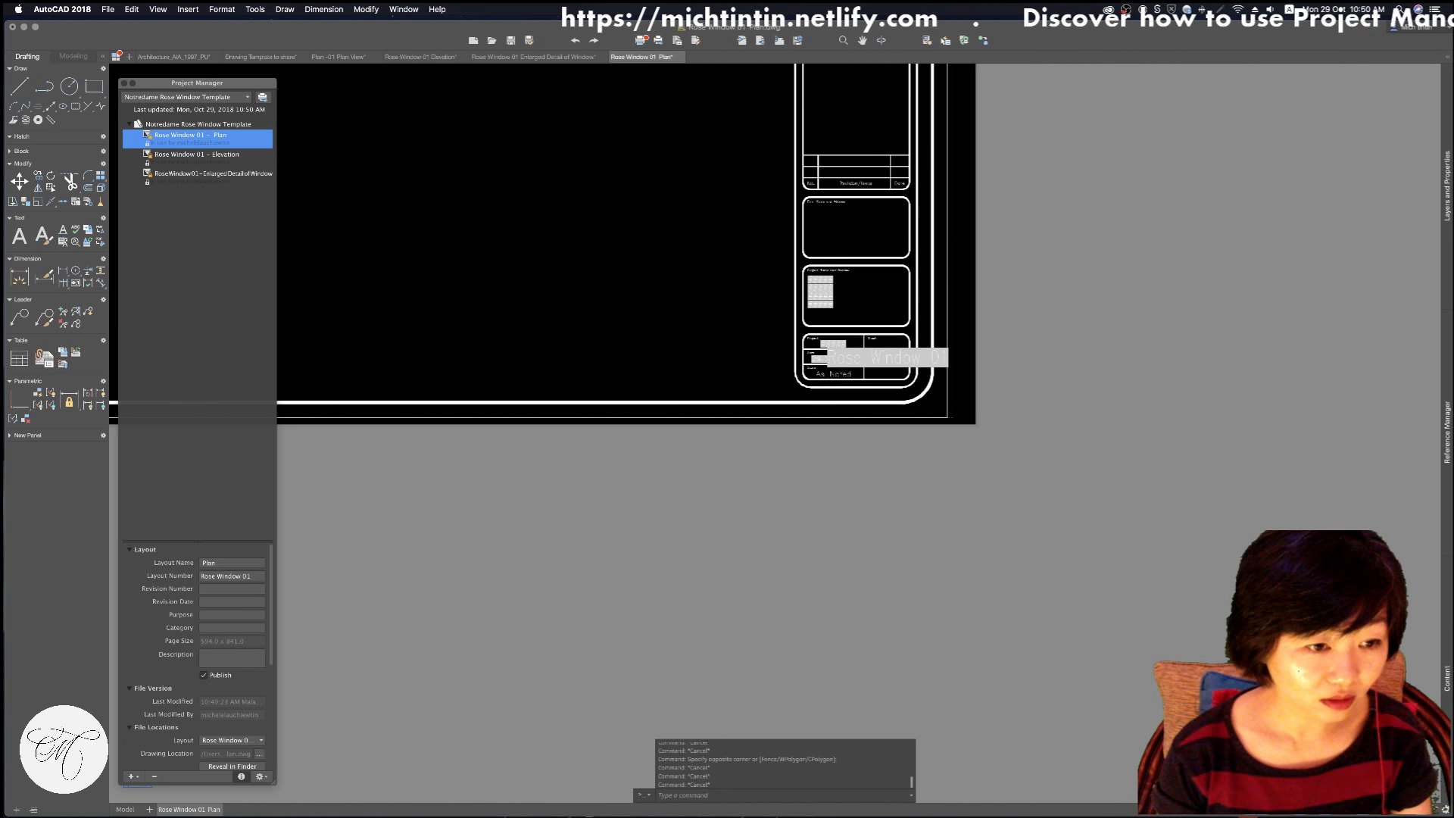
Review the Plan layout's revision, file location and custom properties, along with the available project-wide commands
{"action": "left_click", "coordinate": [229, 589]}
{"action": "left_click", "coordinate": [237, 602]}
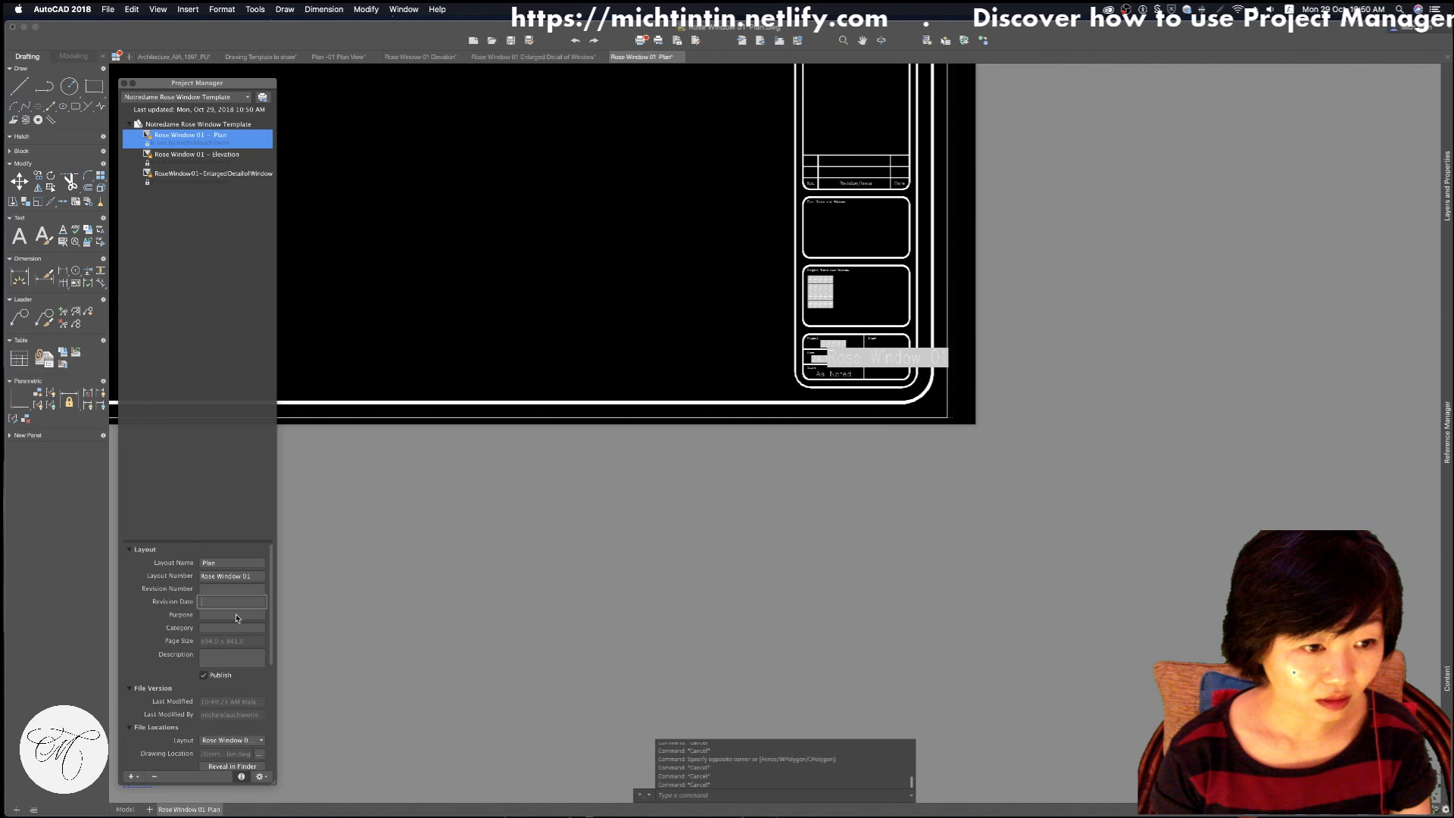
{"action": "scroll", "coordinate": [819, 370], "scroll_direction": "up", "scroll_amount": 5}
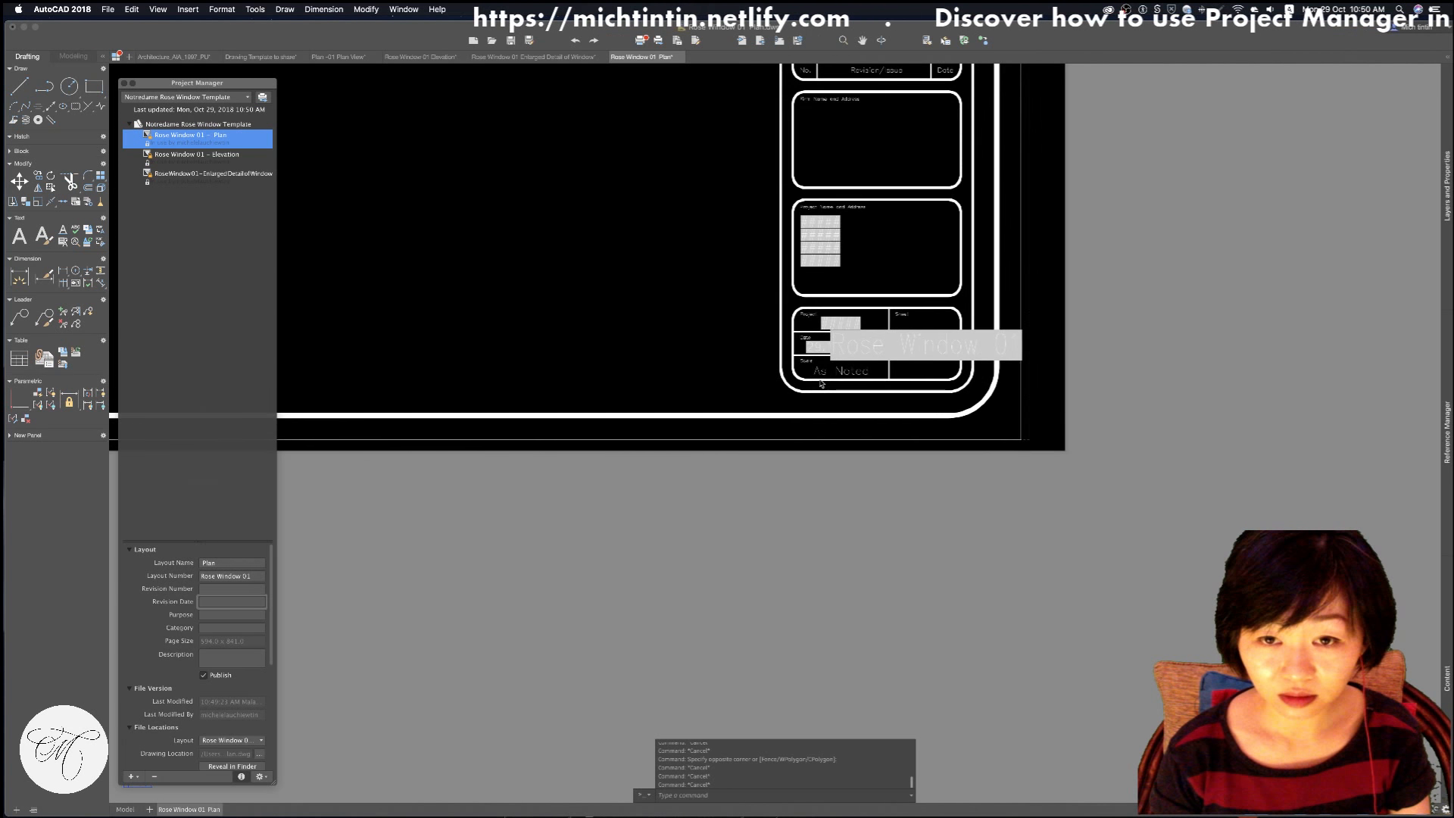
{"action": "scroll", "coordinate": [208, 626], "scroll_direction": "down", "scroll_amount": 5}
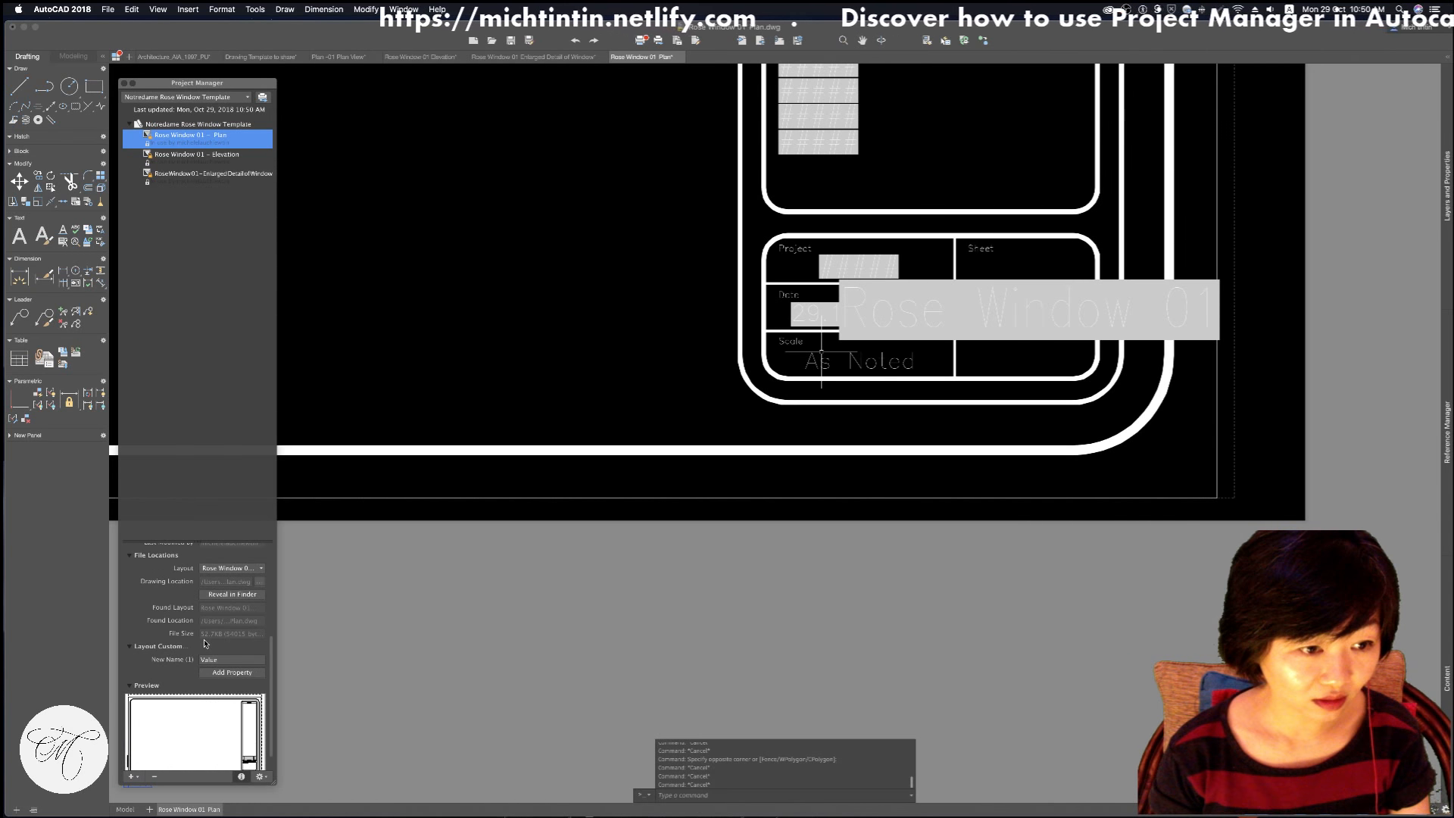
{"action": "scroll", "coordinate": [205, 643], "scroll_direction": "up", "scroll_amount": 2}
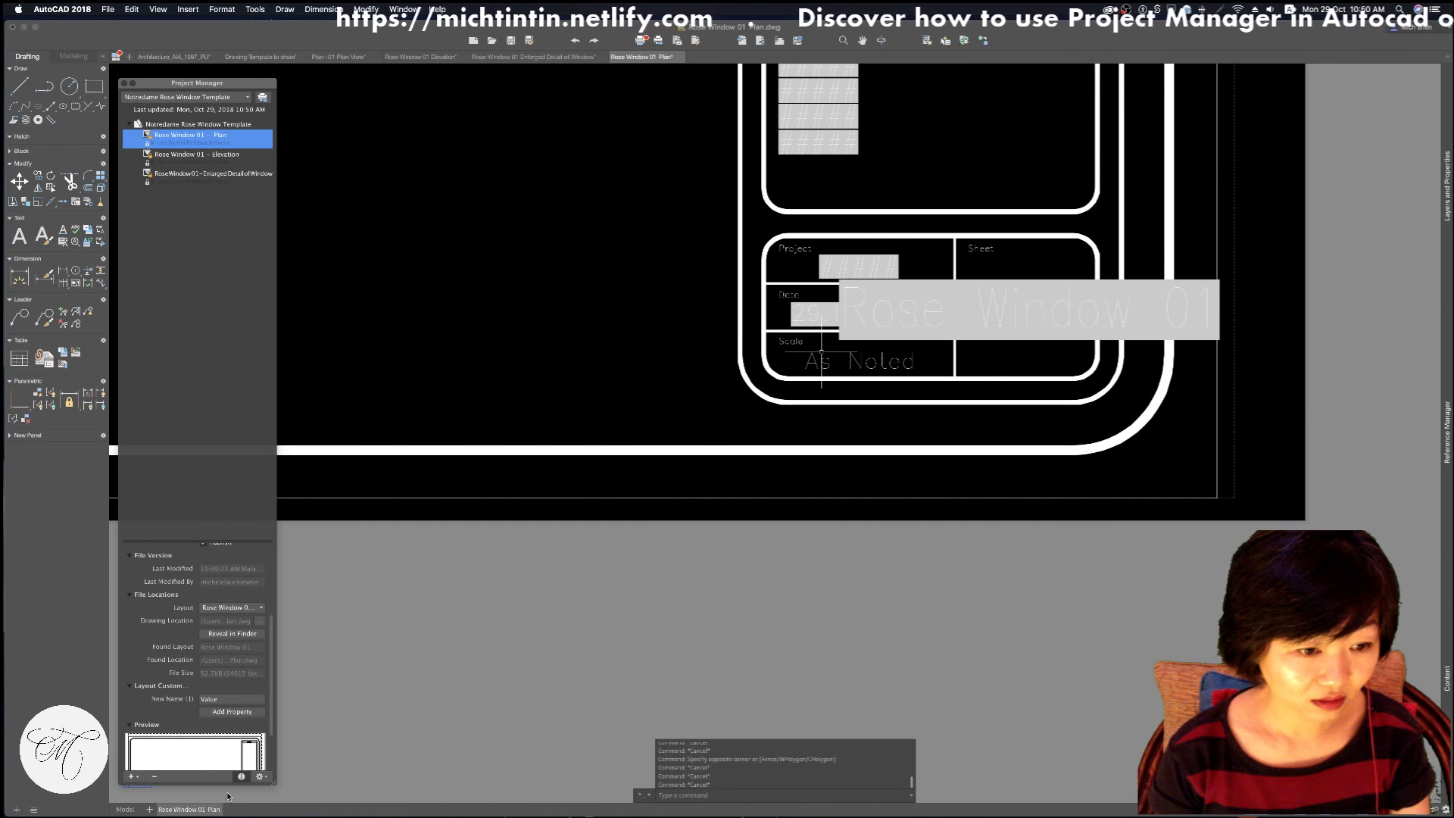
{"action": "left_click", "coordinate": [258, 778]}
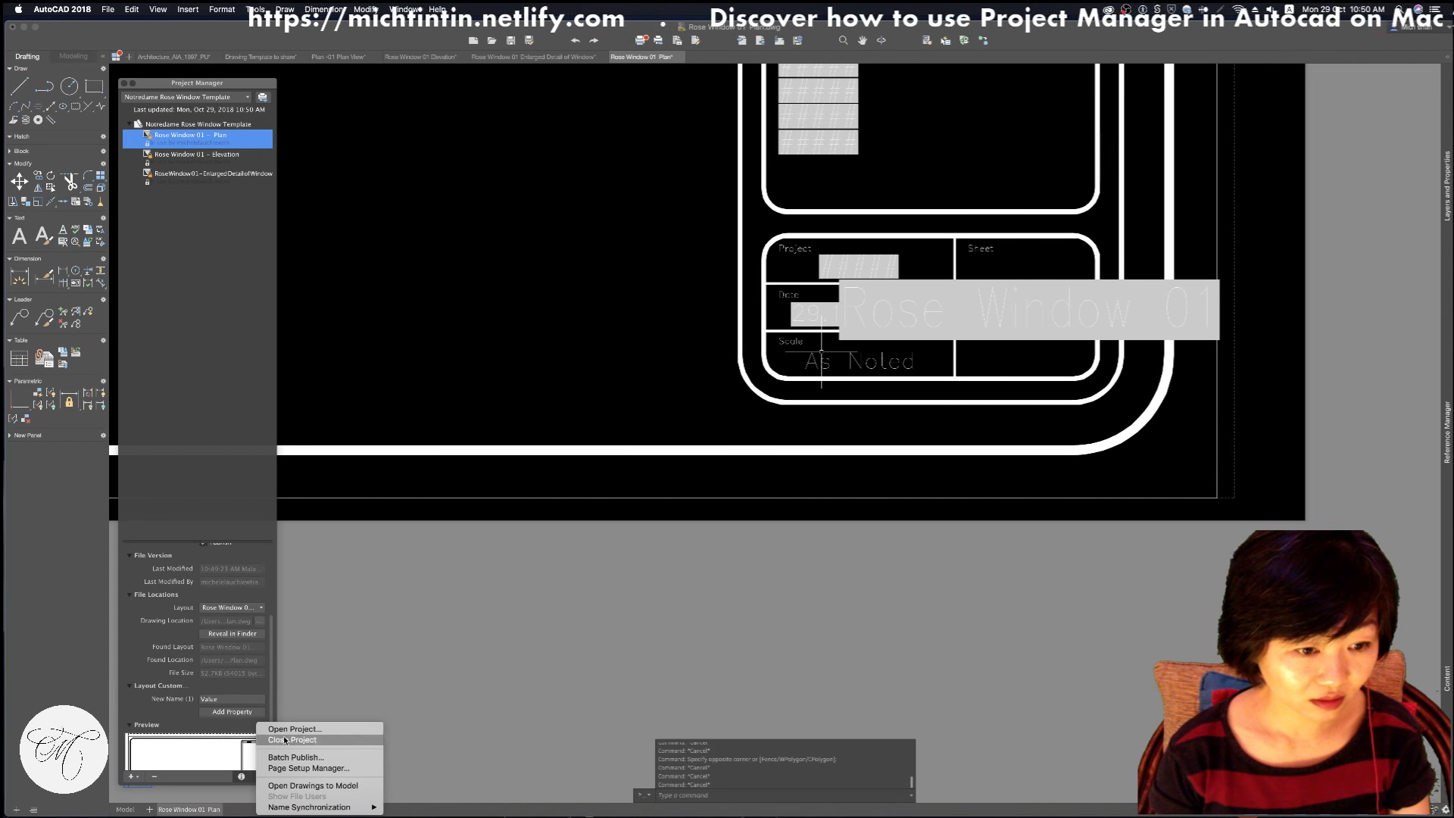
{"action": "left_click", "coordinate": [218, 536]}
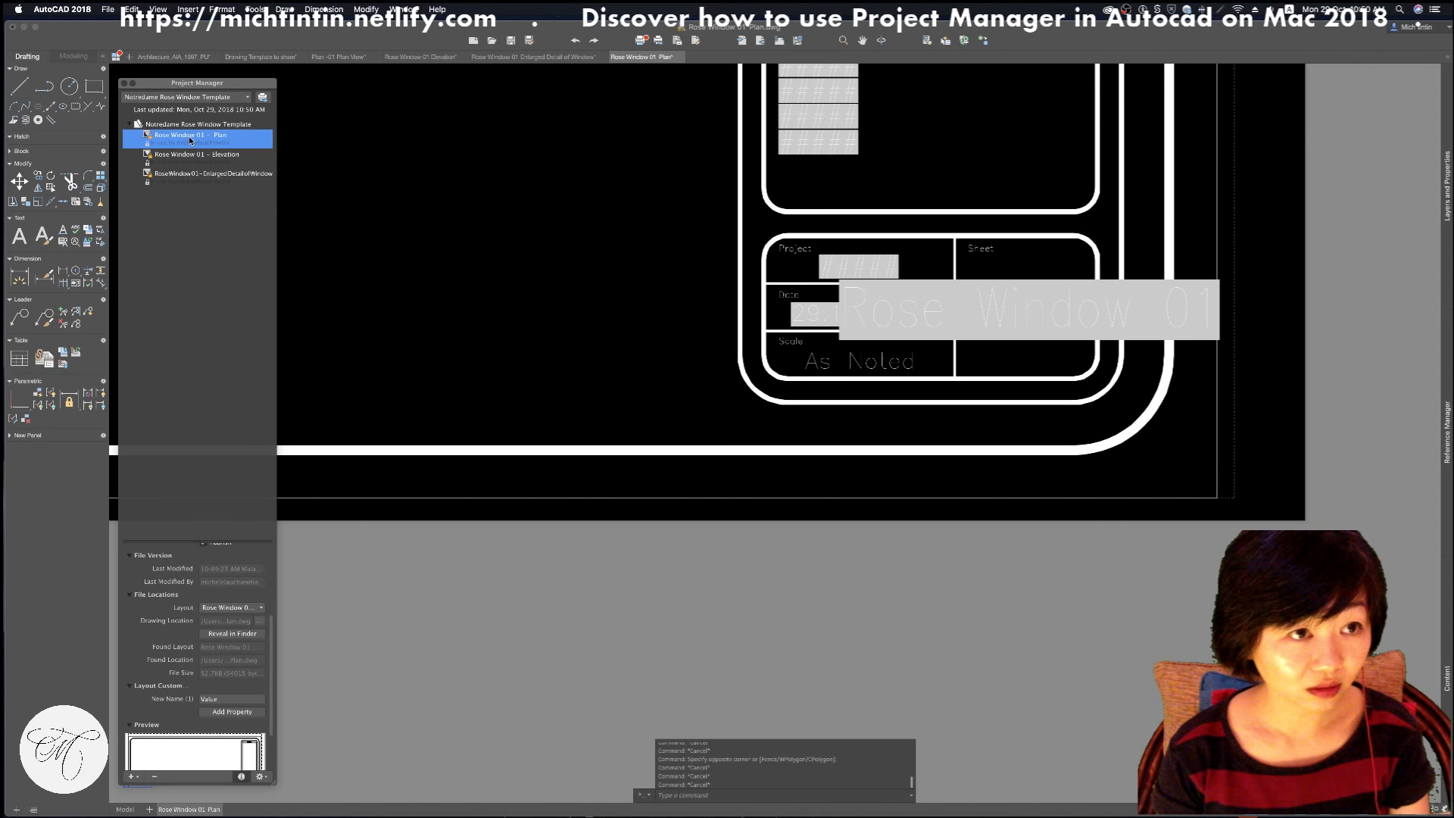
Publish the Rose Window 01 Plan layout with overrides and dismiss the job notification
{"action": "right_click", "coordinate": [214, 142]}
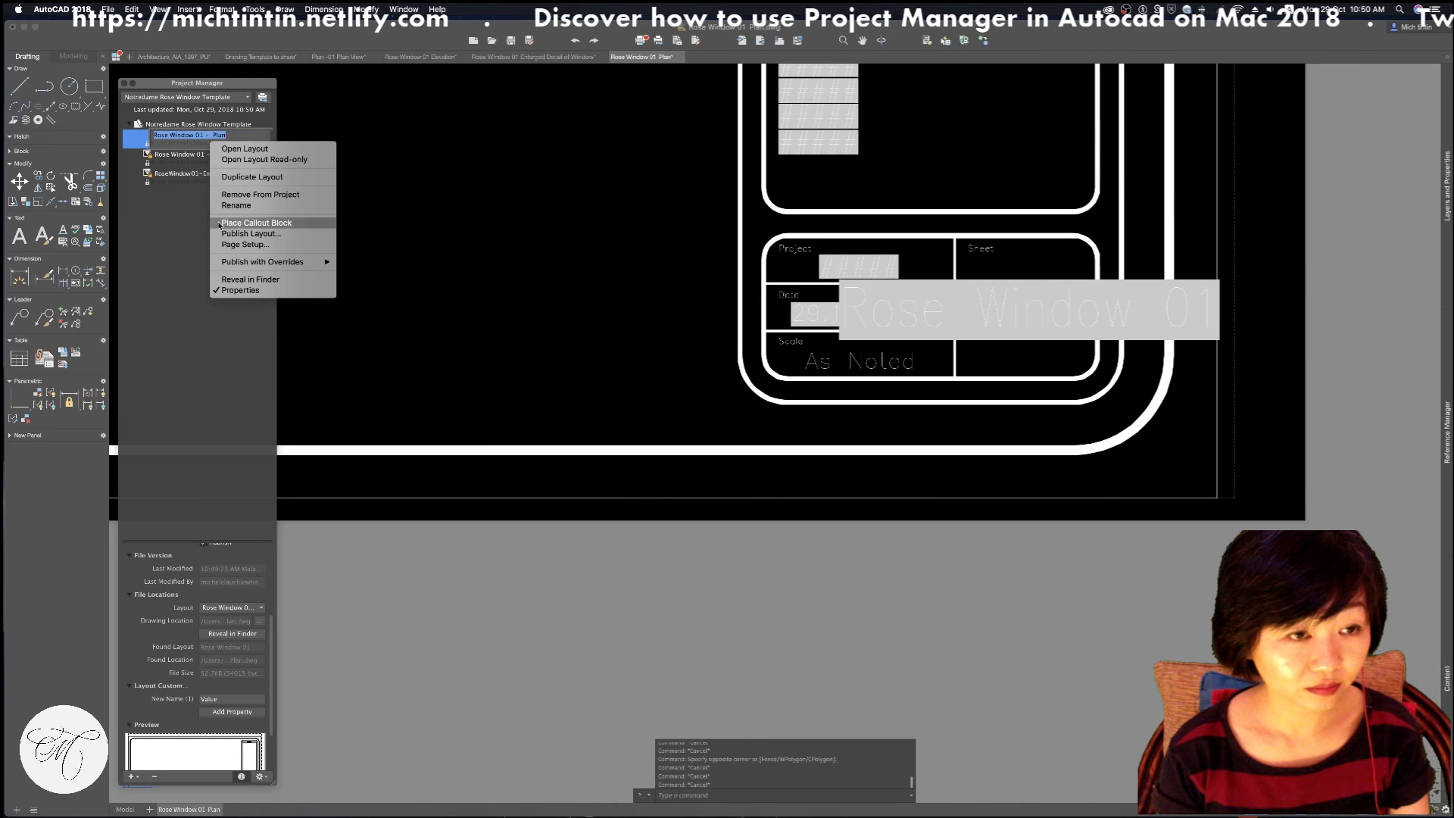
{"action": "mouse_move", "coordinate": [248, 265]}
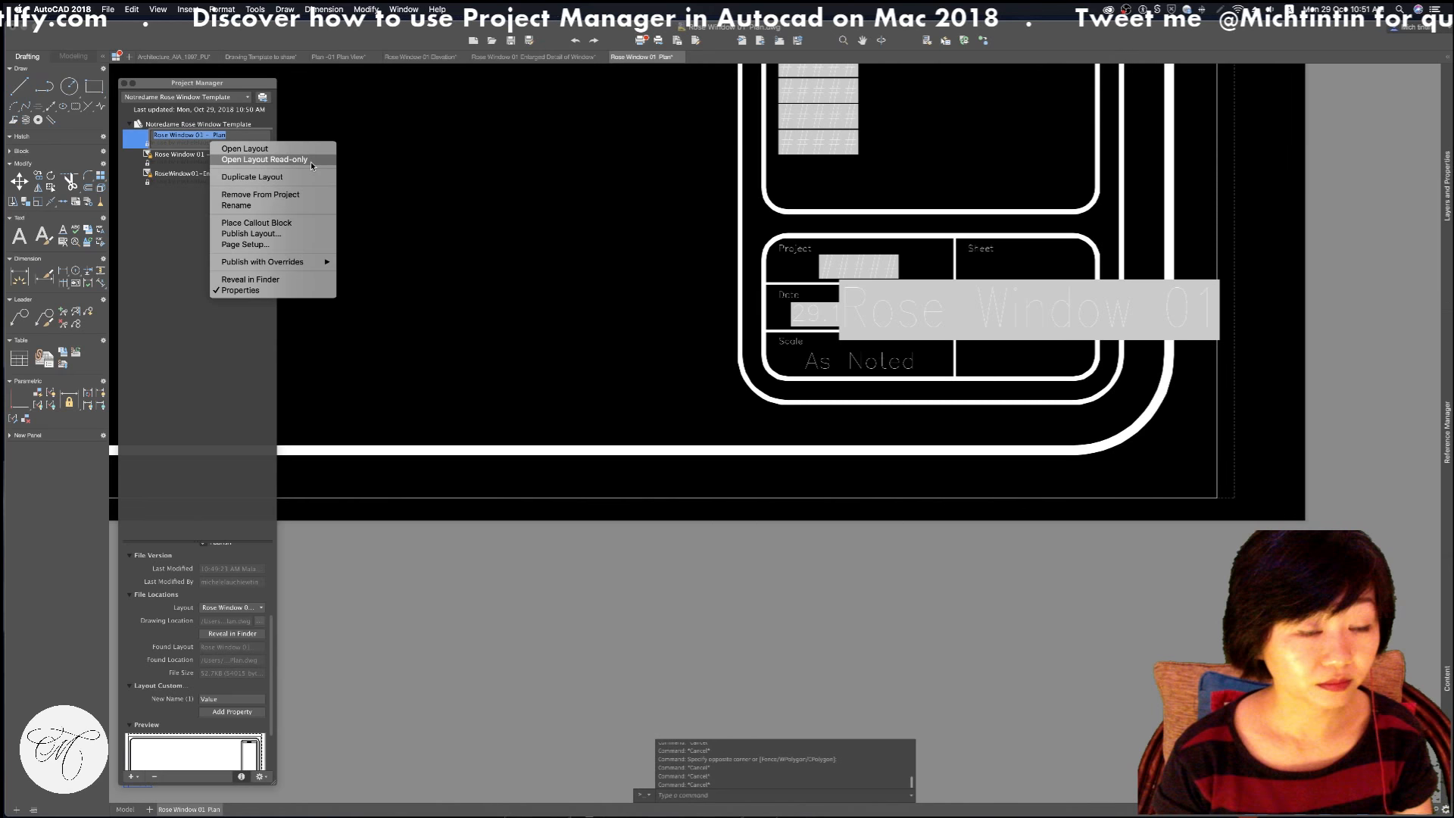
{"action": "mouse_move", "coordinate": [297, 263]}
{"action": "left_click", "coordinate": [369, 282]}
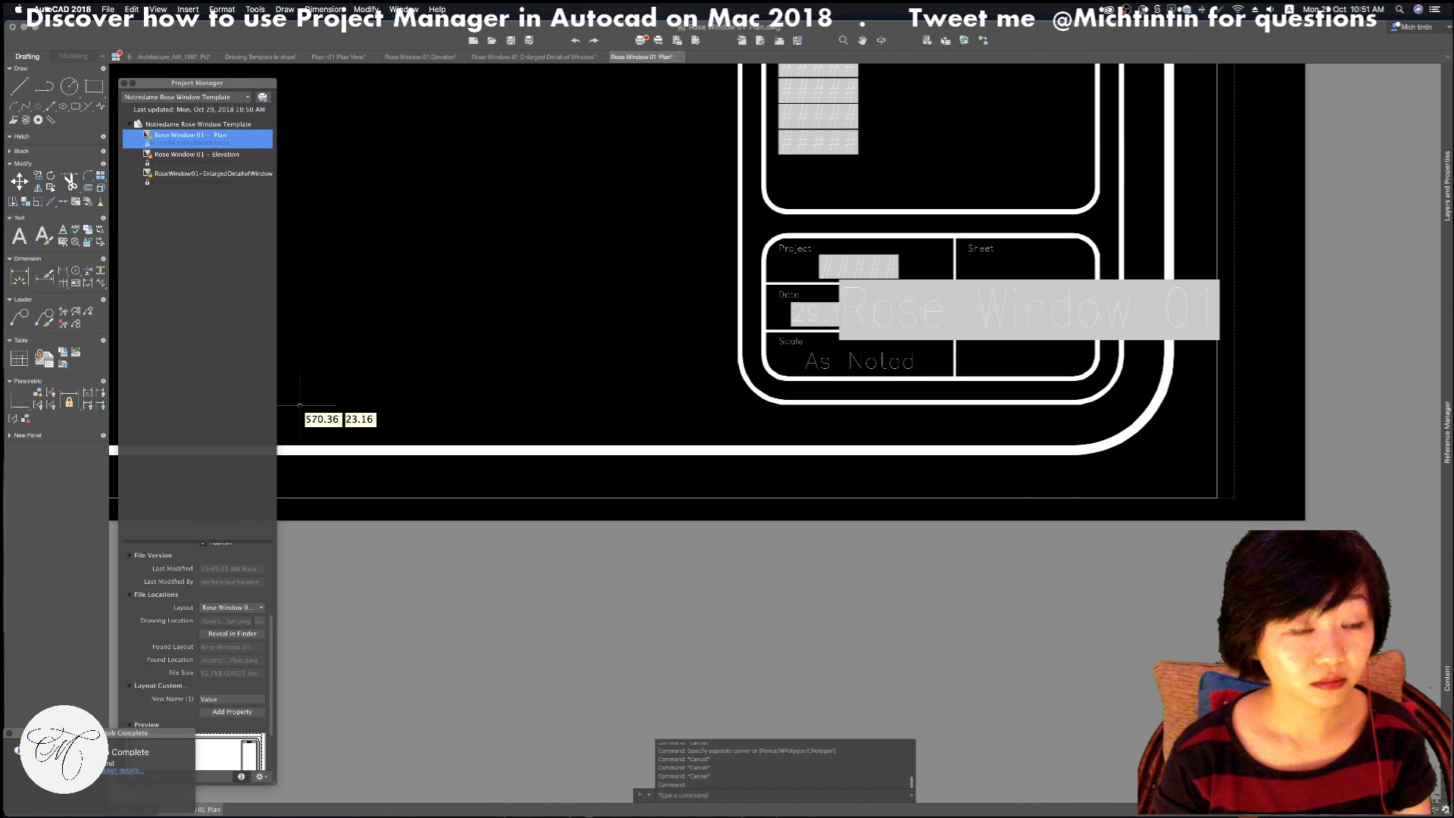
{"action": "left_click", "coordinate": [8, 734]}
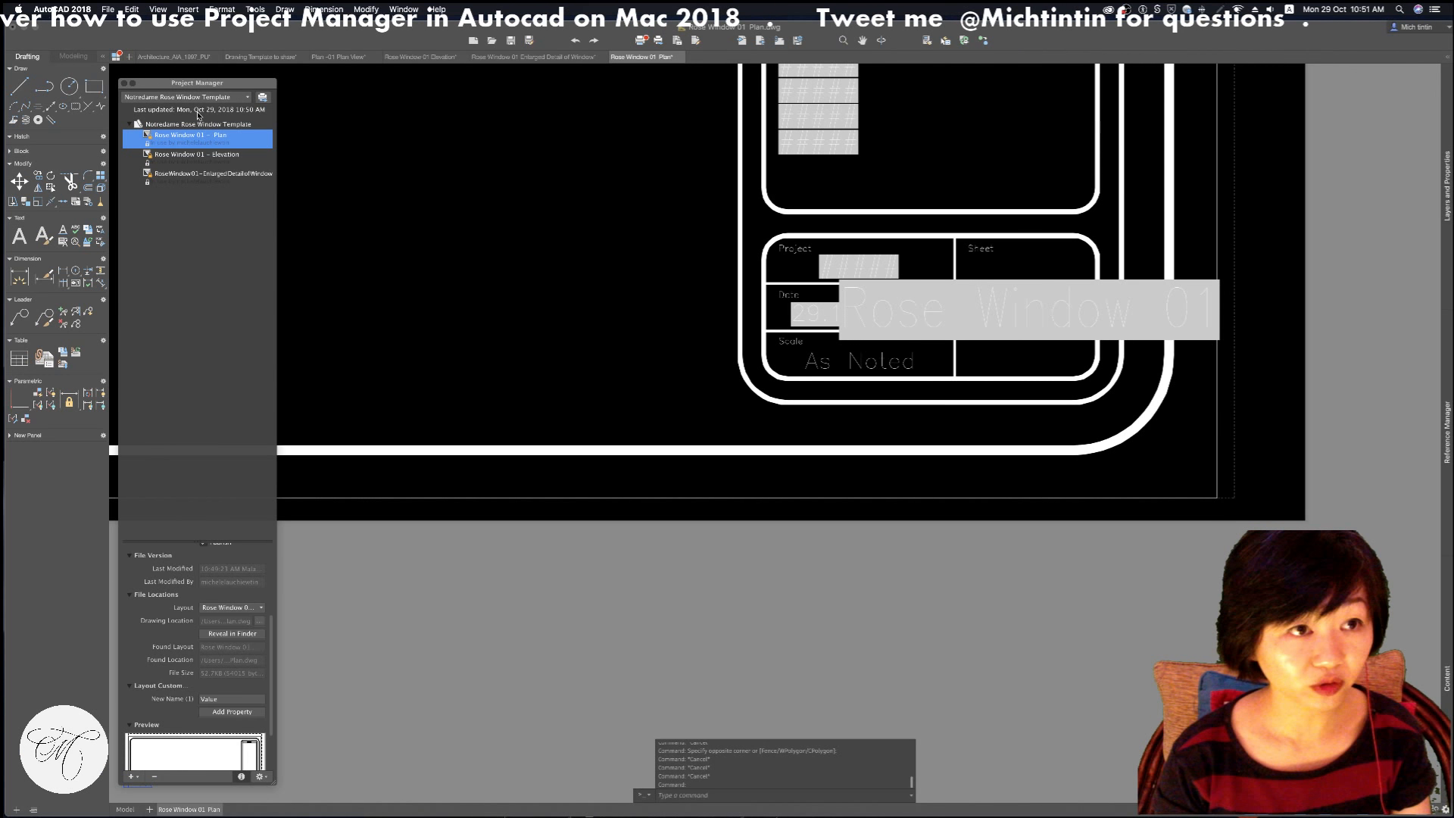
Review the batch publish settings for the whole Notredame Rose Window Template project, leaving without publishing
{"action": "left_click", "coordinate": [227, 125]}
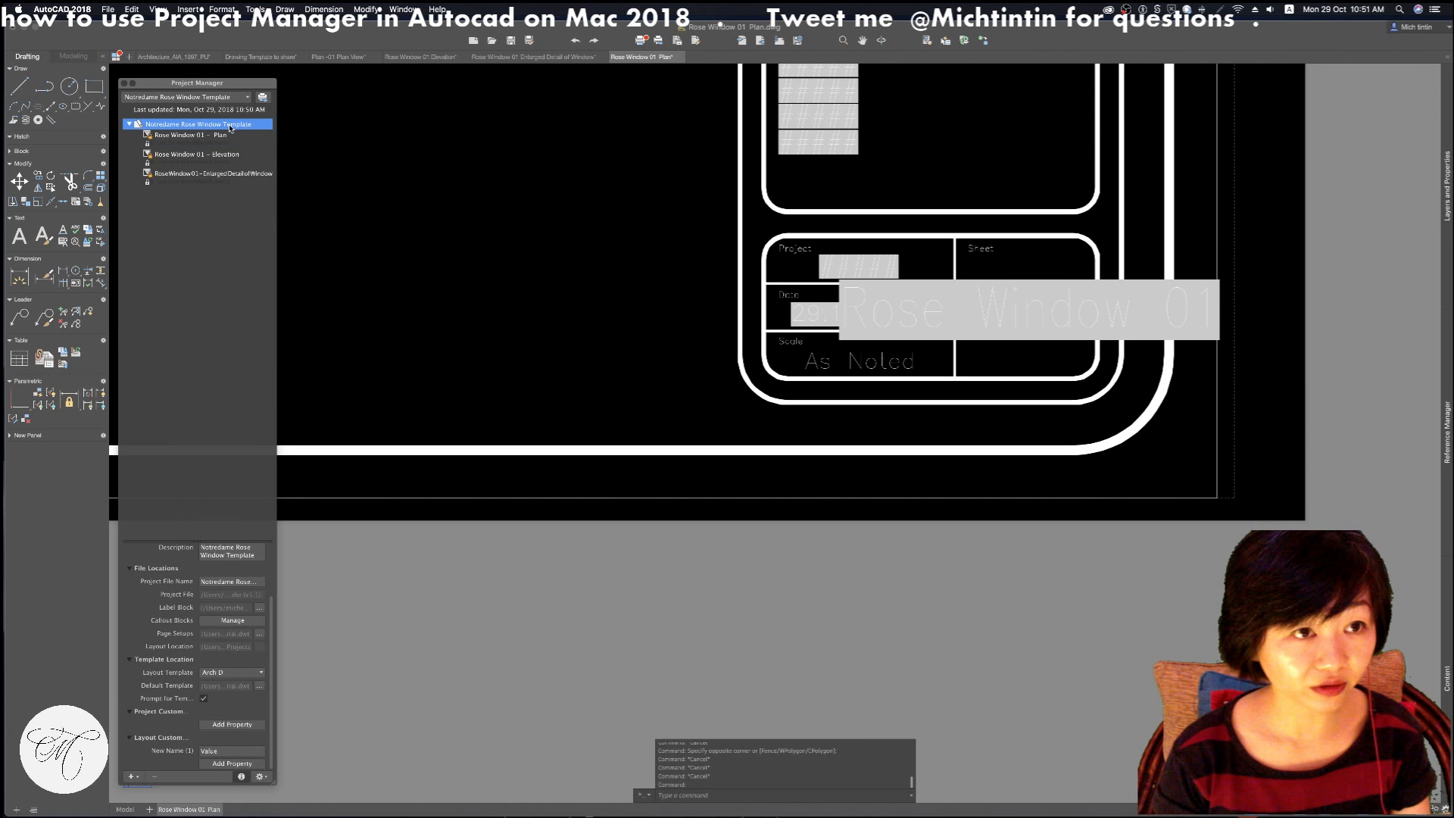
{"action": "right_click", "coordinate": [230, 127]}
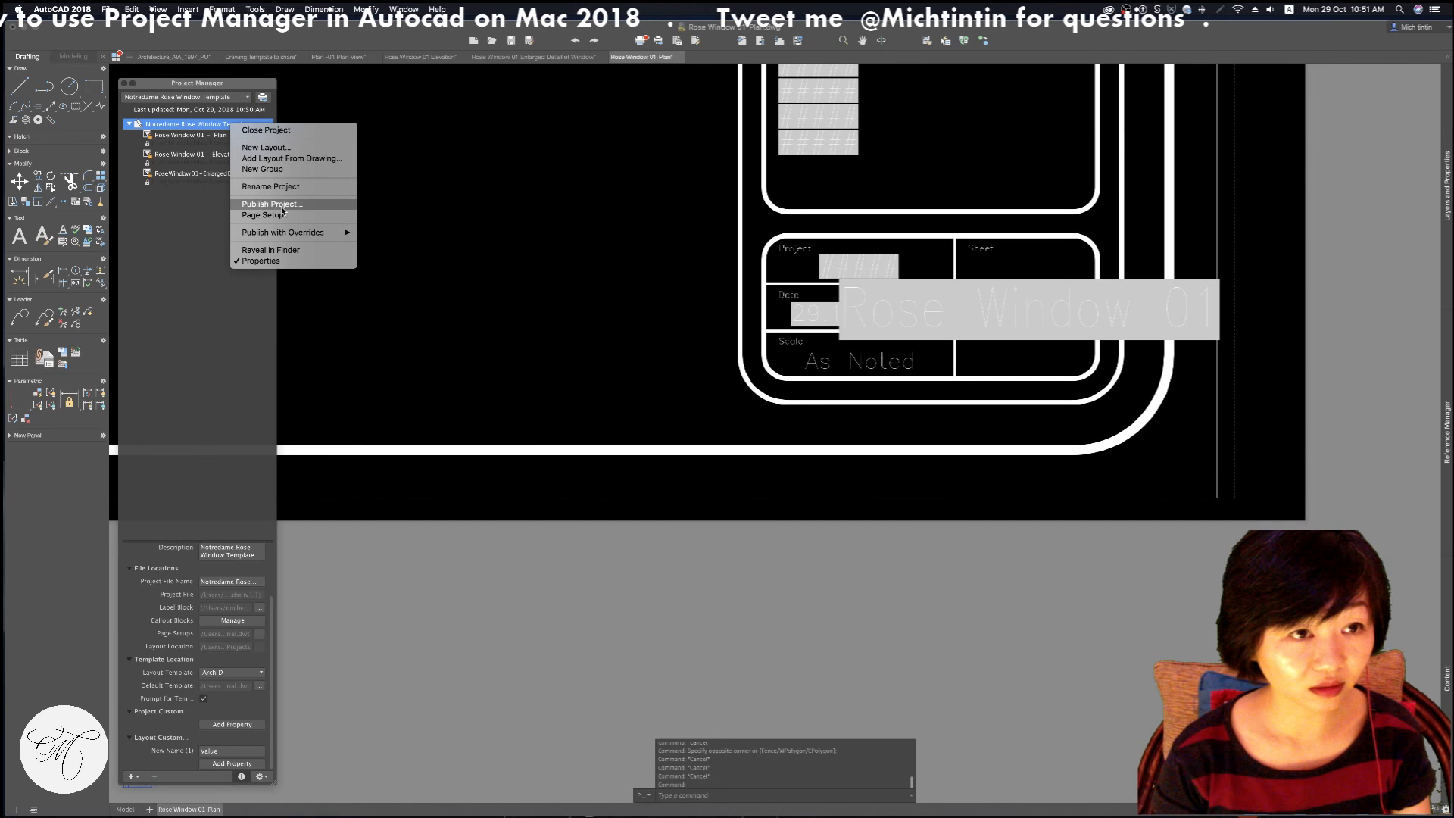
{"action": "left_click", "coordinate": [212, 157]}
{"action": "right_click", "coordinate": [184, 125]}
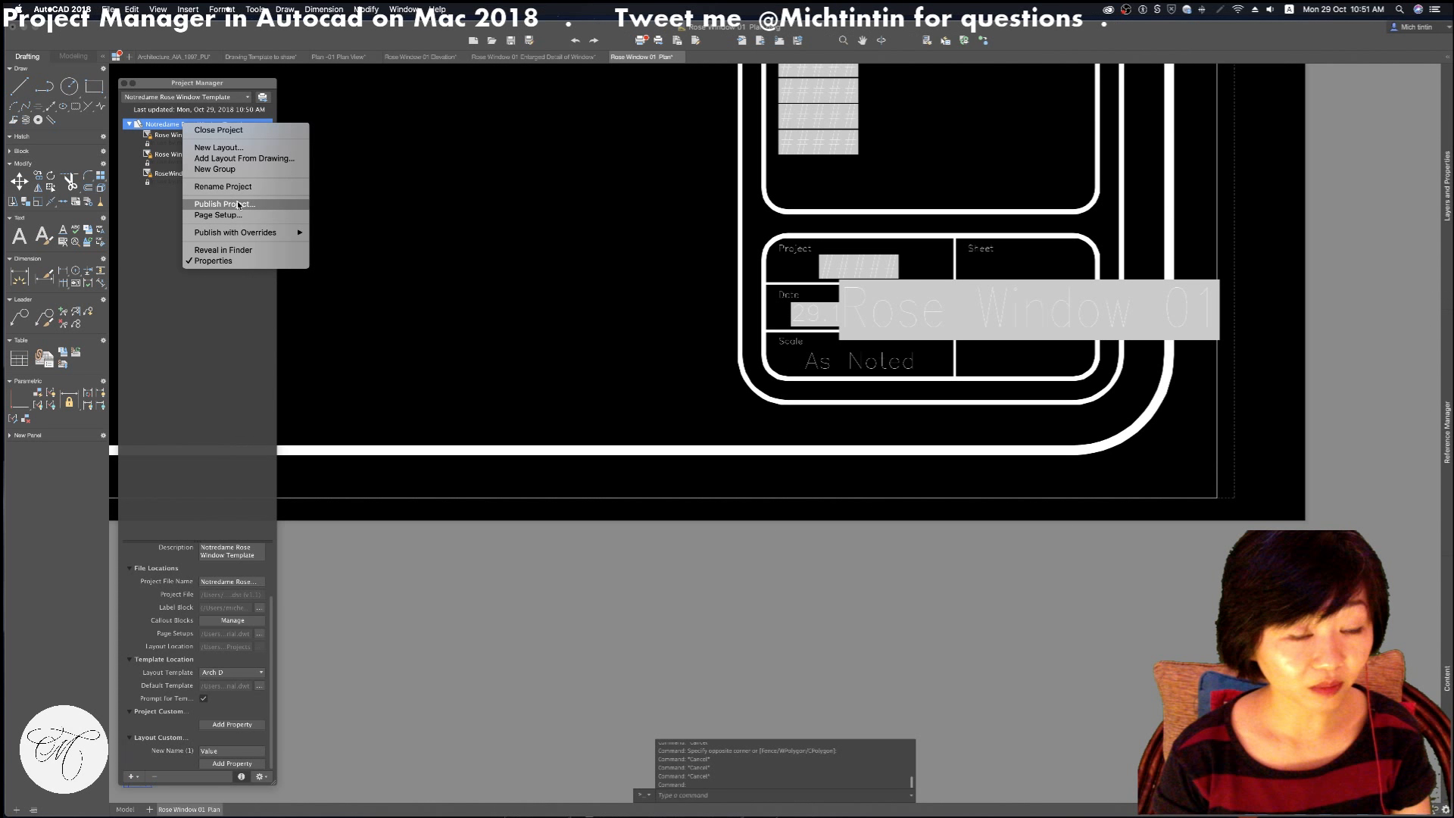
{"action": "left_click", "coordinate": [238, 203]}
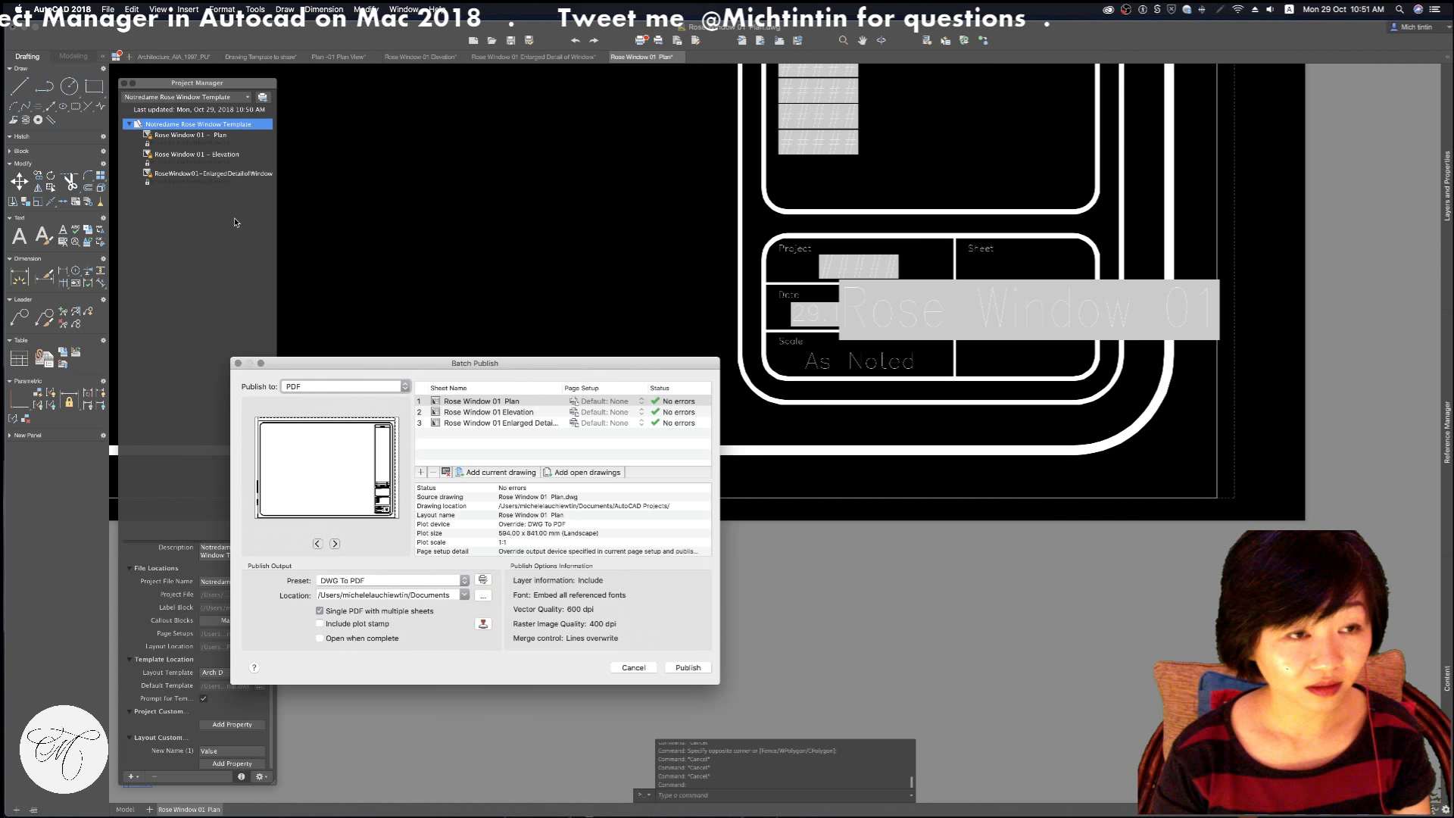
{"action": "left_click_drag", "start_coordinate": [506, 367], "coordinate": [525, 290]}
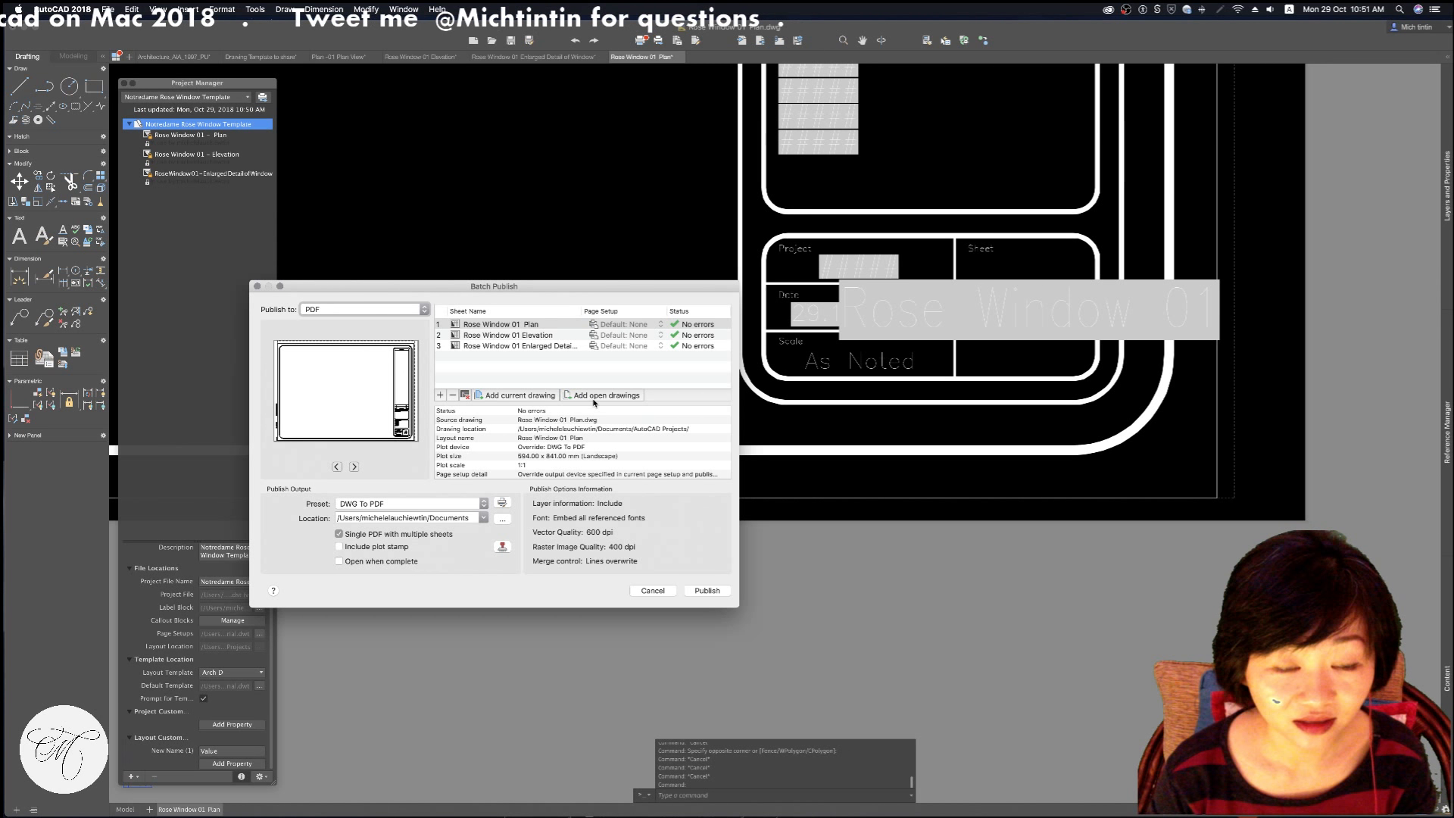
{"action": "left_click", "coordinate": [653, 591]}
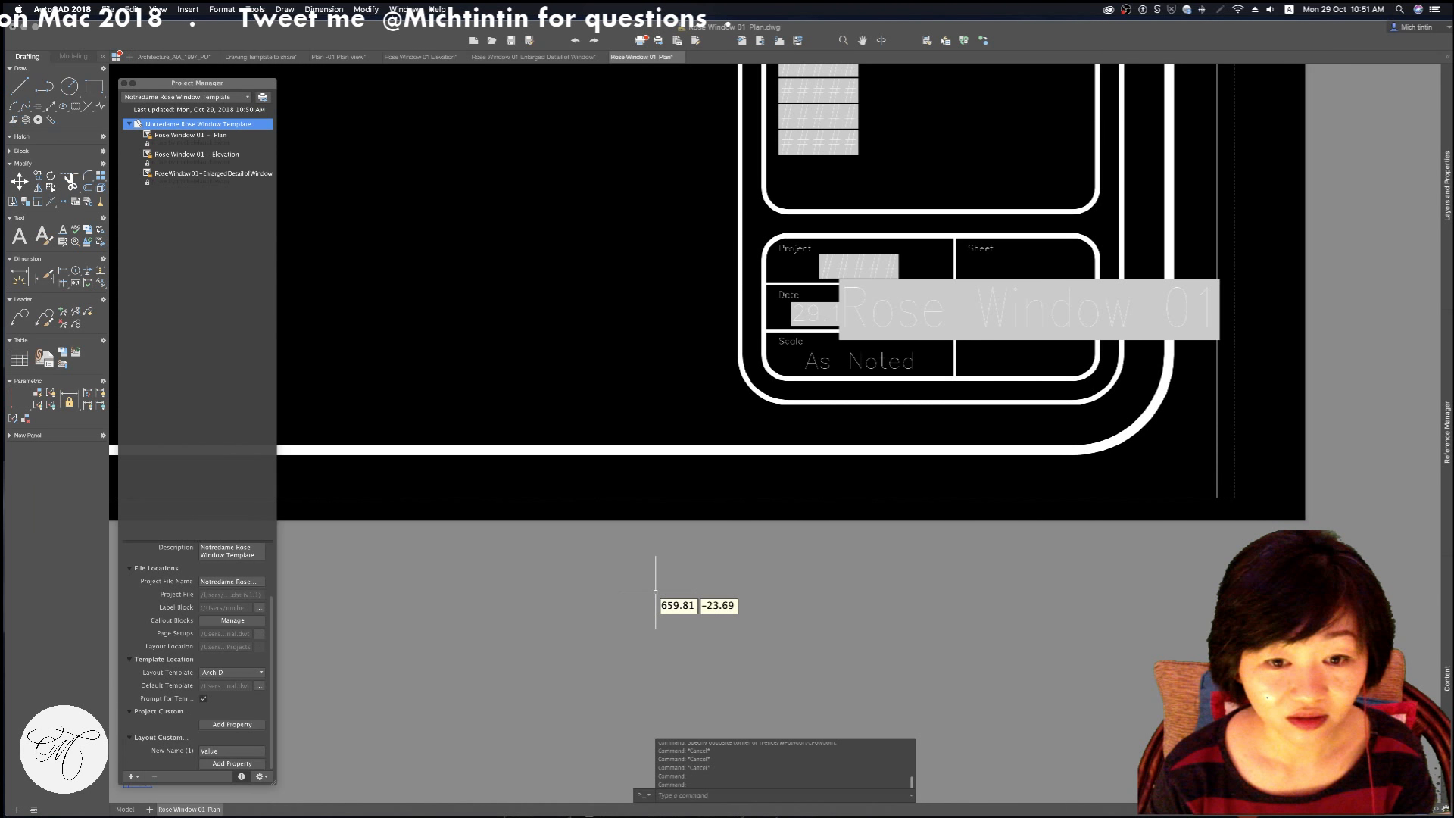
Close the Rose Window 01 Plan drawing
{"action": "key", "text": "Escape"}
{"action": "key", "text": "Escape"}
{"action": "scroll", "coordinate": [506, 260], "scroll_direction": "down", "scroll_amount": 1}
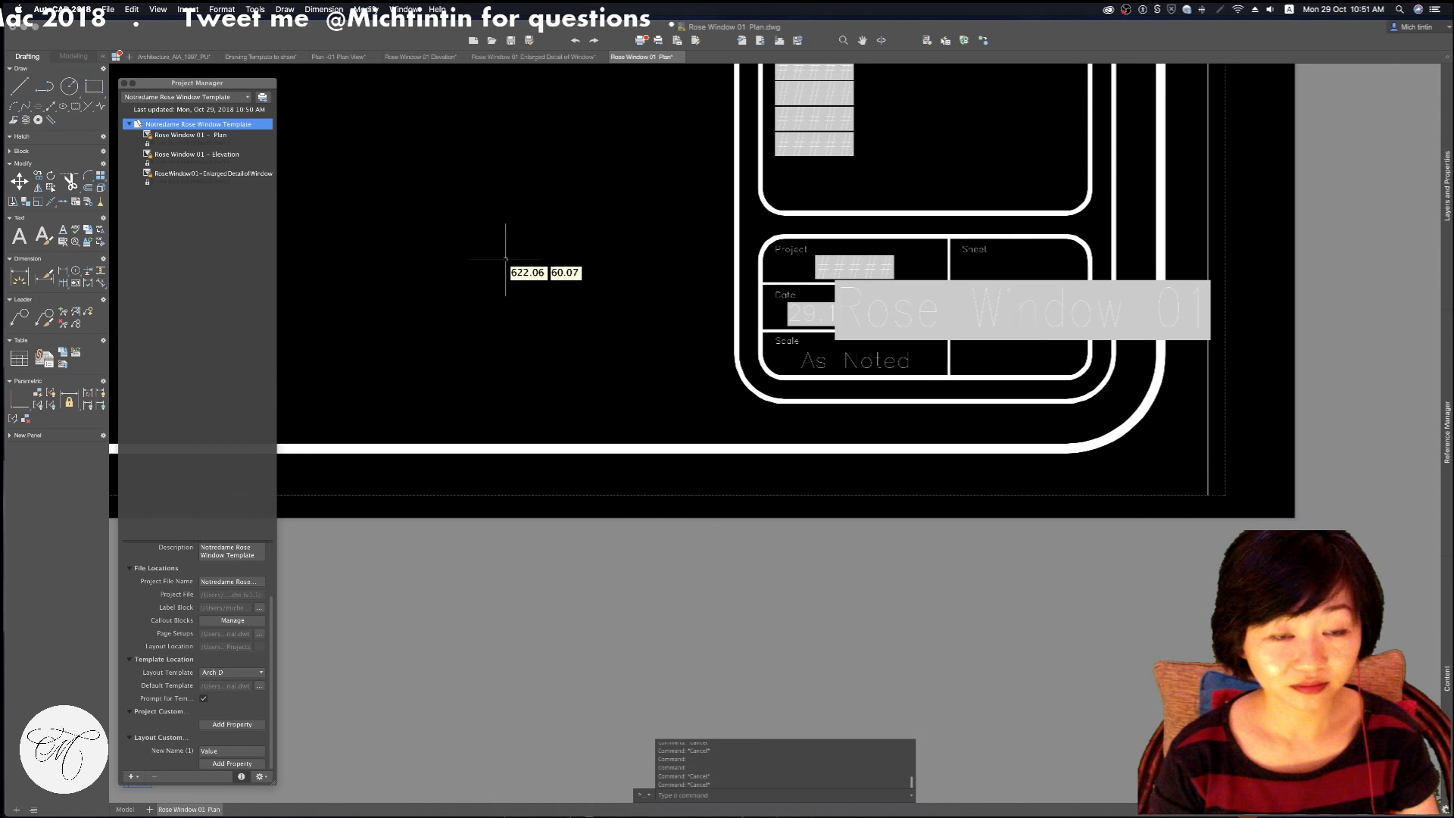
{"action": "key", "text": "Escape"}
{"action": "key", "text": "Escape"}
{"action": "scroll", "coordinate": [1038, 584], "scroll_direction": "down", "scroll_amount": 6}
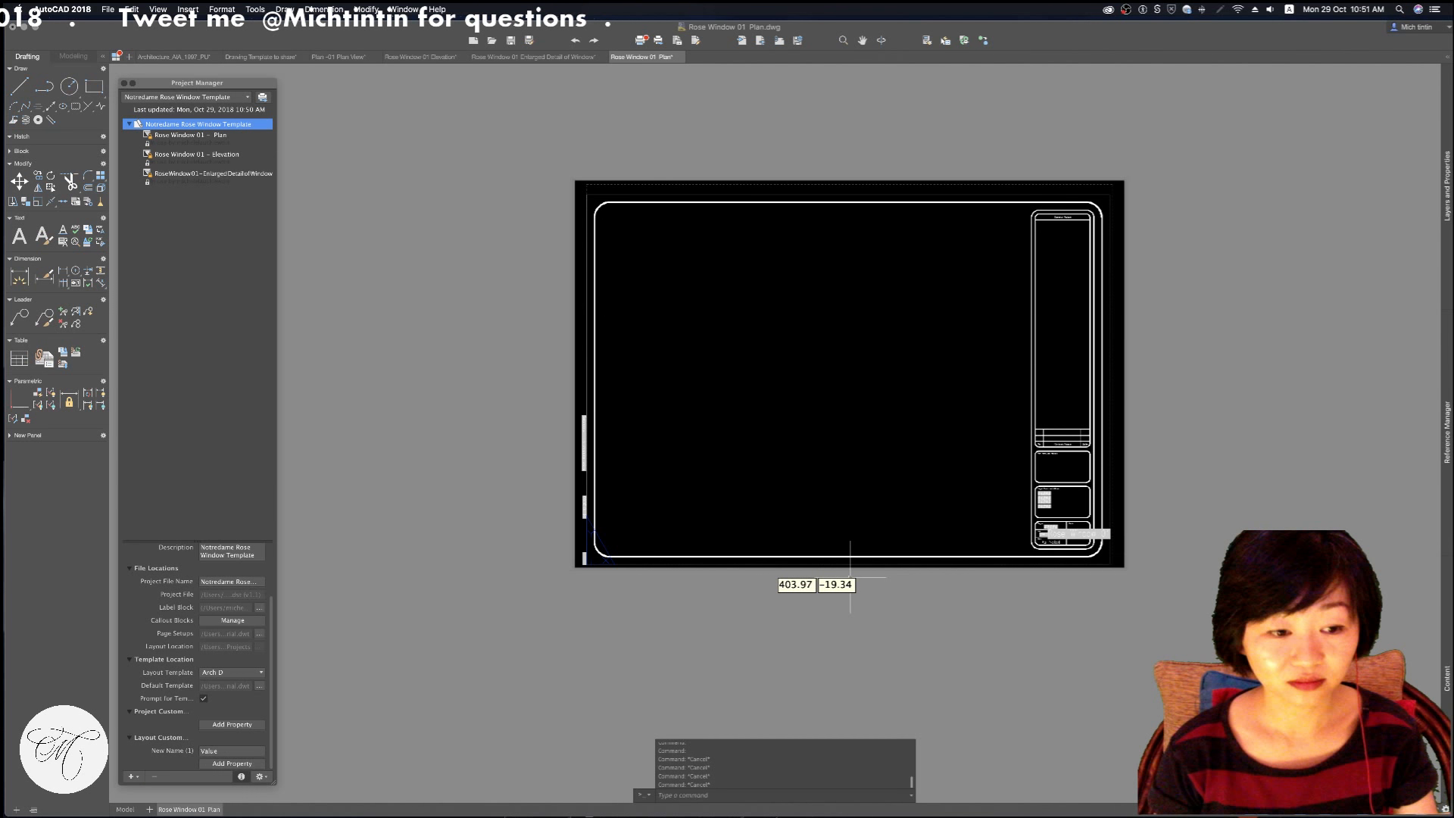
{"action": "key", "text": "Escape"}
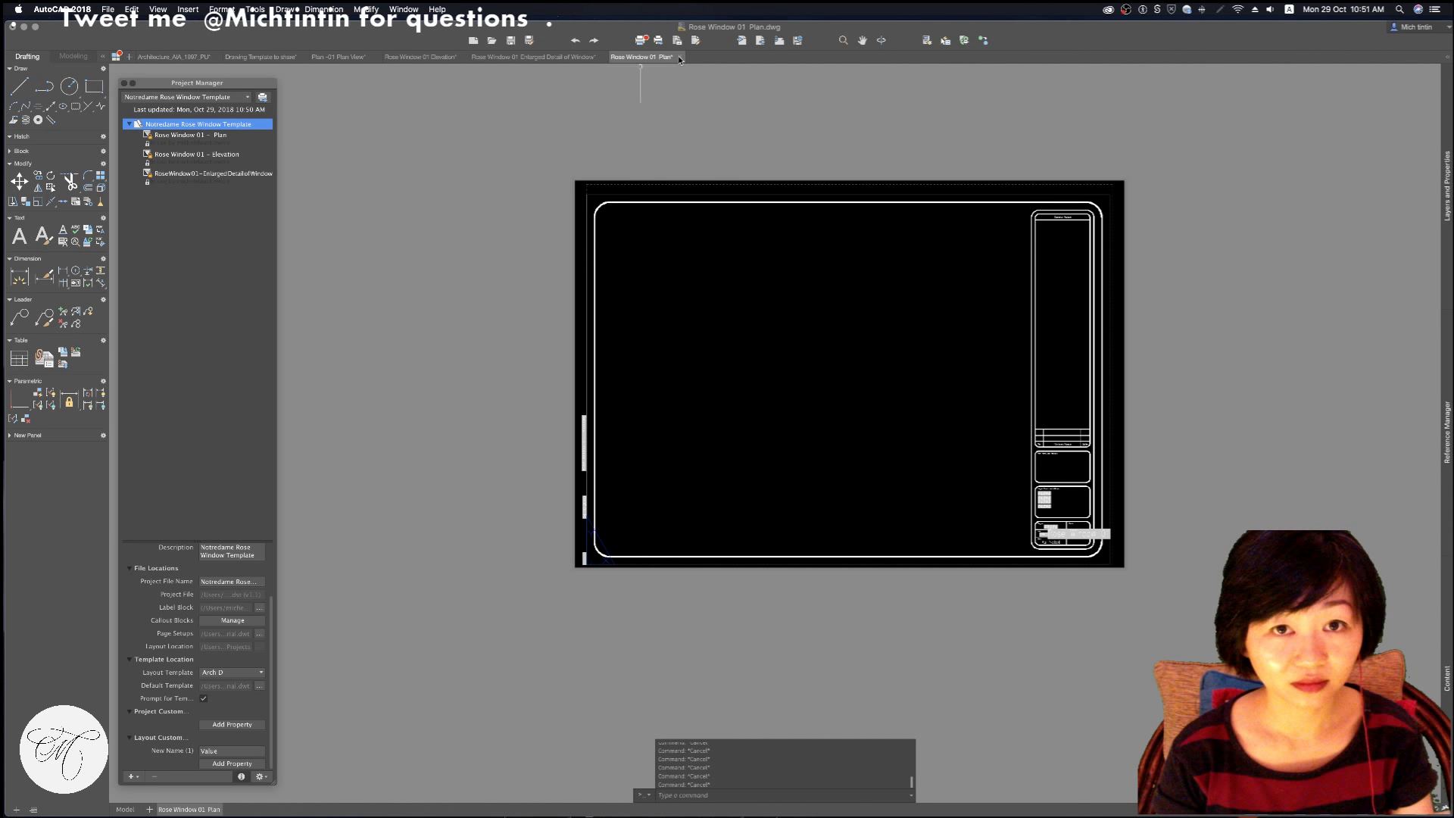
{"action": "left_click", "coordinate": [680, 57]}
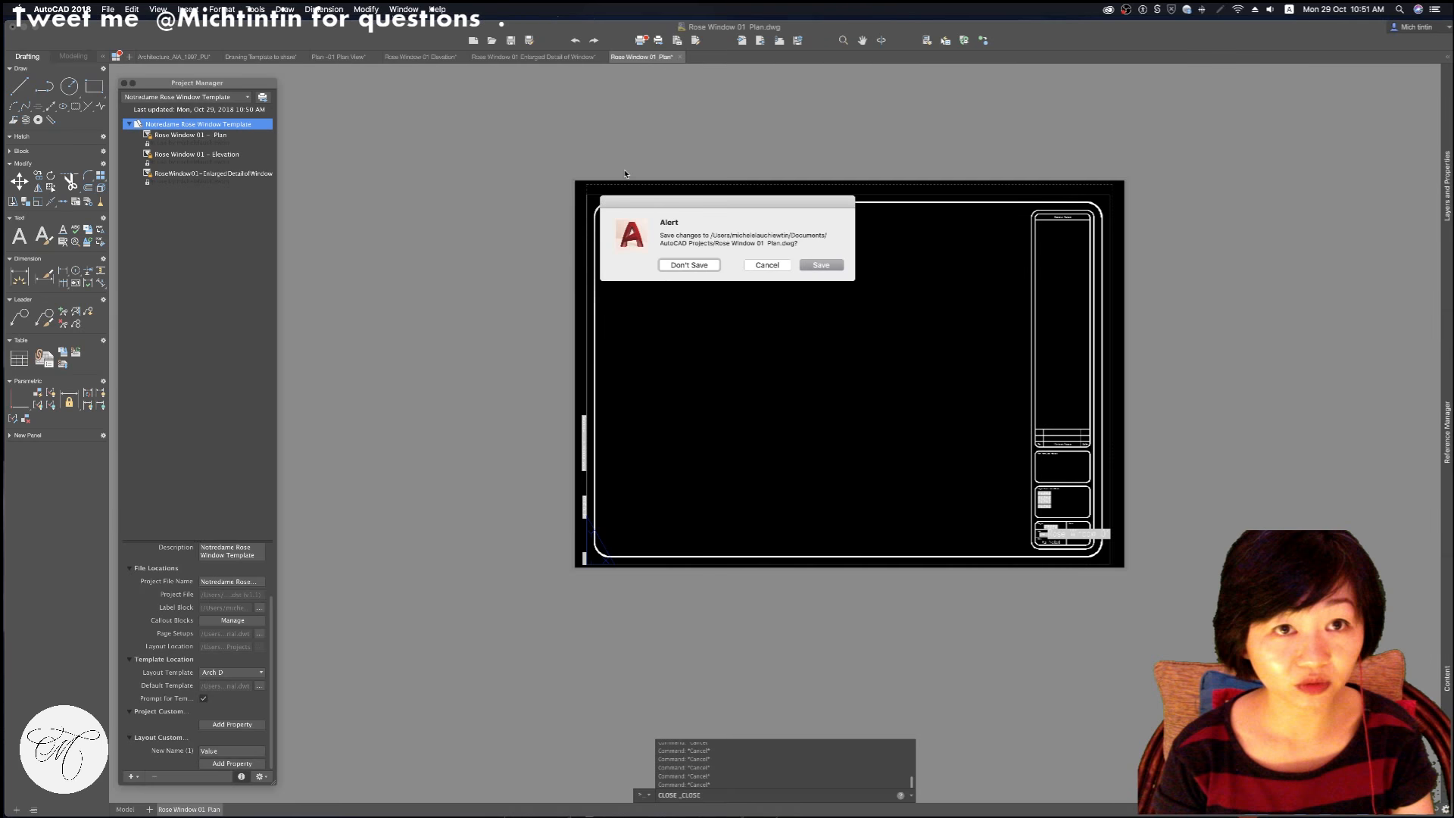